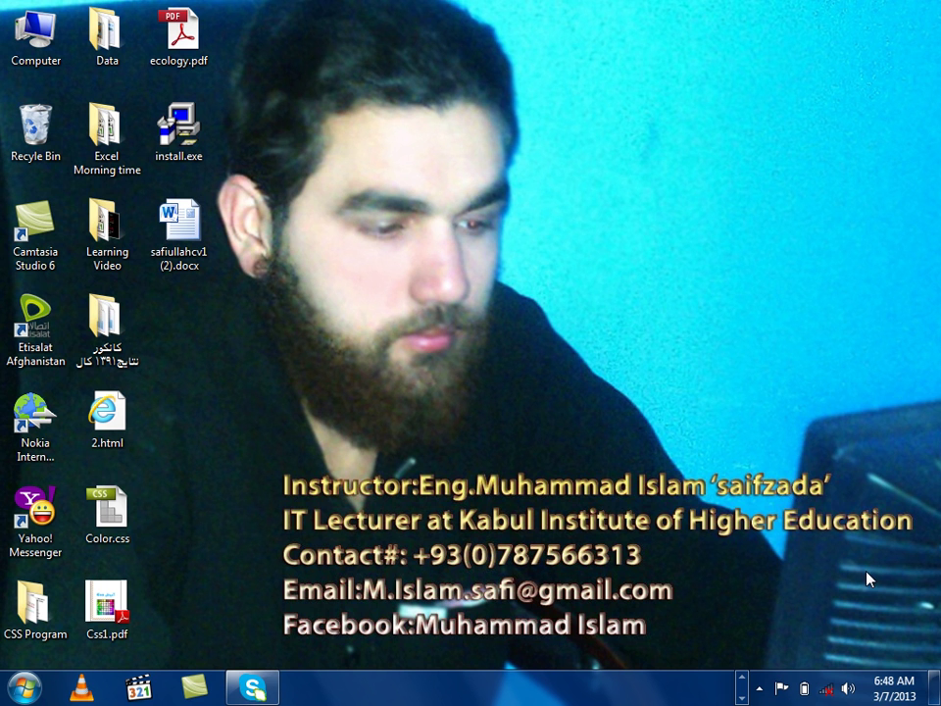
- Launch Microsoft Excel from the taskbar with a blank Book1 workbook
click(746, 679)
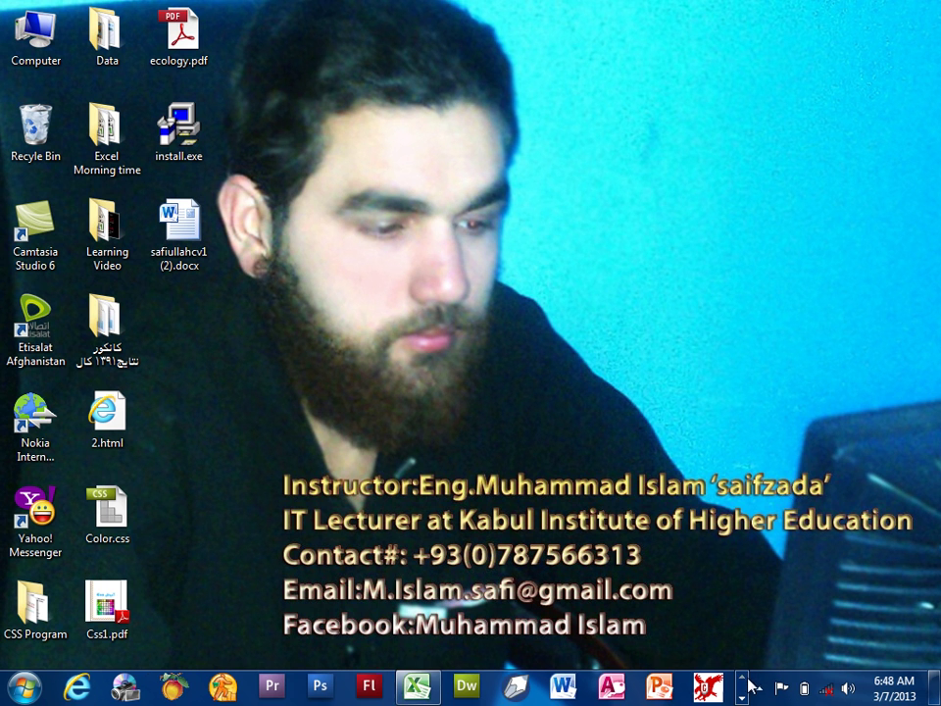
click(416, 686)
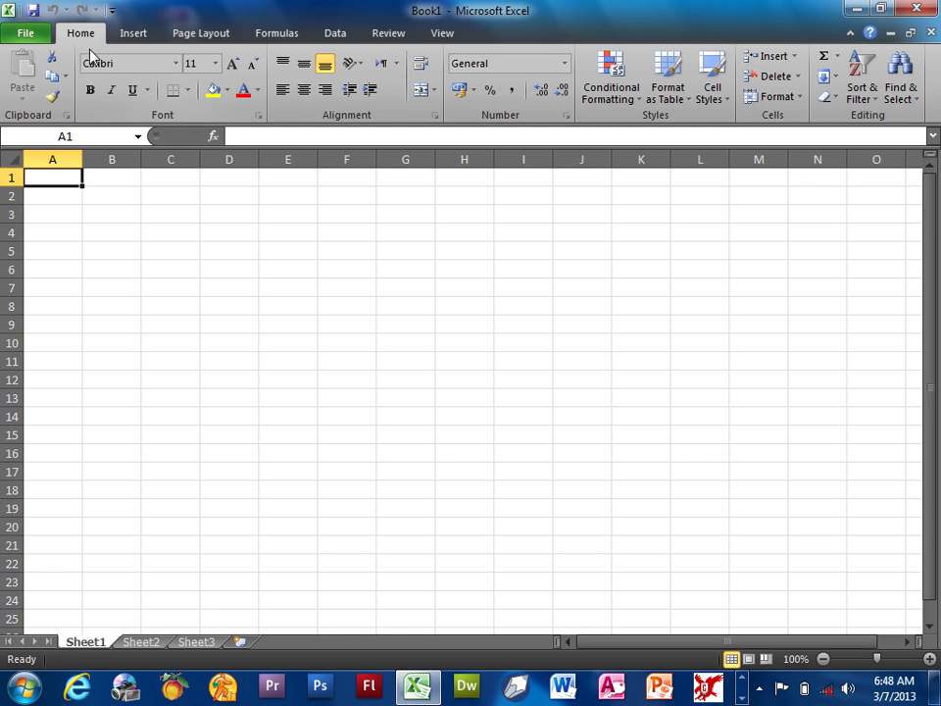
- Enter the column headers Sname, Program and Fee in A1:C1
click(867, 101)
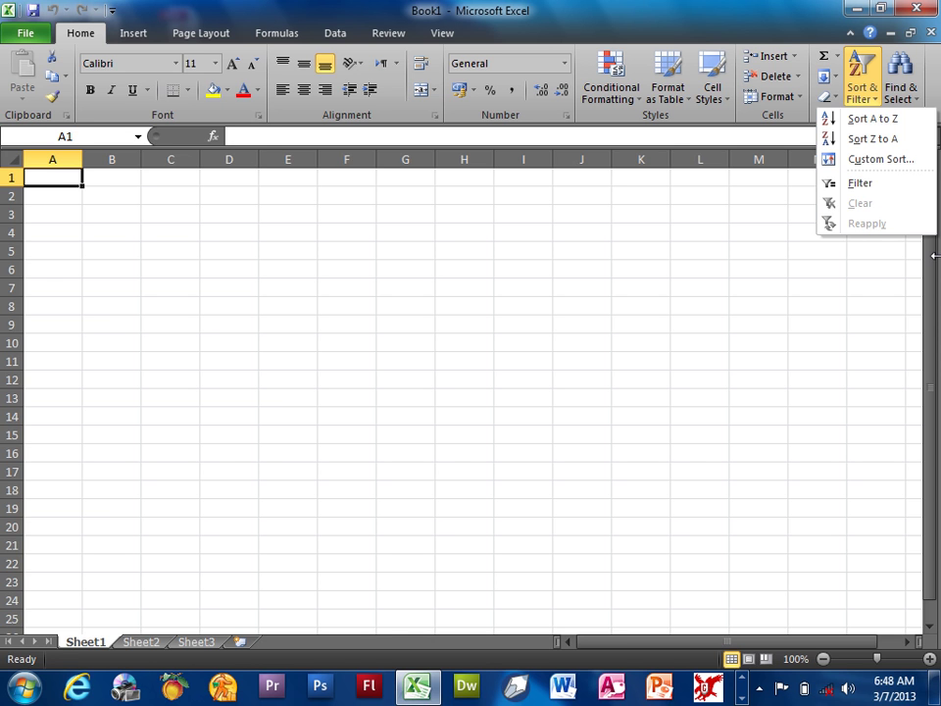
key(Escape)
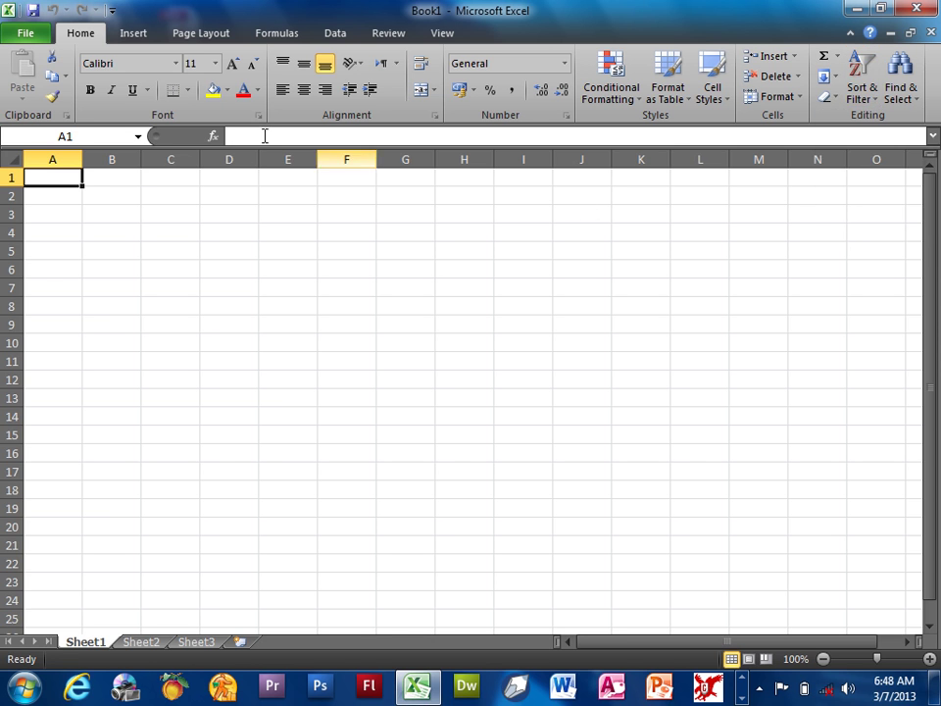
text(sname)
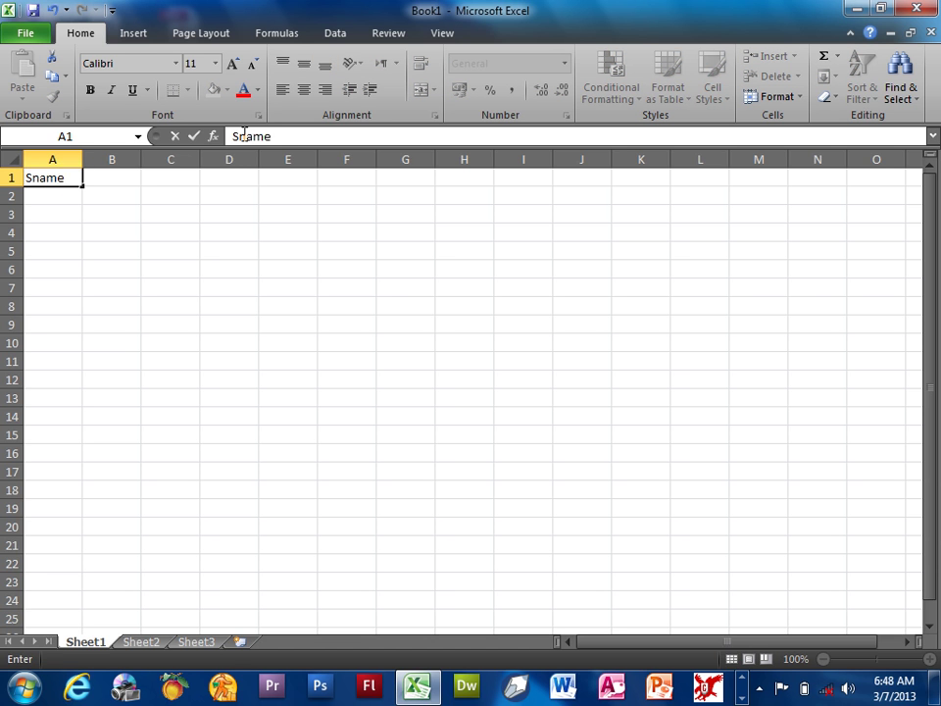
key(Tab)
text(Program)
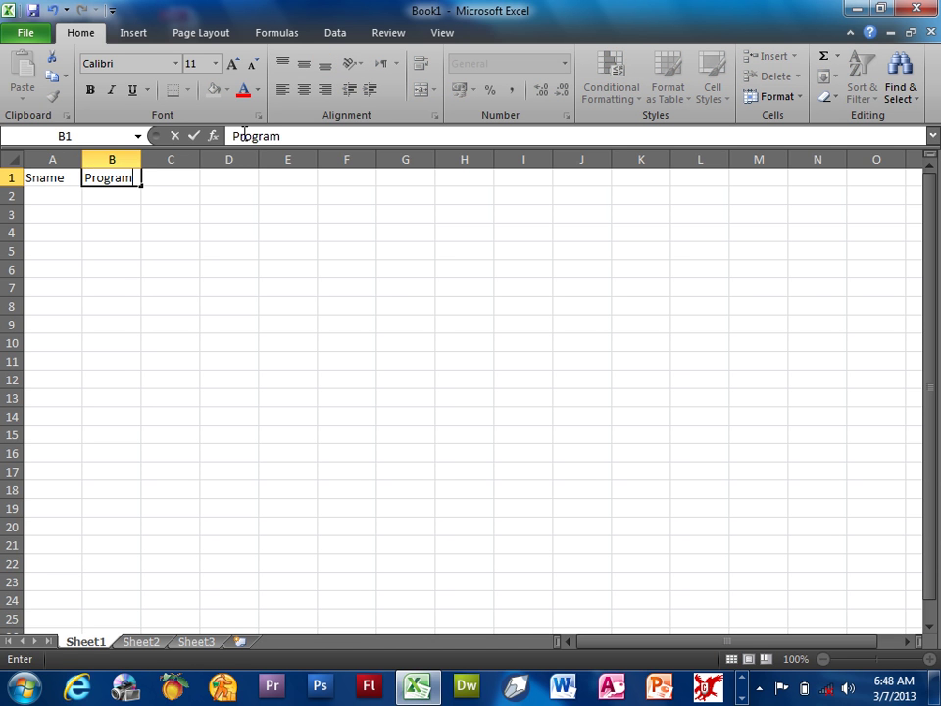
key(Tab)
key(Tab)
key(Left)
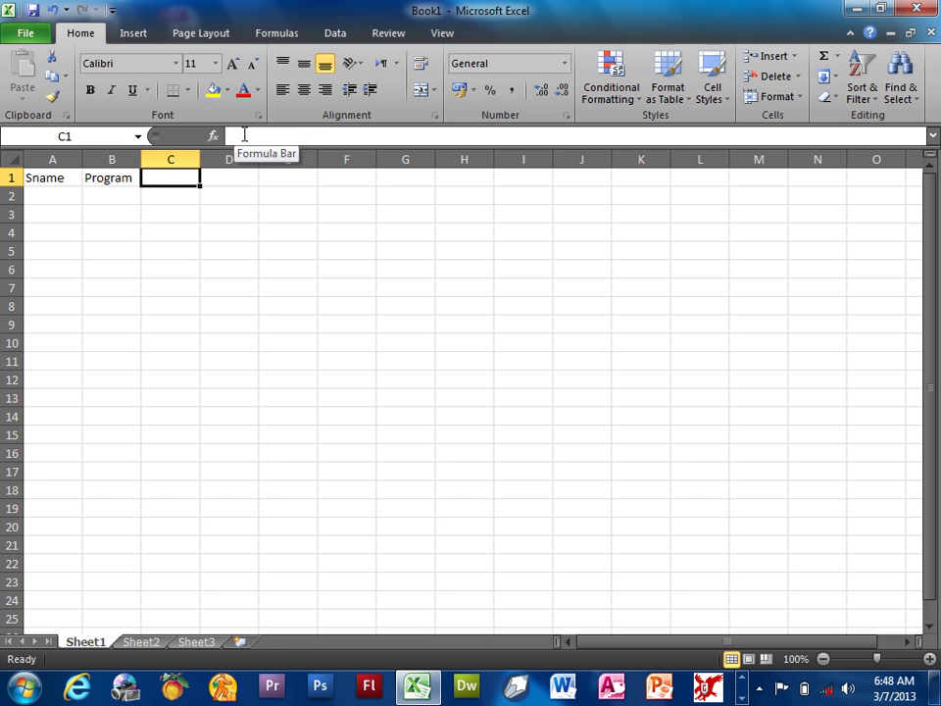
text(eeee)
key(Left)
key(Left)
- Enter seven student names down column A, from A2 to A8
key(Down)
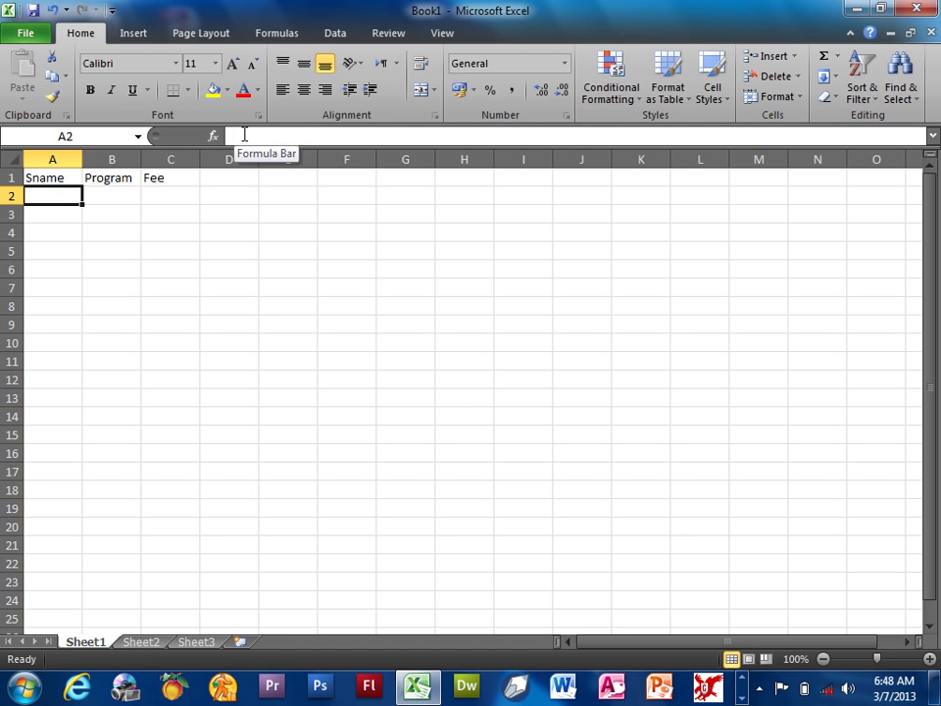
text(Wali)
key(Return)
text(ali)
key(Return)
text(k)
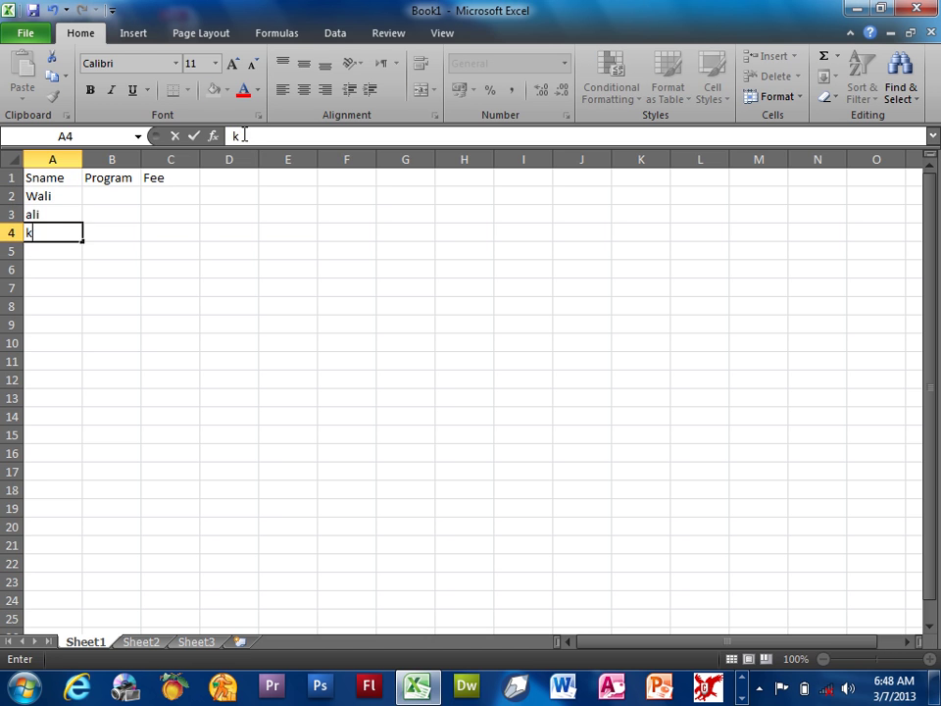
text(han)
key(Return)
text(bilal)
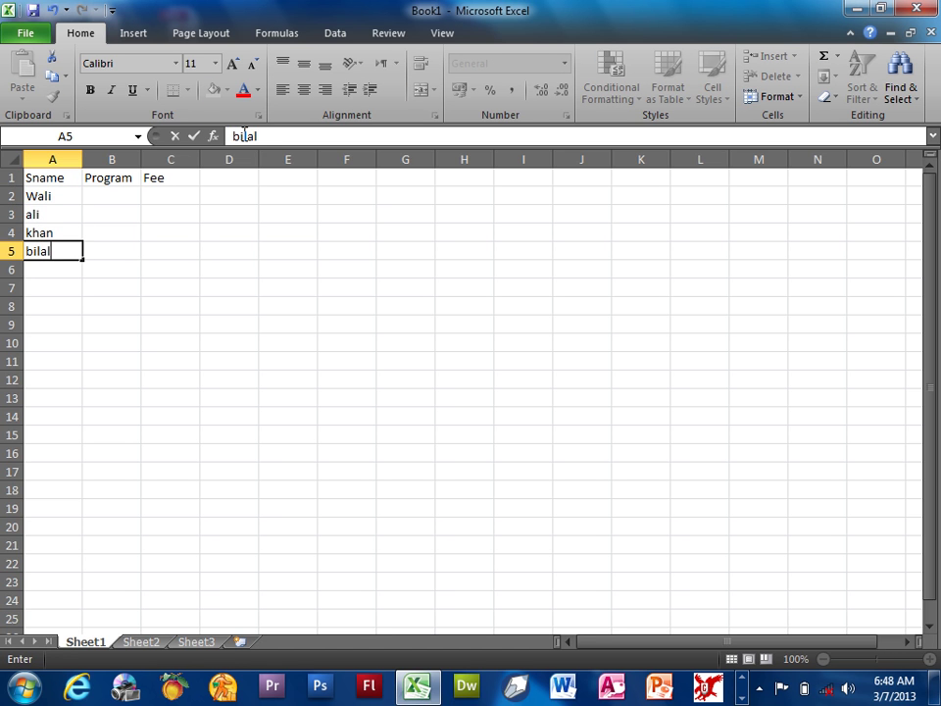
key(Return)
text(salam)
key(Return)
text(naeem)
key(Return)
text(mans)
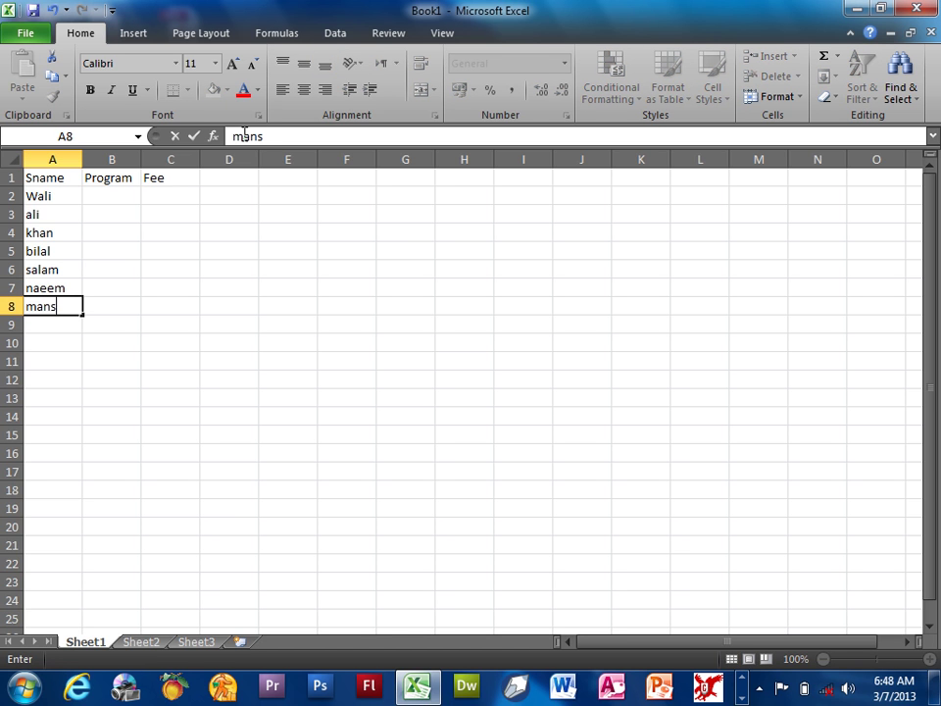
text(oor)
key(Right)
- Fill B2:B8 with DIT and C2:C8 with 1000 using Ctrl+Enter
key(Up)
key(Up)
key(Up)
key(Up)
key(Up)
key(Up)
key(shift+Down)
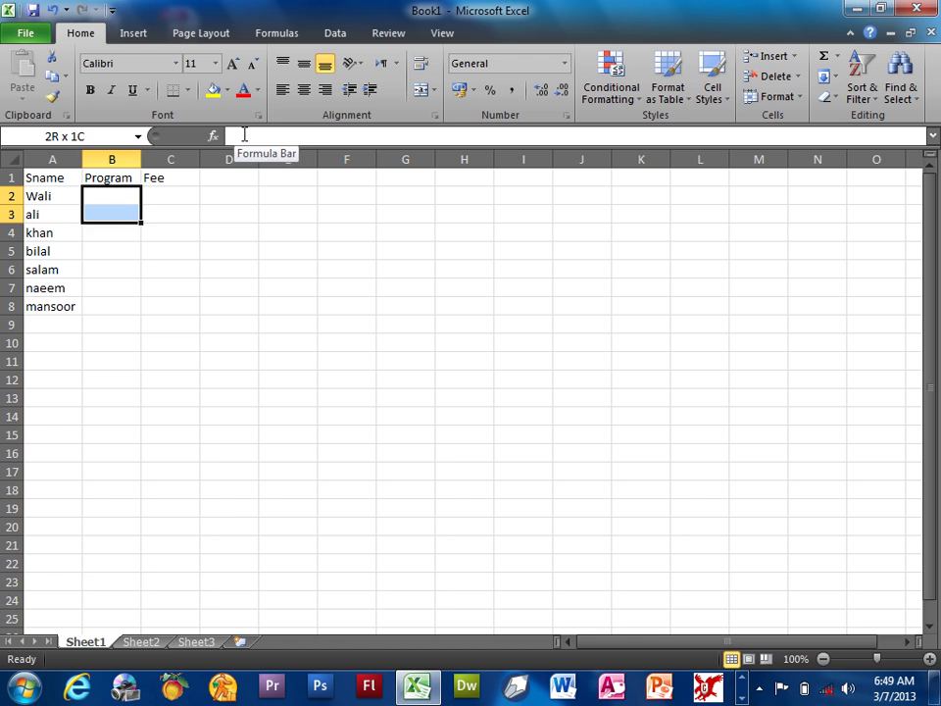
key(shift+Down)
key(shift+Down)
key(shift+Down)
key(shift+Down)
text(DIT)
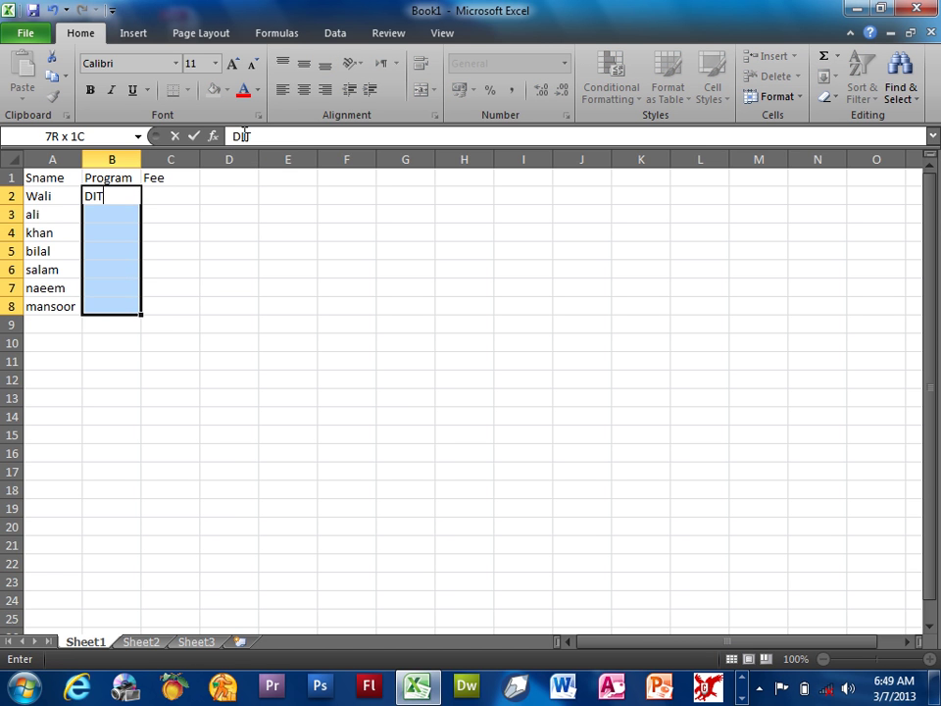
key(ctrl+Return)
key(Right)
key(shift+Down)
key(shift+Down)
key(shift+Down)
key(shift+Down)
key(shift+Down)
key(shift+Down)
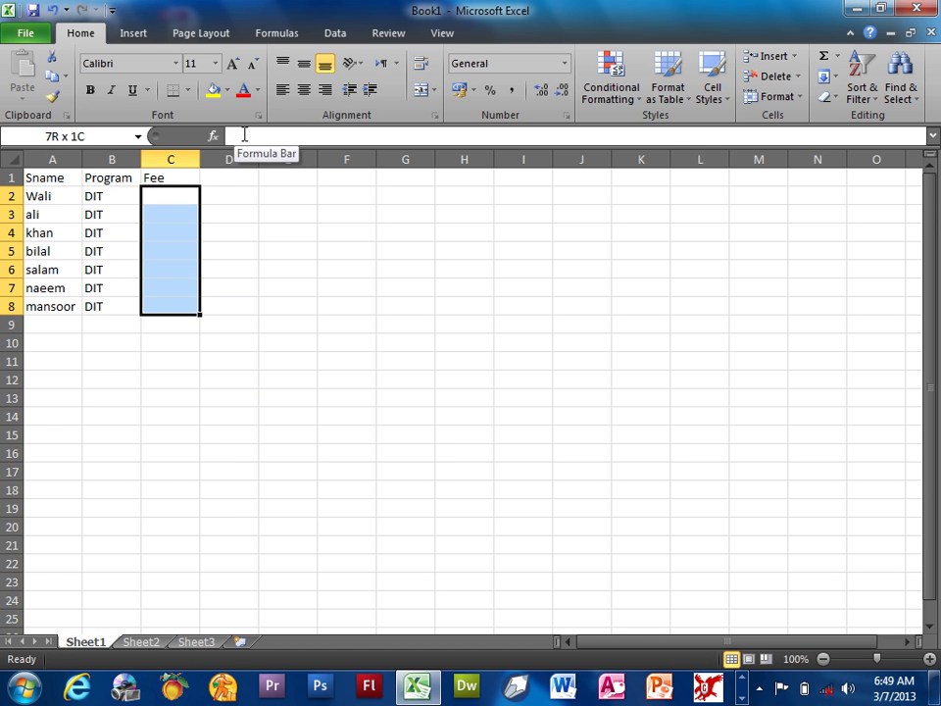
text(1000)
key(ctrl+Return)
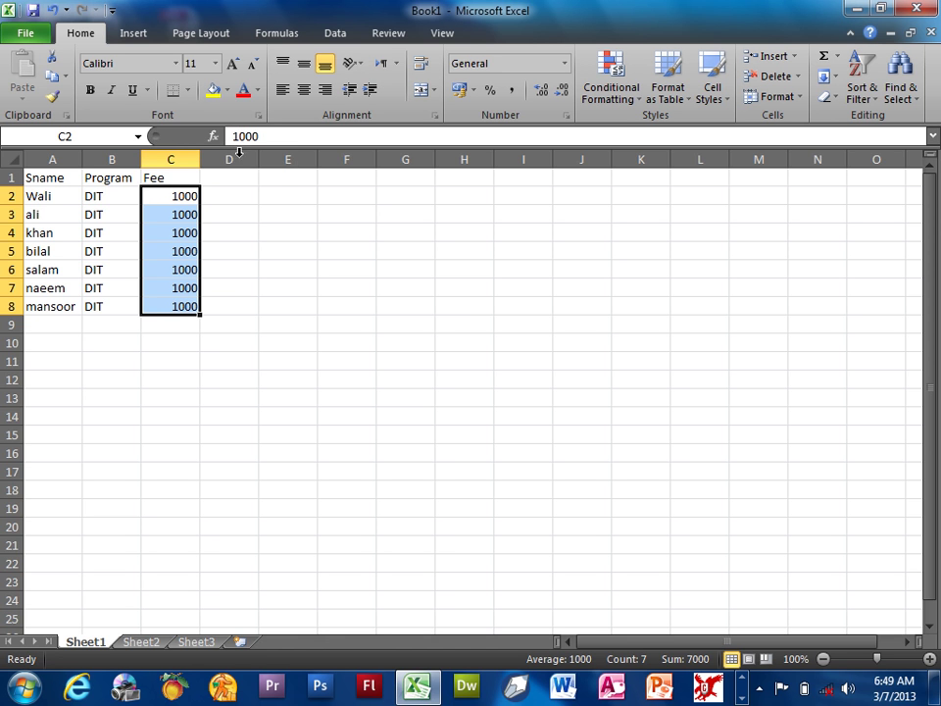
drag(157, 176, 61, 176)
- Bold the header row and preview the sort options for the whole table
key(ctrl+b)
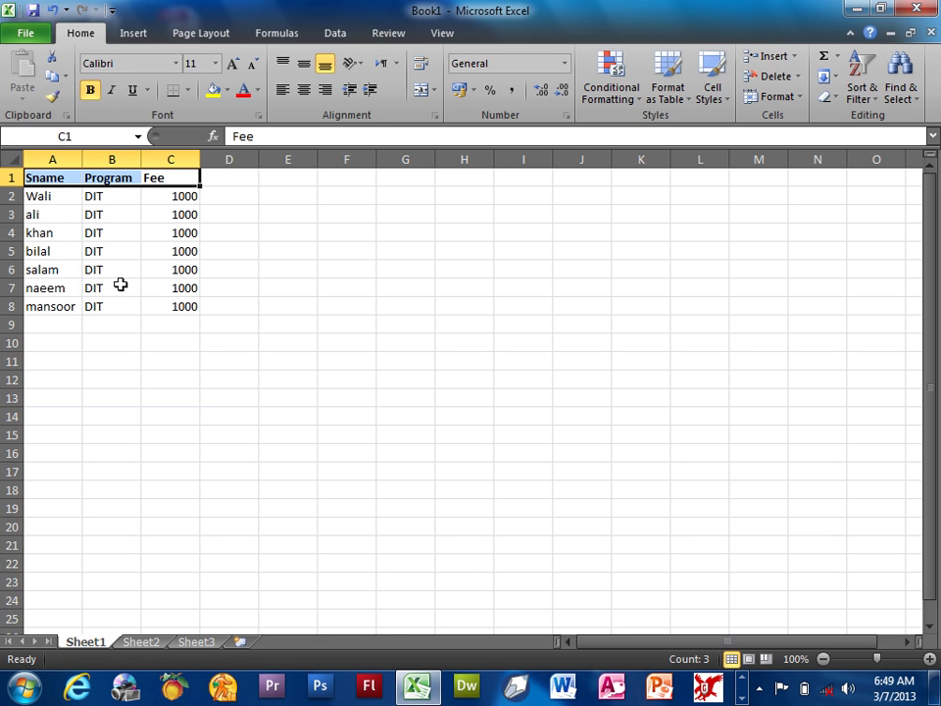
drag(158, 307, 32, 152)
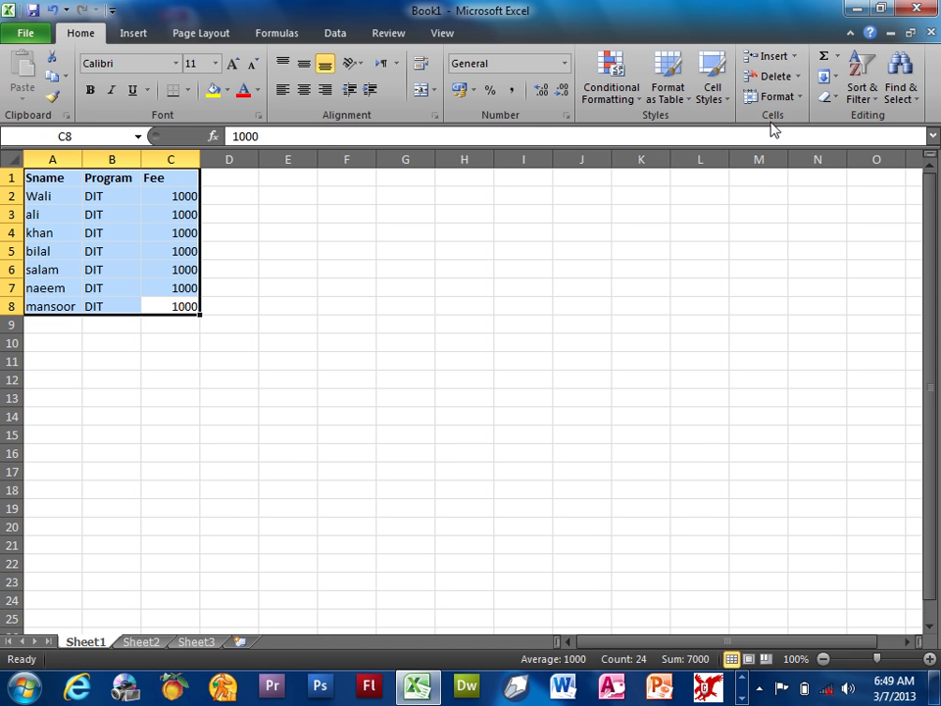
click(880, 104)
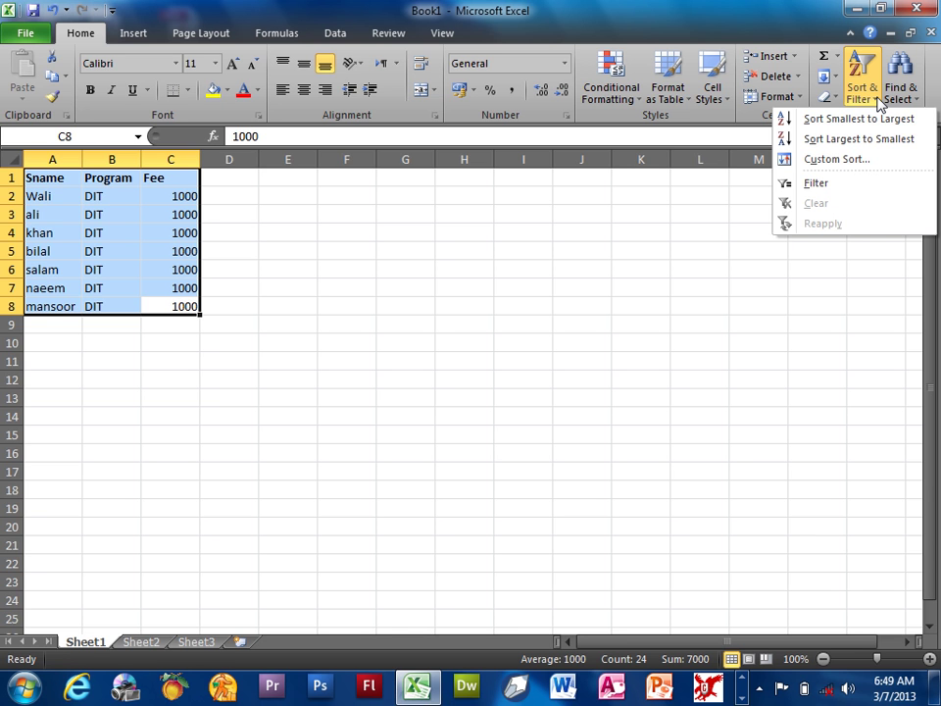
click(29, 240)
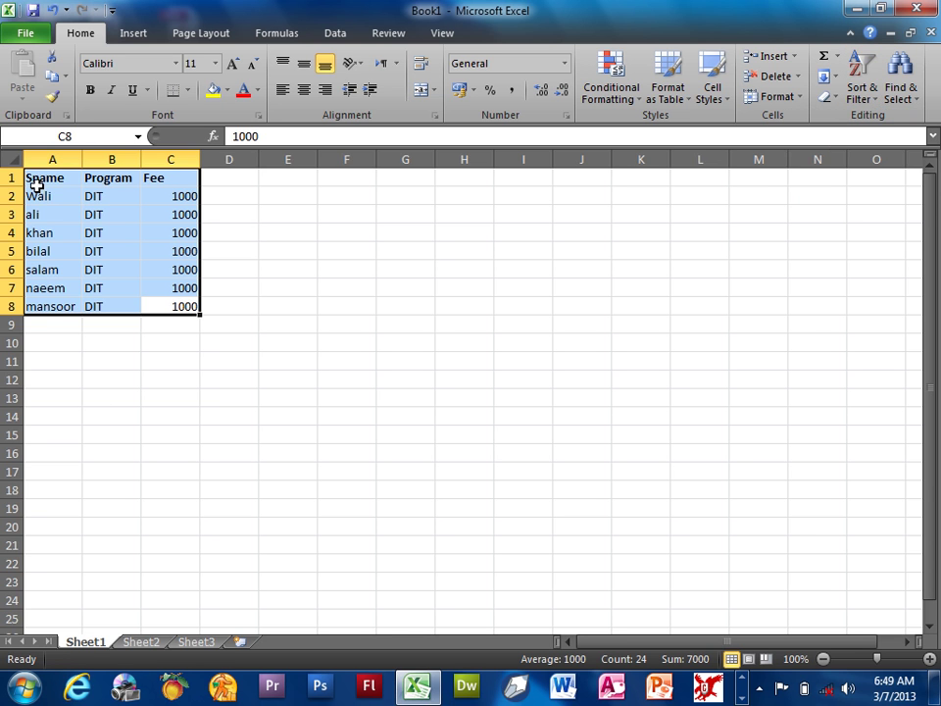
- Preview the sort options for the Sname and Fee columns without sorting
drag(39, 181, 50, 304)
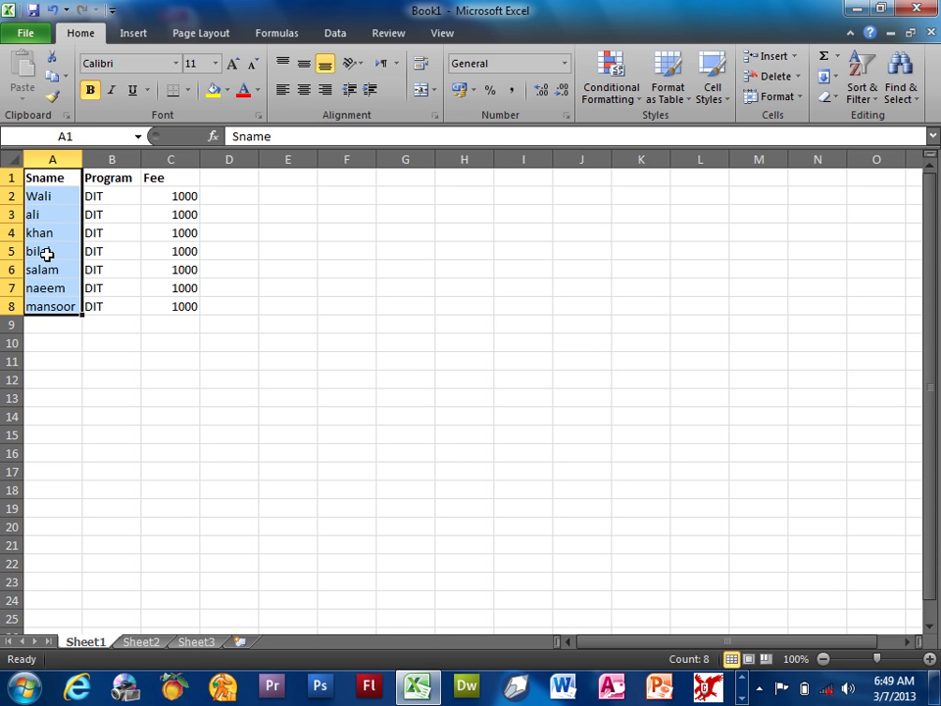
click(856, 96)
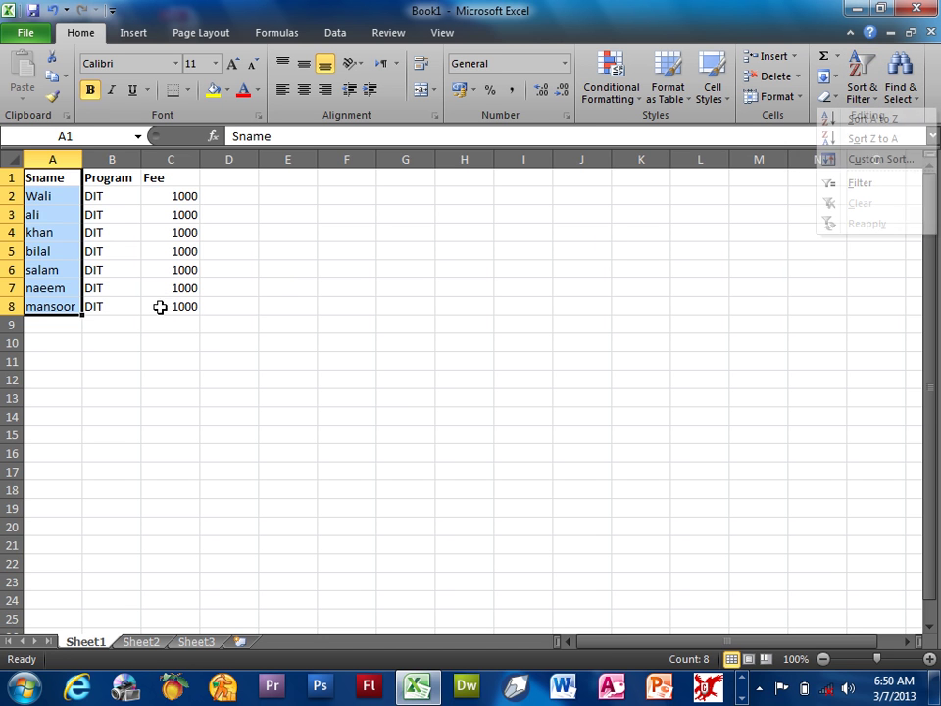
drag(161, 307, 152, 177)
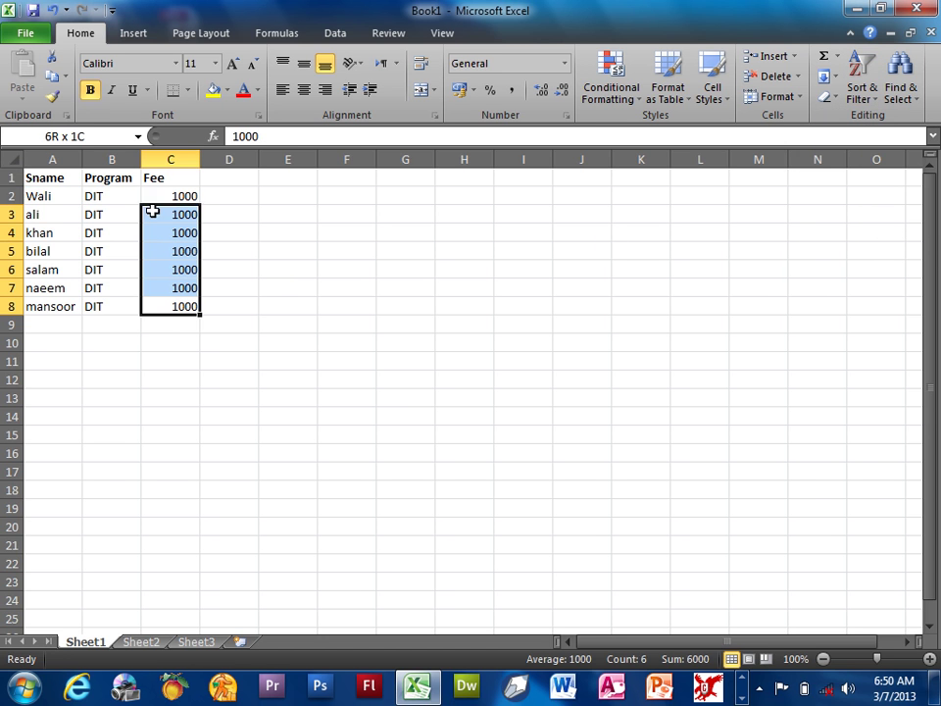
click(860, 76)
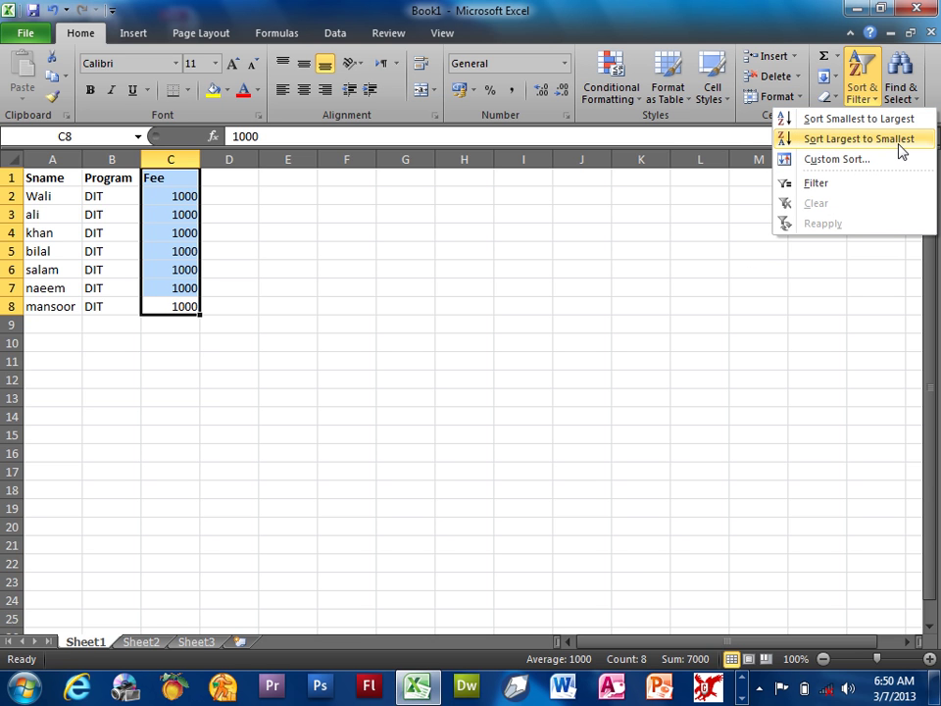
click(74, 314)
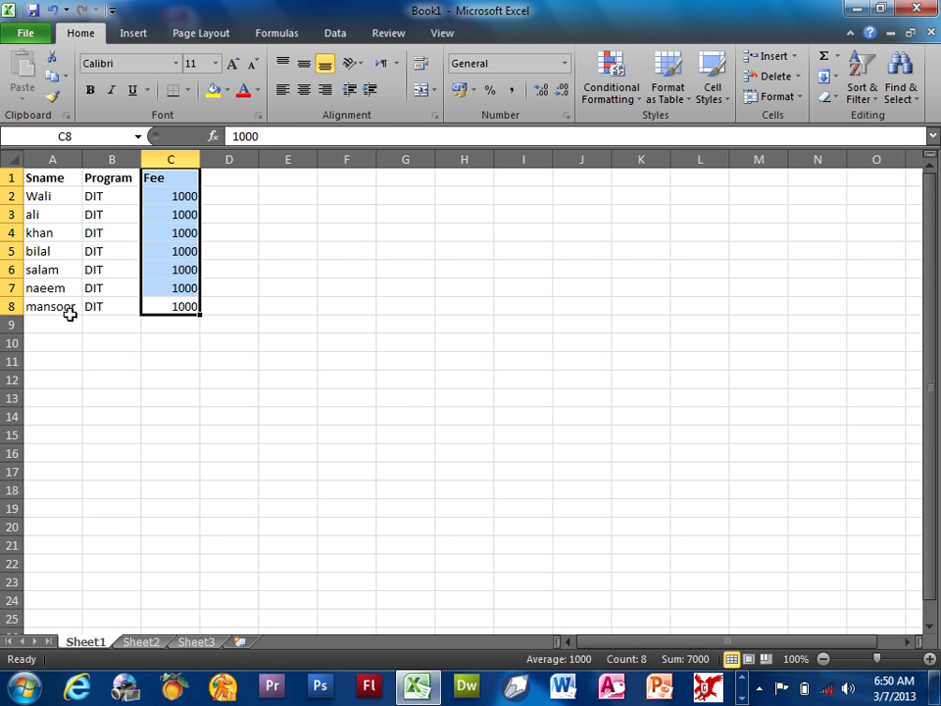
drag(59, 178, 114, 304)
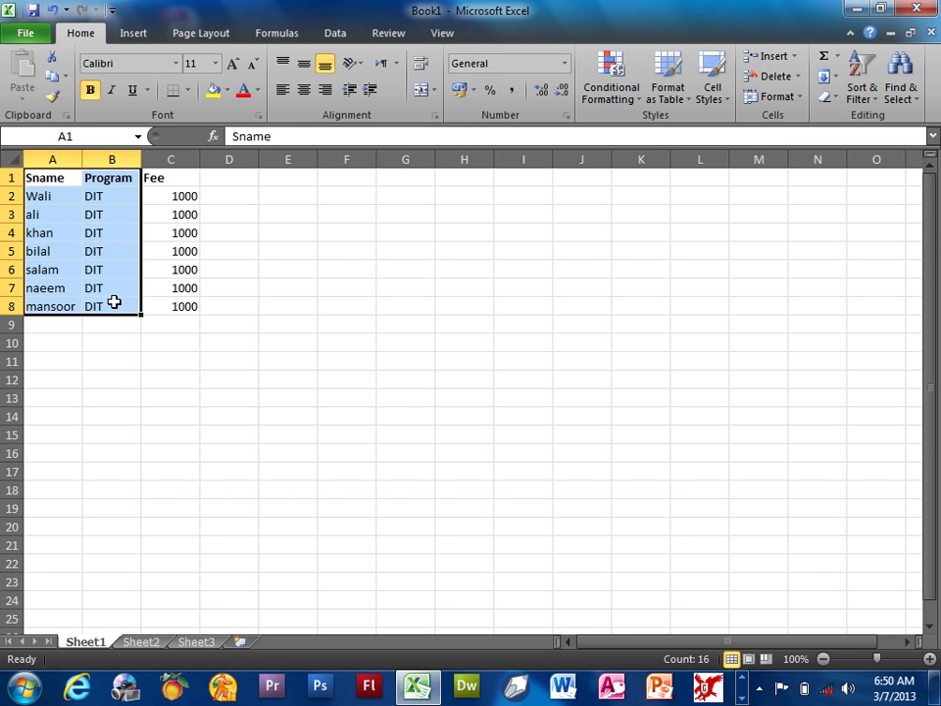
- Sort the student names A to Z, then Z to A
click(863, 93)
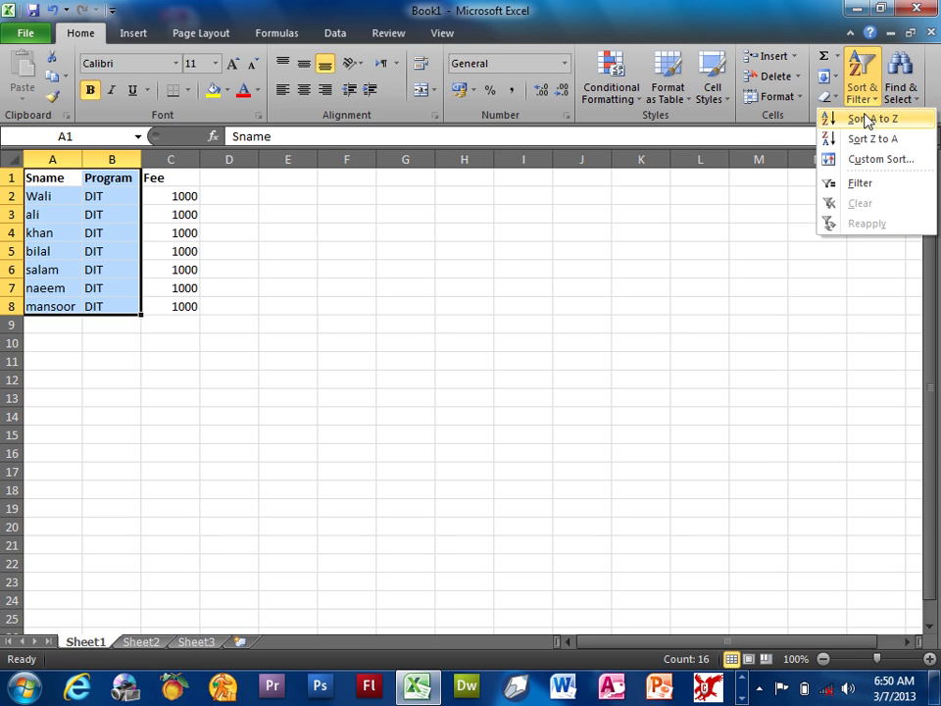
click(866, 122)
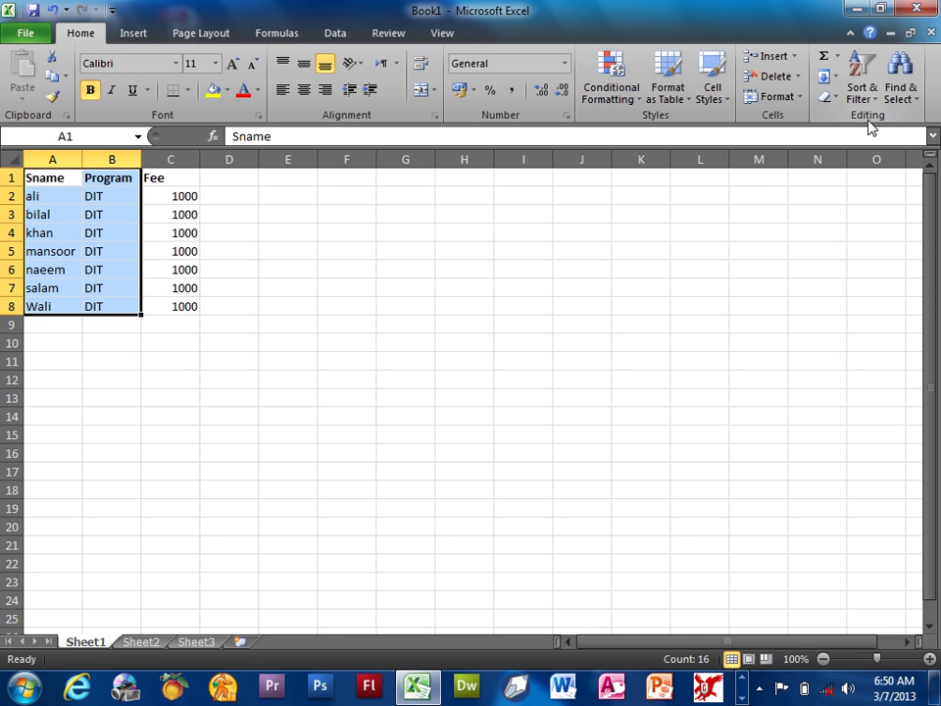
click(862, 98)
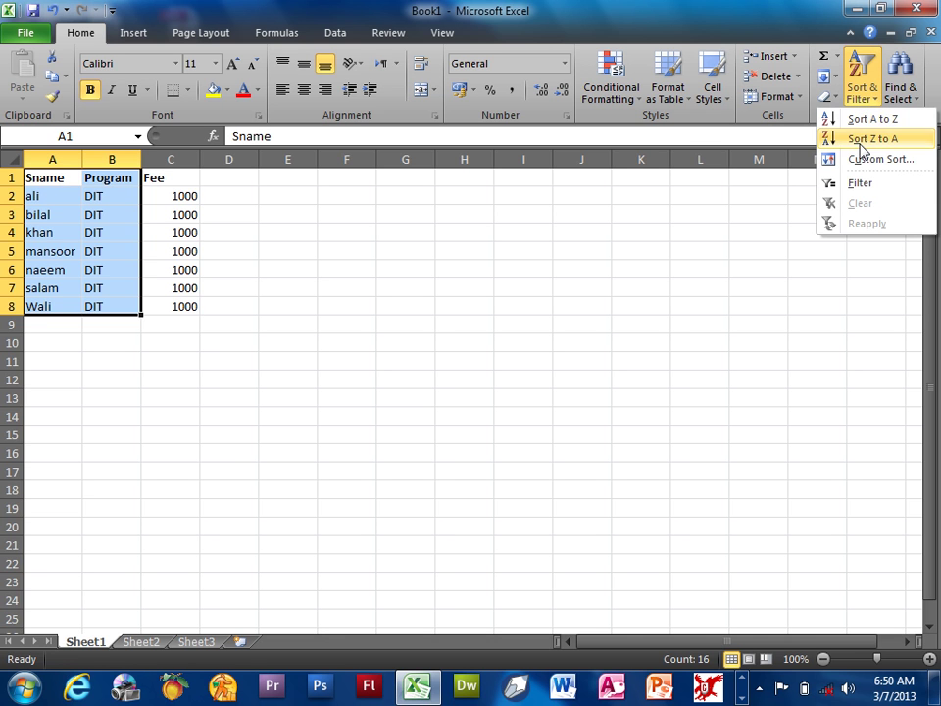
click(862, 139)
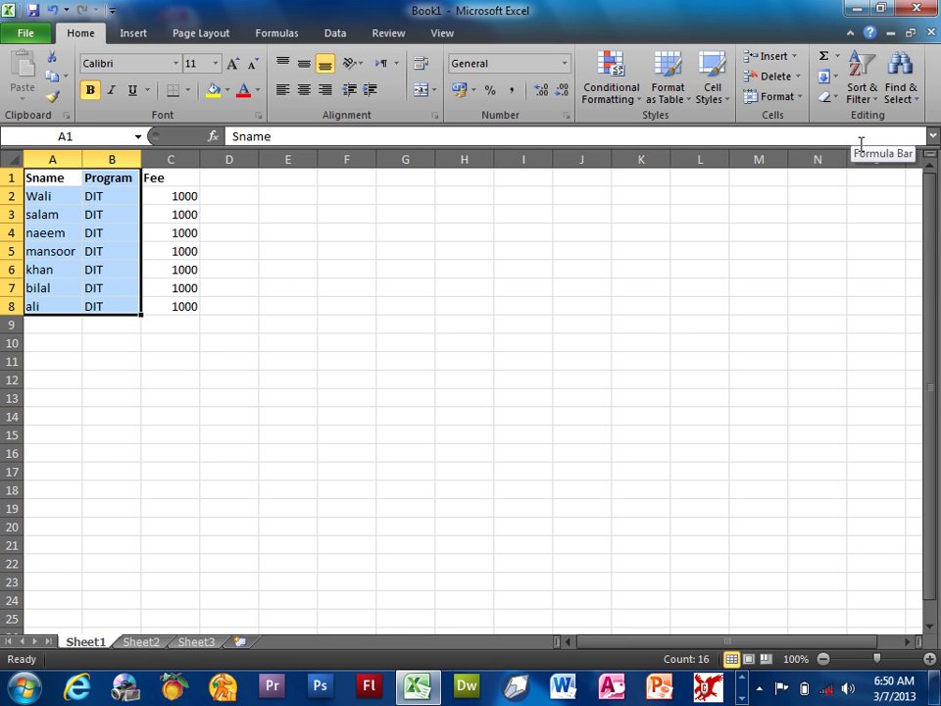
- Review the sort menu, then select the Fee amounts C2:C8
click(862, 88)
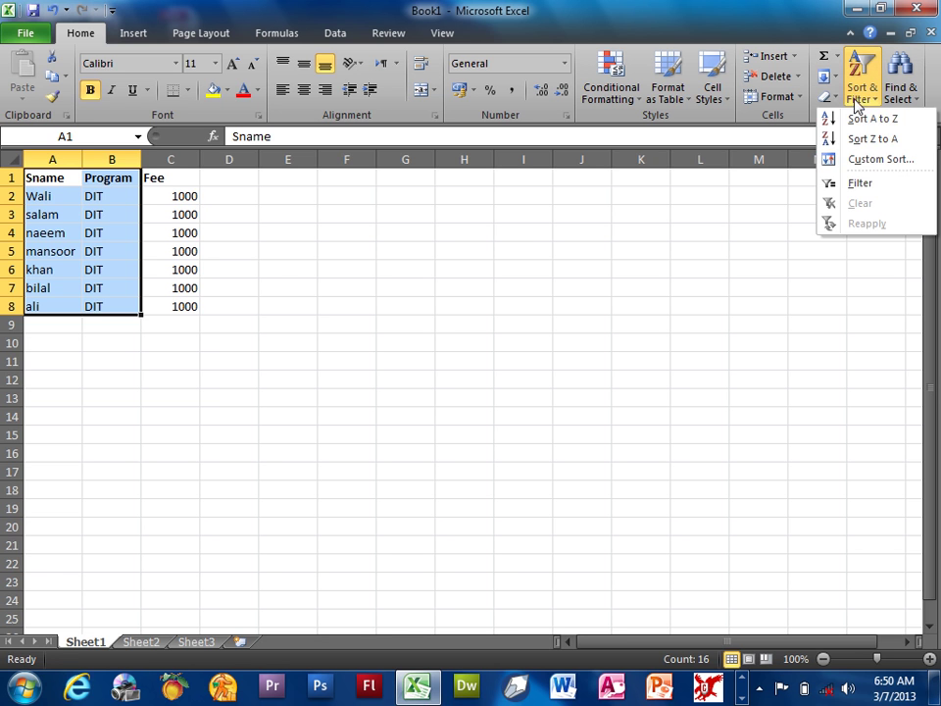
click(122, 319)
drag(190, 308, 186, 197)
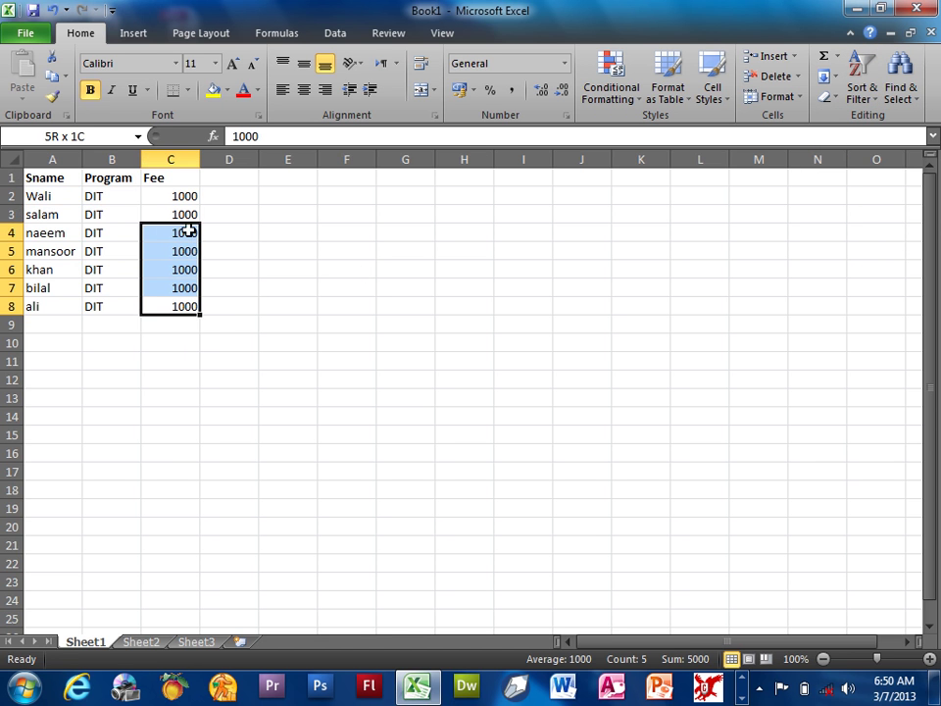
- Sort only the selected Fee cells smallest to largest, then select the data rows A2:C8
click(862, 88)
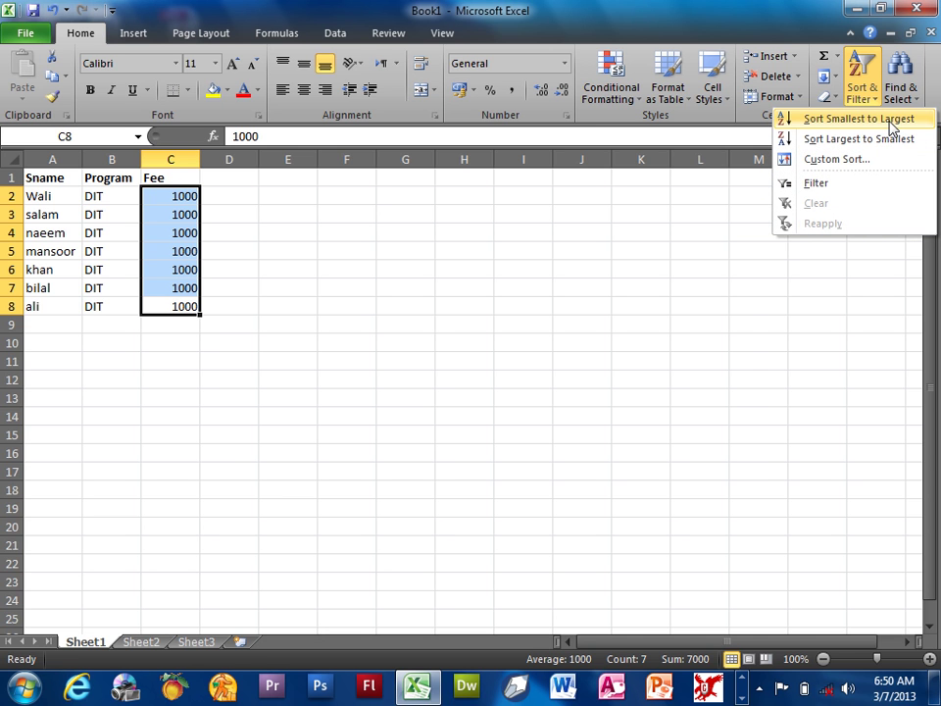
click(893, 120)
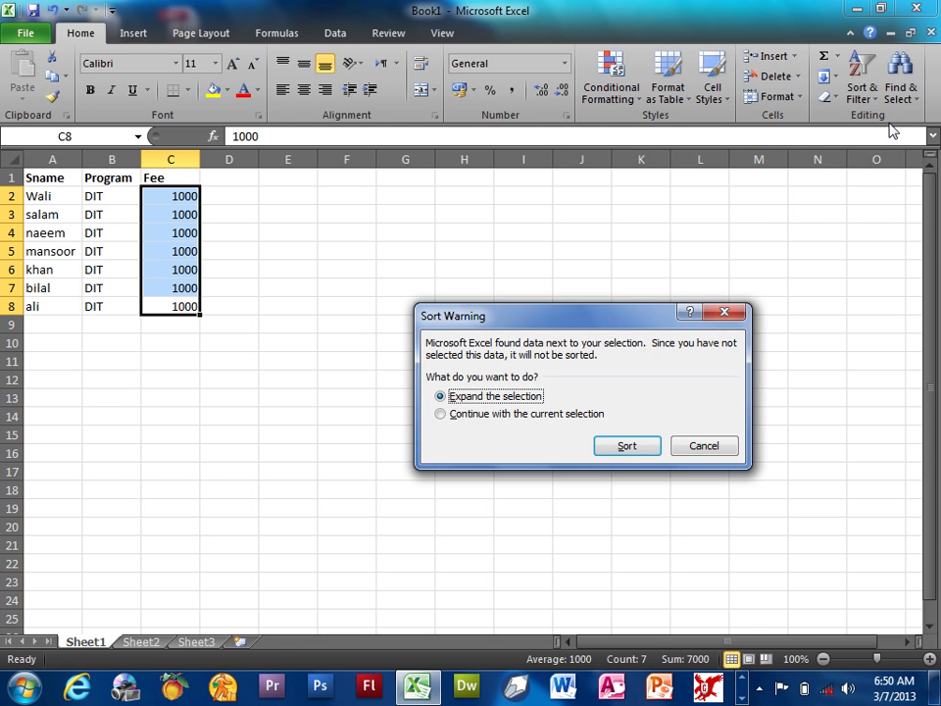
click(461, 415)
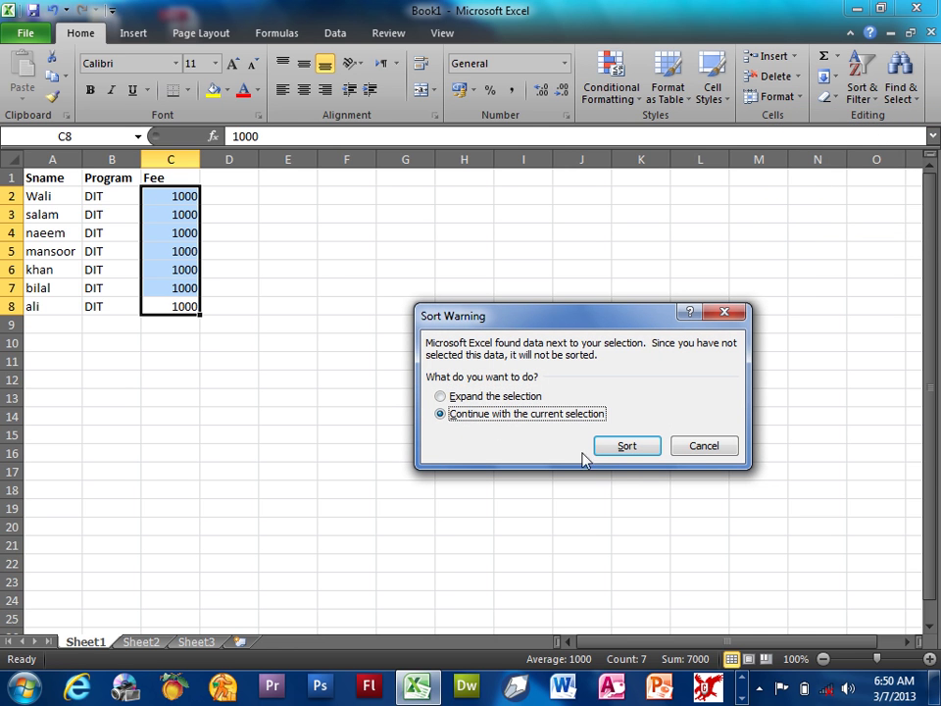
click(632, 449)
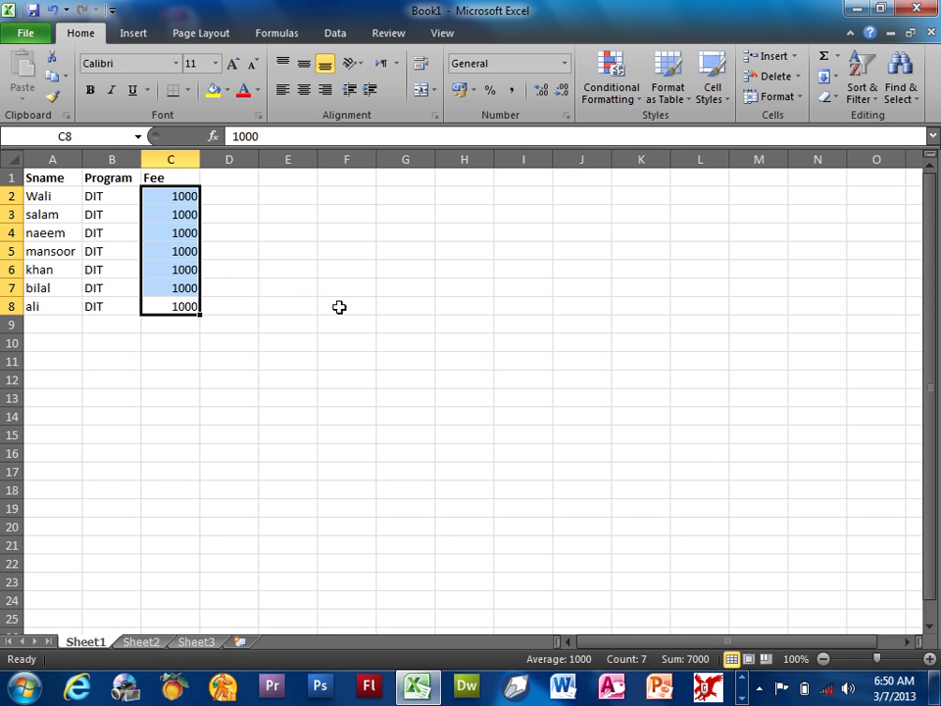
drag(122, 311, 92, 215)
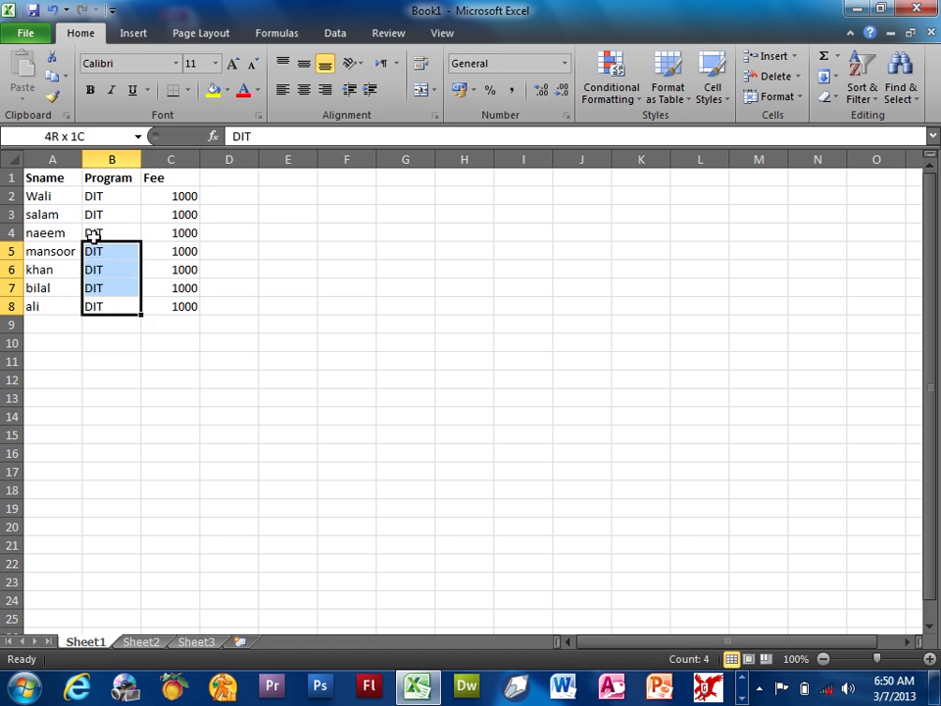
mouse_move(160, 303)
mouse_down()
mouse_move(44, 195)
mouse_move(45, 178)
mouse_up()
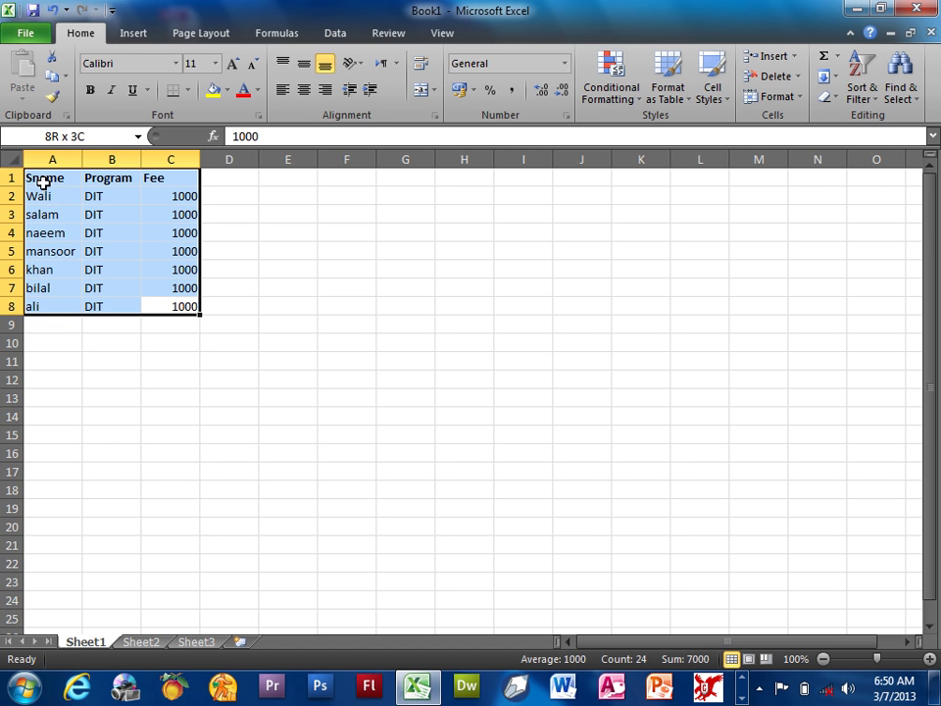
- Open Custom Sort with 'My data has headers' left ticked
click(863, 98)
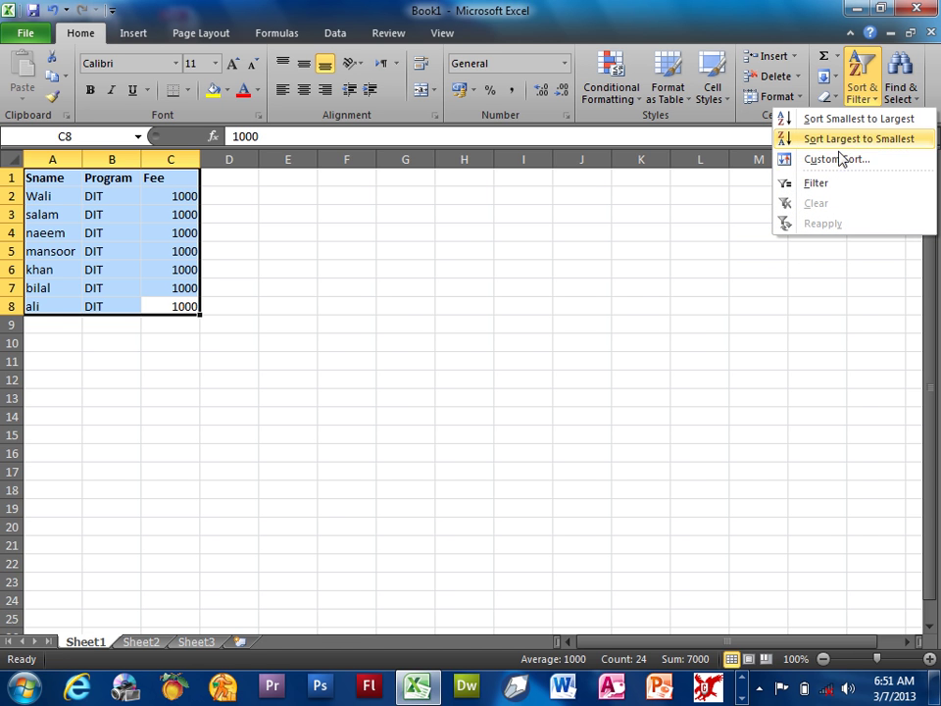
click(799, 160)
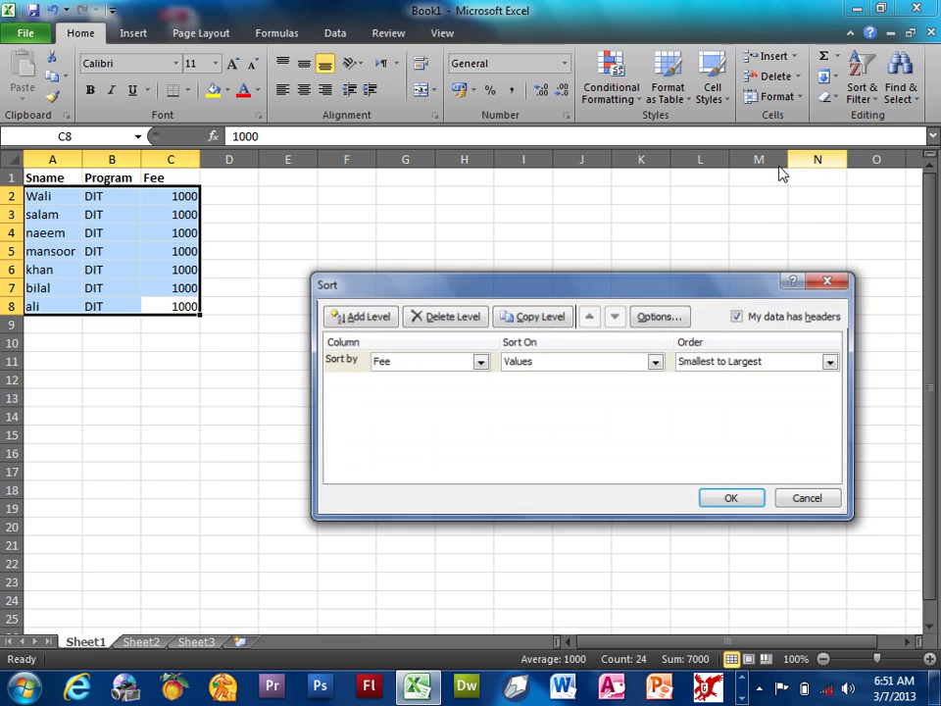
drag(505, 292, 498, 218)
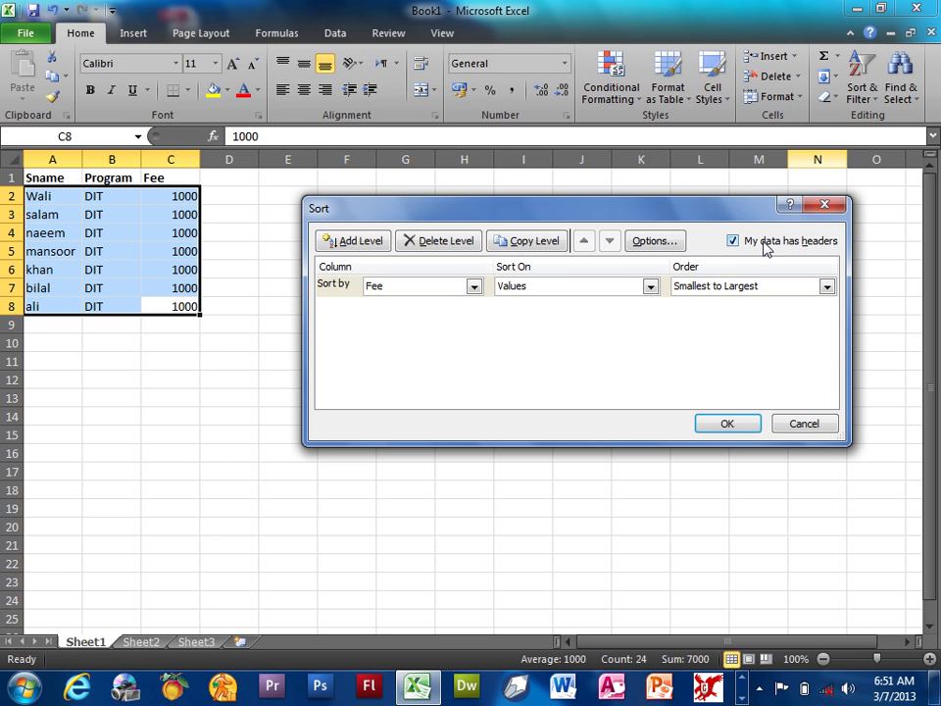
click(733, 240)
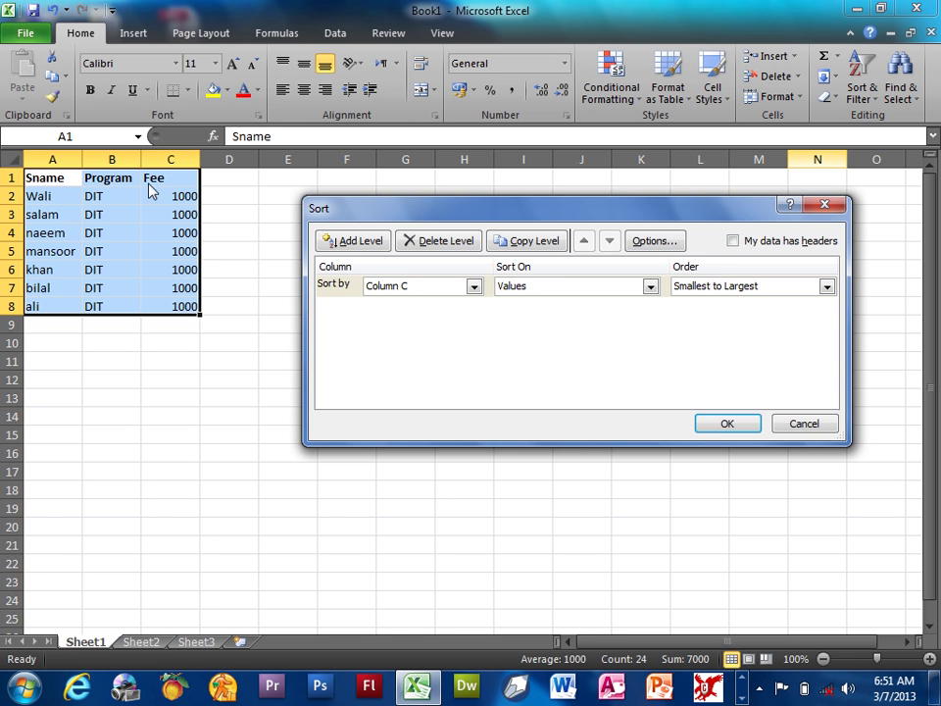
click(789, 245)
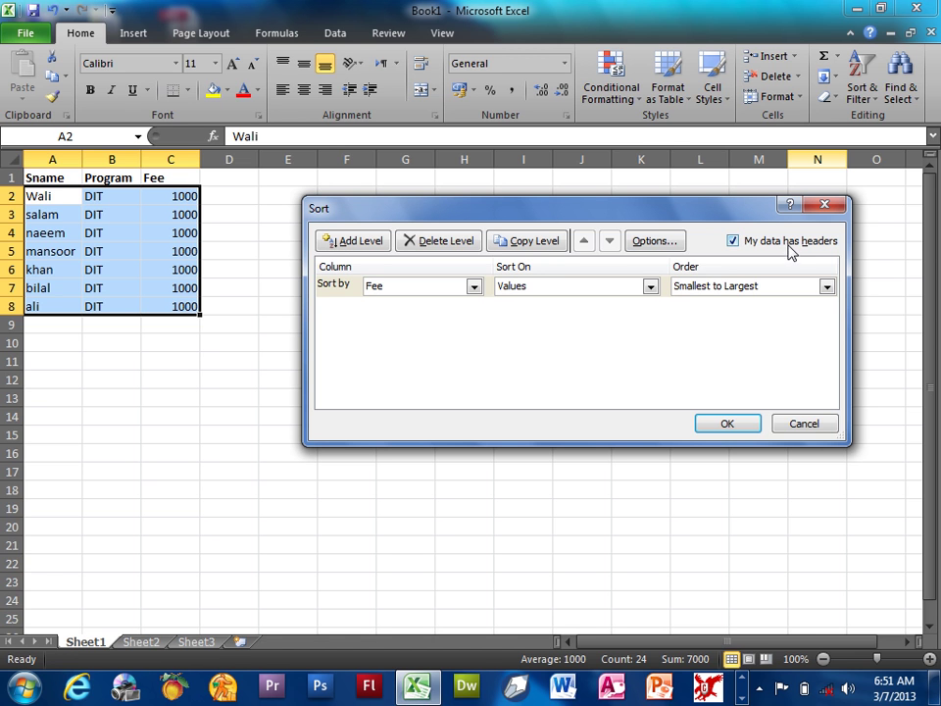
- Sort the table by Program on cell values, A to Z
click(472, 288)
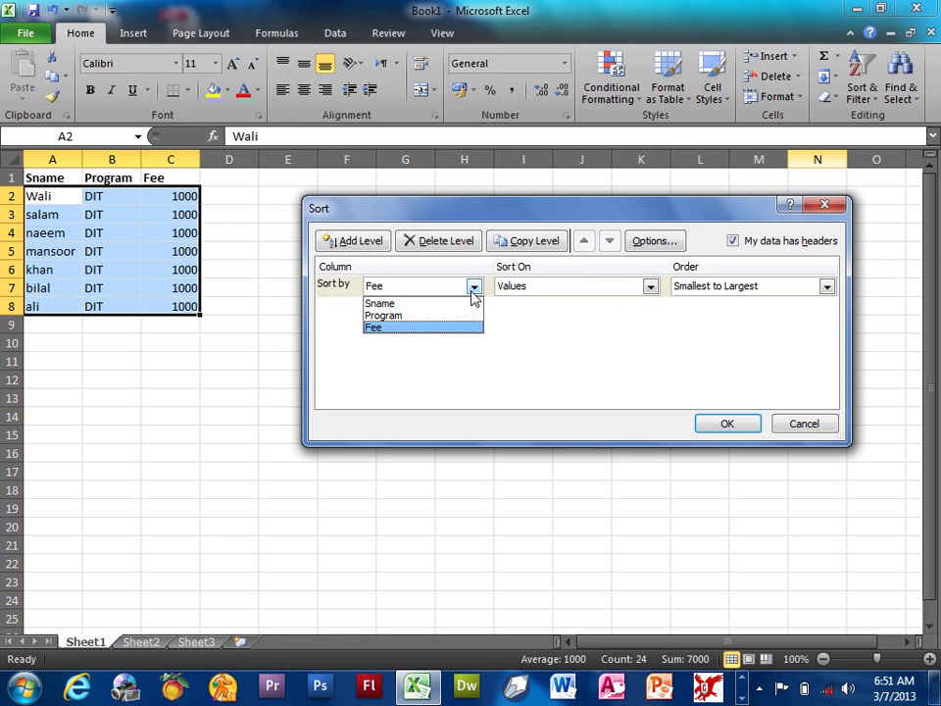
click(422, 316)
click(614, 286)
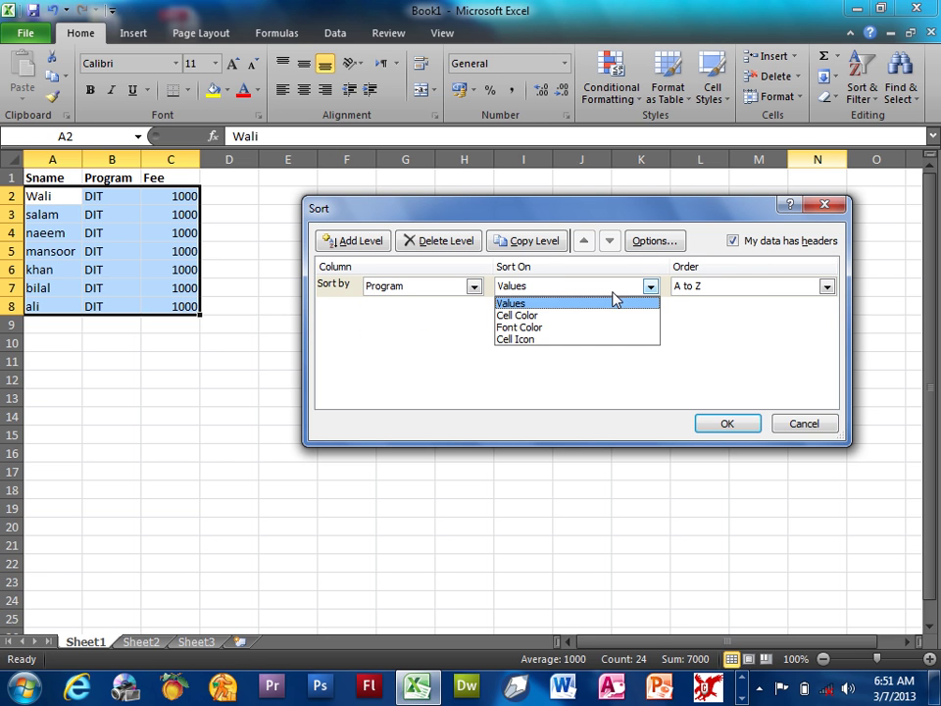
click(559, 306)
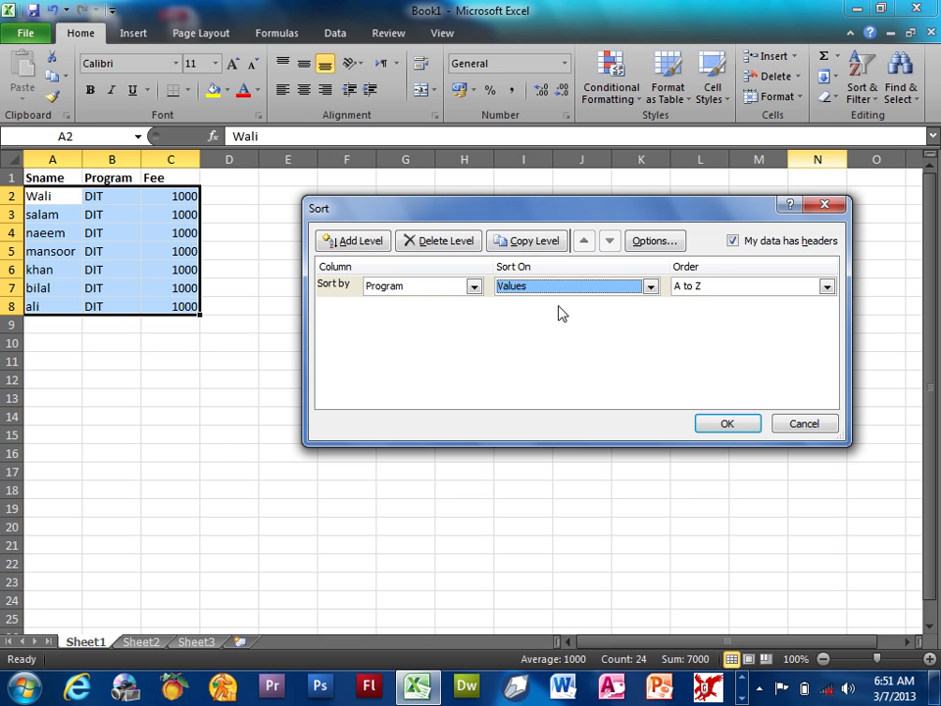
click(552, 283)
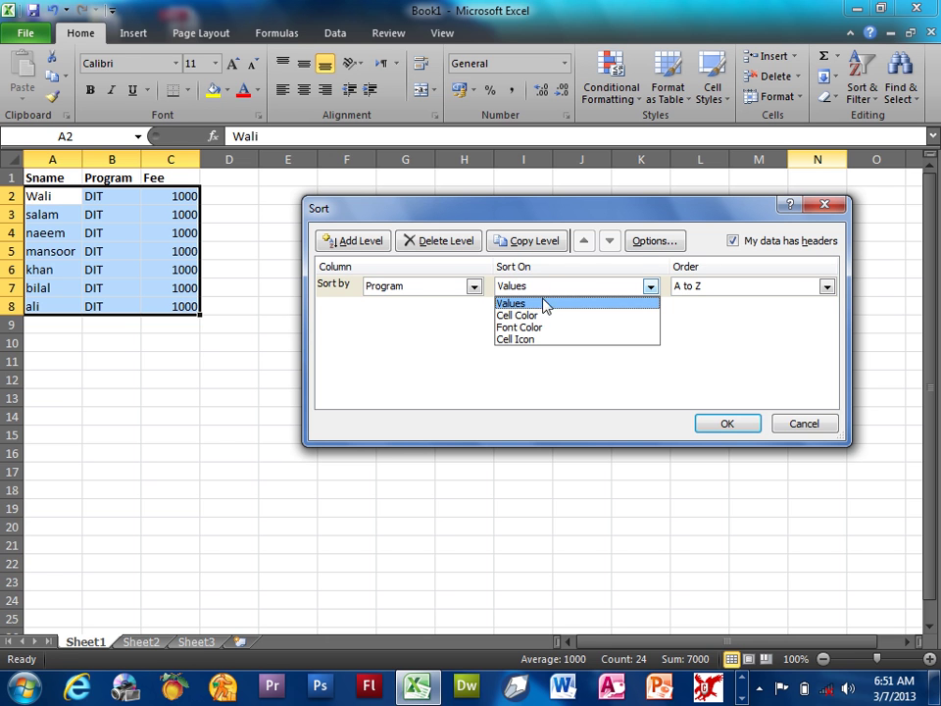
click(537, 306)
click(547, 287)
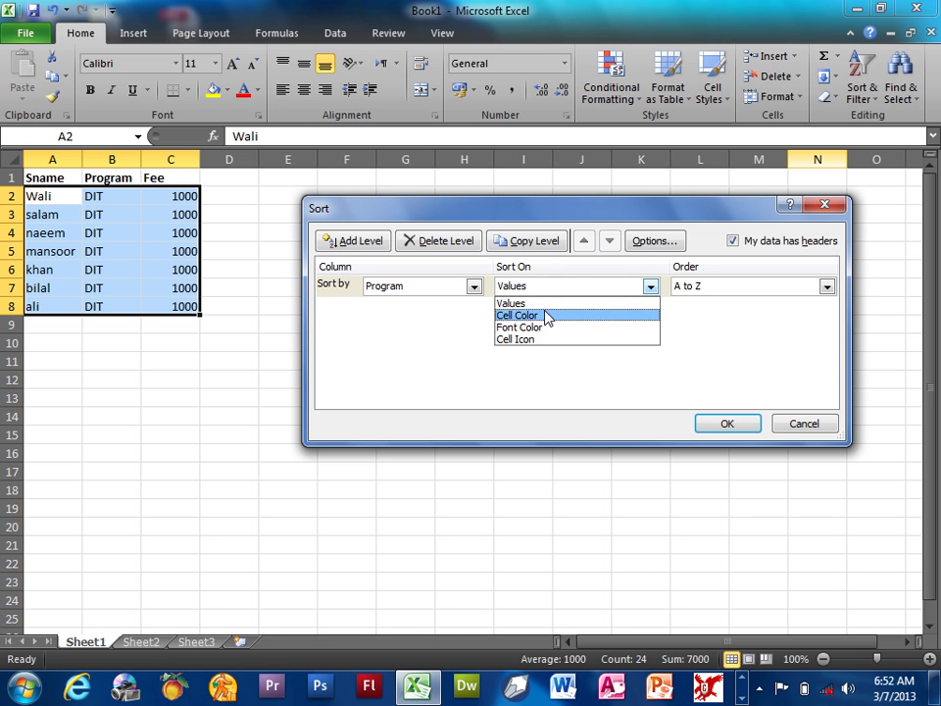
click(545, 306)
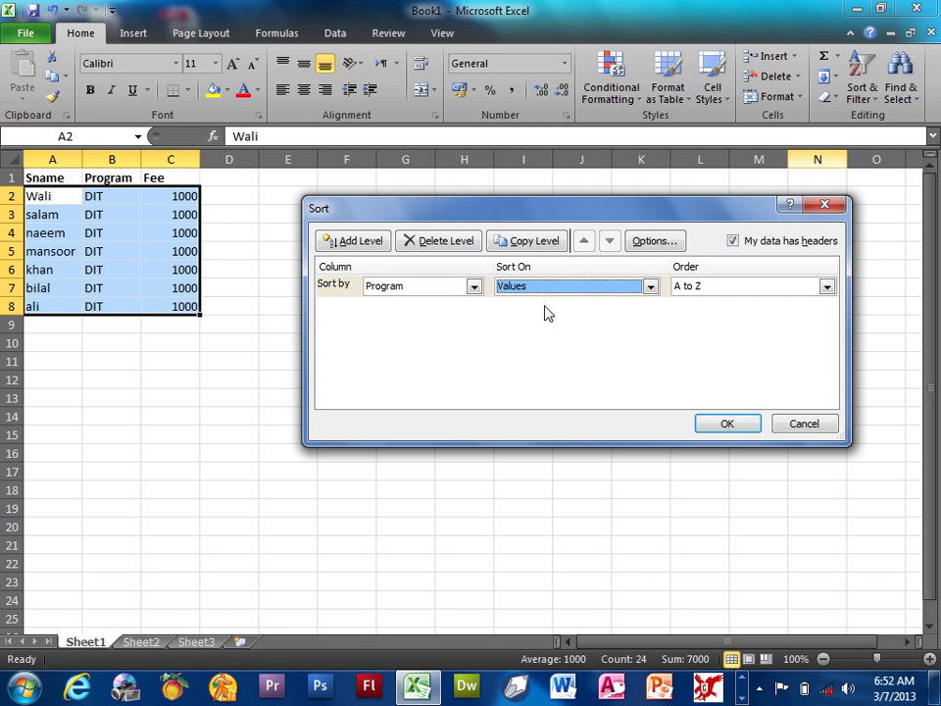
click(698, 288)
click(697, 303)
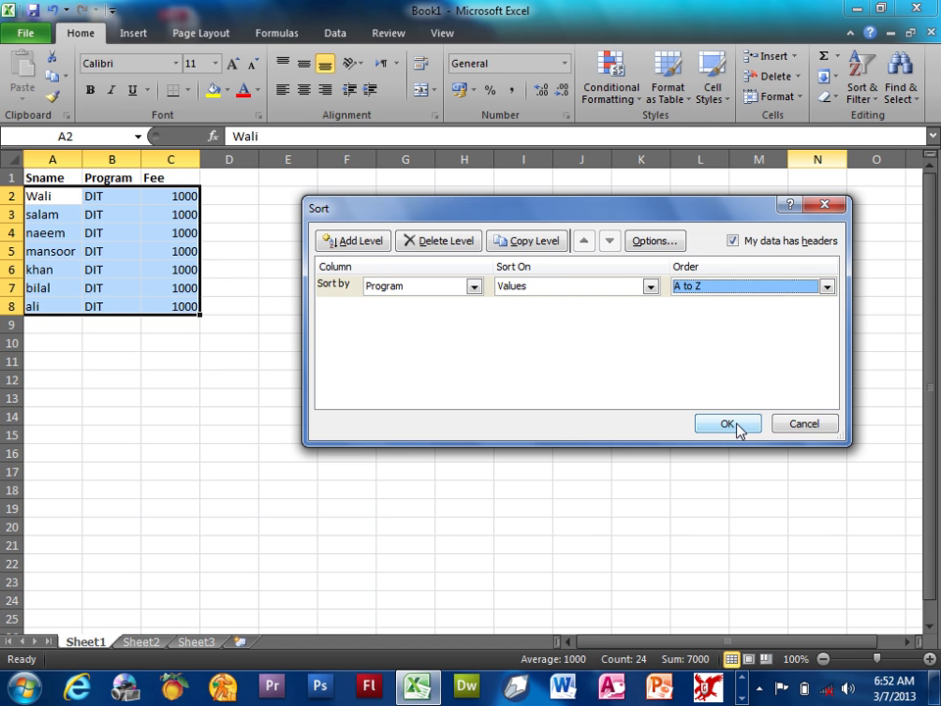
click(730, 425)
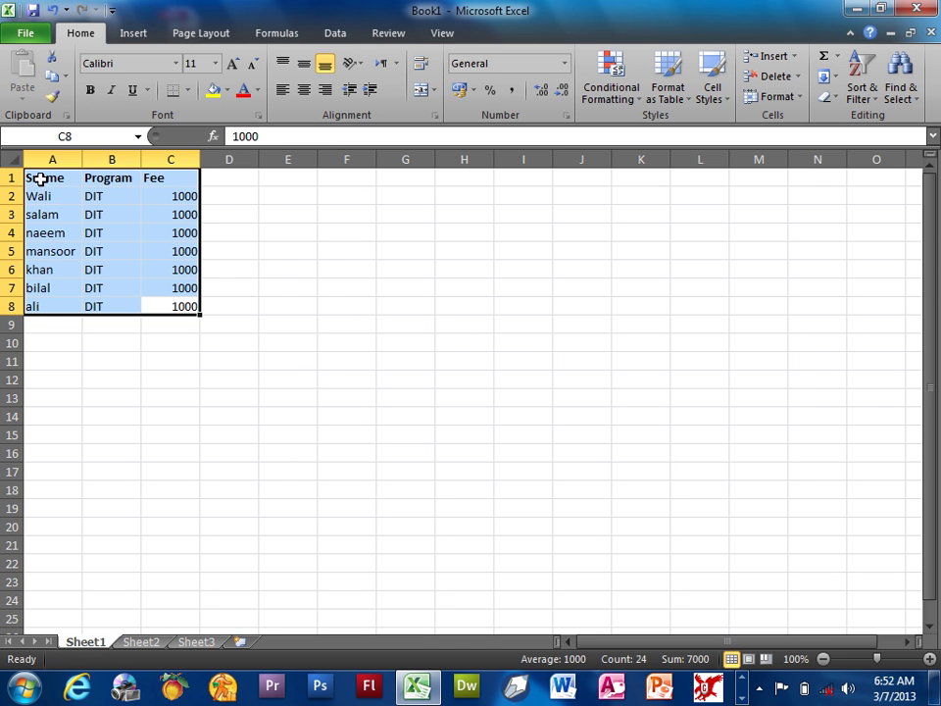
- Custom-sort only the Sname column A1:A8 A to Z, continuing with the current selection
drag(39, 178, 56, 305)
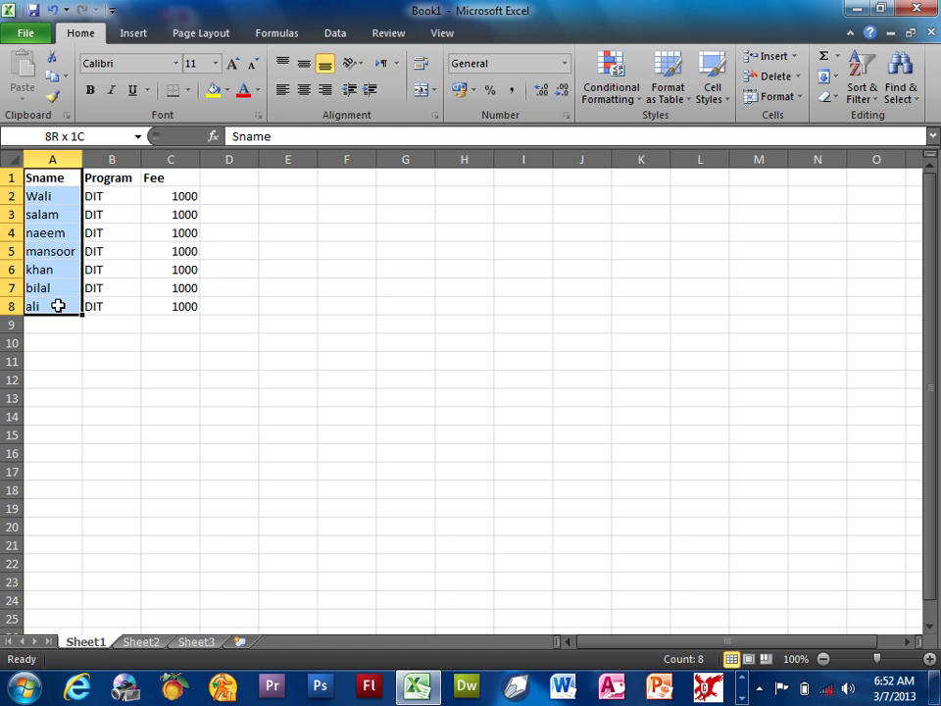
click(860, 77)
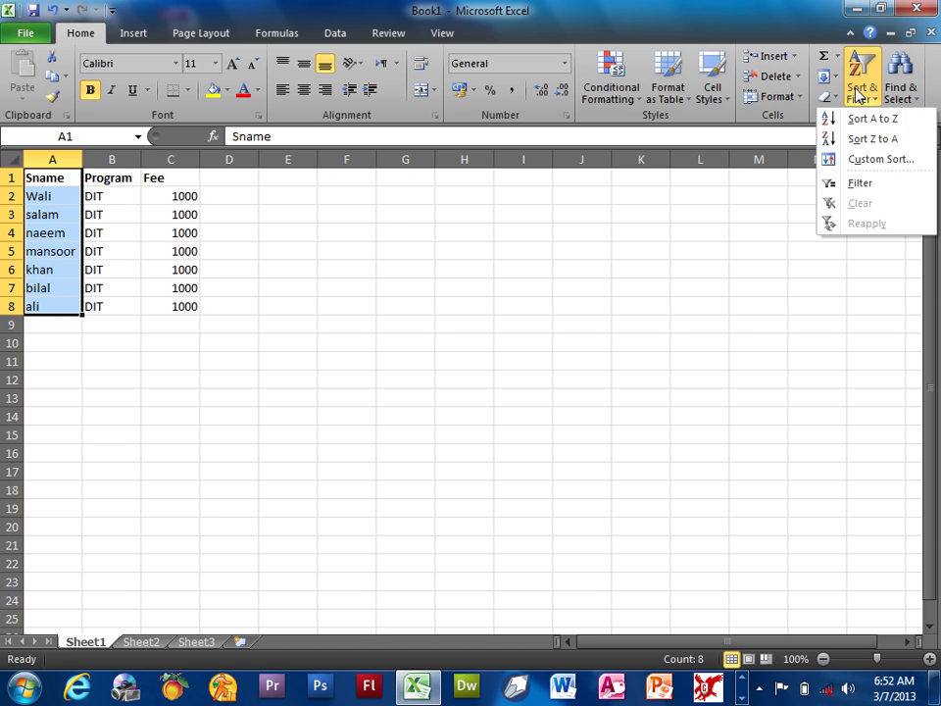
click(862, 161)
click(477, 340)
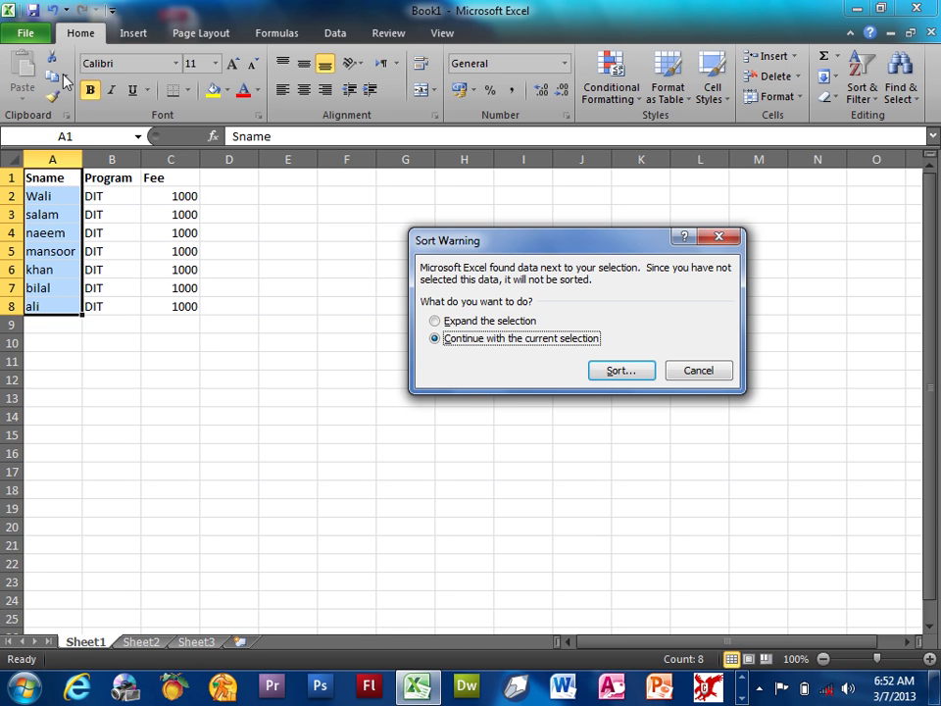
click(619, 372)
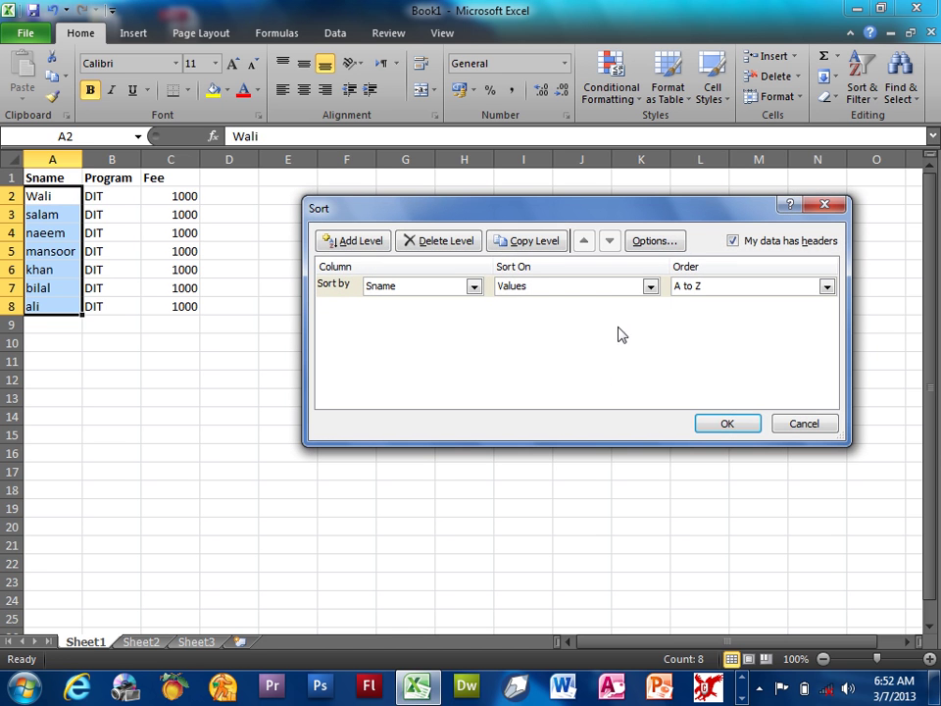
click(450, 288)
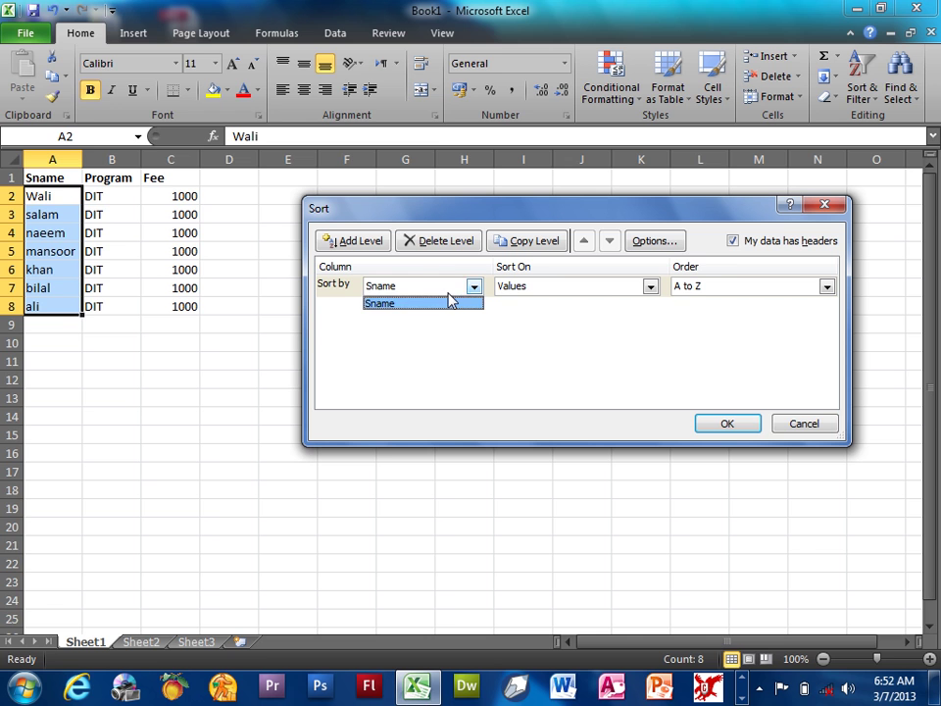
click(450, 300)
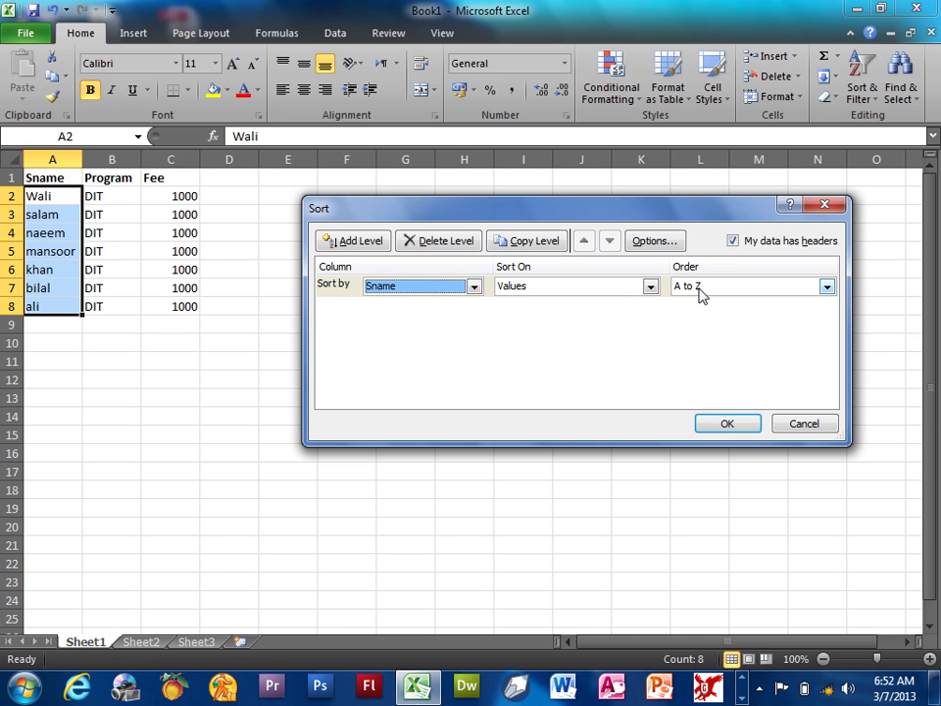
click(725, 424)
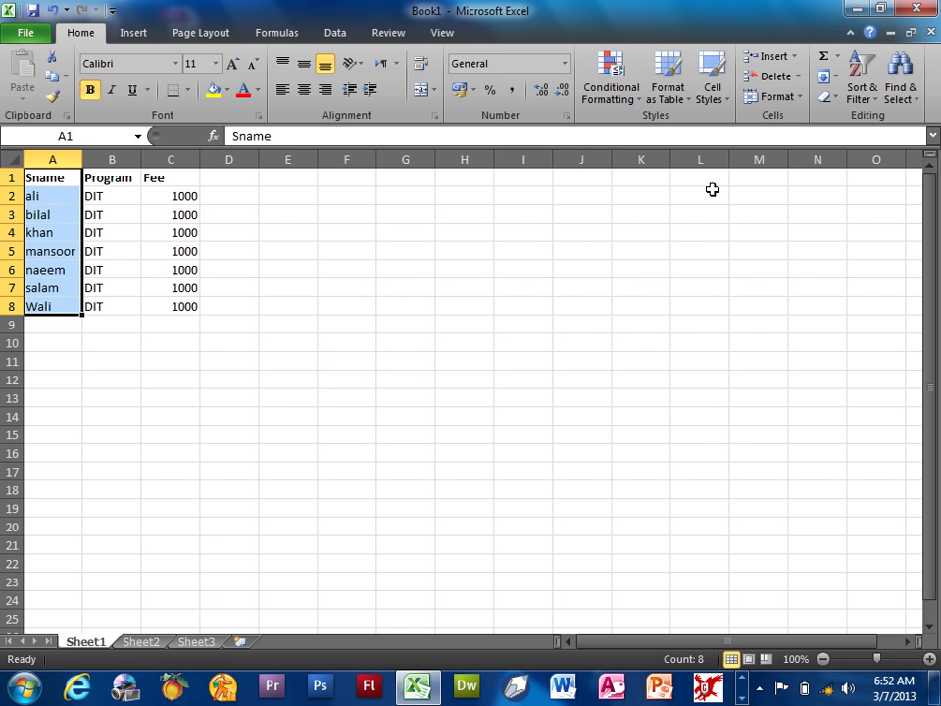
- Custom-sort the selected names again, this time in Z to A order
click(860, 80)
click(877, 159)
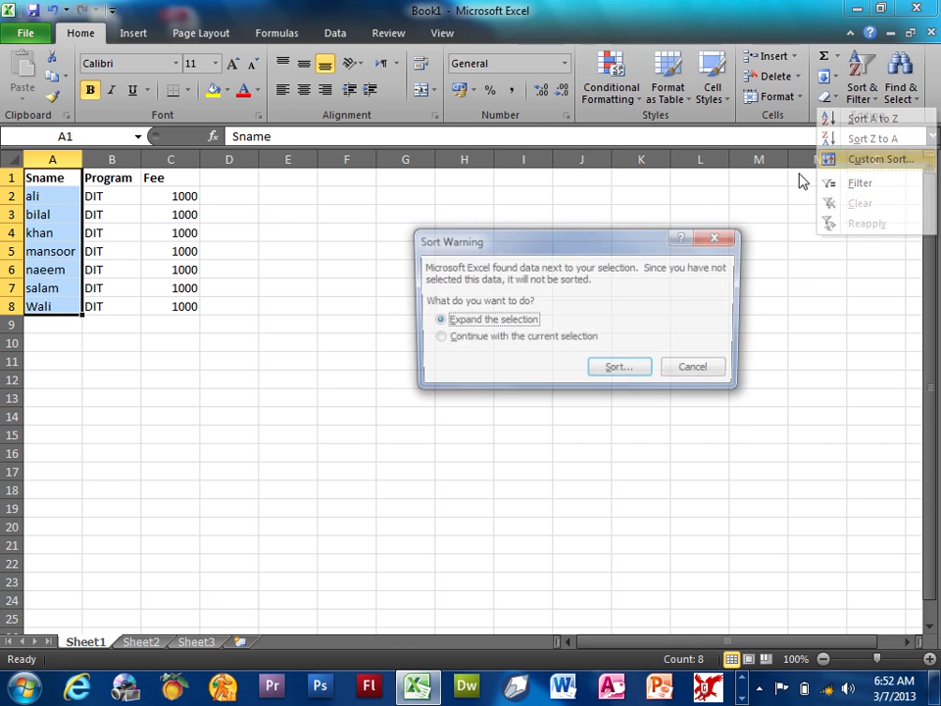
click(477, 340)
click(618, 370)
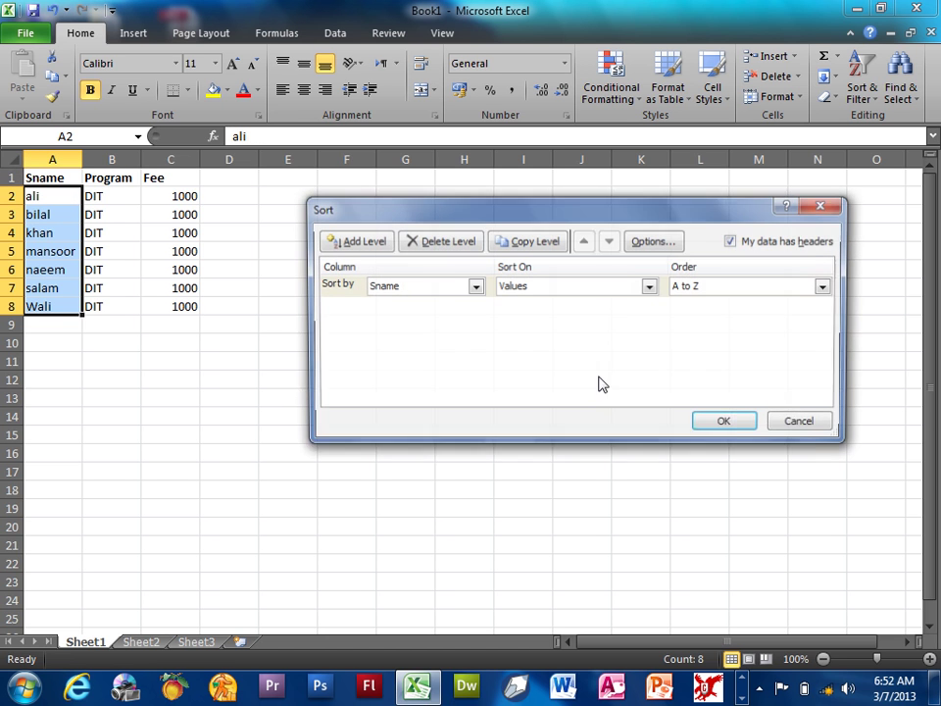
click(709, 287)
click(708, 315)
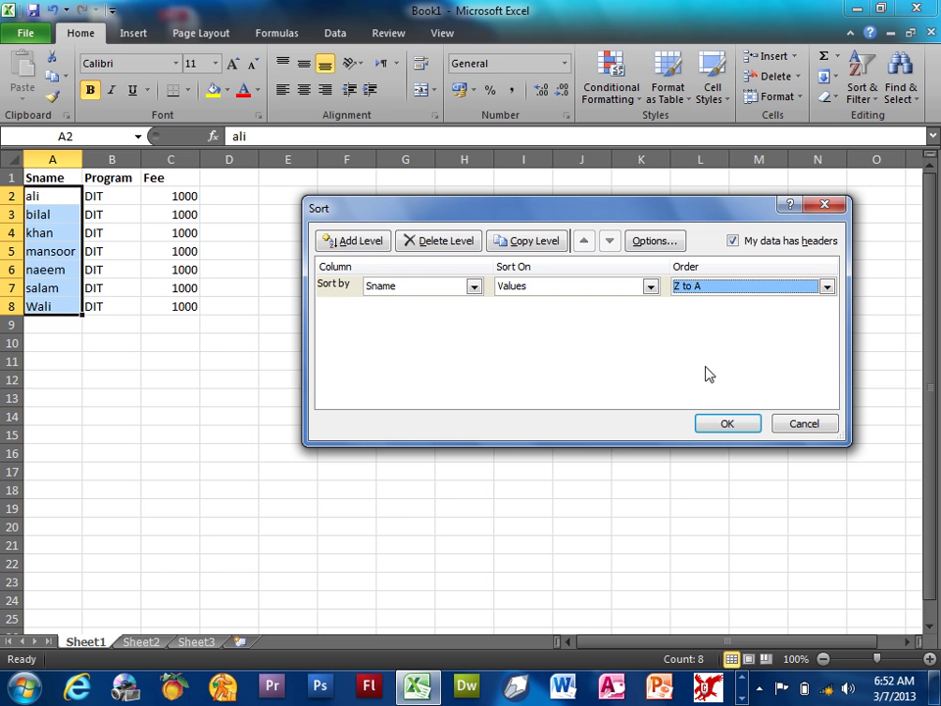
click(726, 426)
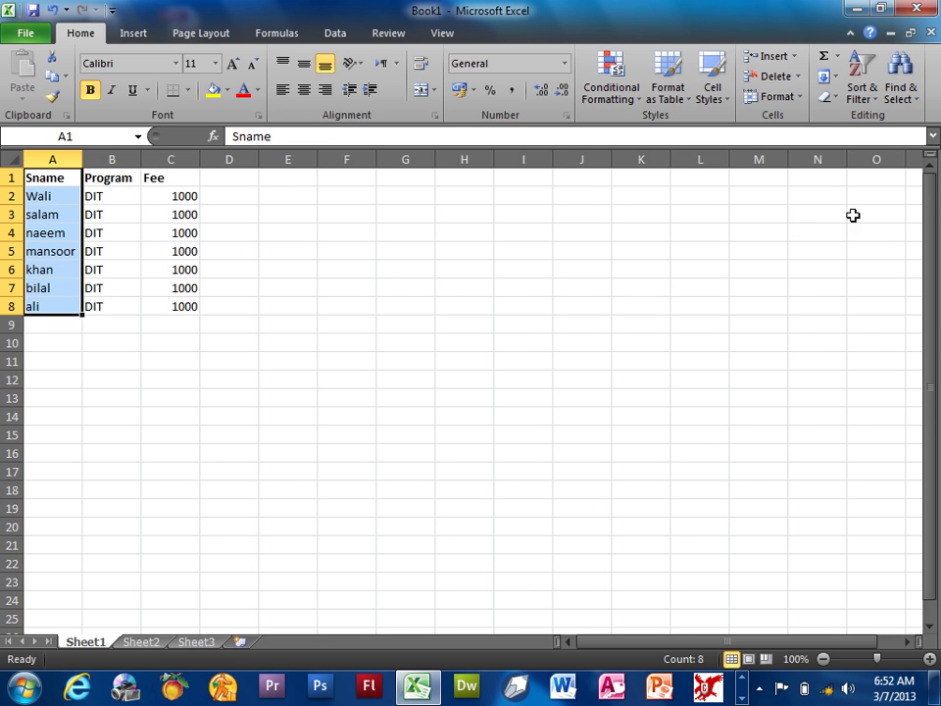
click(860, 86)
click(872, 160)
click(549, 339)
click(619, 370)
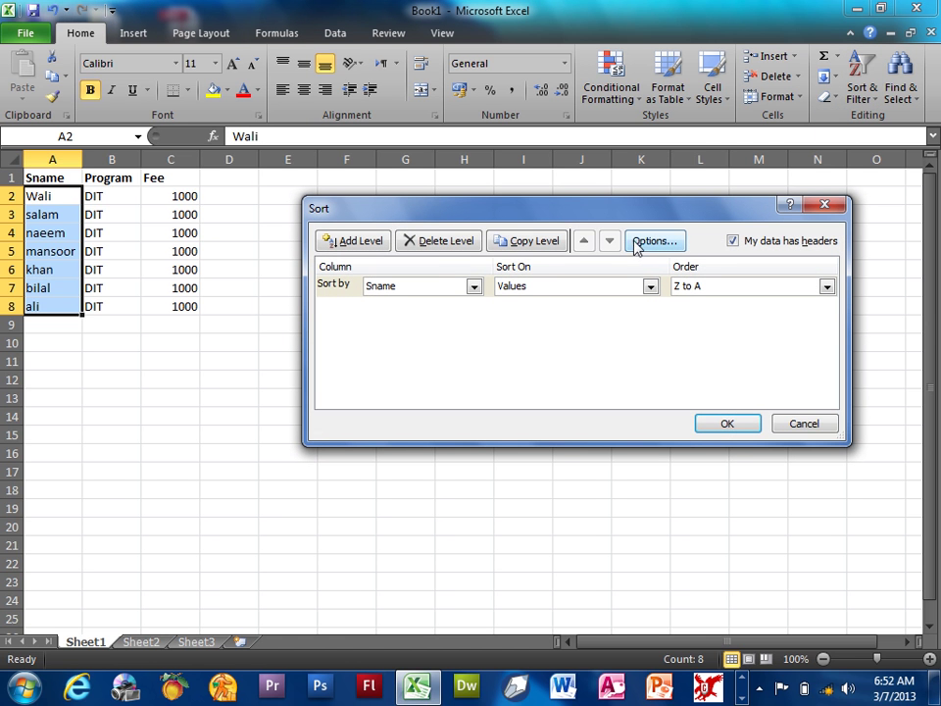
click(366, 241)
click(478, 308)
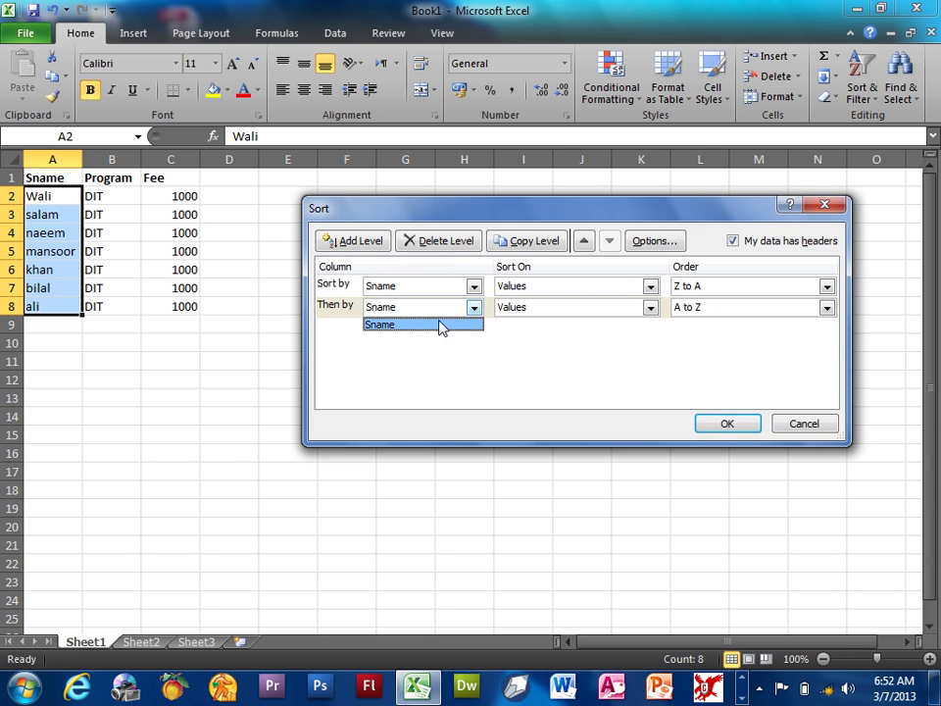
click(449, 248)
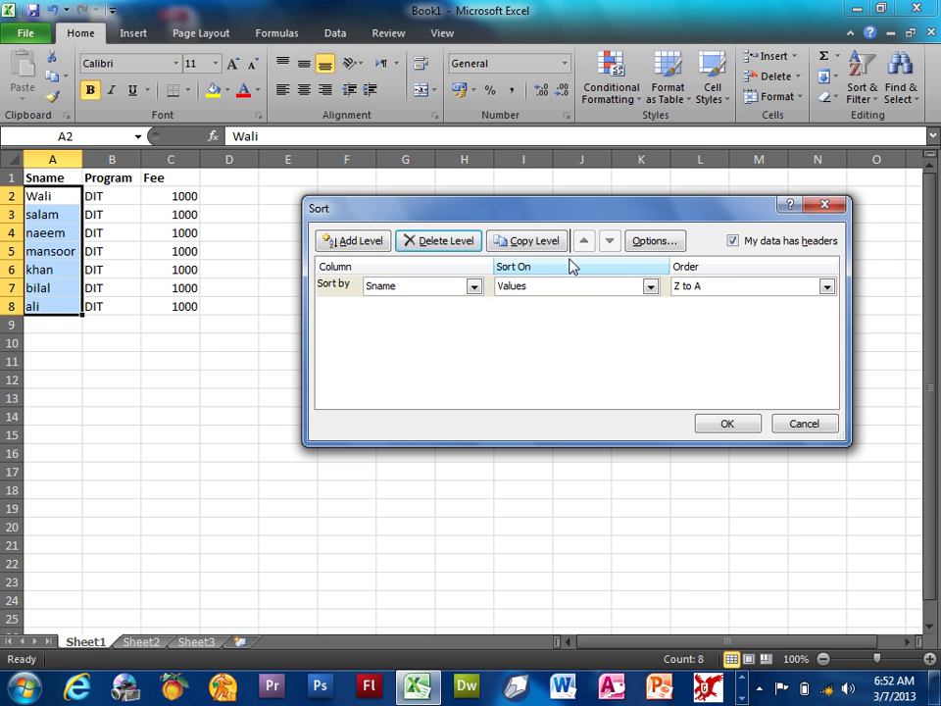
click(555, 245)
click(446, 244)
click(667, 244)
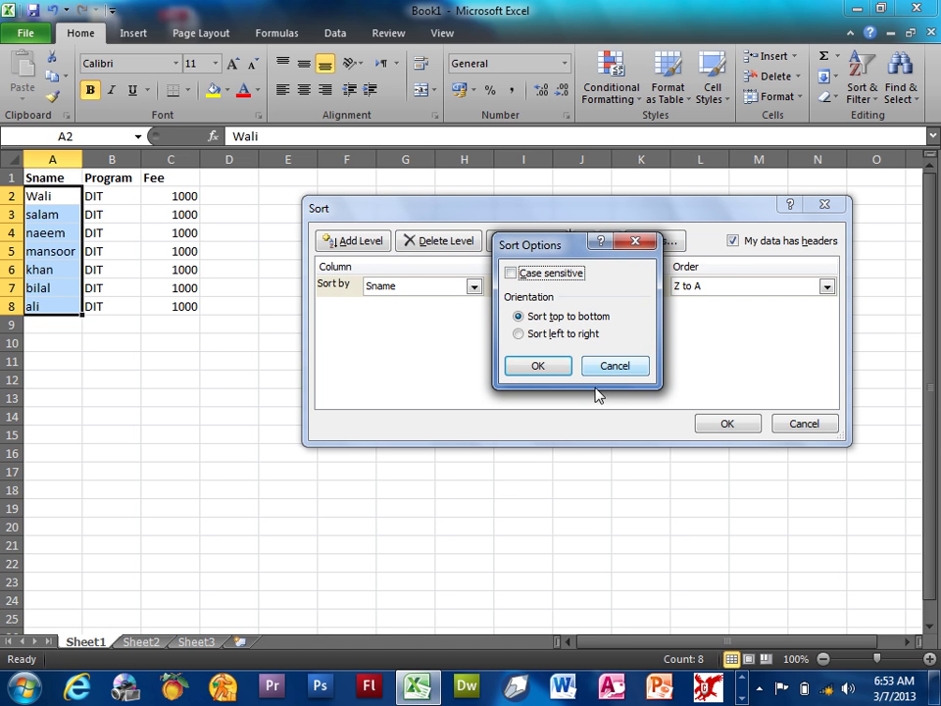
click(625, 370)
click(784, 423)
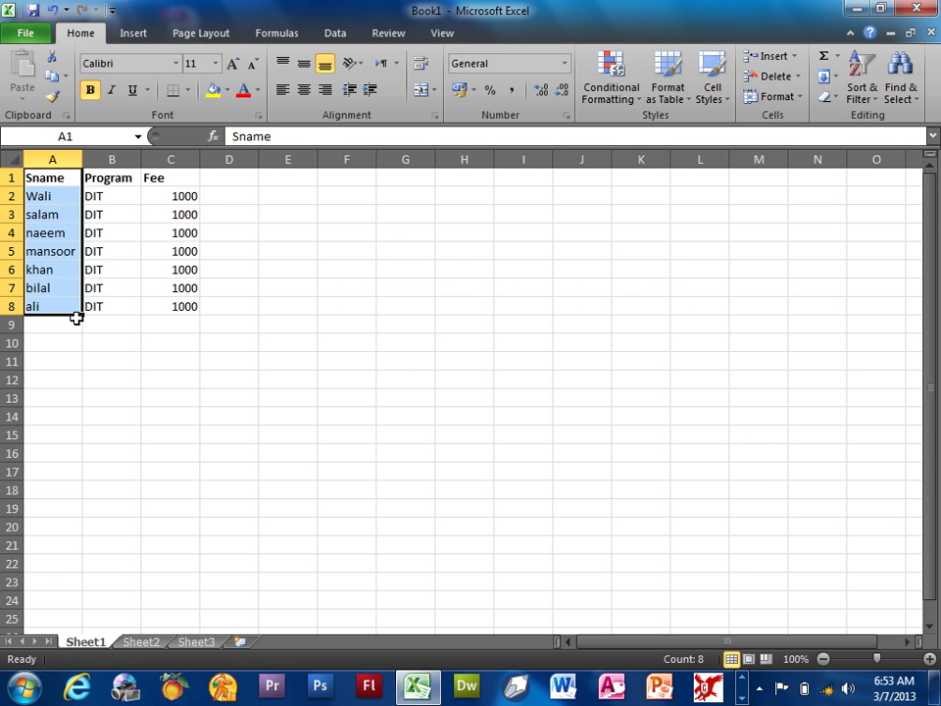
click(35, 317)
- Capitalise the last name in A8 and enter the same name in lowercase in A9
click(36, 305)
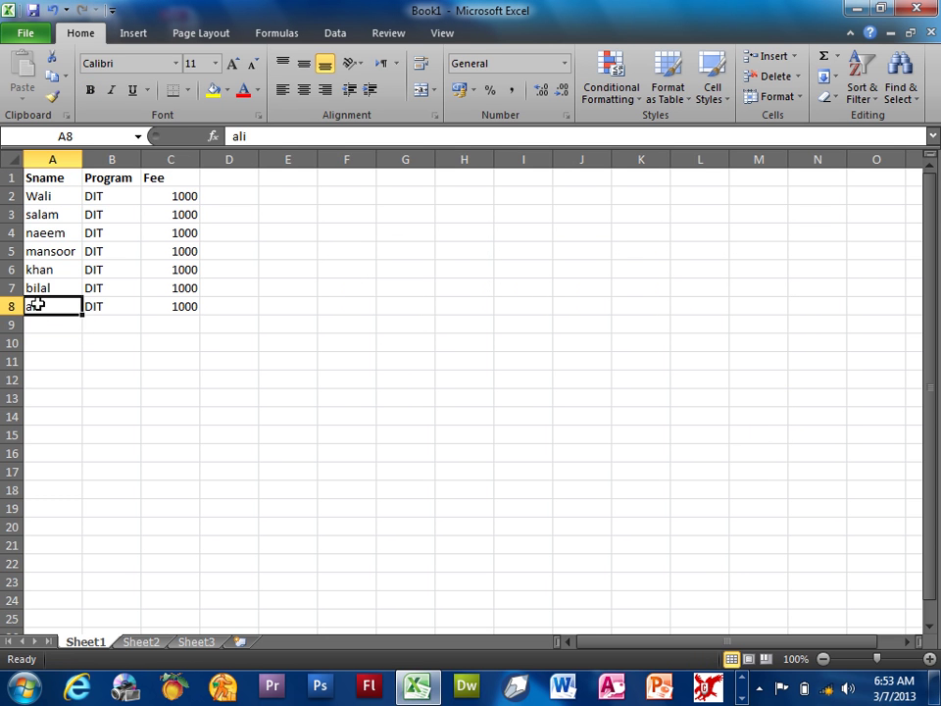
text(A)
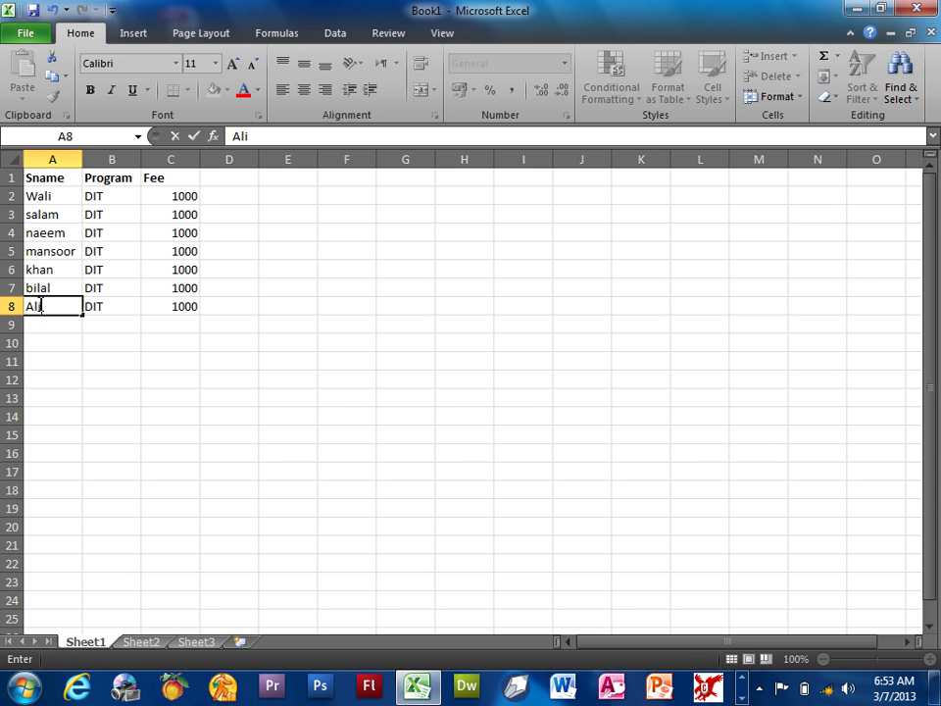
key(Return)
text(ali)
key(Return)
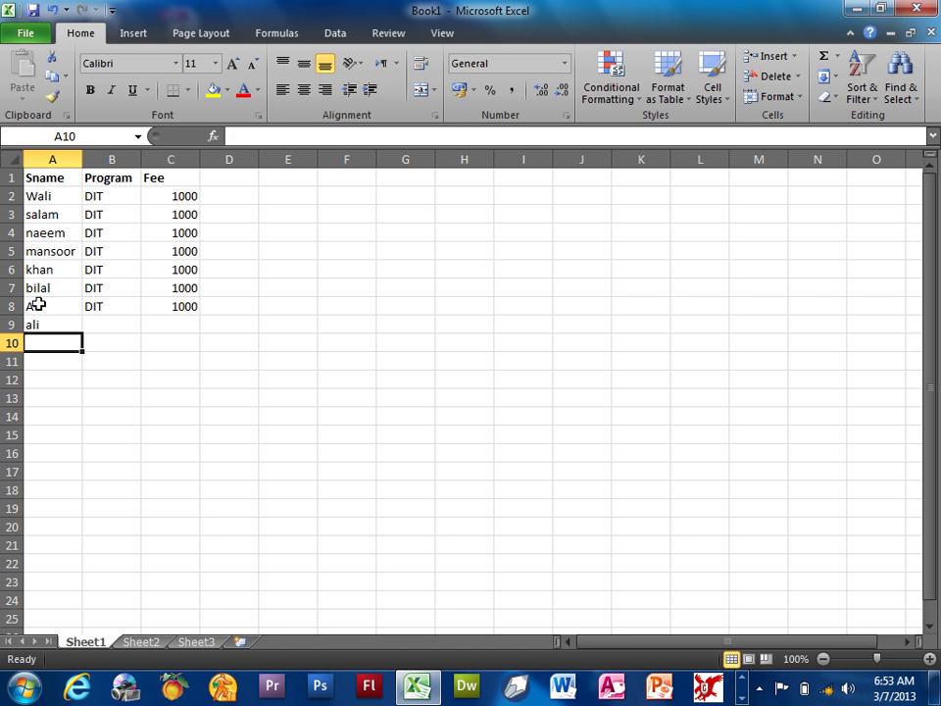
- Complete row 9 with program DIT and fee 1000
click(115, 323)
text(D)
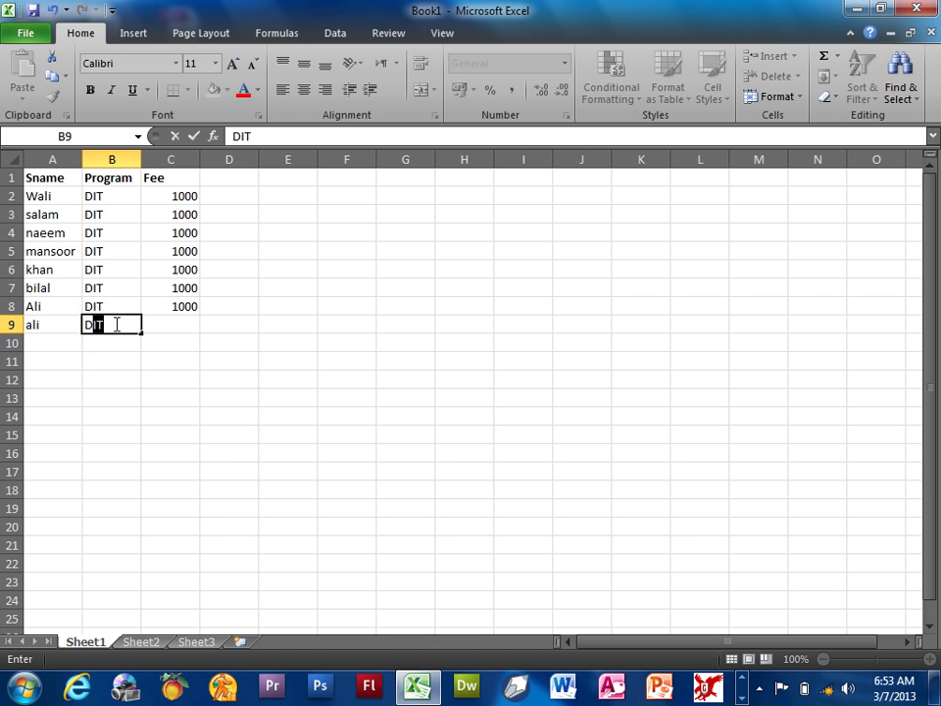
key(Return)
key(Up)
key(Right)
text(1)
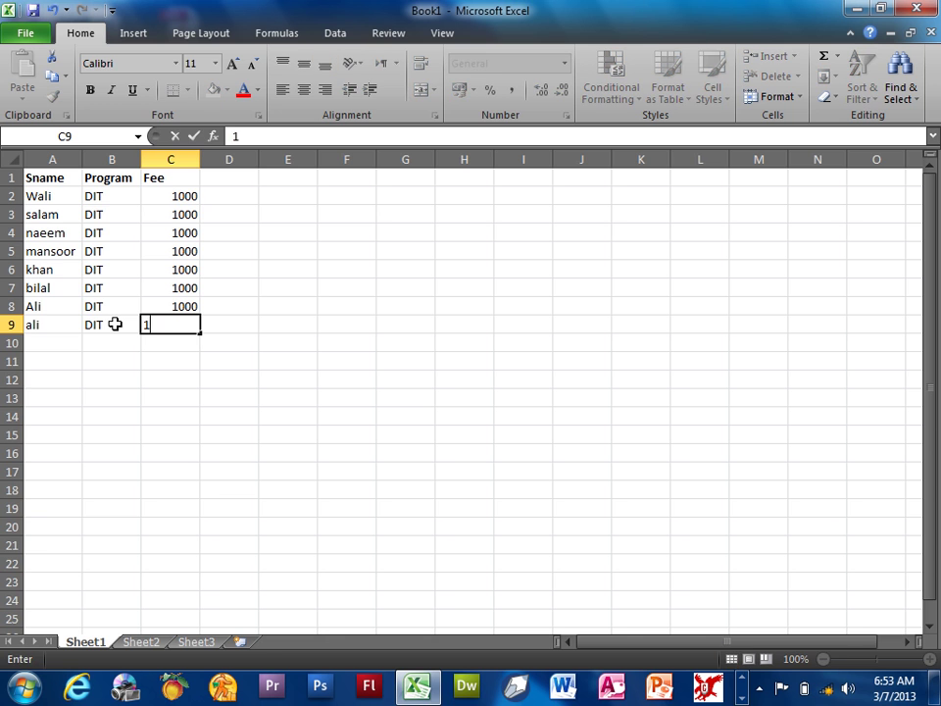
text(00)
key(Return)
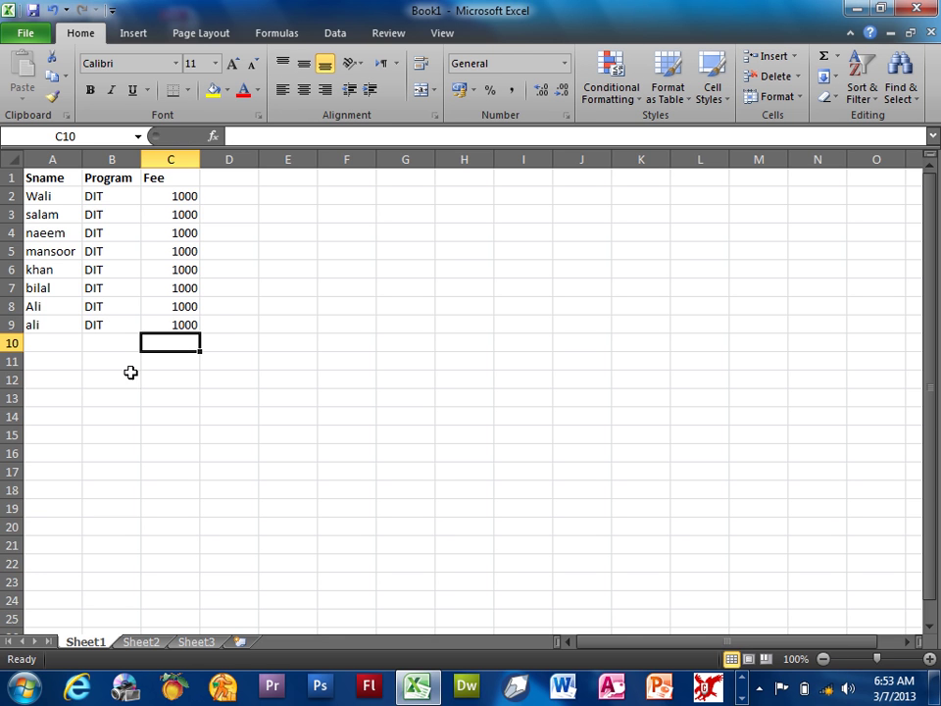
- Select the names and programs in A1:B9
click(45, 331)
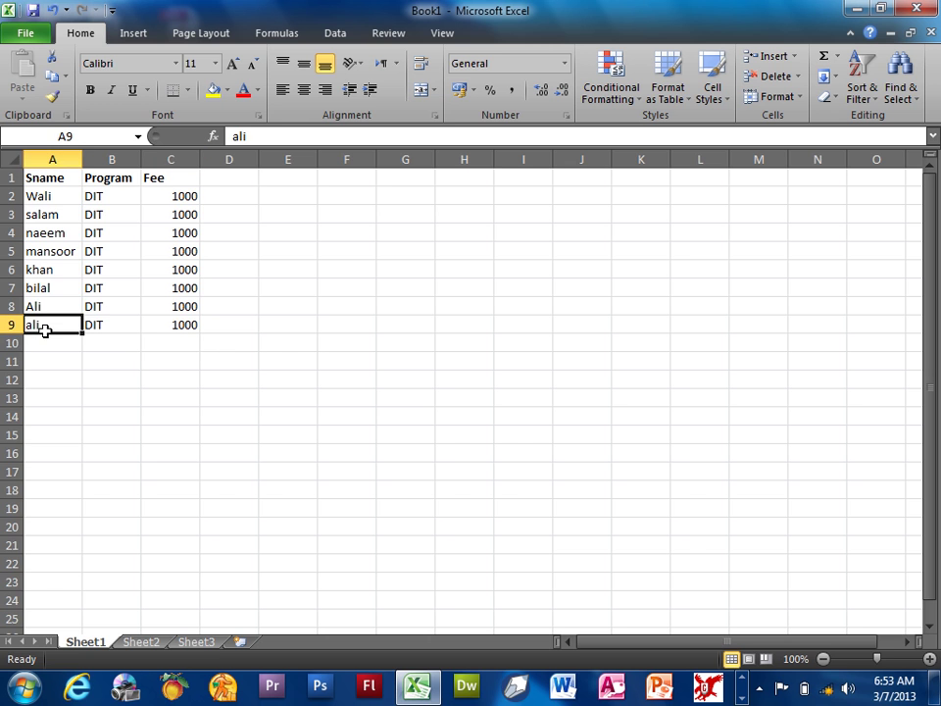
drag(45, 331, 51, 177)
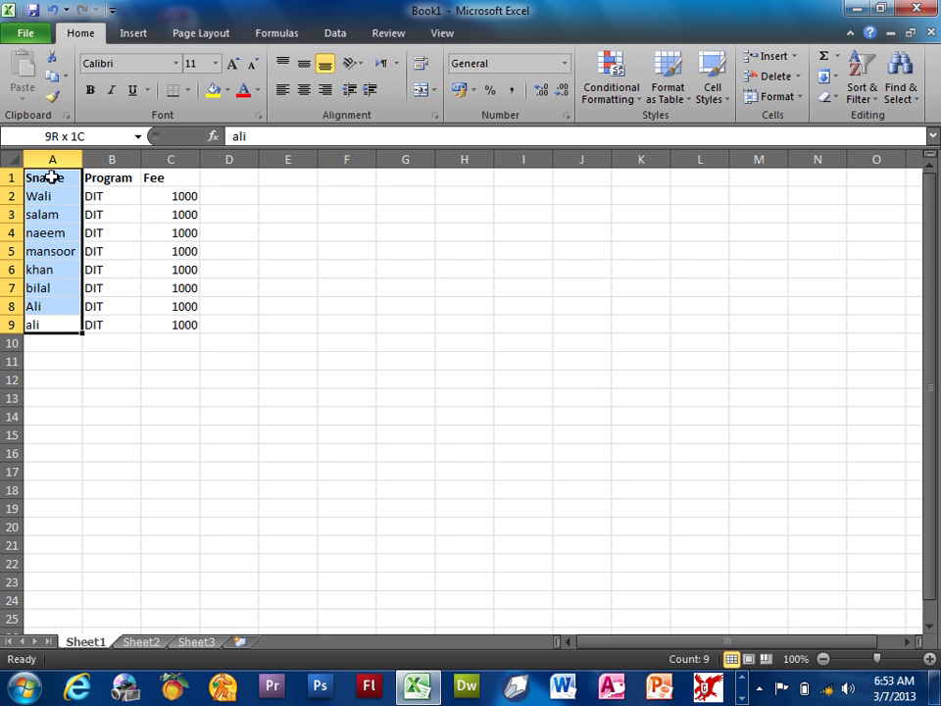
drag(51, 177, 100, 320)
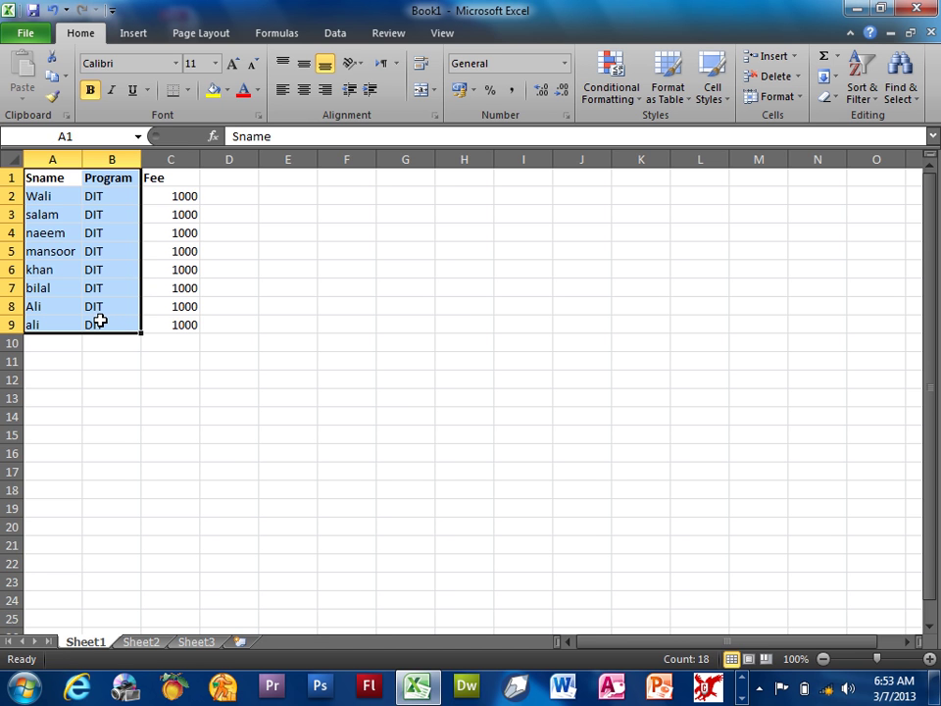
- Custom-sort them A to Z with Case sensitive turned on in Options
click(860, 78)
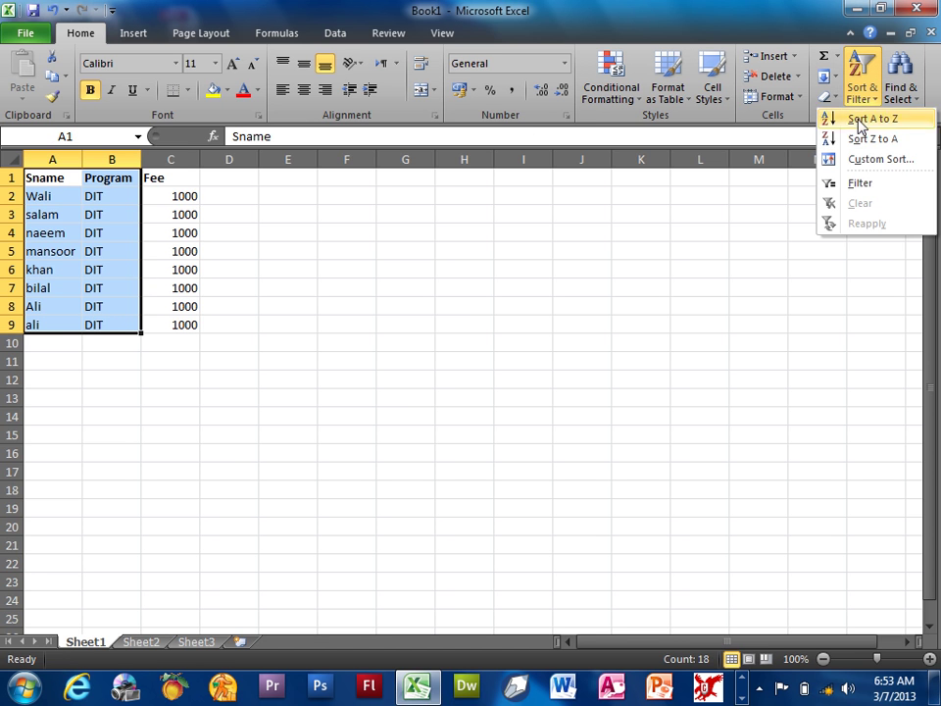
click(870, 161)
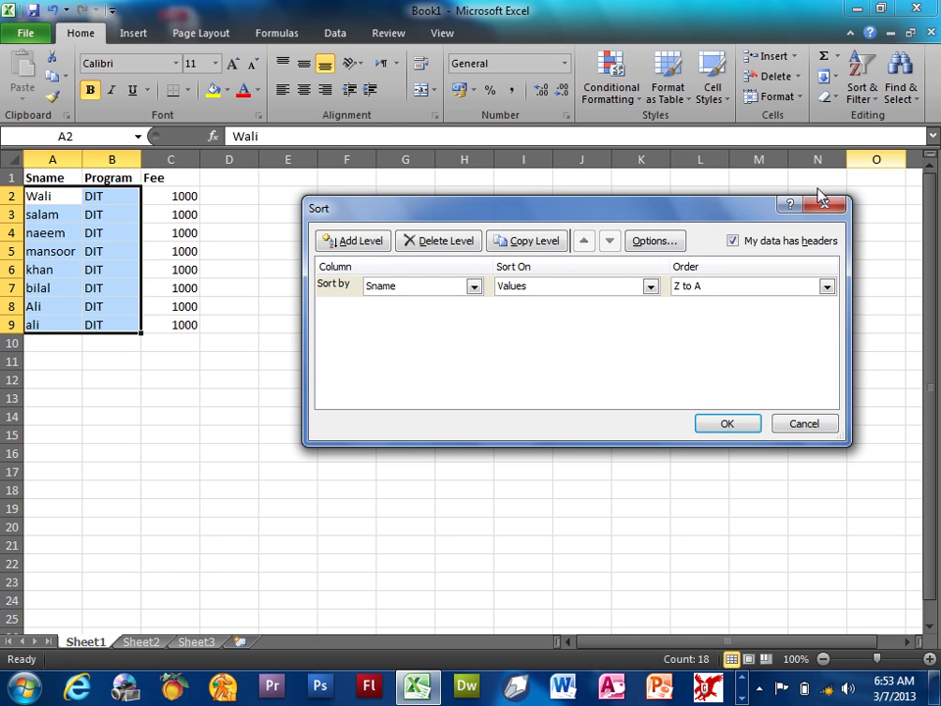
click(647, 241)
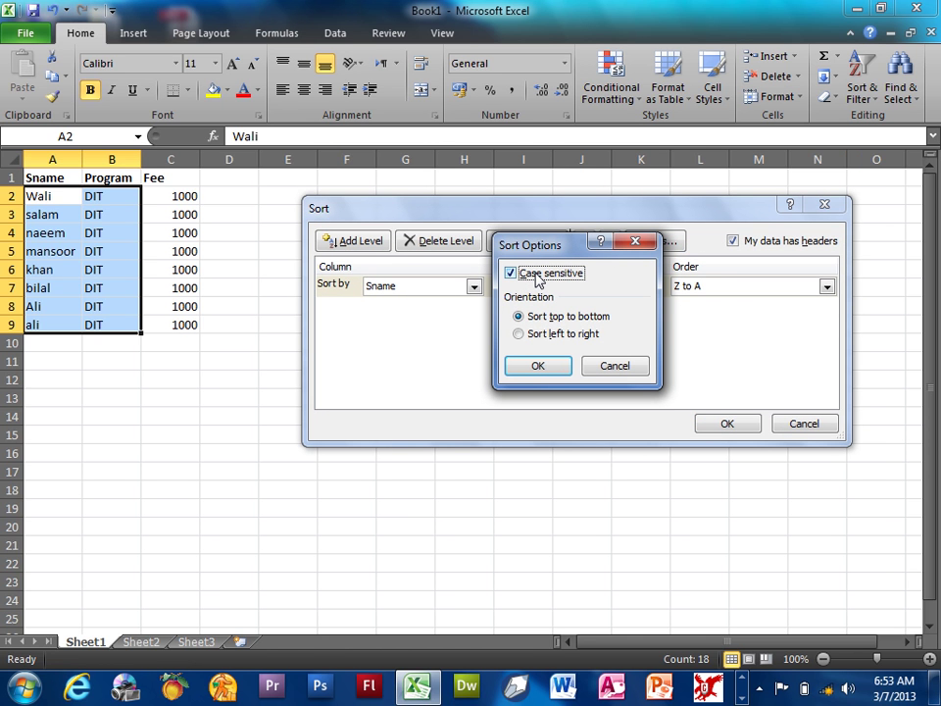
click(536, 372)
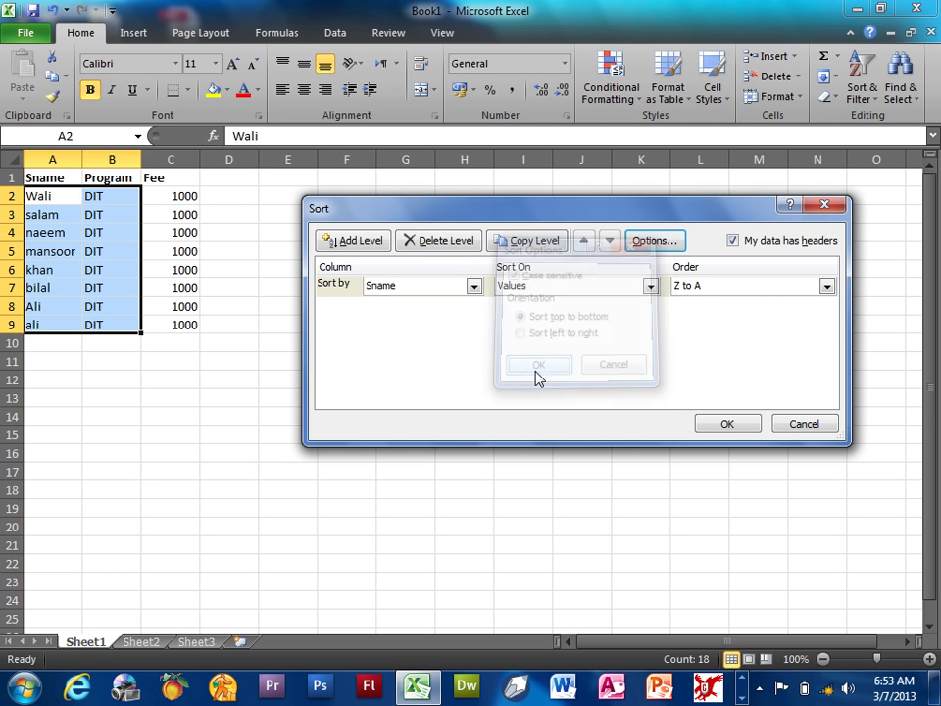
click(725, 285)
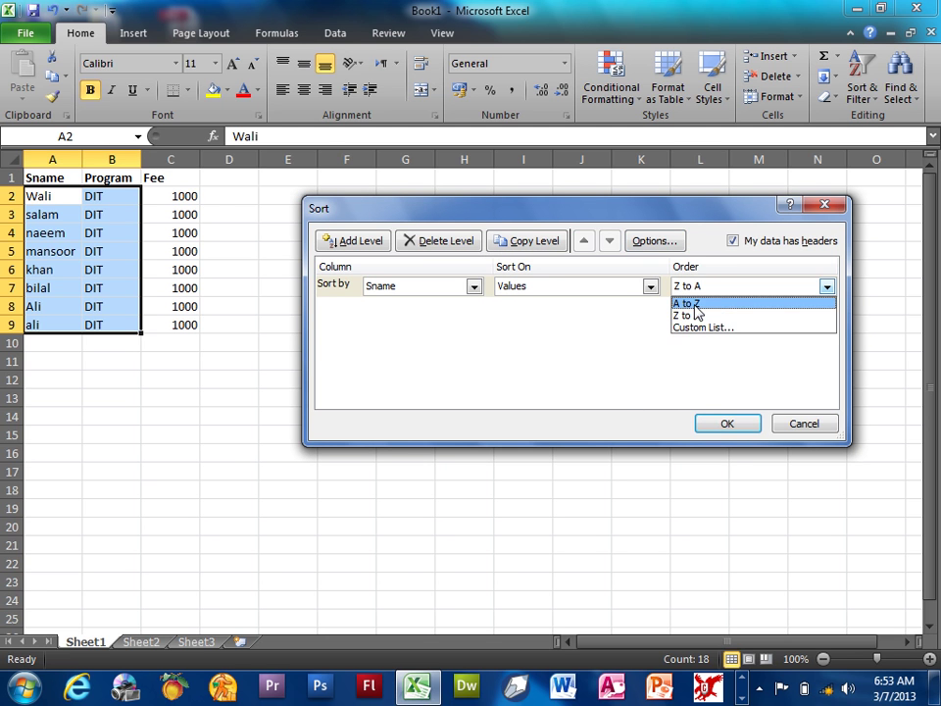
click(694, 303)
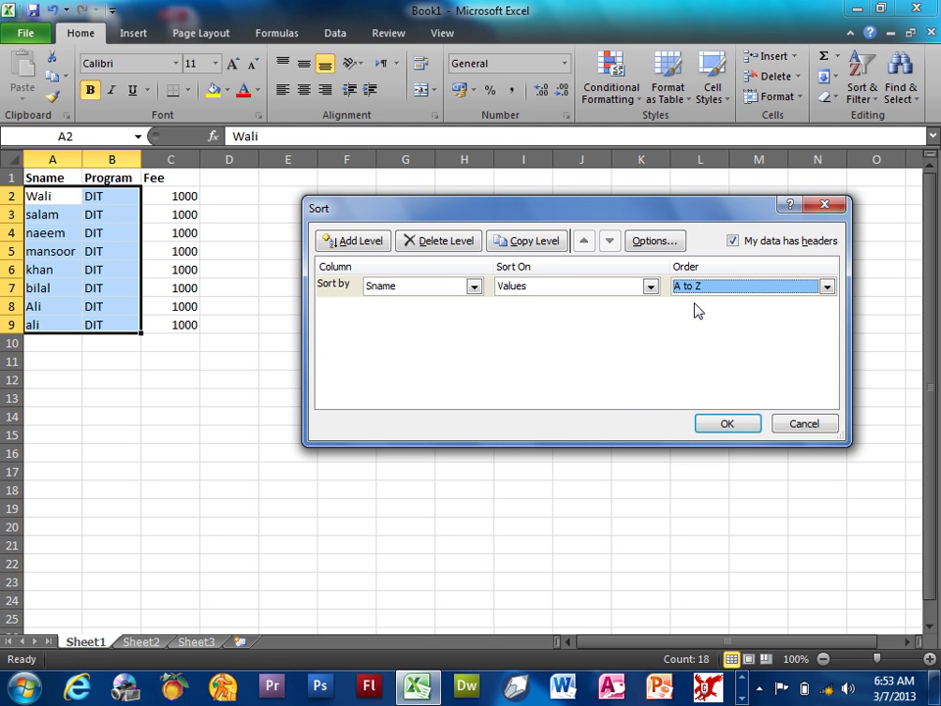
click(725, 422)
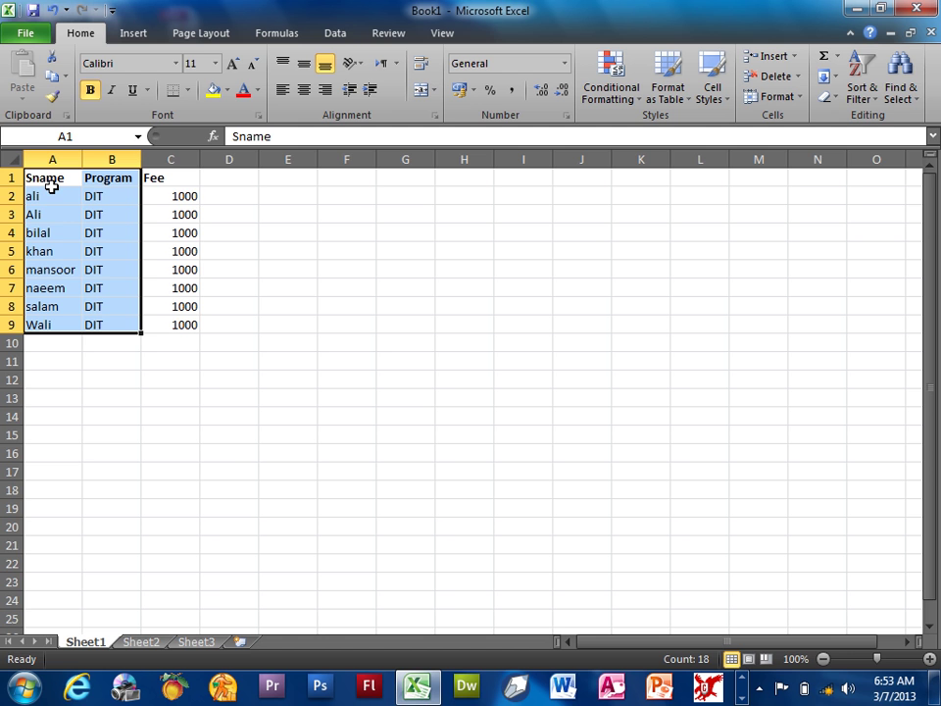
- Reopen Custom Sort and check the Case sensitive option, closing Sort Options unchanged
click(861, 87)
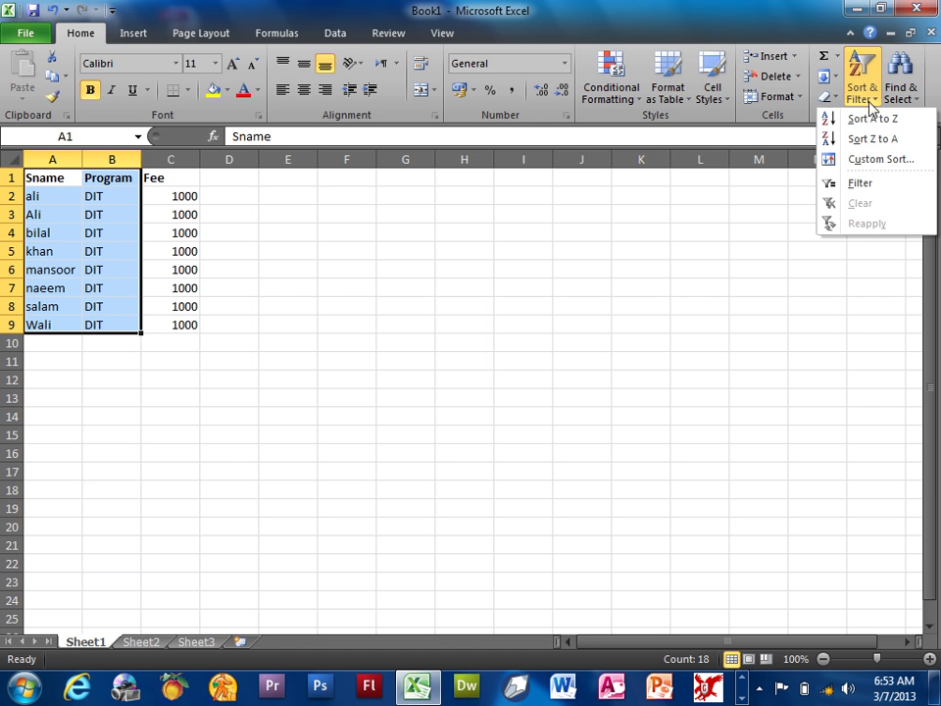
click(870, 160)
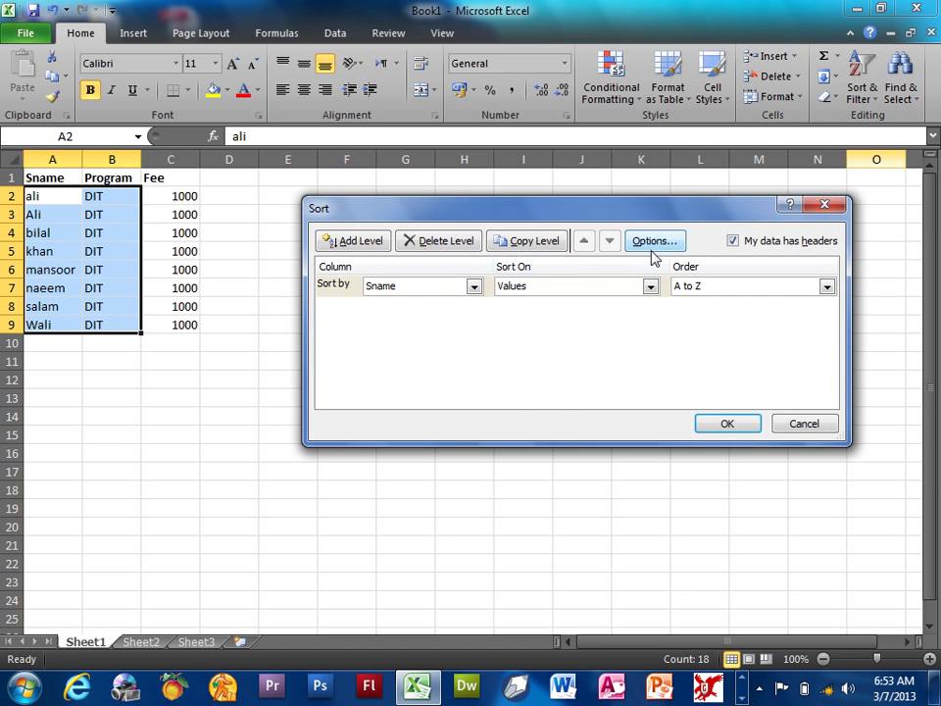
click(652, 241)
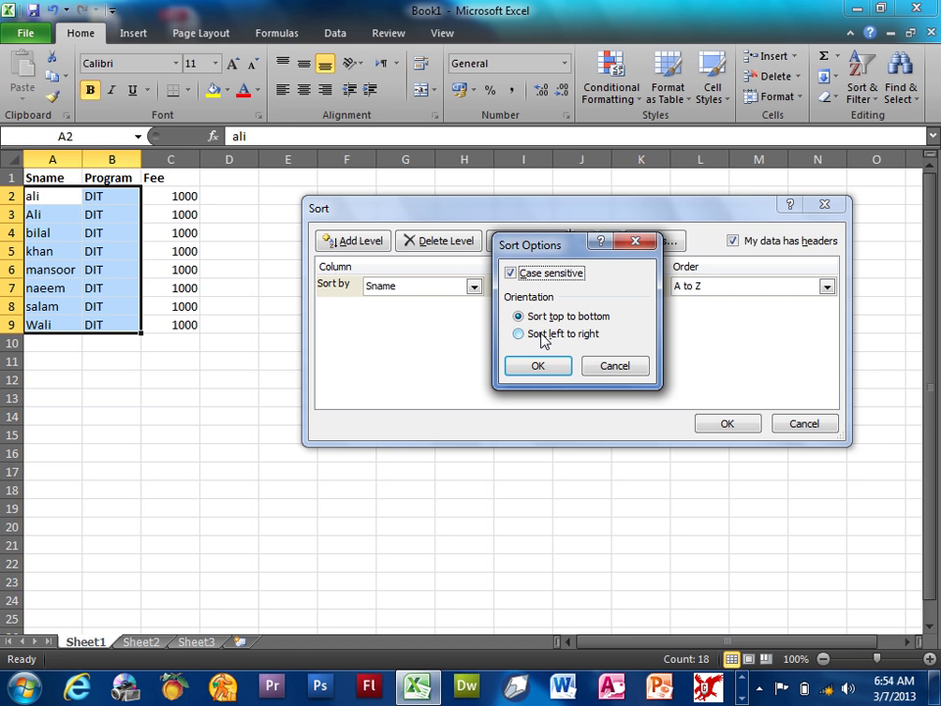
click(615, 365)
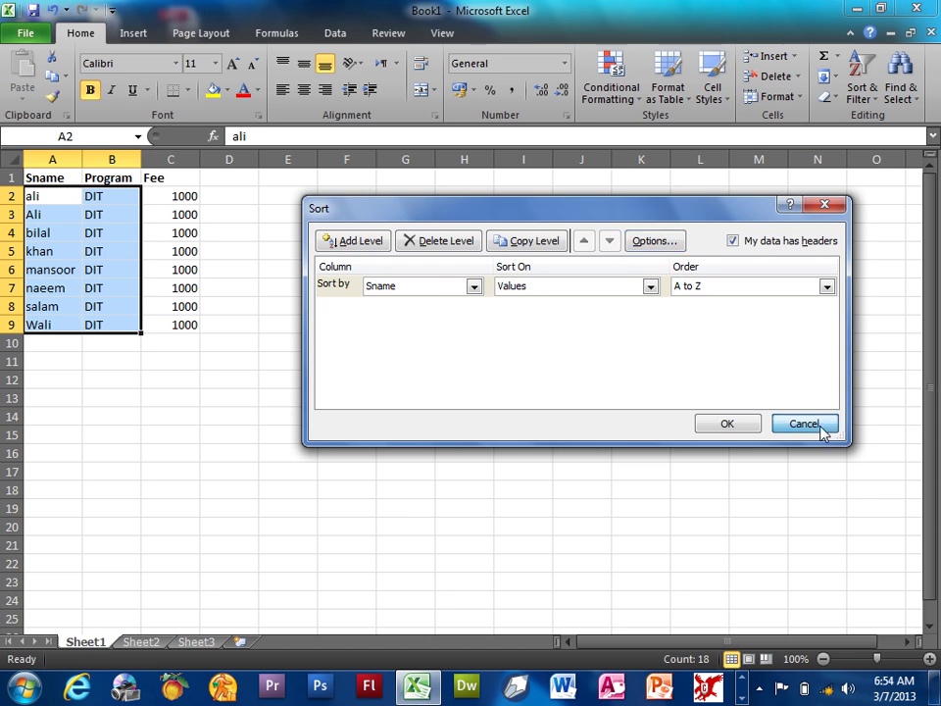
- Cancel the Sort dialog and enter khan, jan and salam in G14:I14
click(821, 429)
click(381, 421)
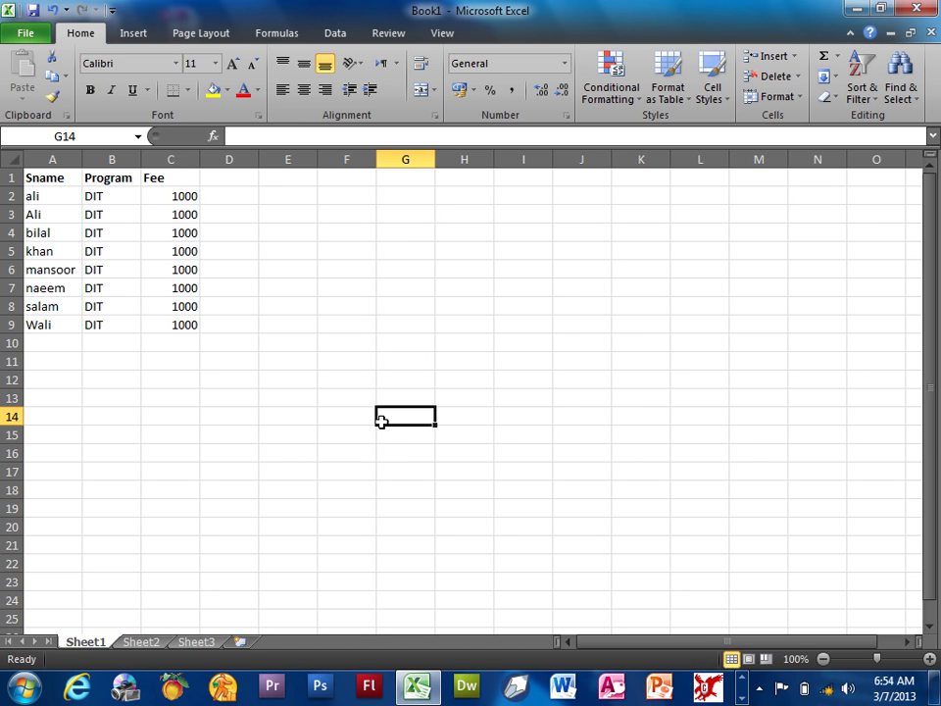
text(khan)
key(Tab)
text(j)
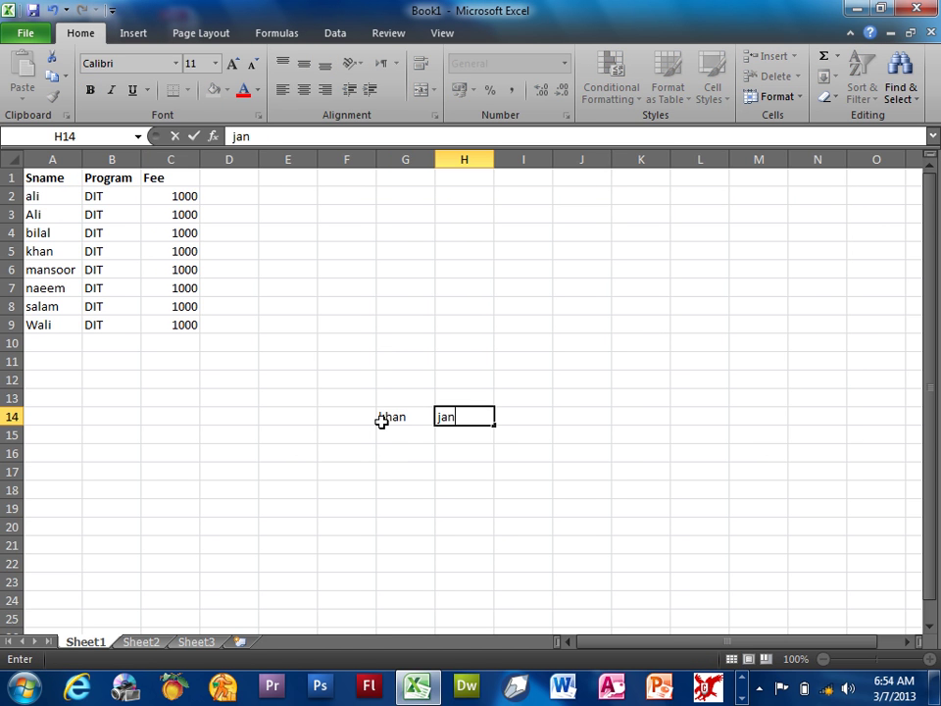
key(Tab)
text(sal)
key(Tab)
- Add asad and bilal in J14:K14 and select the five names G14:K14
text(asad)
key(Tab)
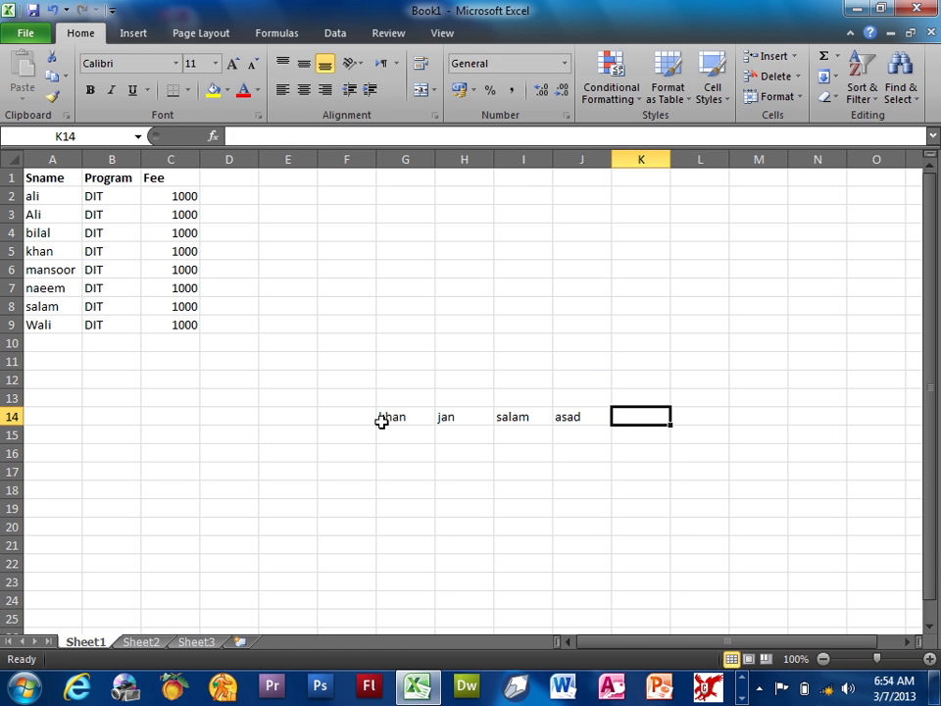
text(bilal)
key(Up)
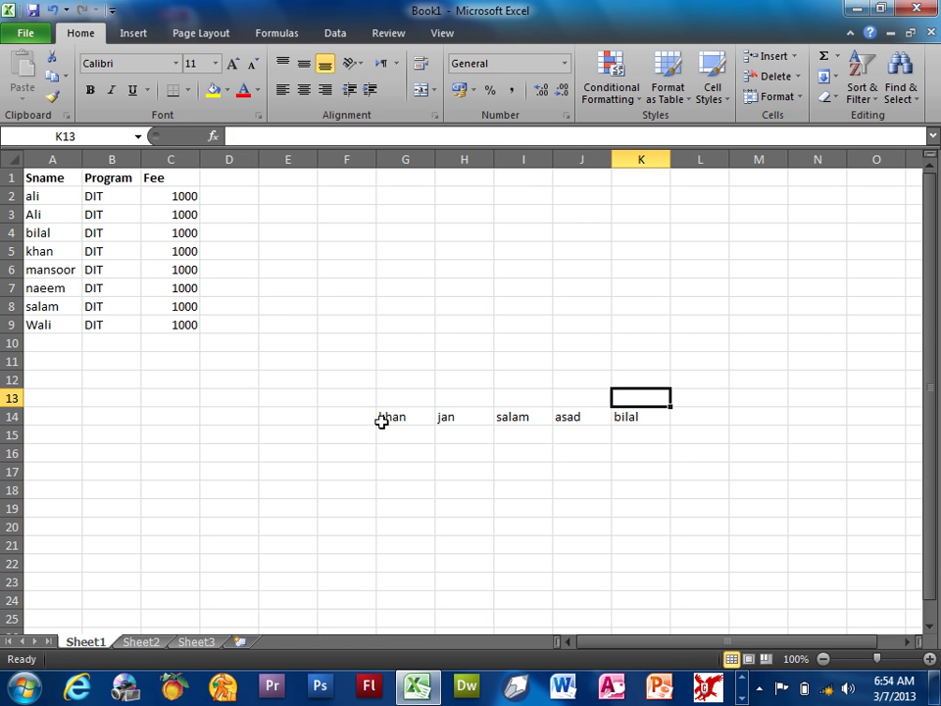
drag(392, 418, 627, 415)
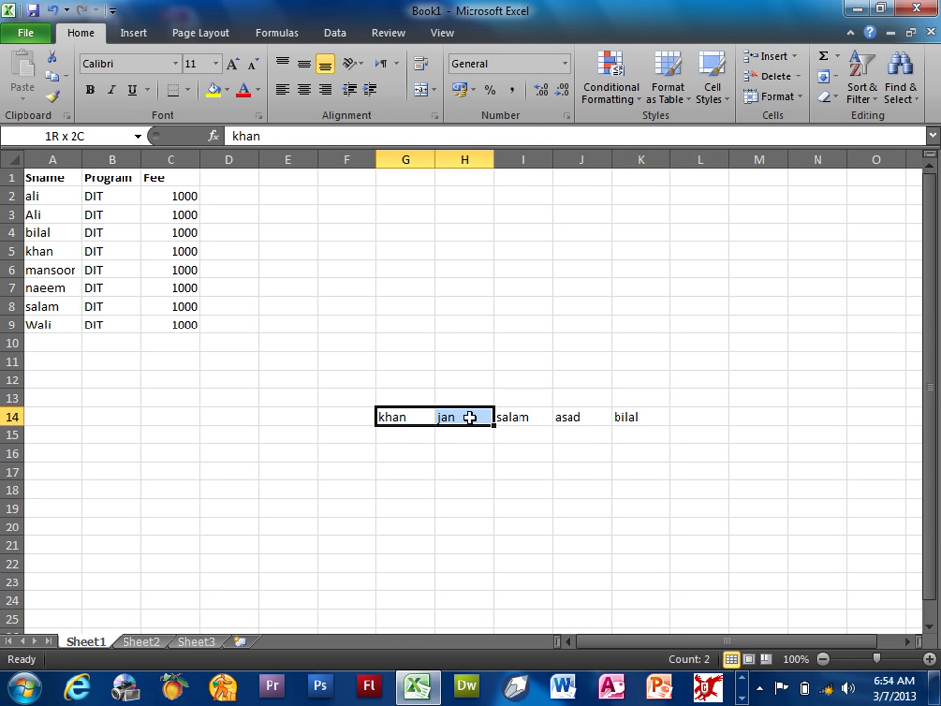
- Custom-sort G14:K14 left to right by Row 14, A to Z, giving asad, bilal, jan, khan, salam
click(879, 89)
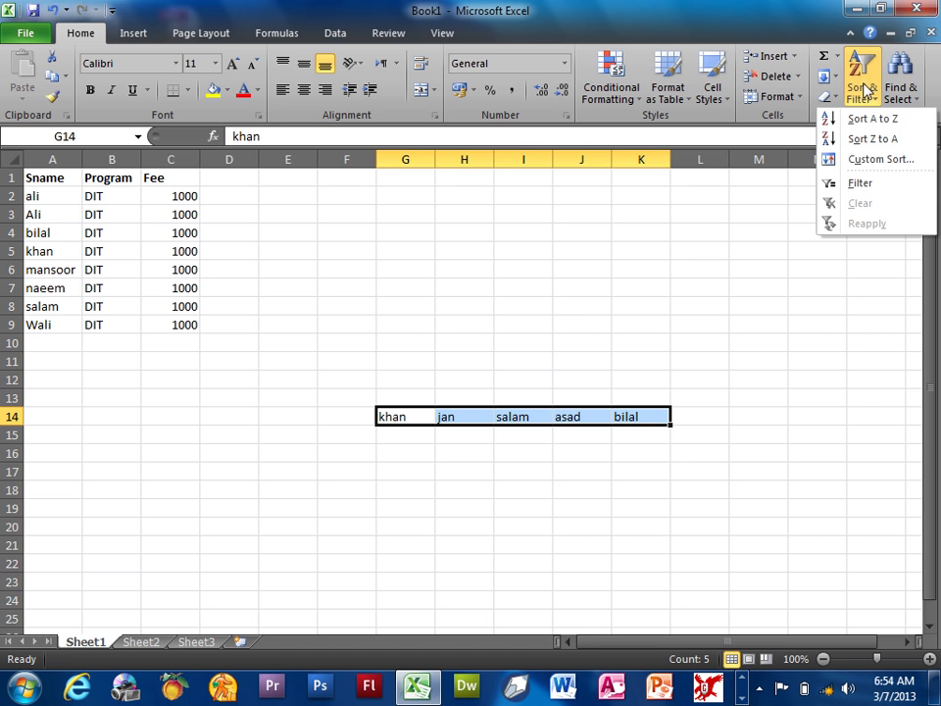
click(875, 160)
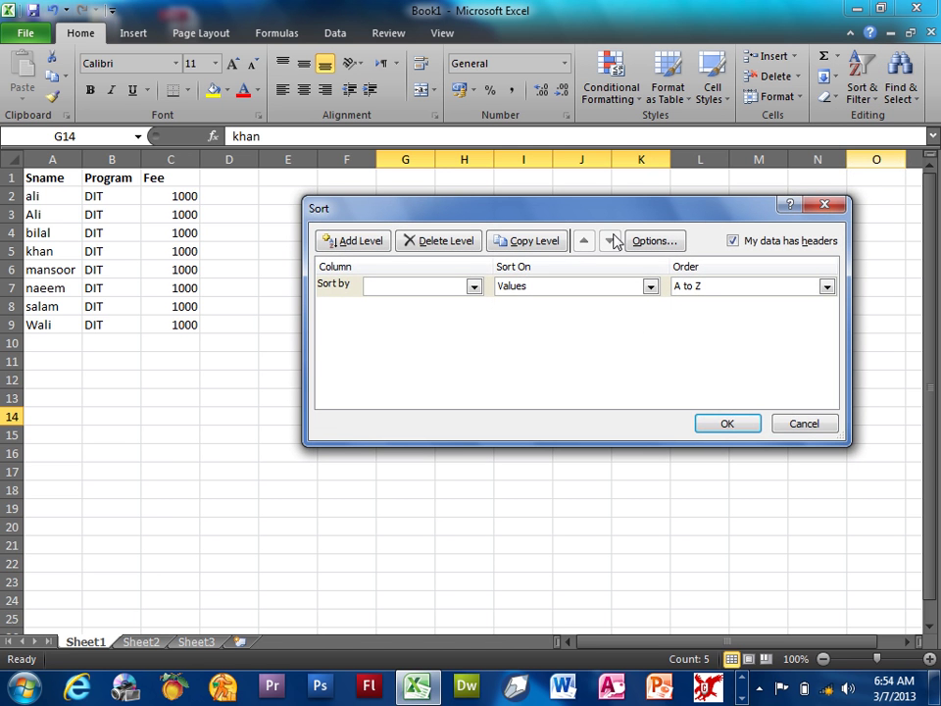
drag(618, 210, 612, 108)
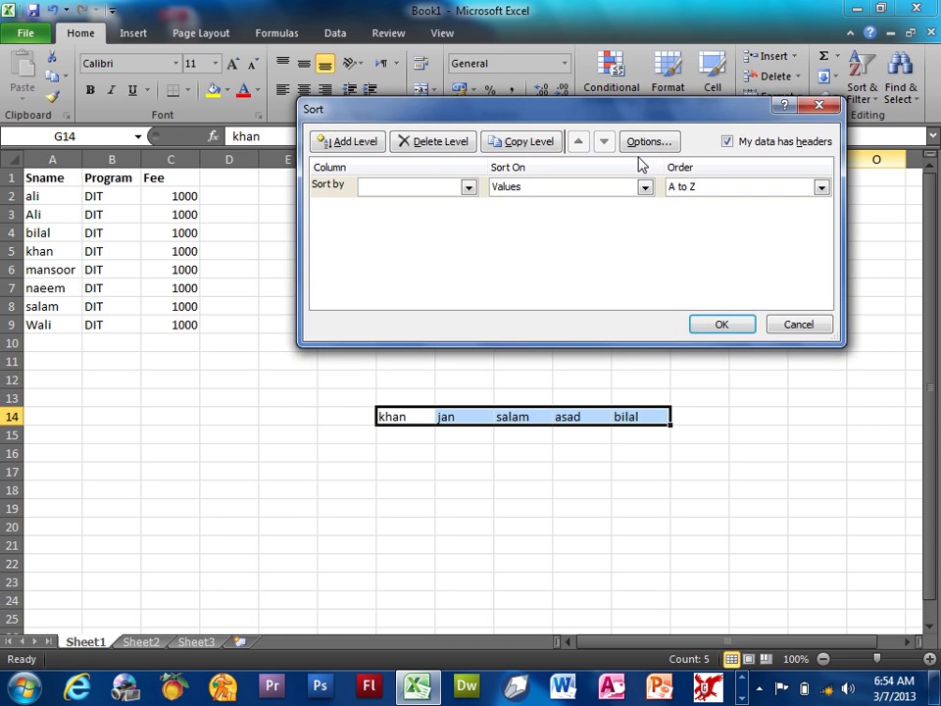
click(648, 141)
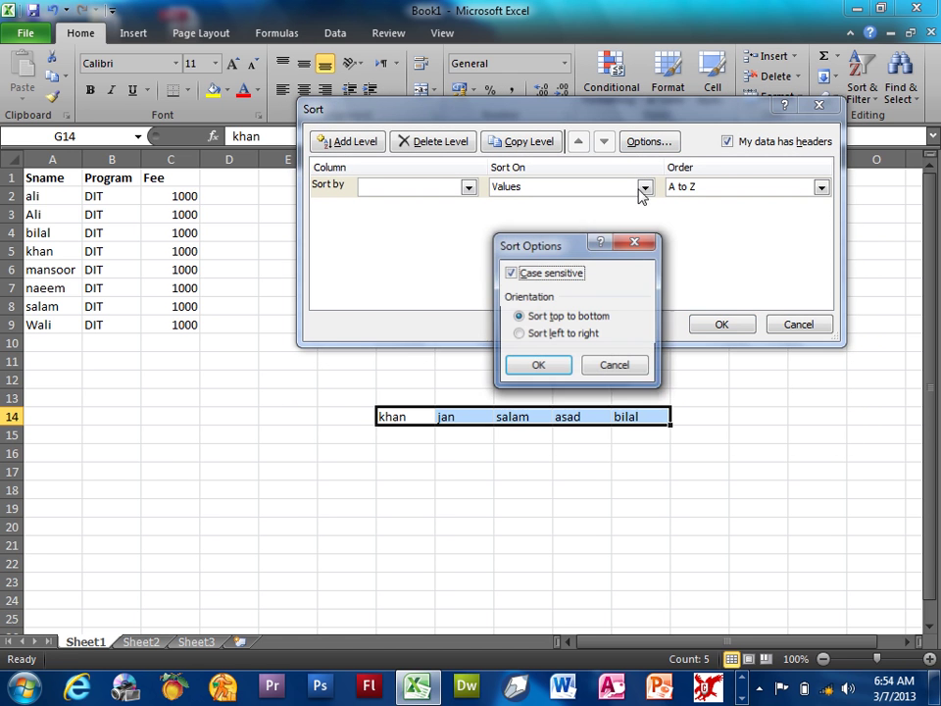
click(566, 335)
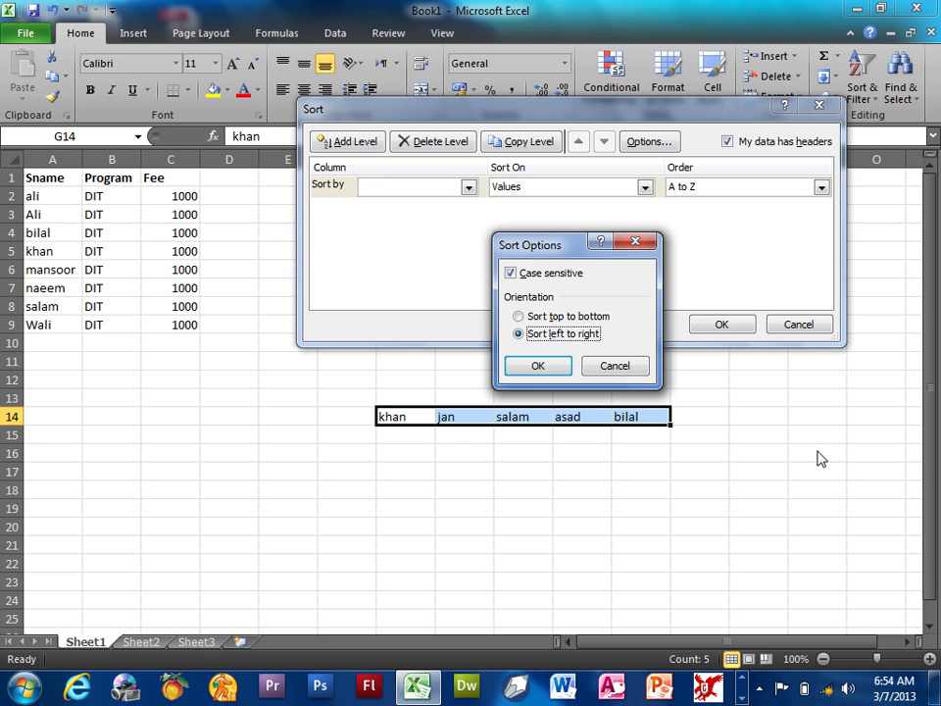
click(536, 364)
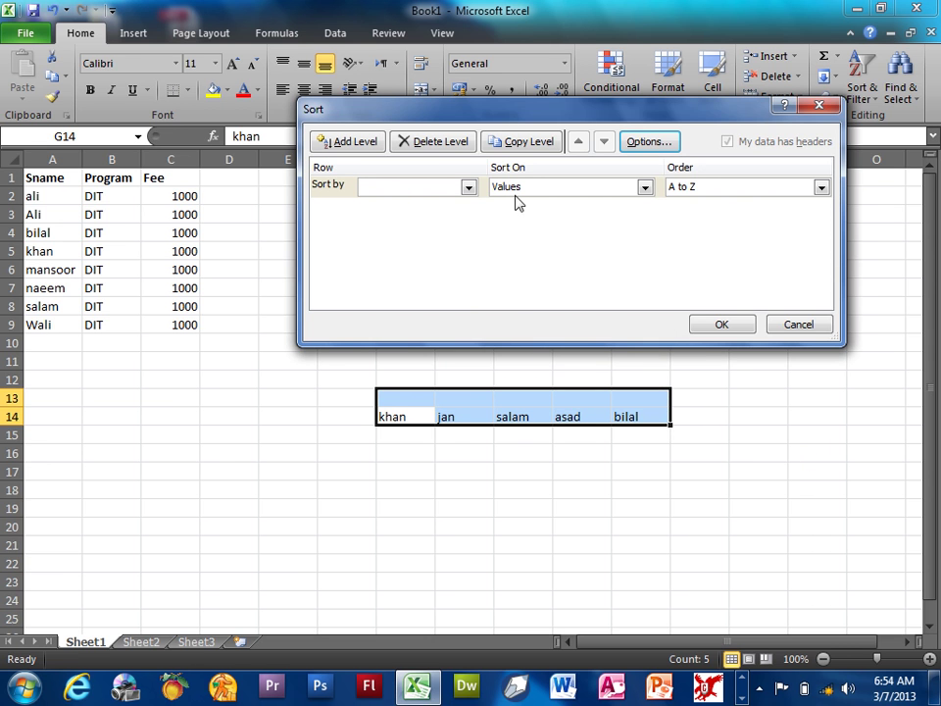
click(458, 187)
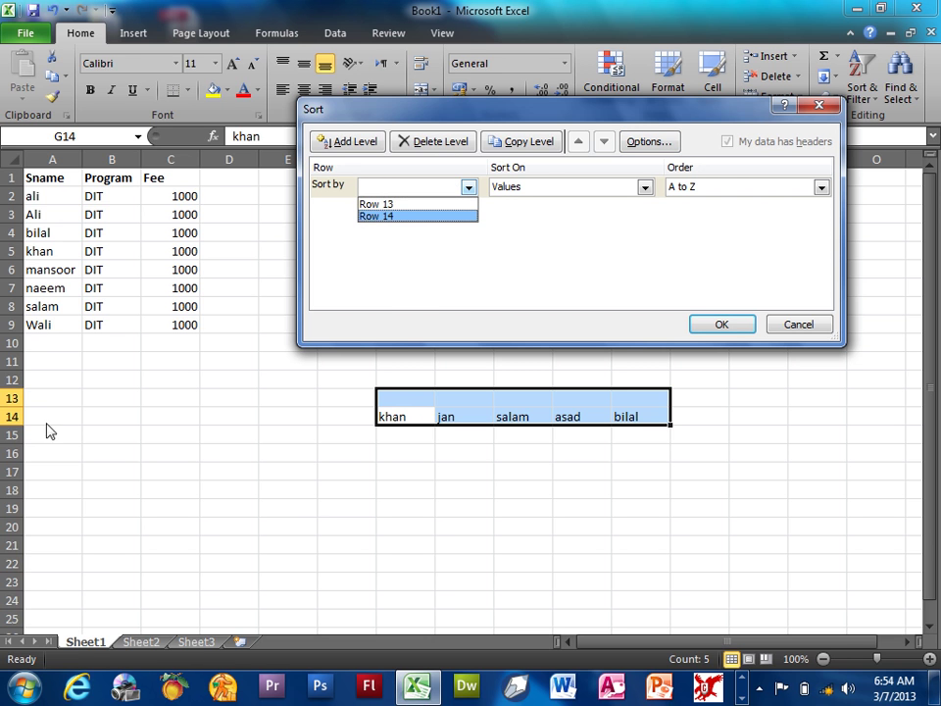
click(407, 215)
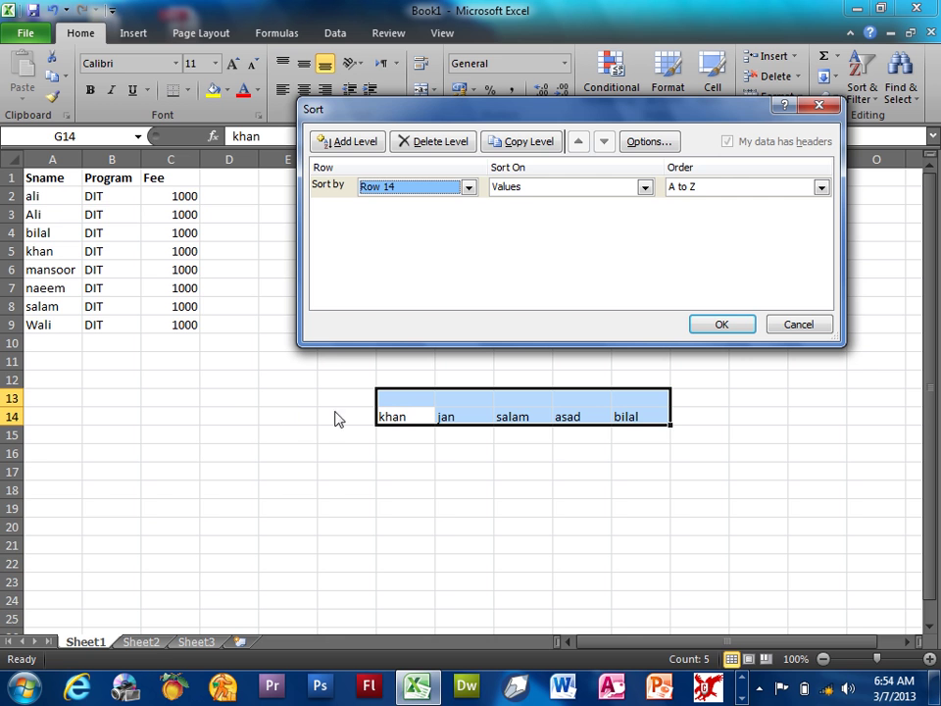
click(706, 186)
click(710, 201)
click(720, 324)
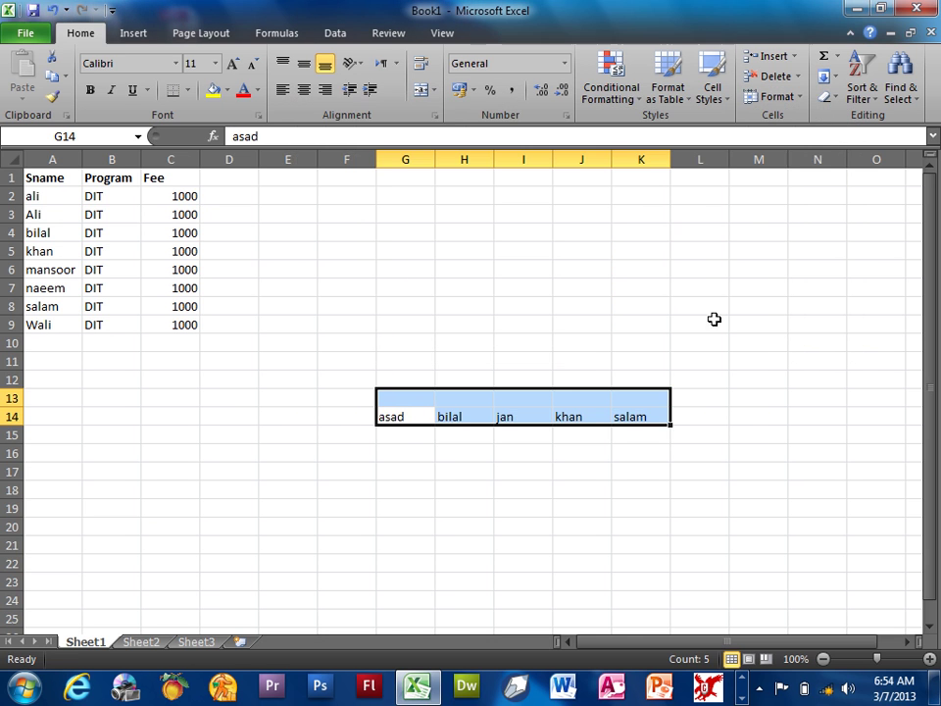
click(504, 432)
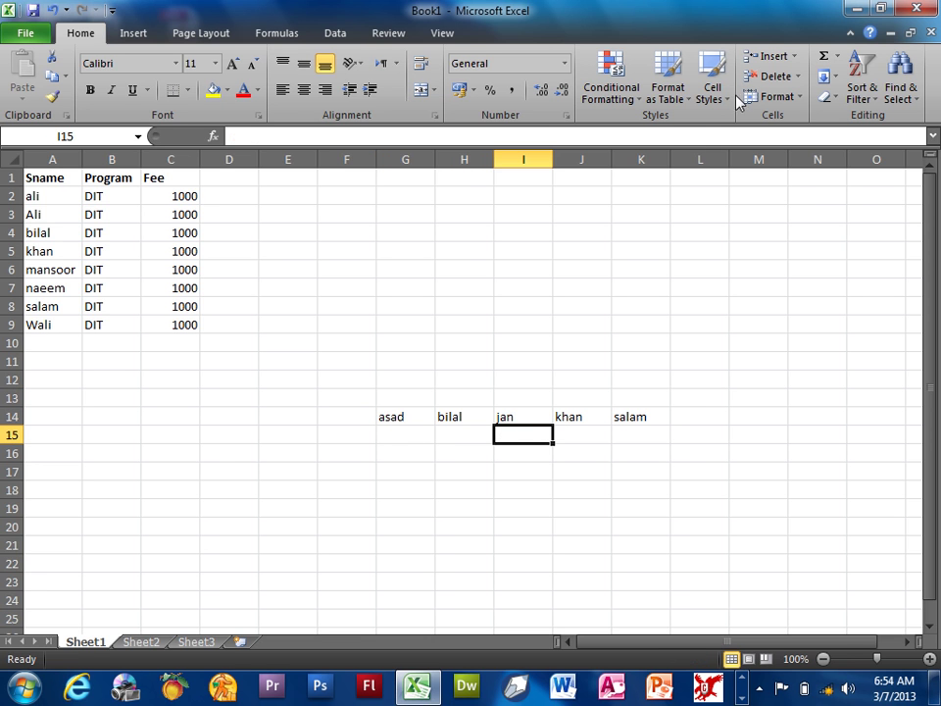
- Open Finel result 1391 - 1392.xls from the exam results folder on the desktop
click(859, 86)
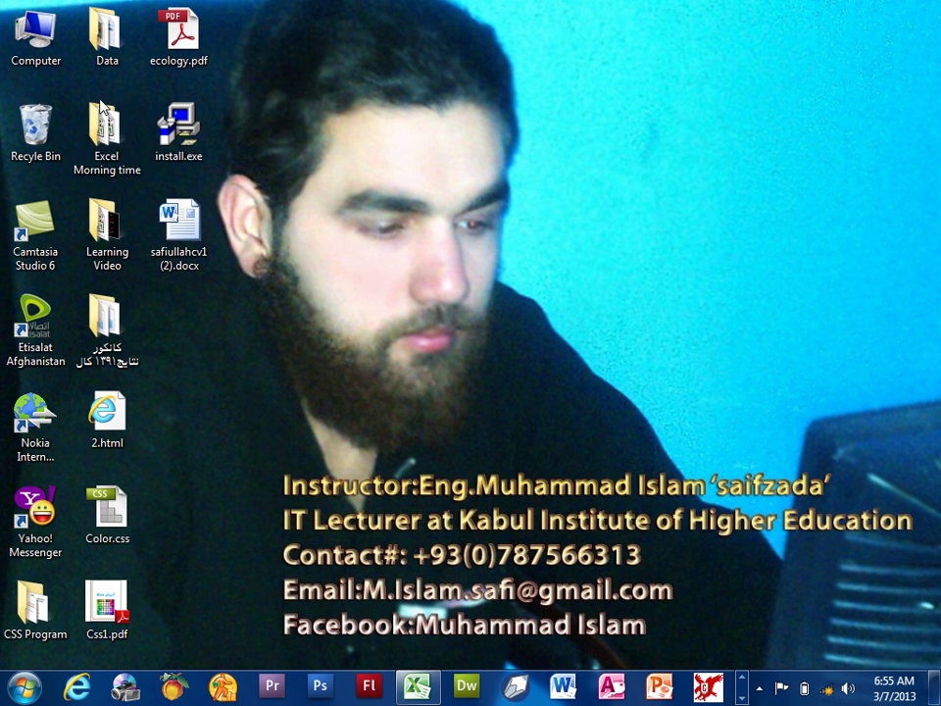
double_click(109, 326)
click(231, 125)
double_click(232, 126)
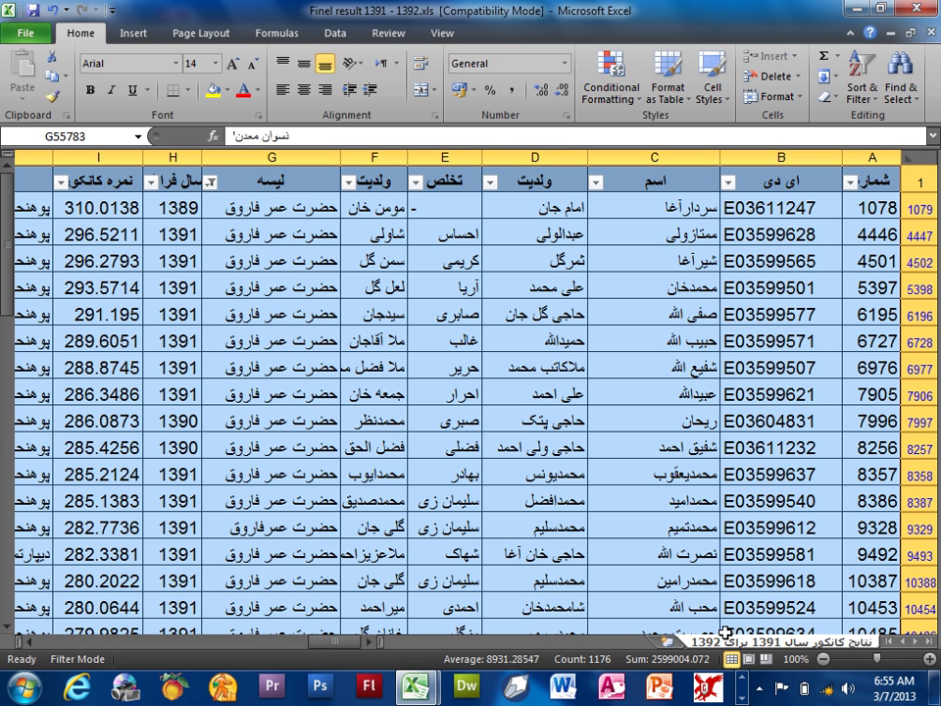
- Zoom the exam results table out to 70% and select the header row A1:J1
scroll(620, 498, down, 1)
click(824, 660)
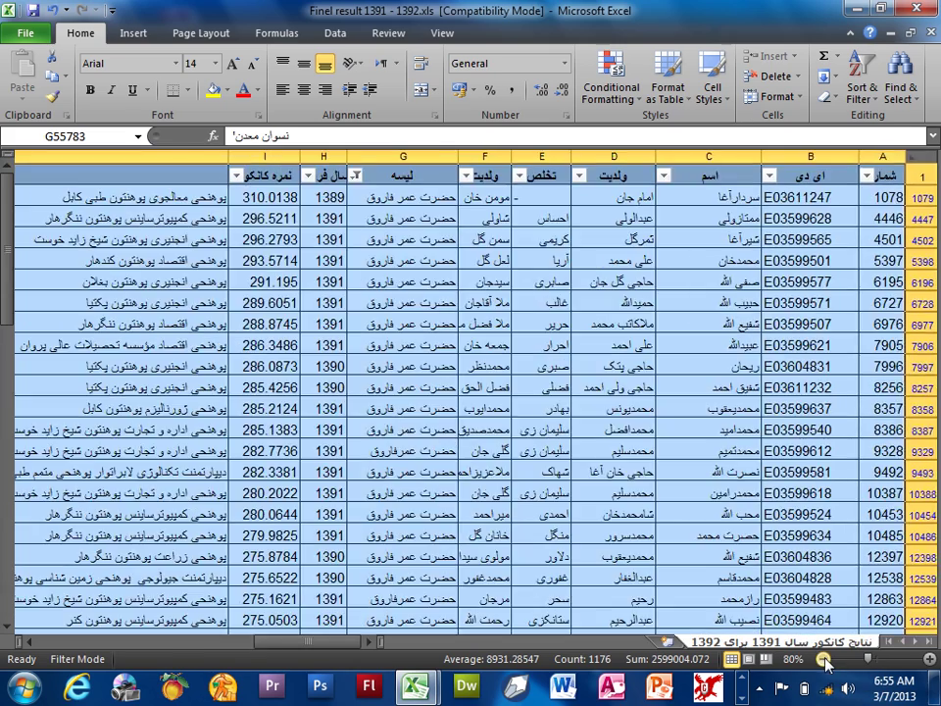
click(825, 659)
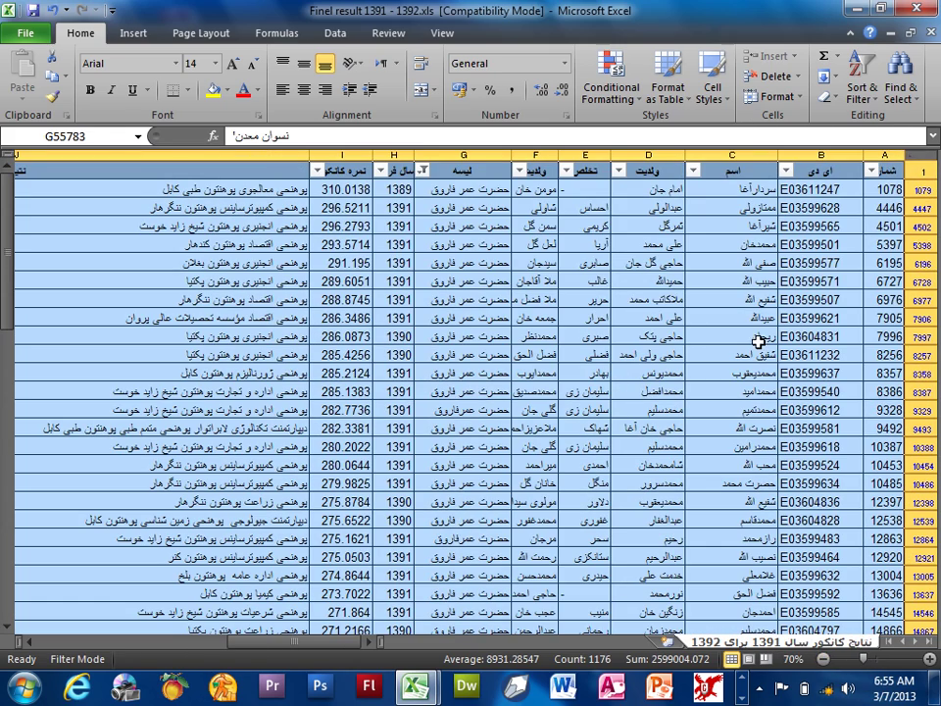
click(875, 186)
click(871, 170)
click(871, 169)
drag(885, 164, 25, 165)
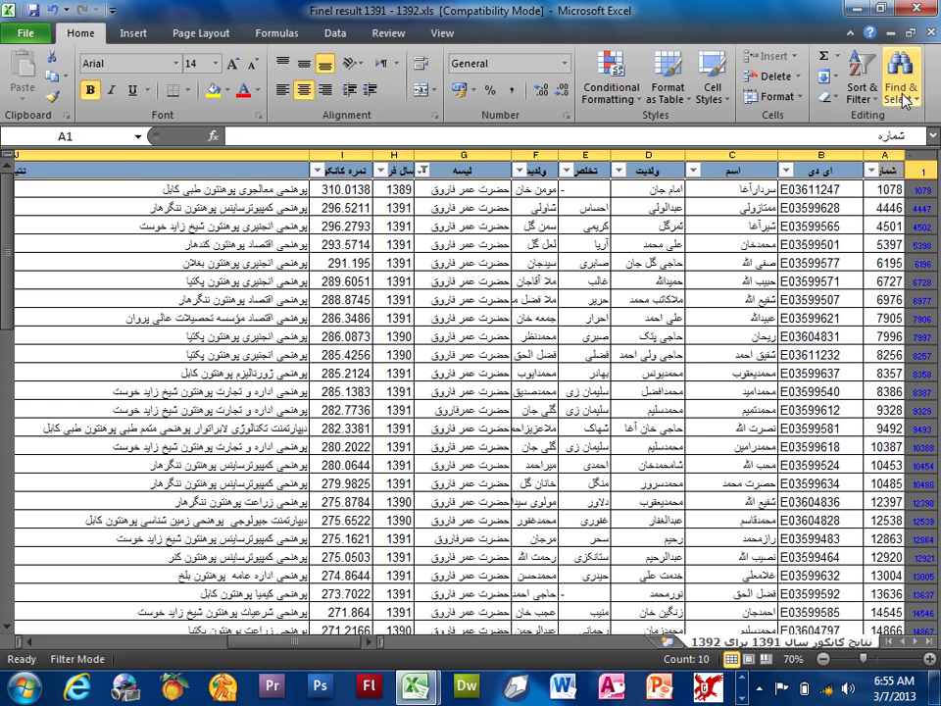
- Dismiss the help window and turn filtering off so every row shows
key(F1)
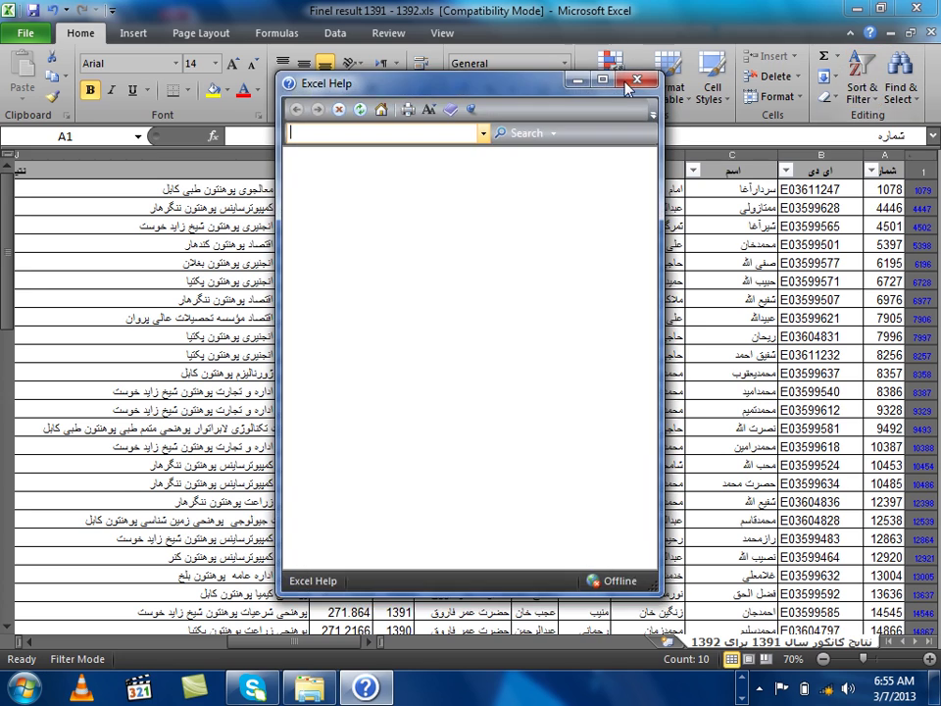
click(638, 79)
click(834, 98)
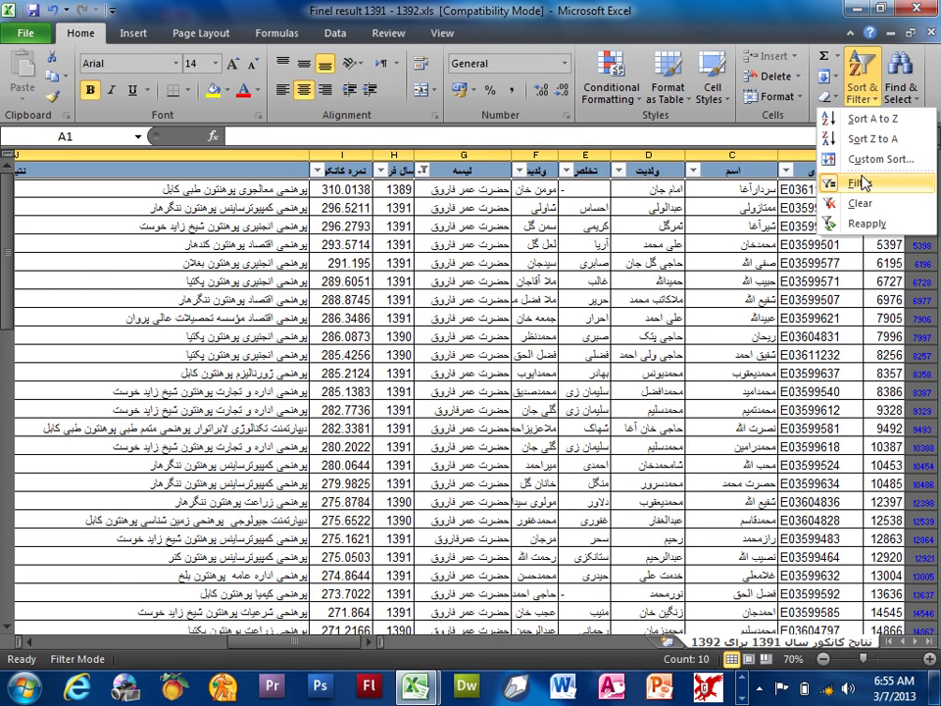
click(862, 181)
click(755, 247)
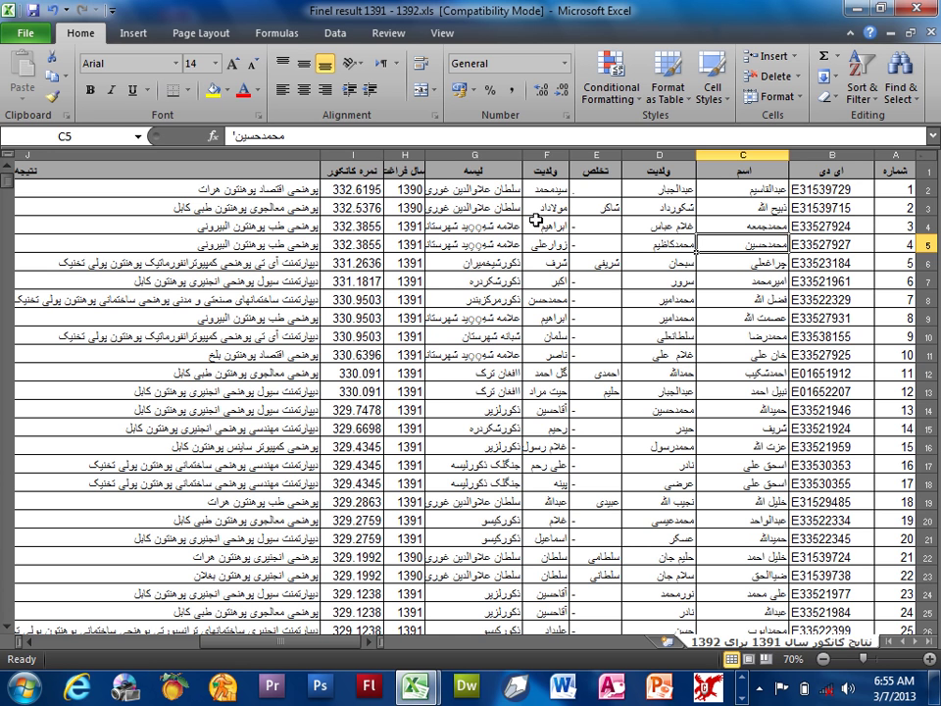
- Select the header cells A1:J1 and switch filtering back on
click(245, 208)
mouse_move(887, 165)
mouse_down()
mouse_move(123, 186)
mouse_move(119, 167)
mouse_up()
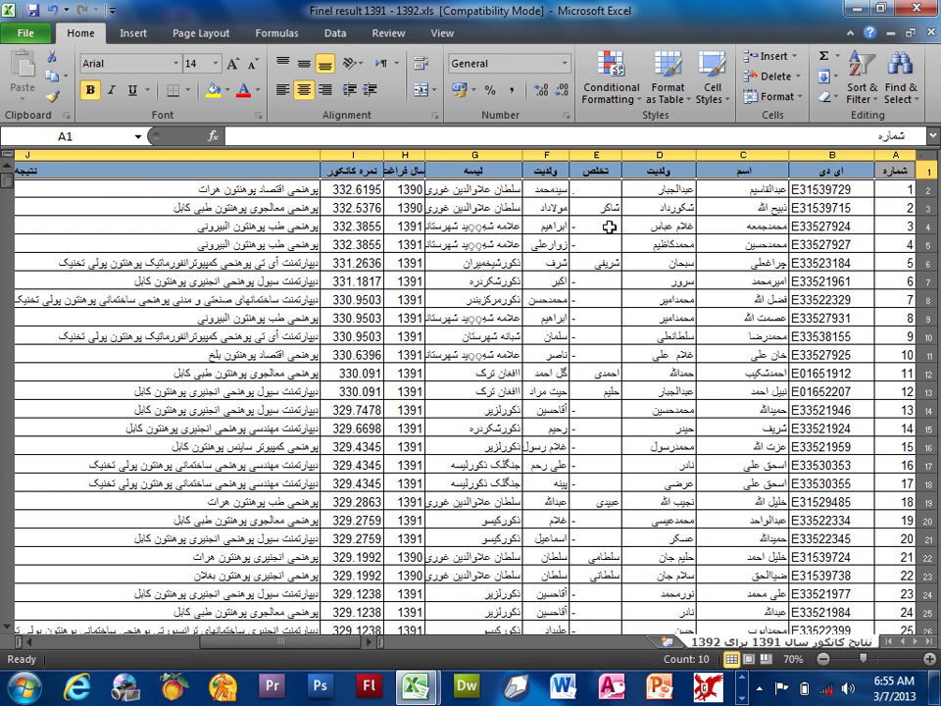
click(859, 83)
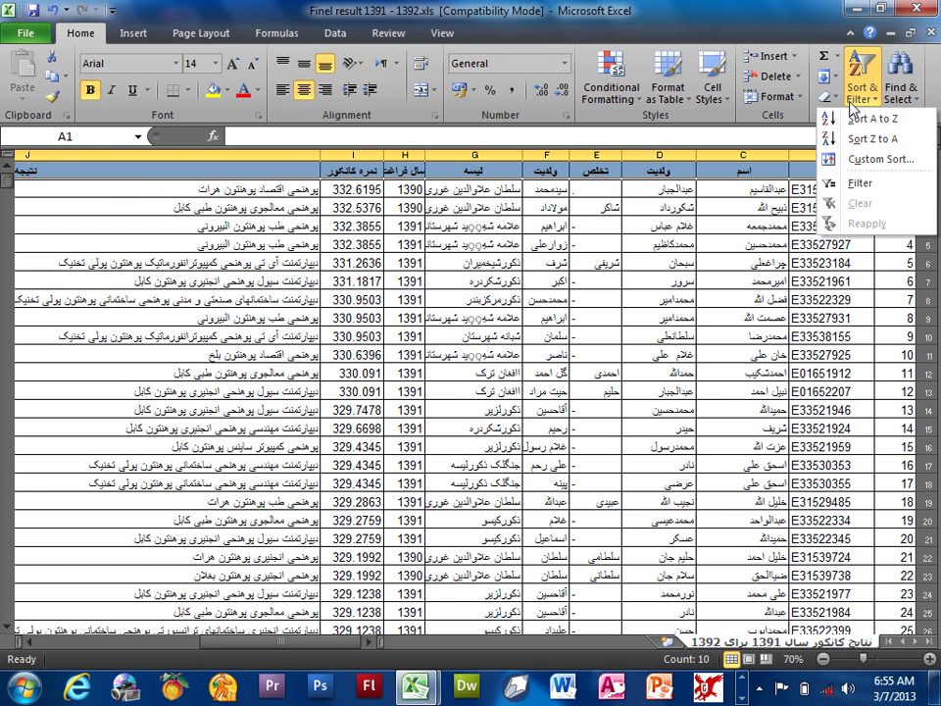
click(857, 186)
- Bring up the filter value list for the ID column
click(869, 222)
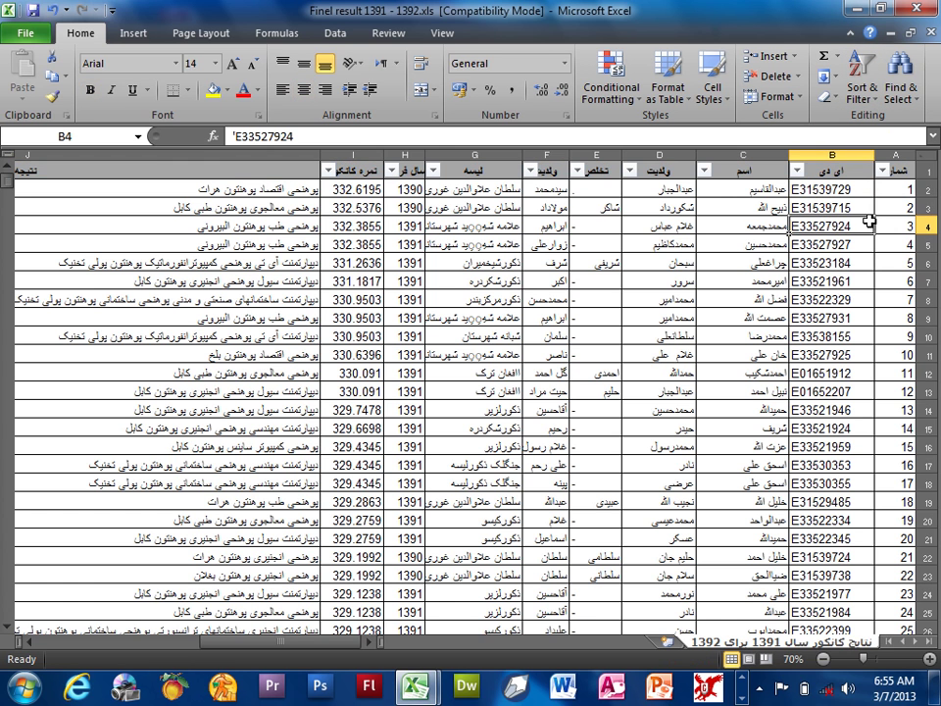
click(799, 187)
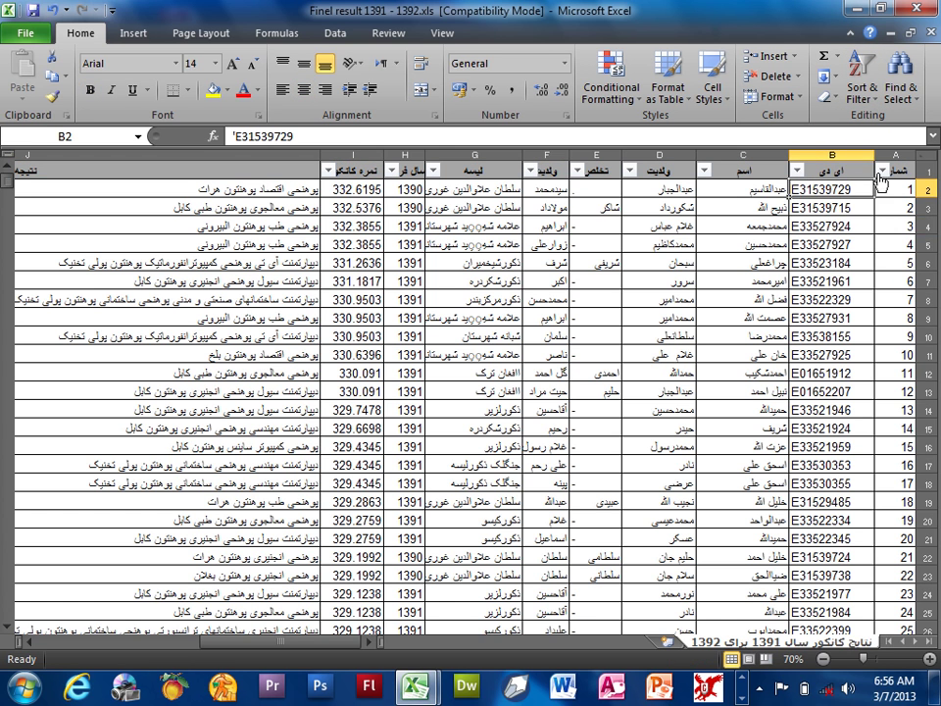
click(882, 170)
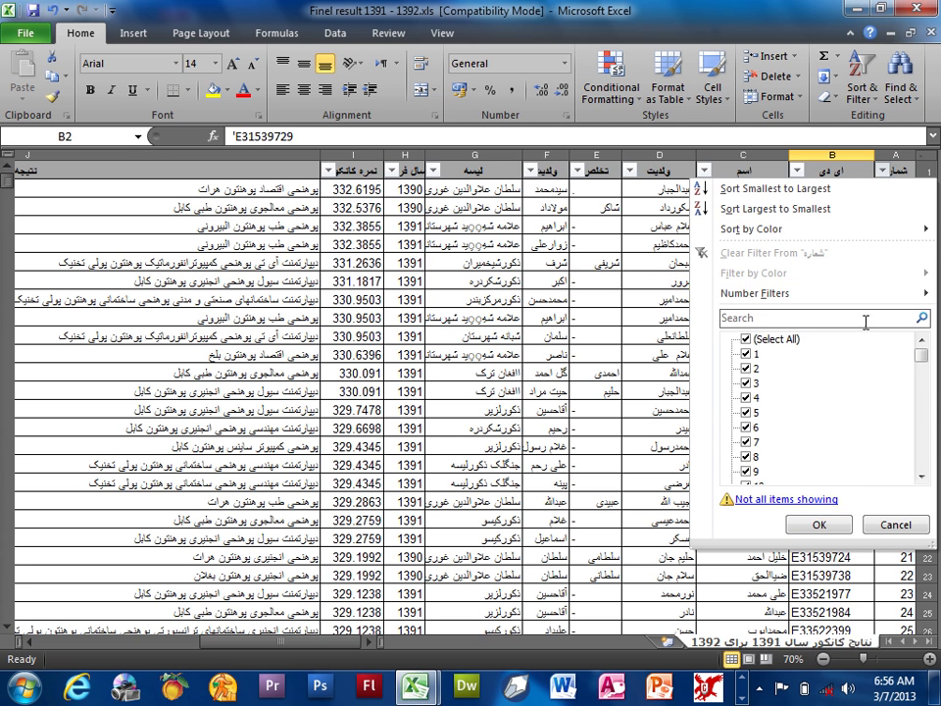
click(909, 520)
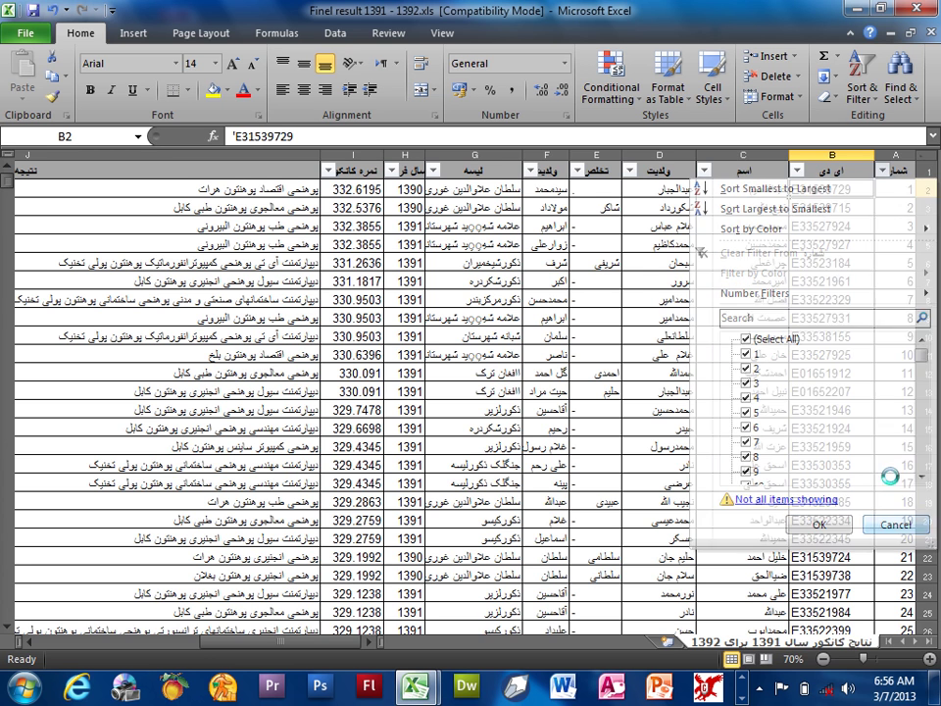
click(779, 169)
click(796, 170)
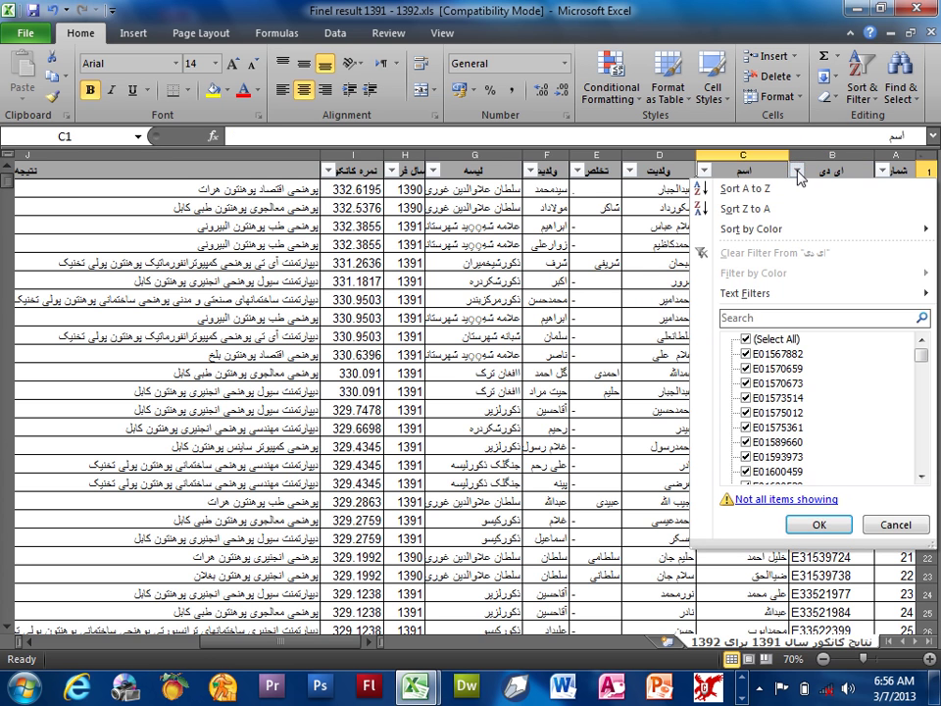
- Search the ID filter for the student's ID and apply it, leaving one matching record
click(780, 316)
text(E)
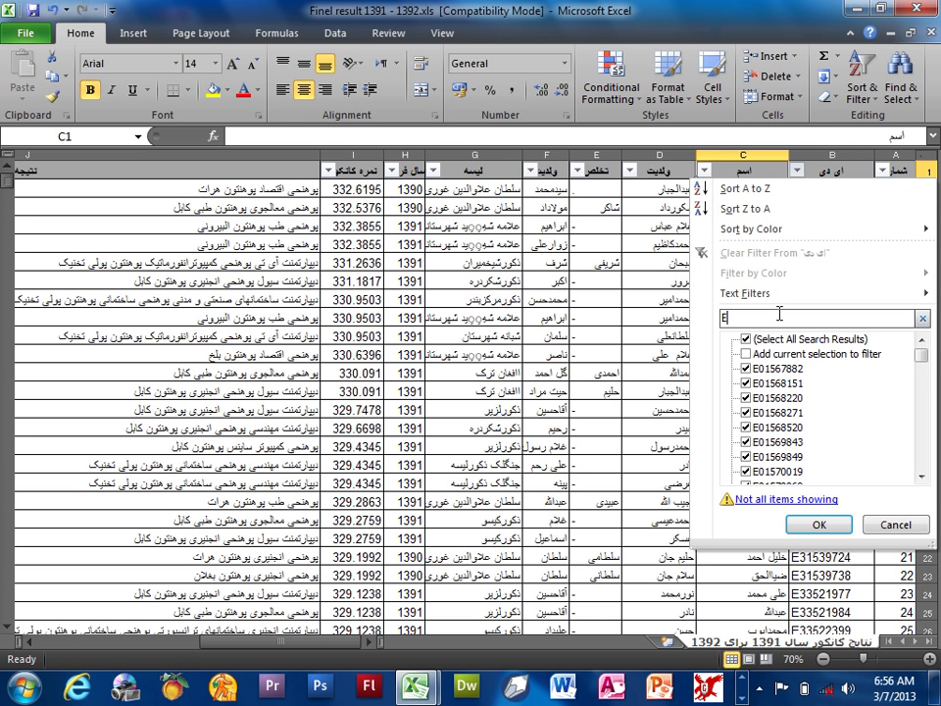
text(0)
text(15)
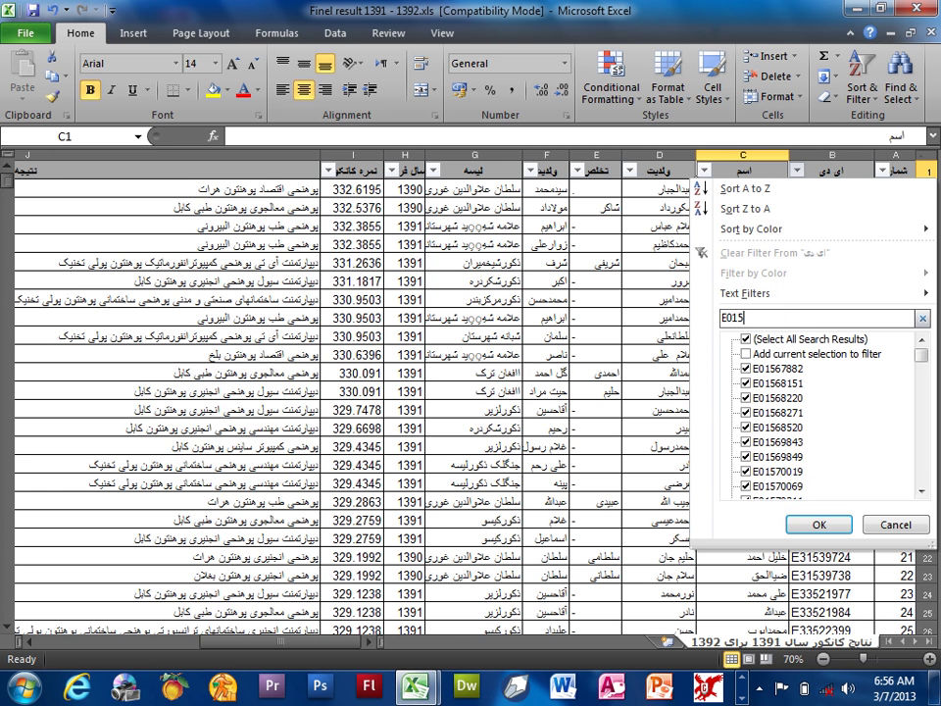
text(66)
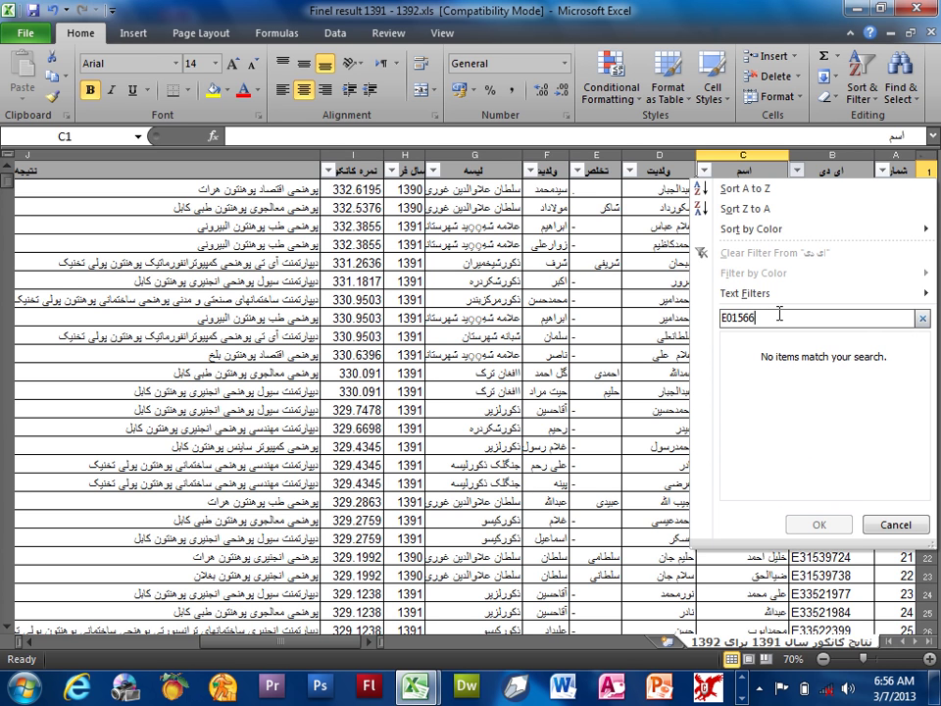
key(BackSpace)
key(BackSpace)
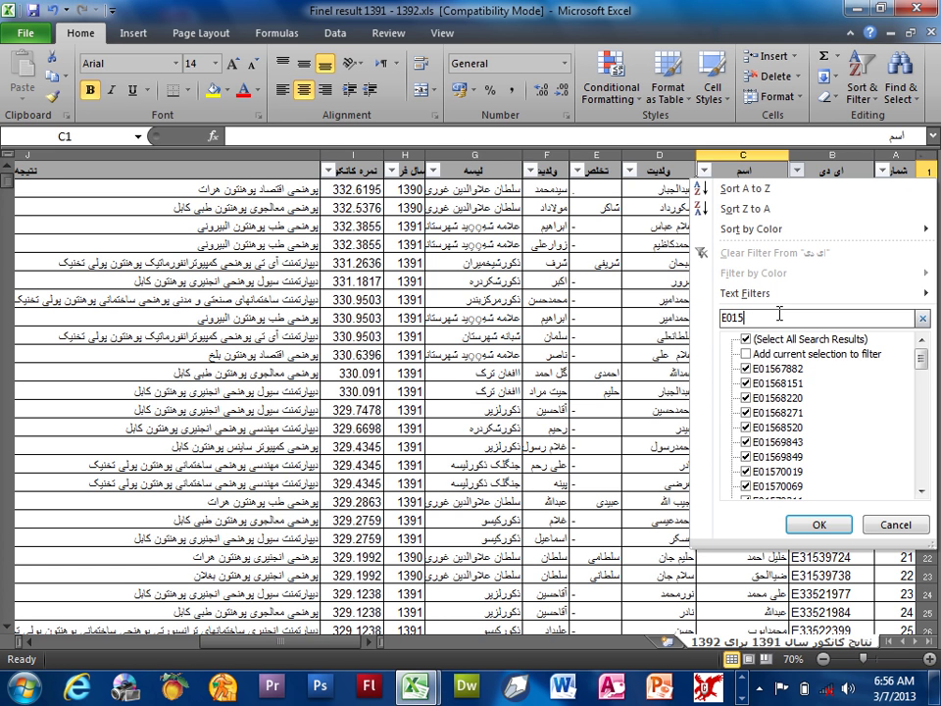
text(68151)
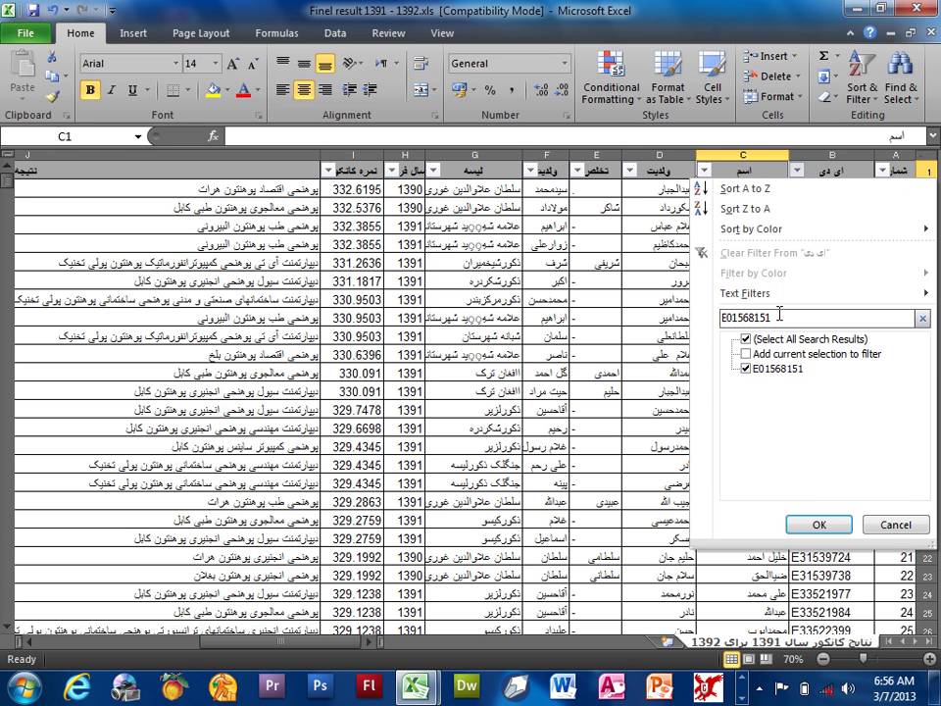
click(817, 524)
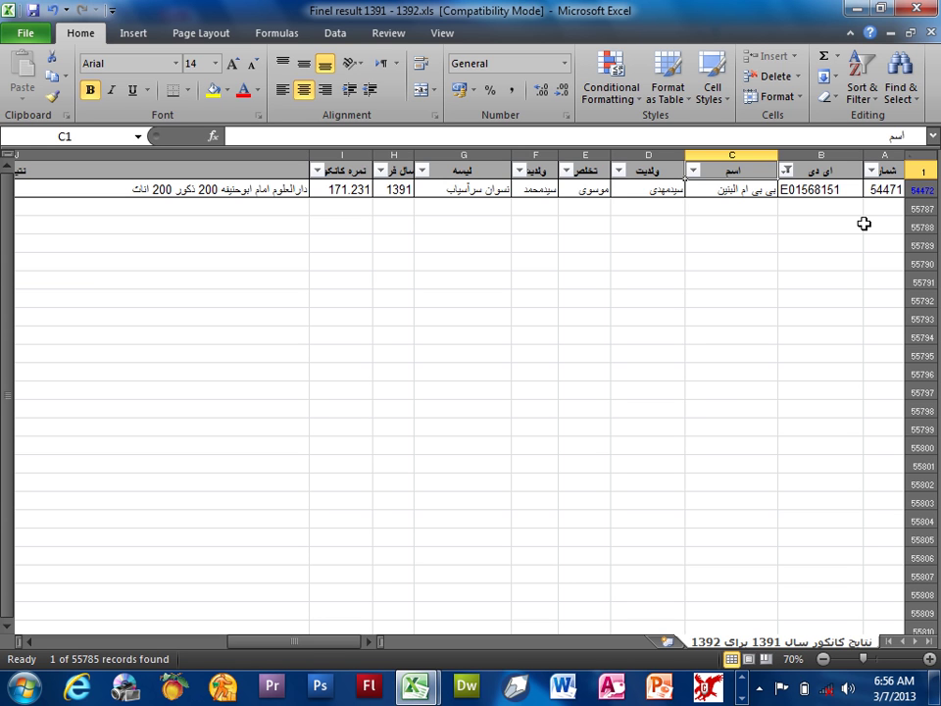
- Open the number column's filter list and cancel it without changes
click(870, 170)
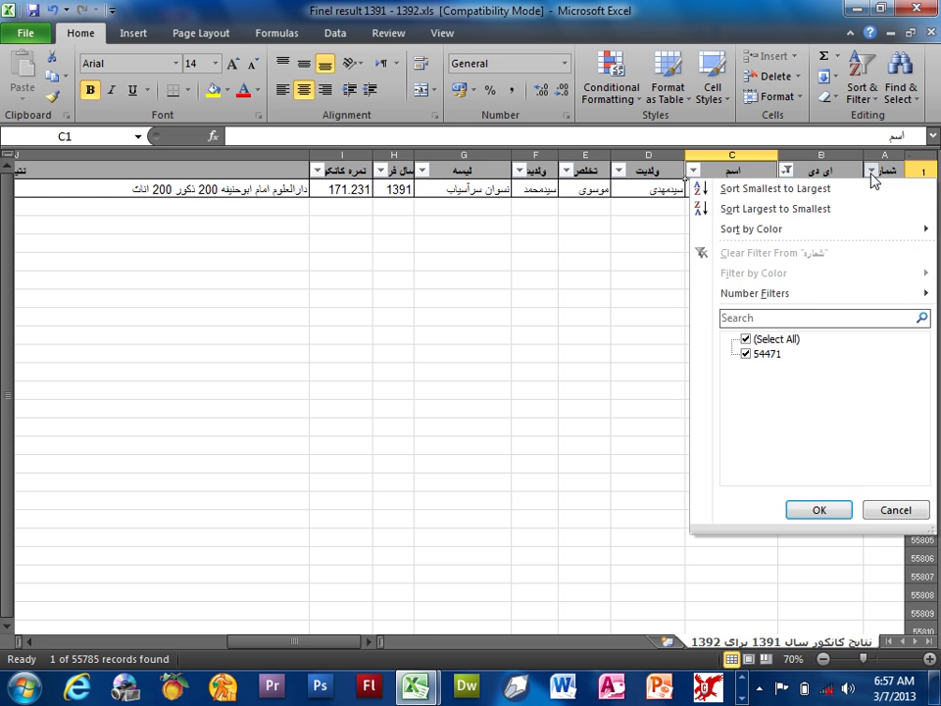
click(749, 355)
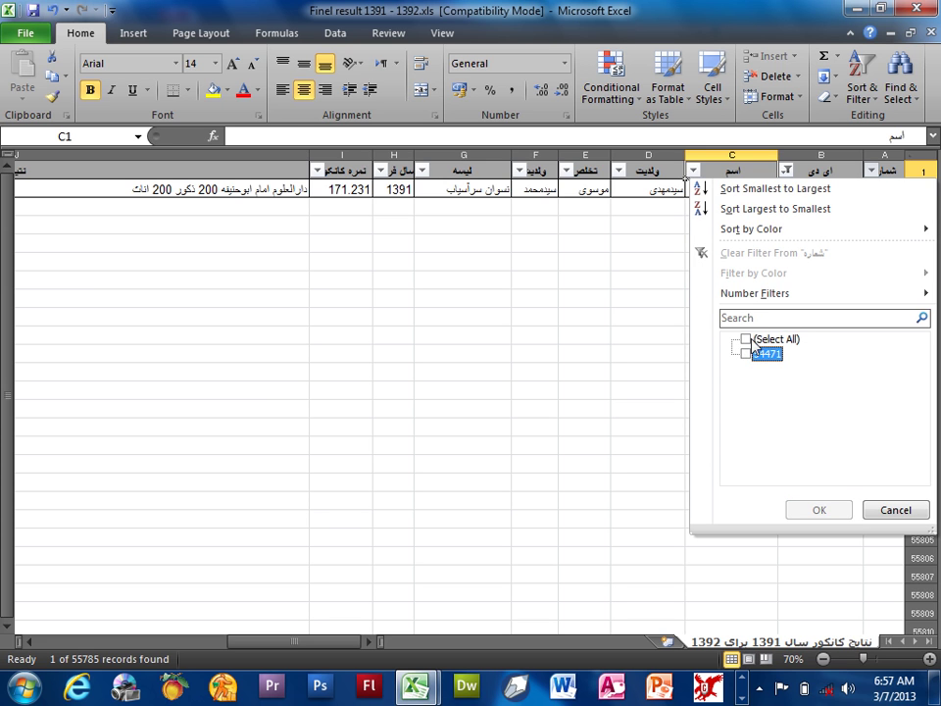
click(751, 339)
click(752, 355)
click(887, 508)
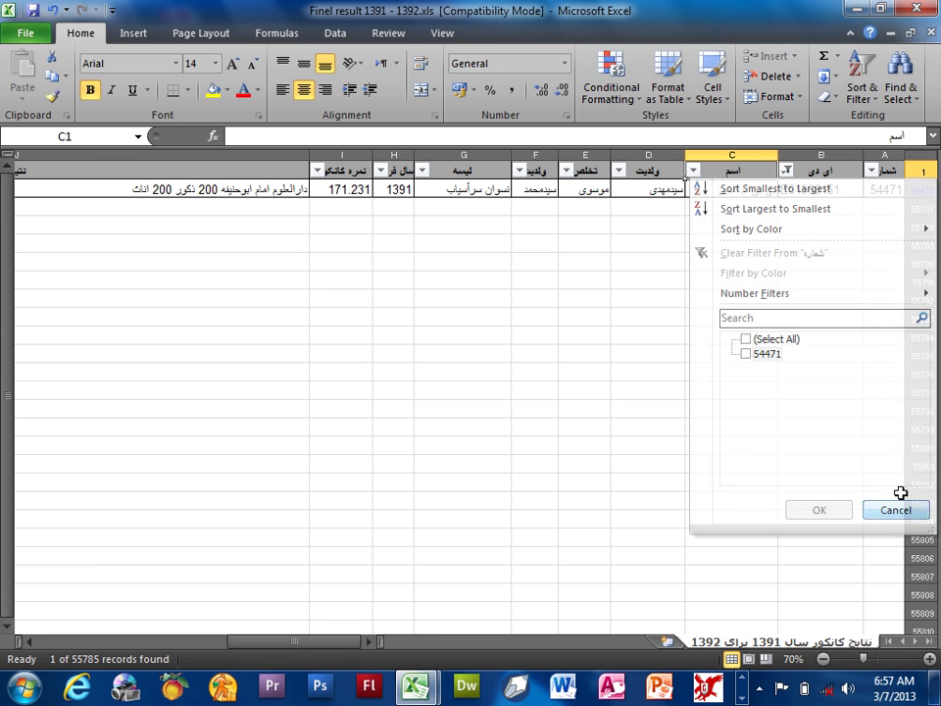
- Clear the ID filter via Sort & Filter so all 55785 records show again
click(826, 168)
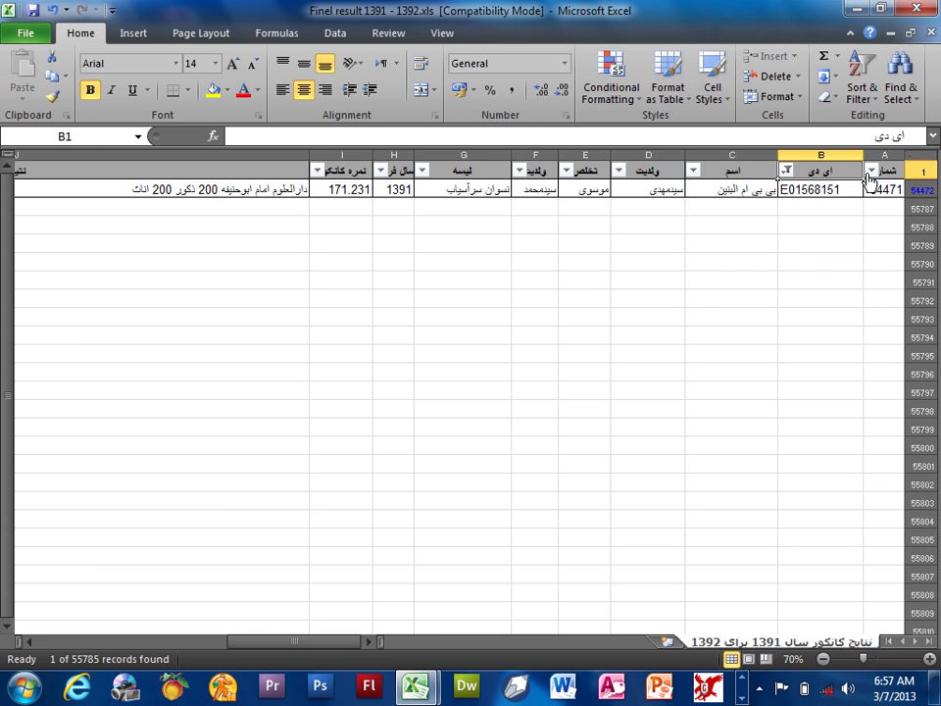
click(869, 171)
click(867, 96)
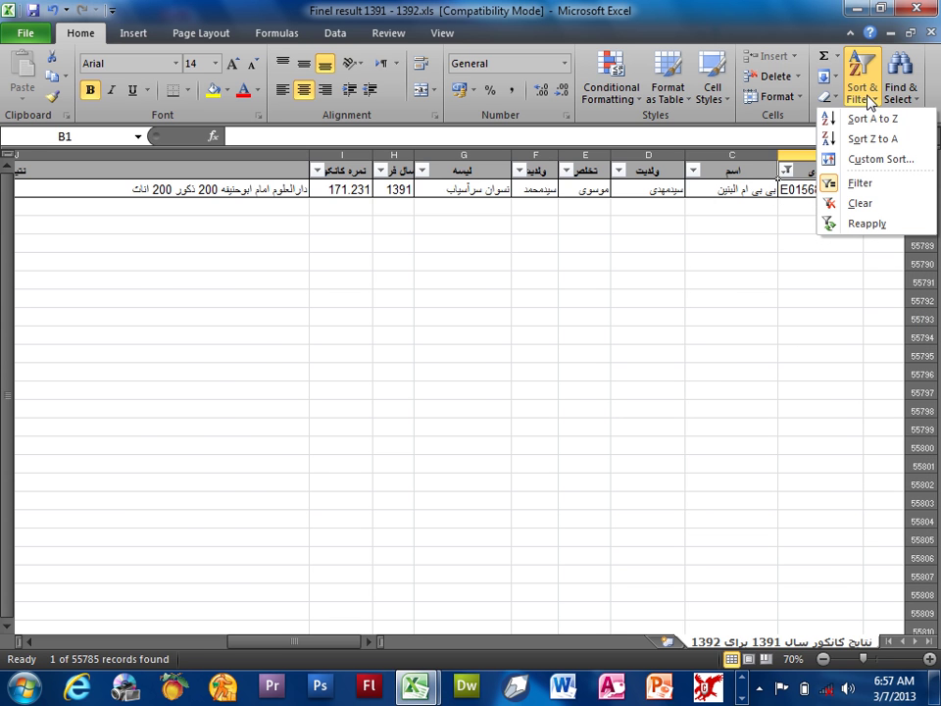
click(848, 203)
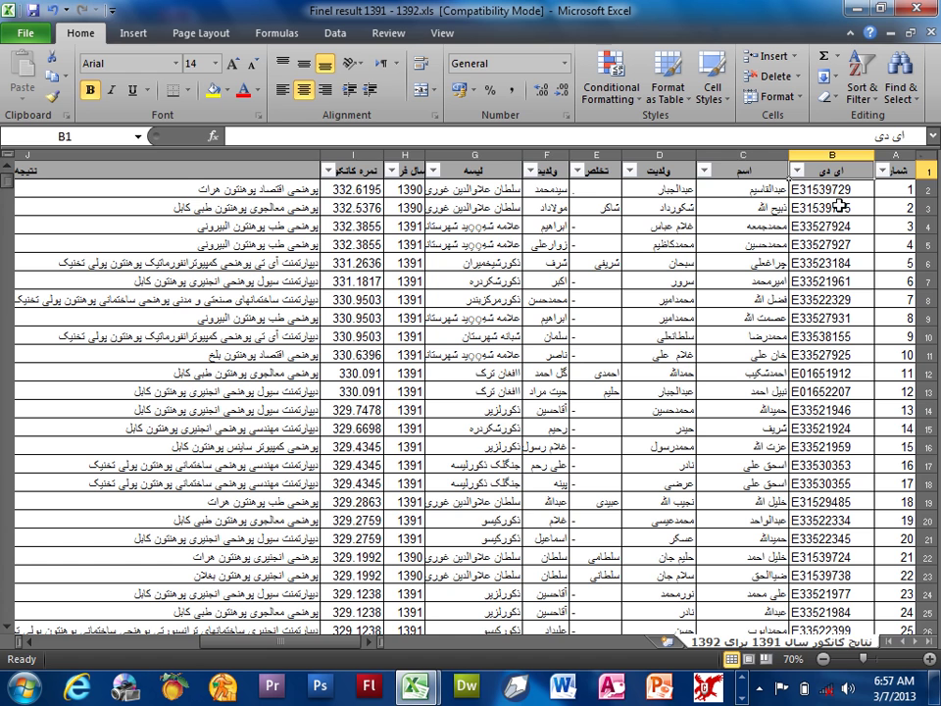
click(290, 174)
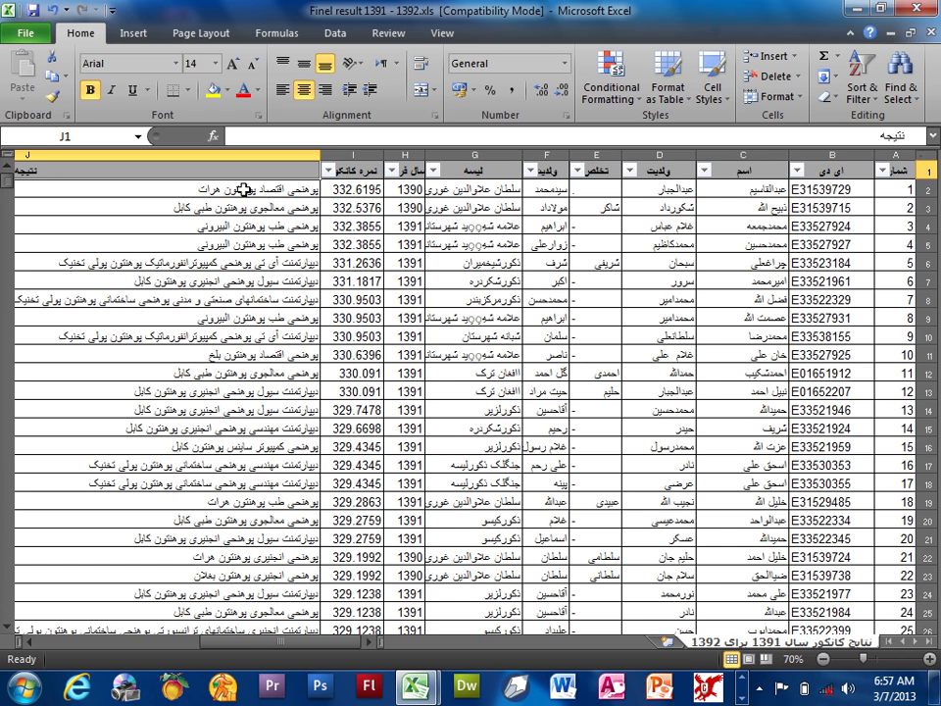
click(243, 189)
double_click(243, 189)
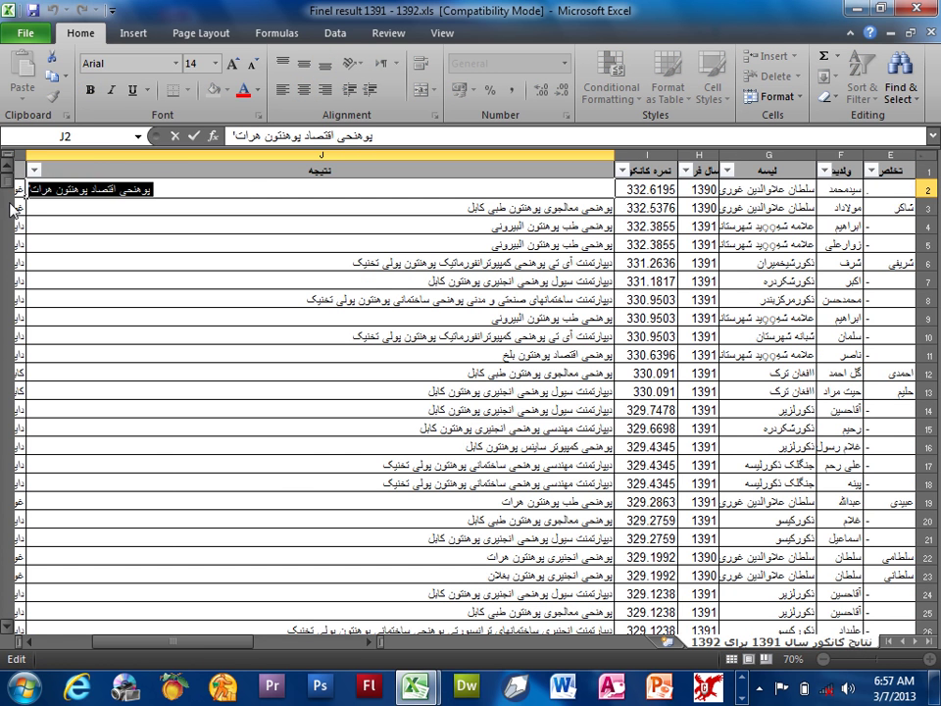
click(241, 242)
click(441, 189)
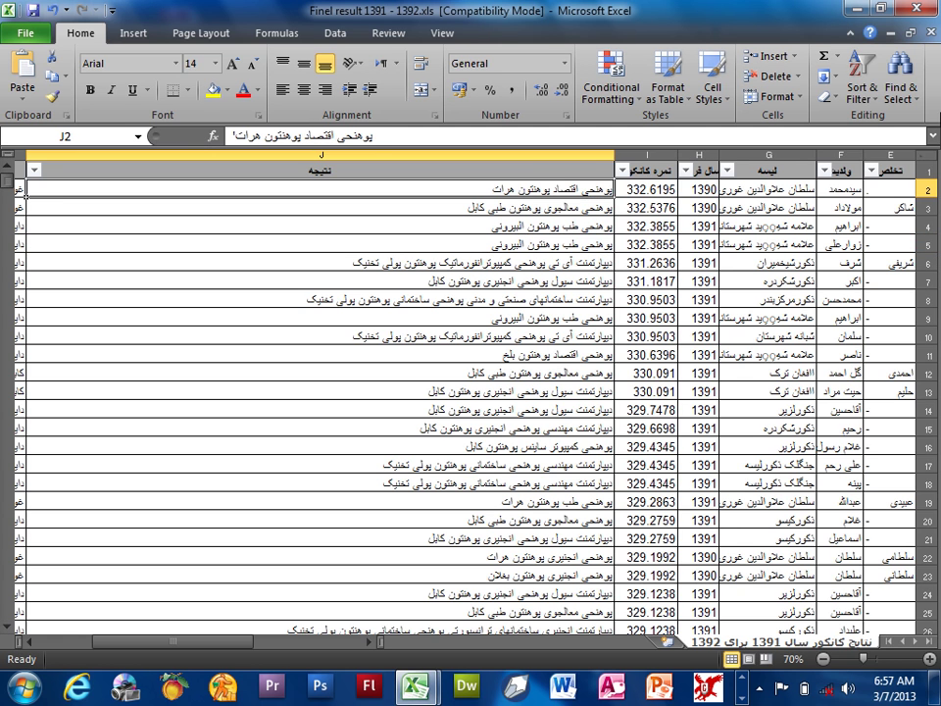
click(863, 90)
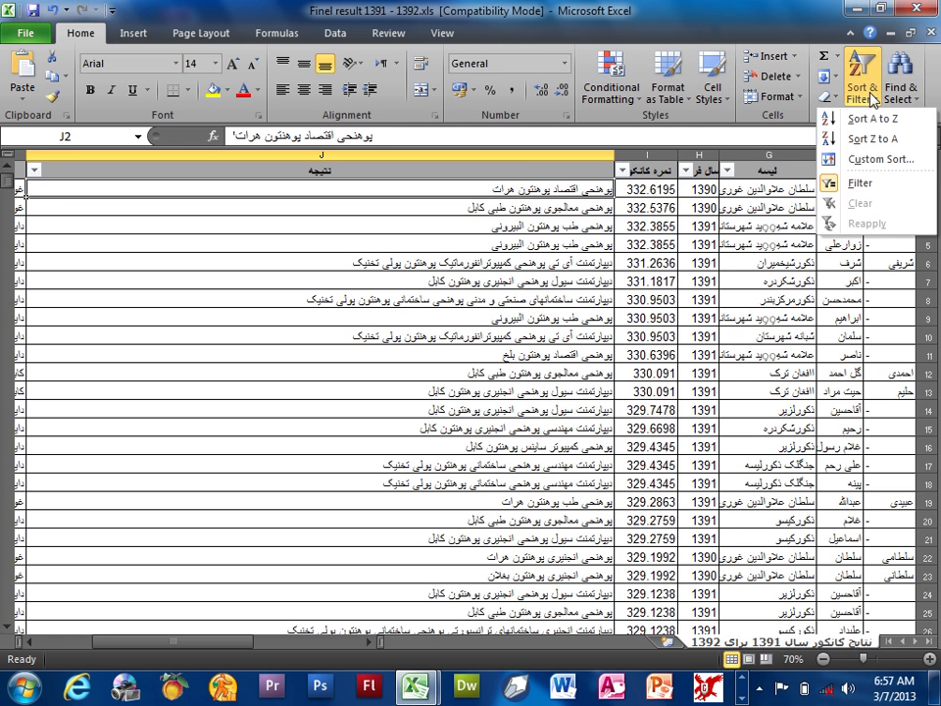
click(594, 166)
click(34, 169)
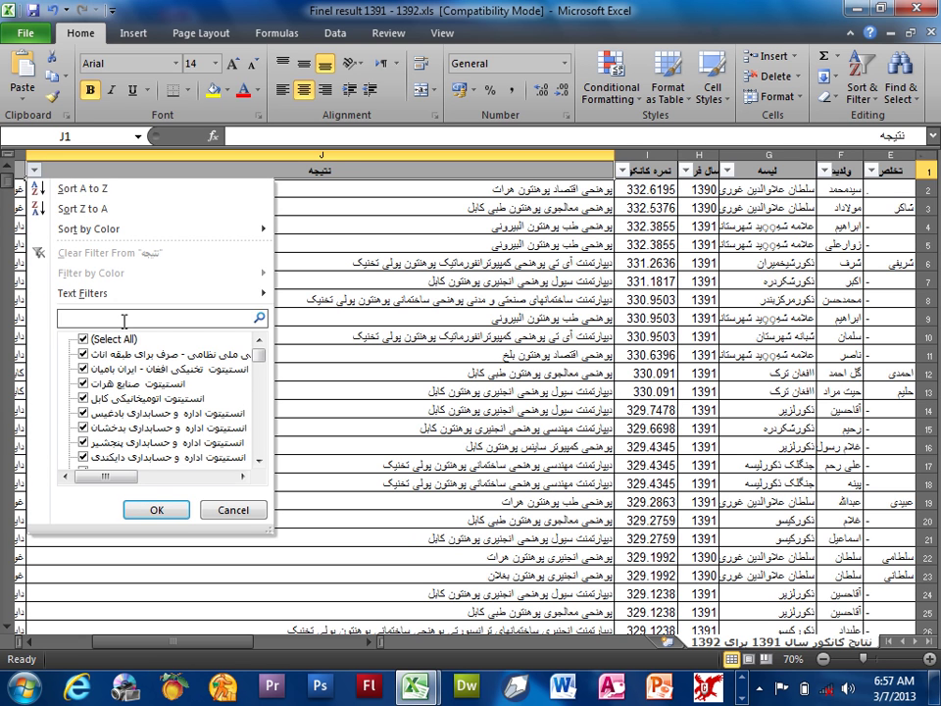
text('پوهنحی اقتصاد پوهنتون هرات)
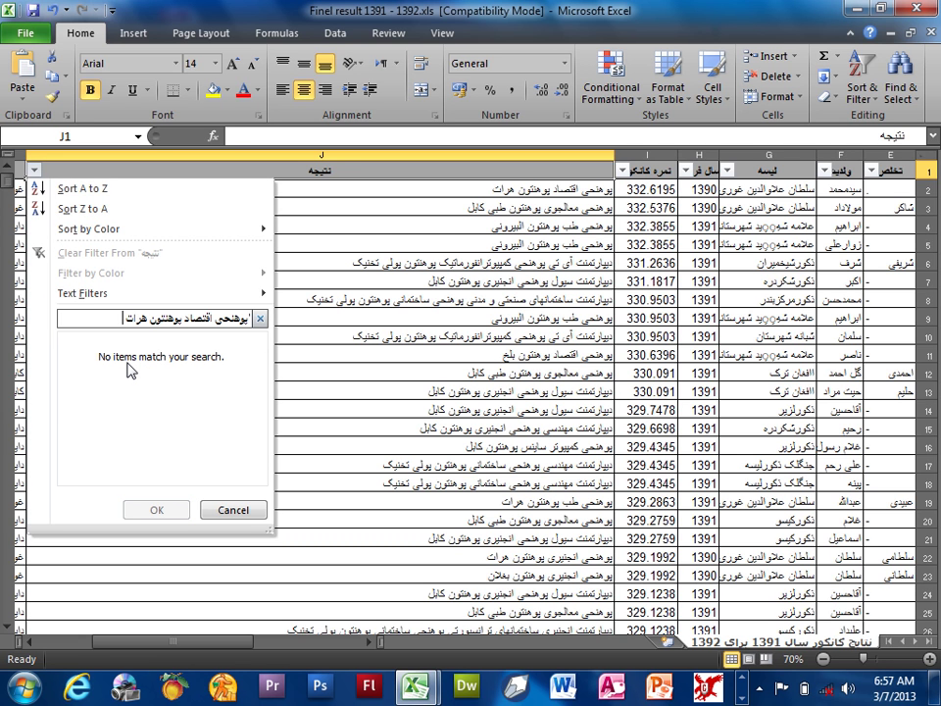
key(BackSpace)
click(215, 509)
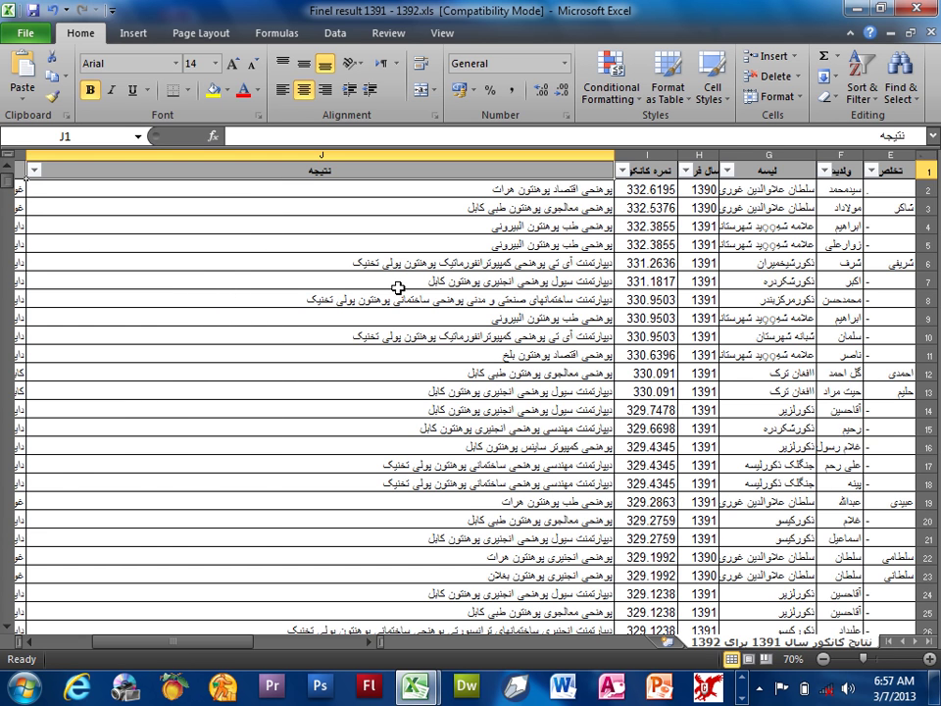
click(519, 181)
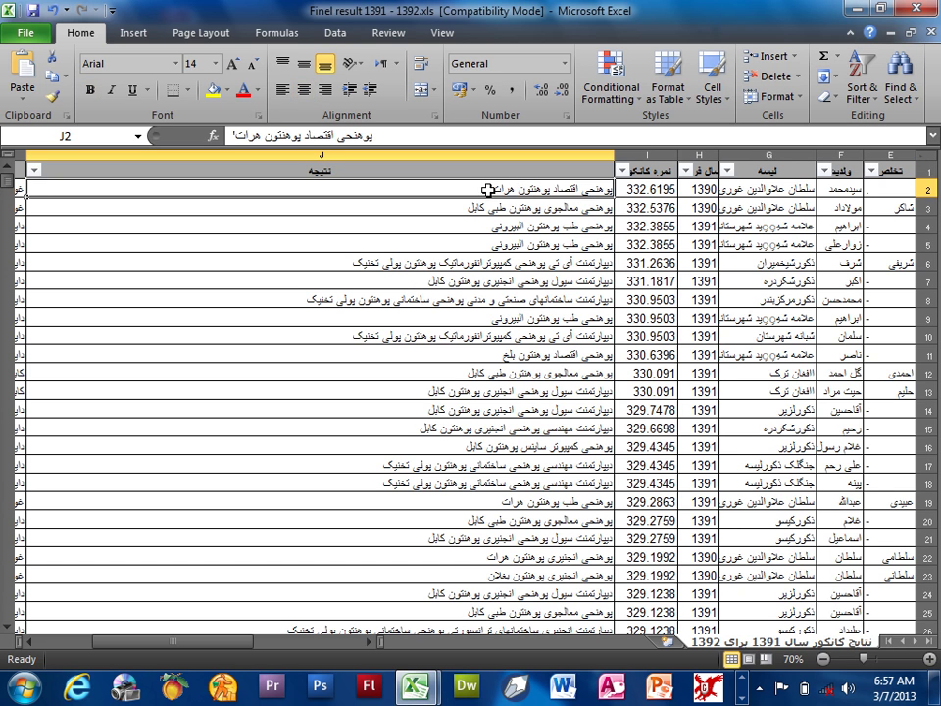
double_click(489, 189)
mouse_move(98, 189)
mouse_down()
mouse_move(155, 191)
mouse_move(25, 189)
mouse_up()
- Filter column J to پوهنحی اقتصاد پوهنتون هرات by pasting J2's faculty text into its search
click(153, 190)
key(shift+Home)
key(ctrl+c)
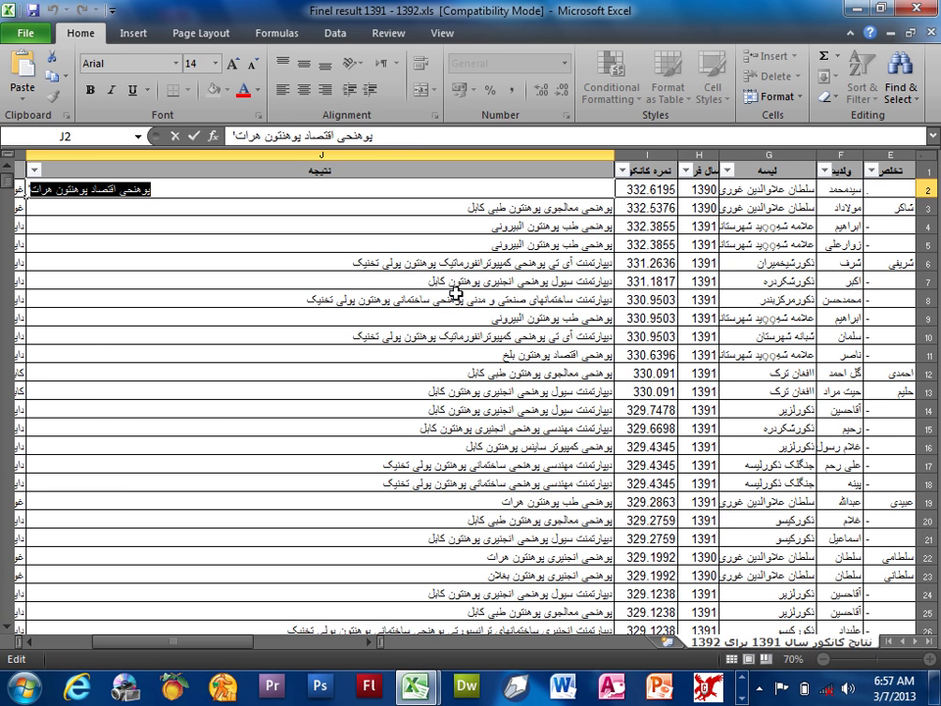
click(456, 294)
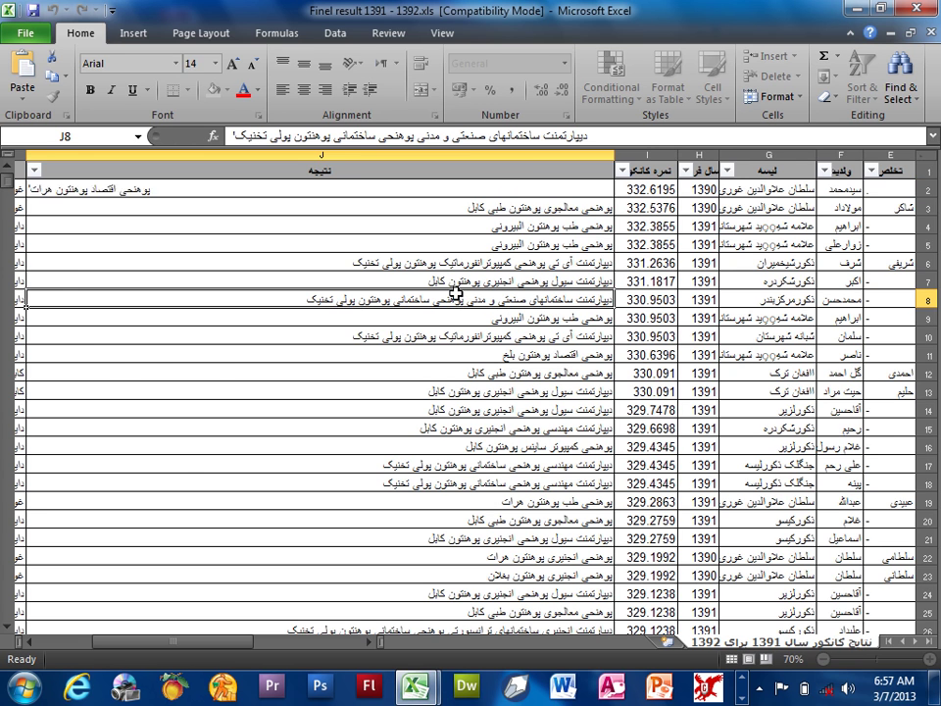
click(34, 170)
click(117, 315)
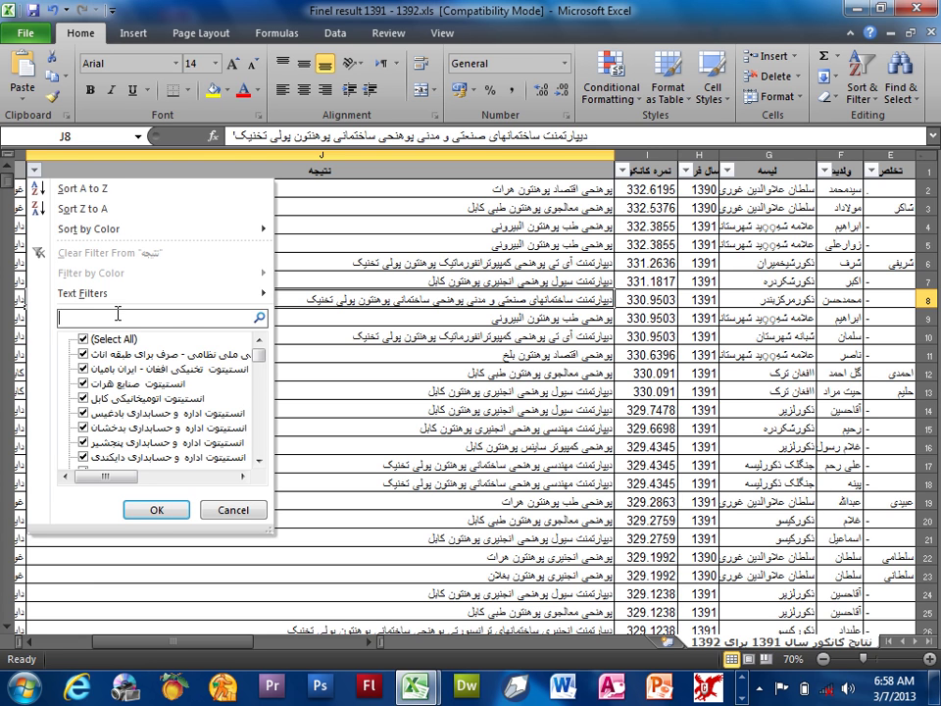
key(ctrl+v)
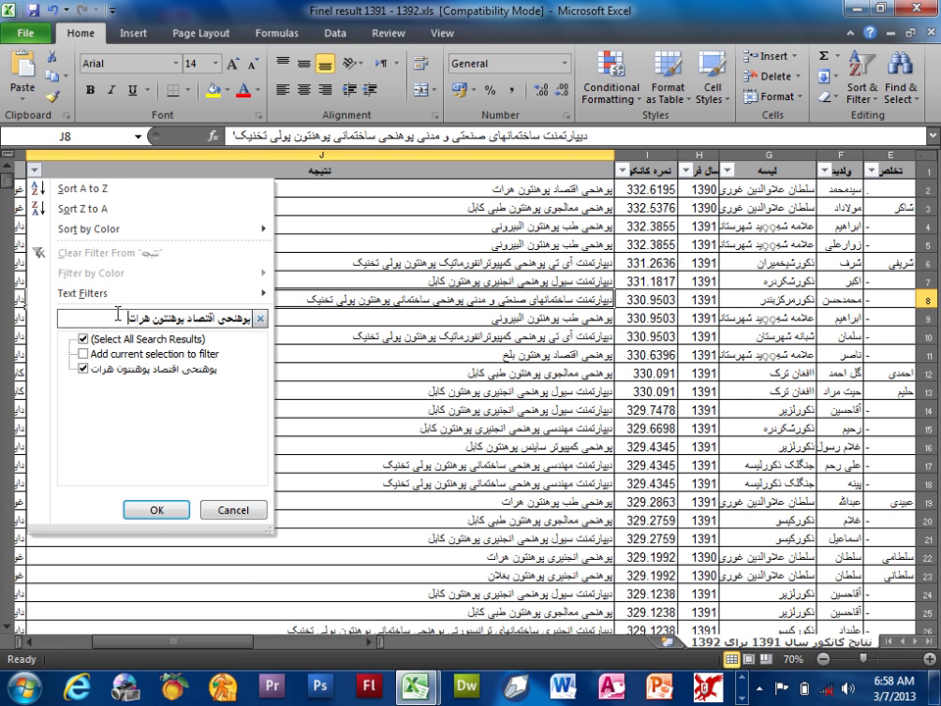
click(83, 338)
click(83, 369)
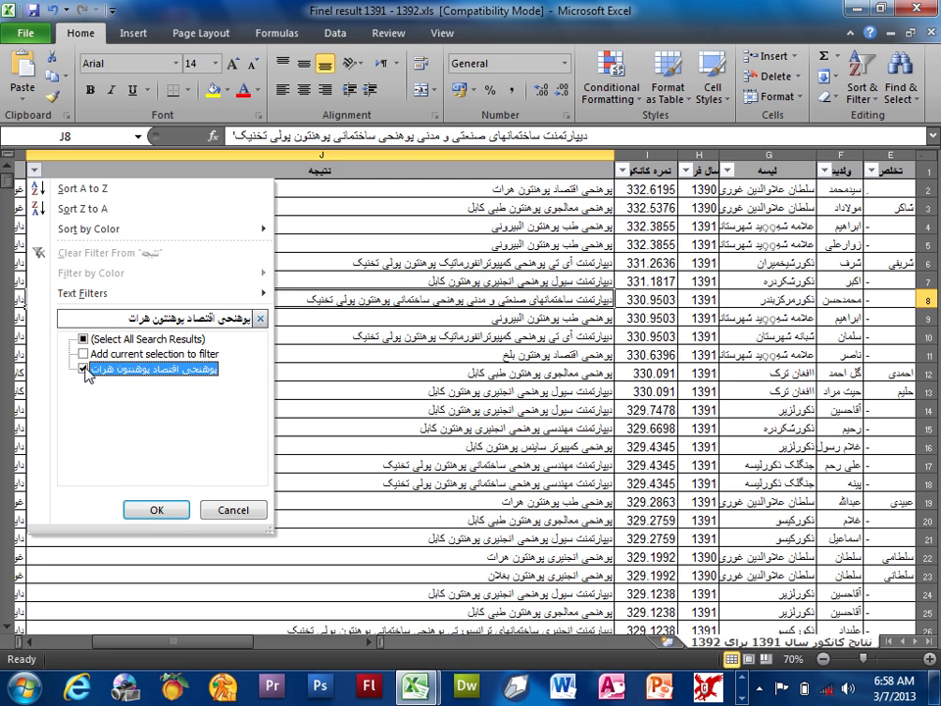
click(158, 510)
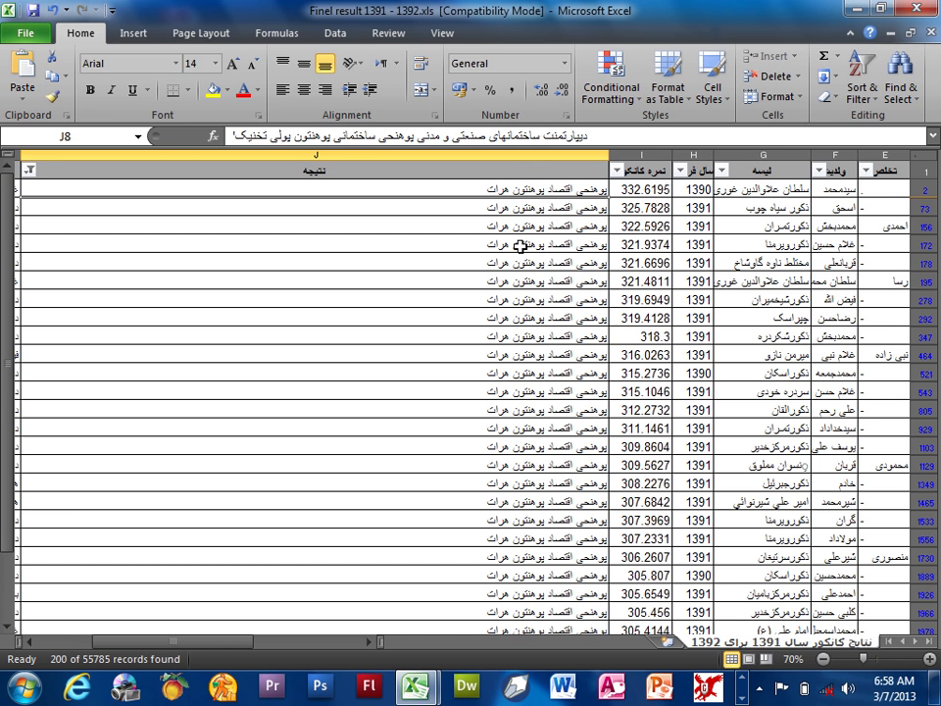
click(527, 189)
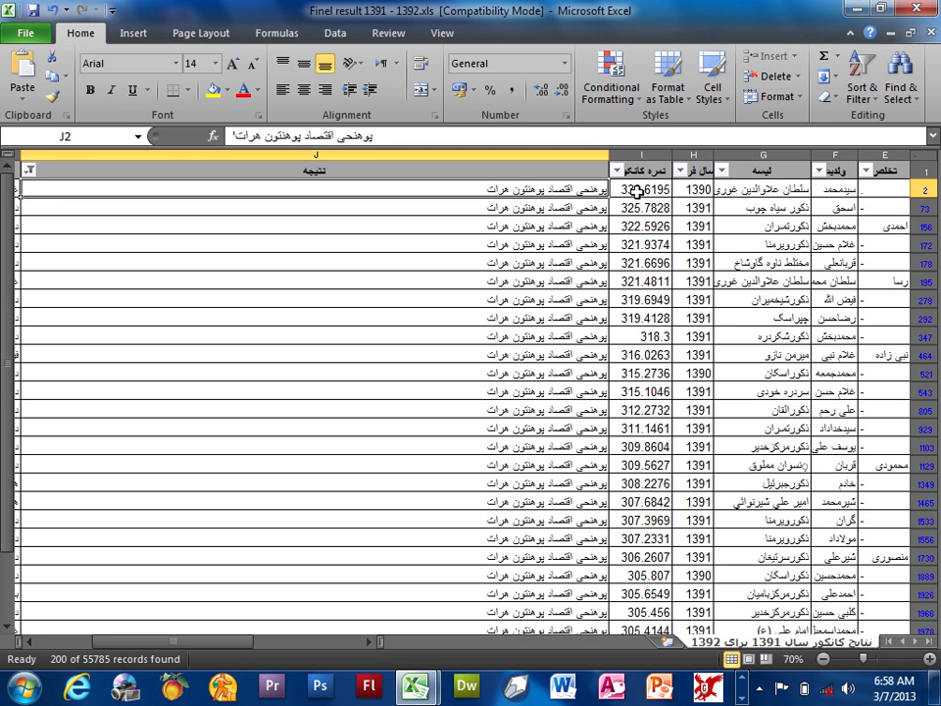
click(644, 191)
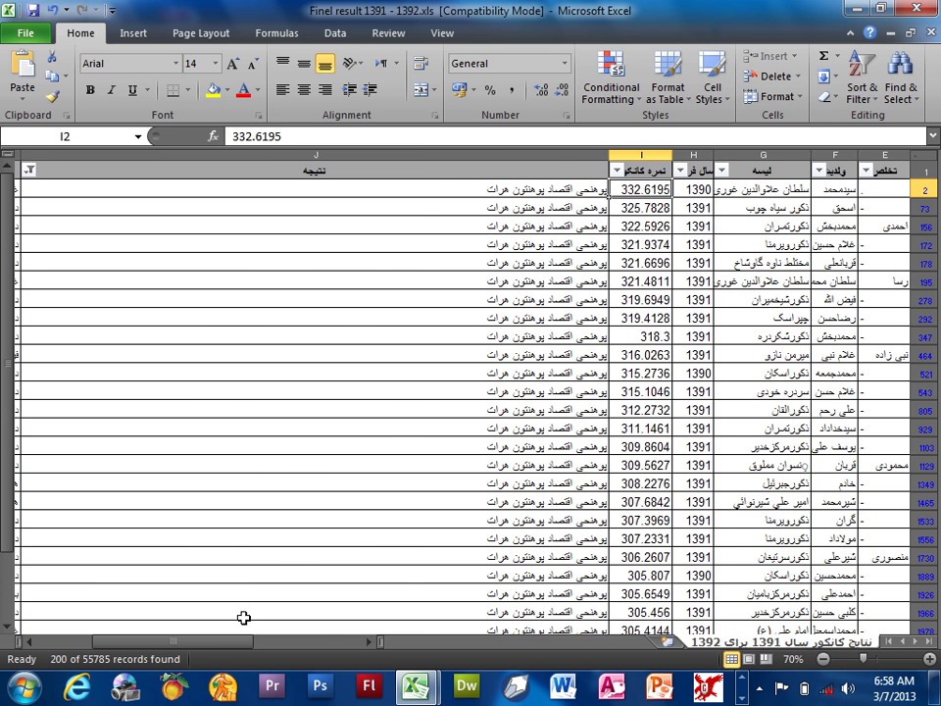
drag(209, 640, 317, 643)
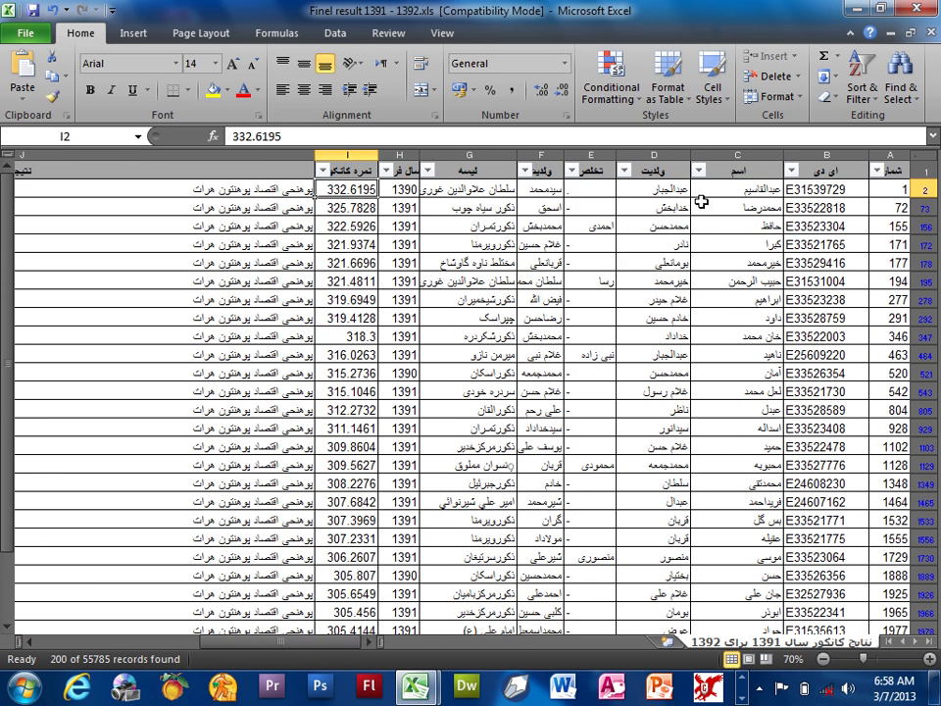
click(724, 188)
click(682, 190)
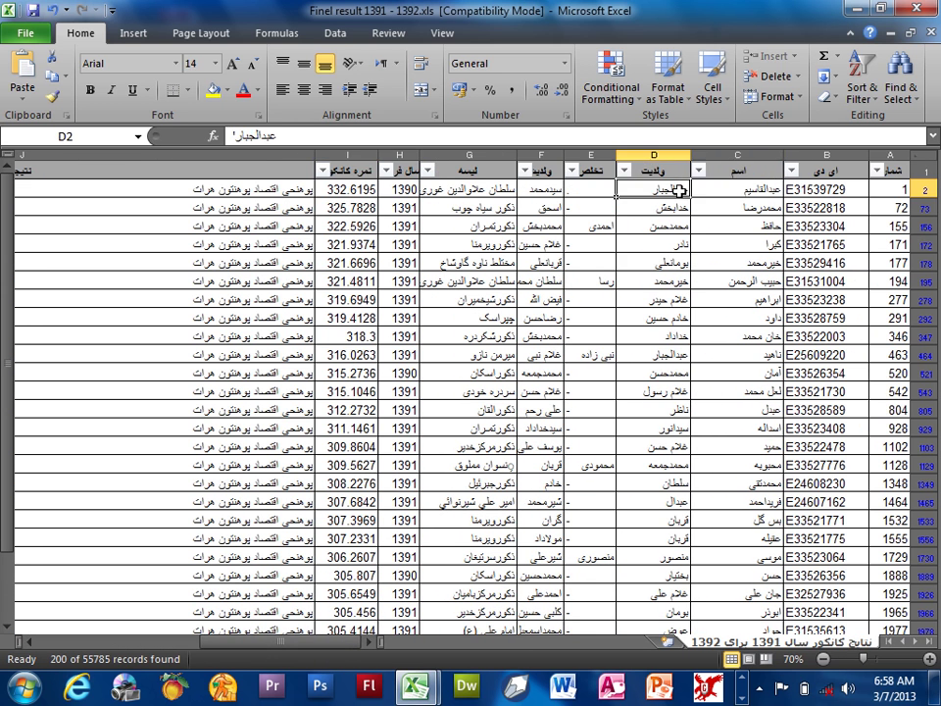
click(538, 190)
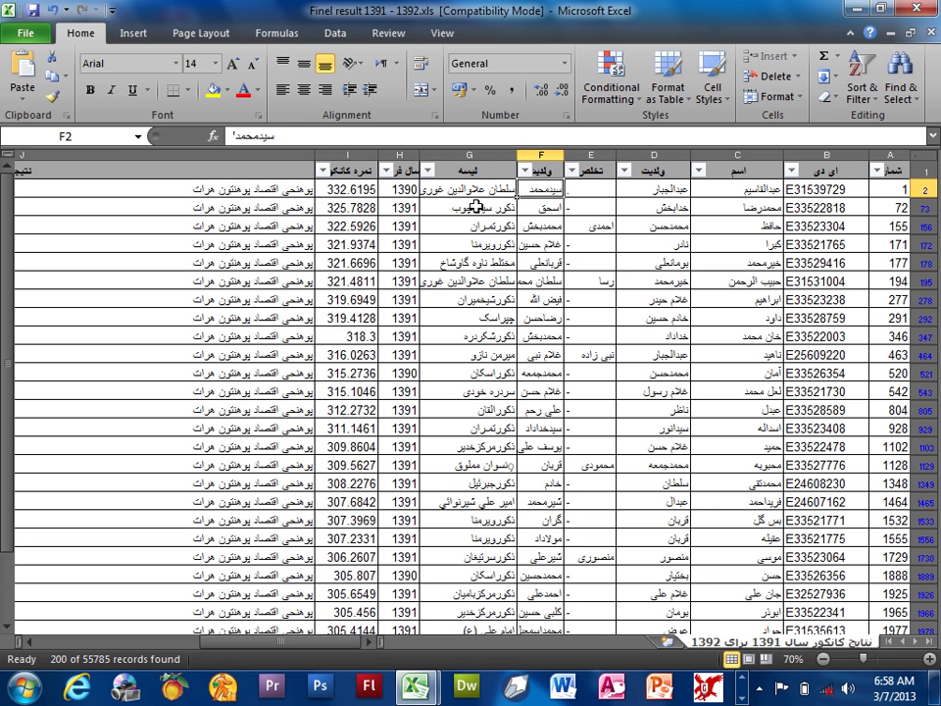
click(461, 188)
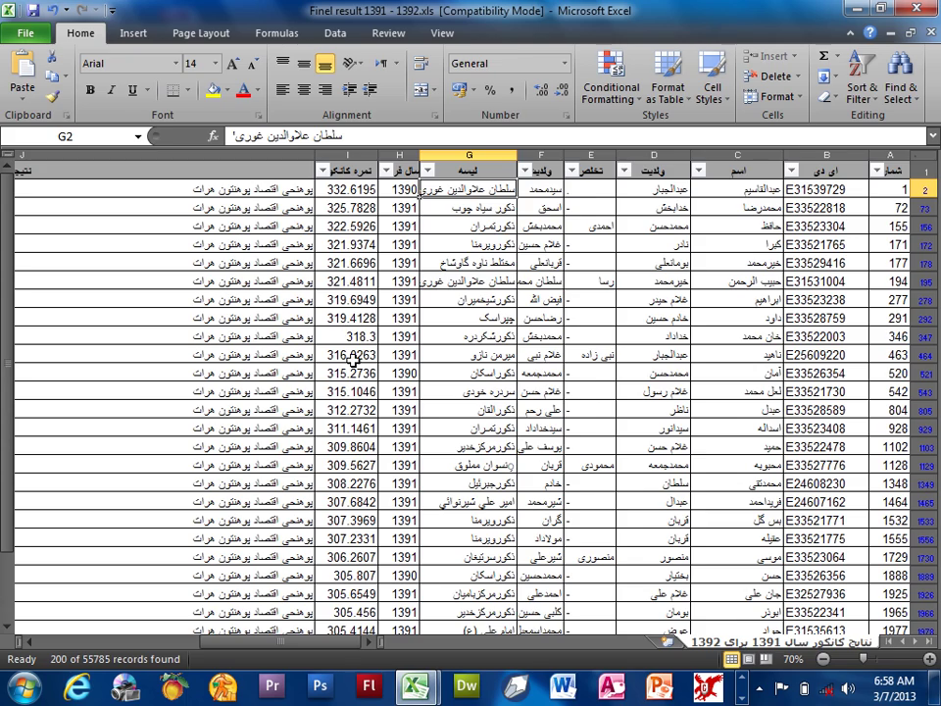
scroll(353, 361, down, 1)
scroll(354, 361, down, 1)
scroll(354, 361, down, 1)
scroll(354, 360, down, 2)
scroll(354, 361, down, 1)
scroll(354, 361, down, 2)
scroll(354, 361, down, 3)
scroll(354, 361, down, 2)
scroll(359, 360, down, 2)
scroll(359, 361, down, 5)
scroll(358, 361, down, 2)
scroll(359, 360, down, 8)
scroll(359, 360, down, 3)
scroll(359, 361, down, 5)
scroll(359, 361, down, 3)
scroll(359, 372, down, 7)
scroll(358, 375, down, 4)
scroll(358, 376, down, 3)
scroll(359, 375, down, 4)
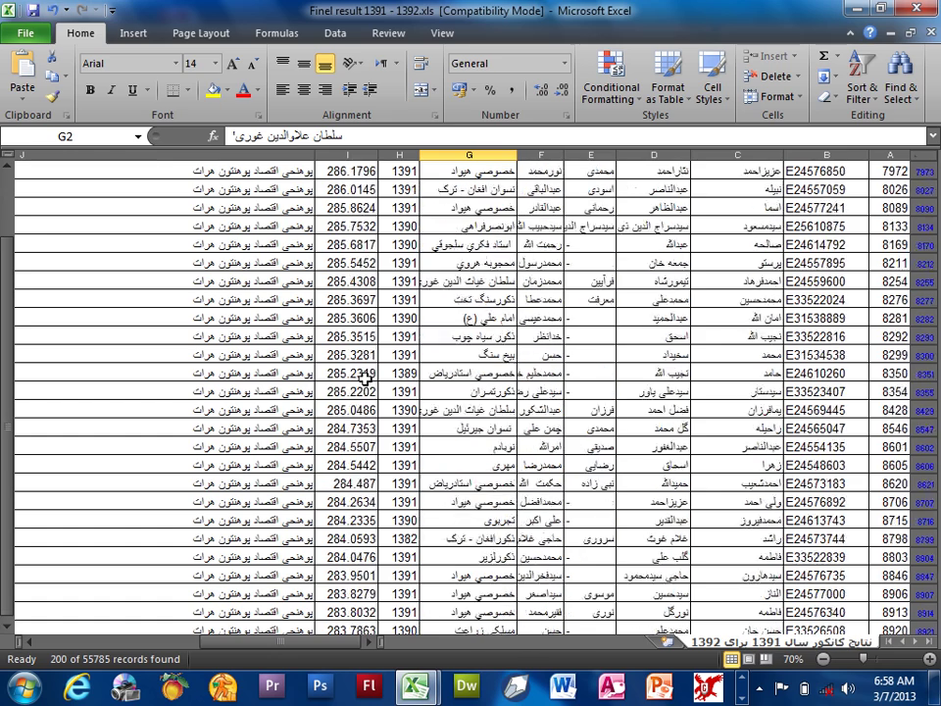
scroll(358, 376, down, 1)
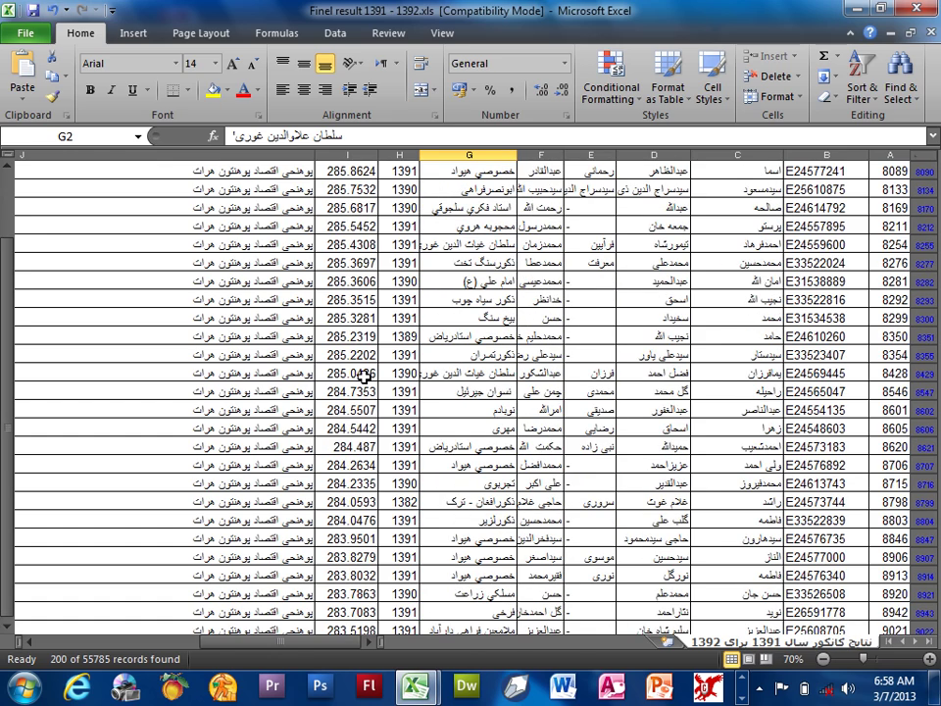
scroll(363, 376, down, 2)
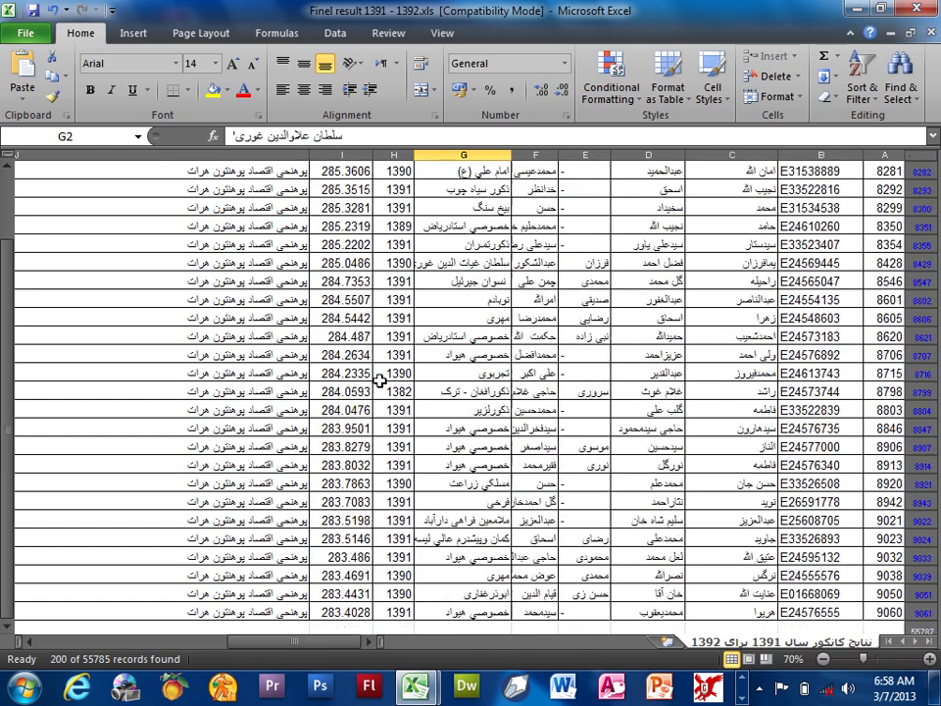
scroll(363, 375, down, 3)
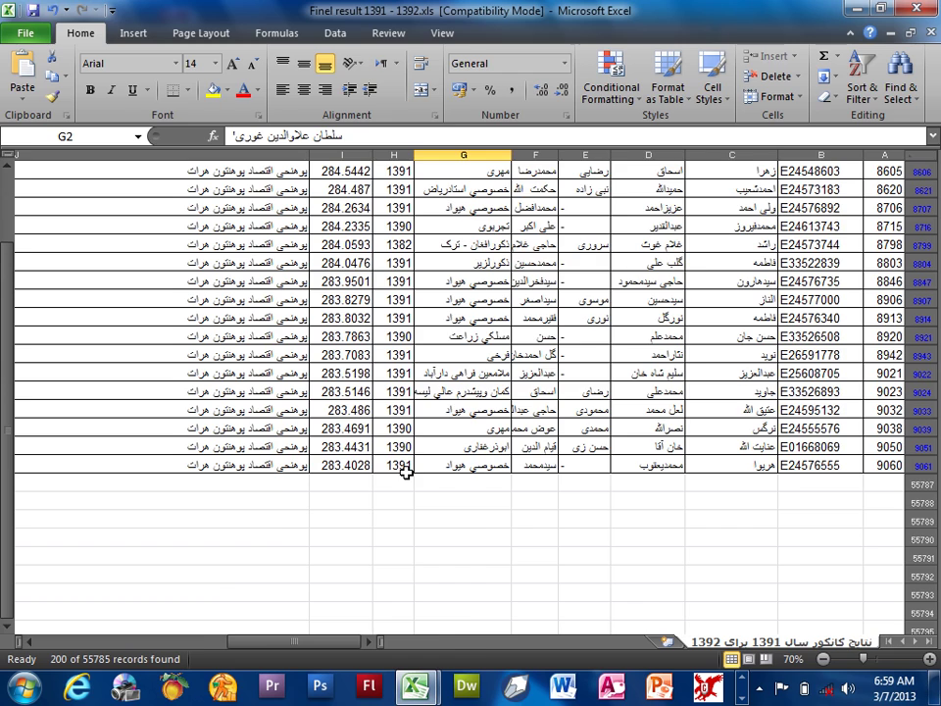
scroll(405, 460, up, 2)
scroll(404, 451, up, 2)
scroll(404, 446, up, 2)
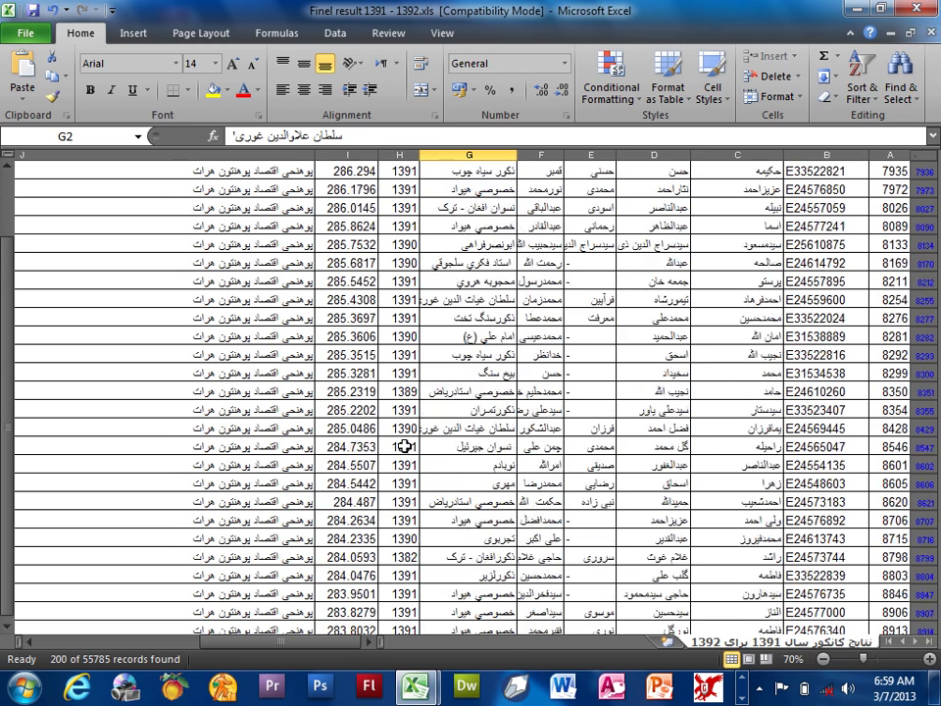
scroll(404, 446, up, 2)
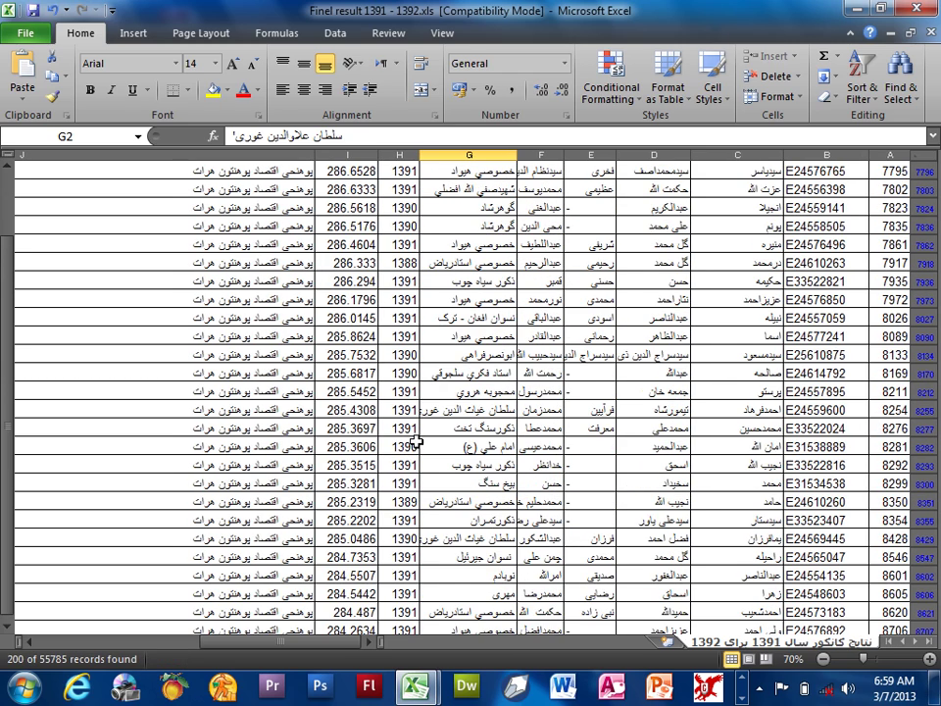
scroll(417, 436, up, 3)
scroll(417, 431, up, 1)
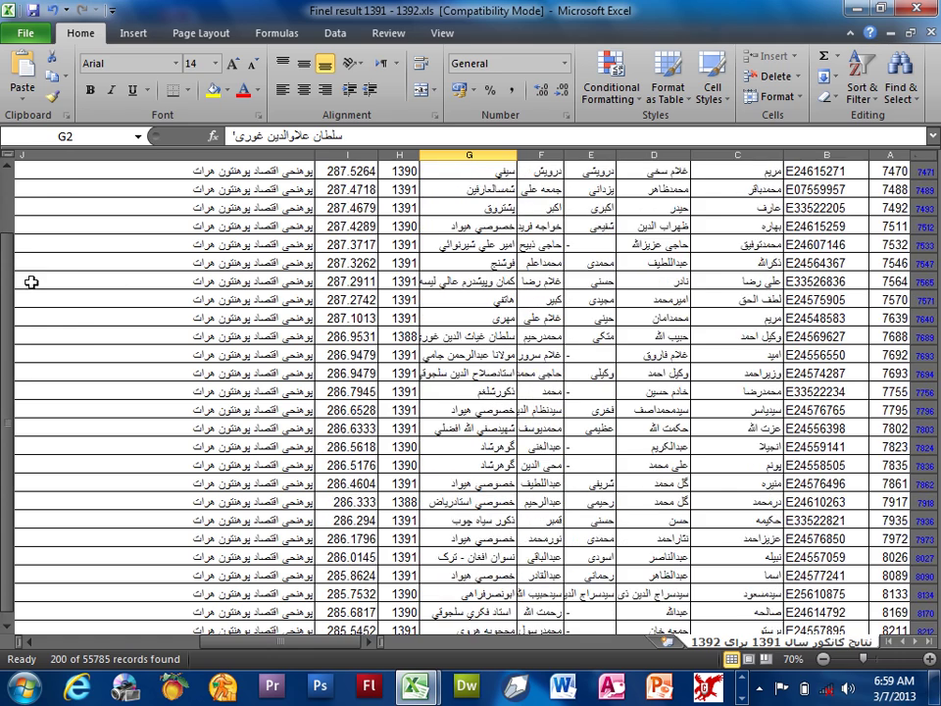
drag(5, 343, 5, 245)
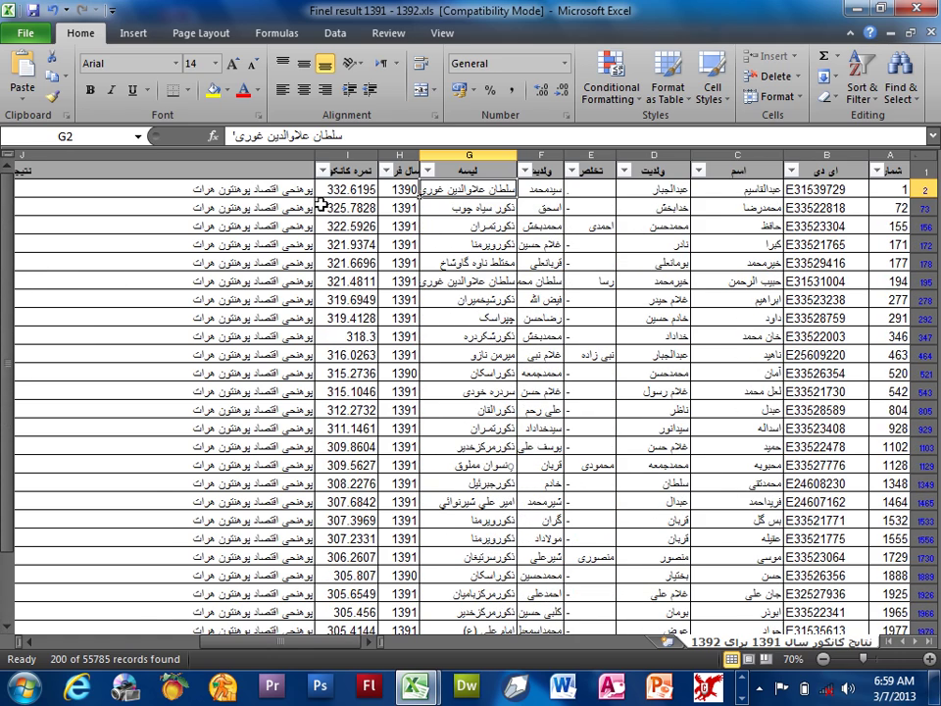
- Clear the filter on result column J and scroll back to columns B–J
click(57, 186)
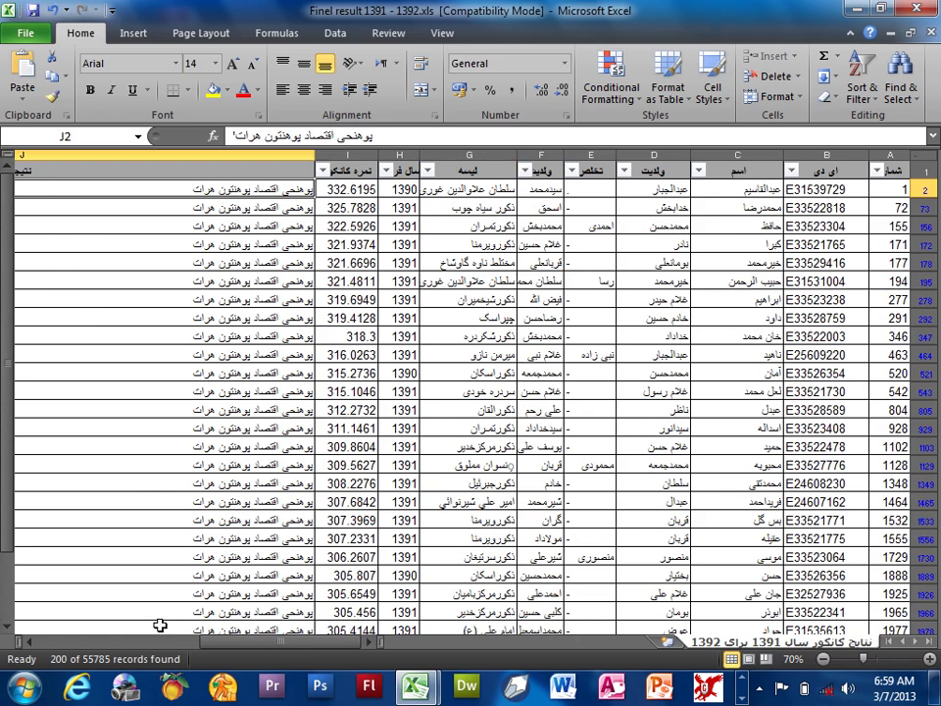
click(148, 642)
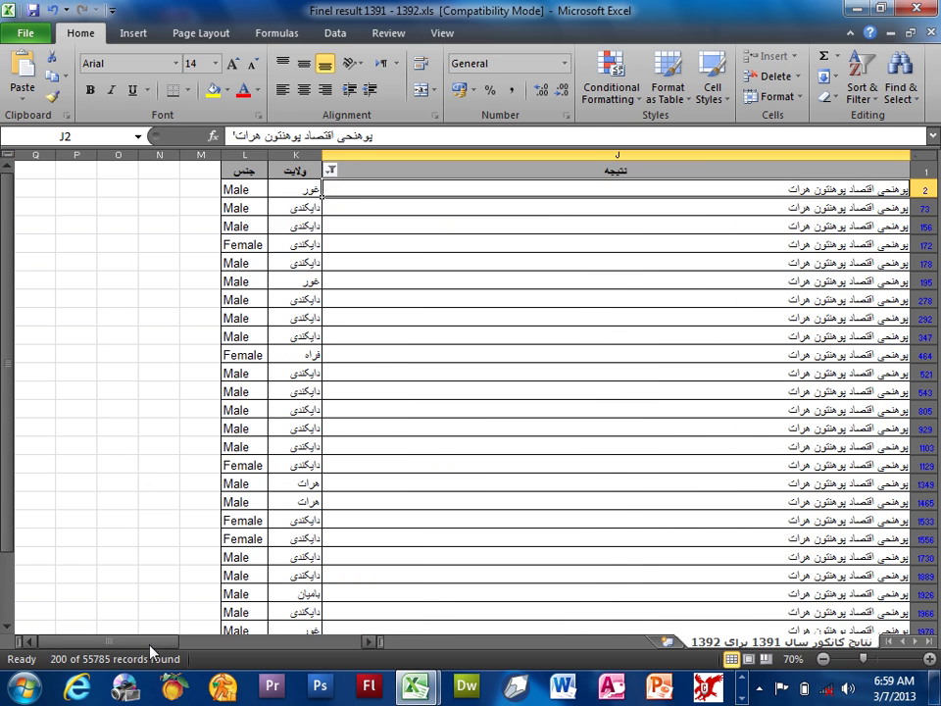
click(330, 170)
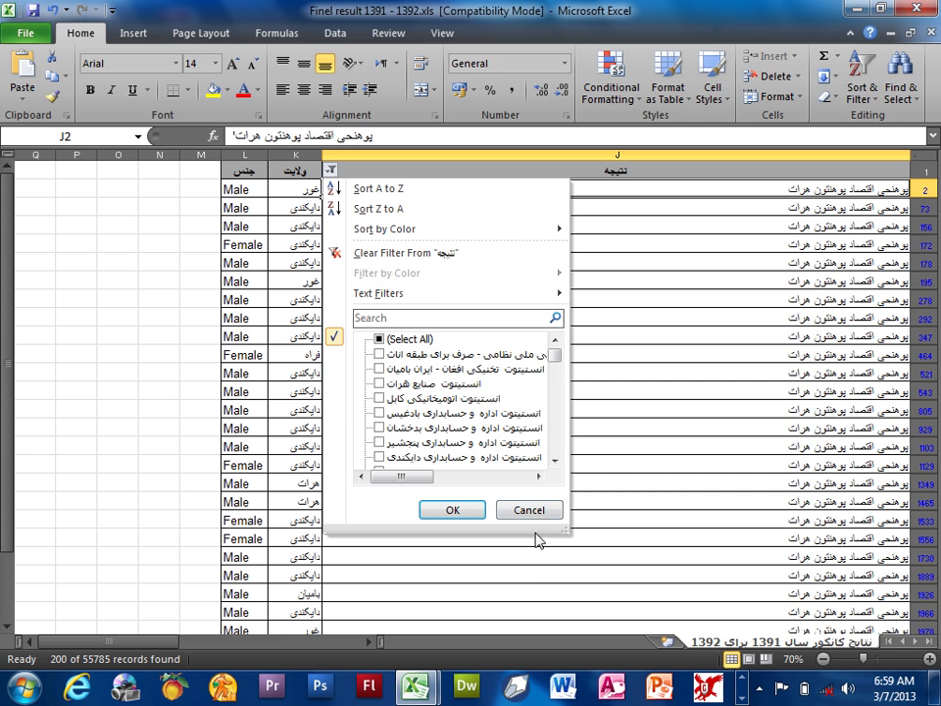
click(399, 253)
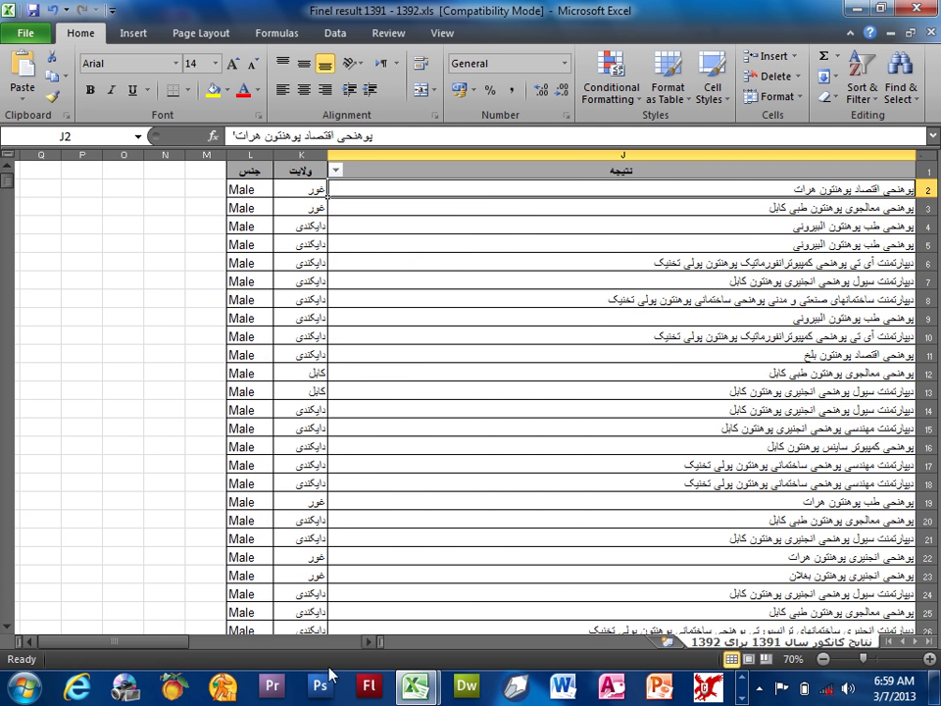
click(371, 645)
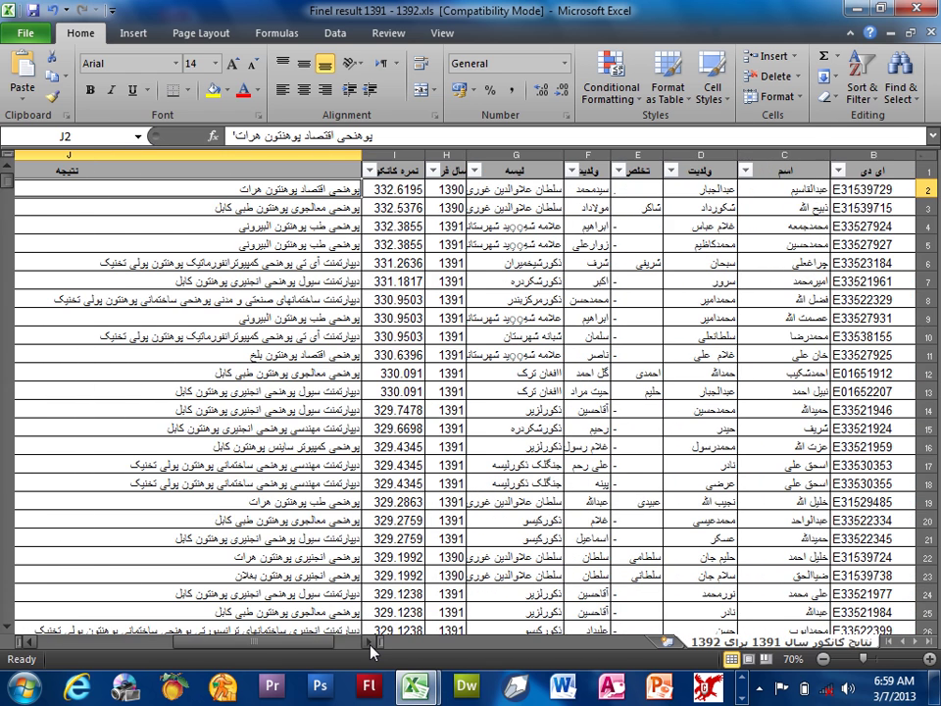
click(860, 80)
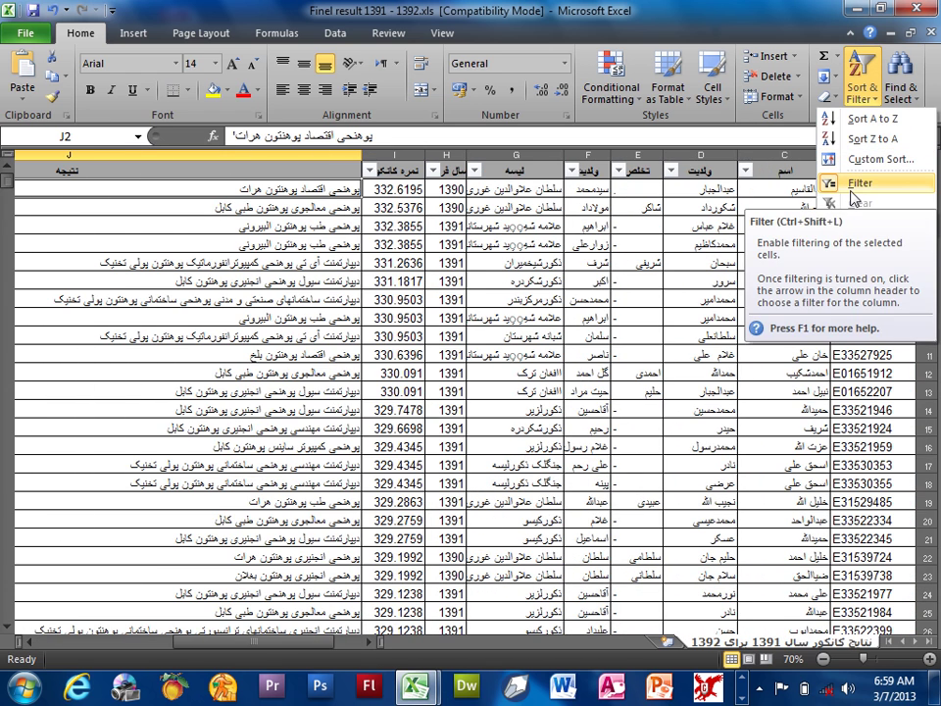
- Close Finel result 1391 - 1392.xls without saving changes
click(21, 39)
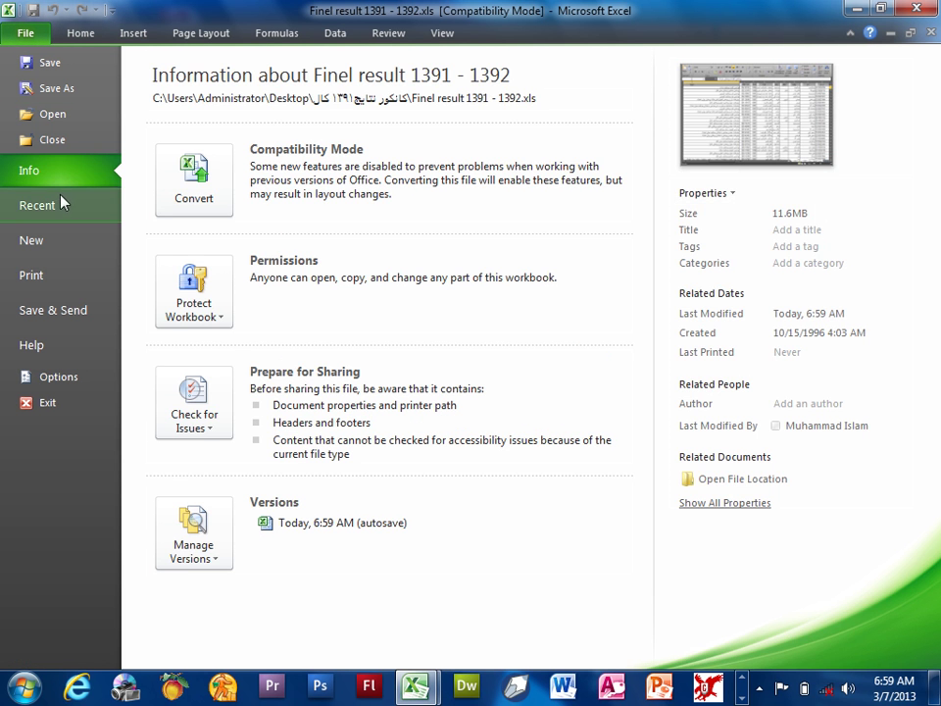
click(61, 202)
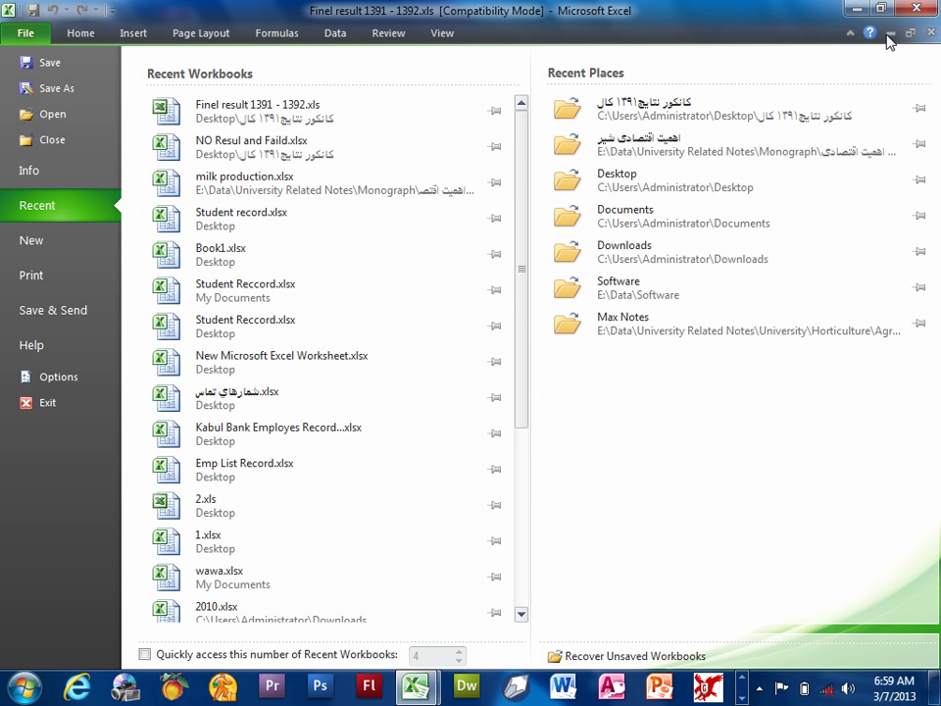
click(26, 36)
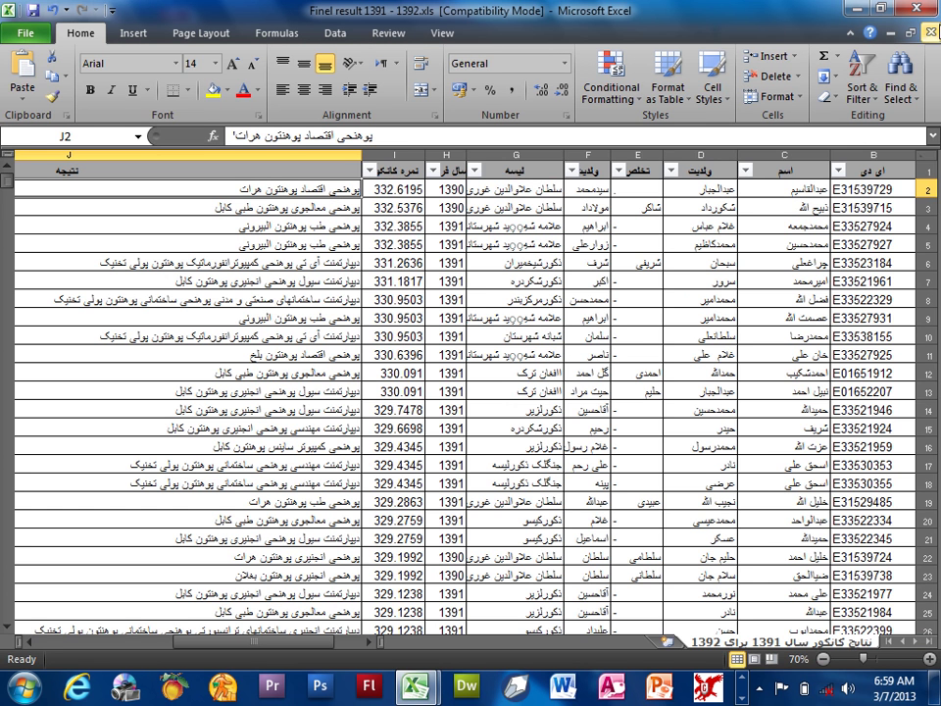
click(924, 33)
- Discard the unsaved workbook, then turn on filtering for the student table A1:C9
click(473, 377)
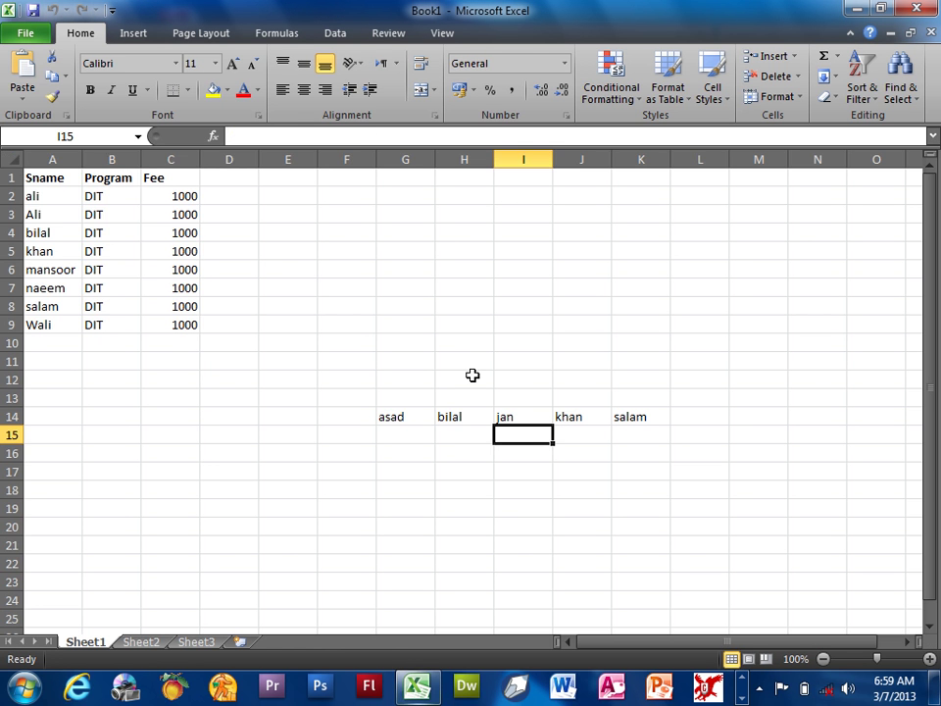
click(136, 269)
drag(171, 323, 44, 178)
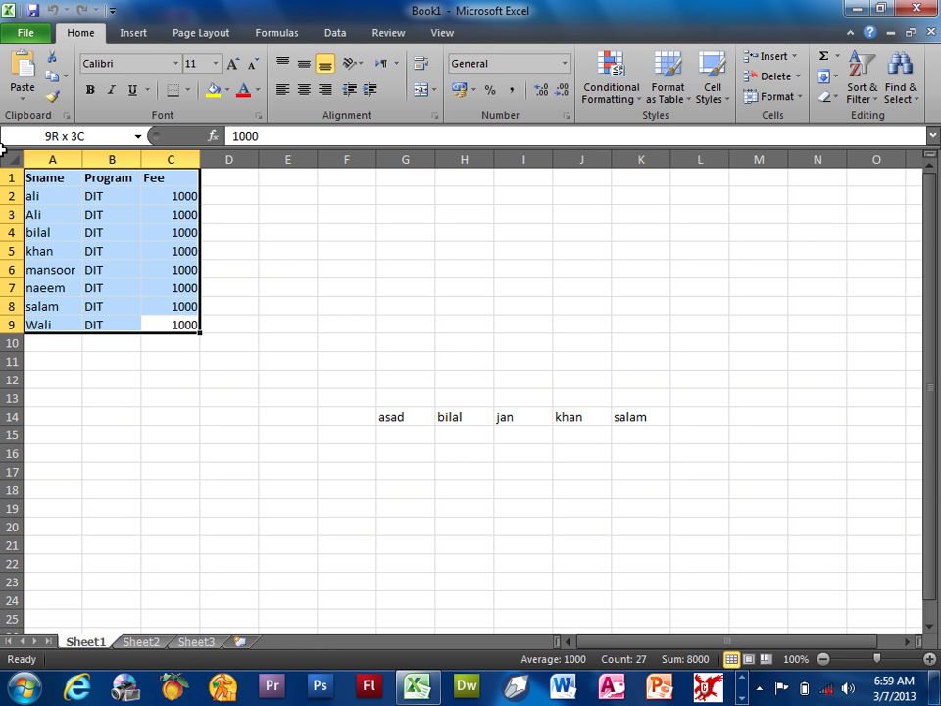
click(868, 95)
click(823, 179)
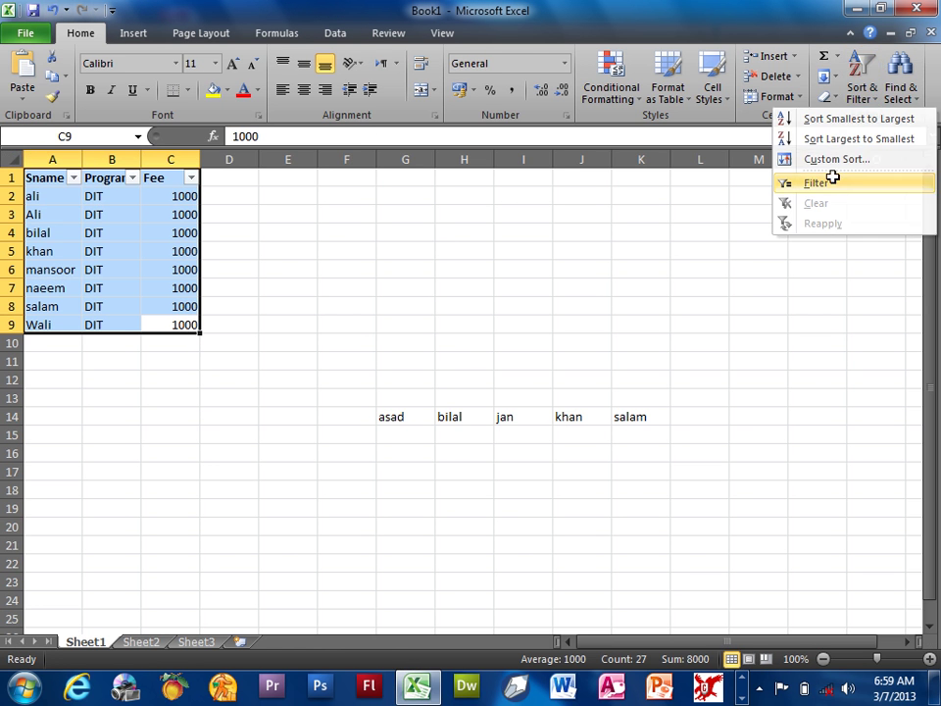
- Search 'bil' in the Sname filter to show only bilal
click(63, 200)
click(74, 177)
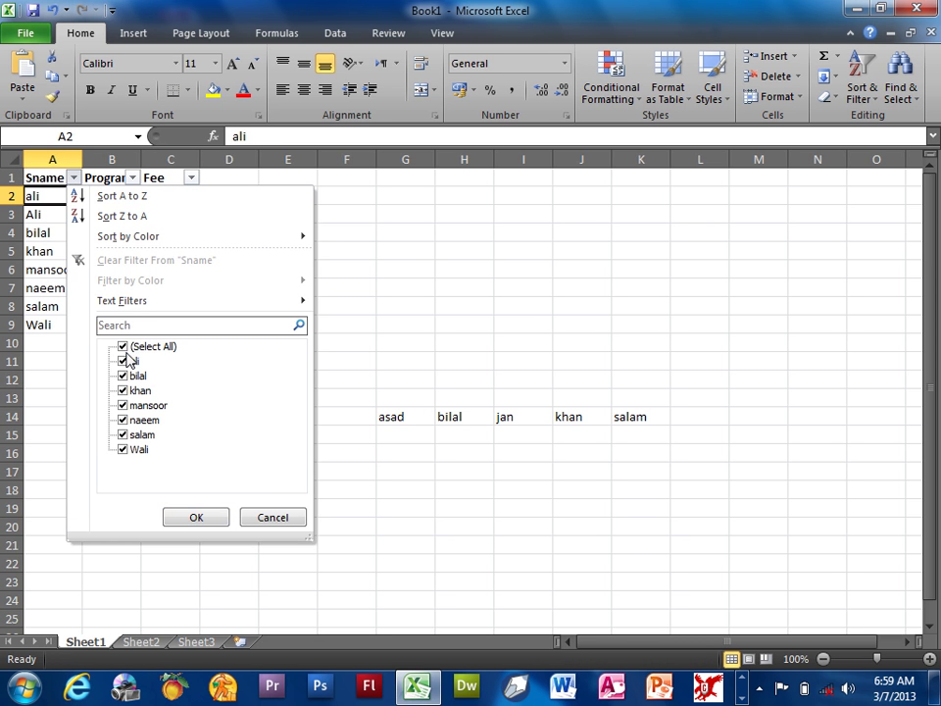
click(128, 327)
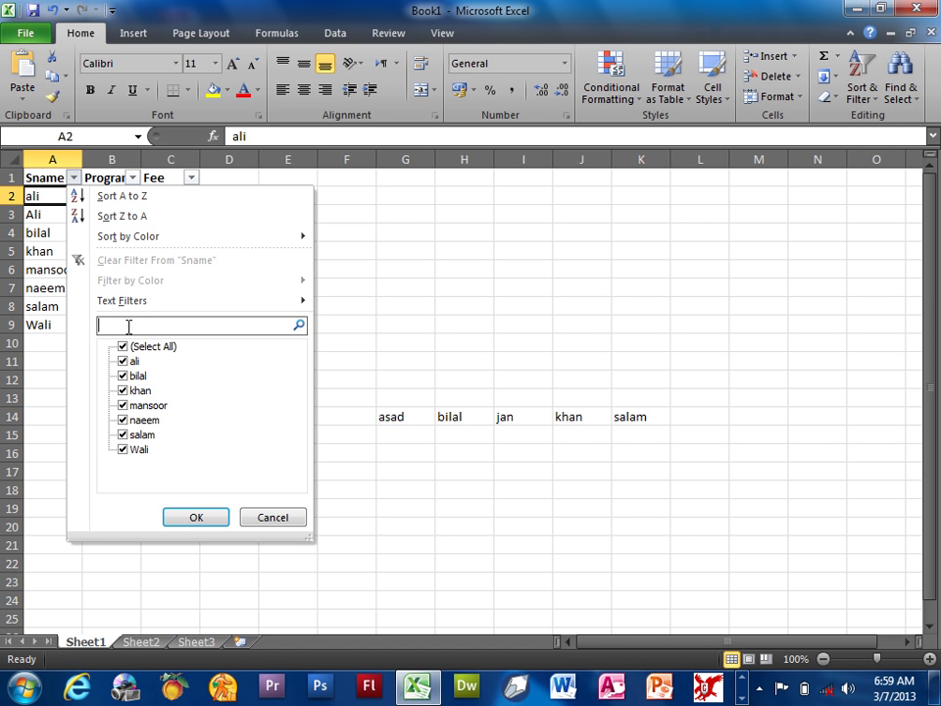
text(bi)
text(lal)
key(Return)
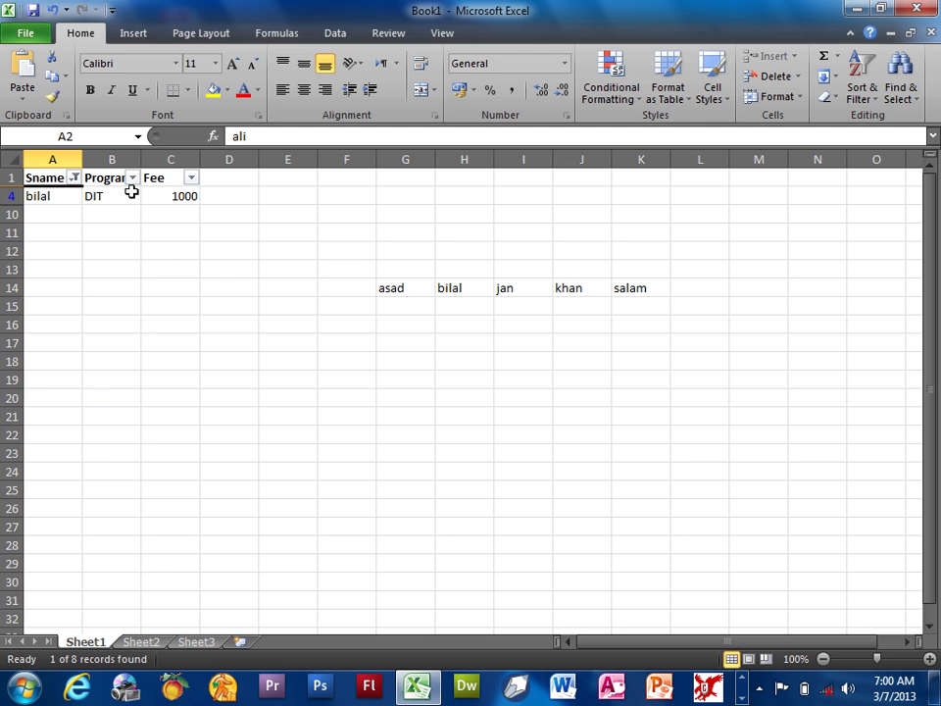
- Tick (Select All) in the Sname filter so every student name shows again
click(73, 178)
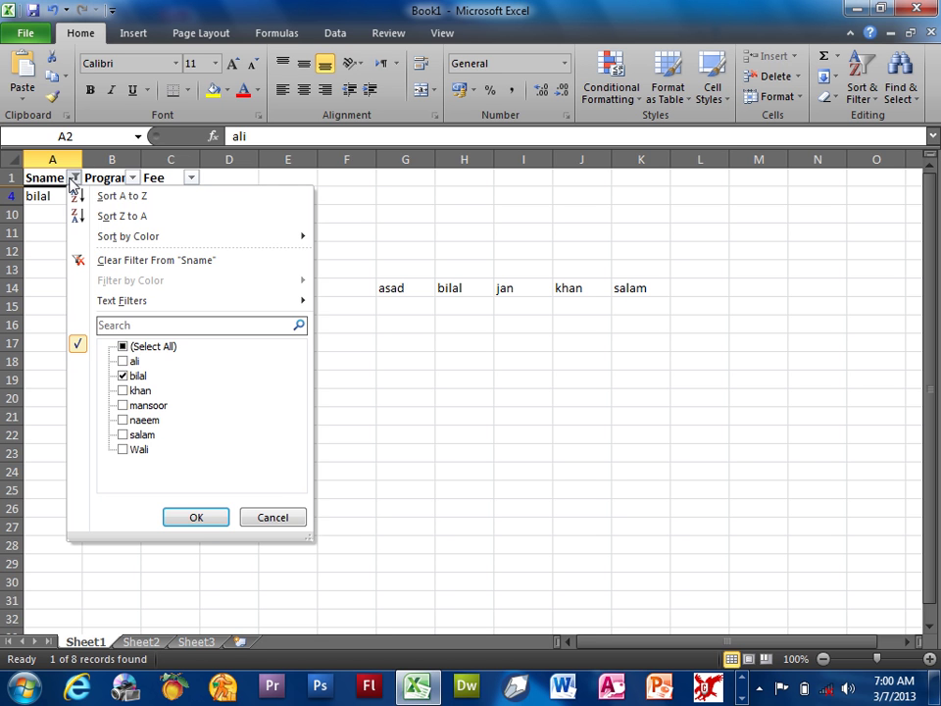
click(126, 348)
click(196, 516)
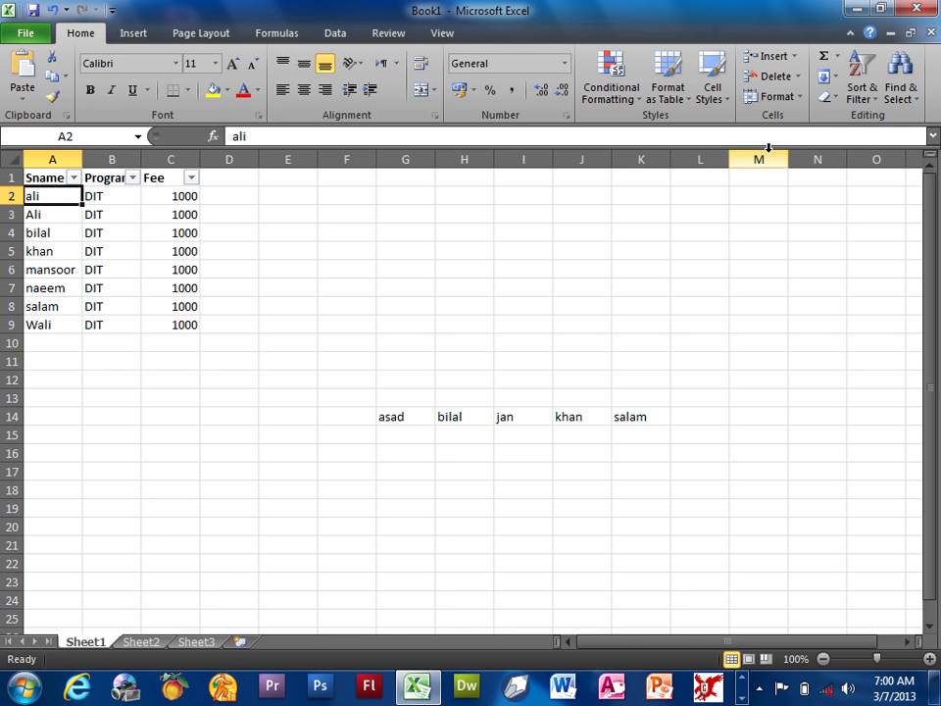
click(74, 178)
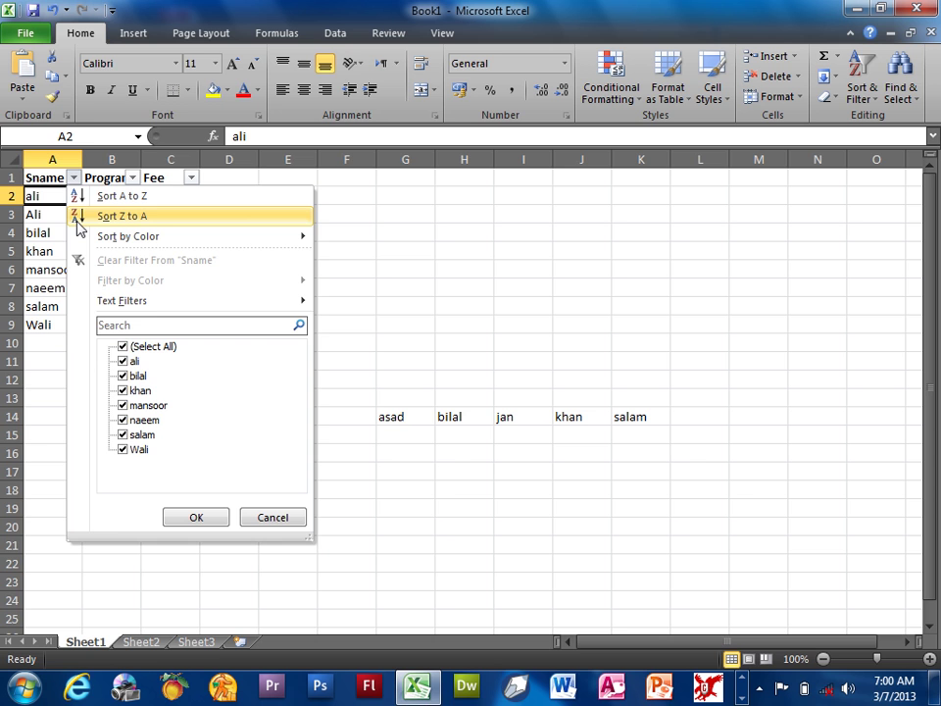
mouse_move(121, 299)
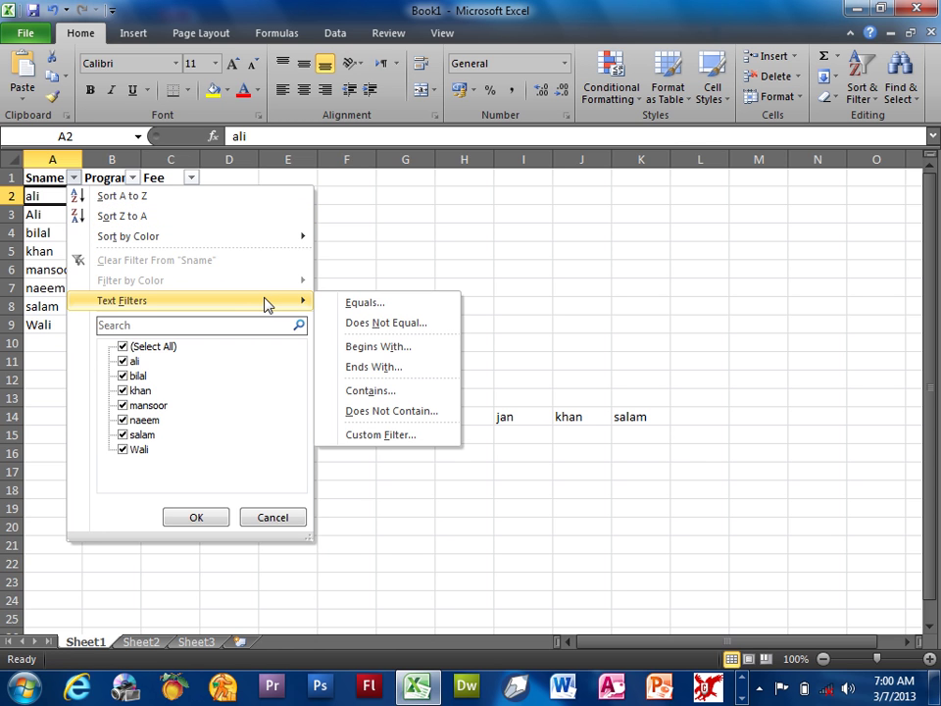
- Filter Sname with Equals 'khan', then tick (Select All) to restore all eight rows
click(367, 304)
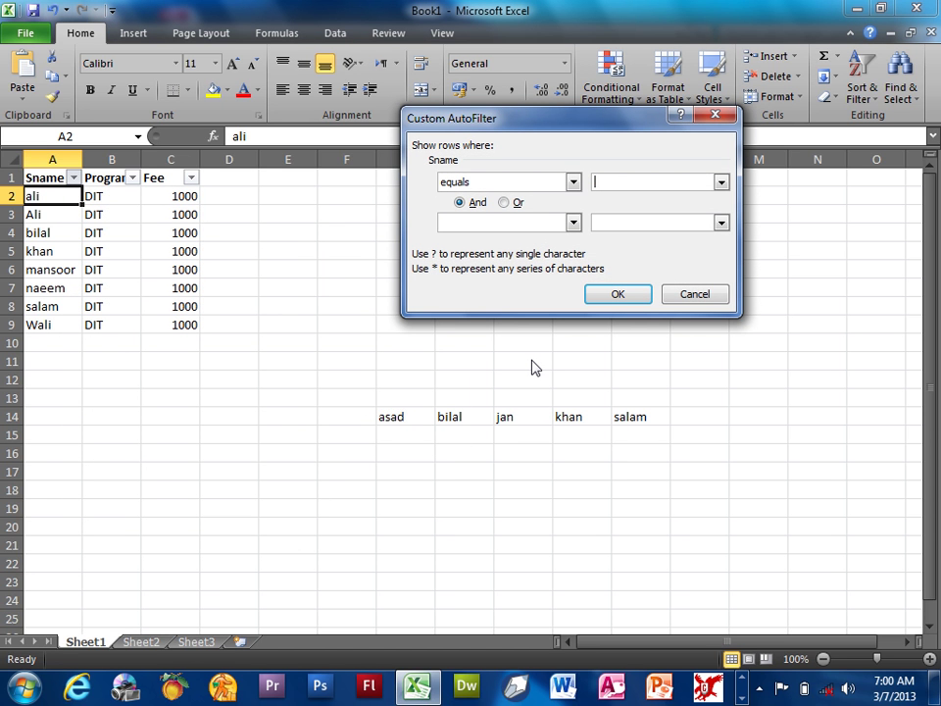
click(617, 294)
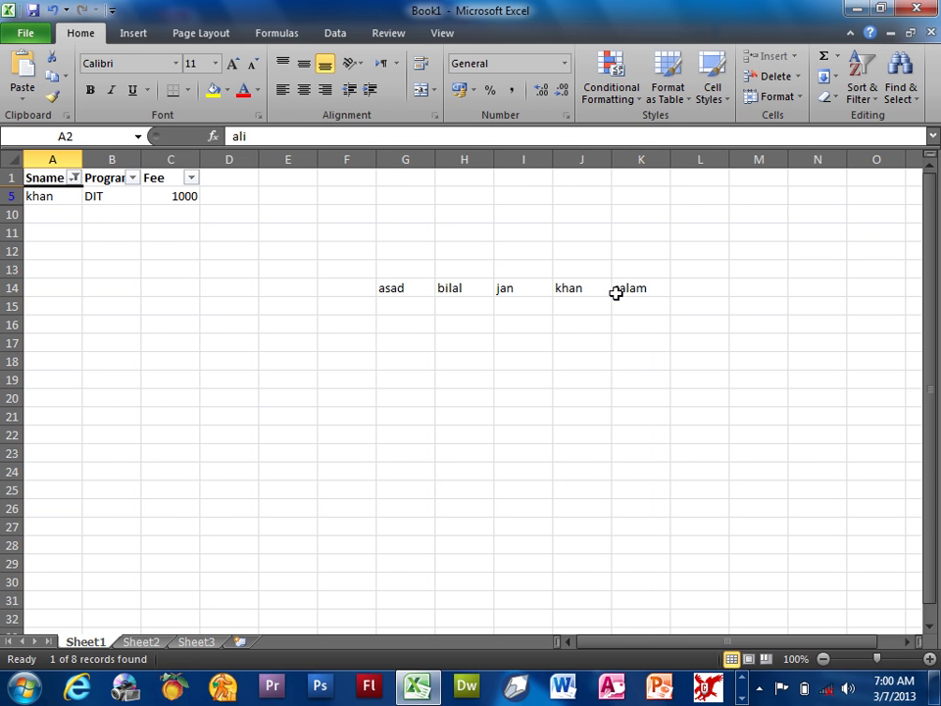
click(75, 177)
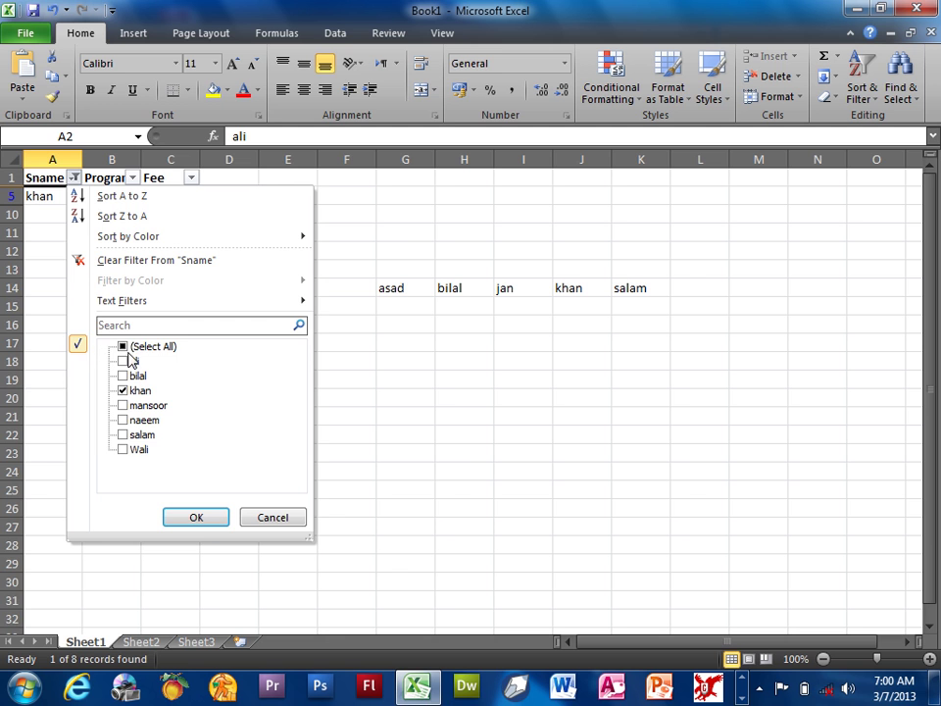
click(123, 346)
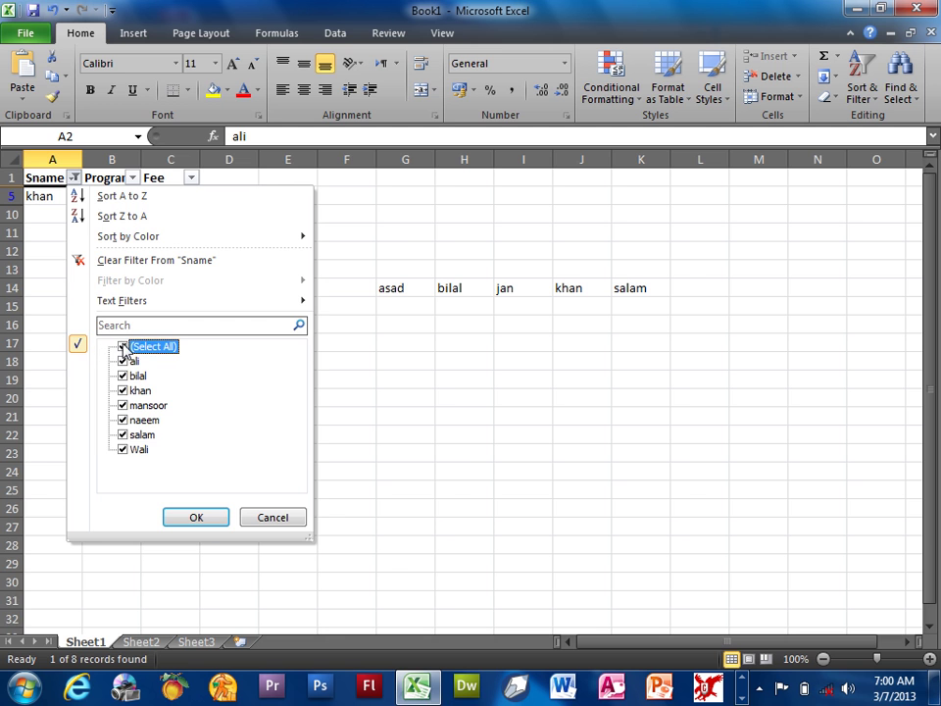
click(125, 260)
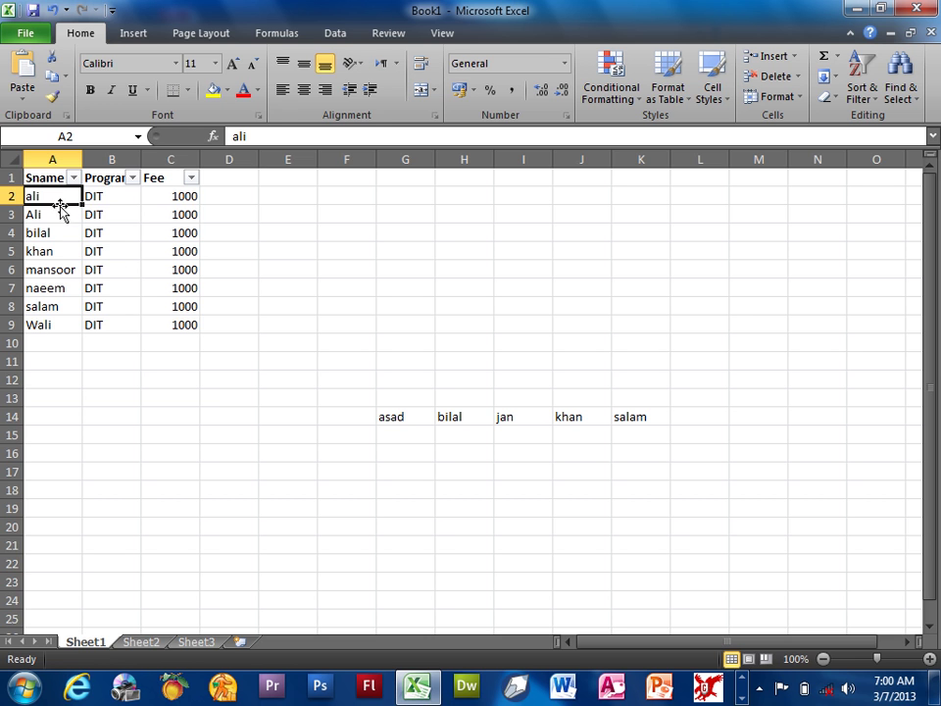
drag(63, 196, 47, 270)
- Colour ali and Ali red, khan and mansoor dark red, and naeem, salam, Wali light blue
click(243, 90)
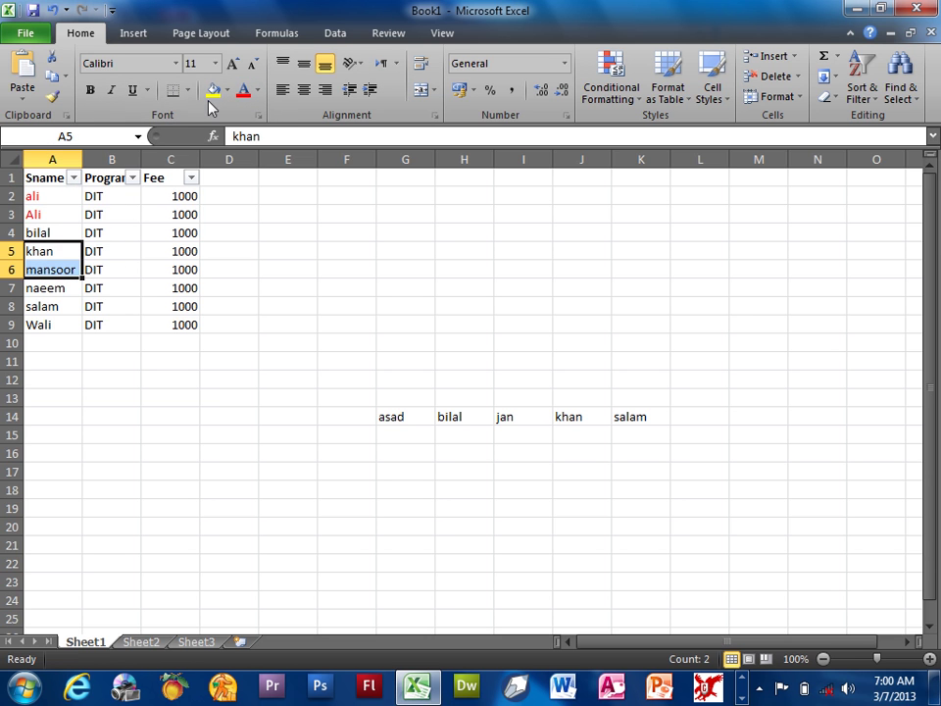
click(257, 89)
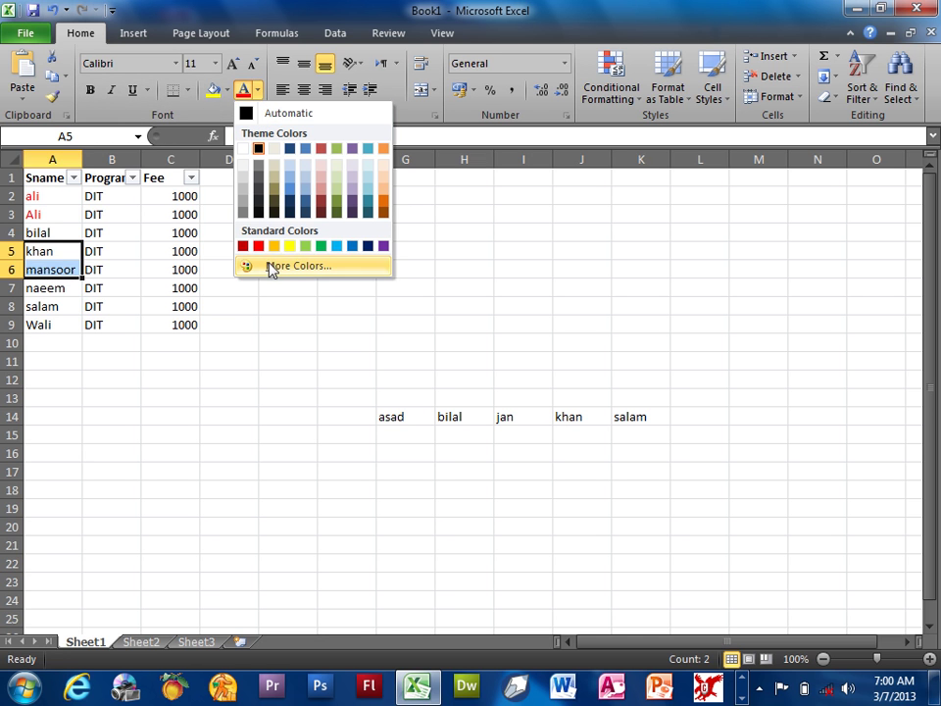
click(243, 245)
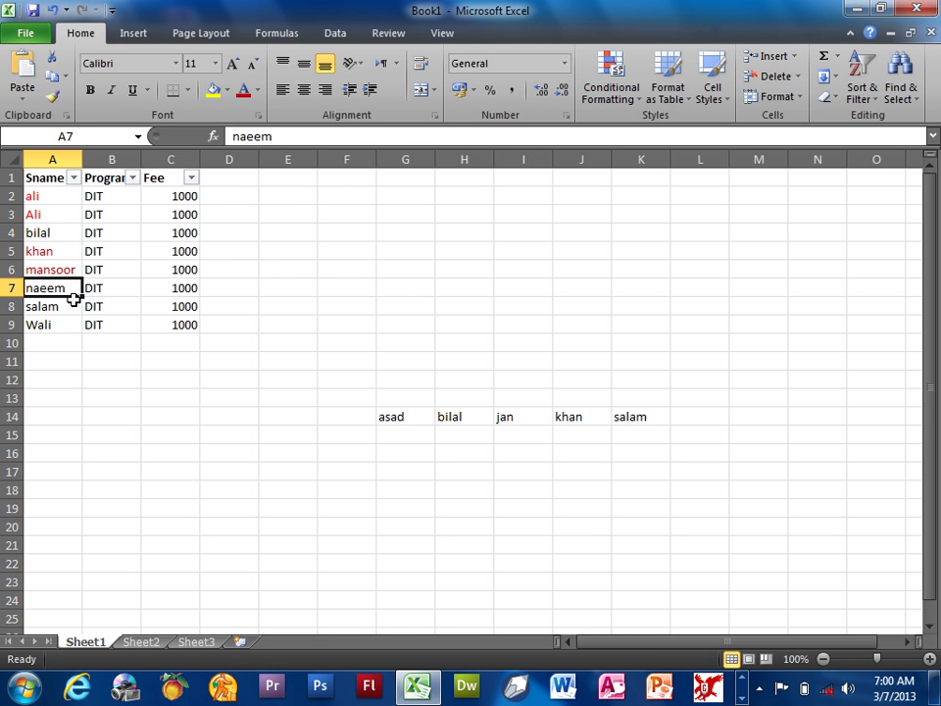
drag(64, 290, 63, 325)
click(256, 89)
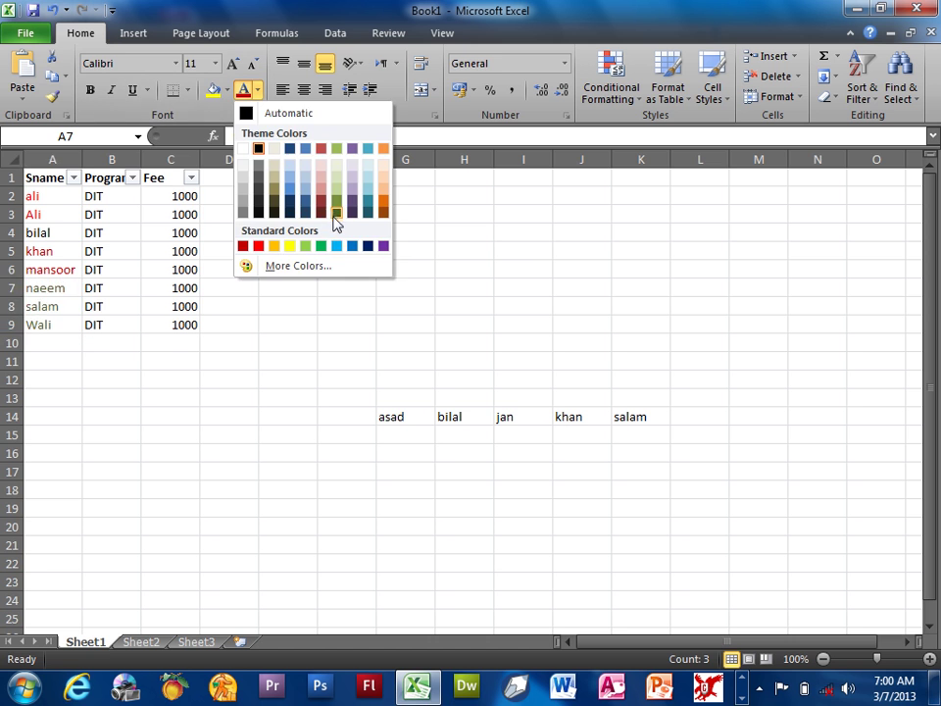
click(335, 246)
click(74, 178)
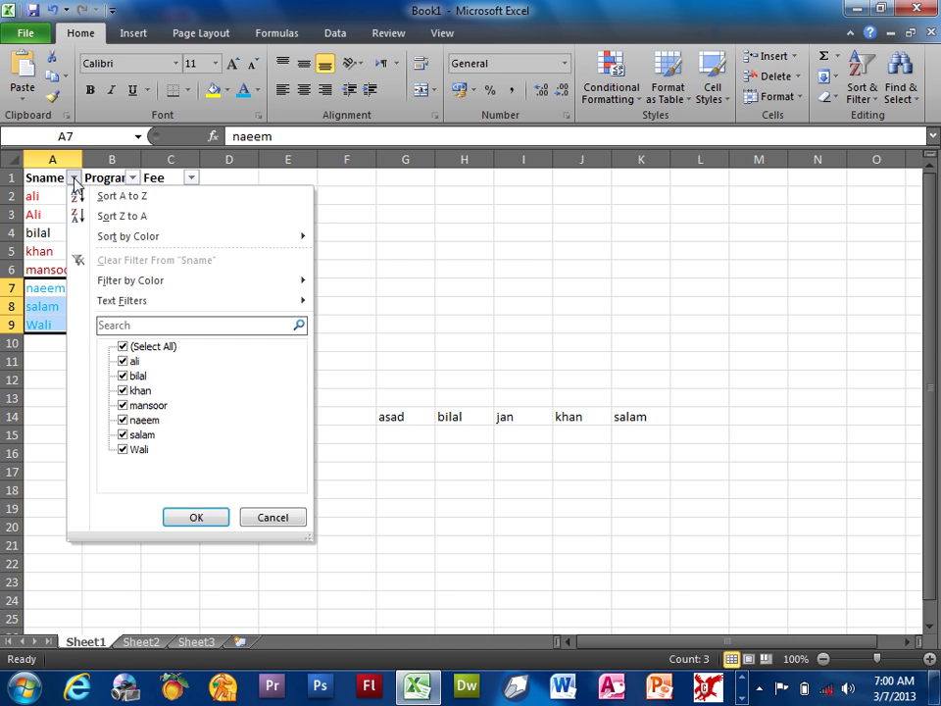
mouse_move(130, 280)
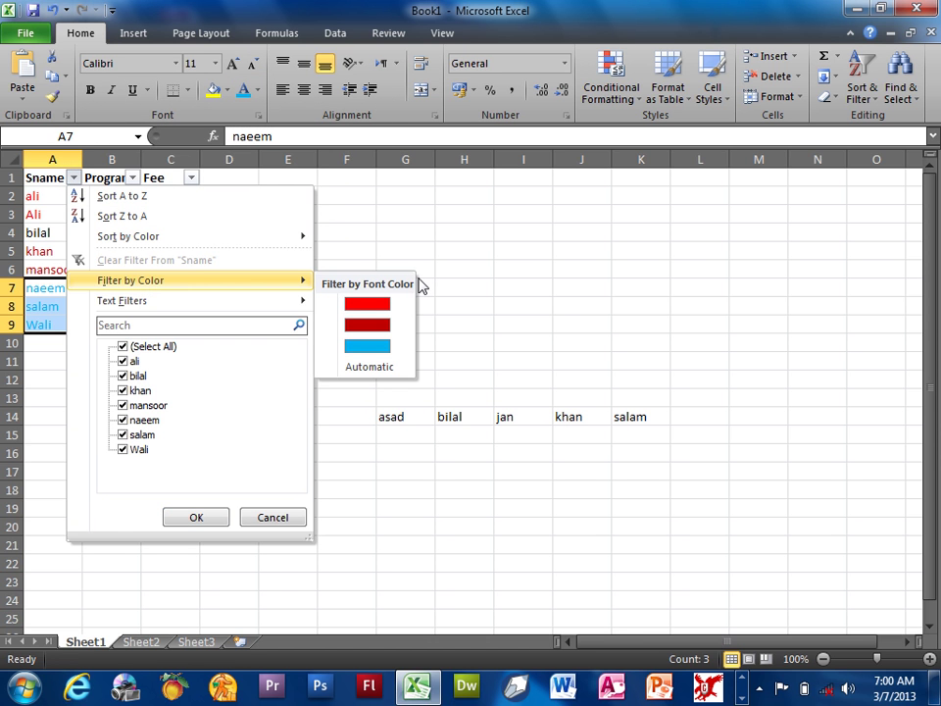
- Filter Sname by light blue font colour, then clear the Sname filter
click(378, 350)
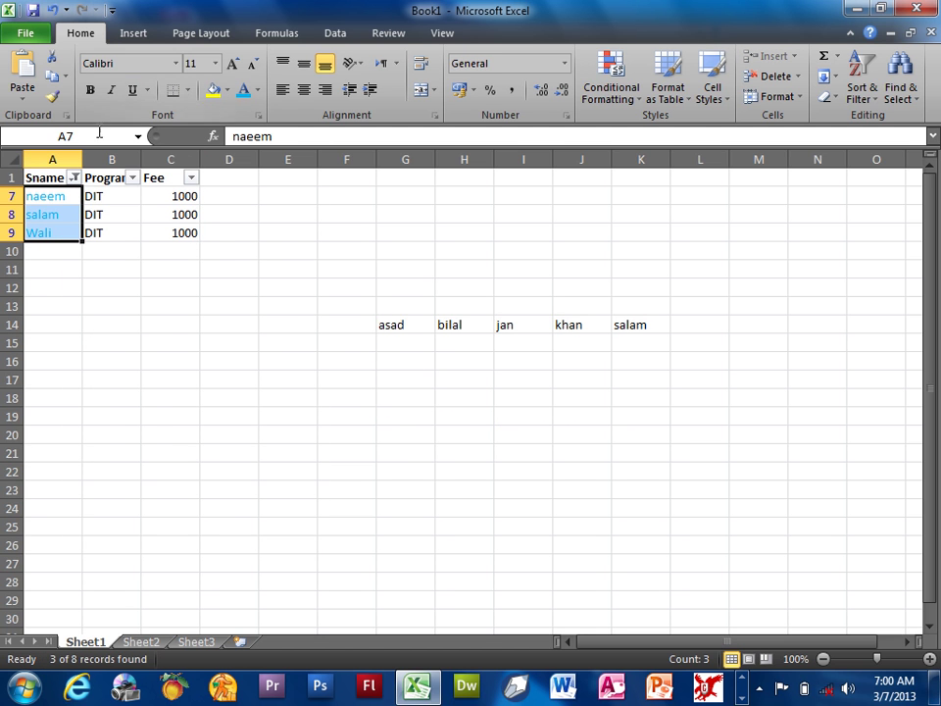
click(74, 177)
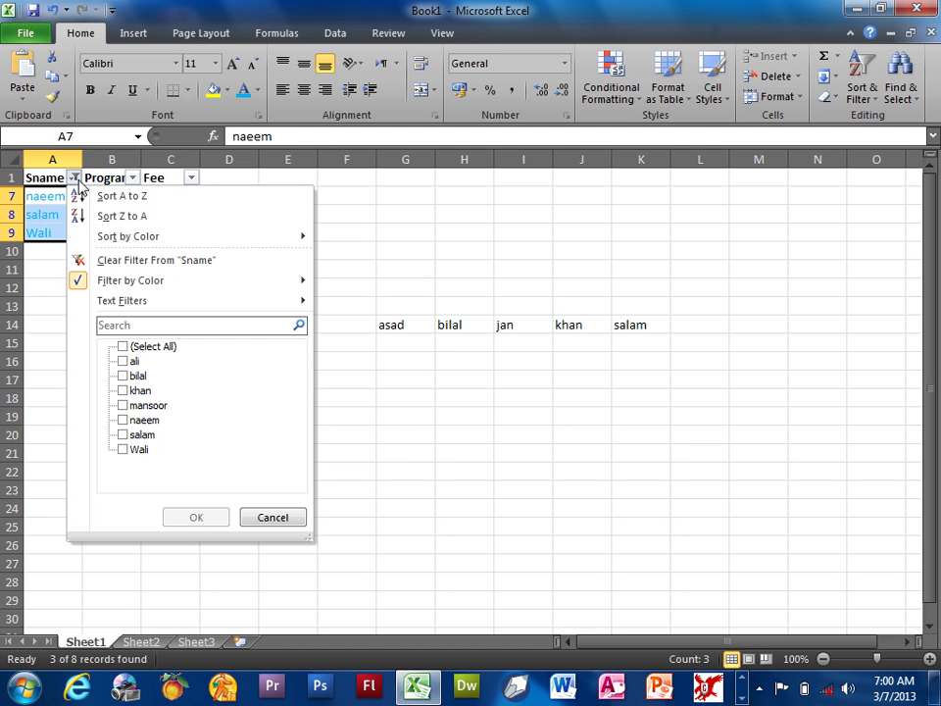
click(86, 260)
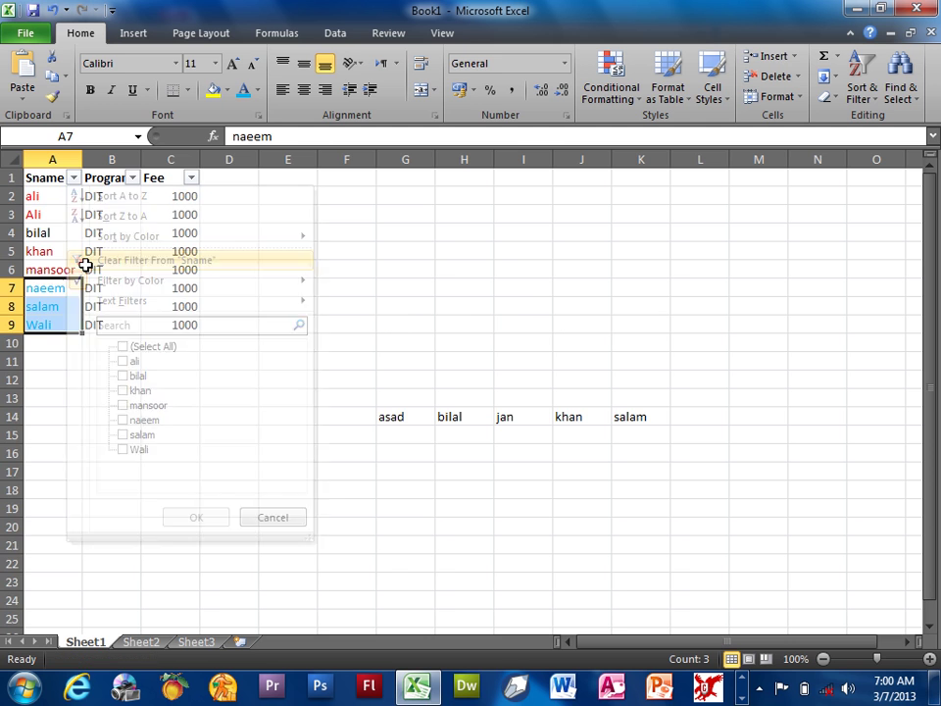
- Sort the Sname column by red font colour so ali and Ali come first
click(74, 179)
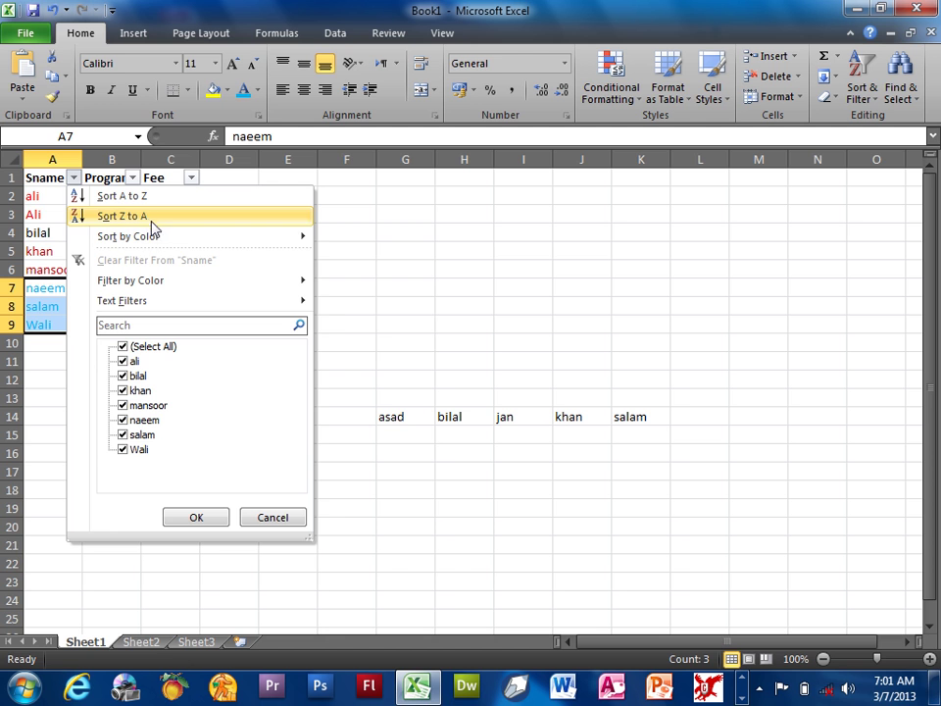
click(373, 261)
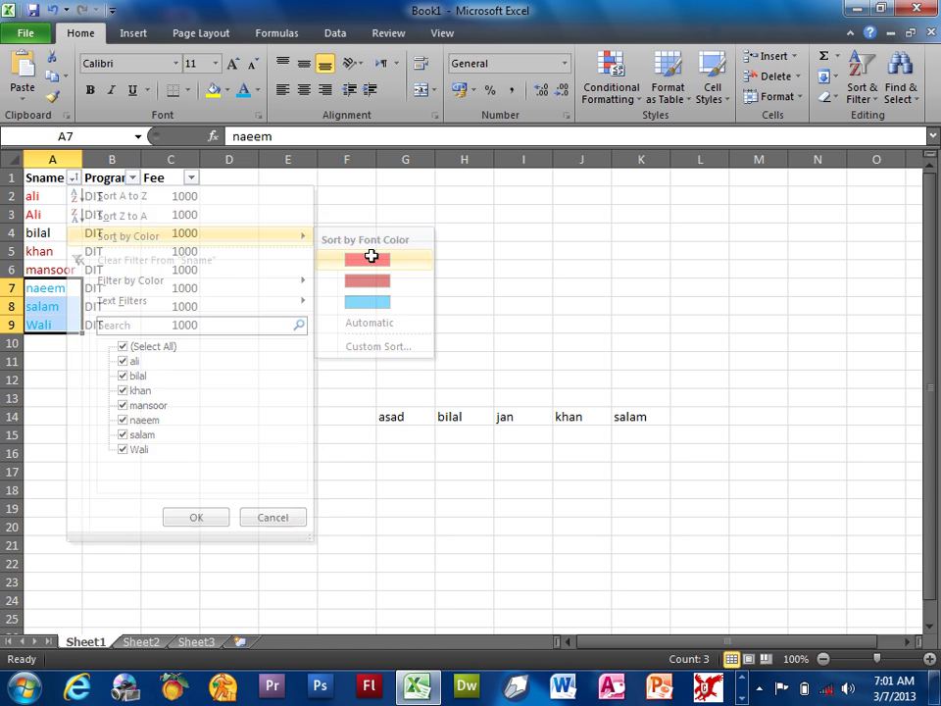
click(73, 177)
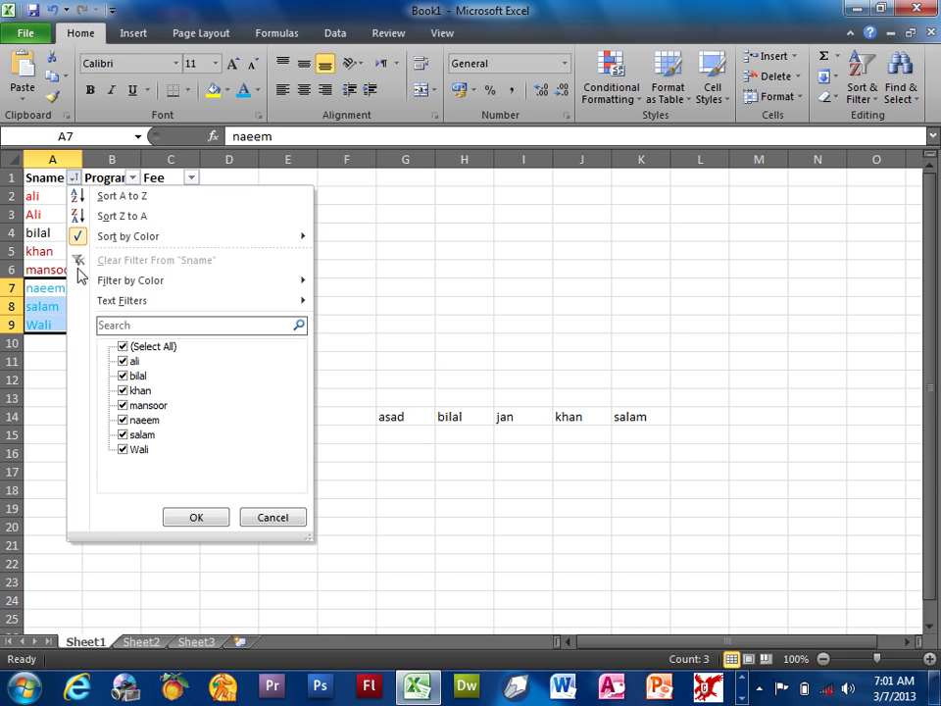
mouse_move(127, 237)
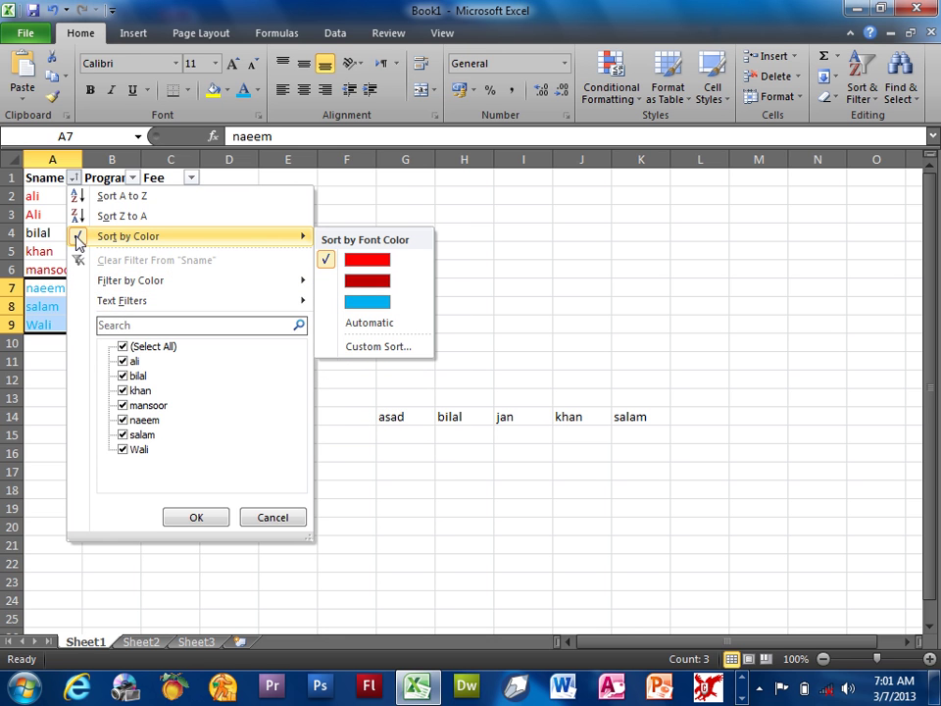
click(93, 195)
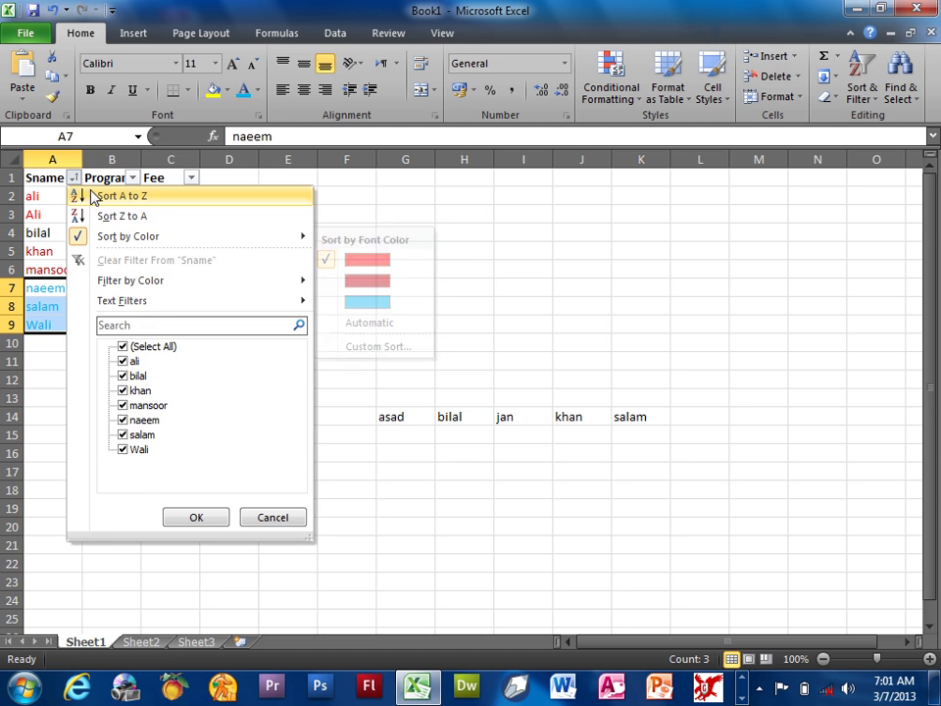
- Clear the sort and switch filtering off for the student table
click(860, 86)
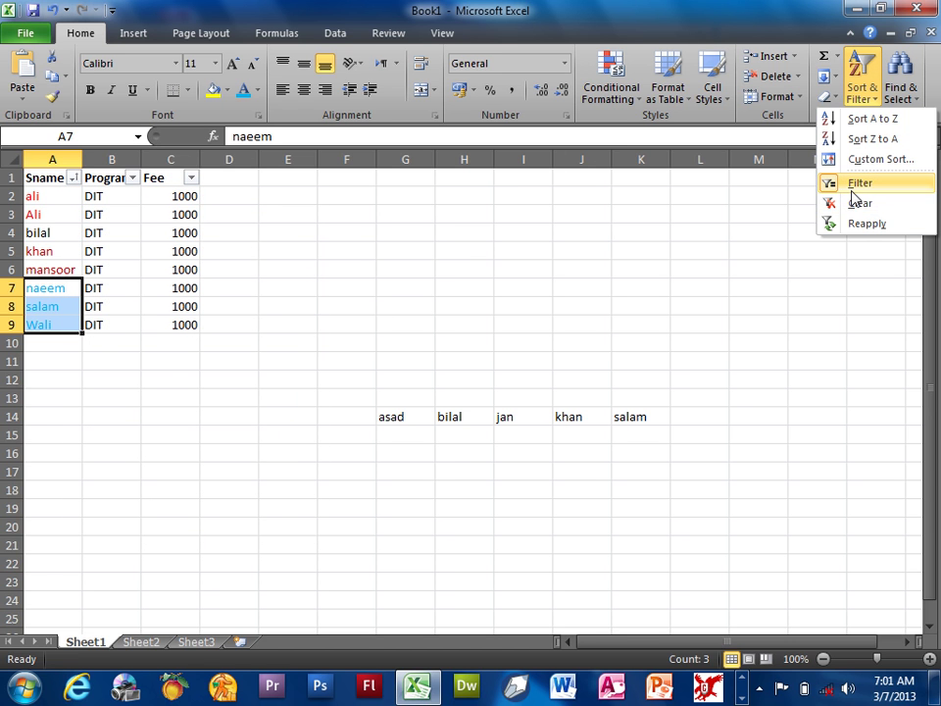
click(841, 204)
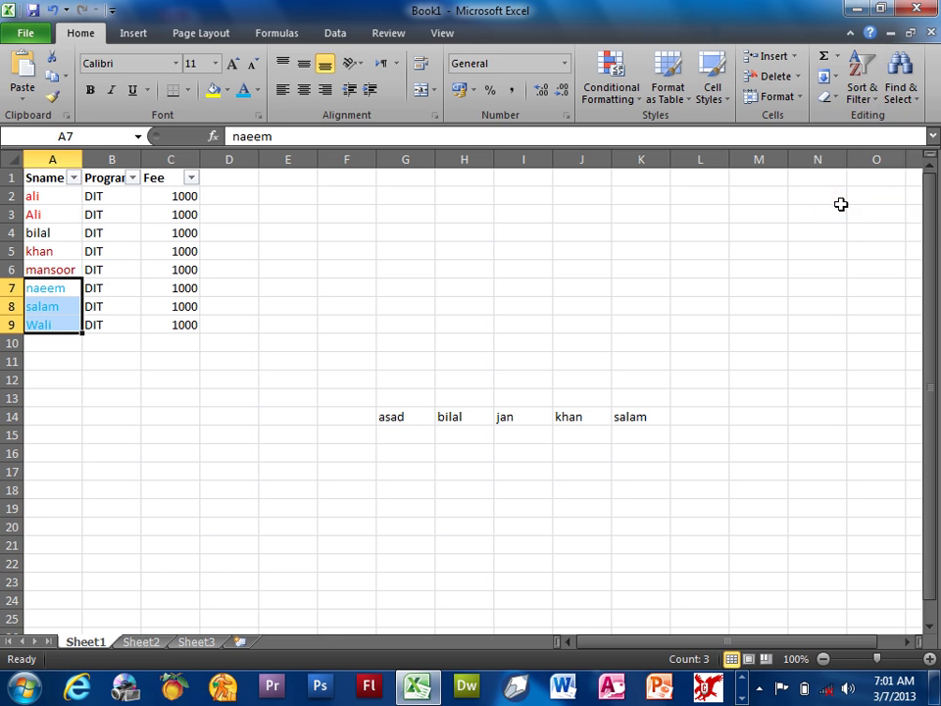
click(860, 80)
click(830, 186)
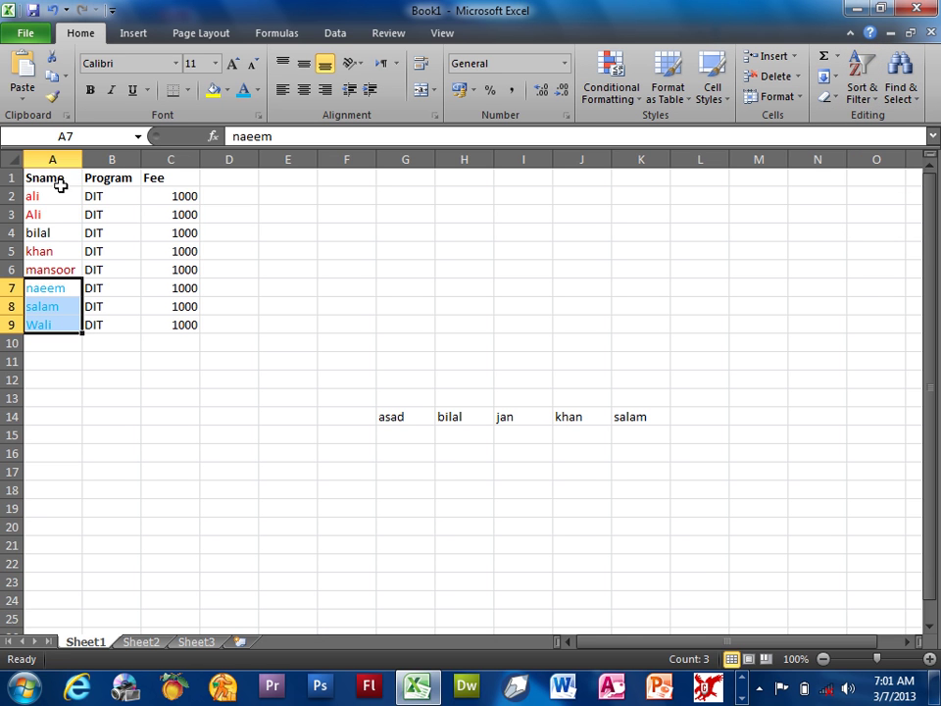
- Clear the formats from the names in A2:A9 so they show plain black
drag(49, 196, 56, 319)
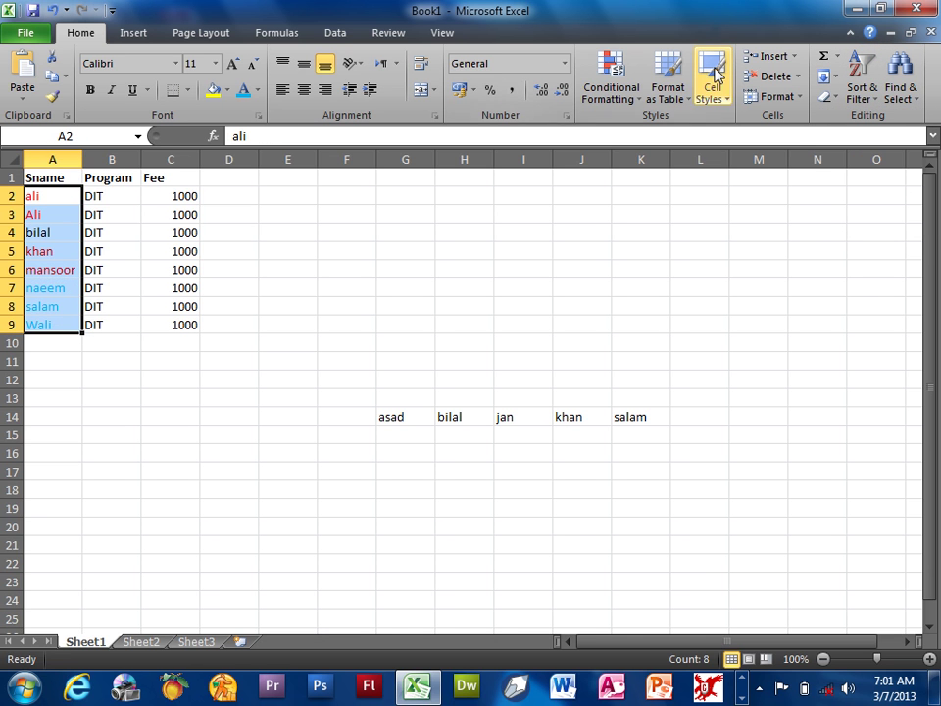
click(826, 98)
click(848, 139)
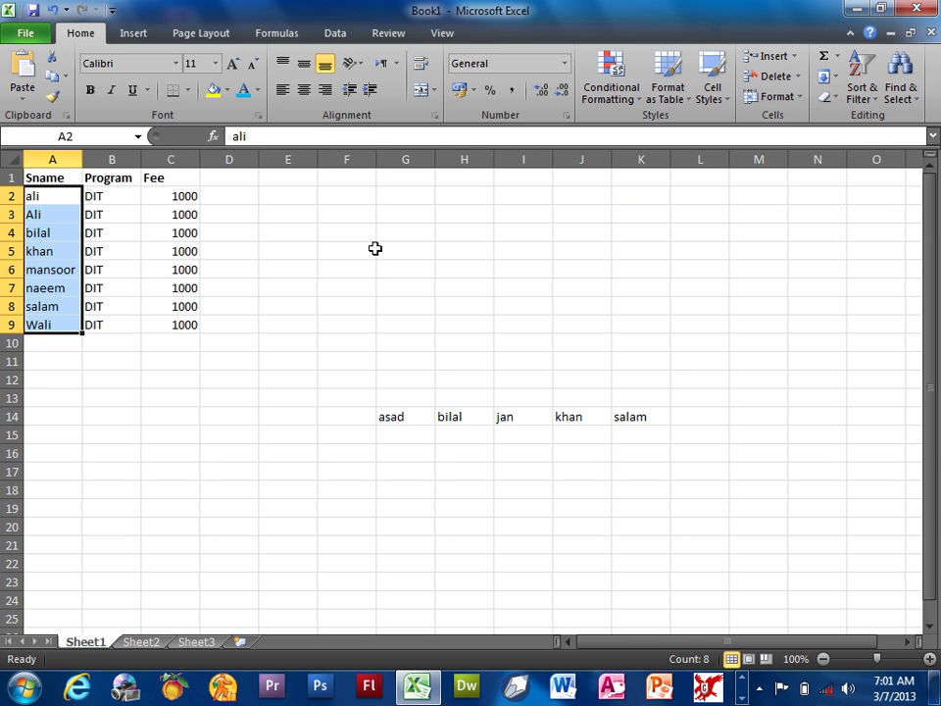
click(371, 250)
click(861, 90)
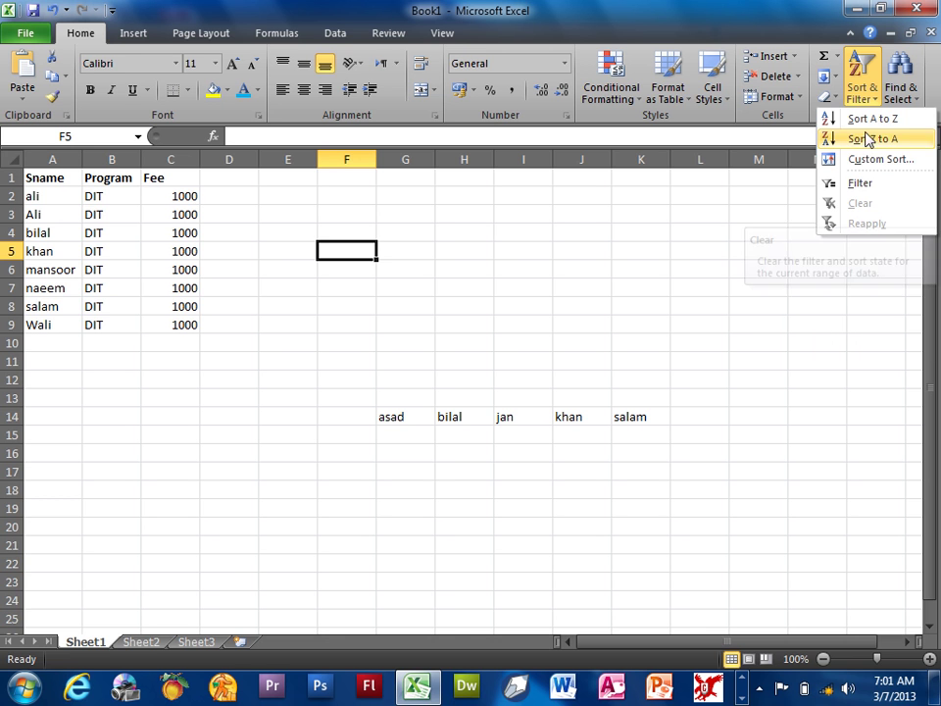
click(903, 98)
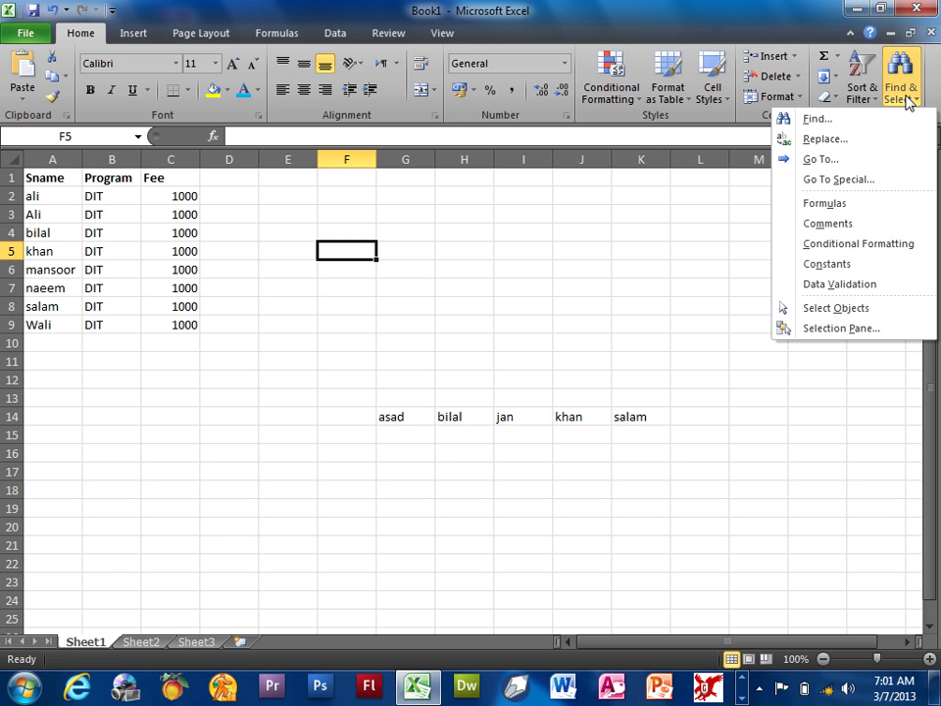
- Find DIT, stepping through matches down to B8, and expand the Options >> panel
click(816, 119)
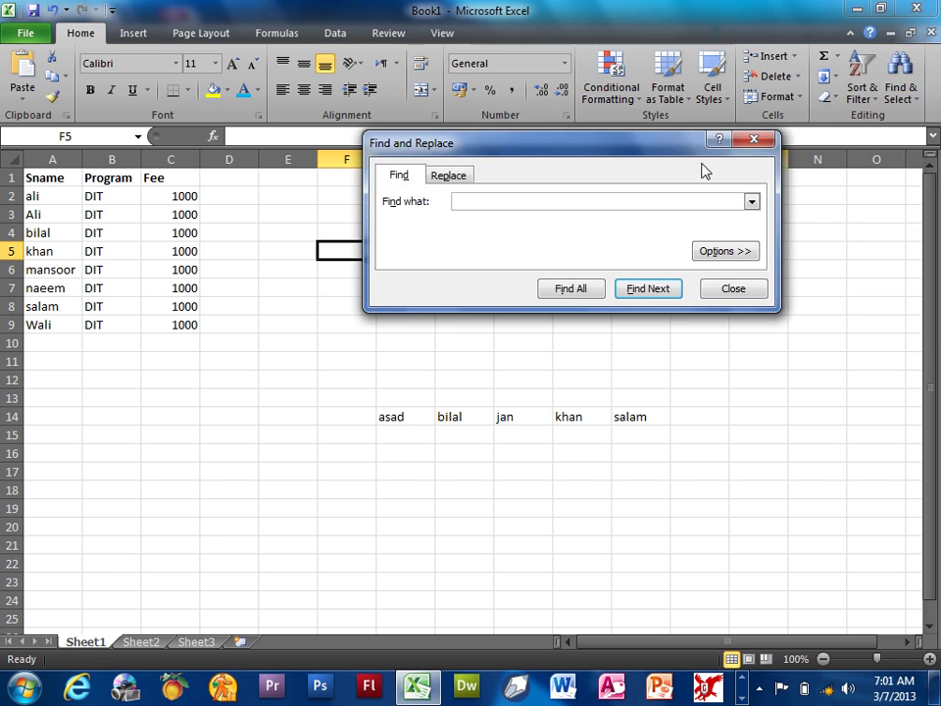
drag(608, 149, 641, 233)
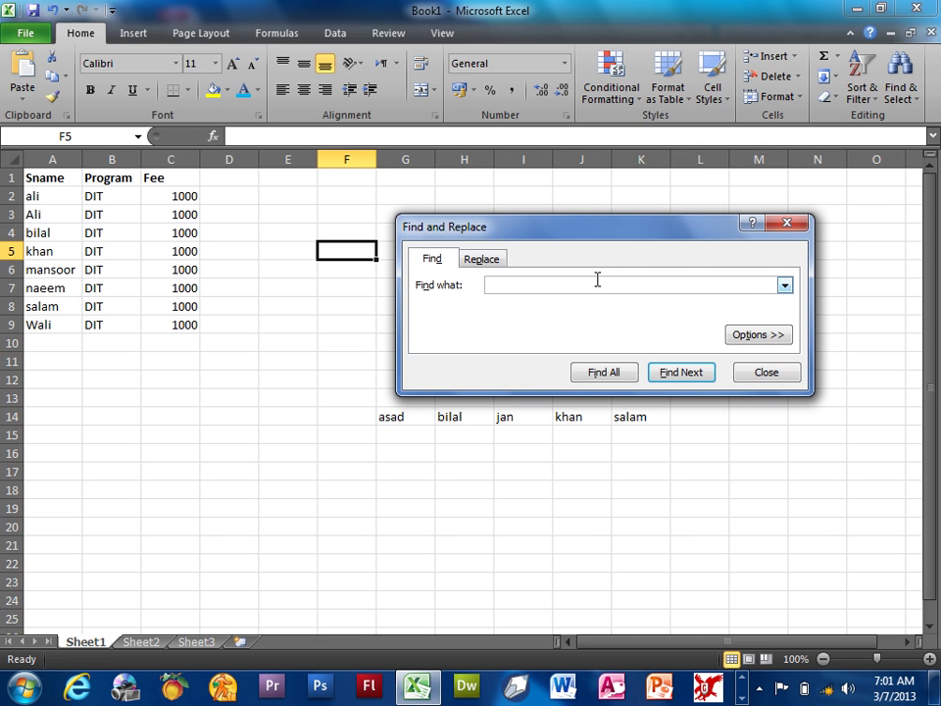
click(682, 378)
click(682, 379)
click(683, 378)
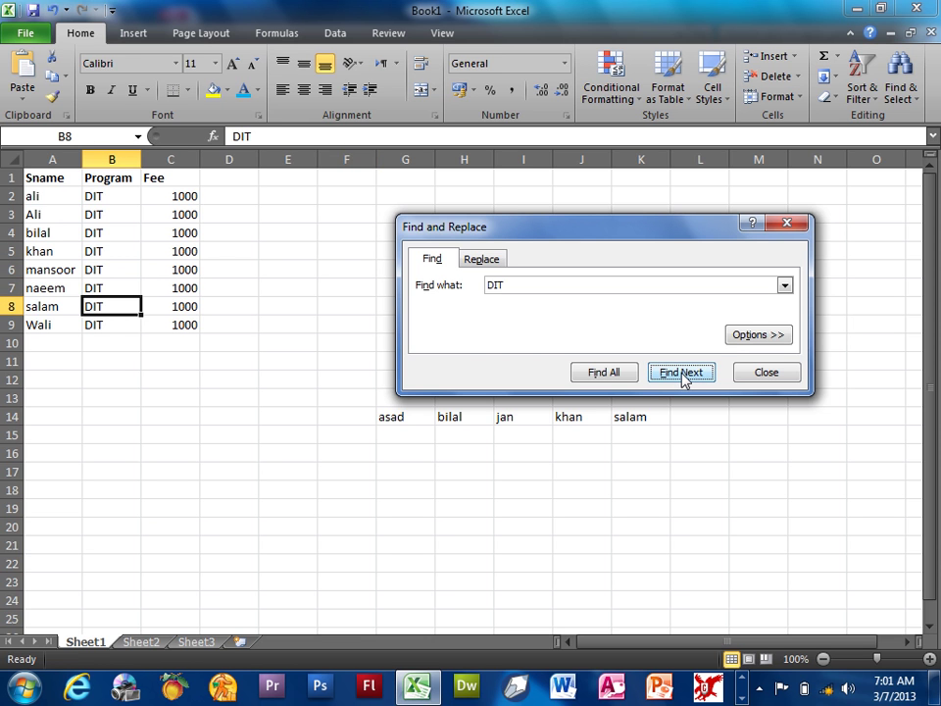
click(751, 332)
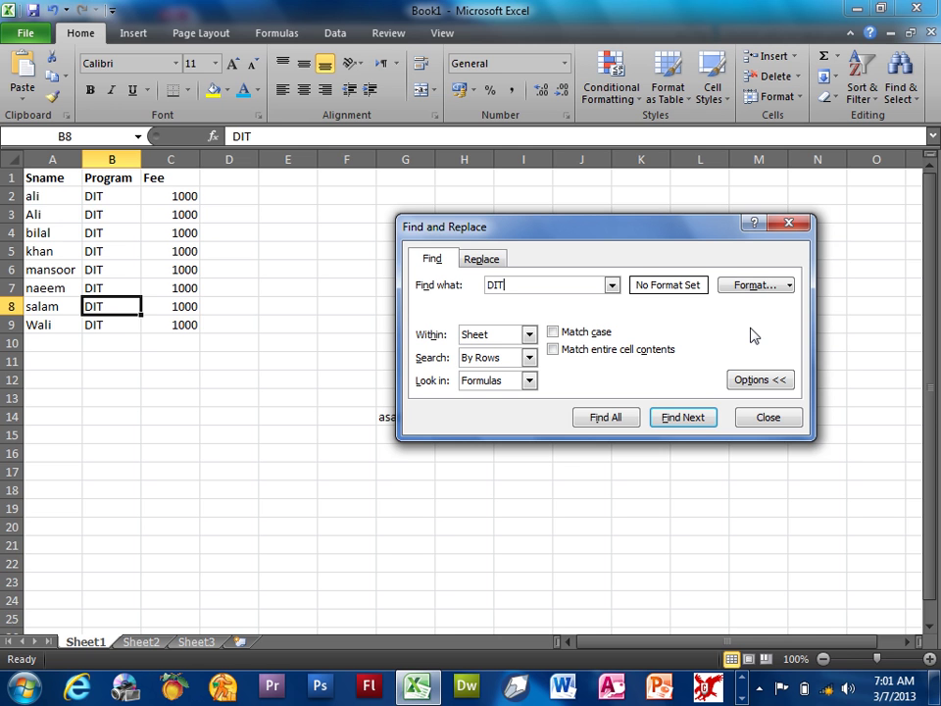
click(116, 232)
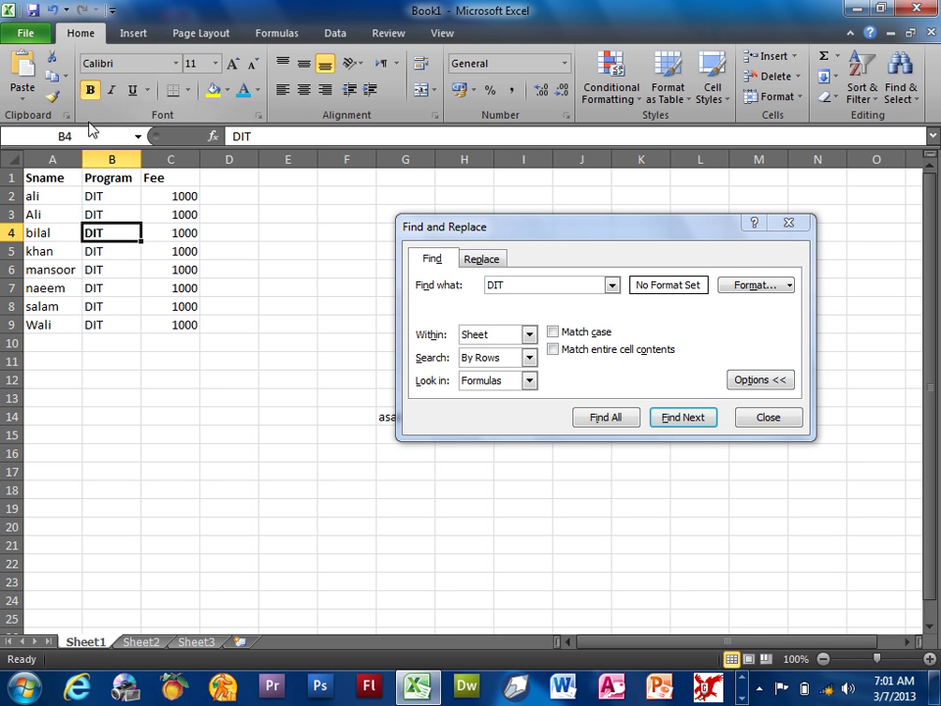
- Make the DIT entries in B9, B2 and B7 bold
click(94, 323)
click(91, 89)
click(103, 196)
click(91, 90)
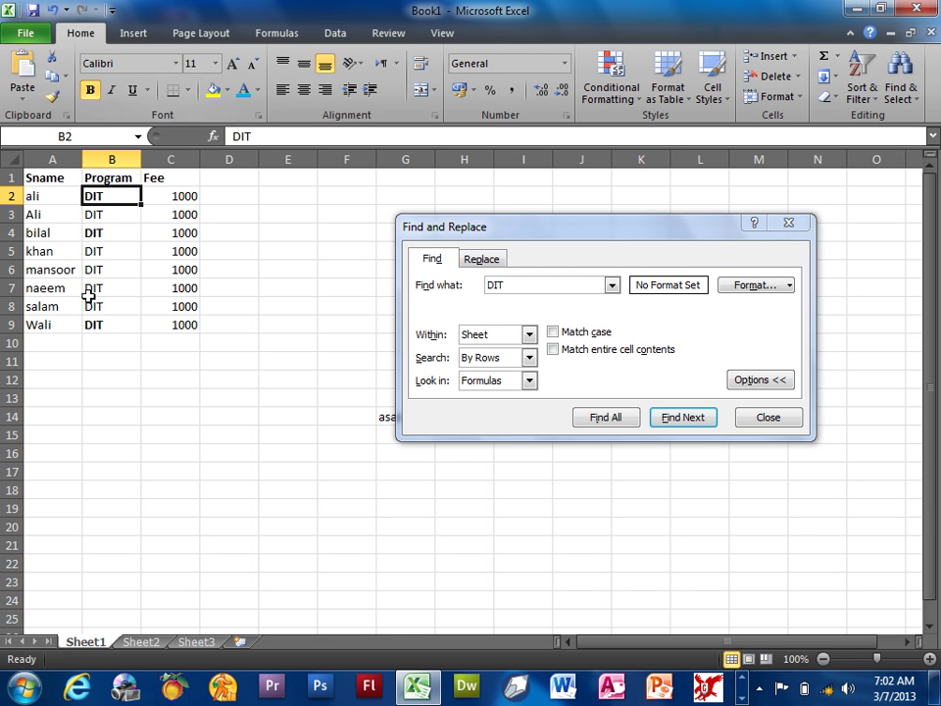
click(94, 251)
click(98, 287)
click(91, 89)
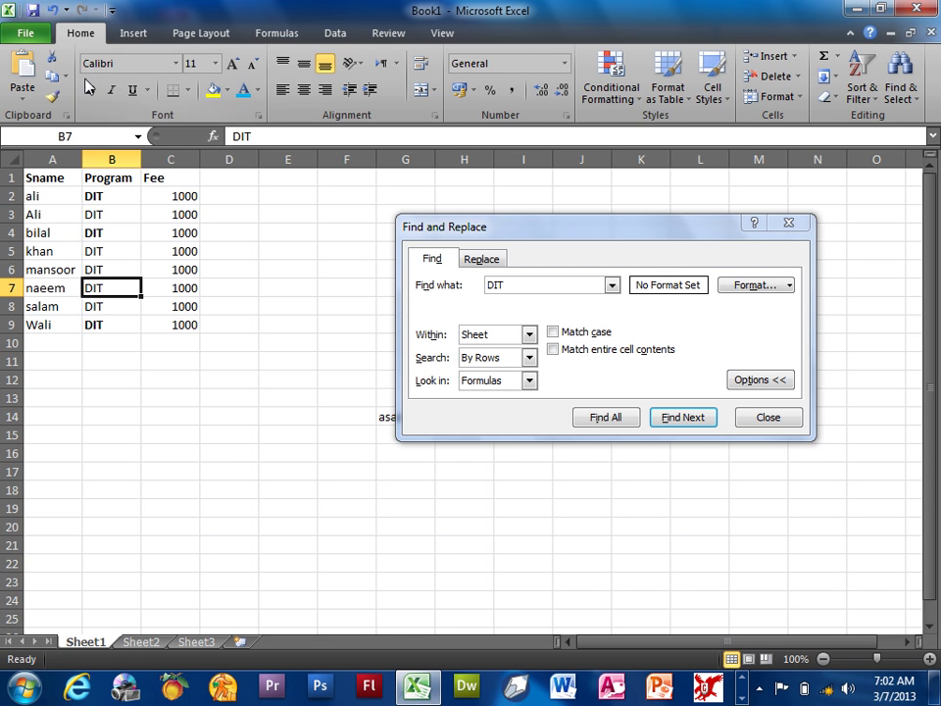
- Step through every DIT match with Find Next
click(673, 428)
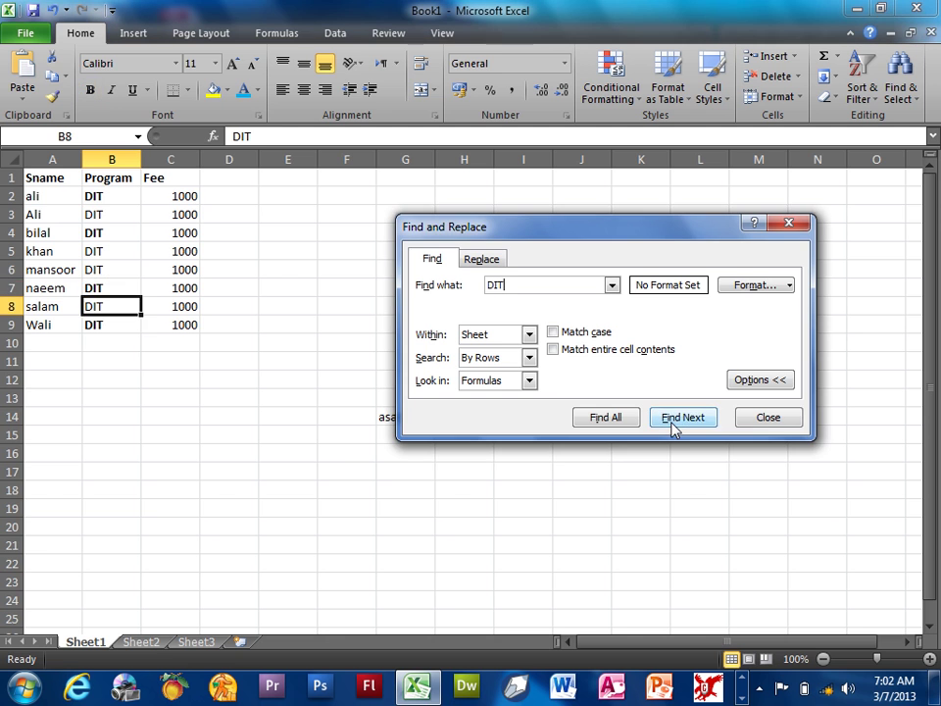
click(674, 428)
click(673, 429)
click(673, 428)
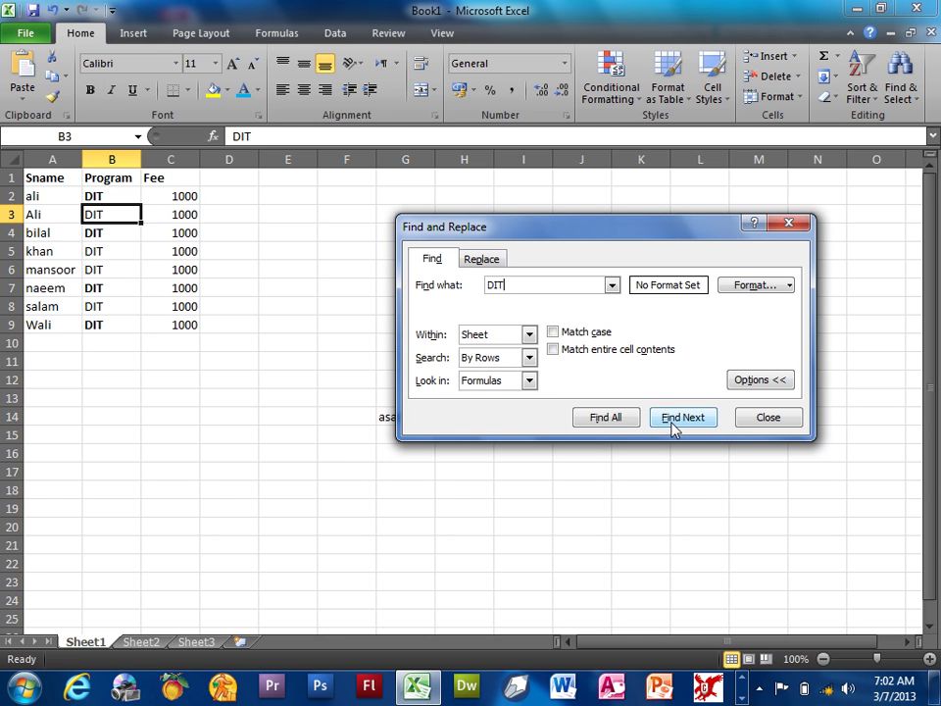
click(673, 425)
click(673, 424)
click(672, 424)
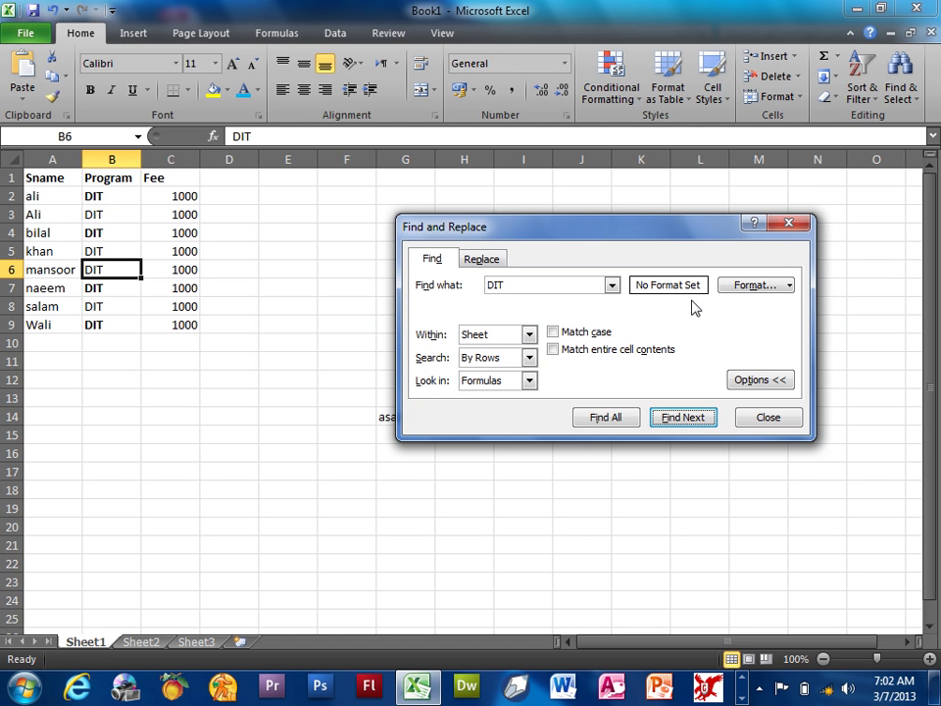
- Restrict the DIT search to Bold font format and step through the bold matches
click(738, 291)
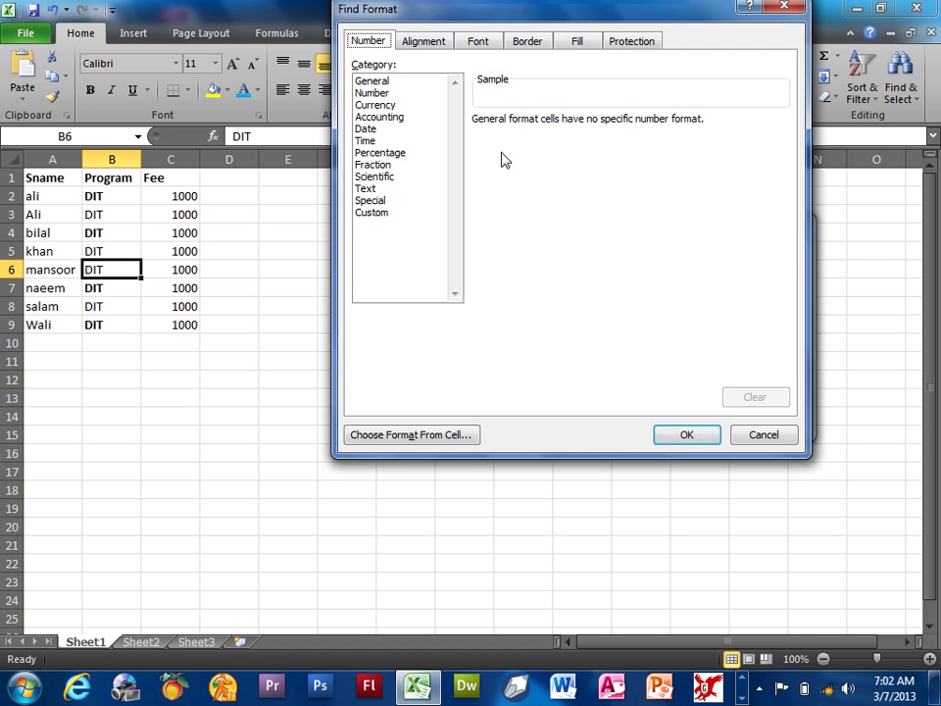
click(489, 42)
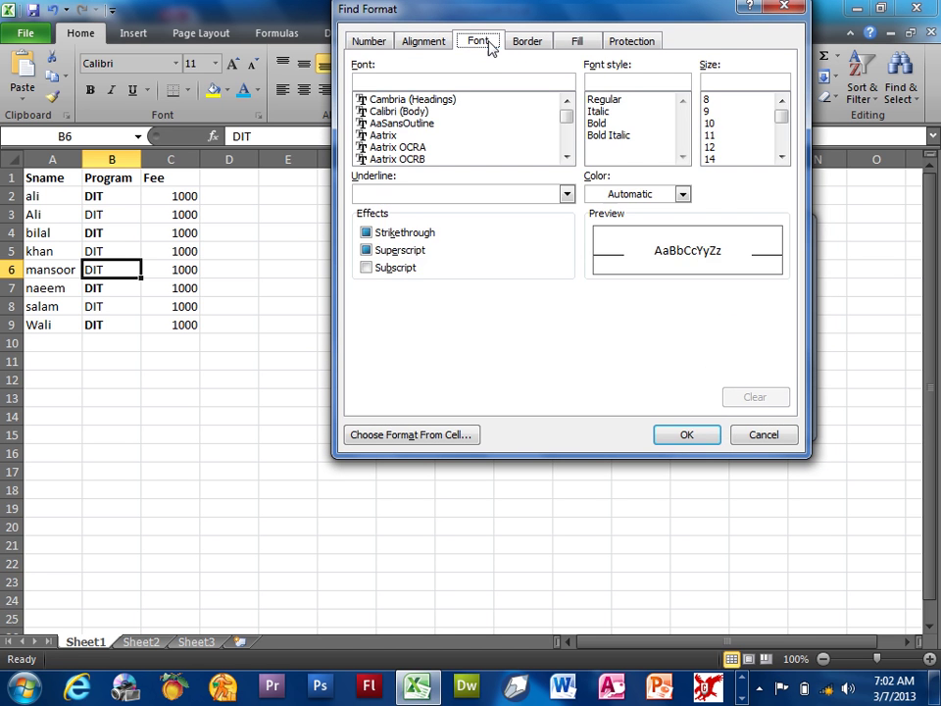
click(630, 122)
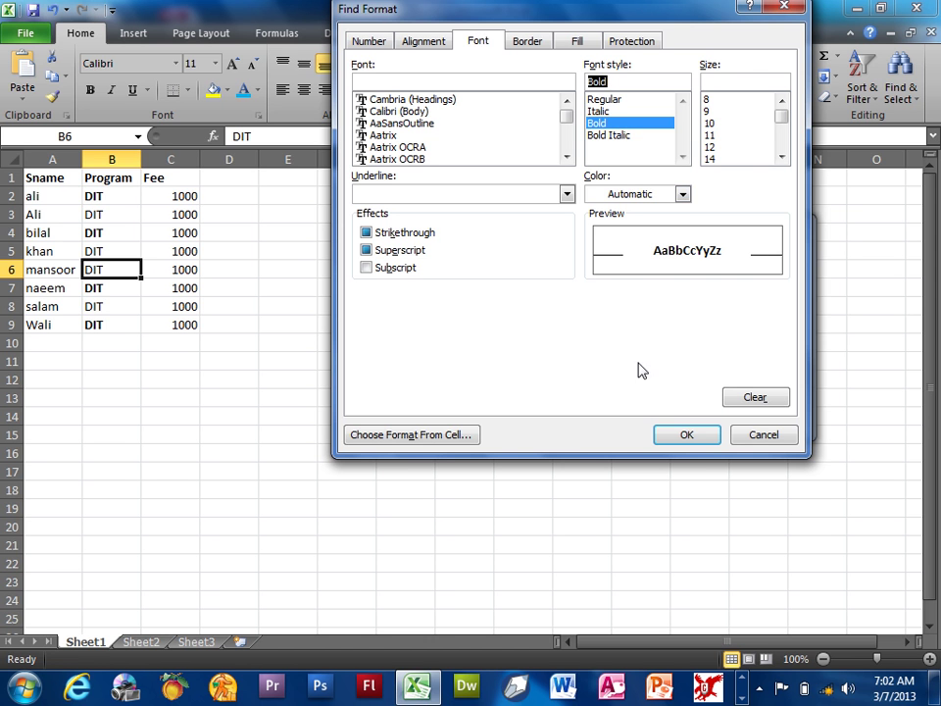
click(676, 436)
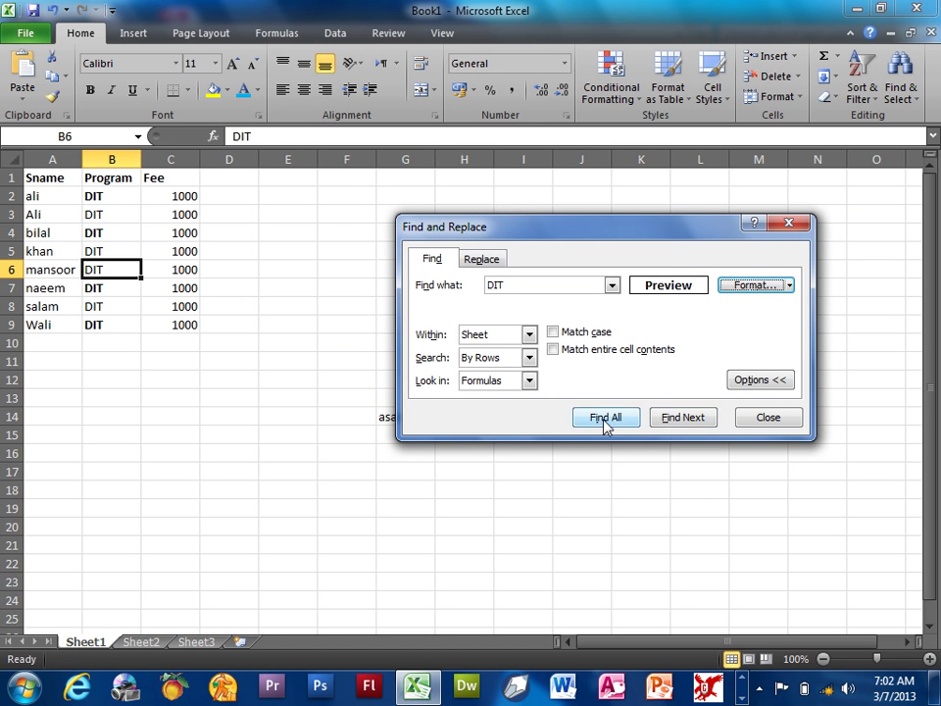
click(672, 419)
click(673, 420)
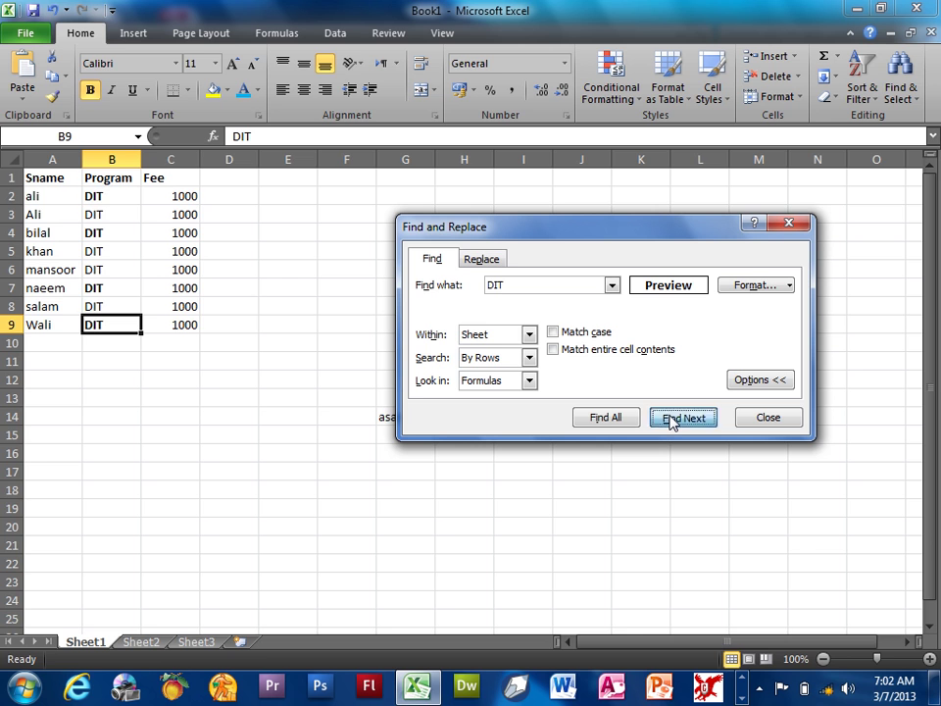
click(672, 419)
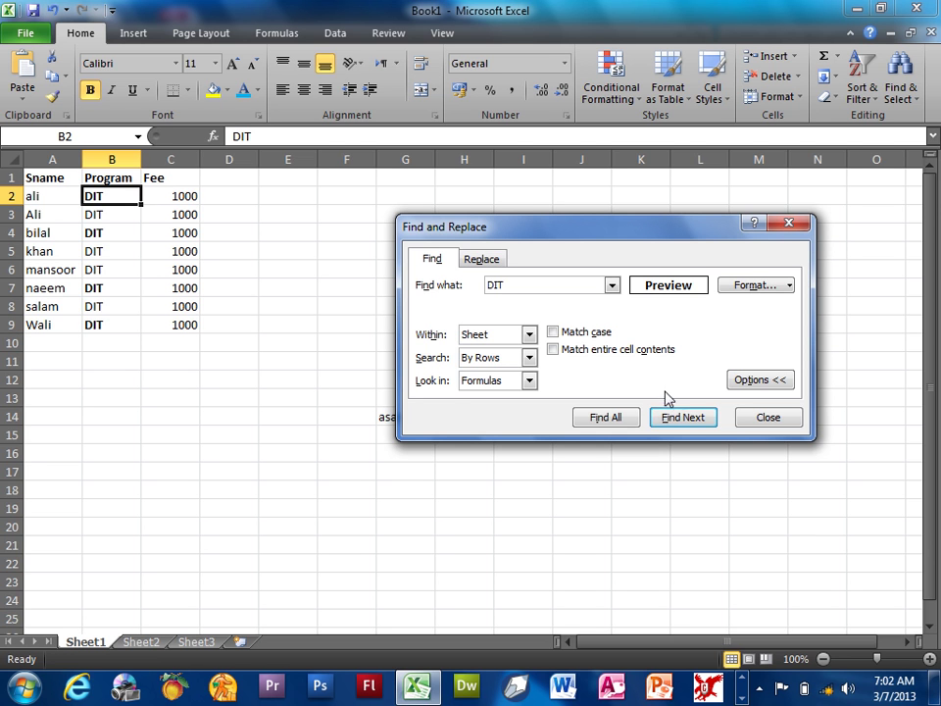
- Change the search format to Regular font and step through the matching DIT entries
click(737, 291)
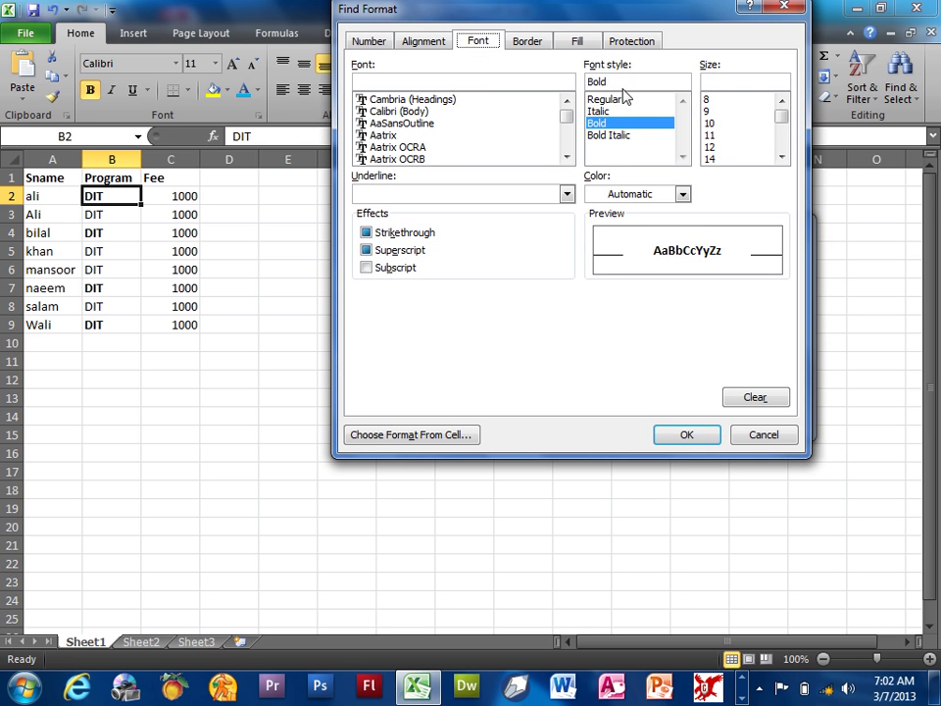
click(622, 99)
click(690, 437)
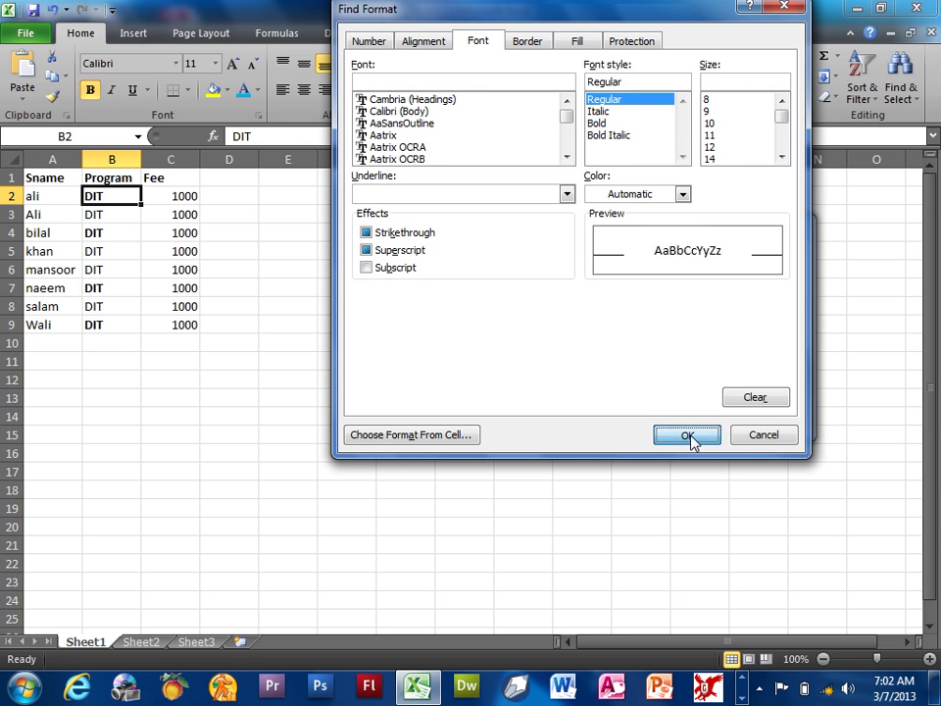
click(683, 417)
click(683, 417)
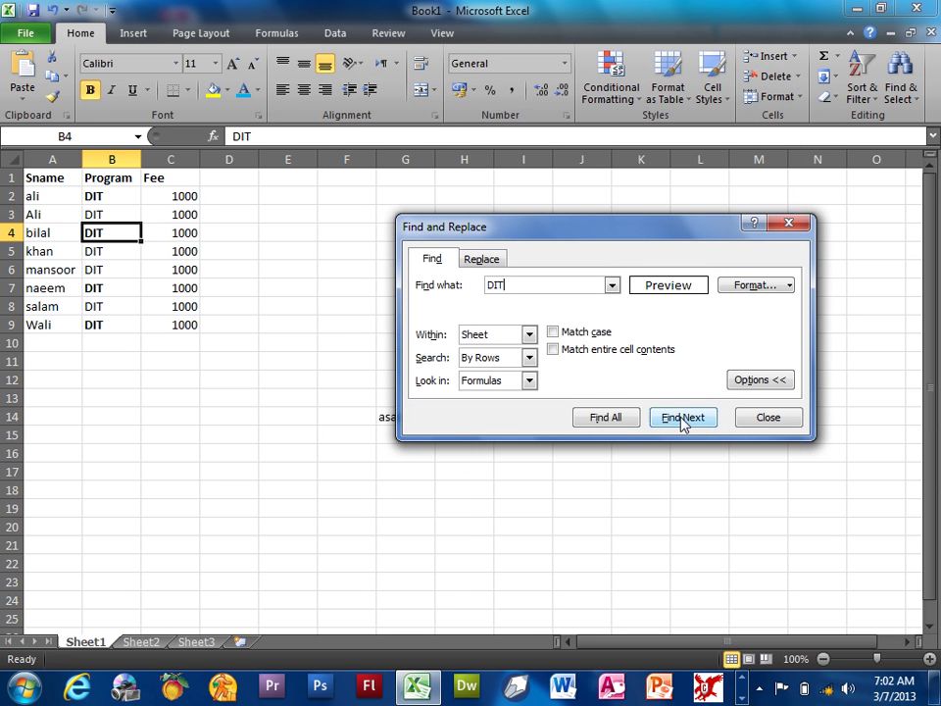
click(684, 417)
click(683, 418)
click(683, 417)
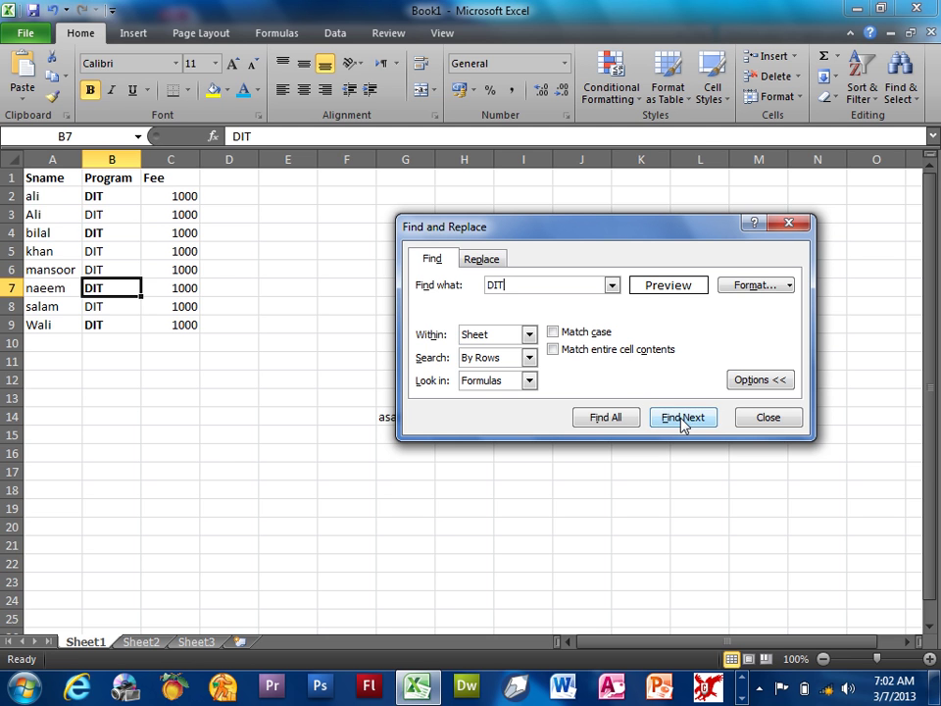
click(683, 417)
click(683, 418)
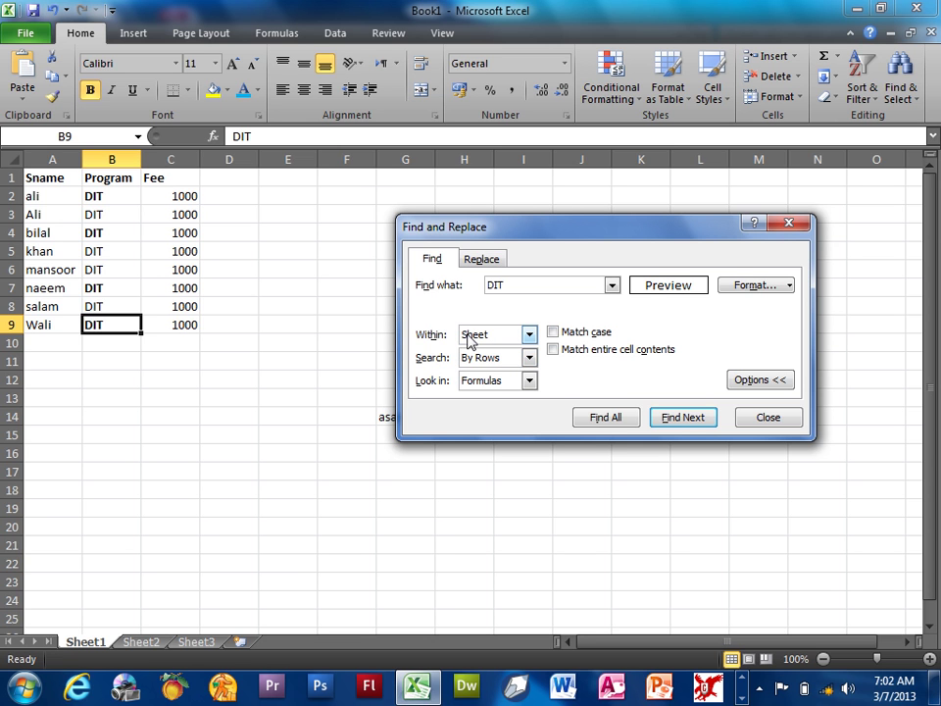
- Search the empty Sheet2 for DIT and dismiss the not-found message
click(143, 642)
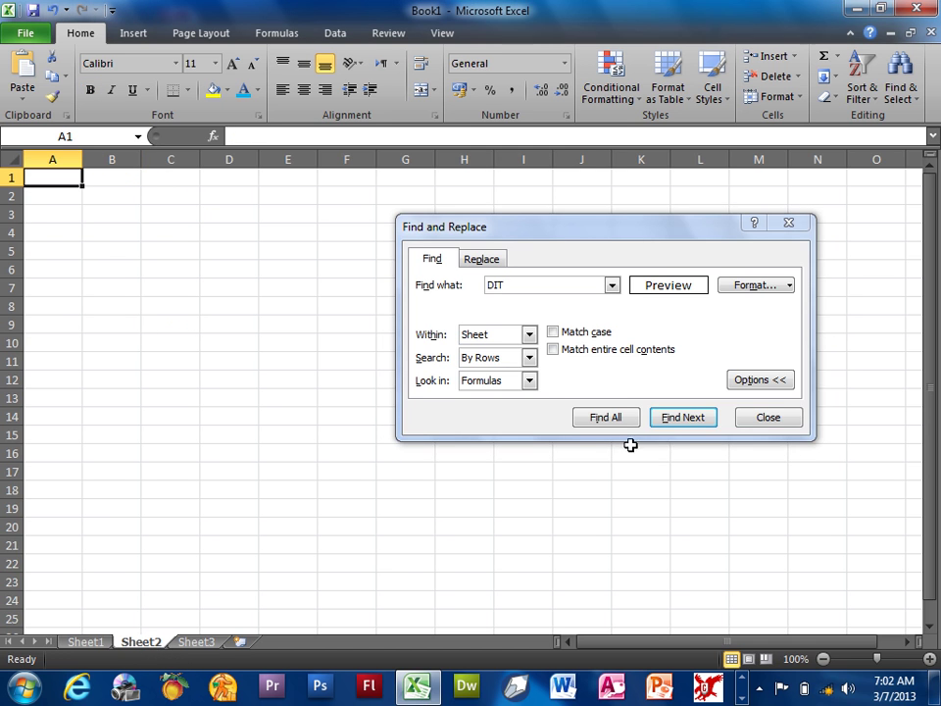
click(682, 421)
click(498, 381)
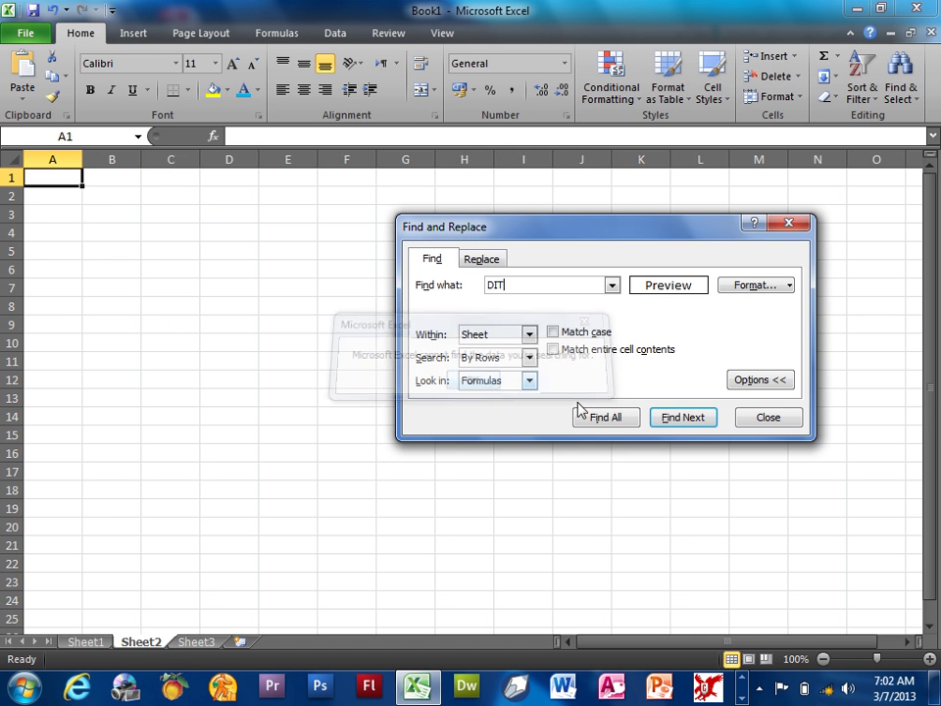
- Set Within to Workbook and find DIT matches back on Sheet1
click(493, 337)
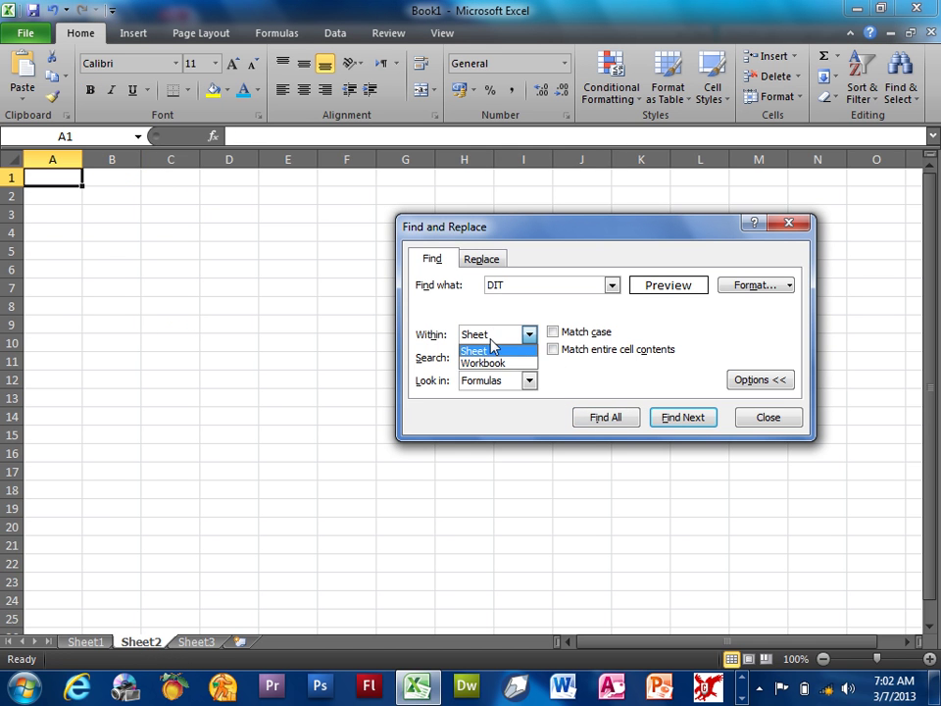
click(493, 364)
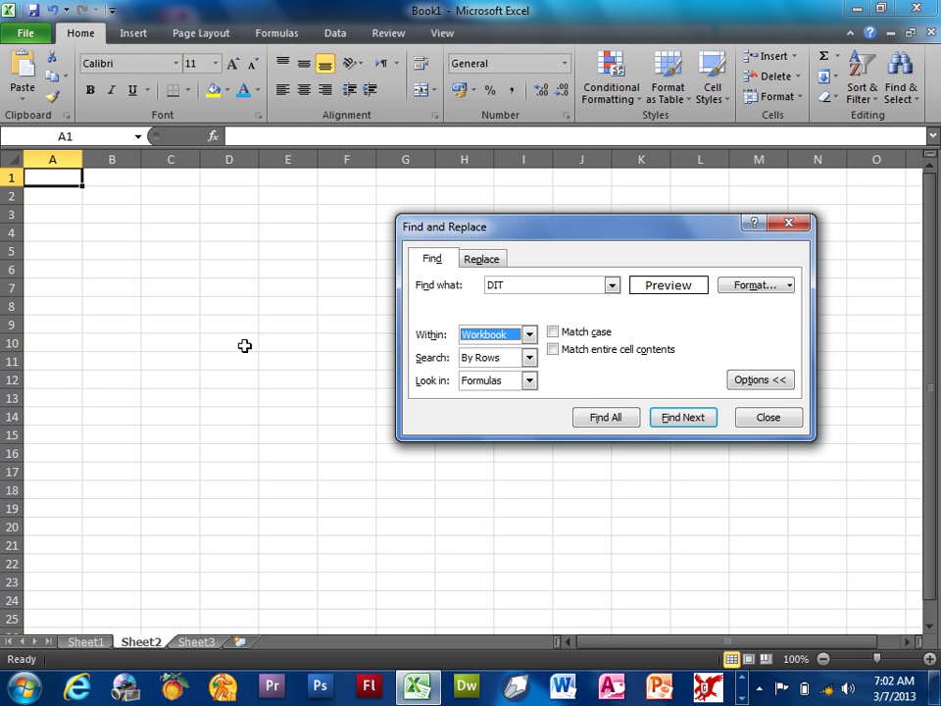
click(685, 417)
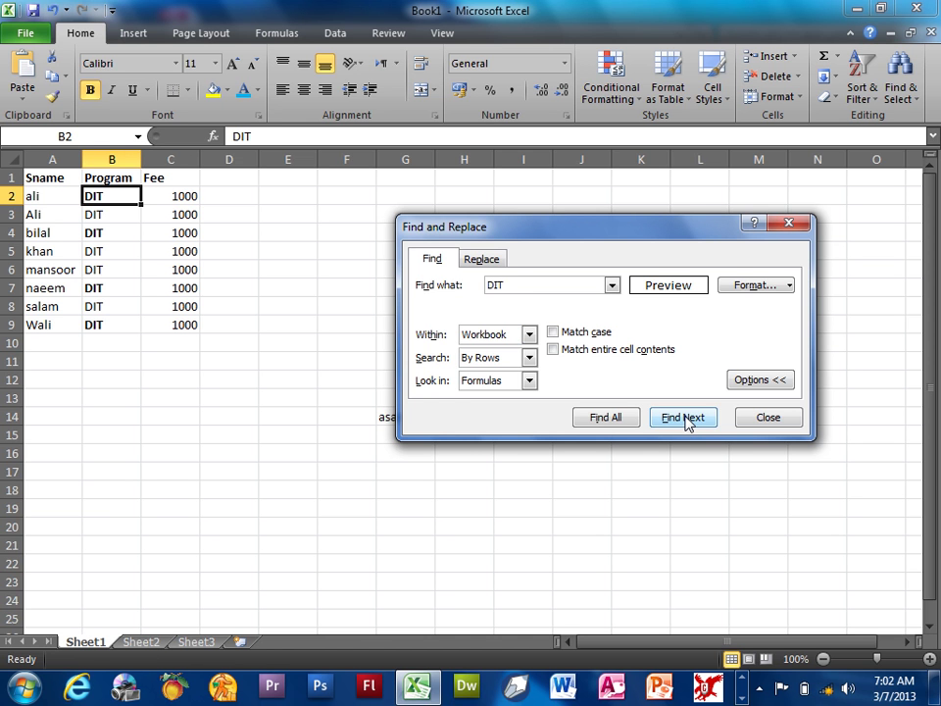
click(685, 417)
click(685, 417)
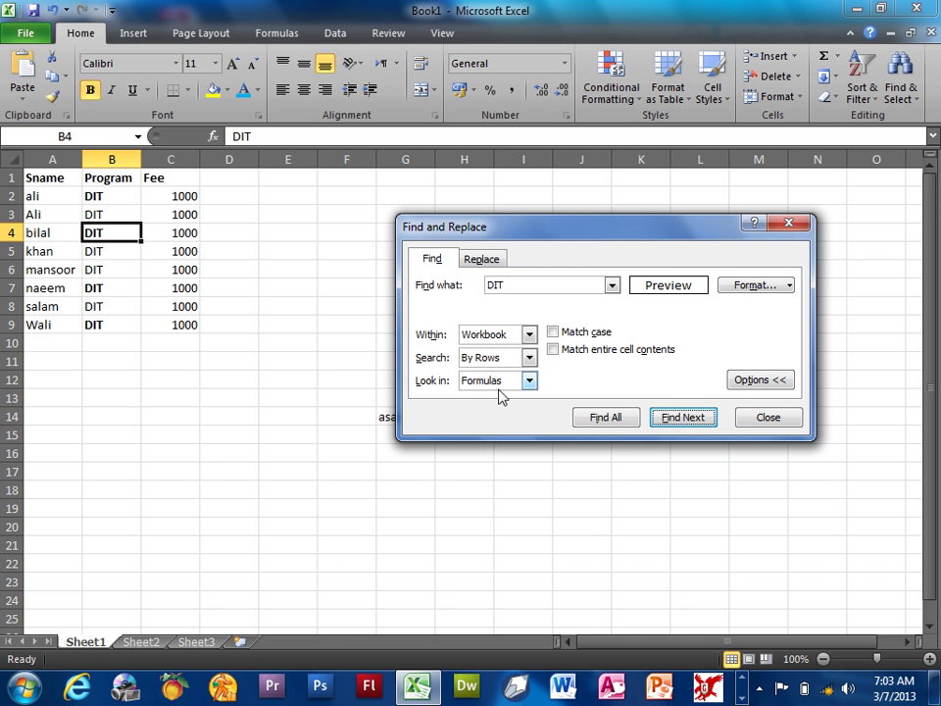
- Fill every cell of F5:K16 with 'asad' using Ctrl+Enter
click(755, 418)
mouse_move(343, 251)
mouse_down()
mouse_move(527, 313)
mouse_move(628, 447)
mouse_up()
text(asad)
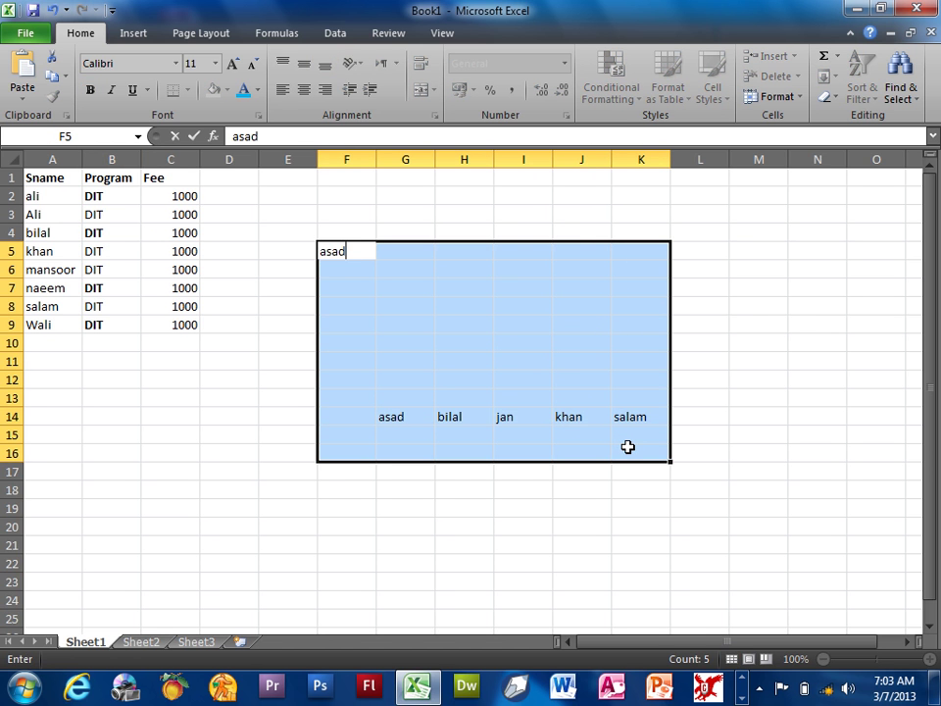
key(ctrl+Return)
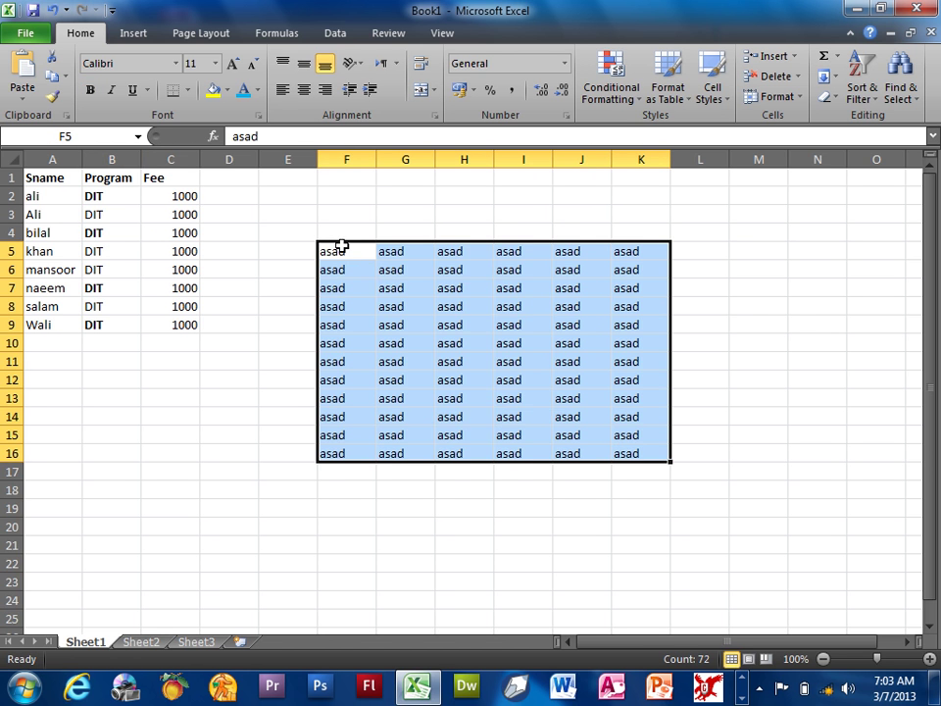
- Select cell F5 in the asad block and reopen Find and Replace with Ctrl+F
drag(342, 247, 348, 446)
drag(354, 252, 630, 259)
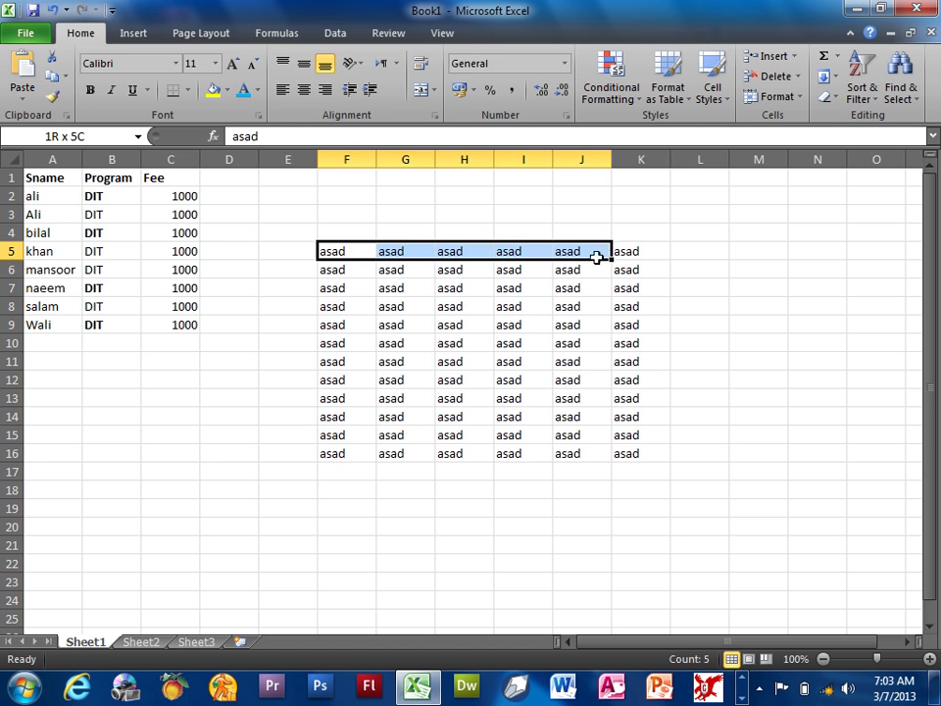
click(343, 252)
key(ctrl+f)
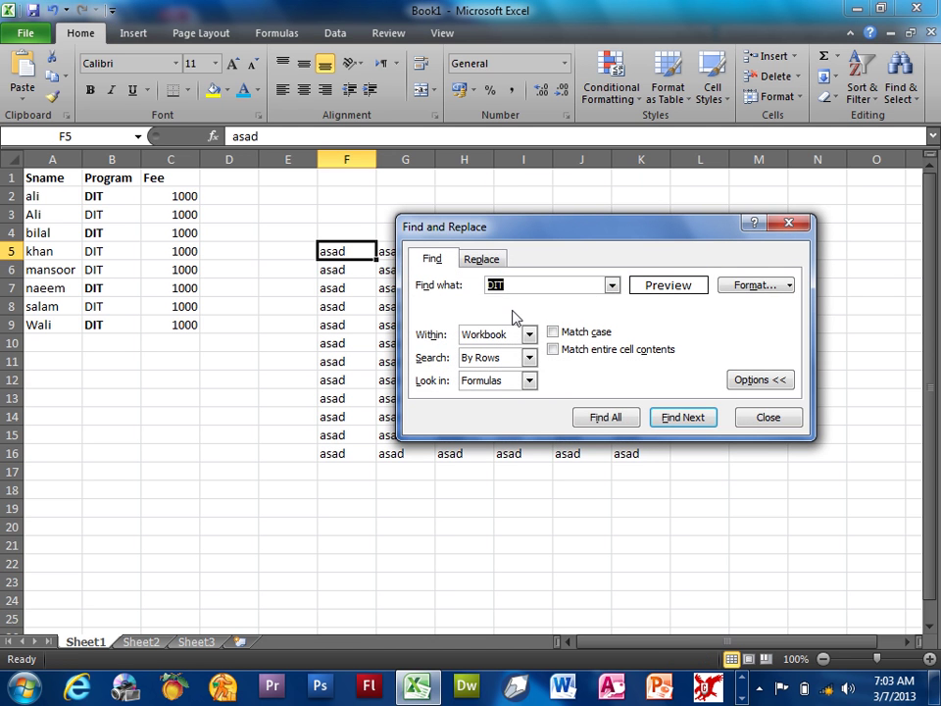
- Move the Find dialog off the asad block and step through several asad matches
text(asad)
drag(530, 228, 608, 76)
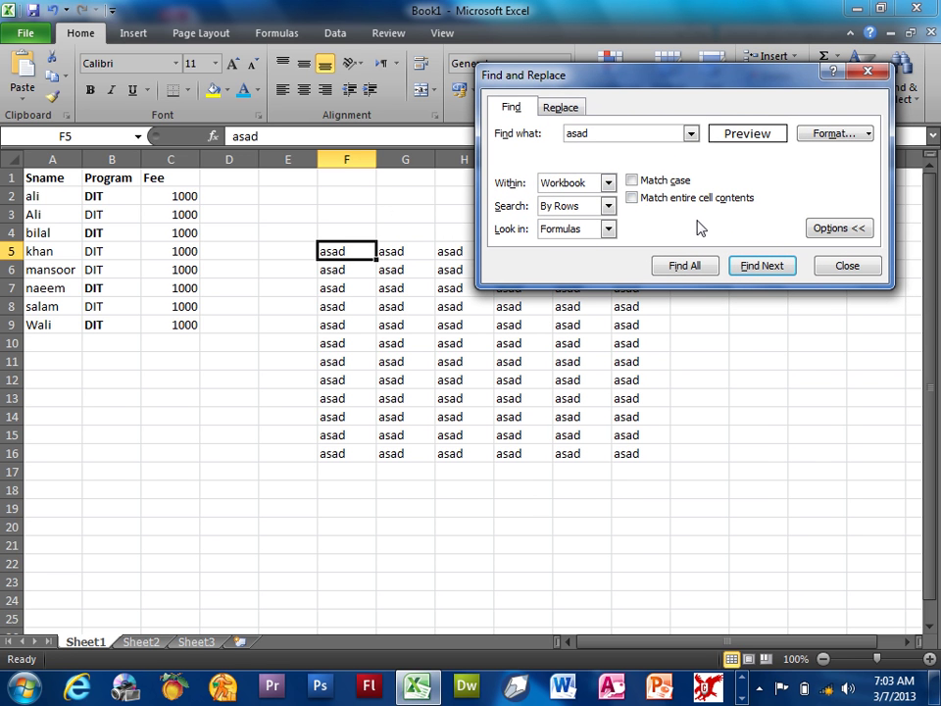
click(760, 266)
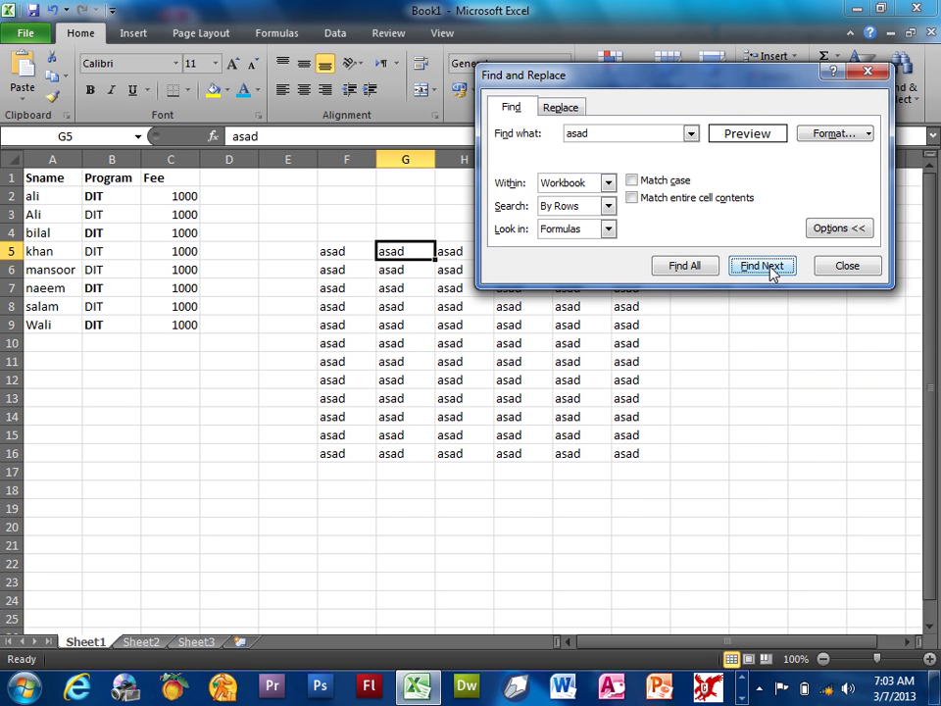
click(761, 265)
click(790, 215)
click(792, 217)
click(789, 217)
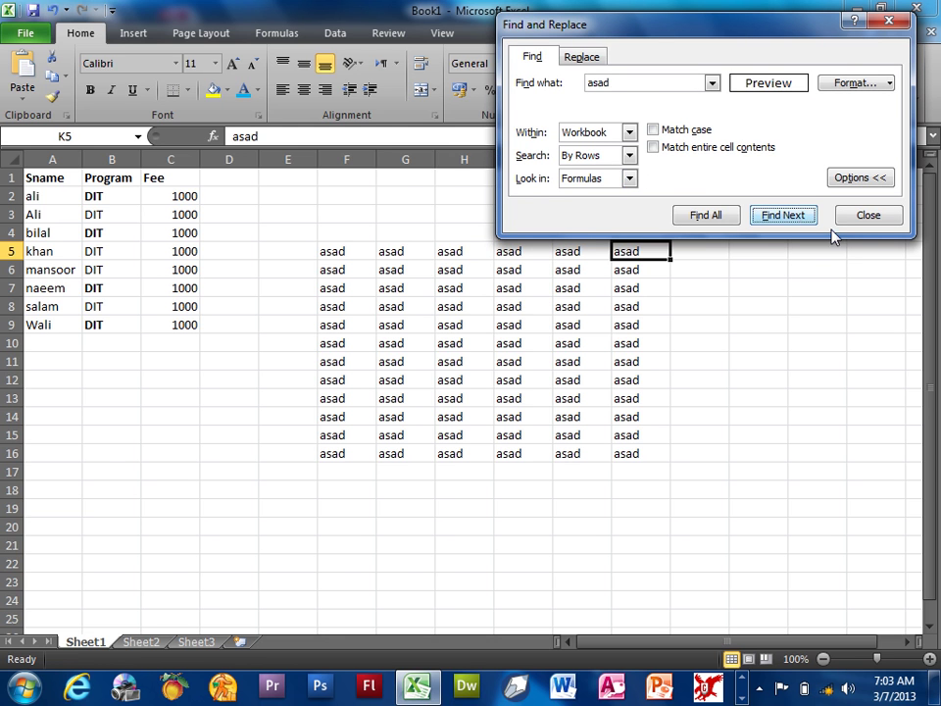
click(814, 222)
- Switch the search order to By Columns and step asad matches down column F into G
click(579, 155)
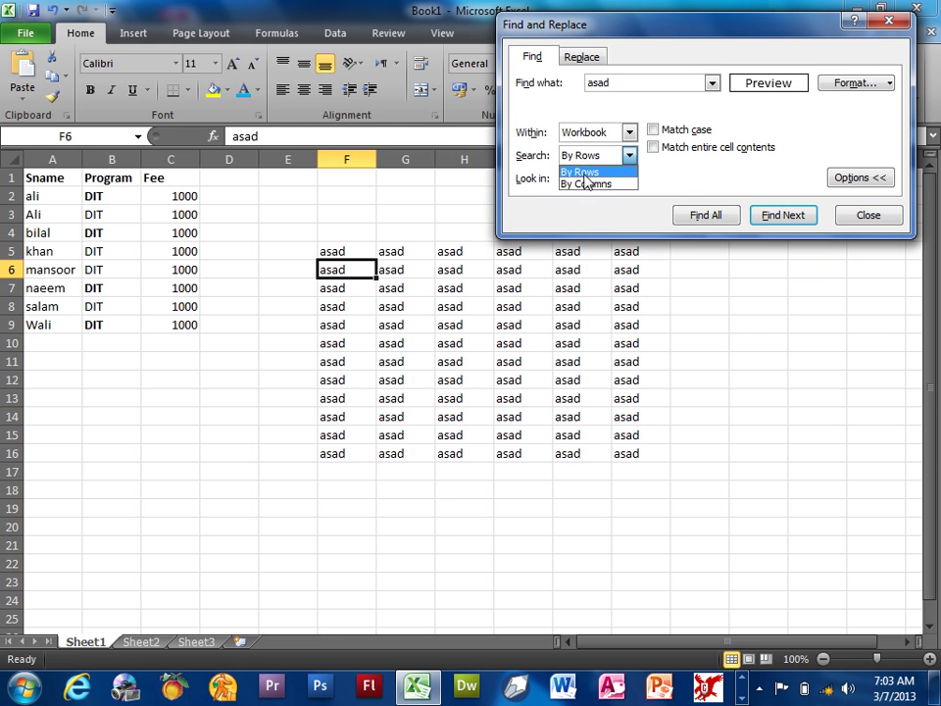
click(568, 185)
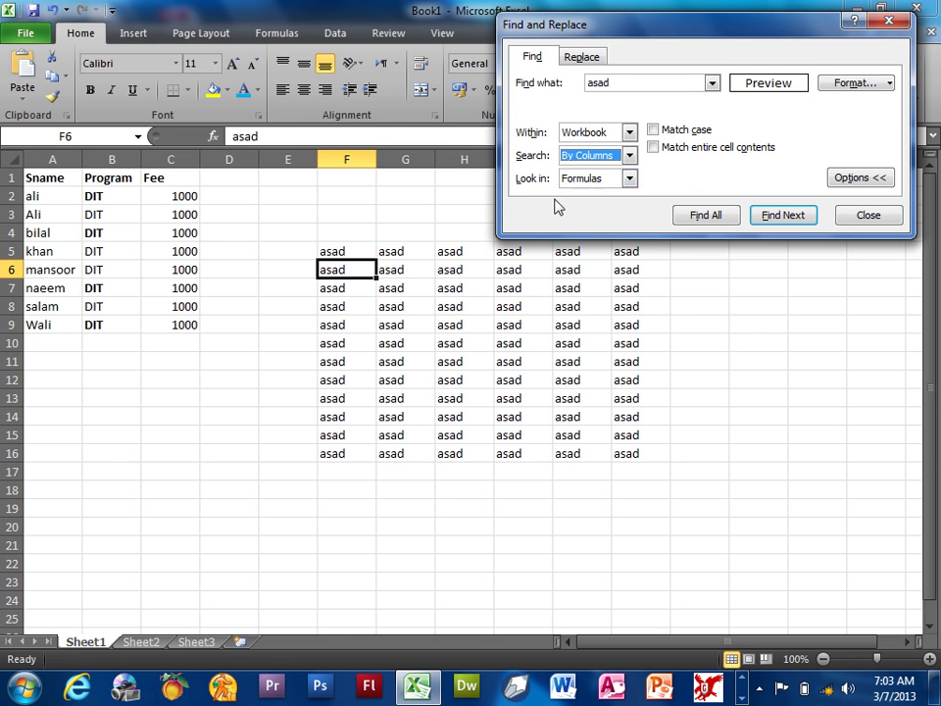
click(771, 217)
click(770, 217)
click(770, 217)
click(770, 218)
click(771, 218)
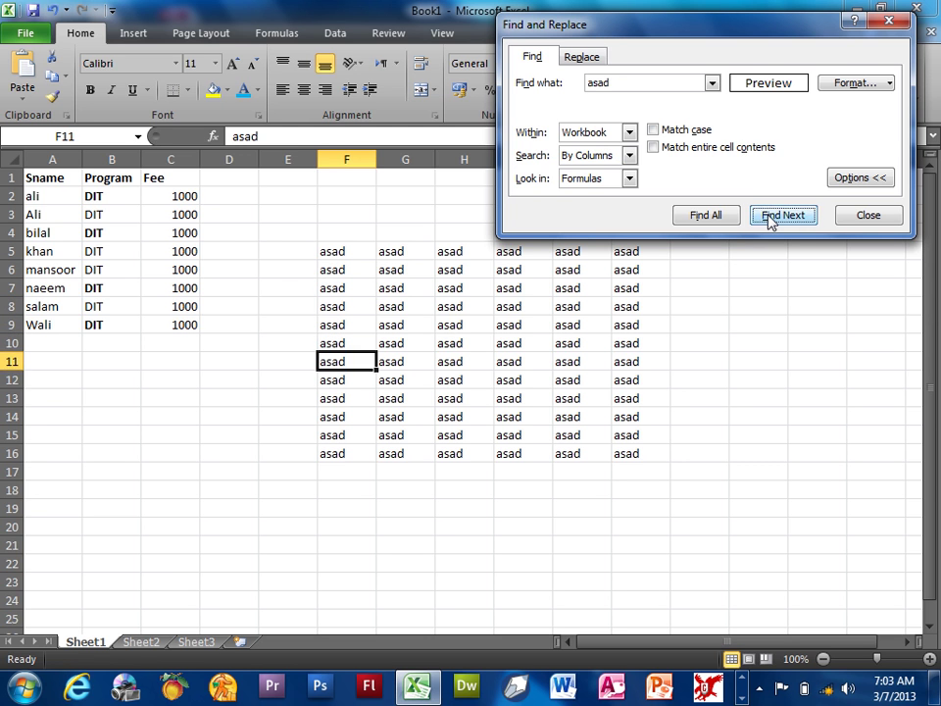
click(771, 220)
click(770, 217)
click(770, 217)
click(770, 217)
click(771, 217)
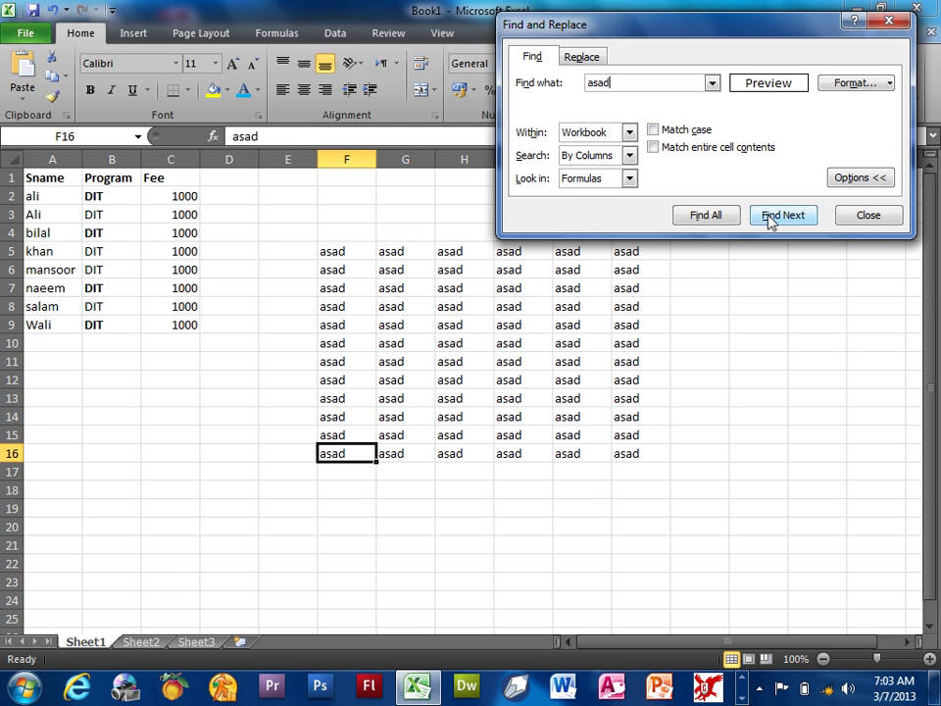
click(771, 218)
click(770, 217)
click(770, 218)
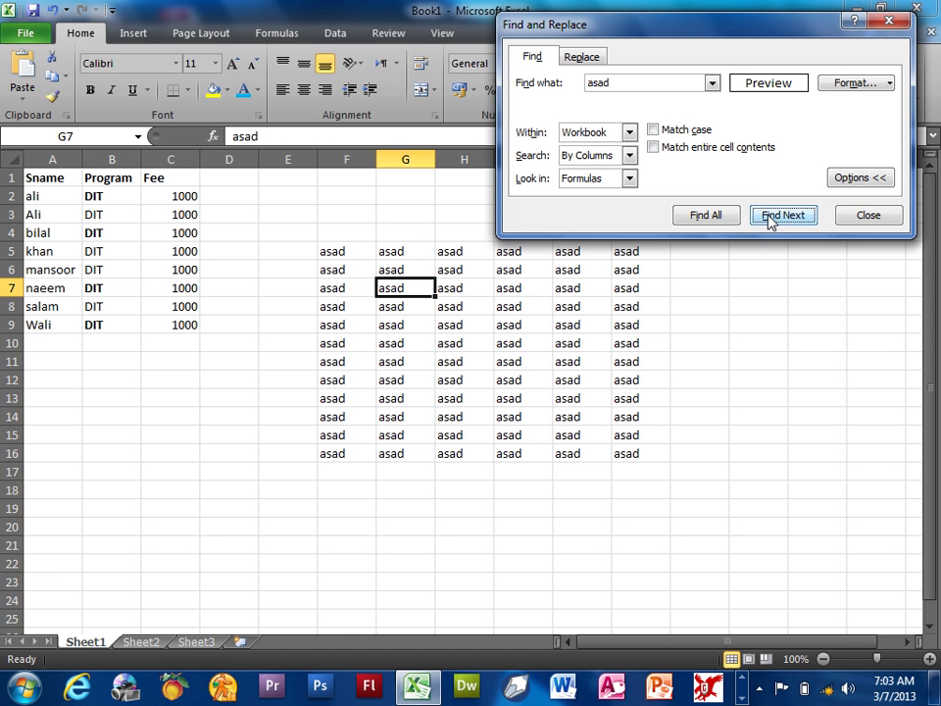
click(770, 219)
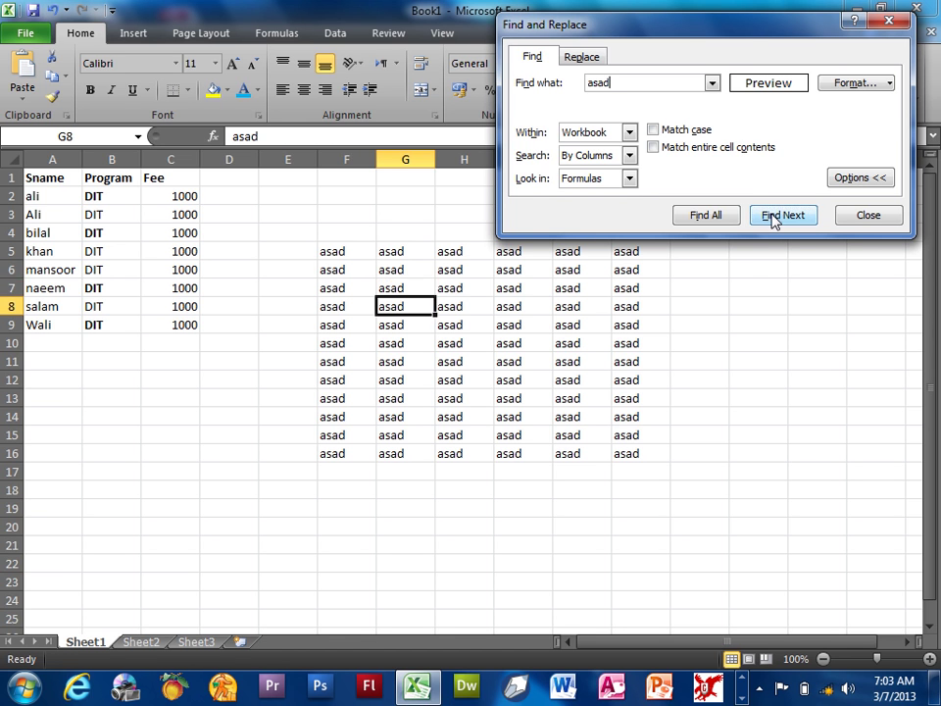
- Set Look in to Values and step asad matches down column G as far as G15
click(616, 179)
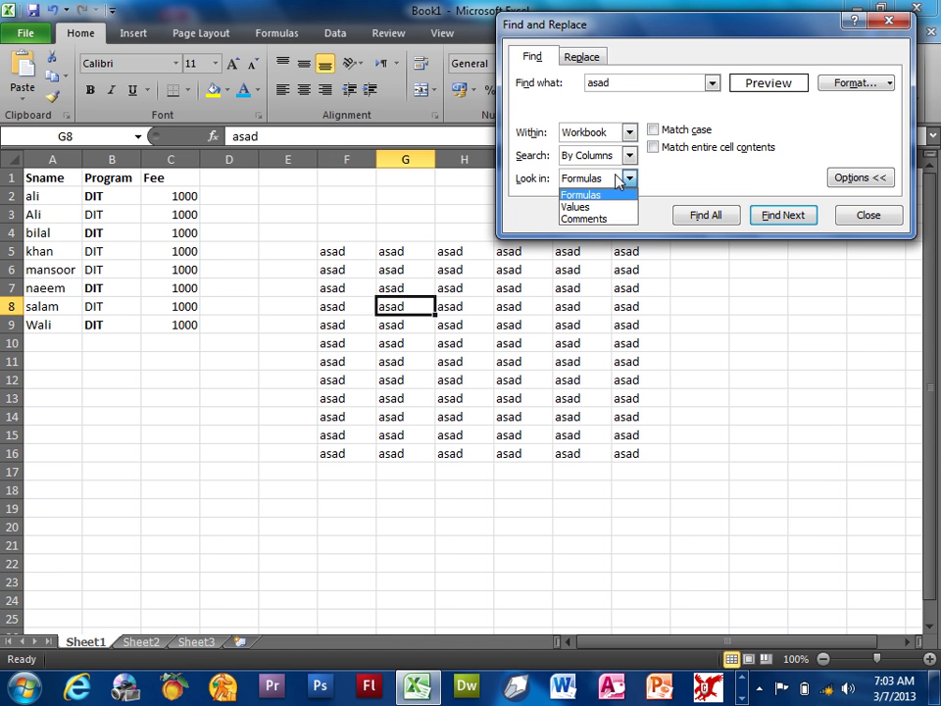
click(602, 207)
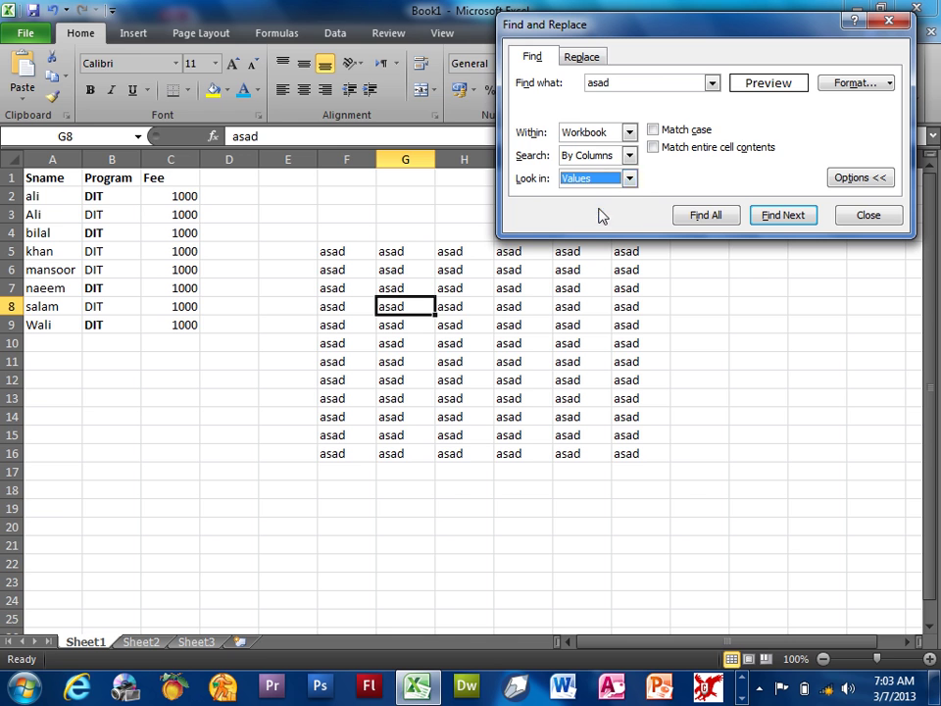
double_click(637, 82)
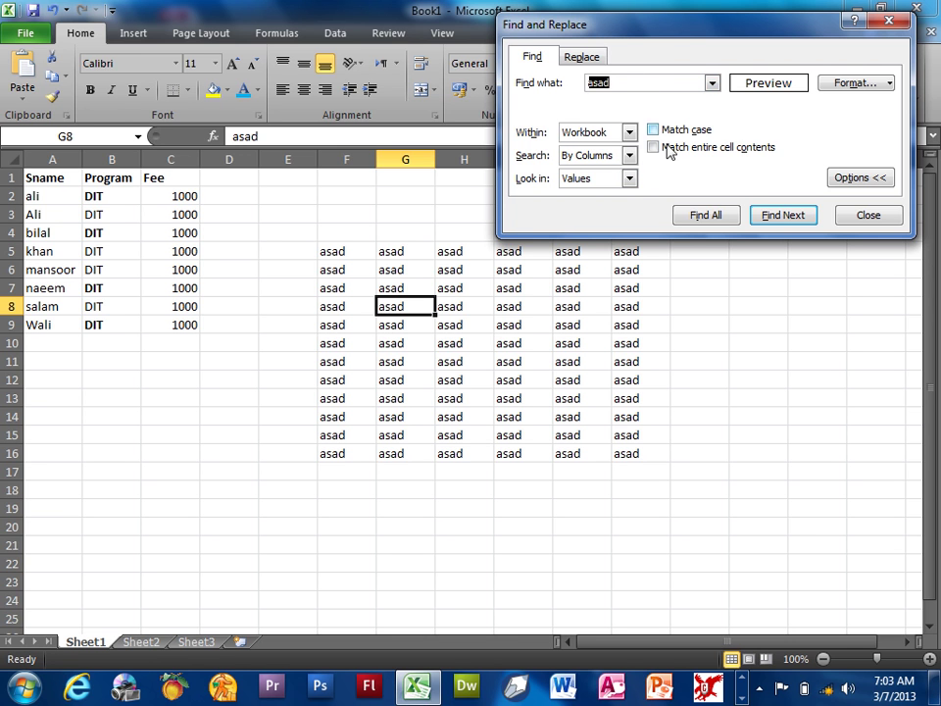
click(779, 216)
click(779, 215)
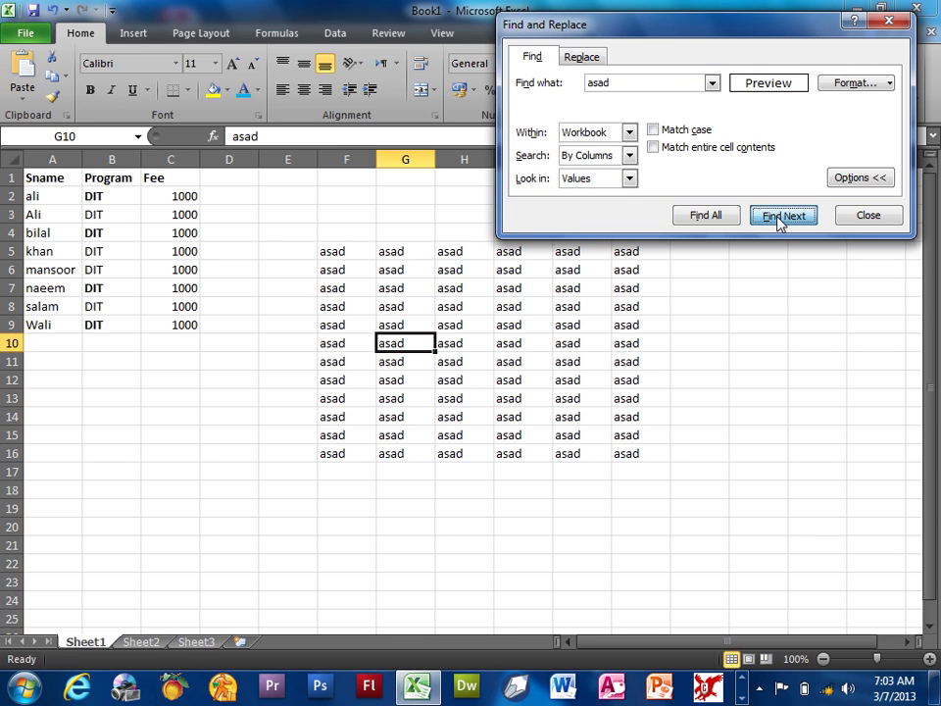
click(780, 216)
click(779, 215)
click(779, 216)
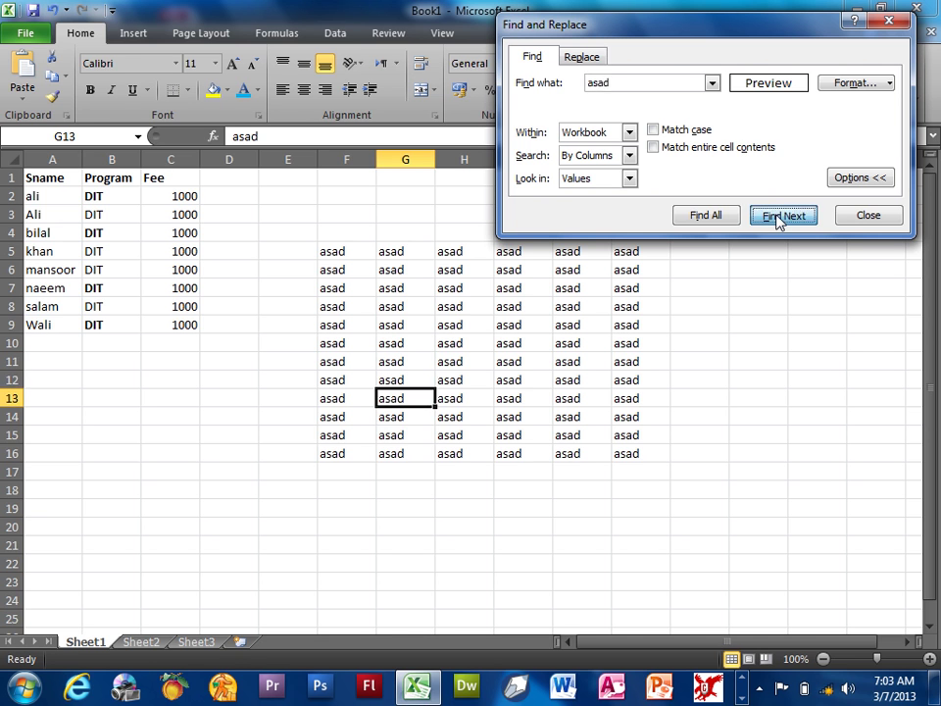
click(779, 215)
click(779, 215)
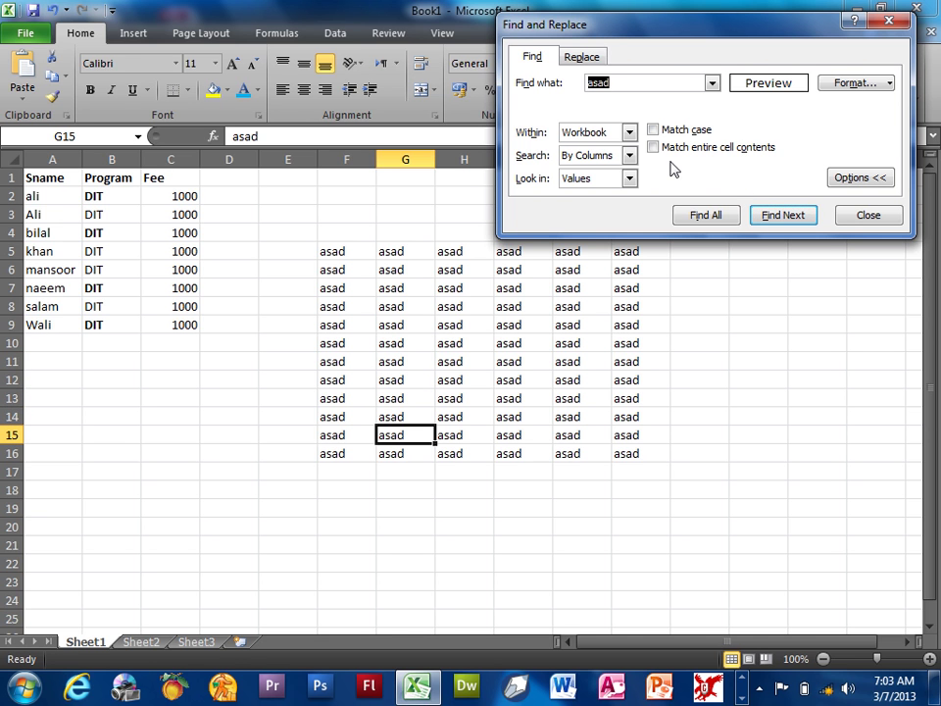
click(611, 179)
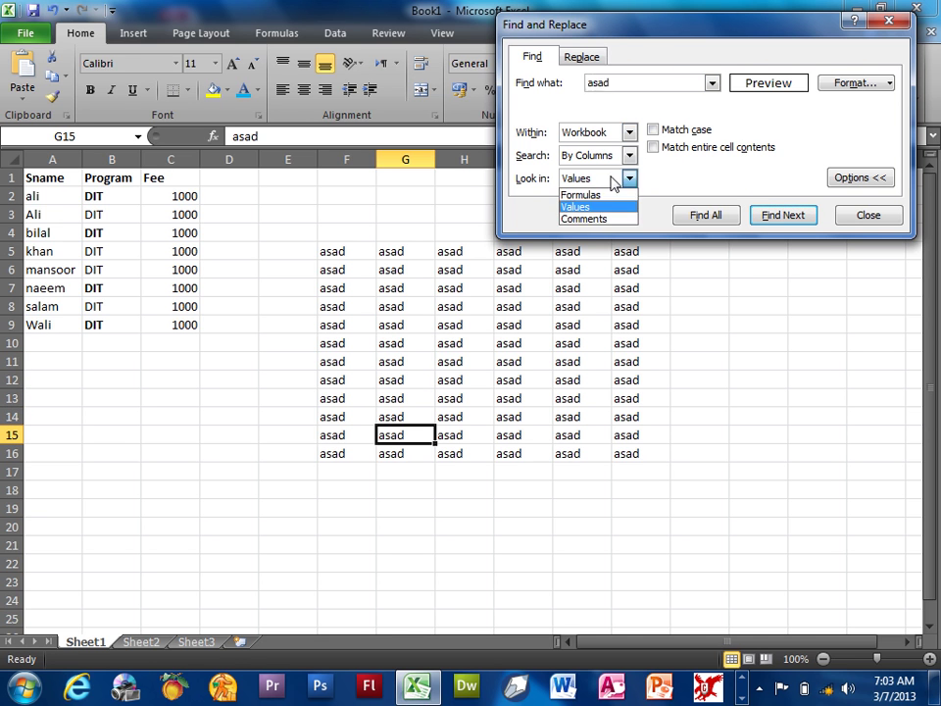
- Close Find and Replace, then AutoSum the fees into C10 as a bold =SUM(C2:C9) total of 8000
click(855, 217)
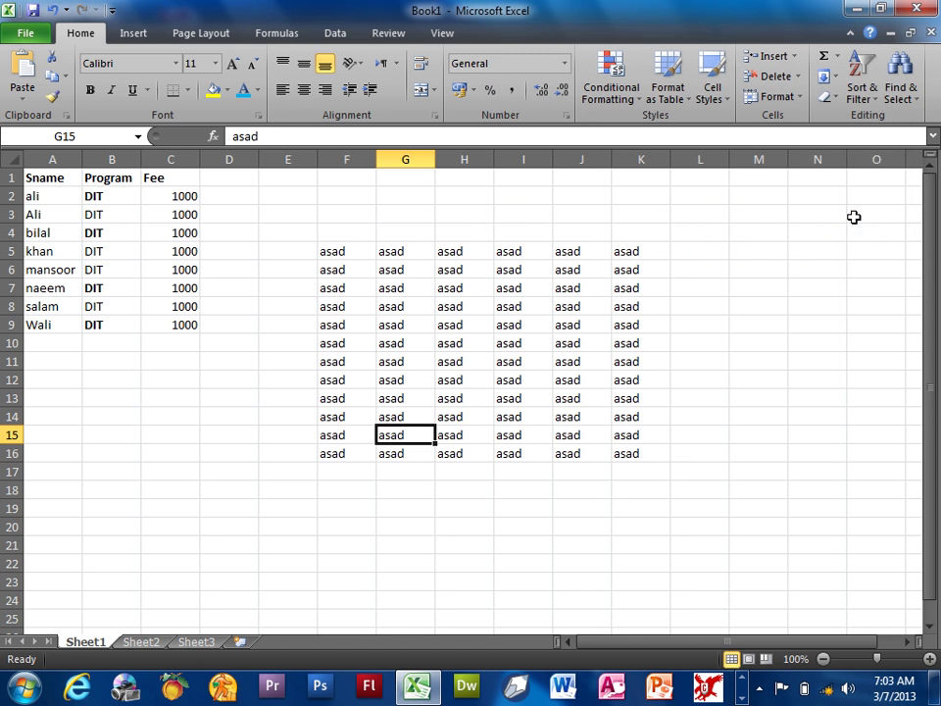
click(855, 216)
click(188, 341)
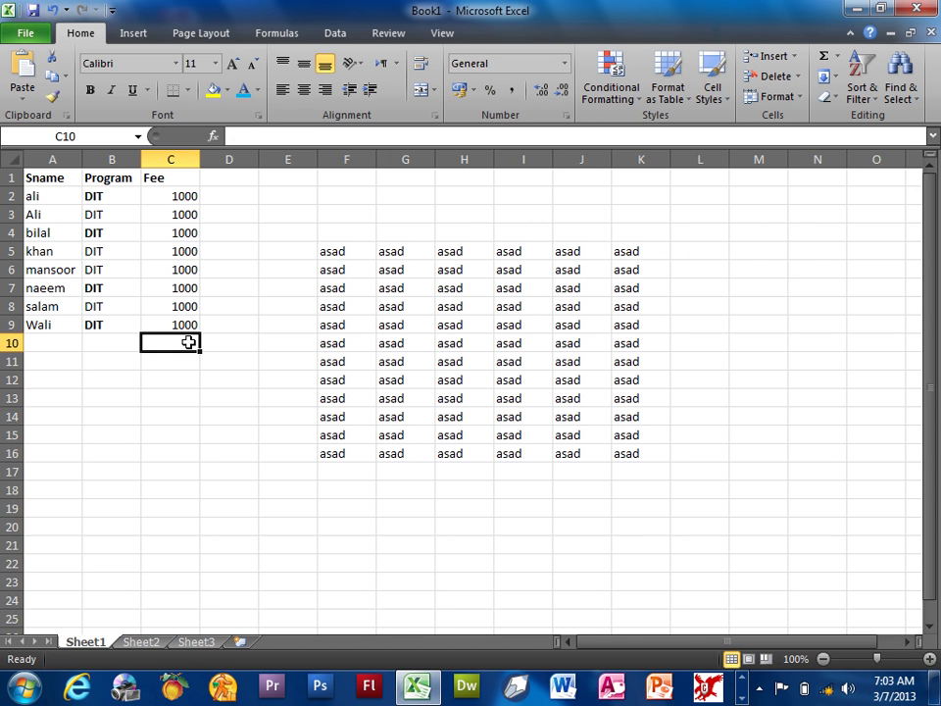
key(alt+equal)
key(Return)
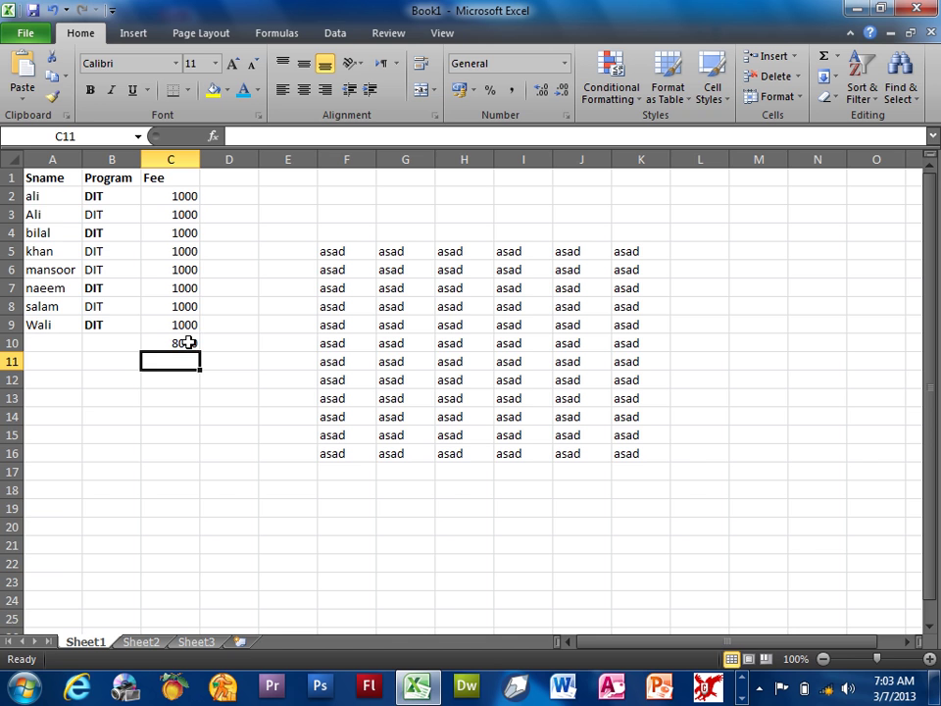
click(188, 342)
click(89, 89)
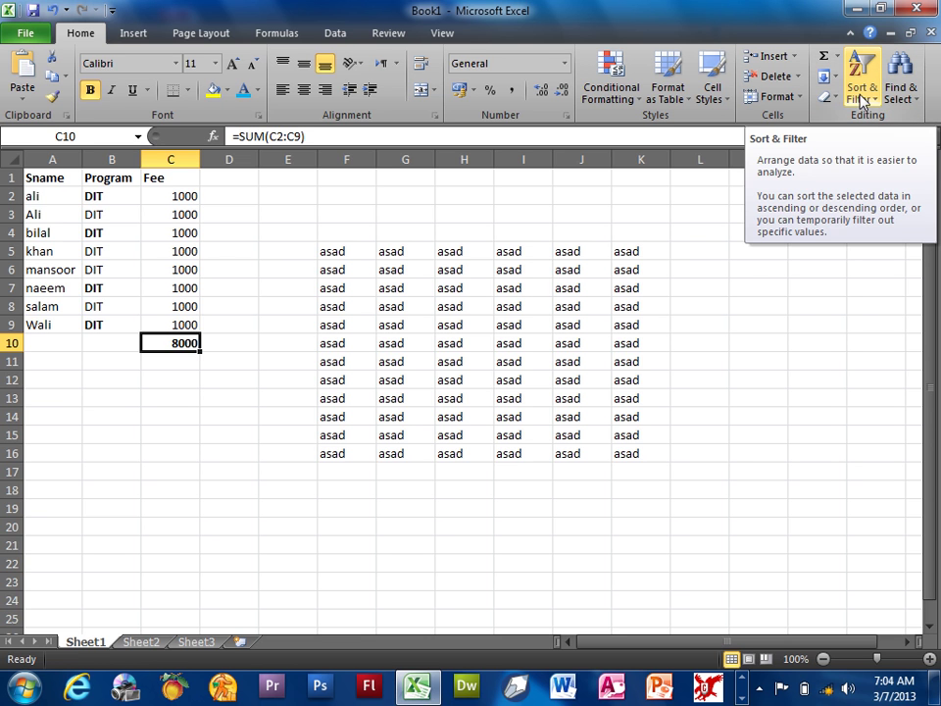
- Reopen Find and Replace, keeping By Columns search order and setting Look in to Formulas
click(861, 101)
click(900, 91)
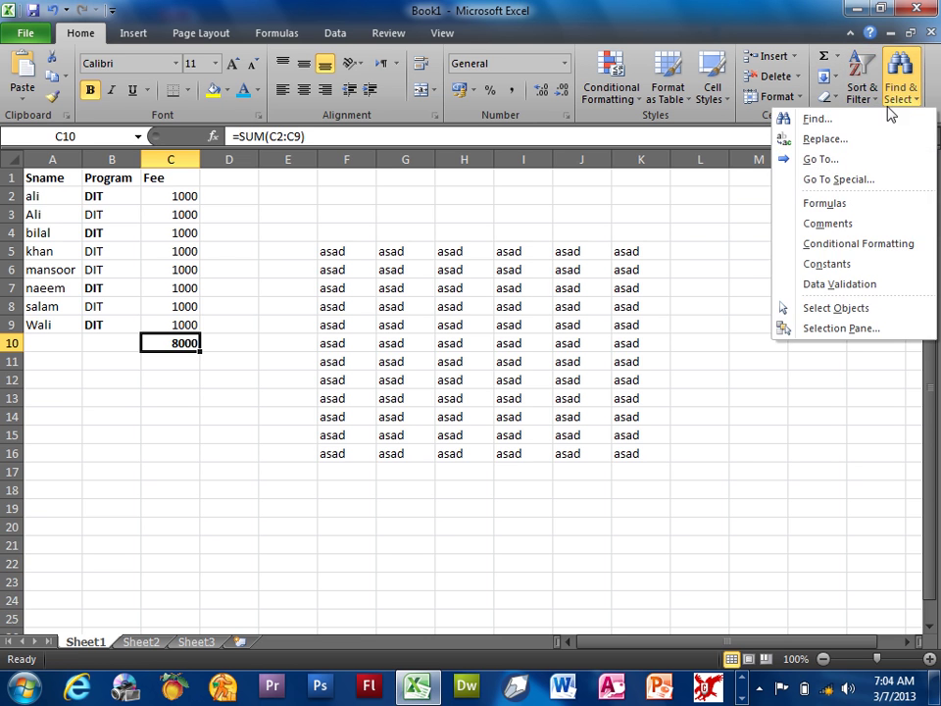
click(859, 130)
click(590, 157)
click(591, 160)
click(629, 179)
click(590, 191)
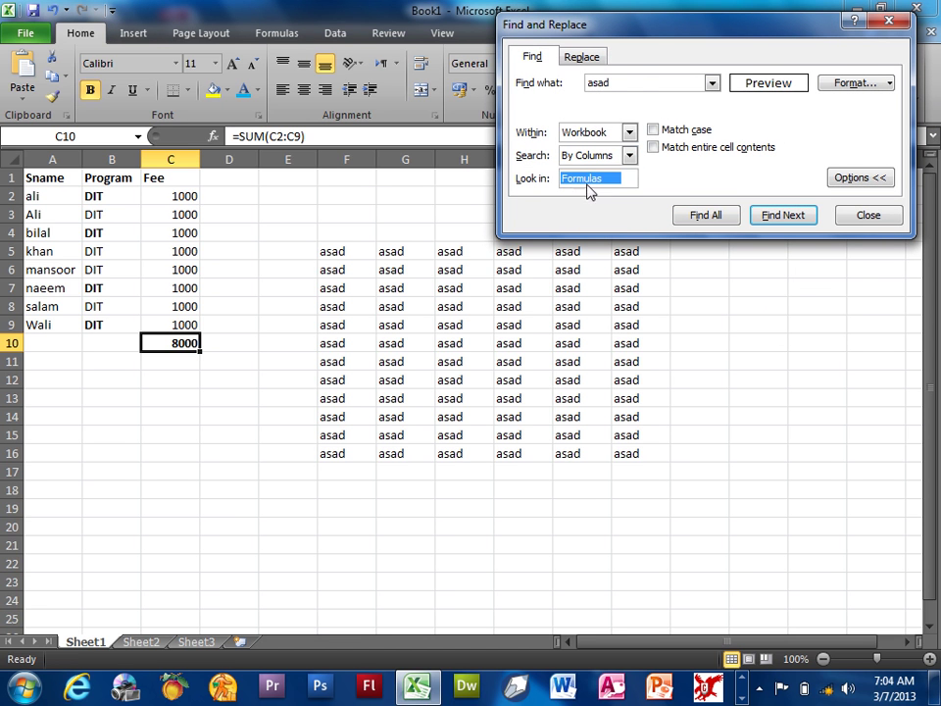
- Search for =sum, dismissing not-found messages, until the SUM formula in C10 is found
double_click(625, 87)
text(=sum())
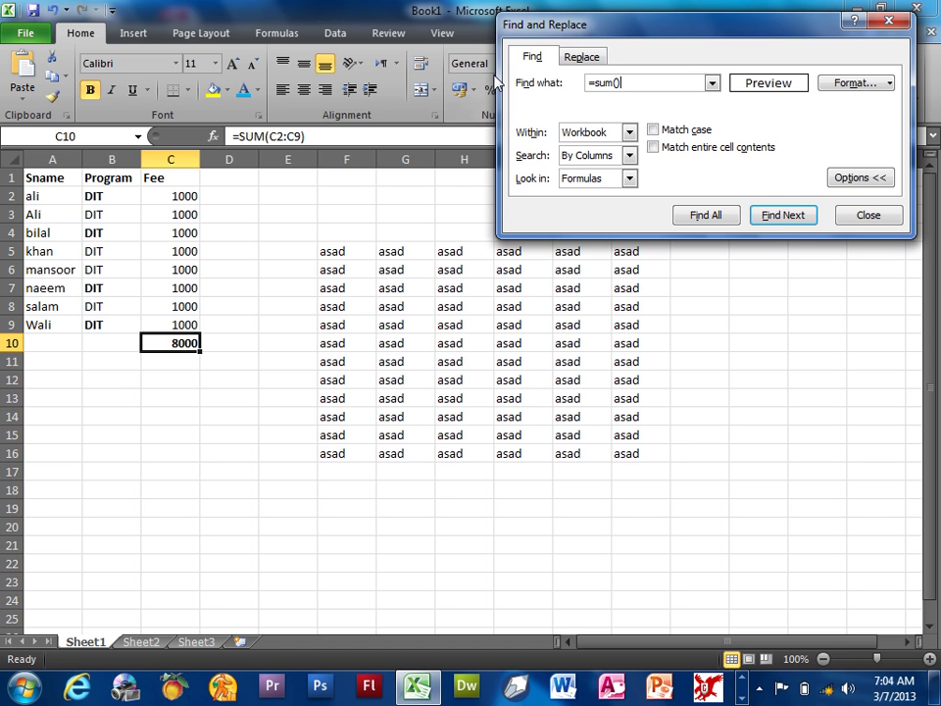
click(781, 215)
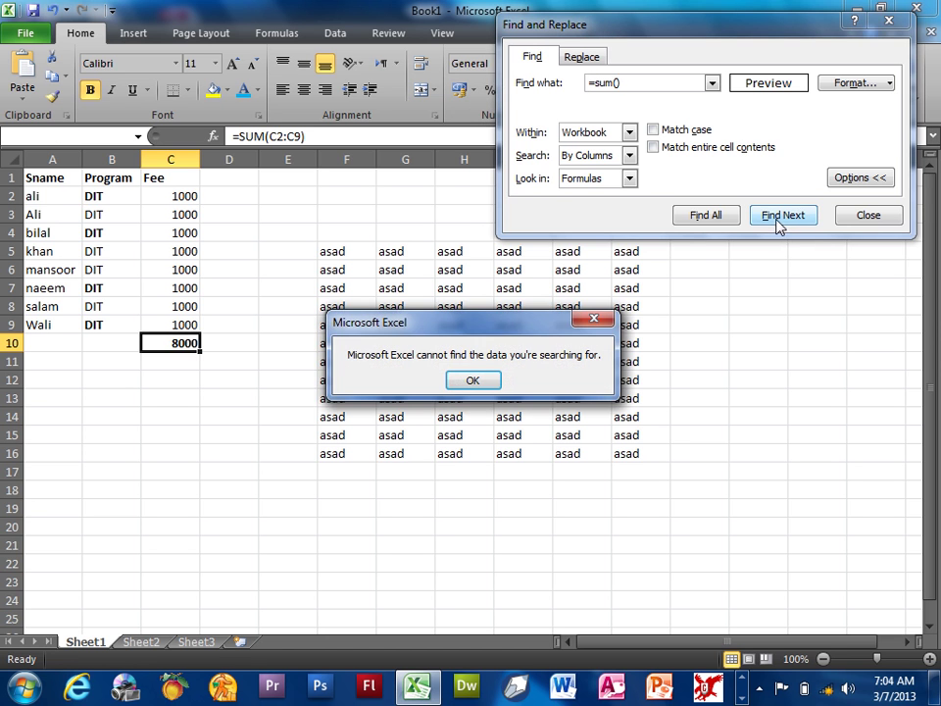
click(472, 384)
click(617, 390)
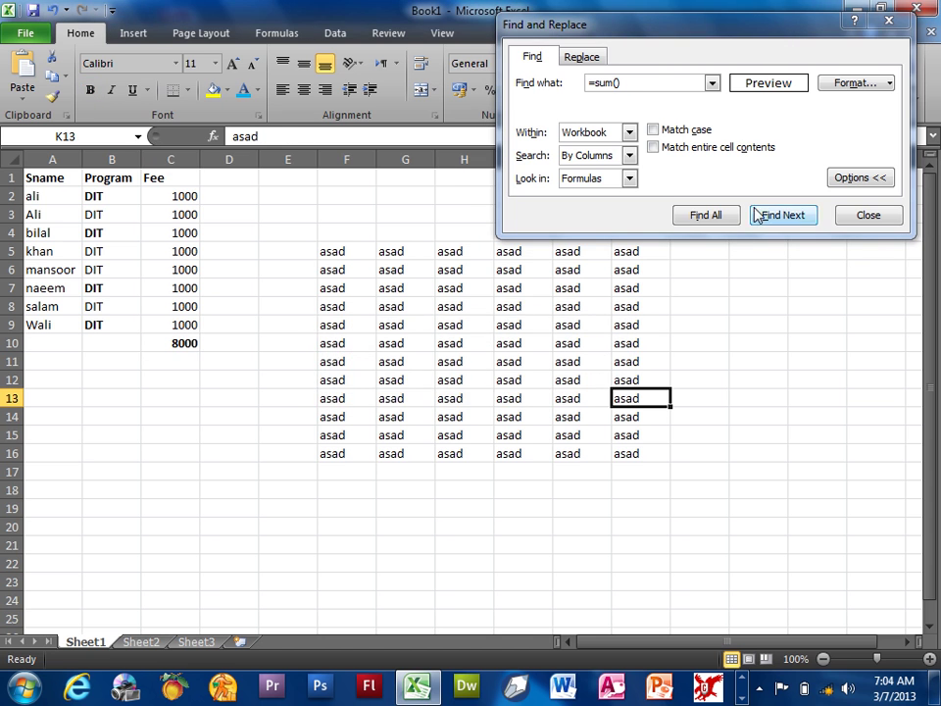
click(764, 213)
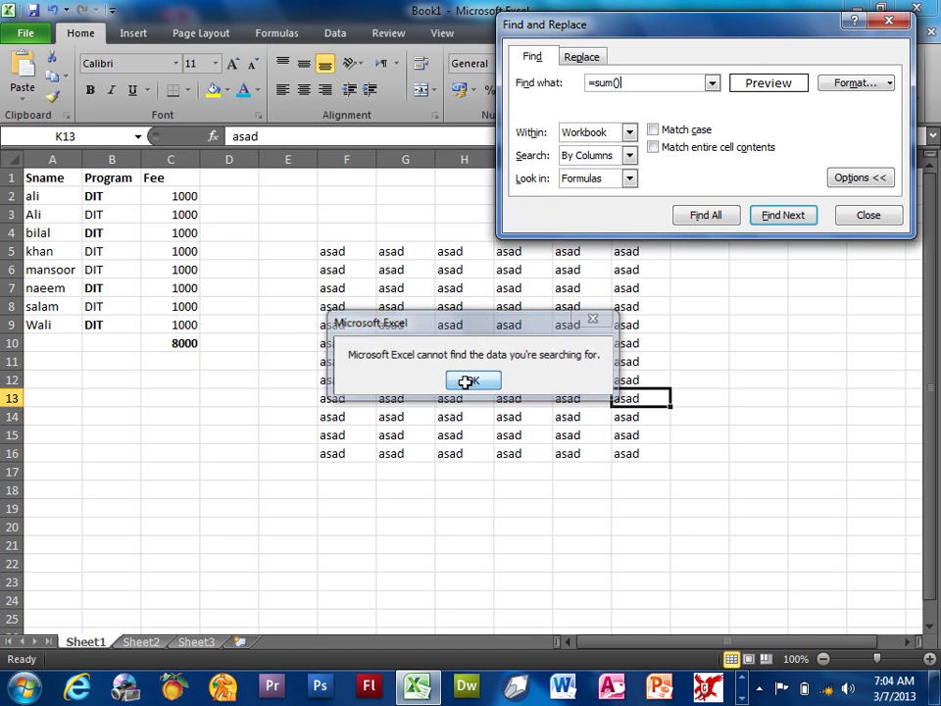
click(468, 380)
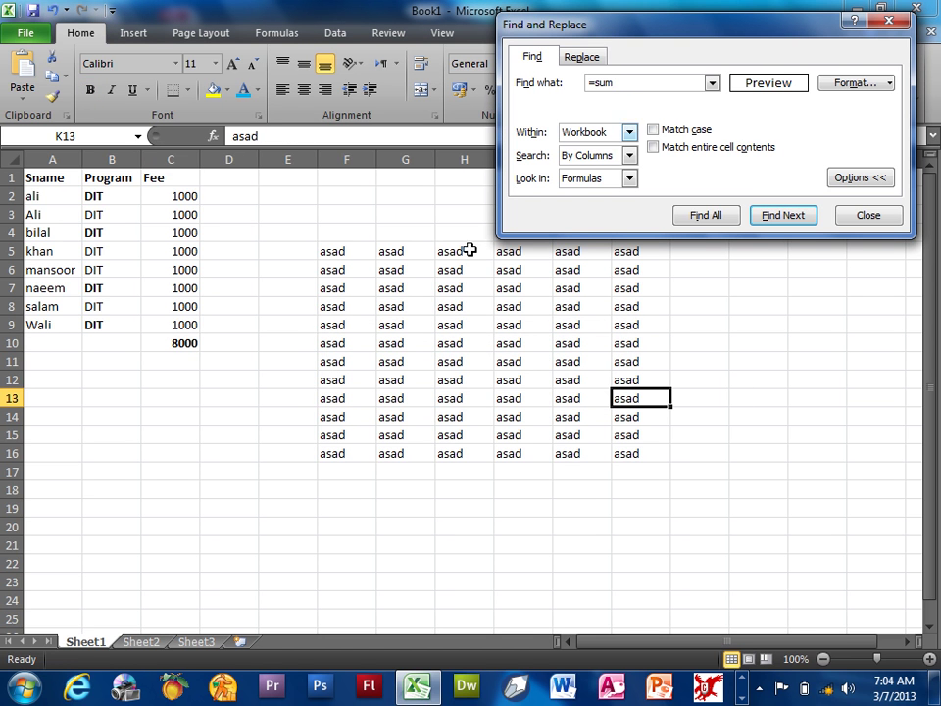
click(828, 377)
click(781, 223)
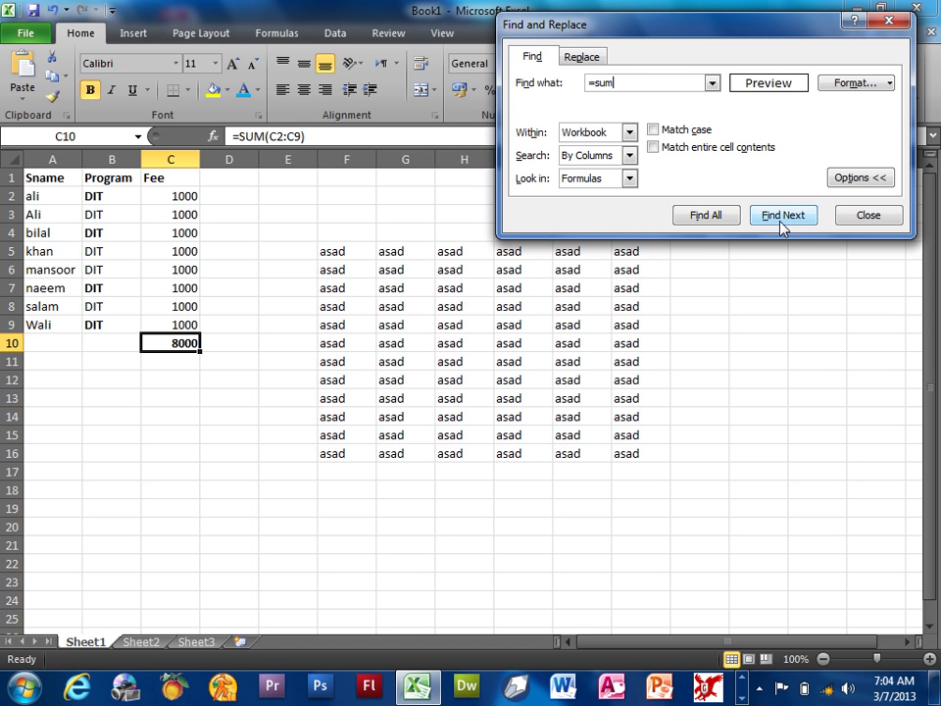
- Leave the Find window's Look in option on Formulas and close it
click(628, 179)
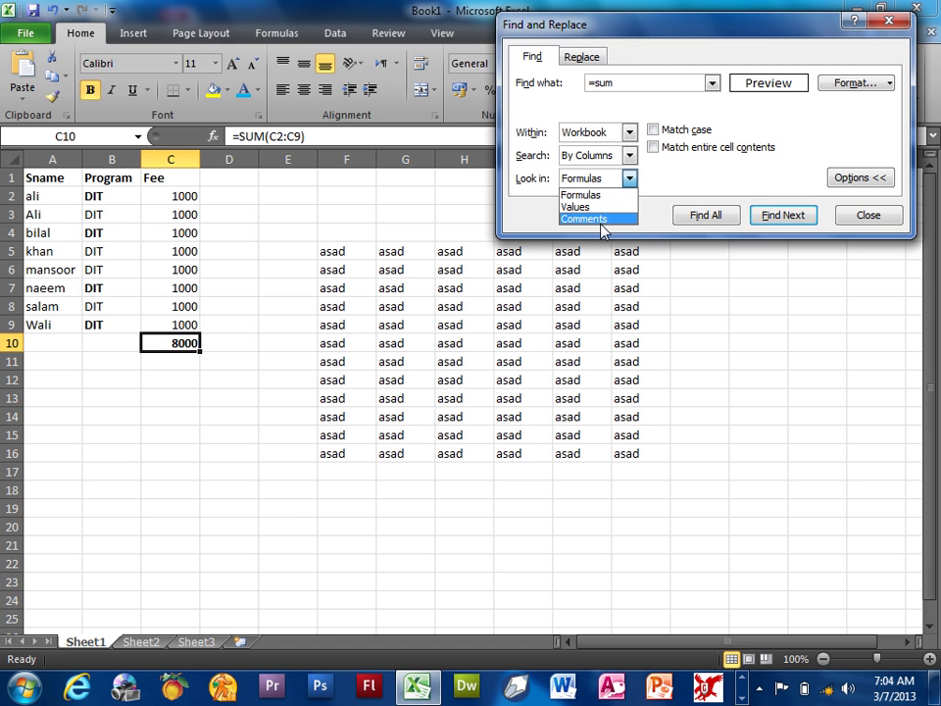
click(616, 196)
click(845, 216)
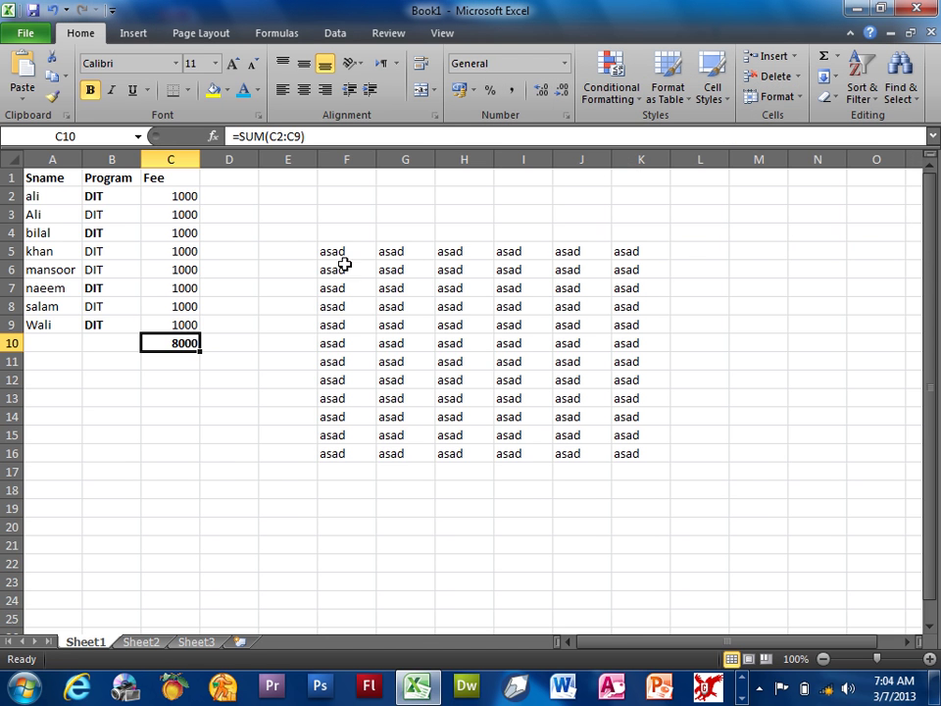
- Add comments reading 'asad' to cells C2 and G13
click(191, 195)
right_click(191, 195)
click(226, 427)
text(asad)
right_click(387, 398)
click(449, 296)
text(asad)
click(765, 268)
- Search within comments for asad, stepping from C2 to G13
key(ctrl+f)
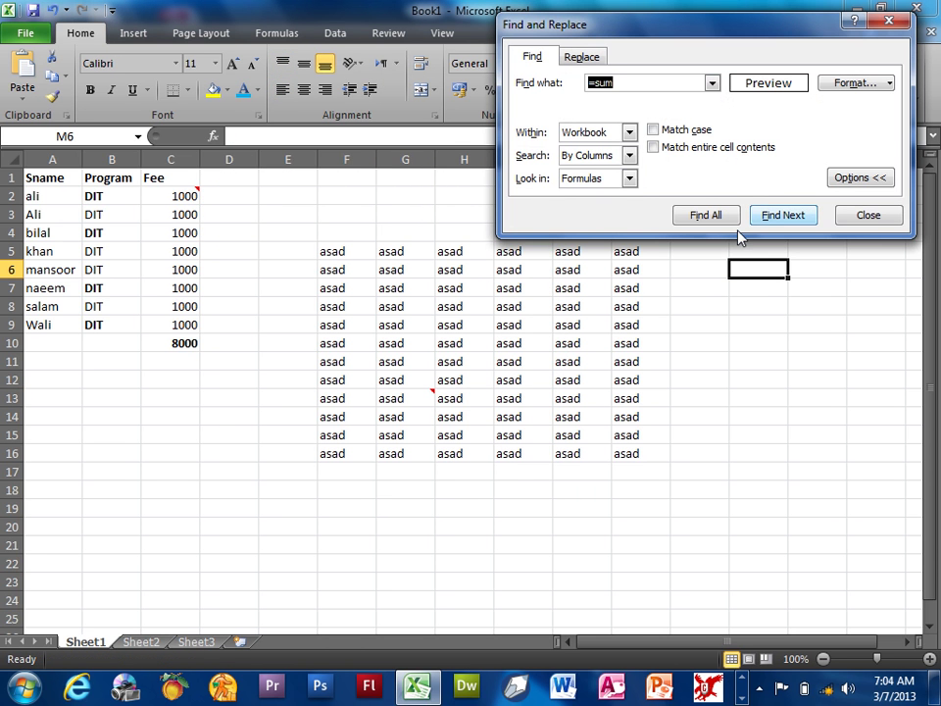
click(598, 180)
click(599, 225)
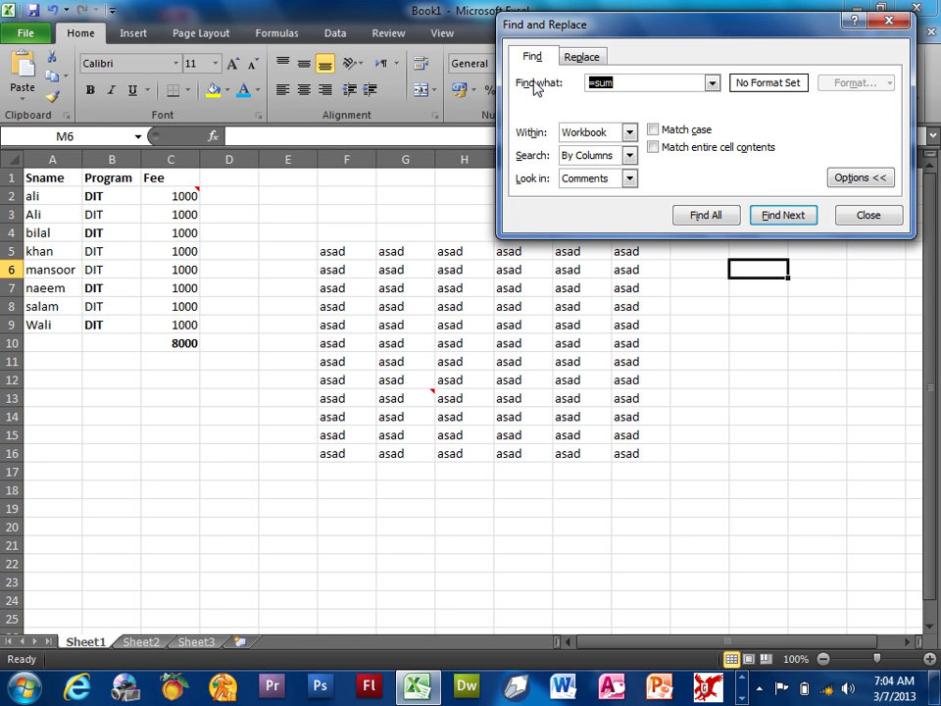
text(=)
click(785, 219)
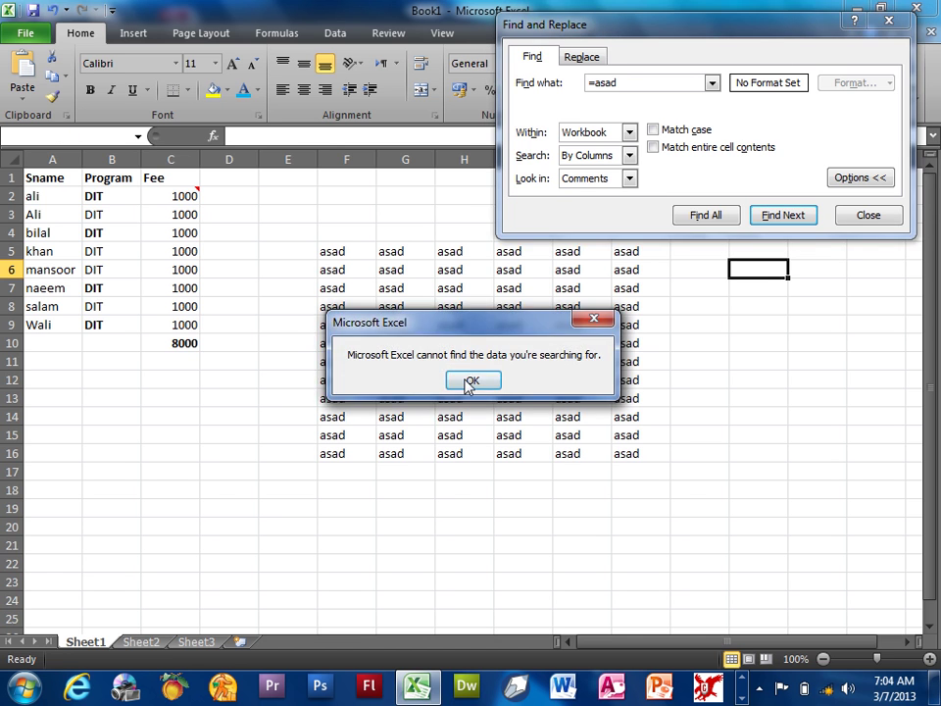
click(472, 380)
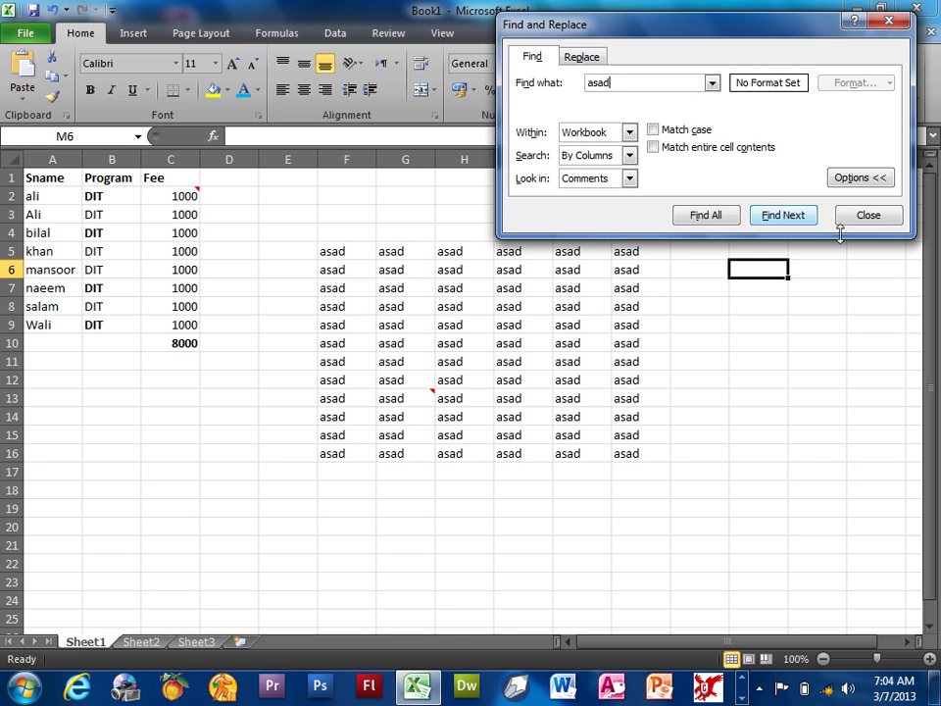
click(797, 224)
click(799, 223)
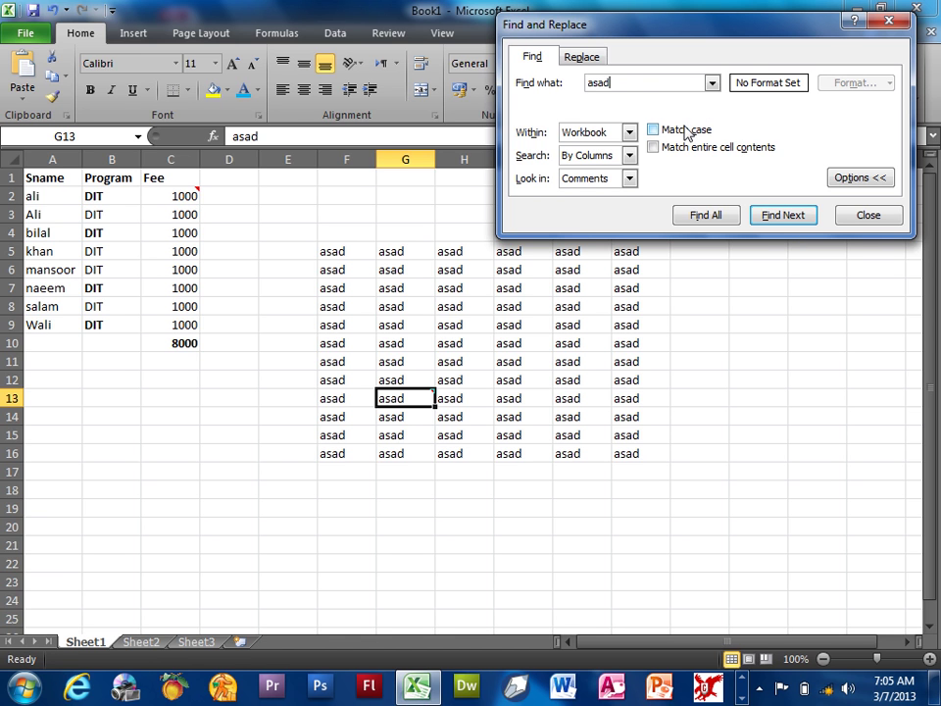
- Search cell values for 'Asad' and step through the matches
click(629, 178)
click(593, 206)
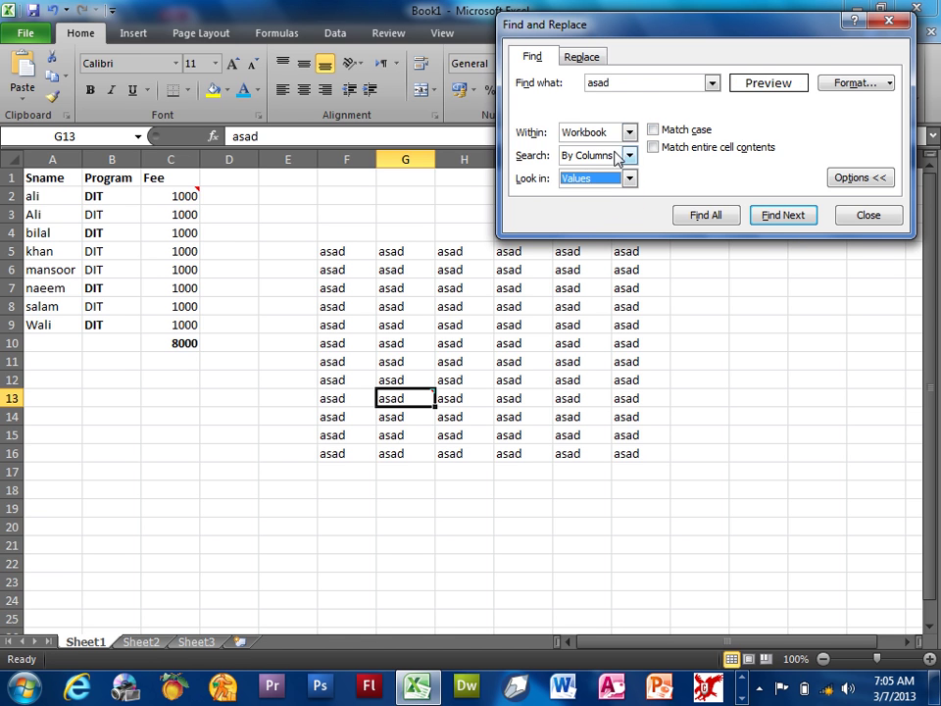
double_click(626, 84)
text(A)
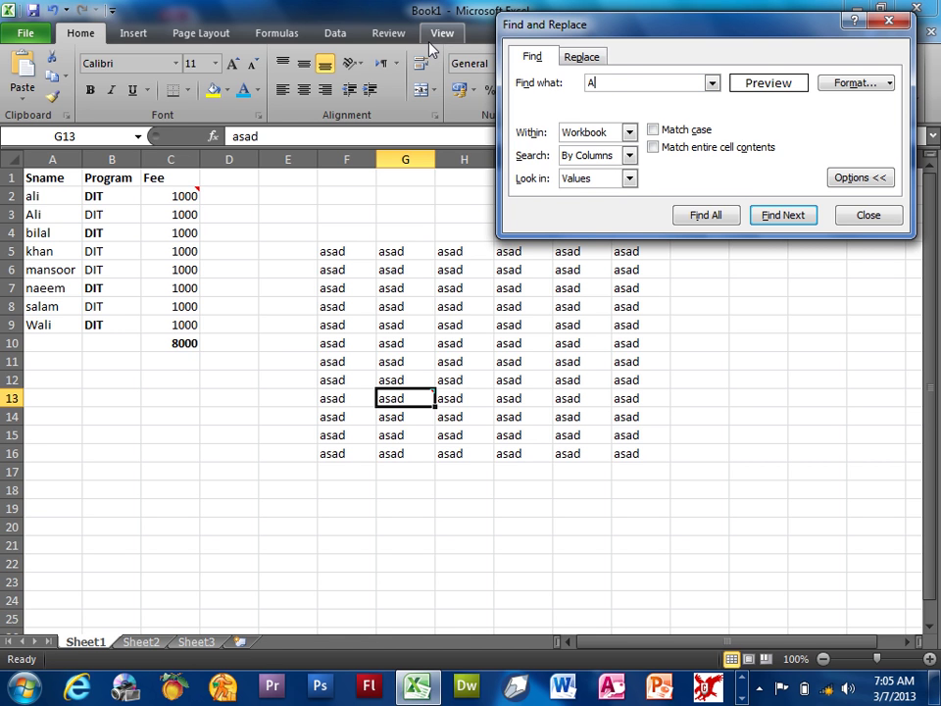
text(sad)
click(787, 215)
click(787, 215)
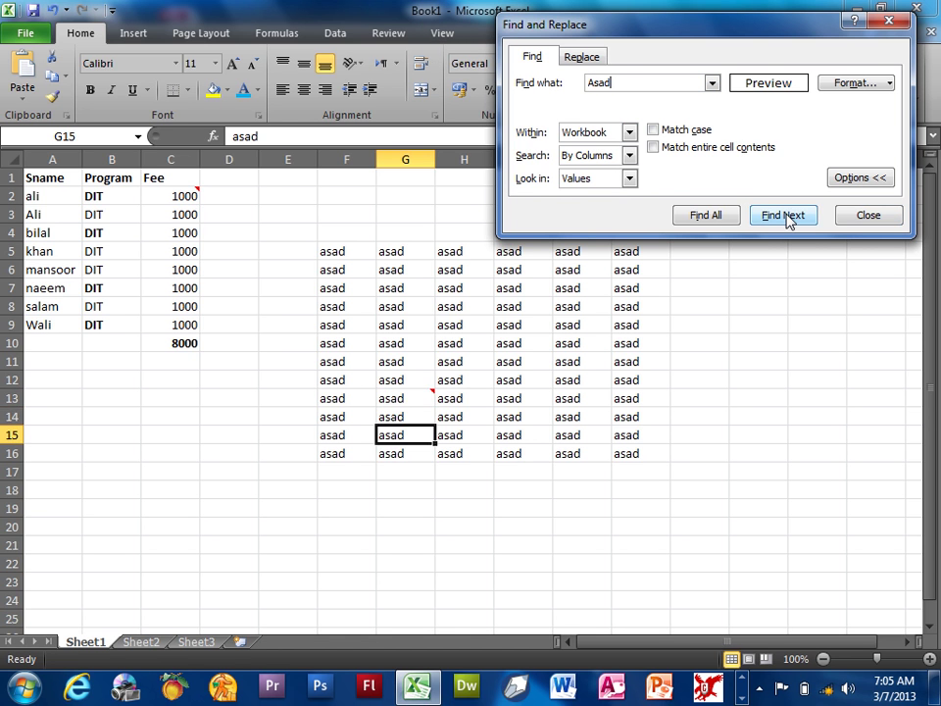
- Turn on Match case and retry 'Asad', which finds nothing
click(691, 130)
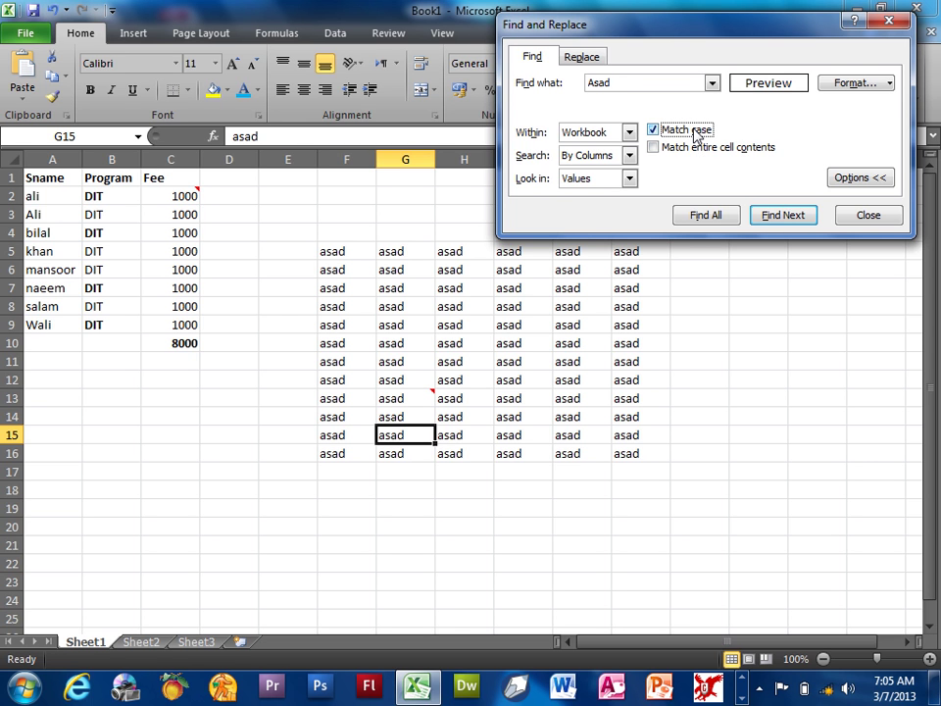
drag(619, 83, 579, 76)
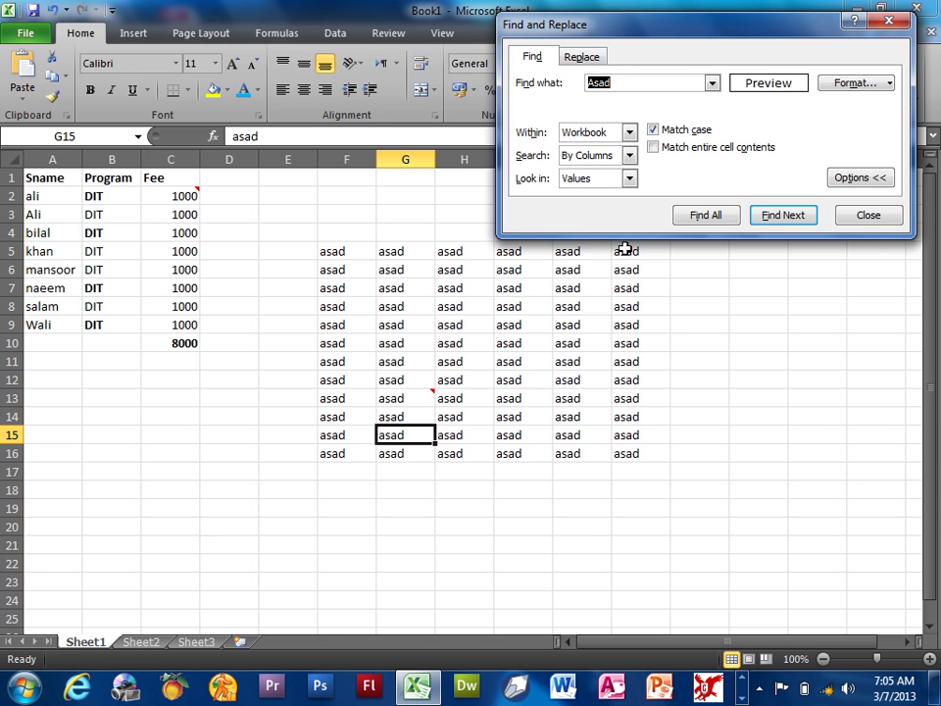
click(796, 221)
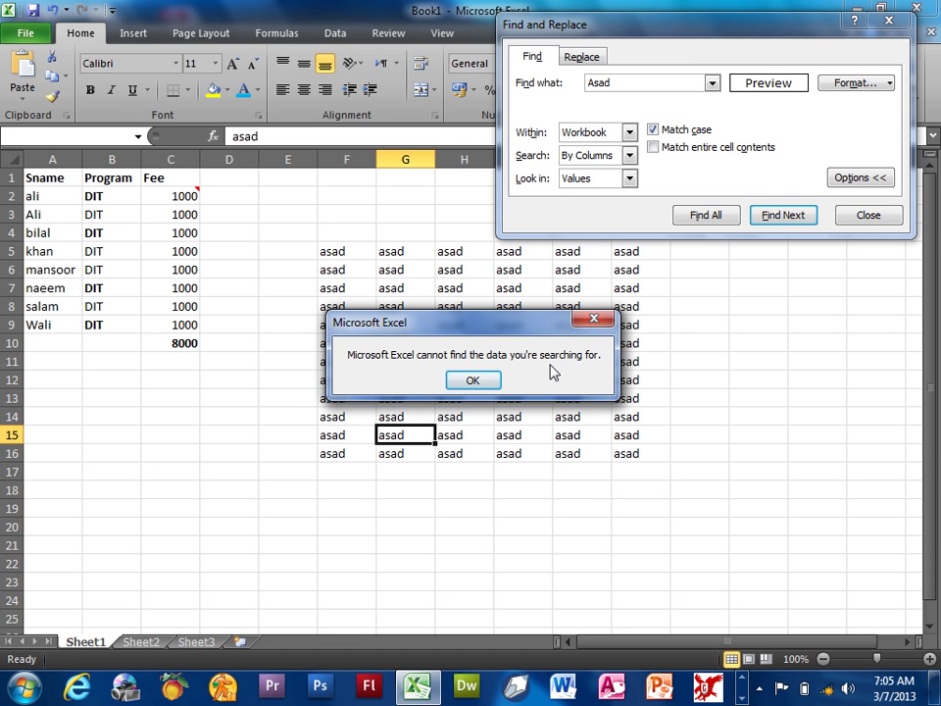
click(490, 382)
click(792, 220)
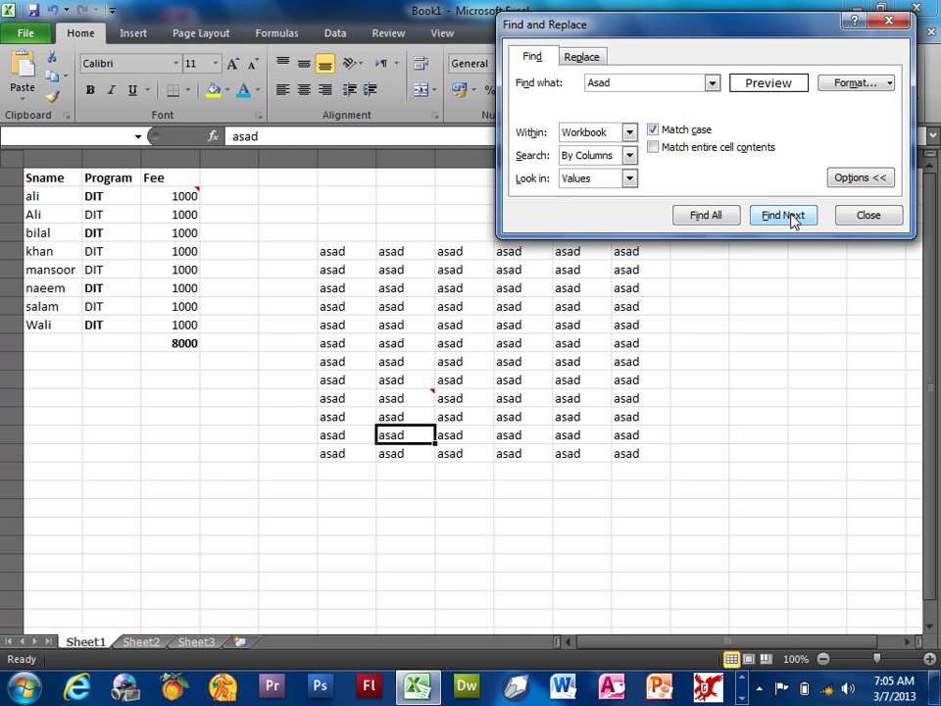
click(490, 383)
- Turn off Match case to find the asad cells up to H6, then re-enable it
click(696, 137)
click(771, 225)
click(771, 225)
click(771, 224)
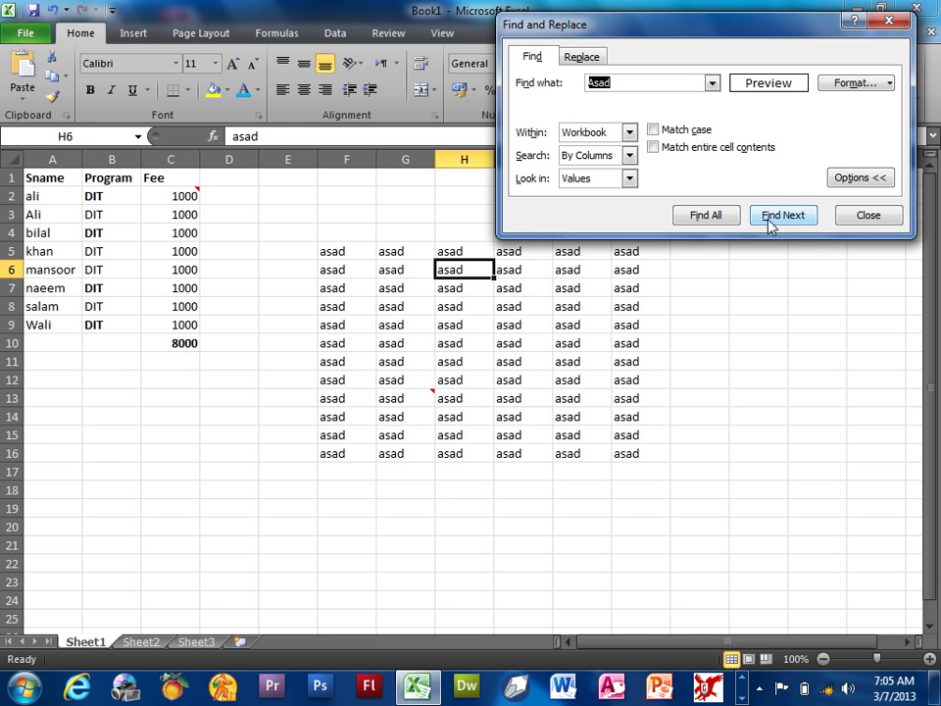
click(683, 135)
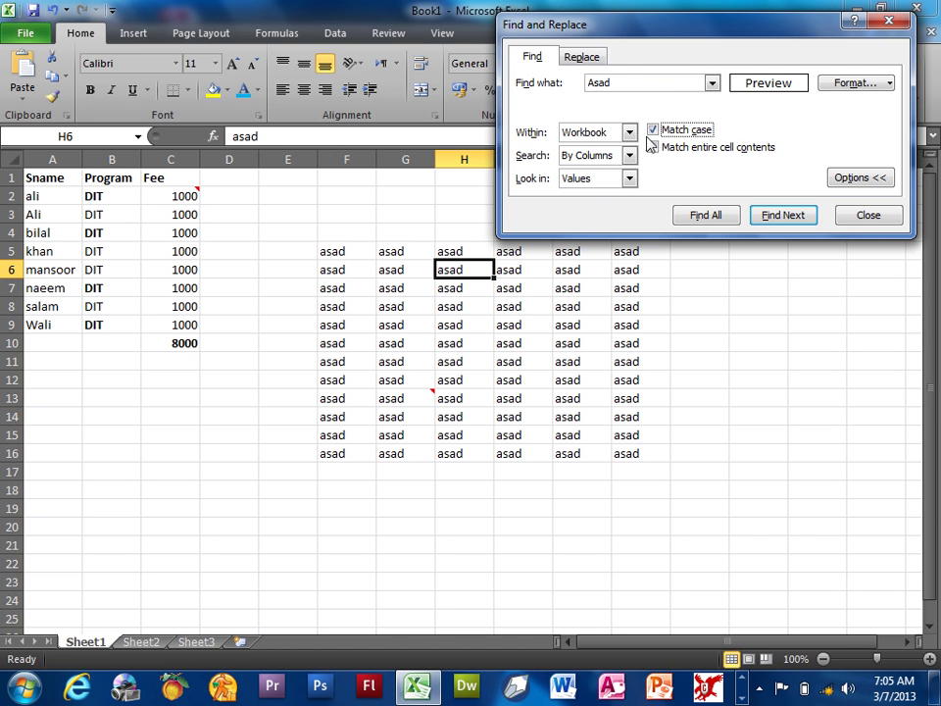
- Turn off Match case and search for the partial text 'asa'
click(654, 131)
double_click(645, 84)
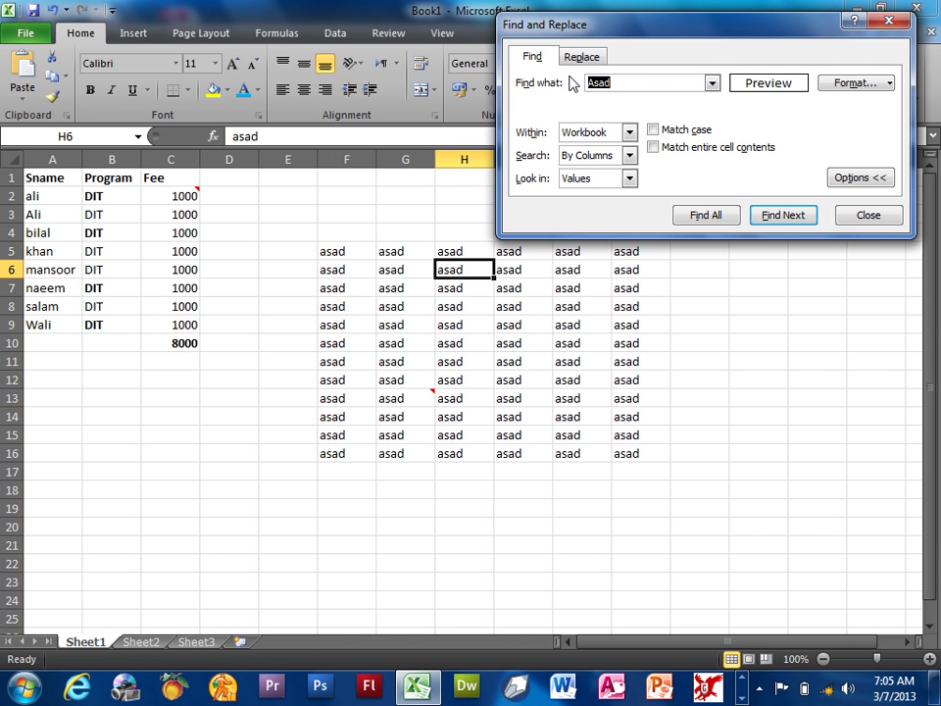
text(asa)
click(794, 218)
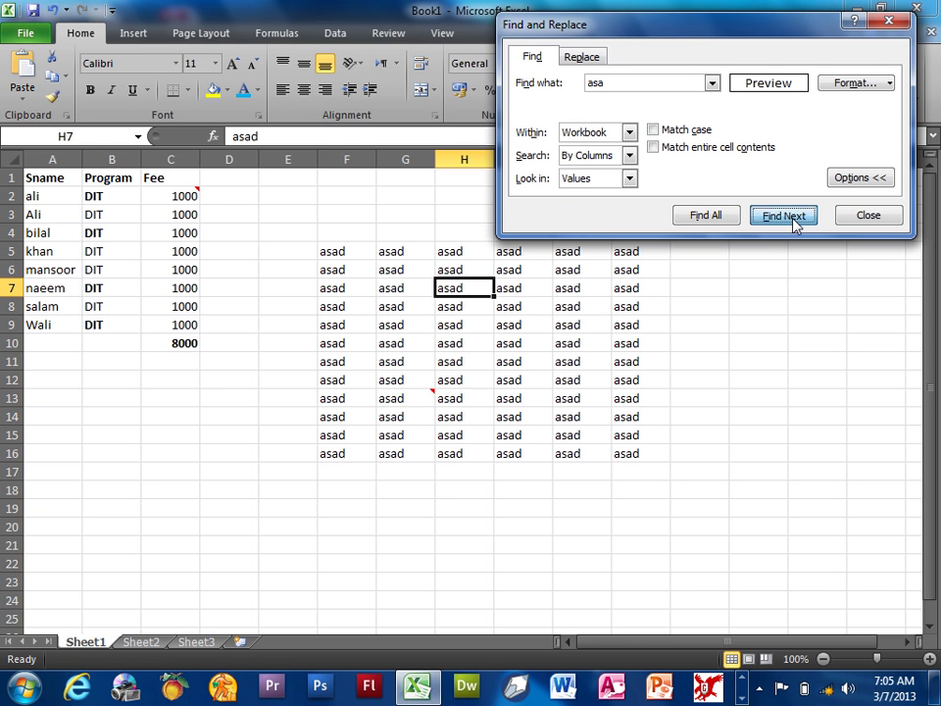
click(793, 218)
- Enable Match entire cell contents and retry 'asa', which finds nothing
click(700, 150)
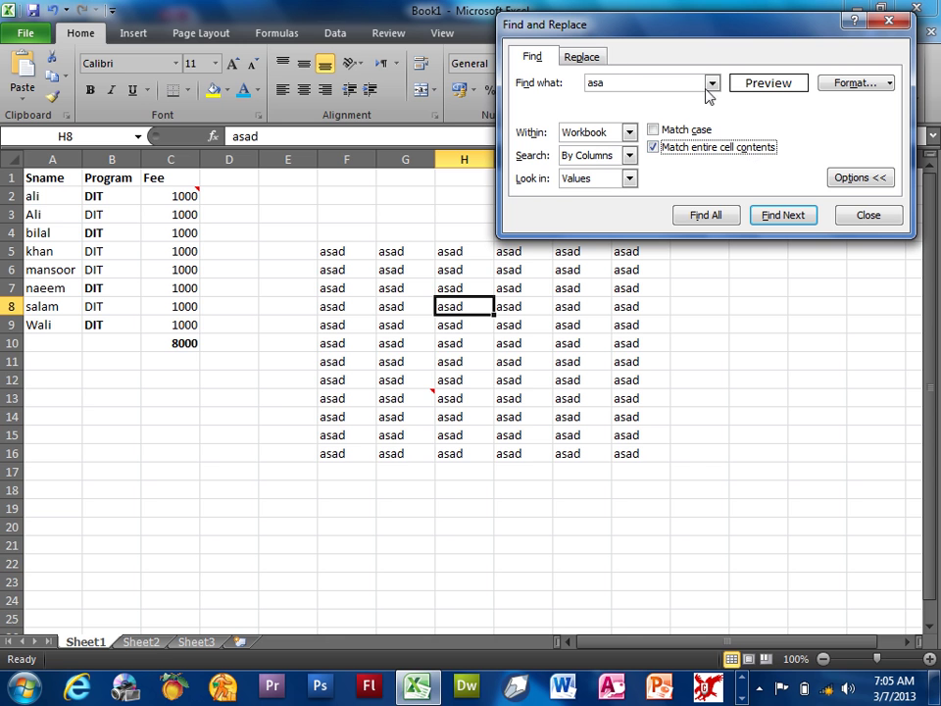
click(781, 214)
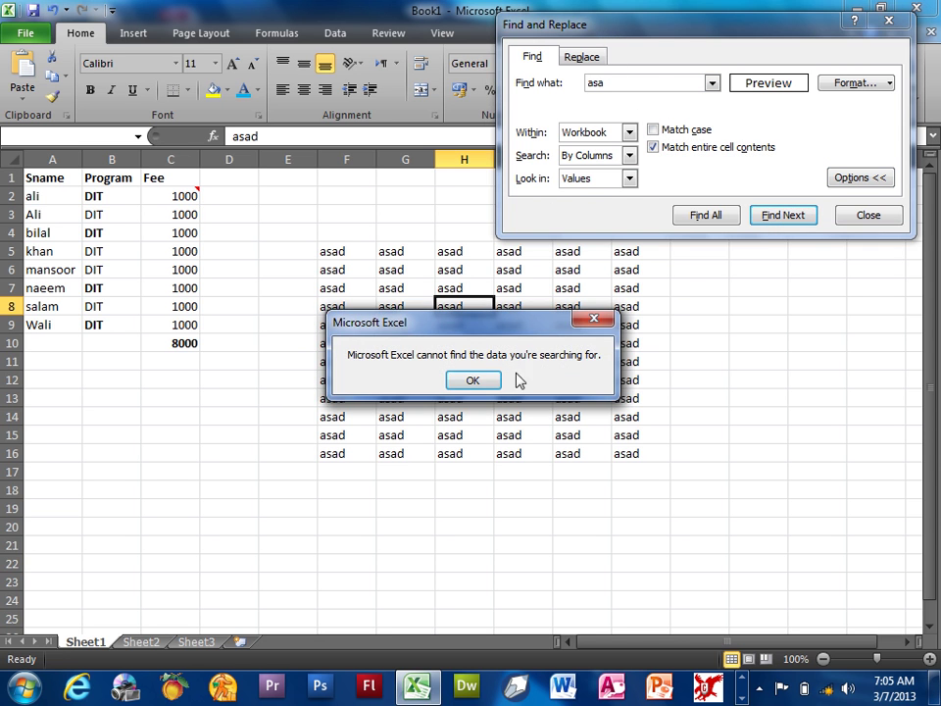
click(474, 380)
click(779, 216)
click(476, 380)
- Disable whole-cell matching and step through the 'asa' matches to H15
click(668, 150)
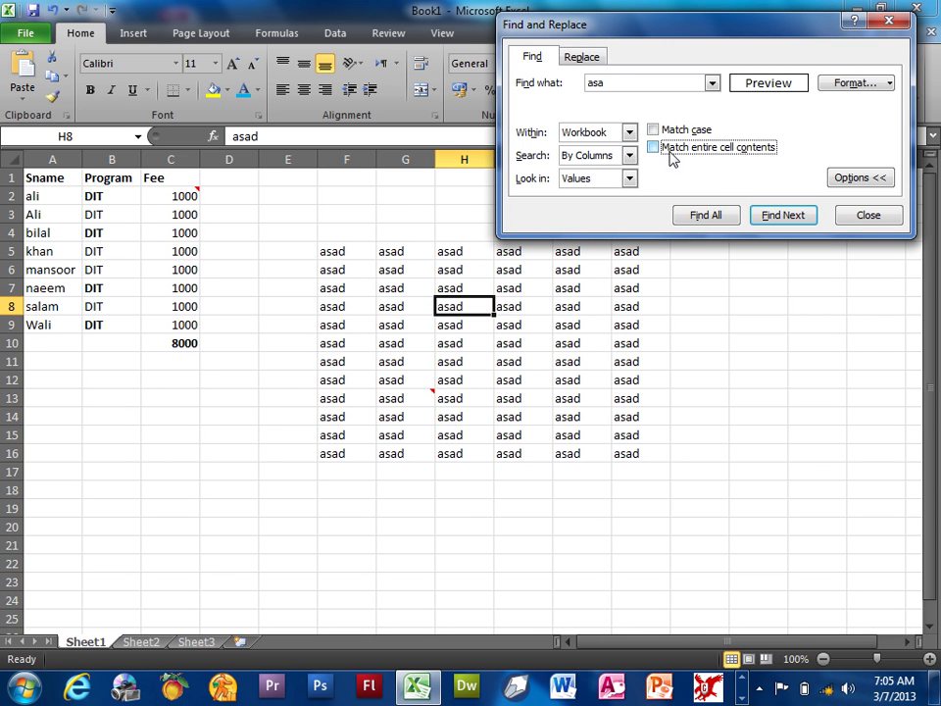
click(766, 216)
click(768, 215)
click(767, 216)
click(767, 216)
click(767, 216)
click(767, 216)
click(767, 216)
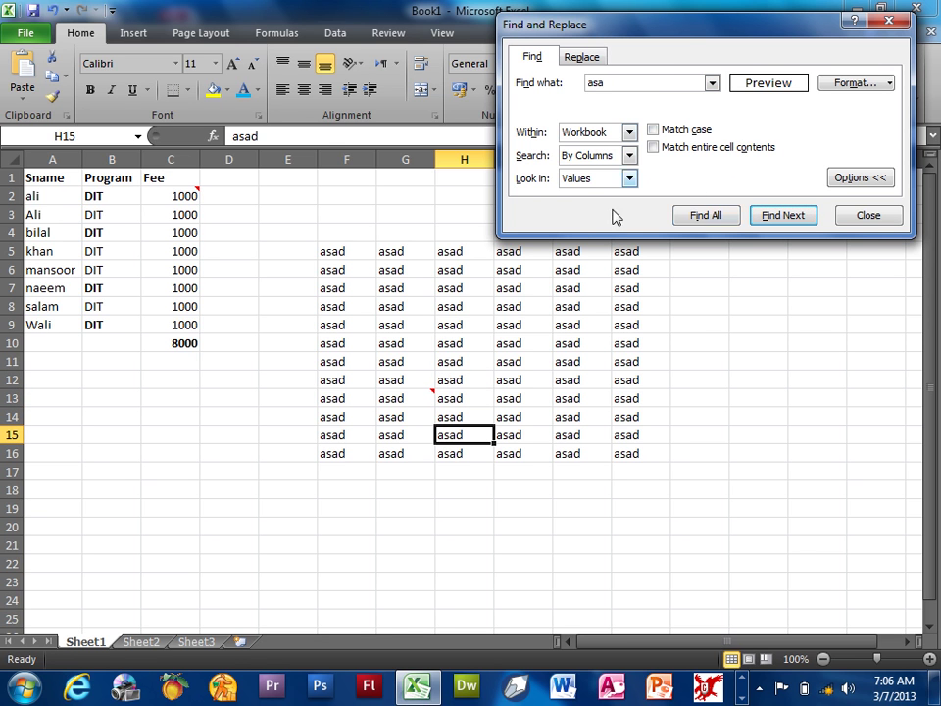
- Replace all 71 occurrences of asad with wali, then close Find and Replace
click(584, 58)
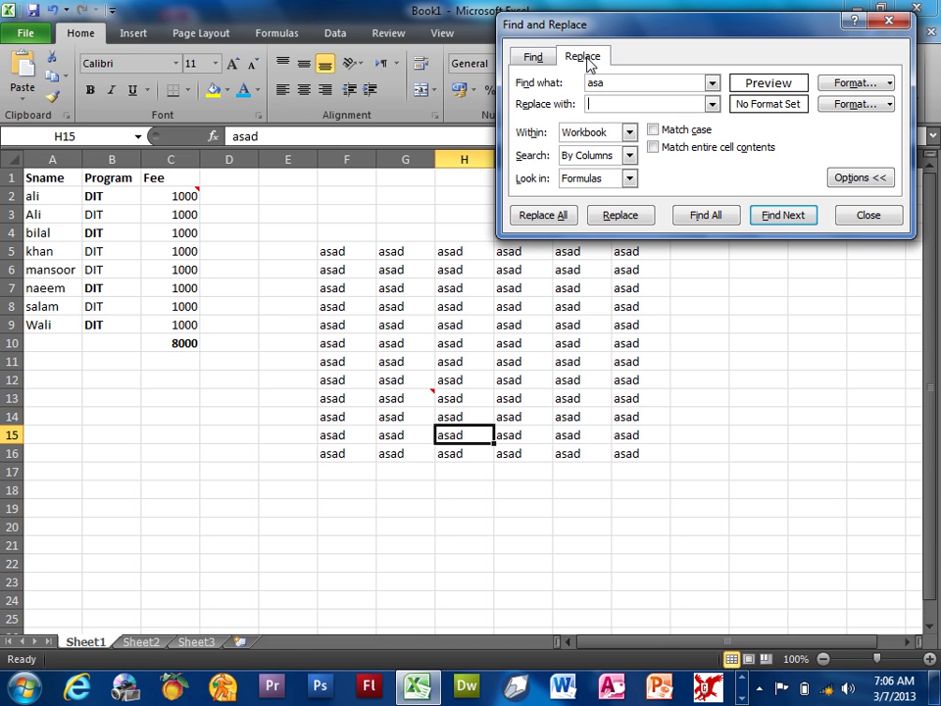
text(asad)
text(wali)
click(599, 215)
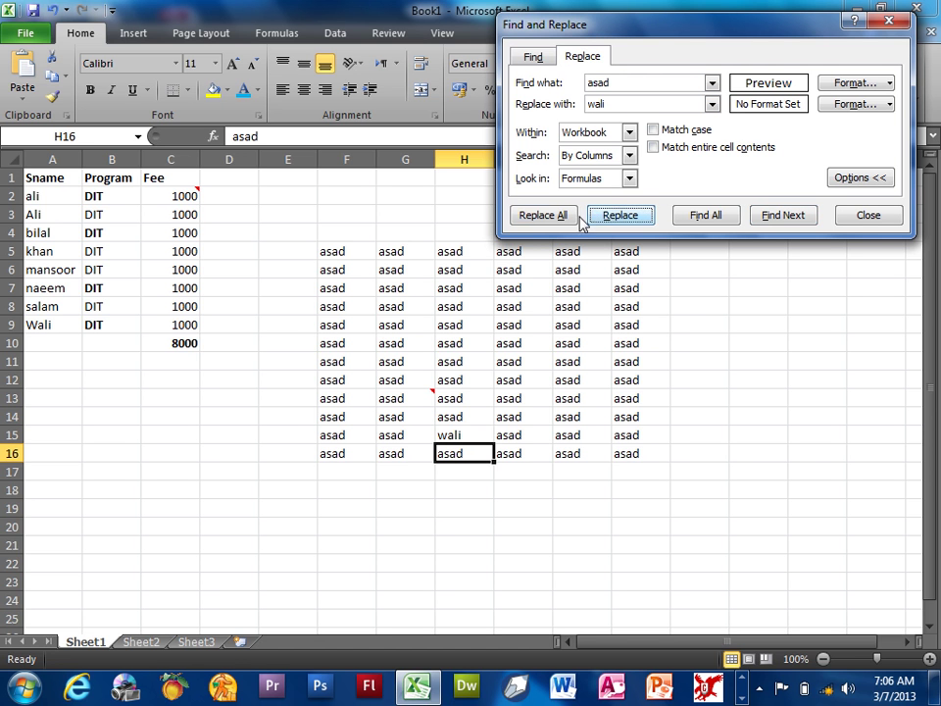
click(554, 219)
click(476, 388)
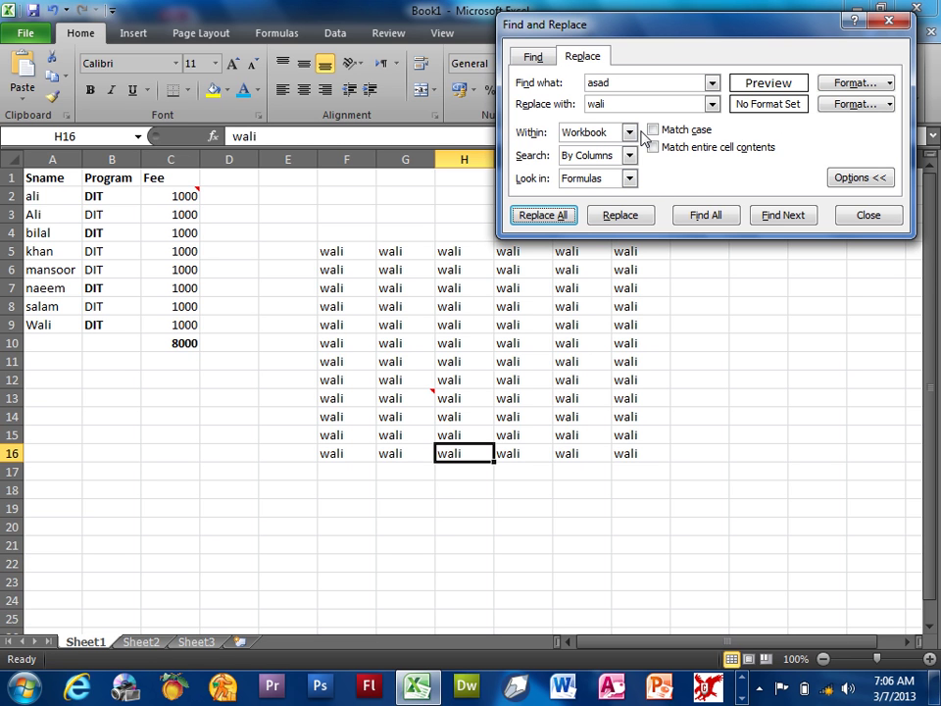
click(841, 212)
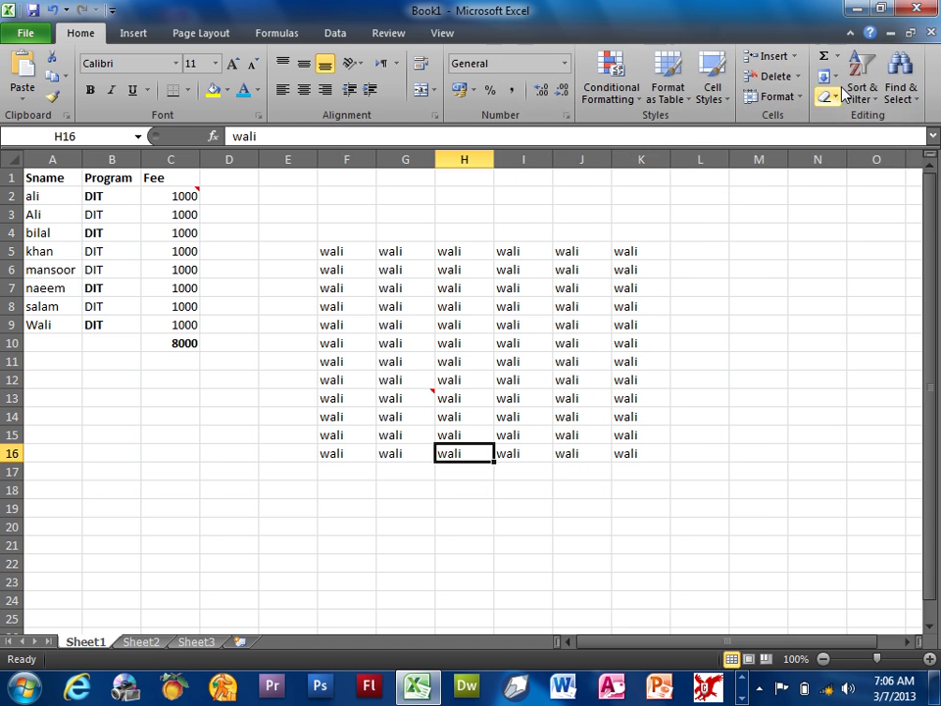
- Open Go To Special from Find & Select, cancel it, and move to Sheet2
click(860, 86)
click(903, 91)
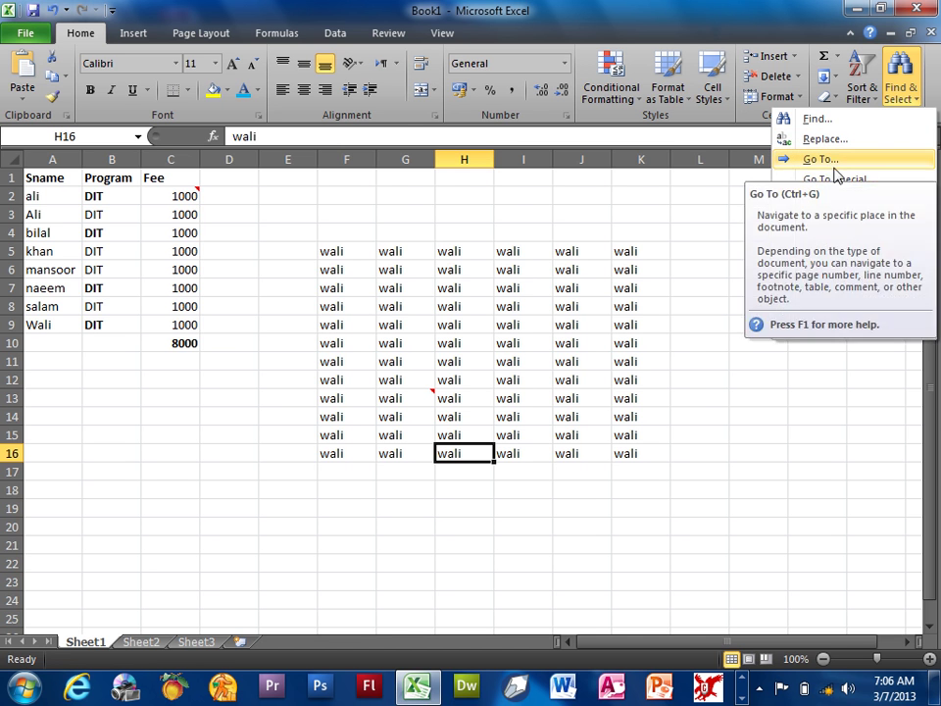
click(835, 179)
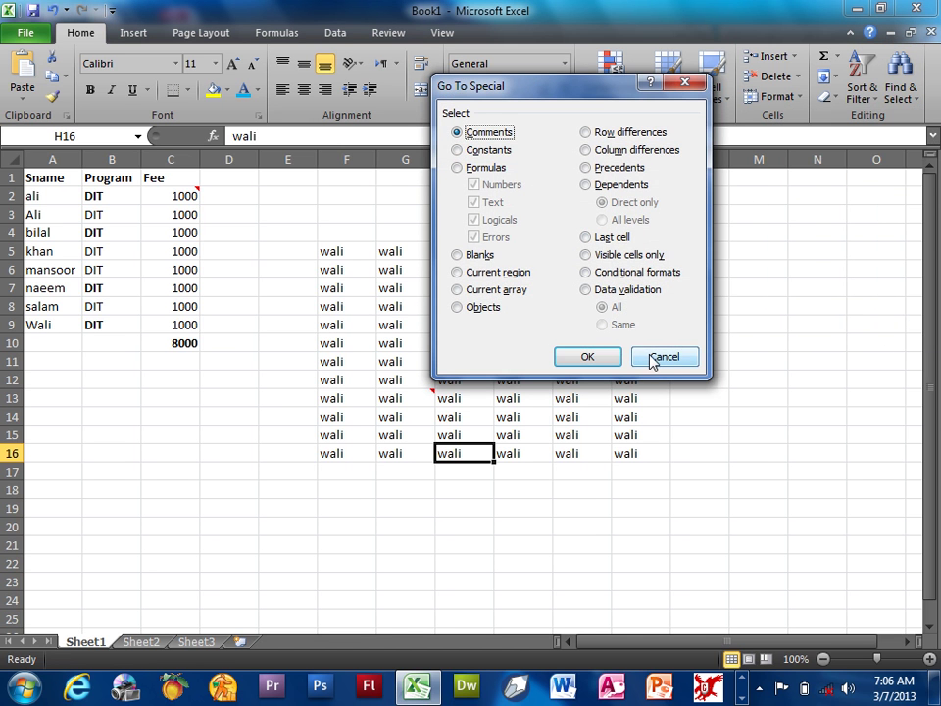
click(654, 359)
click(152, 642)
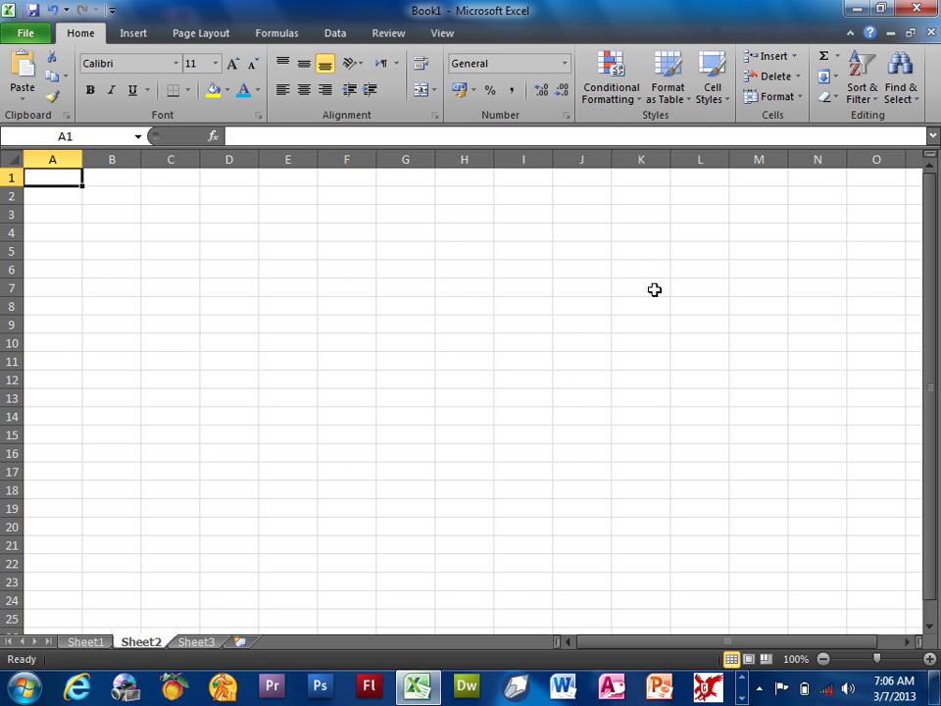
- Open the Go To dialog from Find & Select and cancel it
click(893, 88)
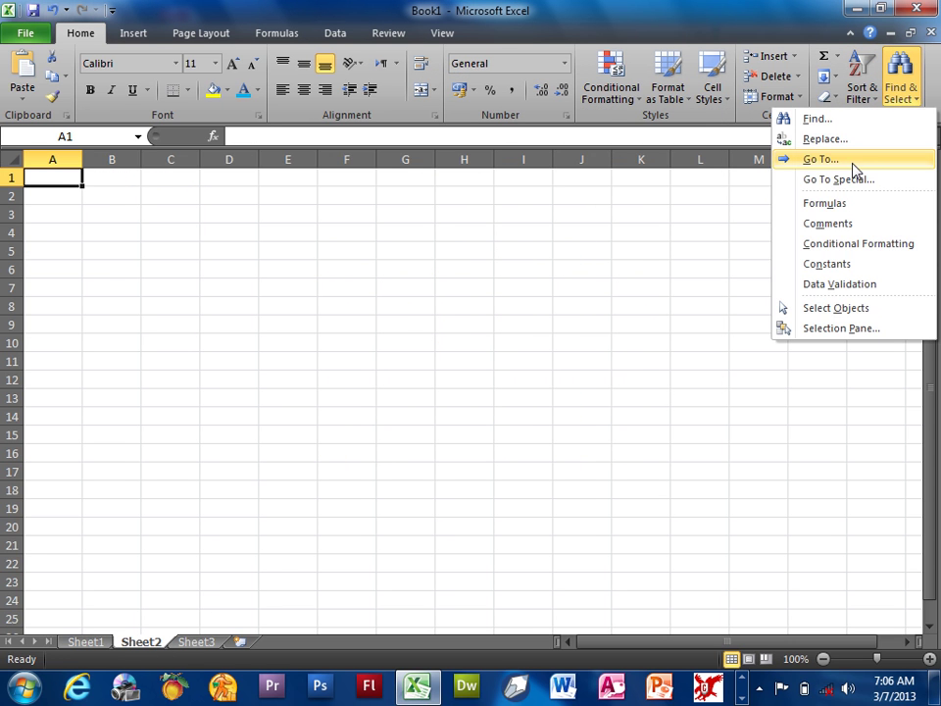
click(852, 164)
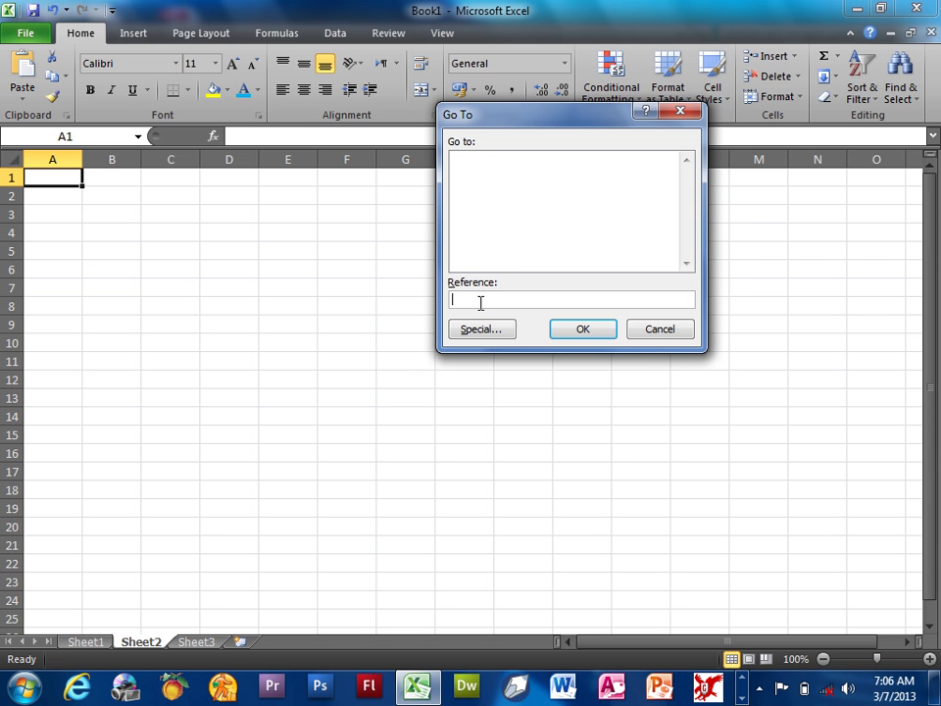
click(657, 327)
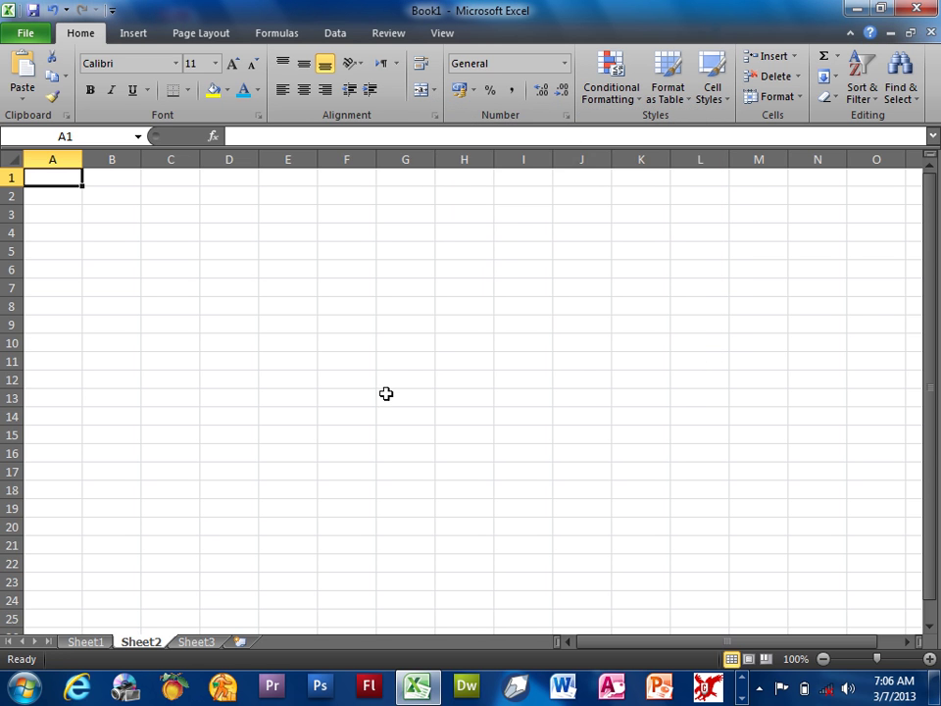
- Enter the word asad in cell G11 of Sheet2
click(398, 365)
text(asad)
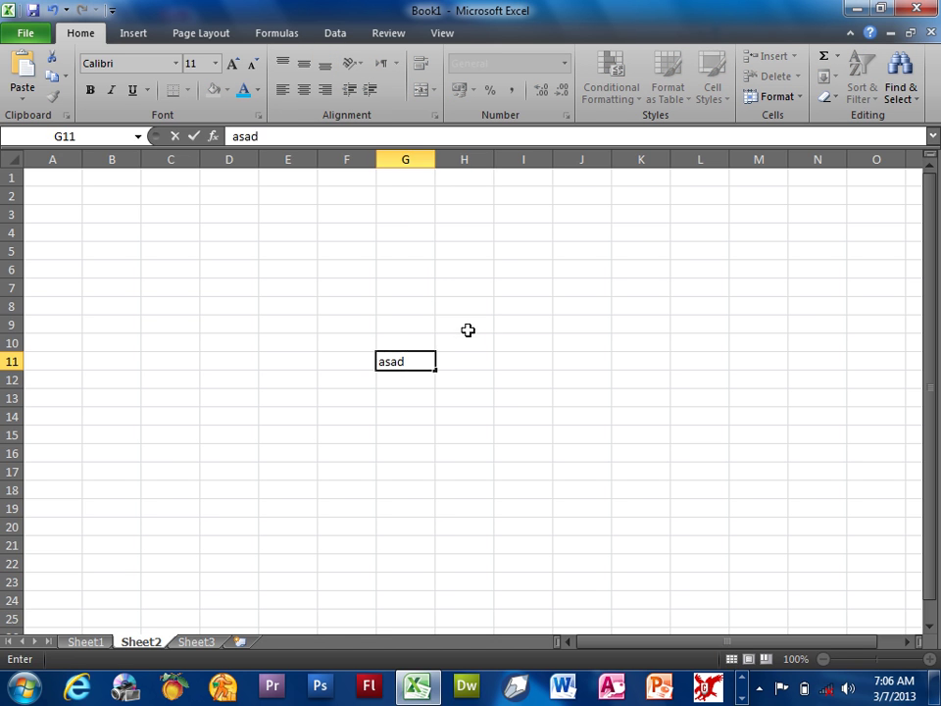
click(467, 331)
click(409, 359)
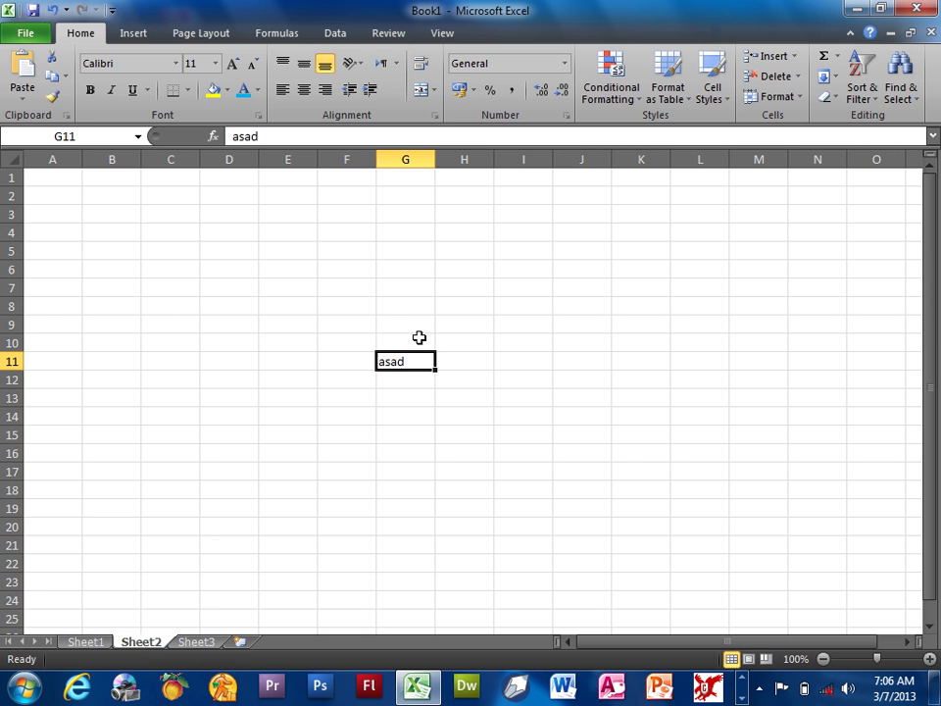
click(43, 173)
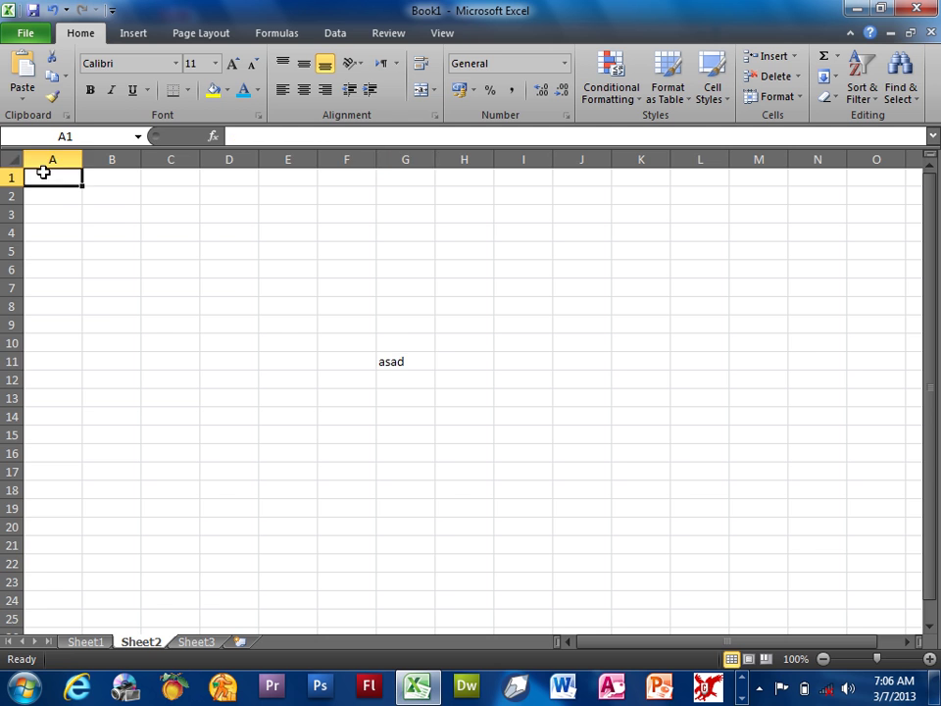
click(410, 360)
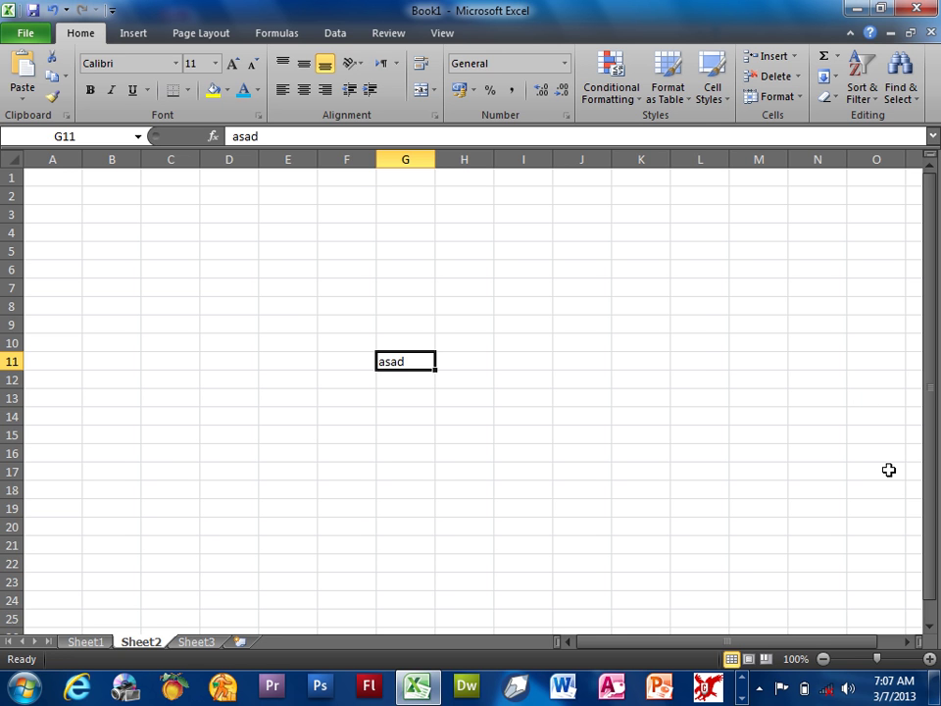
- Use Ctrl+G to jump to A1 and back to G11, then select K6
key(ctrl+g)
text(a1)
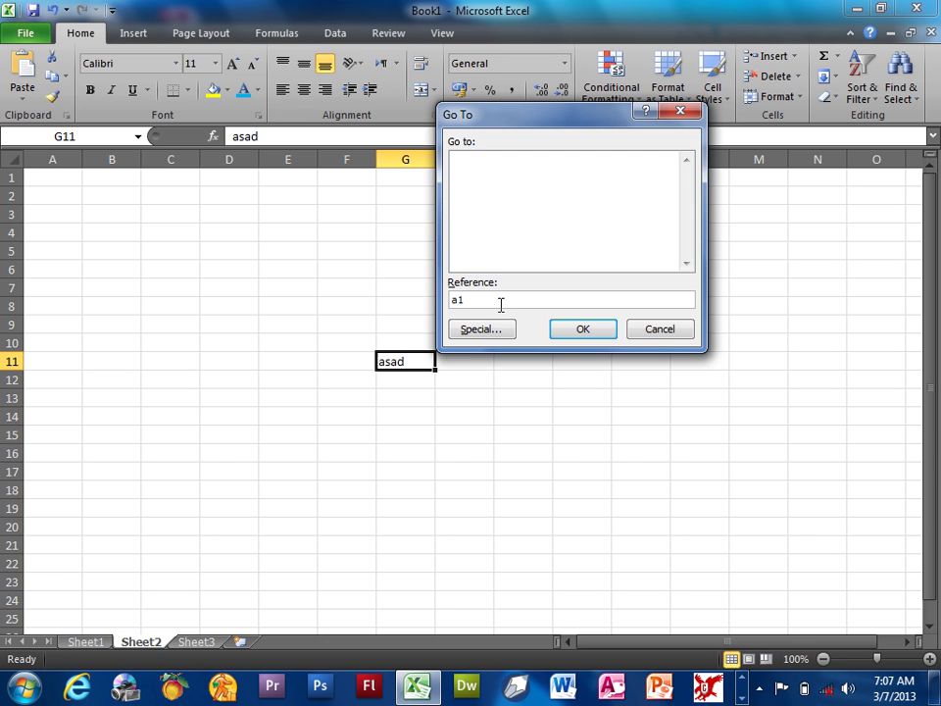
click(584, 329)
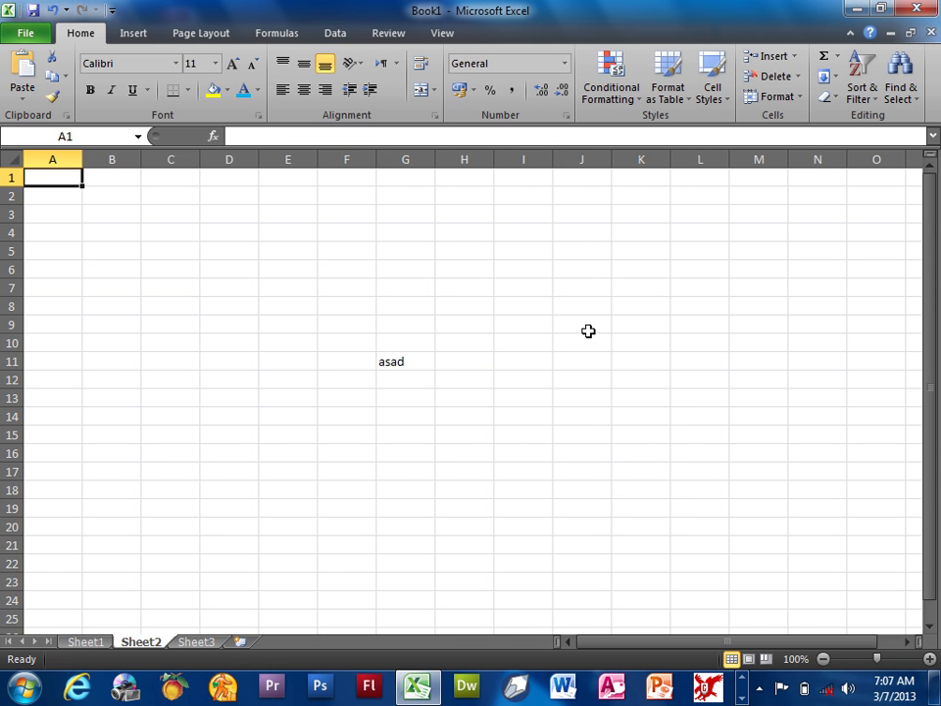
key(ctrl+g)
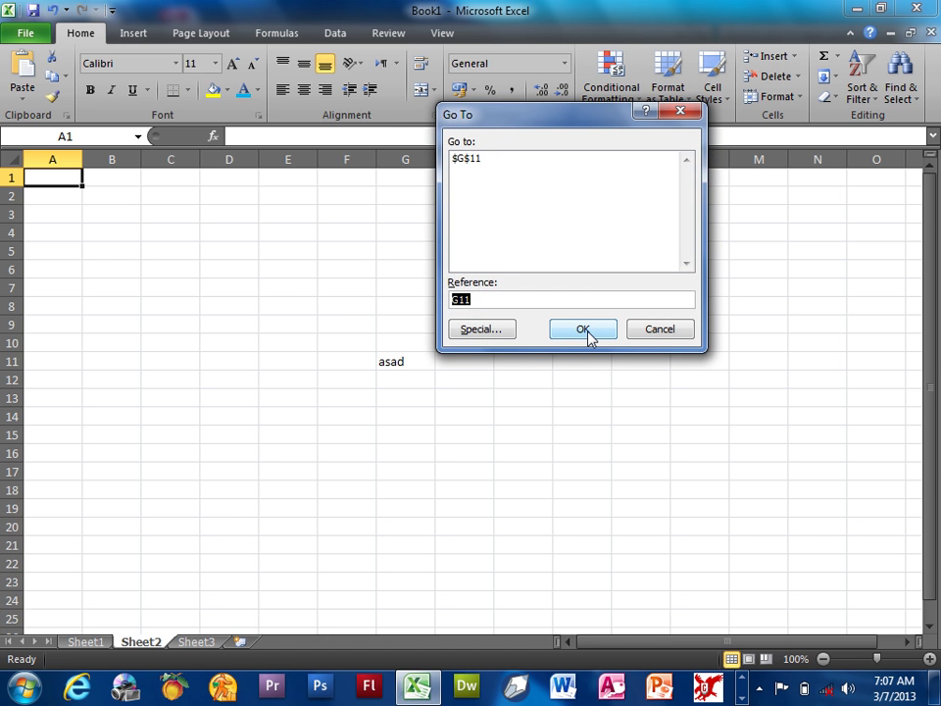
text(G)
click(585, 330)
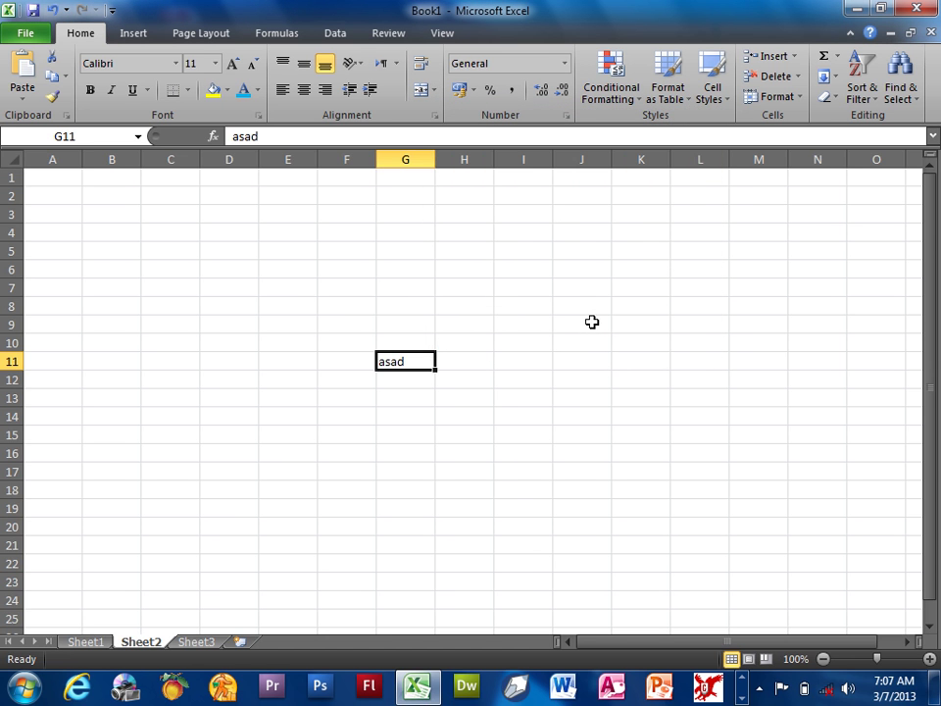
click(625, 267)
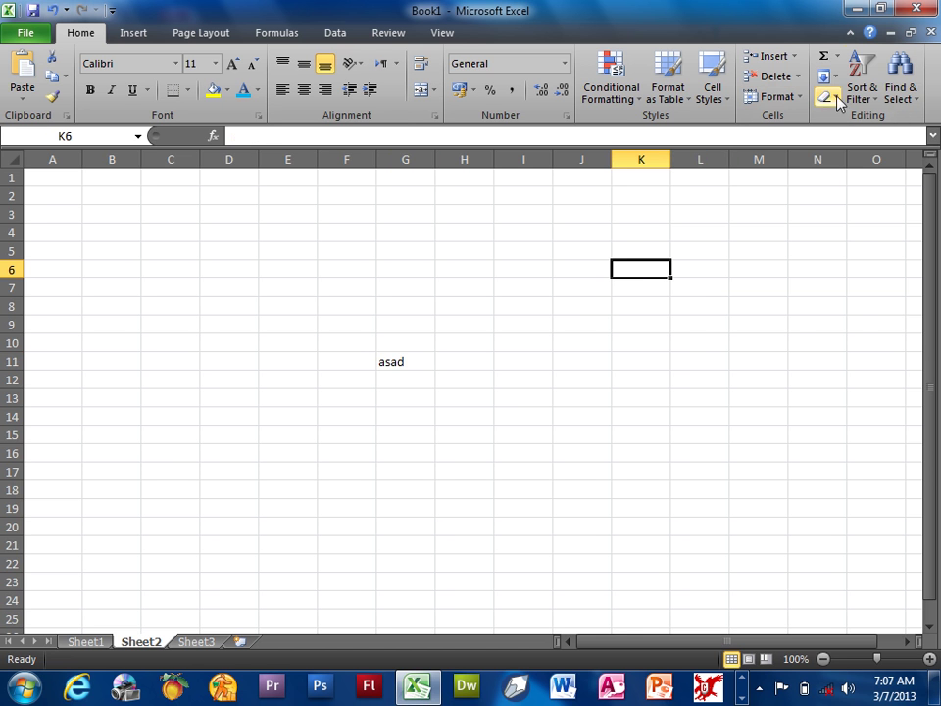
- Open Go To Special via Go To and via Find & Select, cancelling both times
click(899, 78)
click(869, 161)
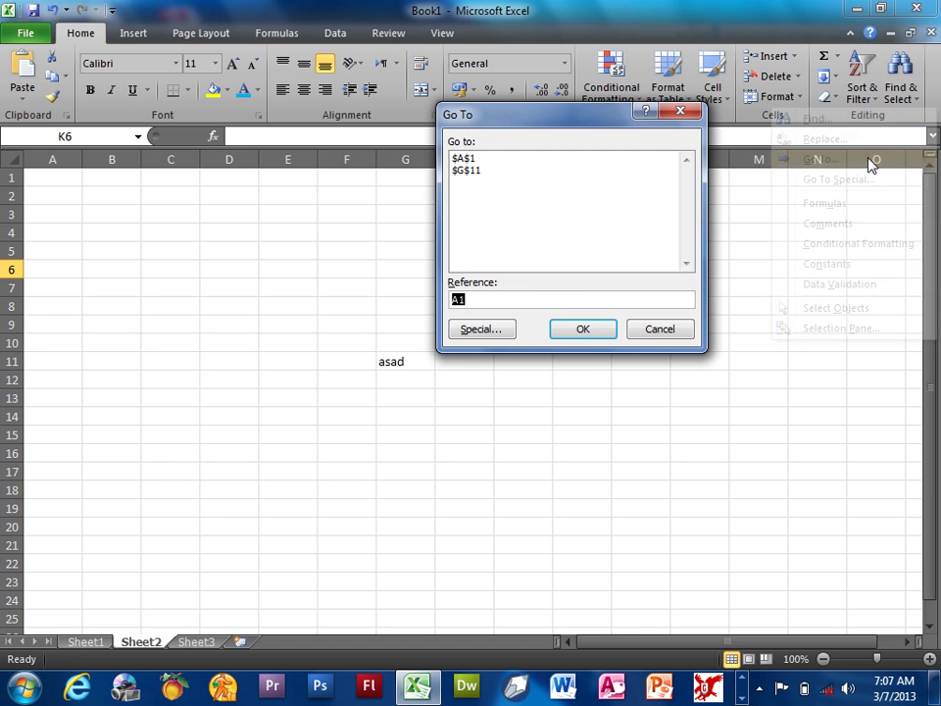
click(498, 329)
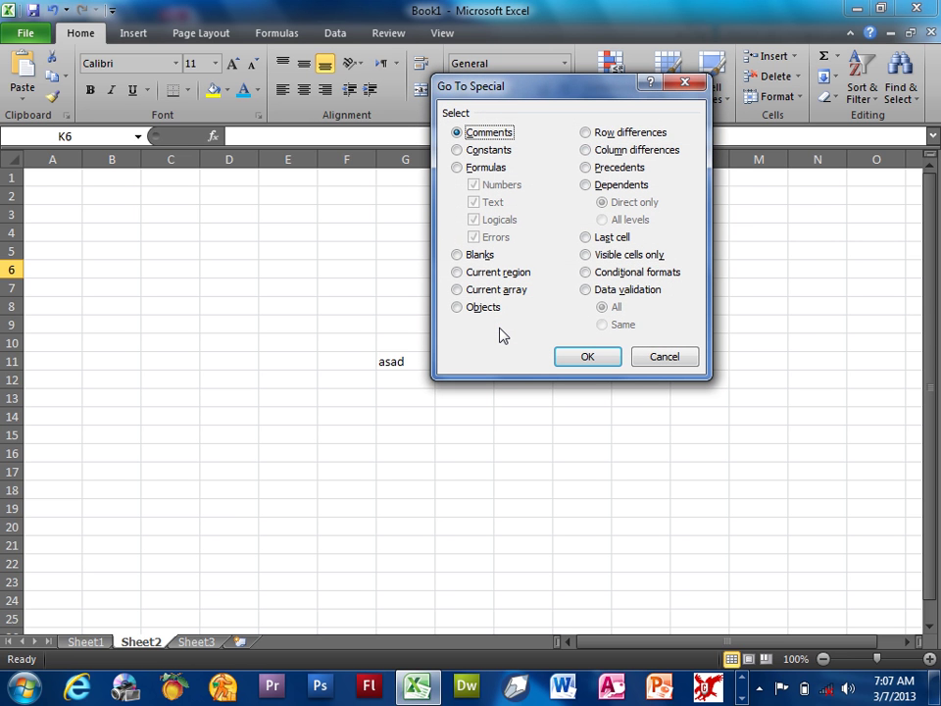
click(655, 356)
click(898, 93)
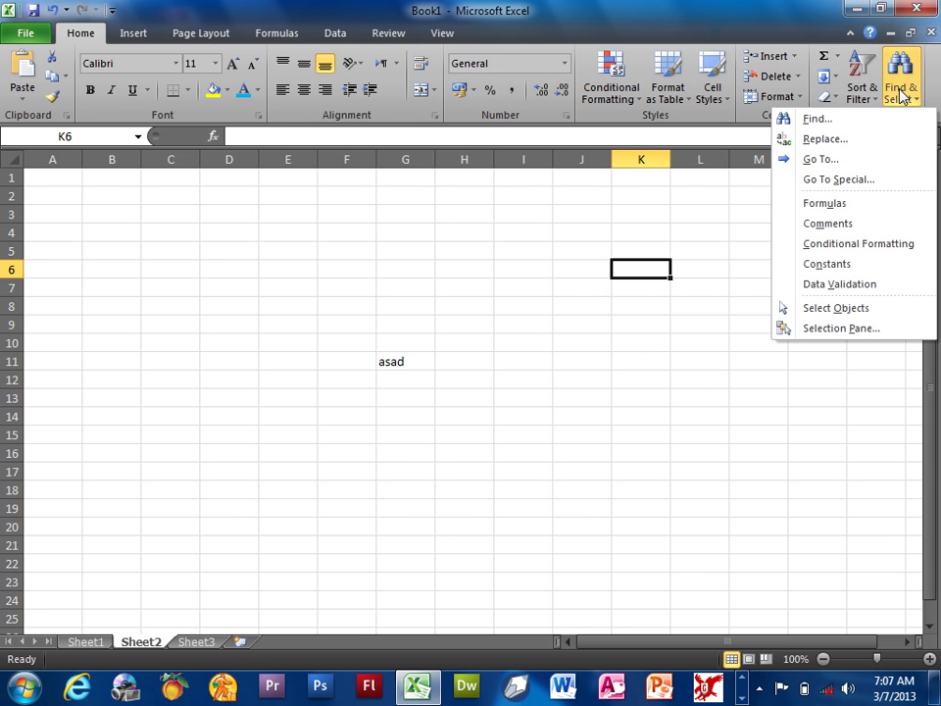
click(866, 190)
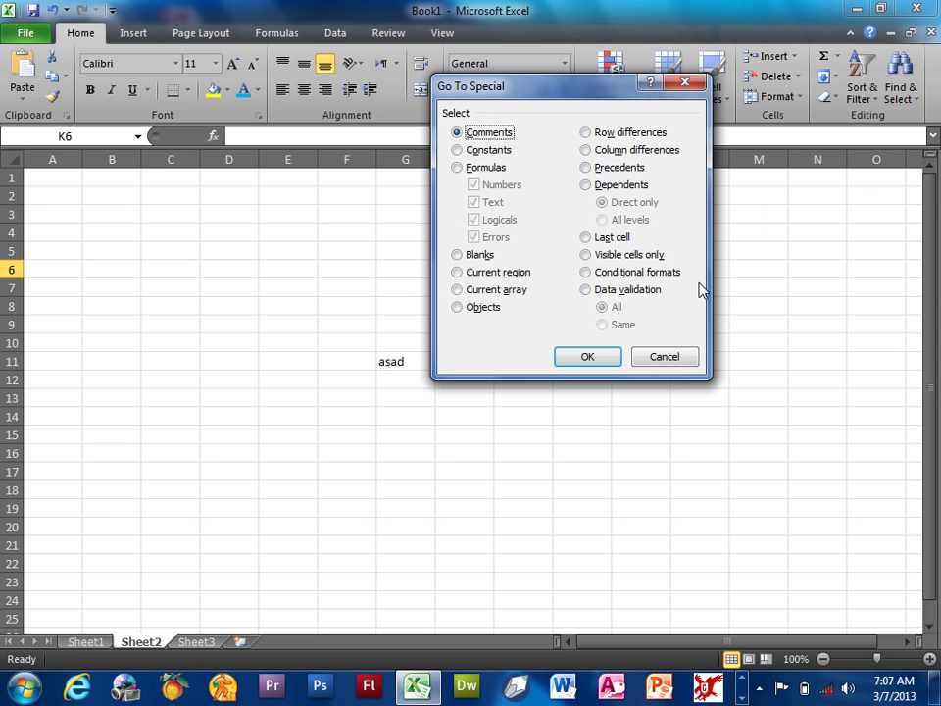
click(655, 358)
- On Sheet1, select all commented cells with F5 > Special > Comments and delete the comments
click(84, 641)
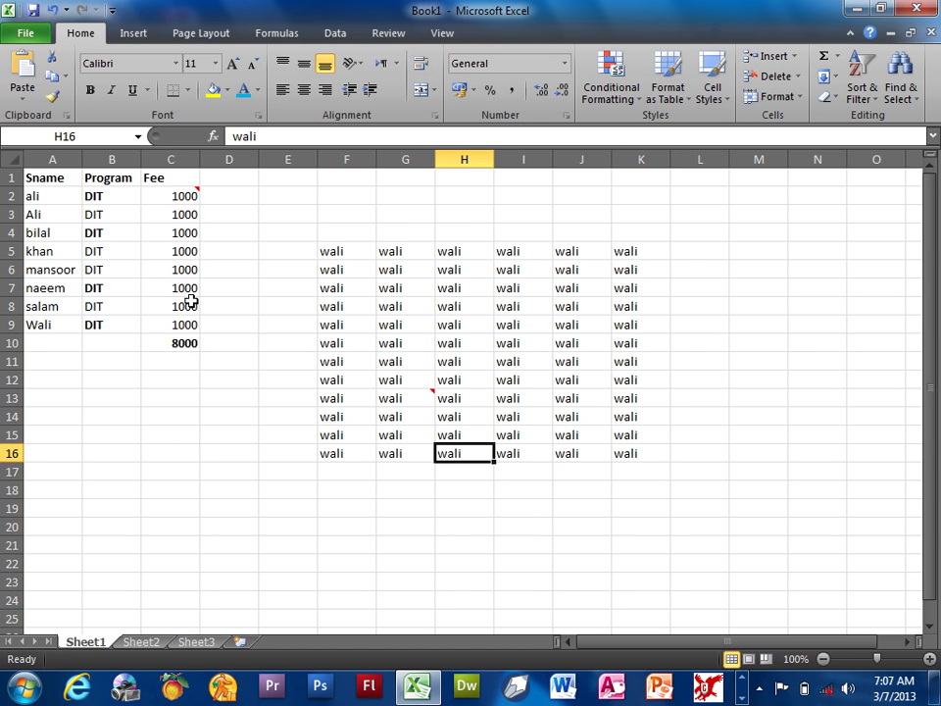
click(208, 380)
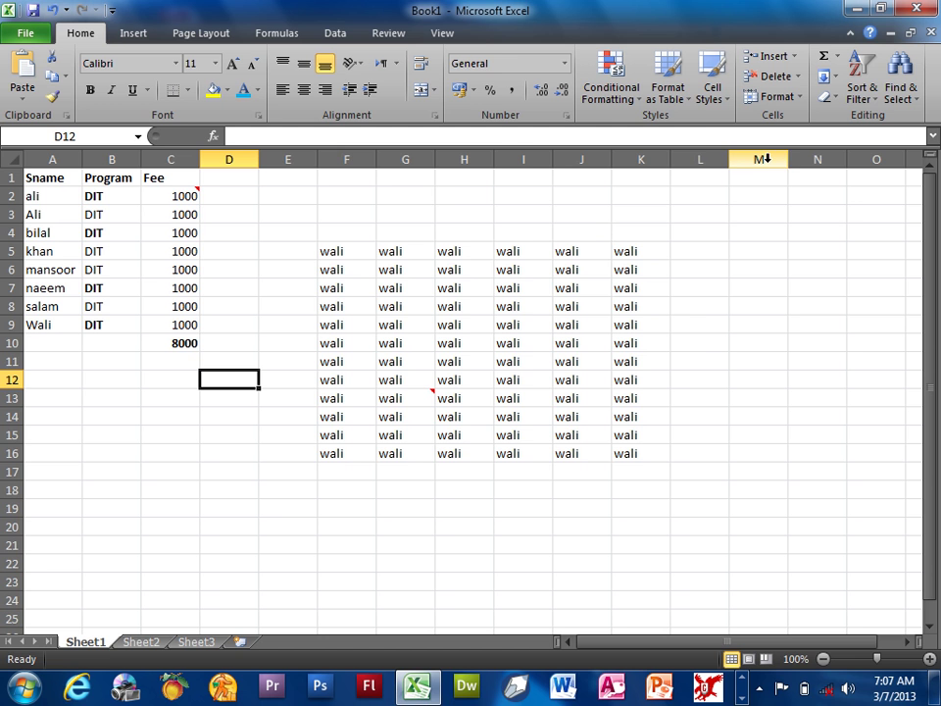
key(F5)
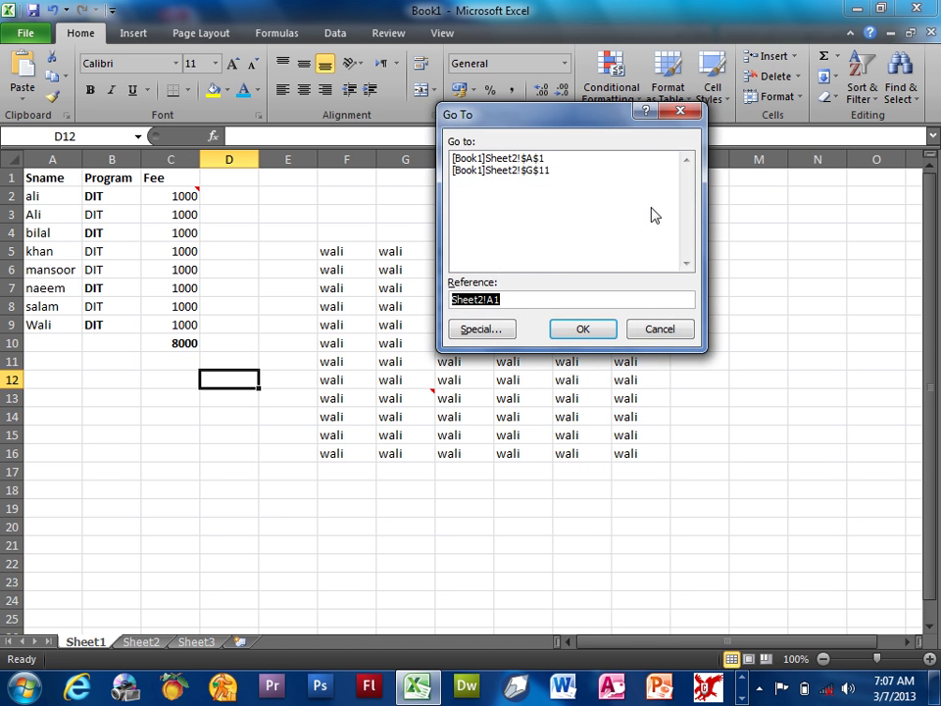
click(484, 327)
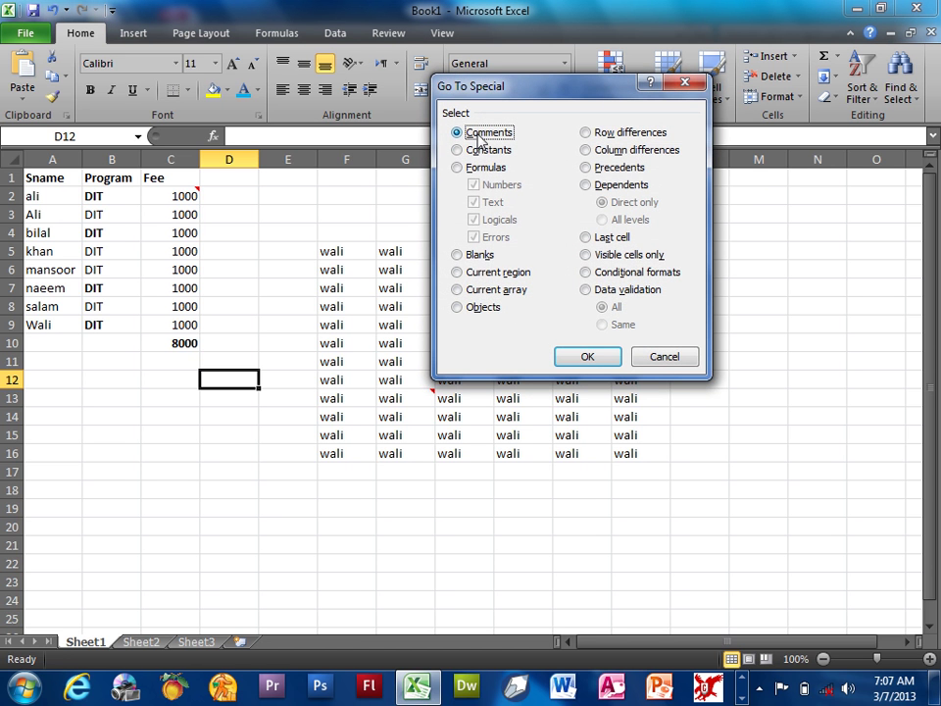
click(610, 358)
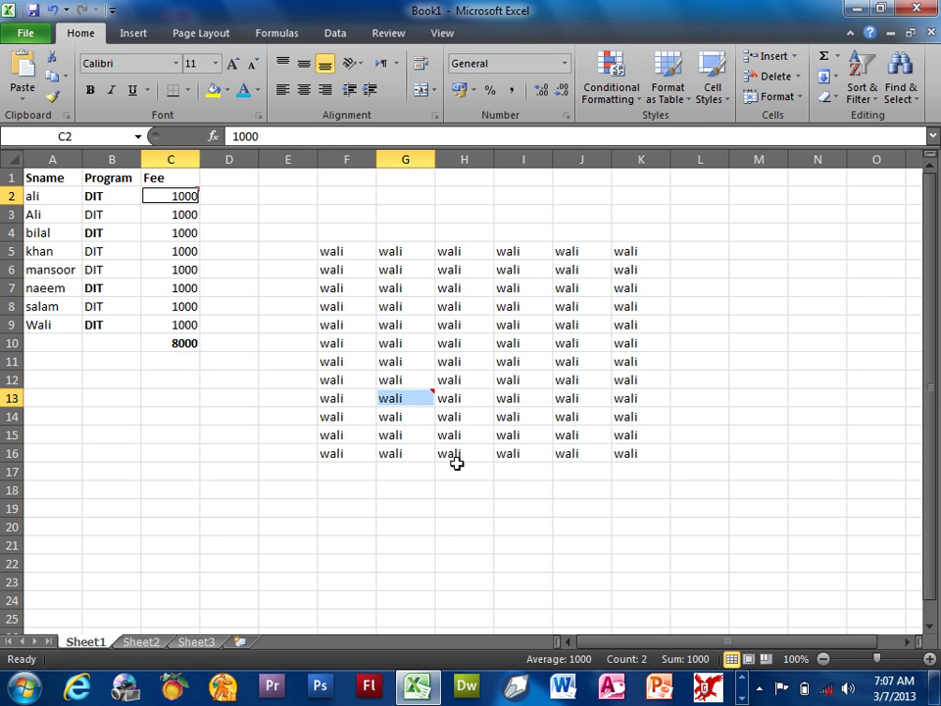
right_click(409, 395)
click(477, 275)
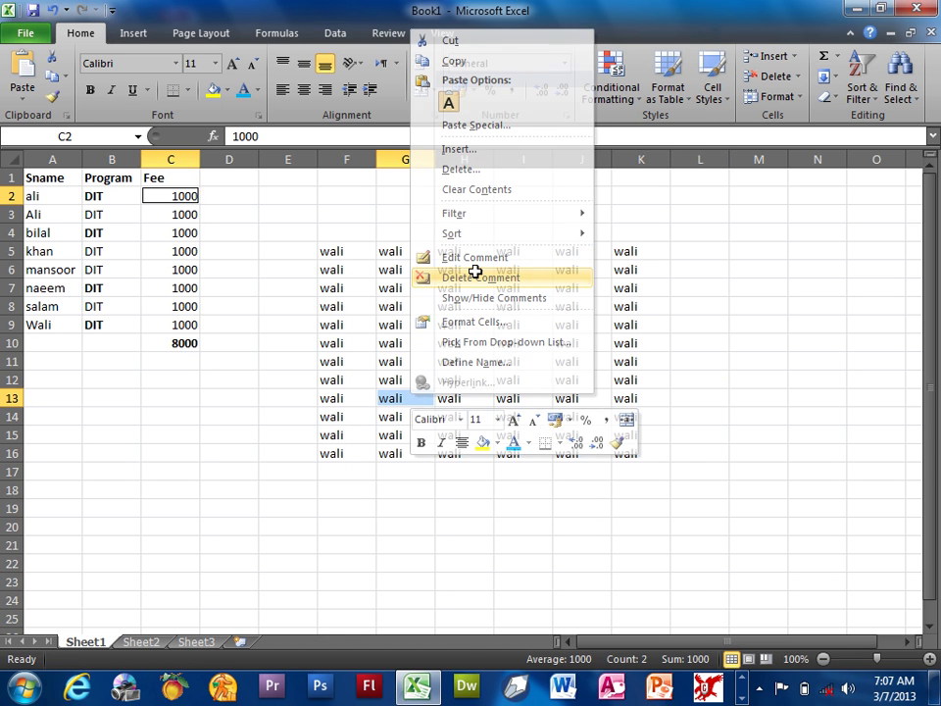
click(474, 252)
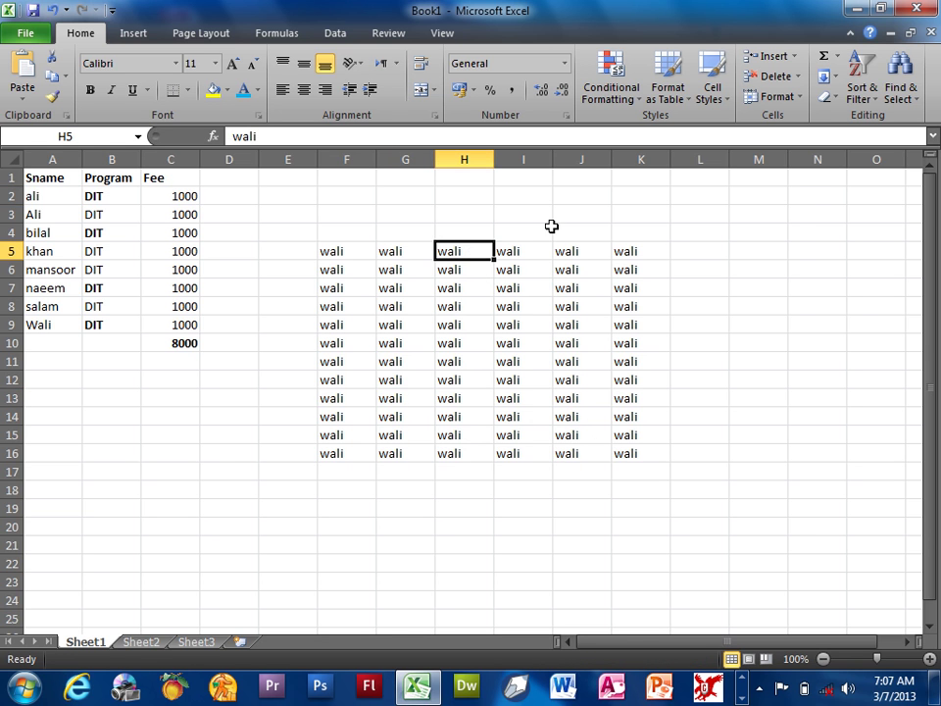
- In Go To Special, toggle between the Constants and Formulas options
click(900, 78)
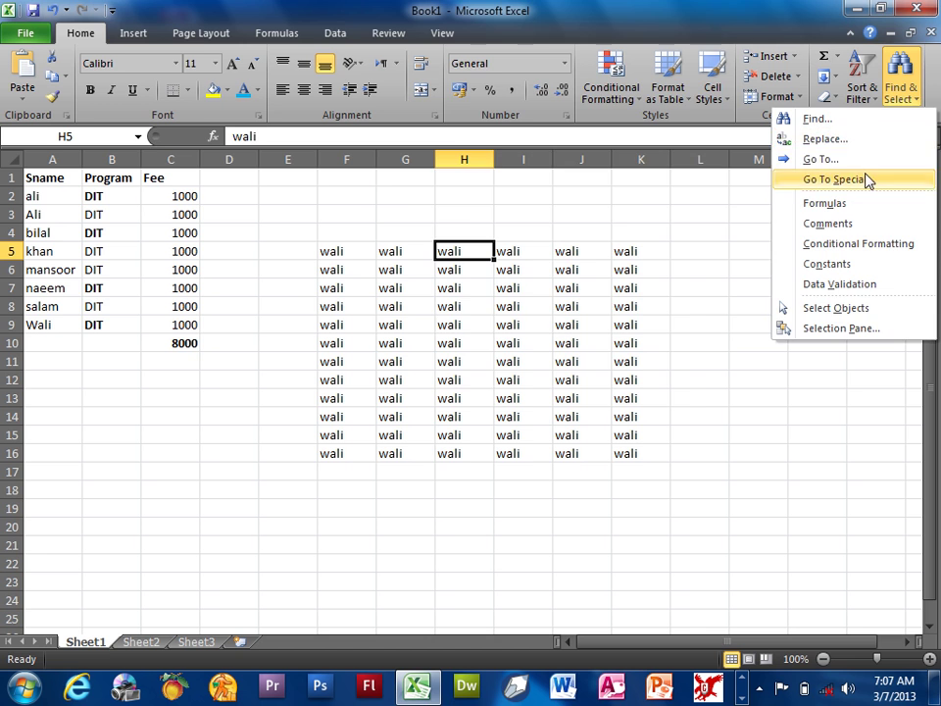
click(863, 179)
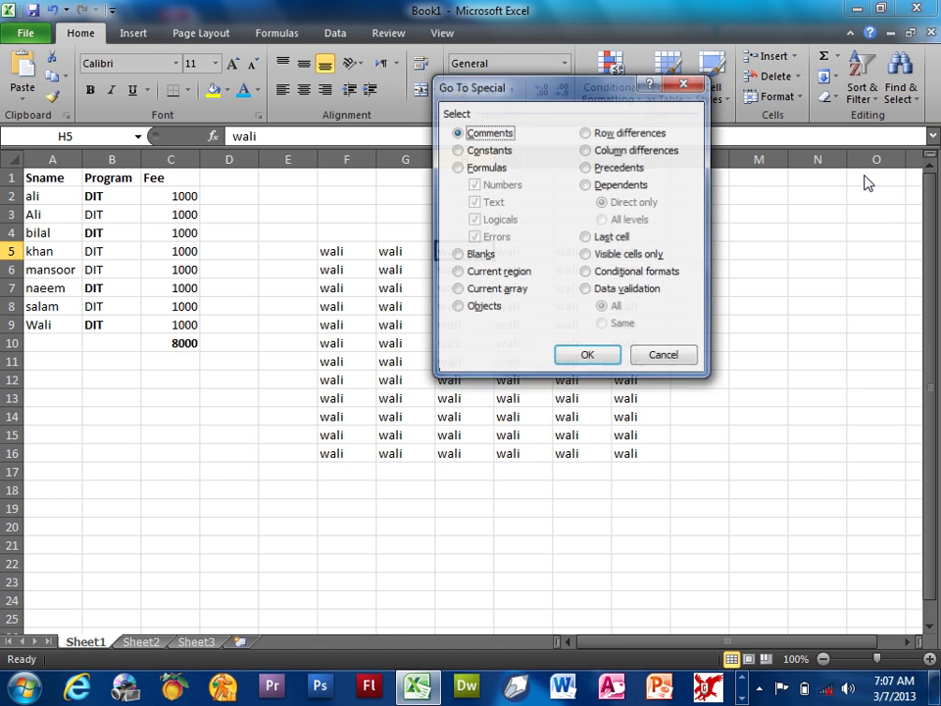
click(480, 150)
click(470, 167)
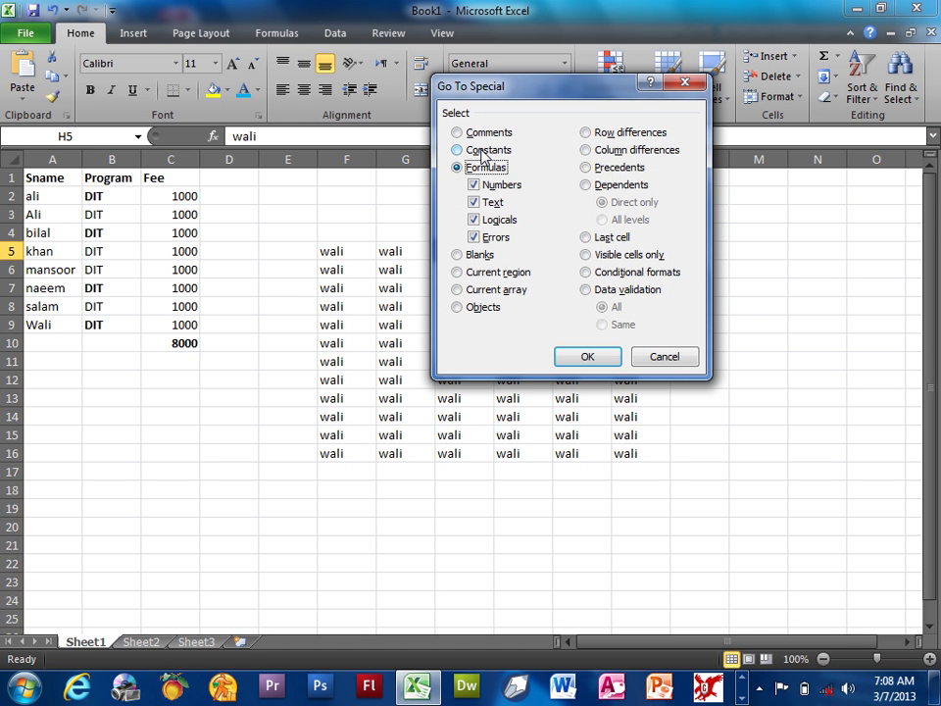
click(491, 151)
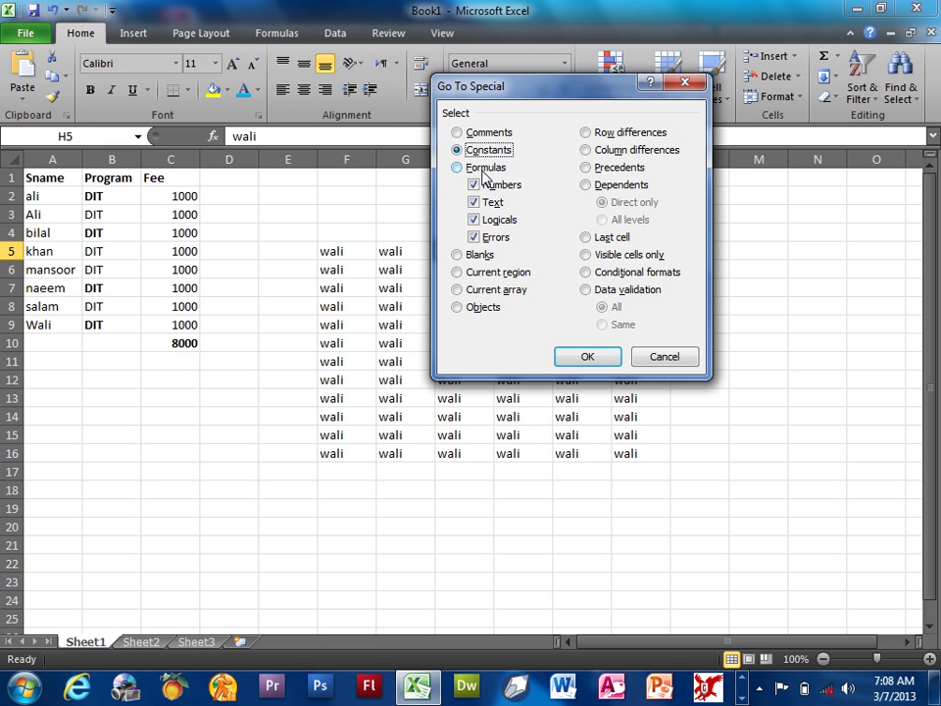
click(482, 168)
click(485, 150)
click(482, 169)
click(485, 152)
click(487, 168)
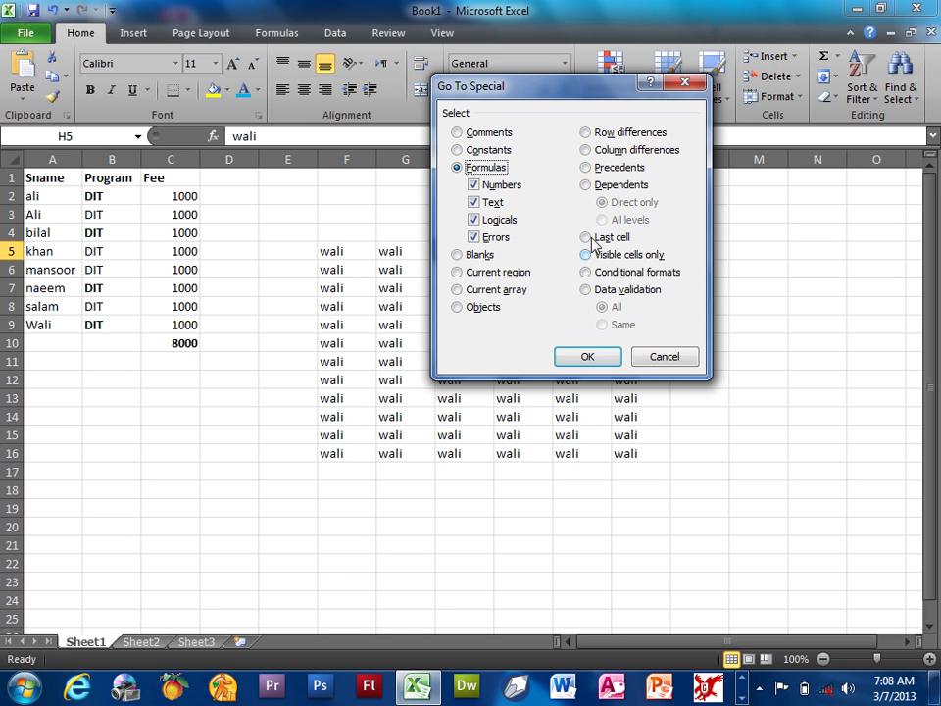
click(498, 154)
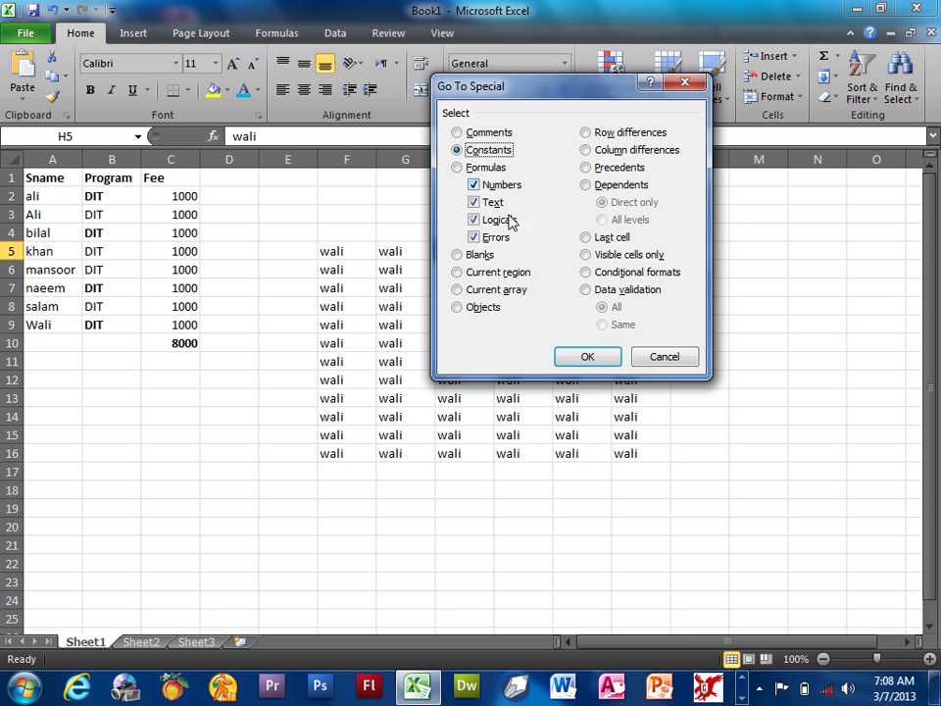
- Cancel Go To Special and clear the wali entries in F5:K16
click(686, 359)
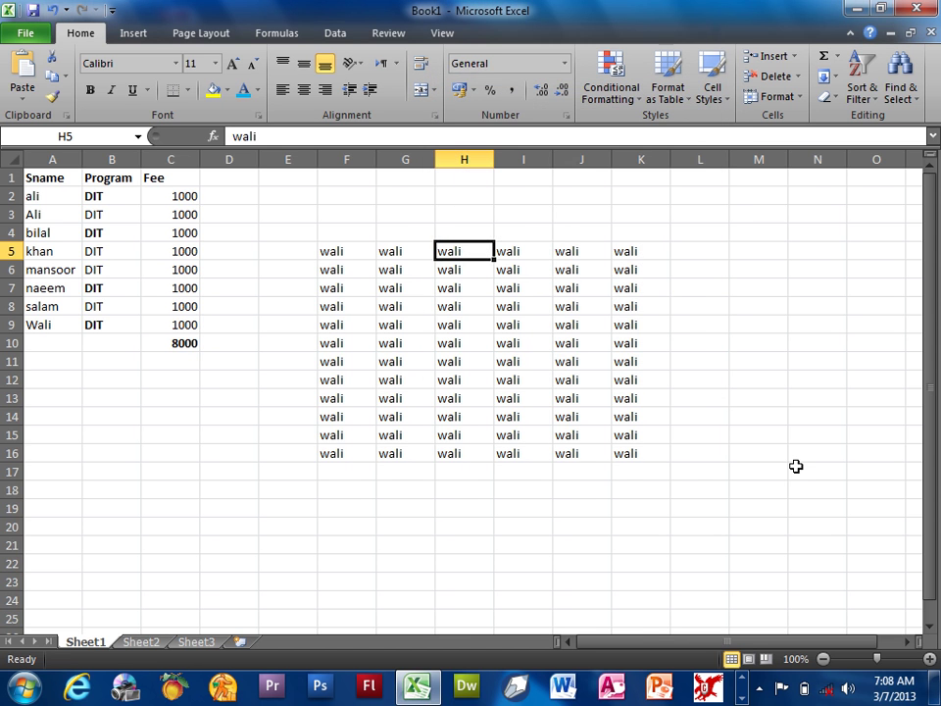
key(ctrl+a)
key(Delete)
- Clear all data from the whole worksheet
click(768, 465)
key(ctrl+a)
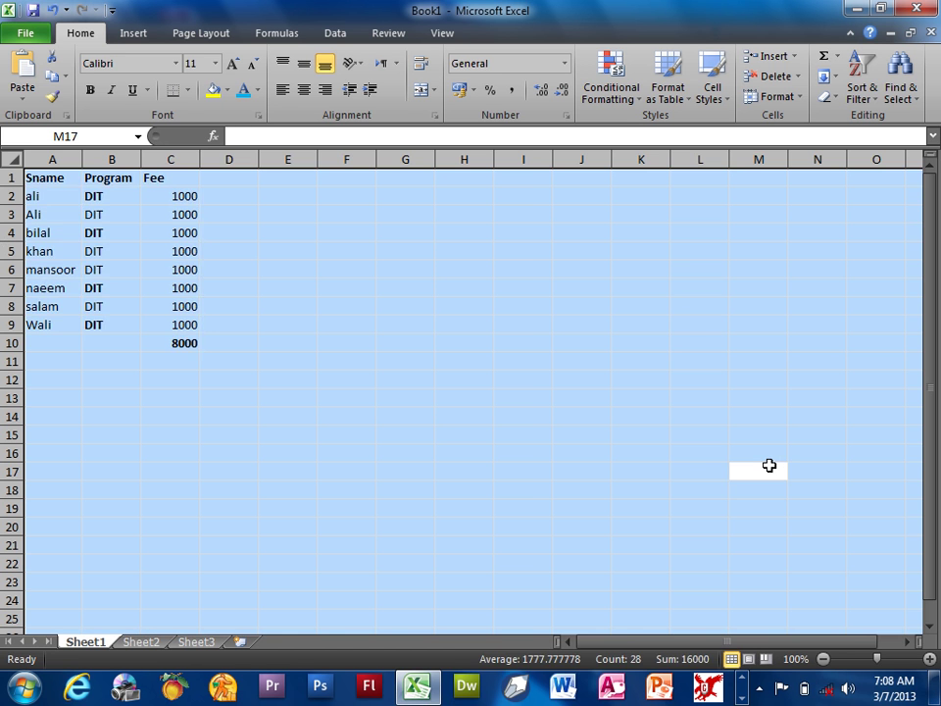
key(Delete)
key(Return)
- Enter the formula =2+2 in cell D3 so it shows 4
click(248, 209)
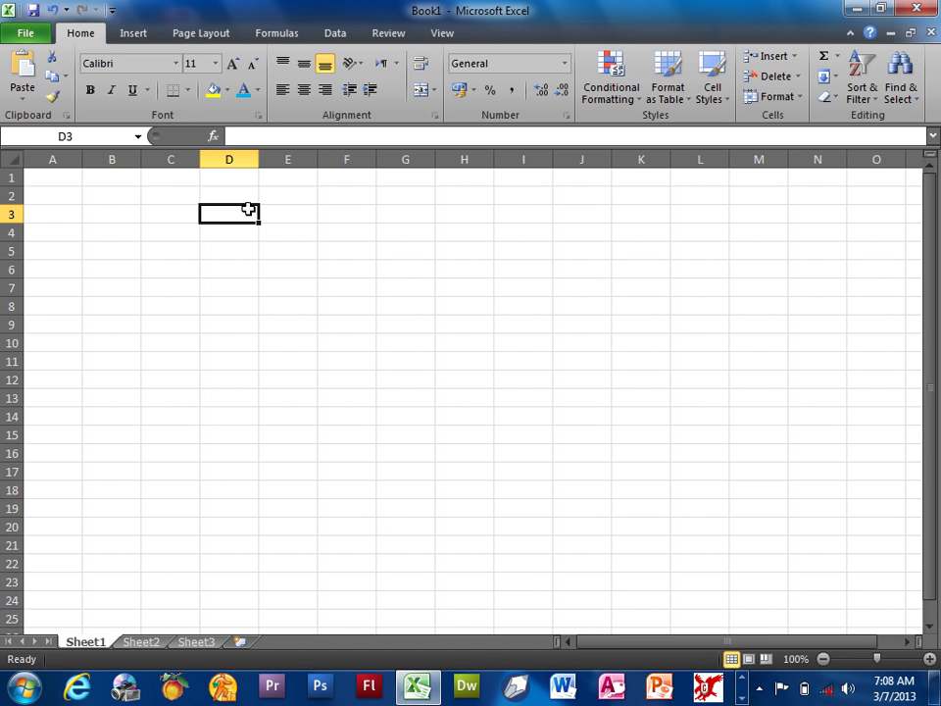
text(=2+2)
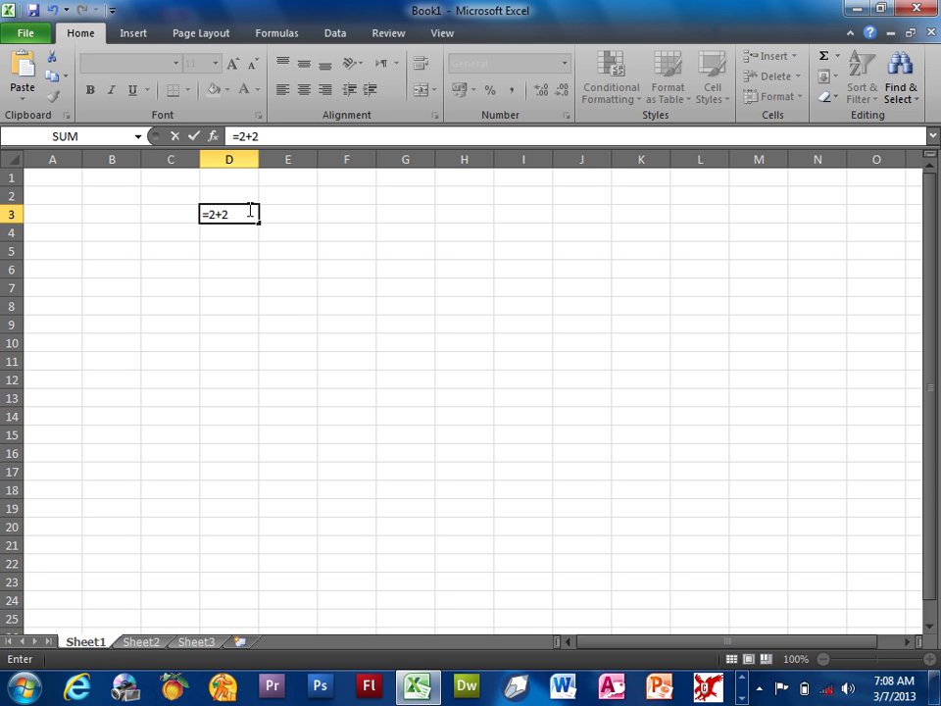
key(Escape)
text(2+2)
key(Return)
text(\)
key(BackSpace)
key(Escape)
click(248, 209)
text(=2+@)
key(BackSpace)
key(BackSpace)
key(BackSpace)
key(Return)
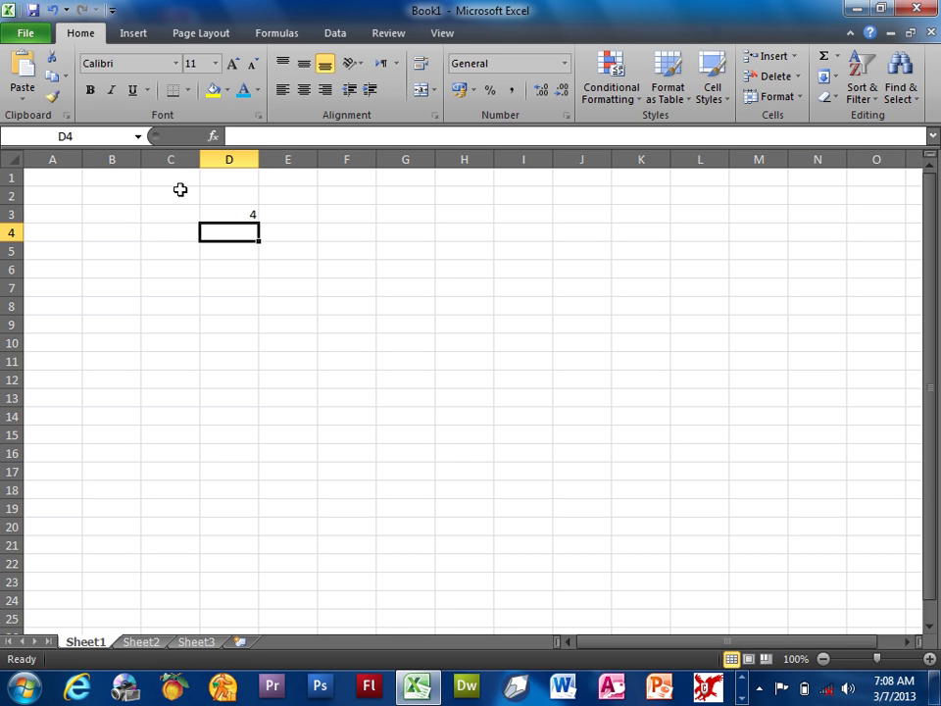
- Type the constant 4 in D4 and compare it with D3's =2+2 formula
click(248, 211)
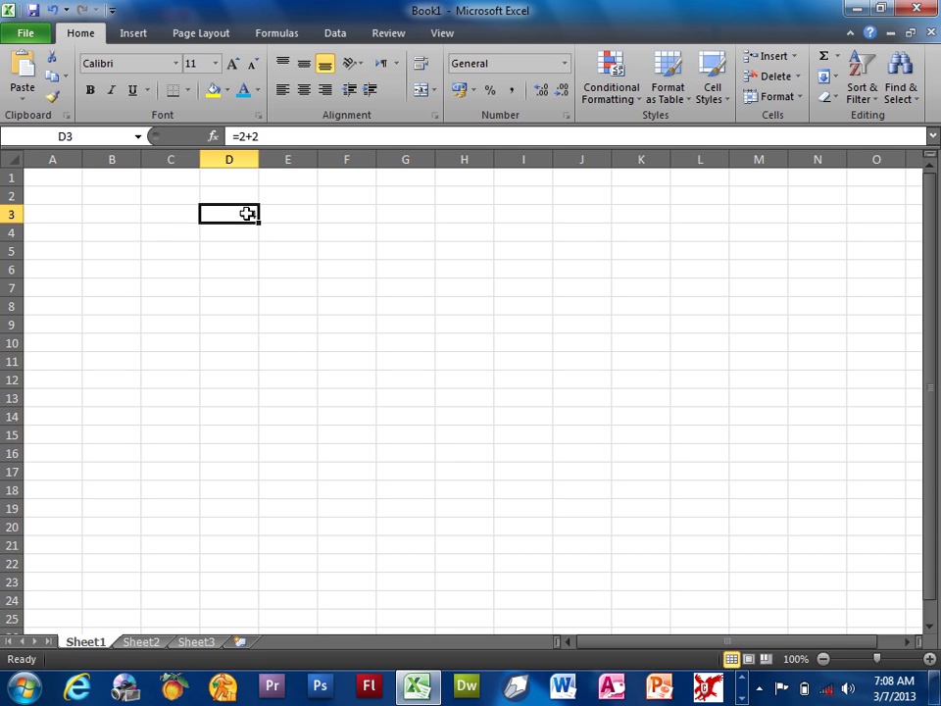
click(251, 233)
text(4)
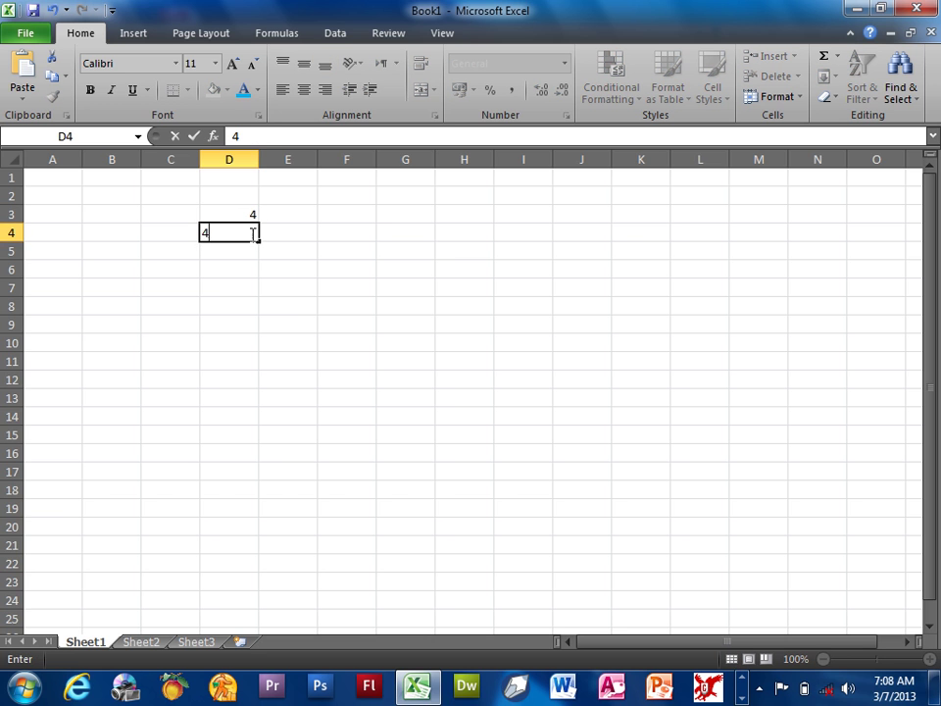
click(397, 233)
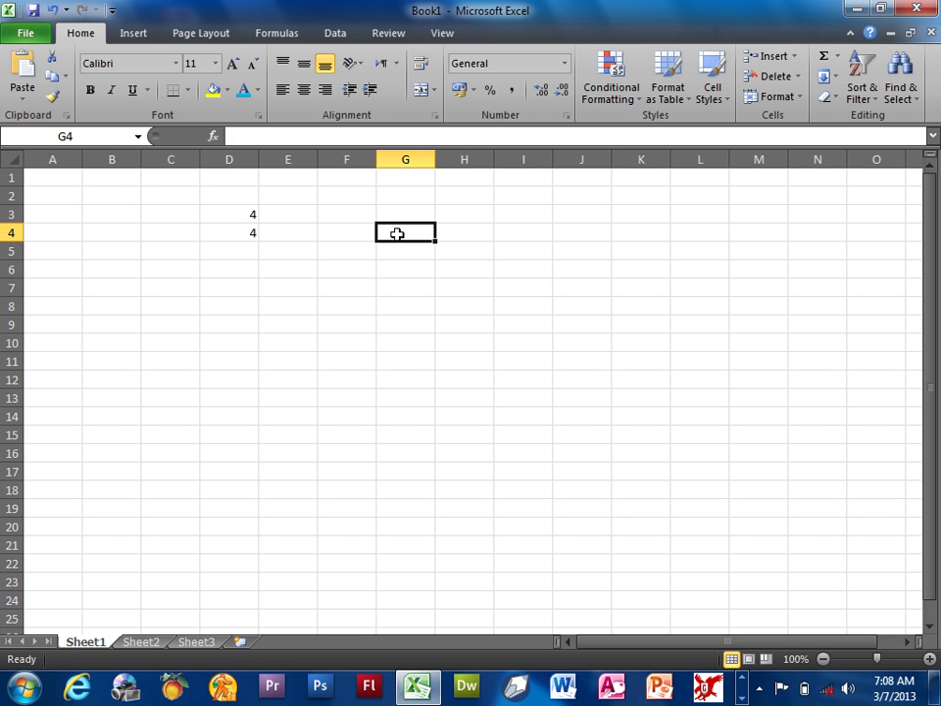
click(225, 233)
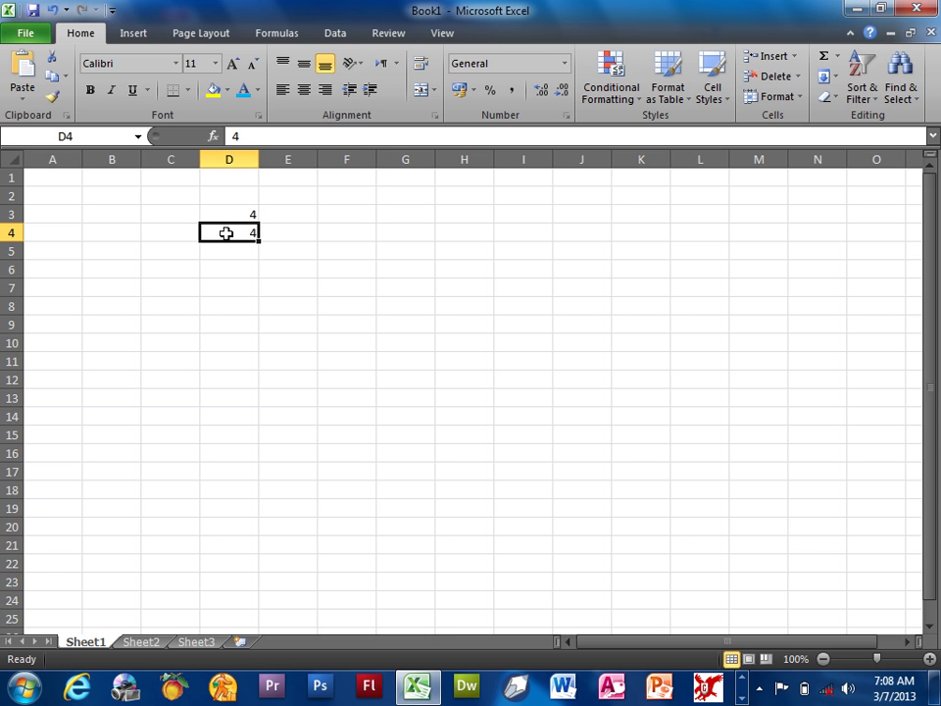
click(236, 195)
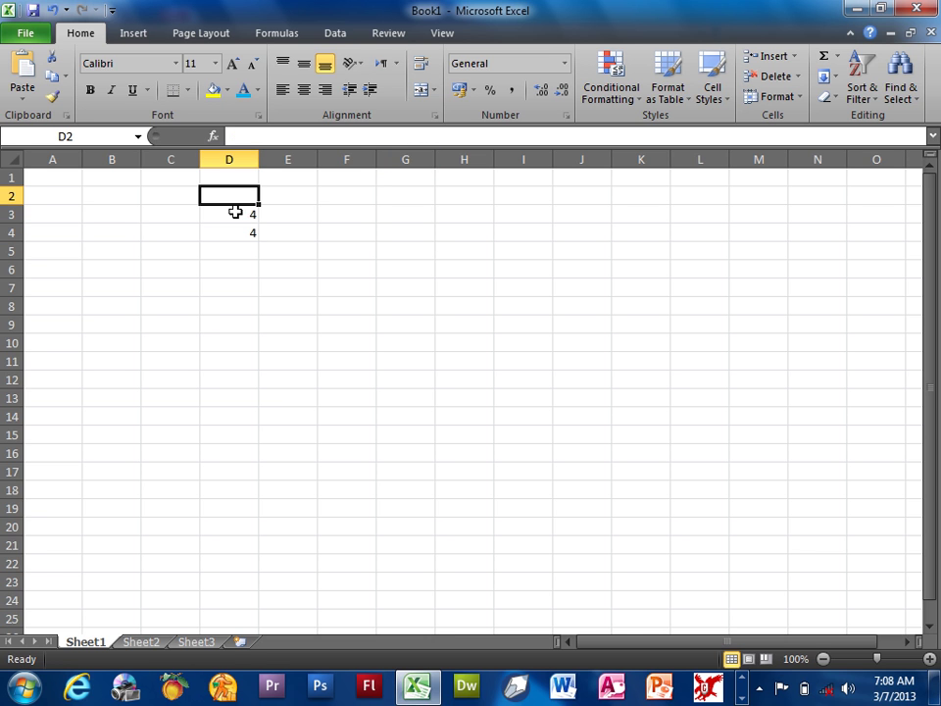
click(234, 215)
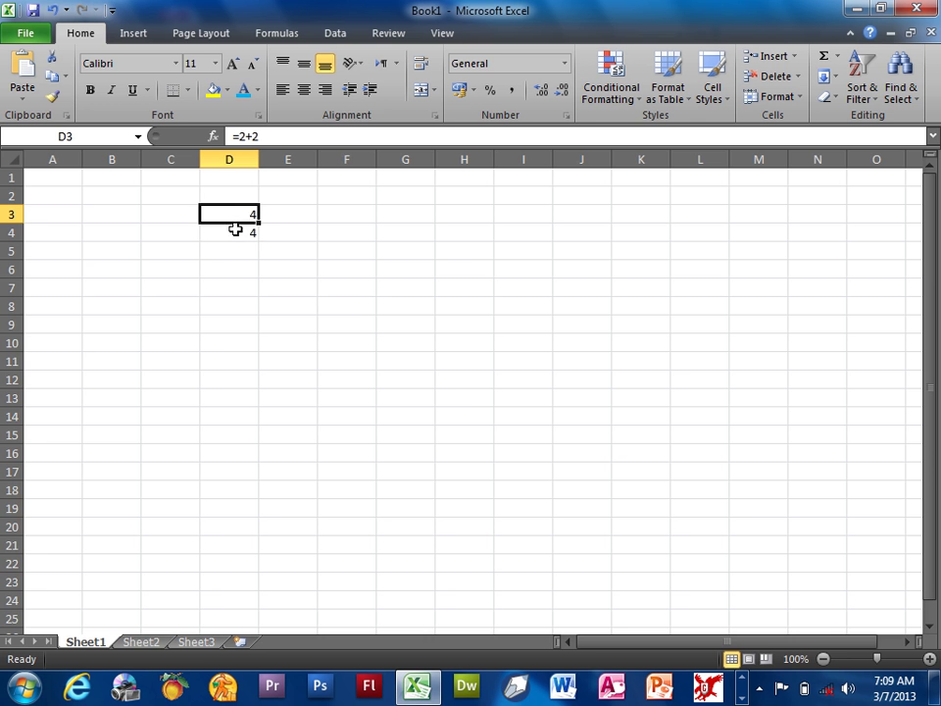
click(236, 229)
- Select the numeric formula cell D3 via Go To Special, Formulas with only Numbers checked
click(760, 511)
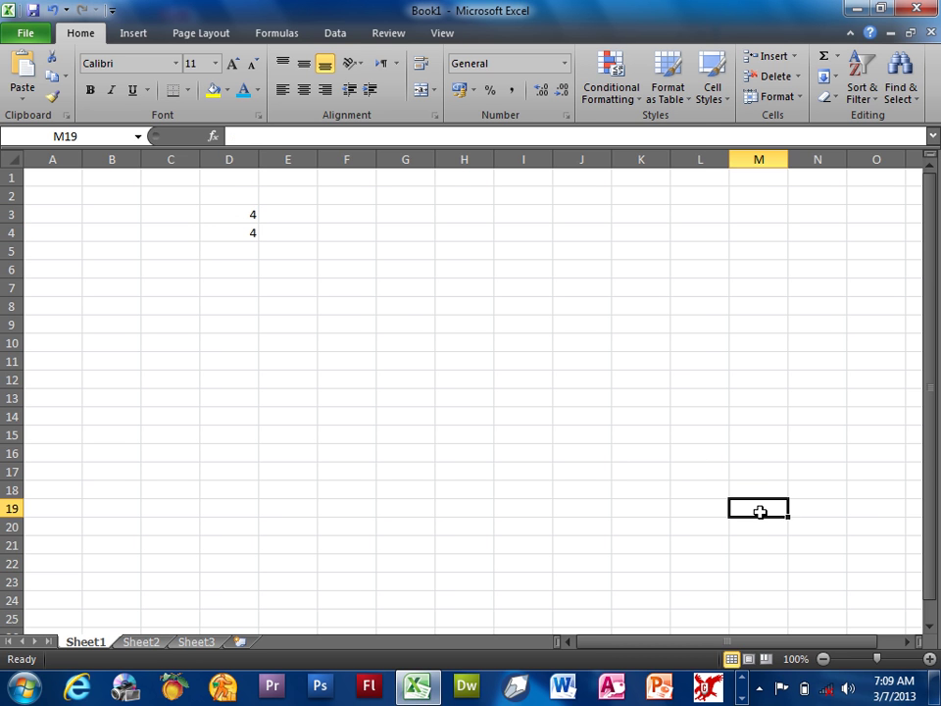
key(ctrl+g)
click(498, 332)
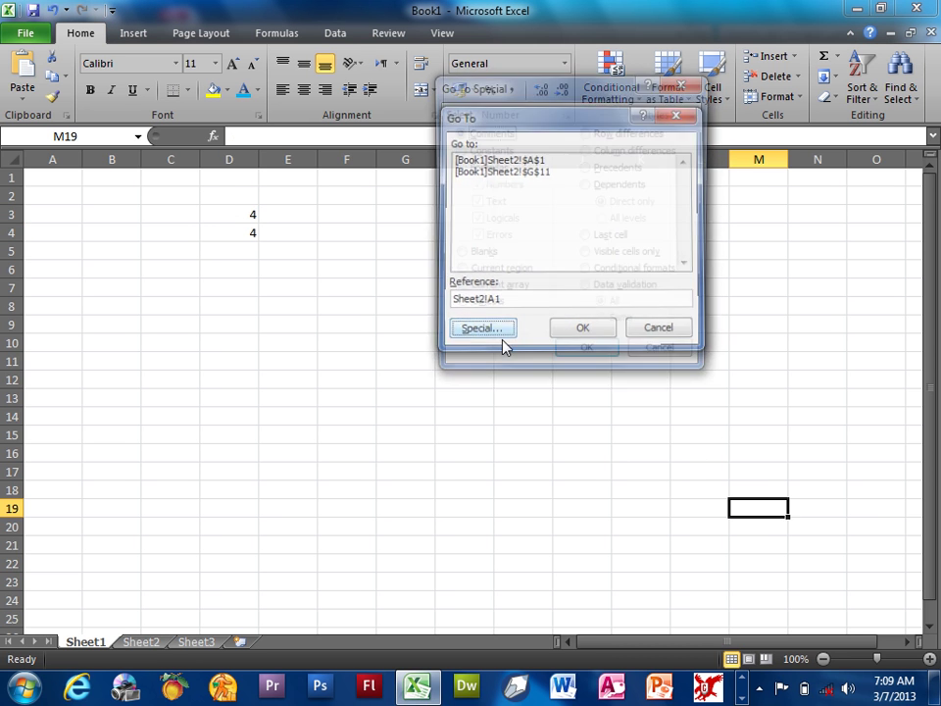
click(485, 168)
click(491, 202)
click(491, 220)
click(489, 238)
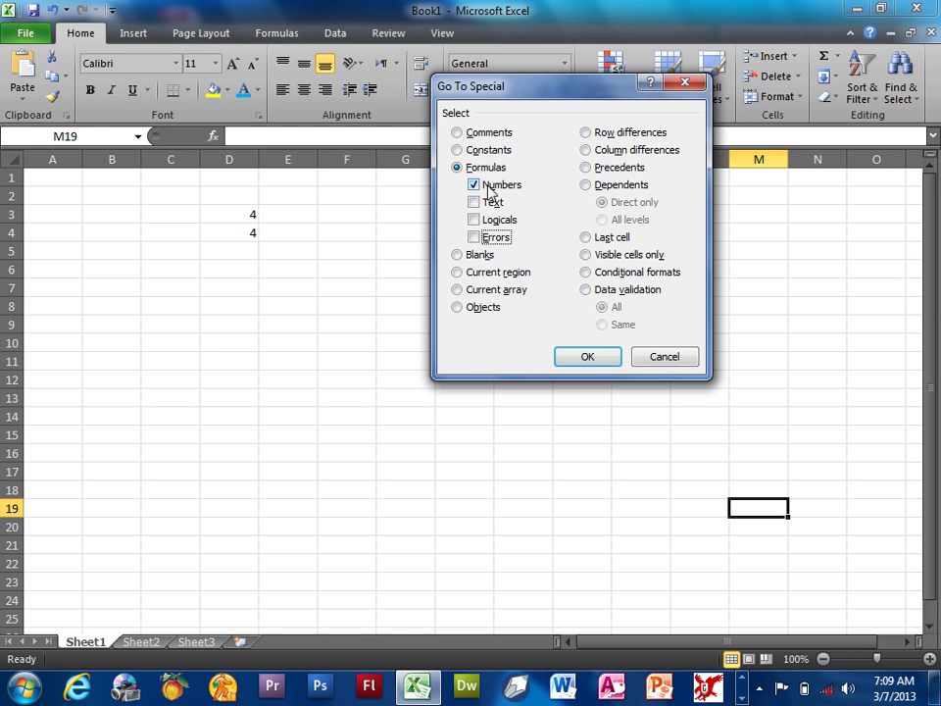
click(579, 359)
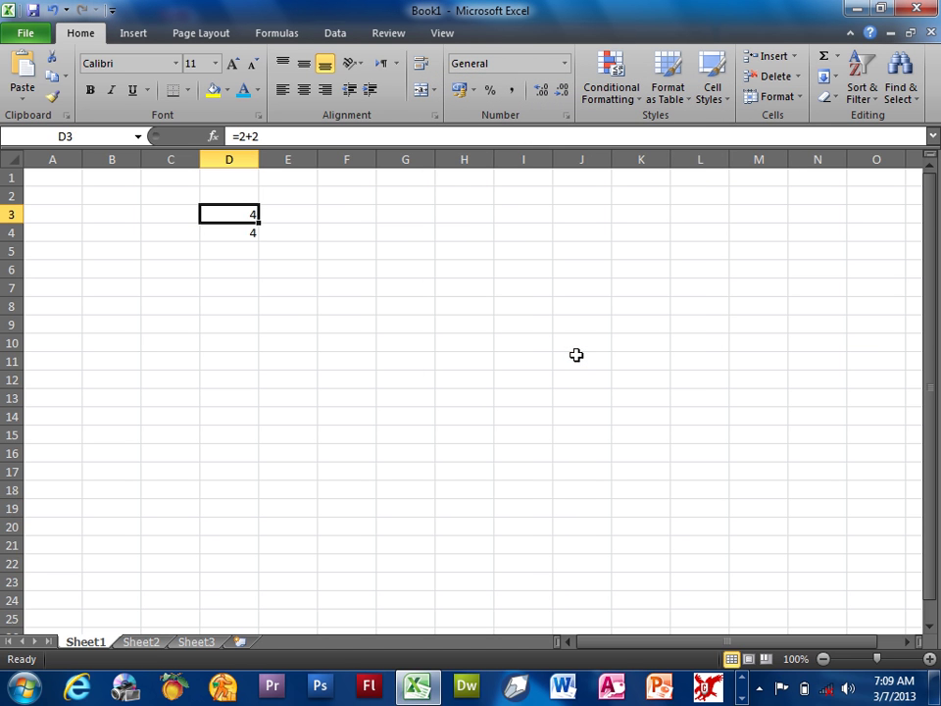
- Select the numeric constant D4 via Go To Special, Constants with only Numbers, then reopen Go To Special
click(750, 341)
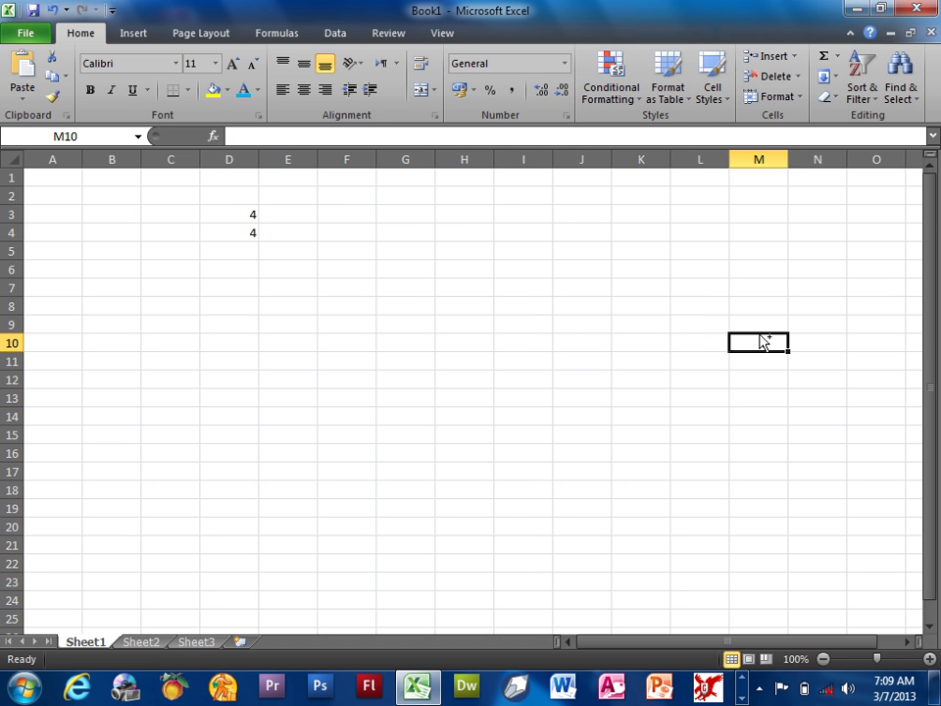
key(ctrl+g)
key(alt+s)
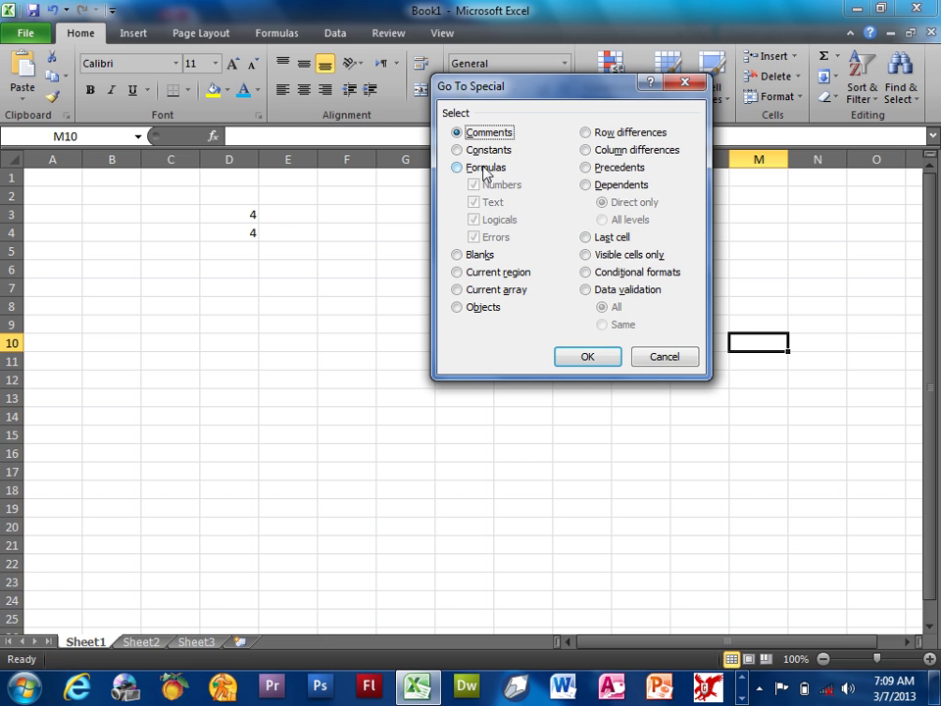
click(488, 150)
click(481, 202)
click(482, 219)
click(481, 237)
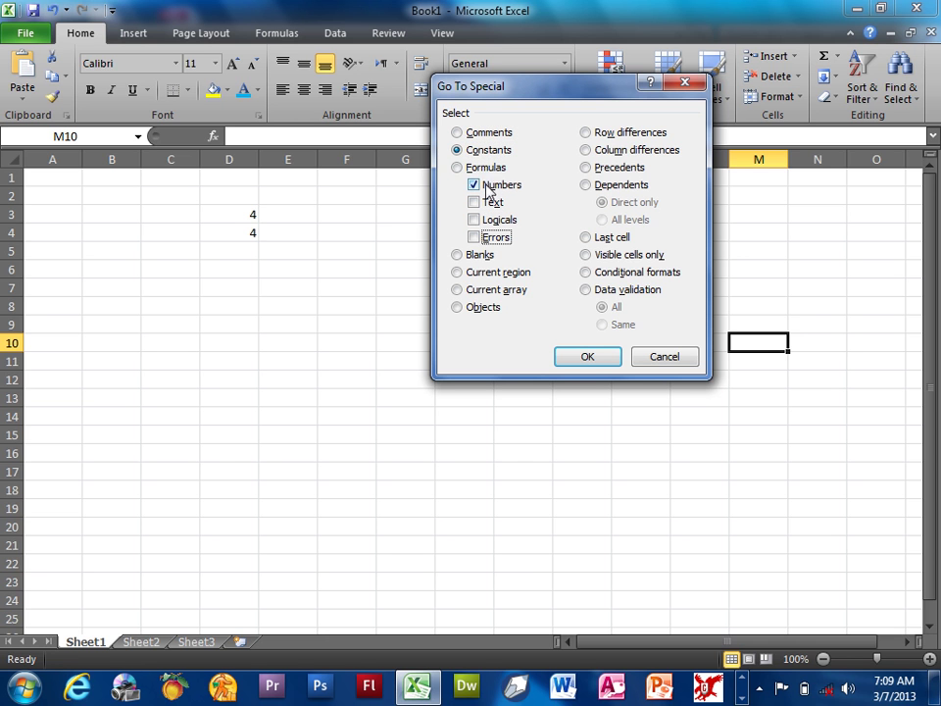
click(568, 356)
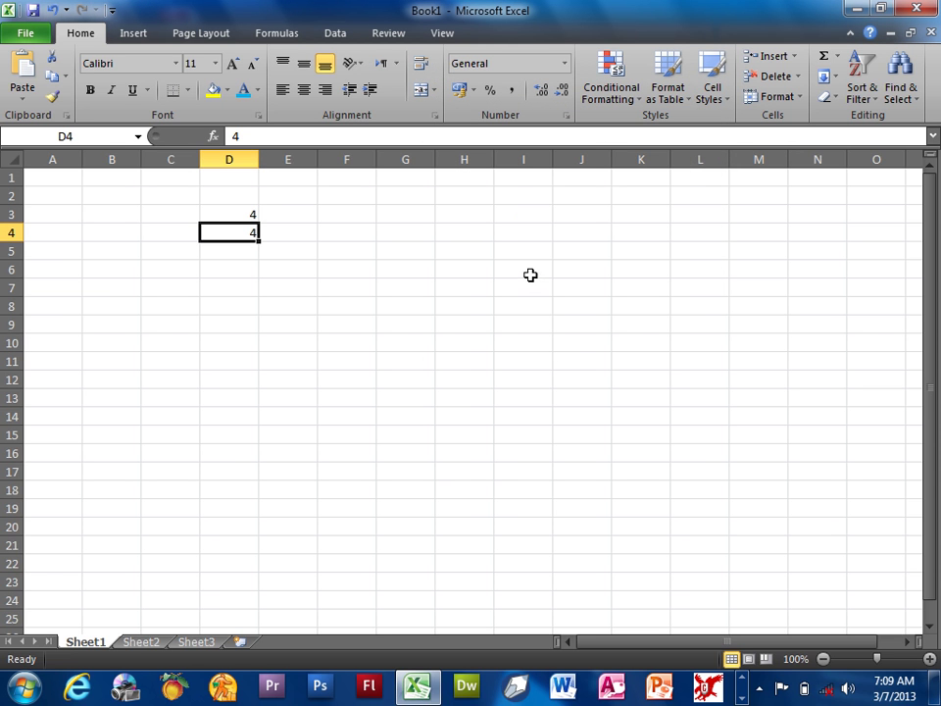
key(ctrl+g)
key(alt+s)
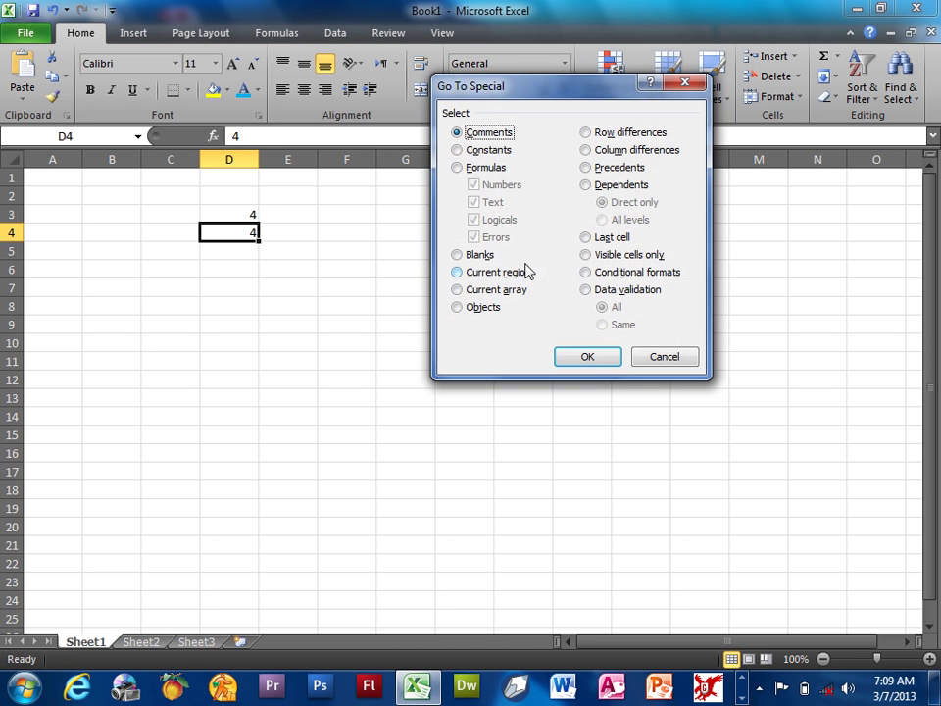
- Enter the text formula ="wali" in F3
key(Escape)
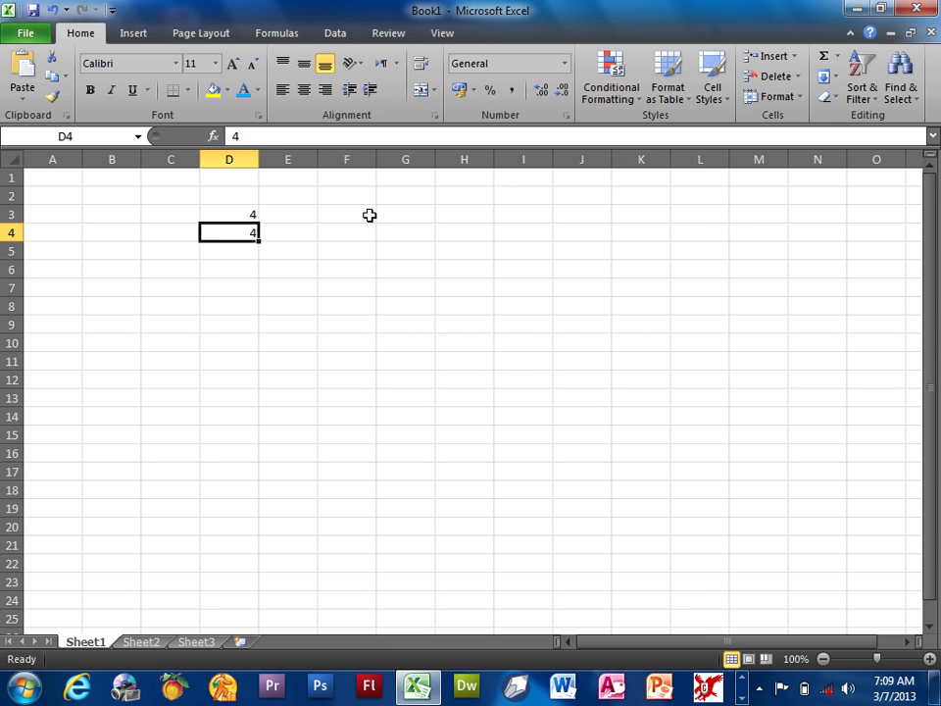
click(369, 215)
text(=)
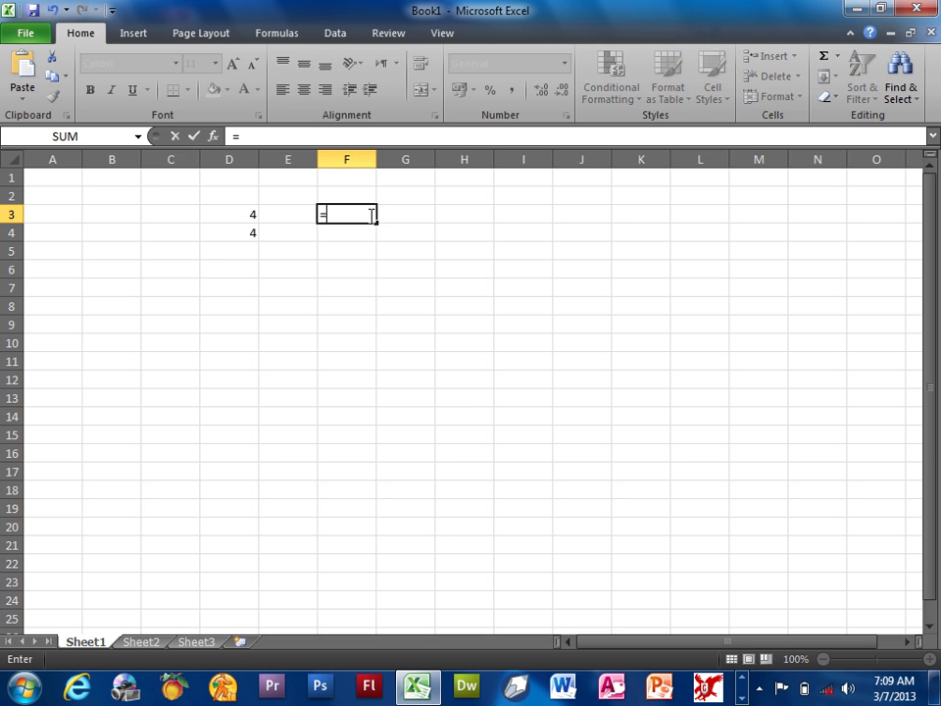
text("wali)
key(Return)
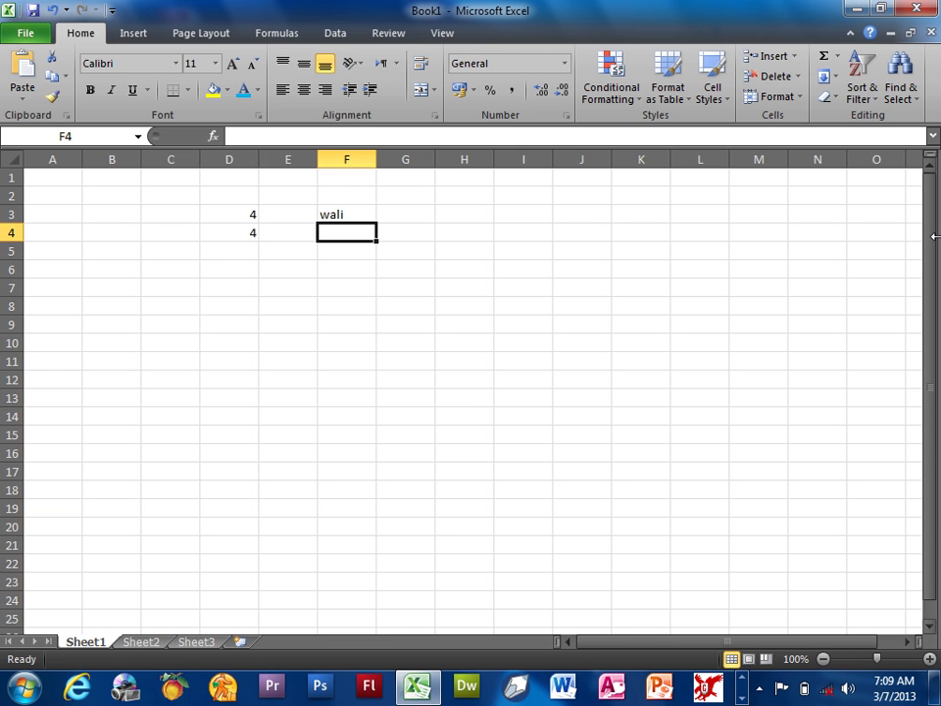
- Enter the plain text wali in F4, removing the stray backslash
text(WALI\)
key(Return)
key(Up)
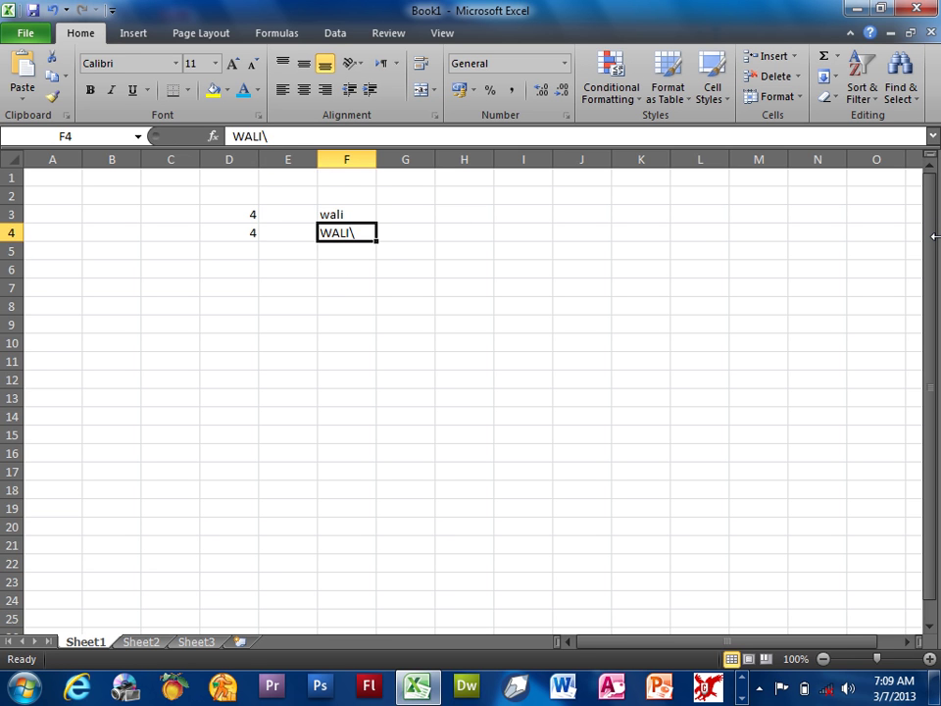
text(wali\)
key(BackSpace)
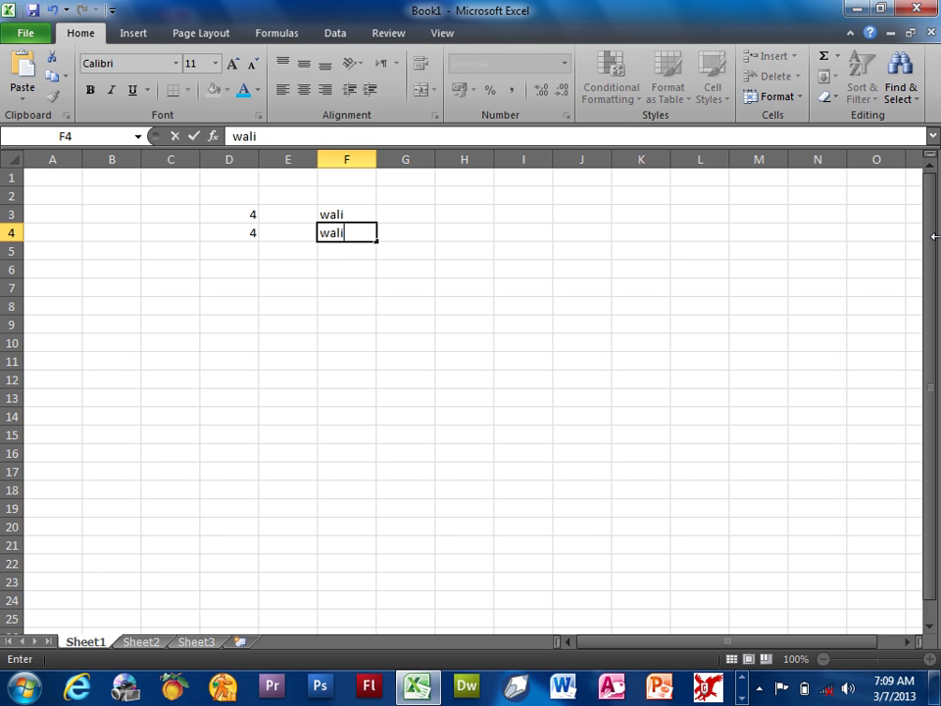
click(647, 236)
- Compare F3's ="wali" formula with F4's plain text value
click(334, 217)
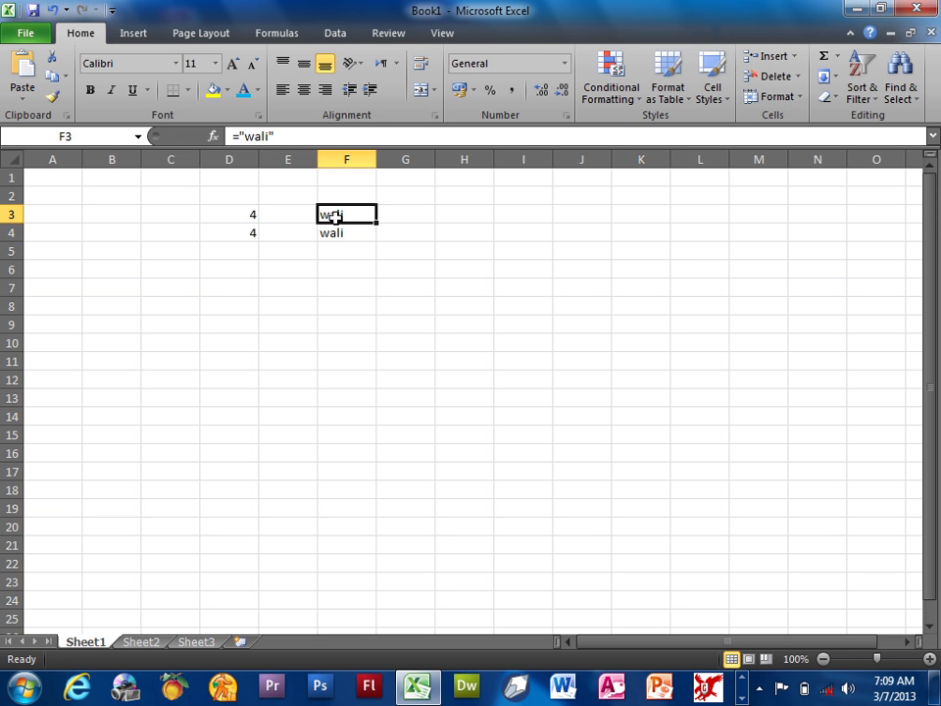
click(337, 236)
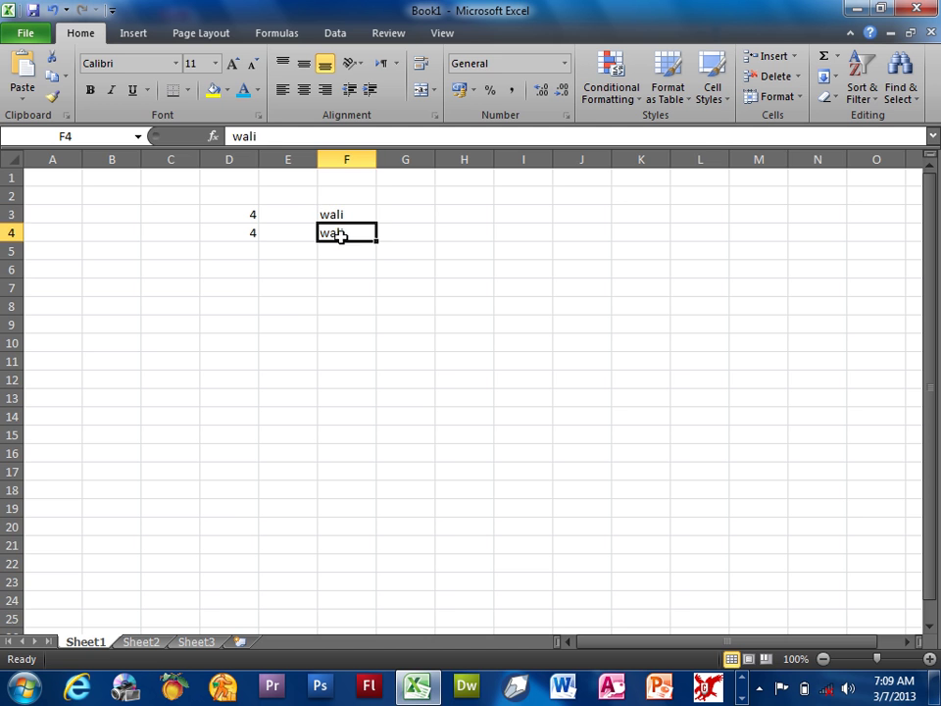
click(828, 598)
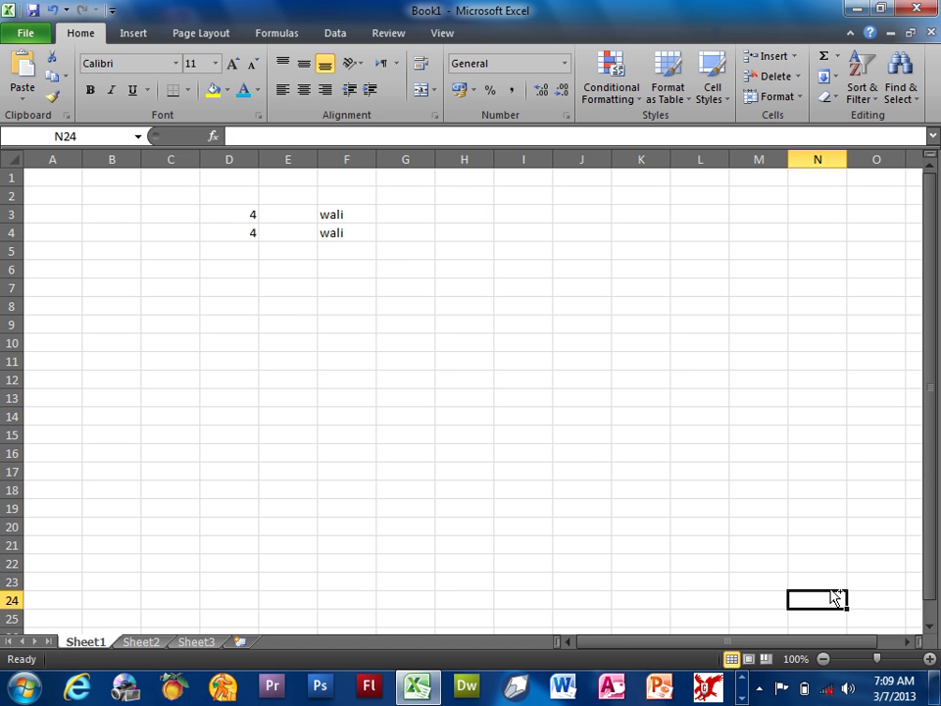
key(F5)
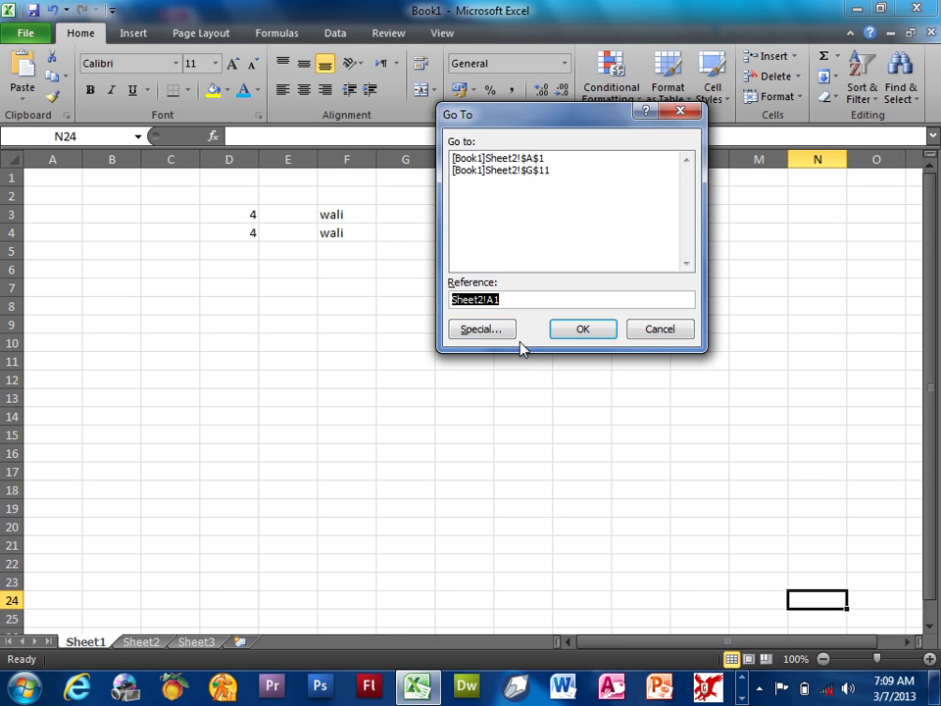
- Select the formula-based wali cell F3 via Go To Special, Formulas with only Text
click(485, 329)
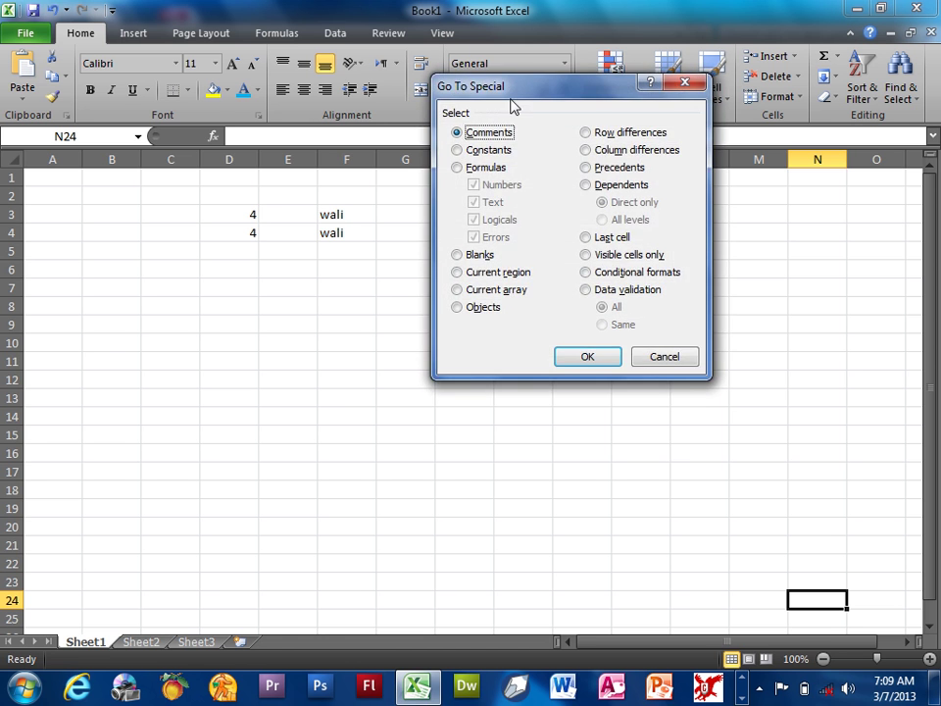
drag(510, 101, 695, 162)
click(670, 231)
click(681, 246)
click(679, 281)
click(678, 297)
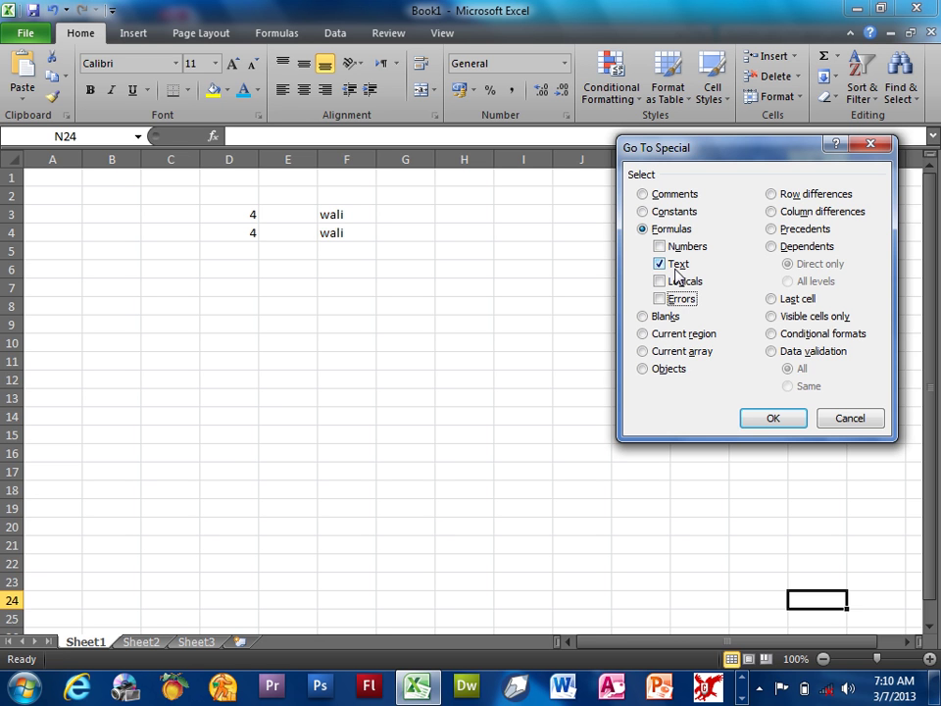
click(753, 419)
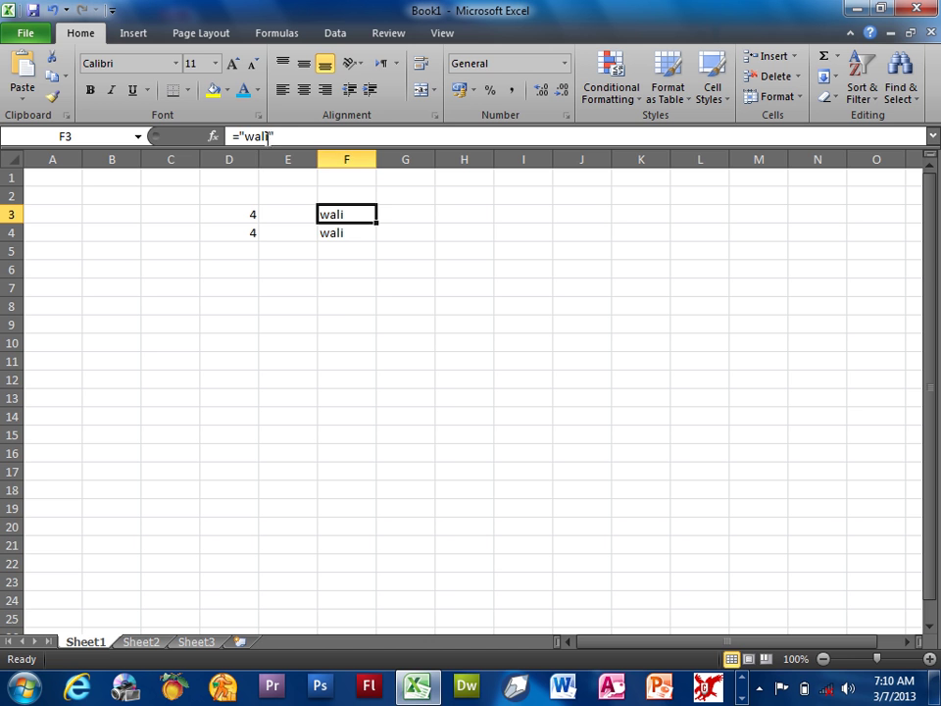
- Select the typed wali cell F4 via Constants with only Text, then reopen and cancel Go To Special
click(752, 372)
key(ctrl+g)
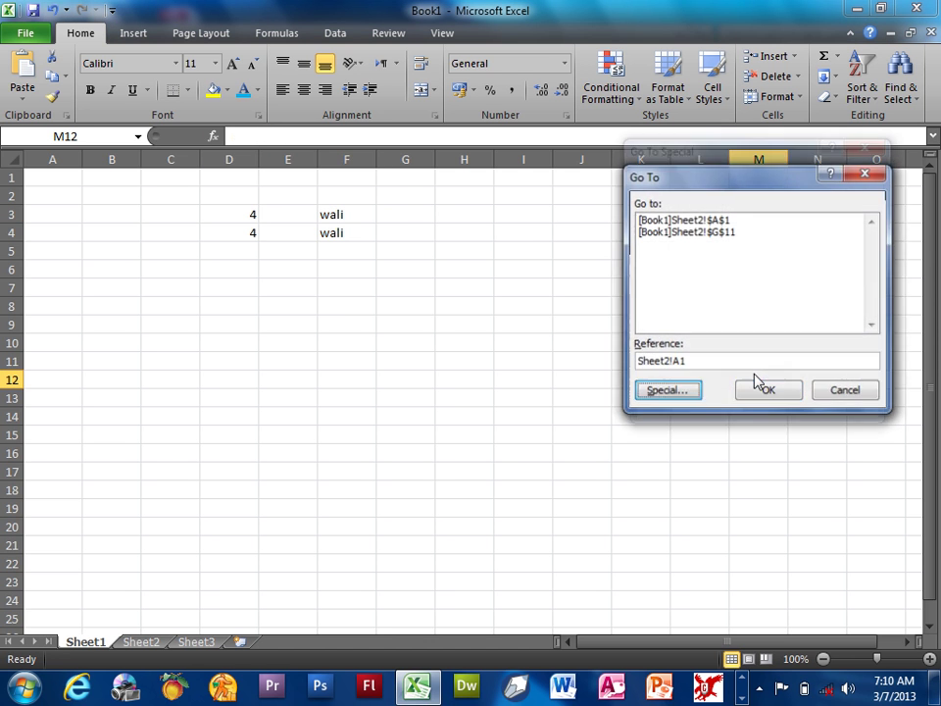
click(663, 388)
click(683, 214)
click(683, 246)
click(683, 282)
click(683, 299)
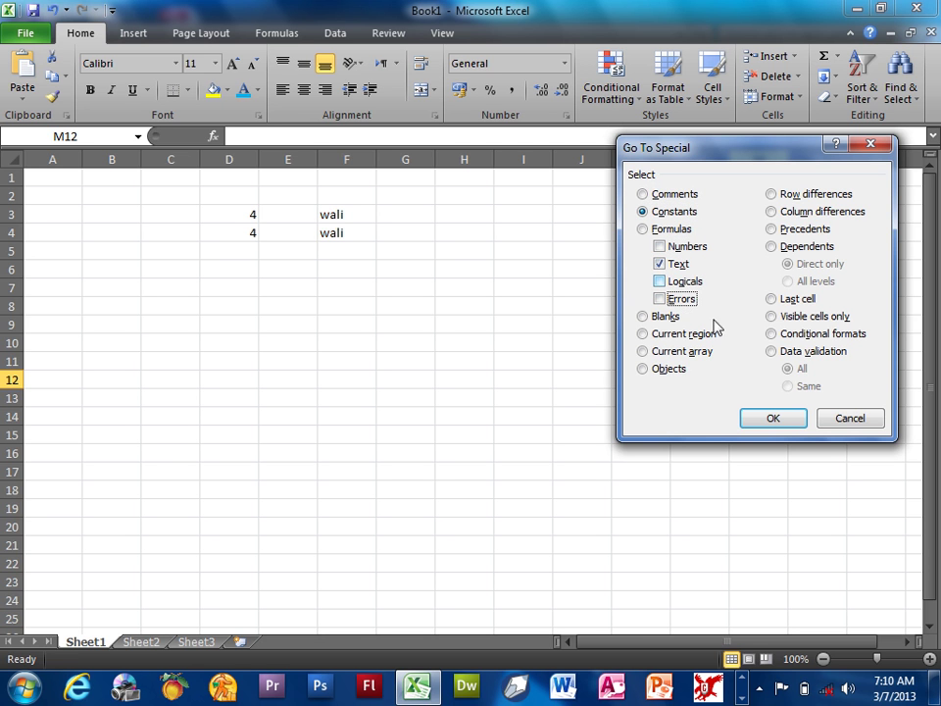
click(773, 418)
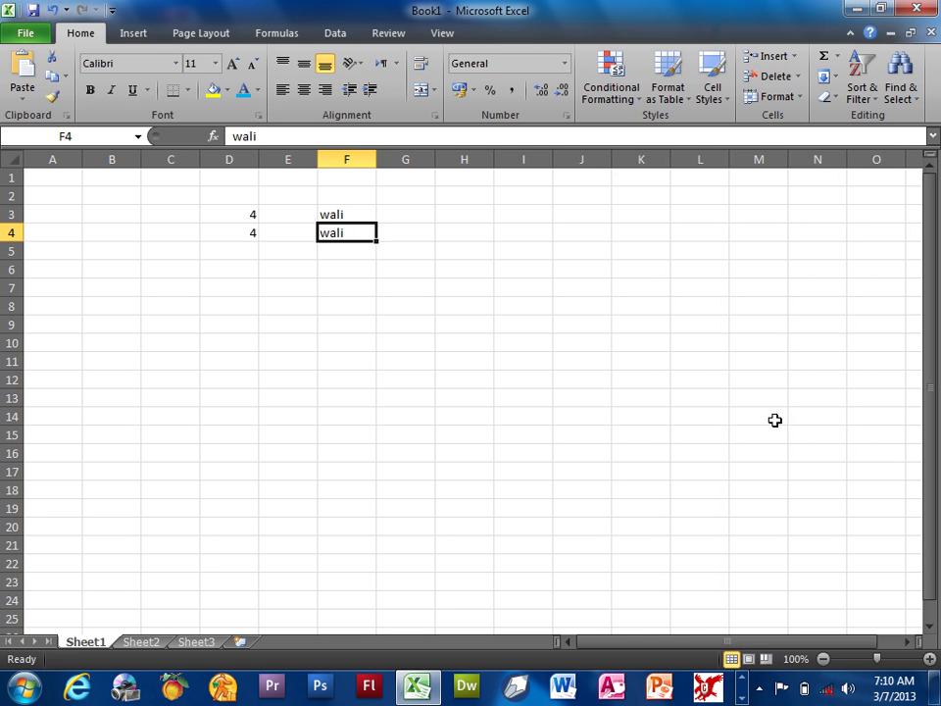
click(759, 288)
key(ctrl+g)
key(alt+s)
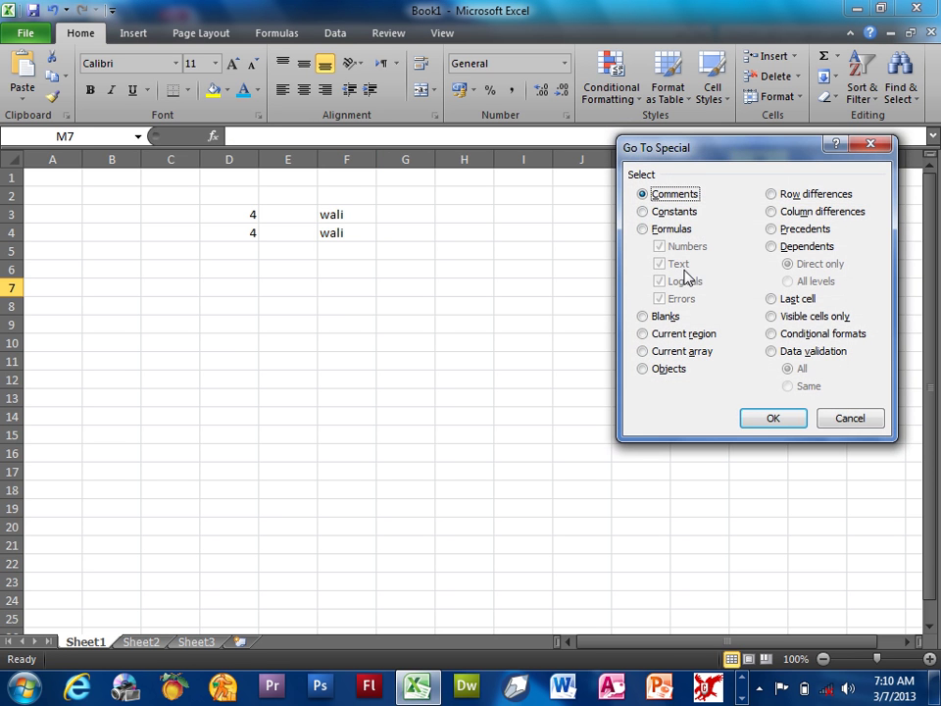
key(Escape)
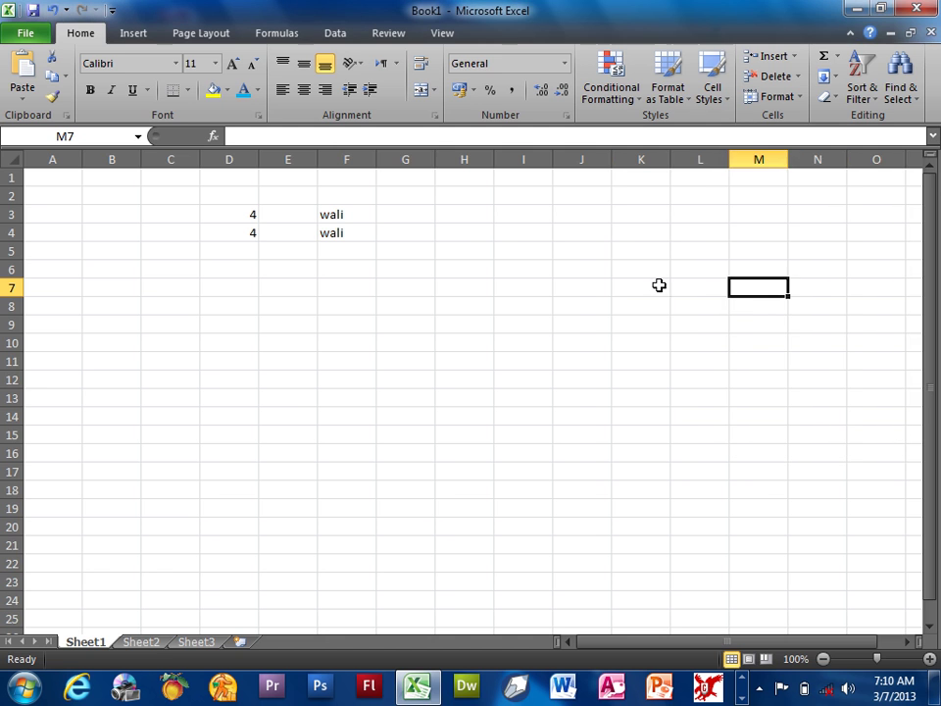
- Enter =3=3, then replace it with =2>2 in G3, and type False in G4
click(415, 214)
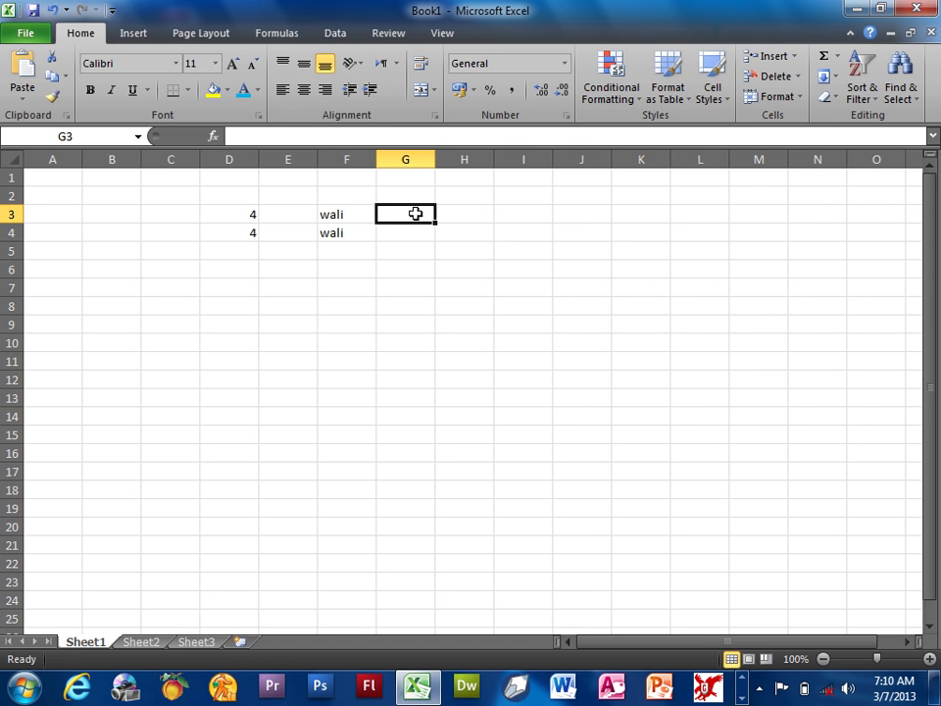
text(=3=3)
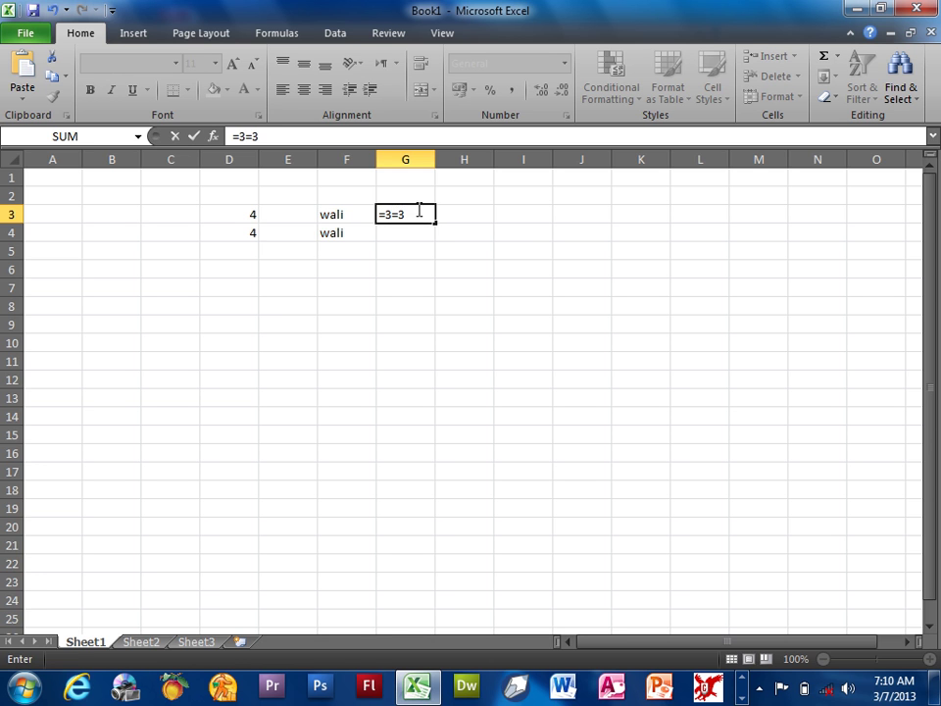
key(Return)
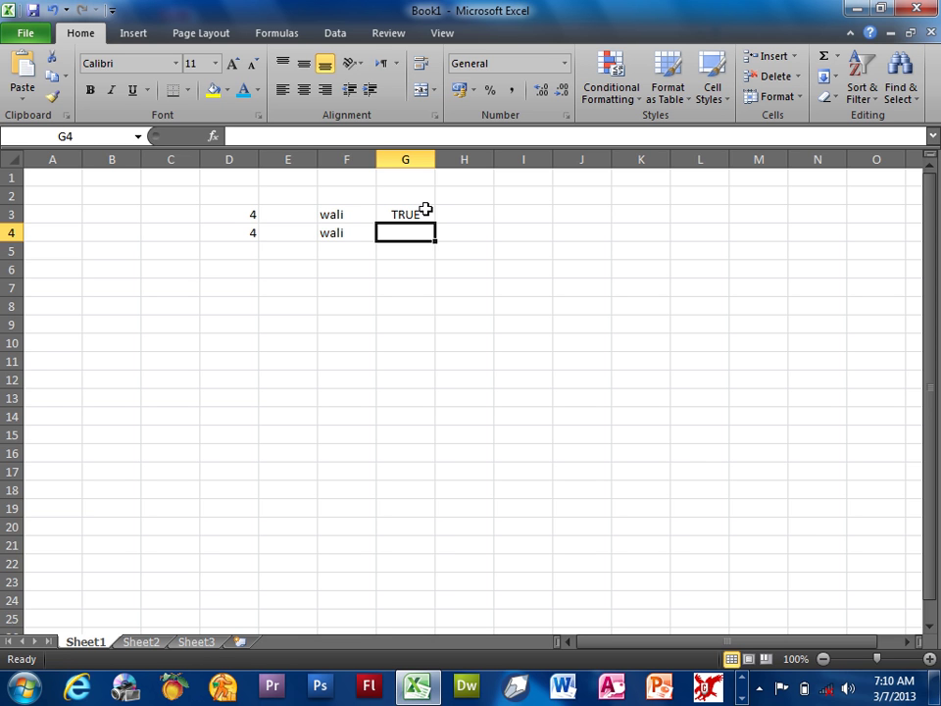
click(427, 210)
text(=2>2)
key(Return)
text(False)
key(Return)
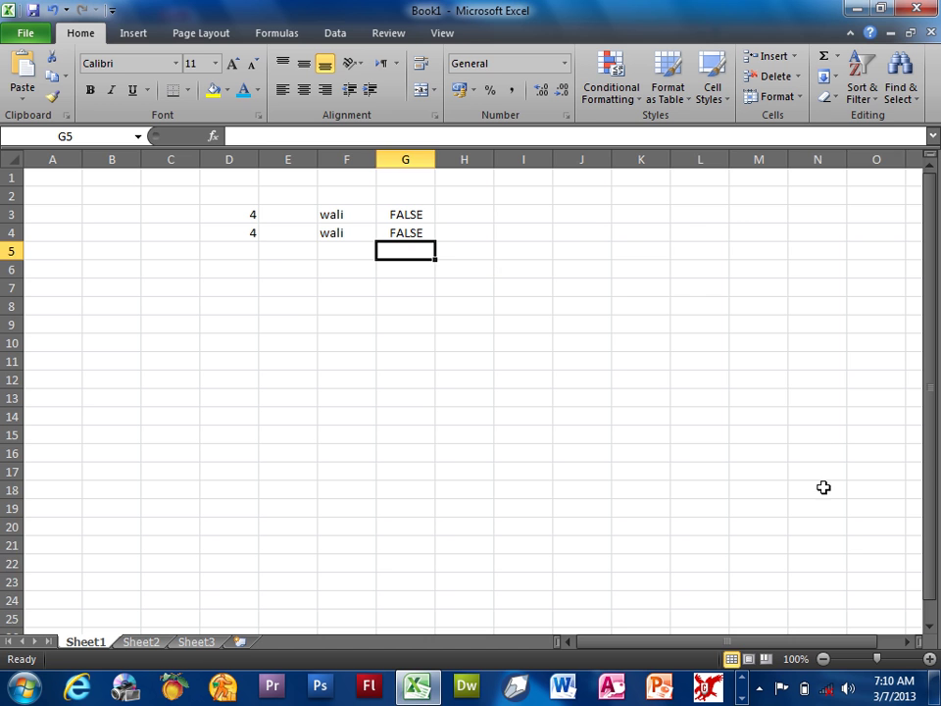
- Select the logical formula cell G3 via Go To Special, Formulas with only Logicals
click(860, 571)
key(F5)
click(670, 381)
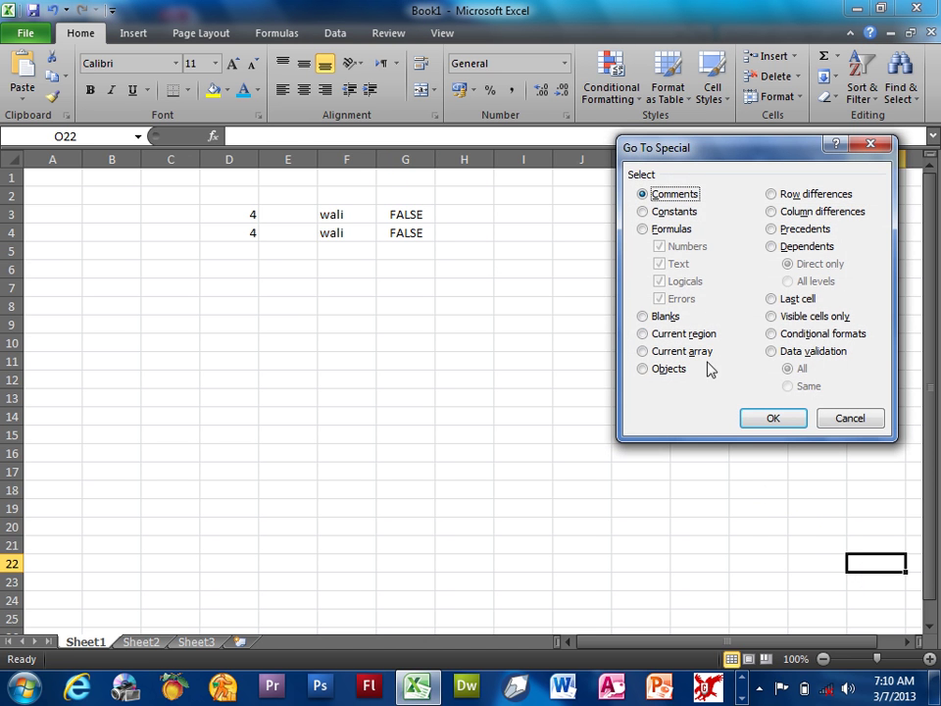
click(672, 230)
click(676, 246)
click(678, 263)
click(678, 298)
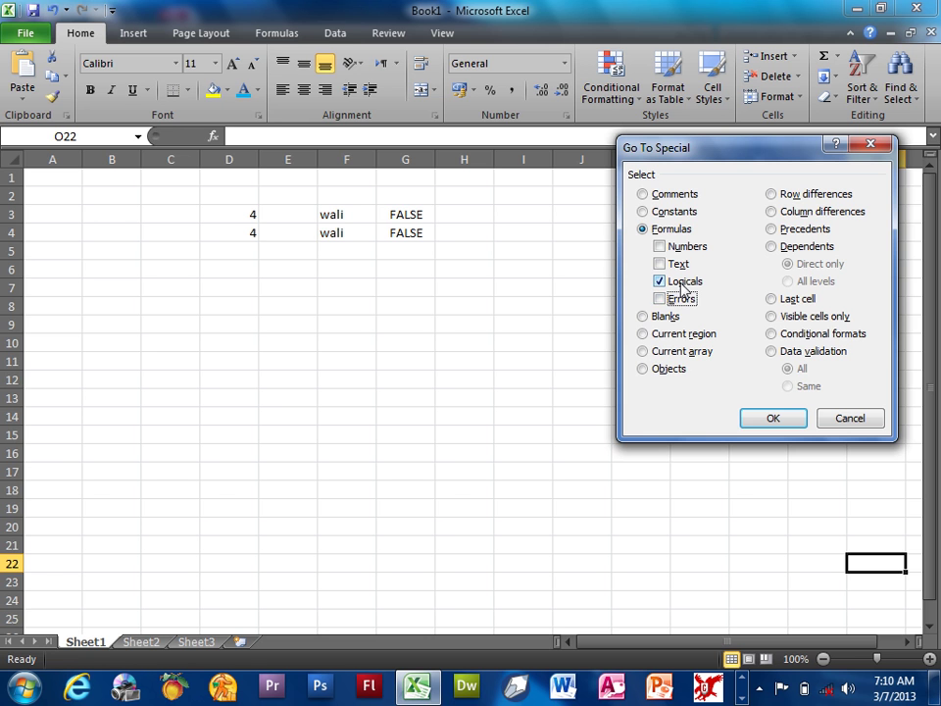
click(779, 422)
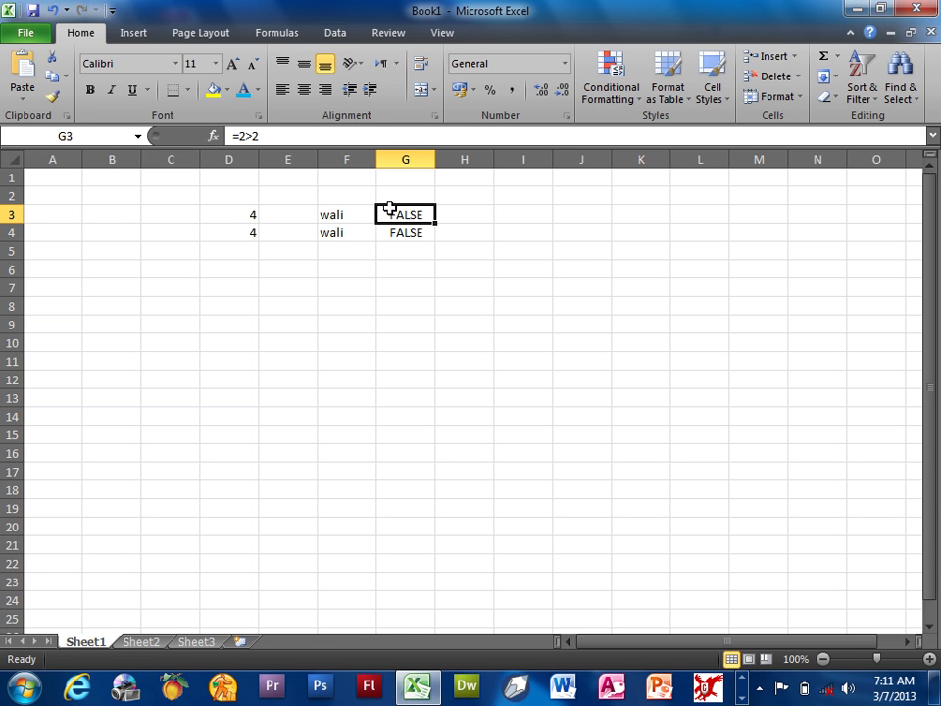
- Select the typed FALSE cell G4 via Go To Special, Constants with only Logicals
click(842, 586)
key(F5)
key(alt+s)
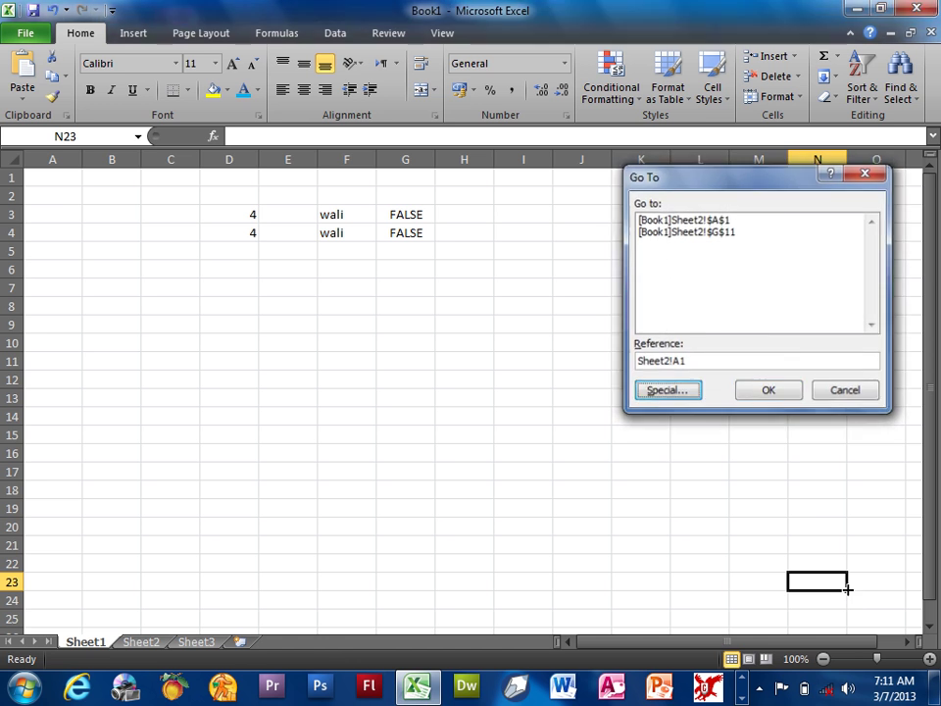
click(643, 212)
click(660, 246)
click(659, 264)
key(alt+e)
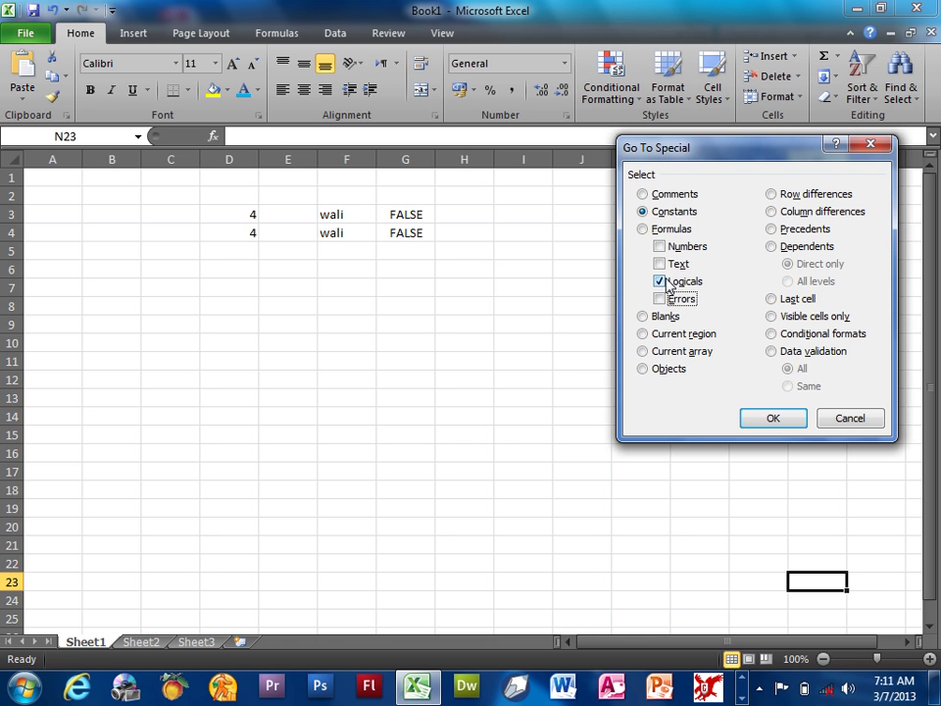
click(784, 421)
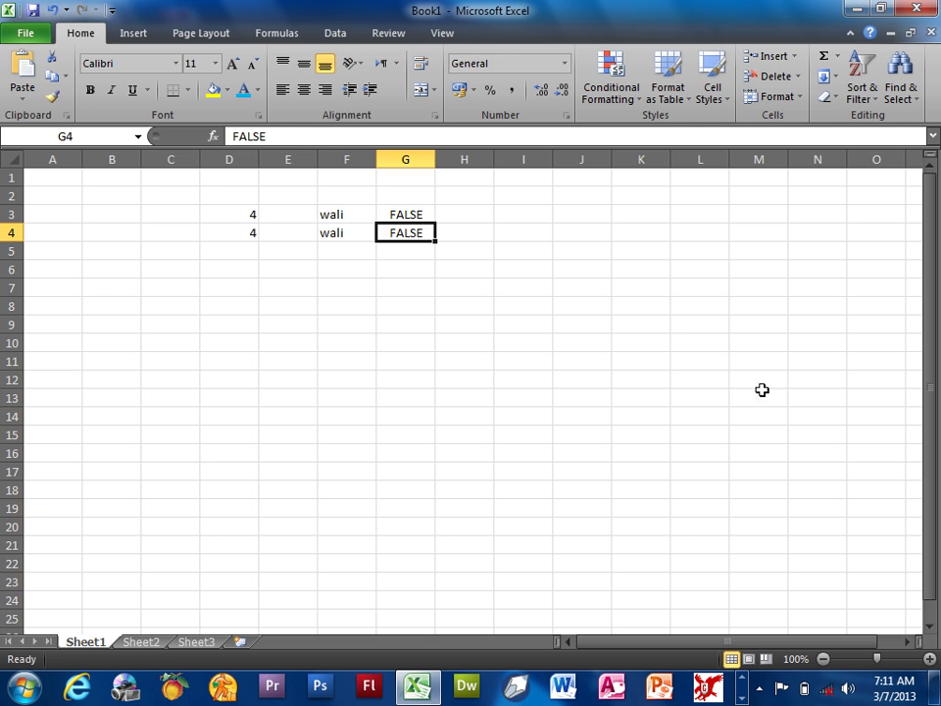
click(500, 215)
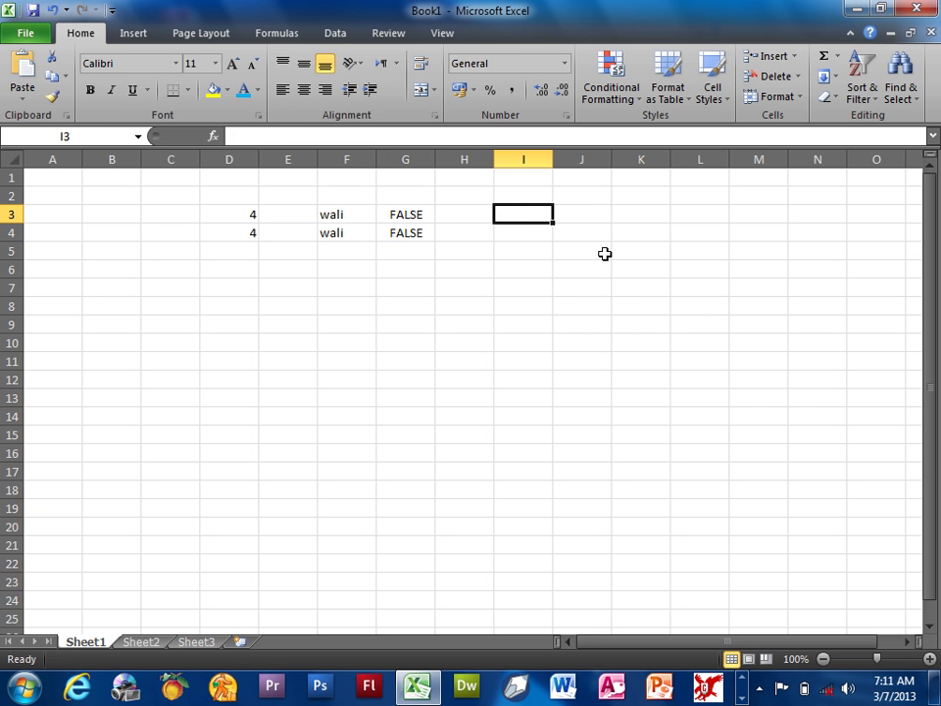
text(=1+)
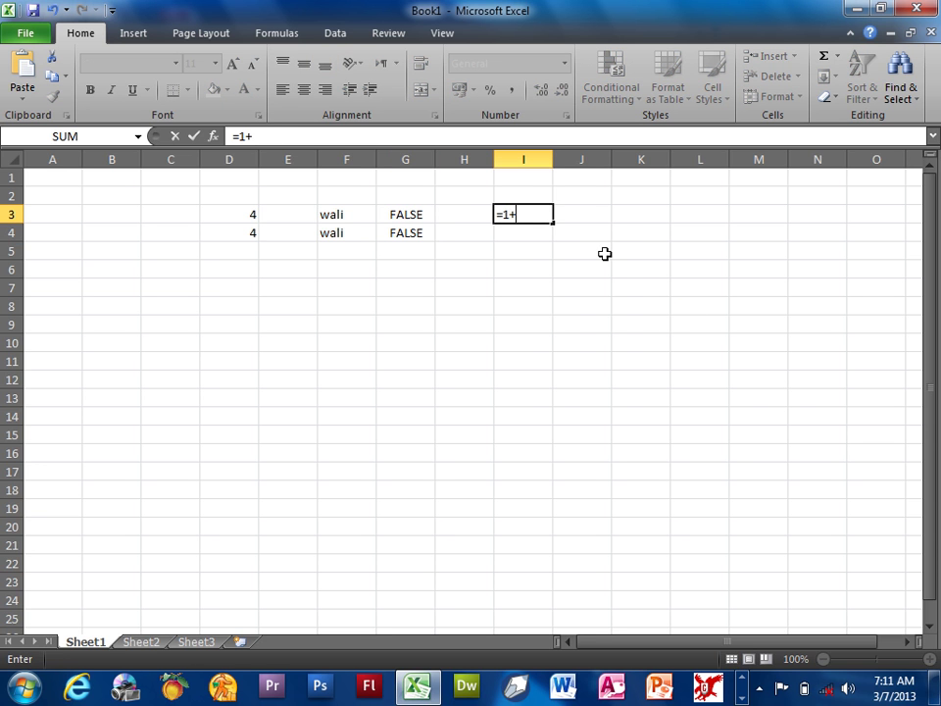
text(a)
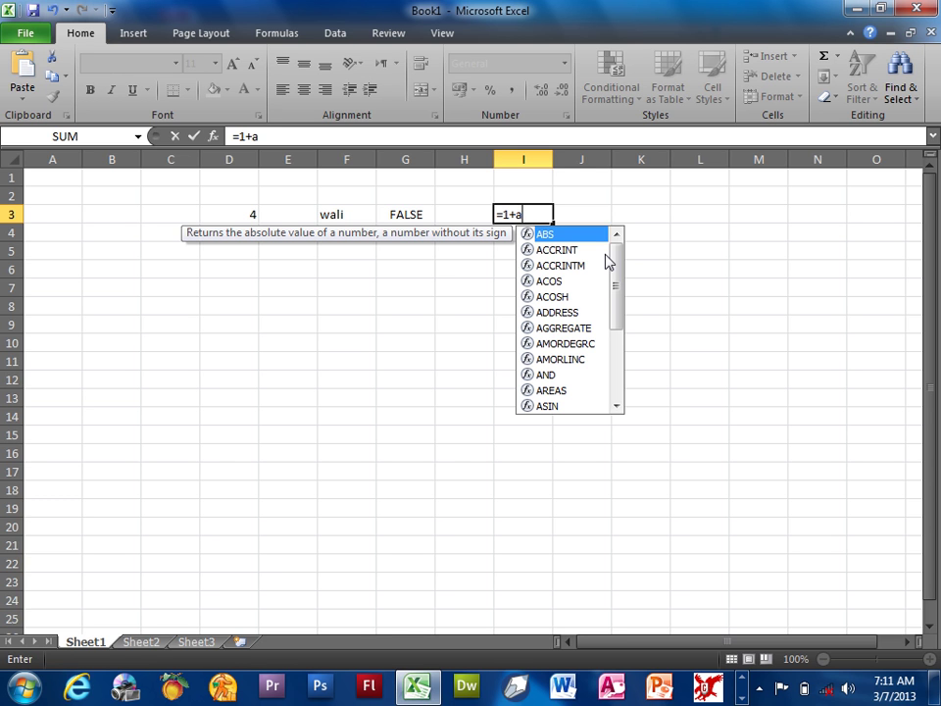
key(Return)
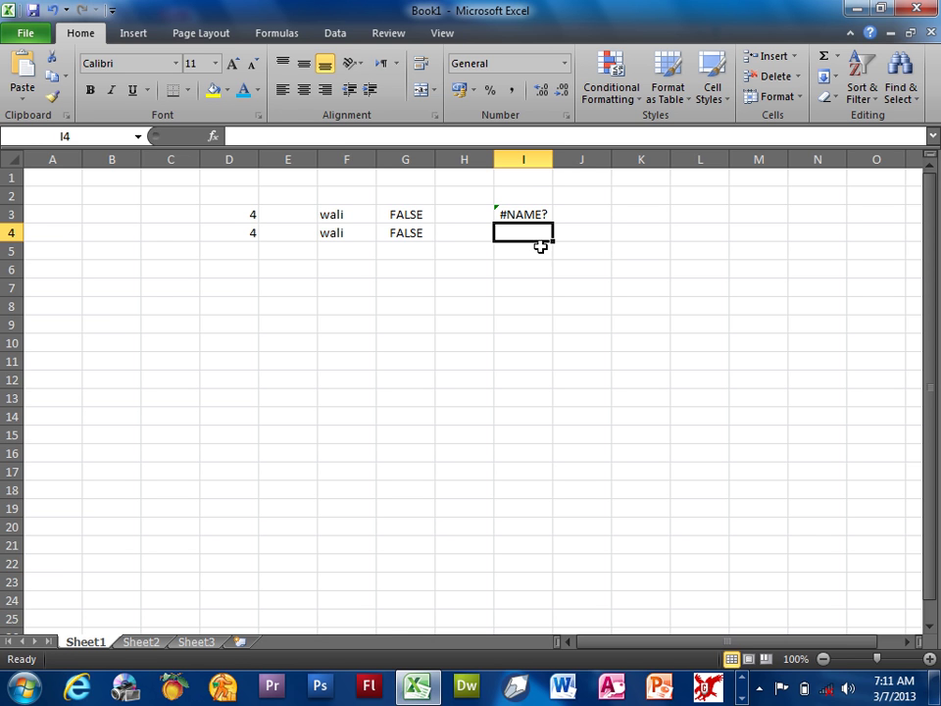
click(514, 212)
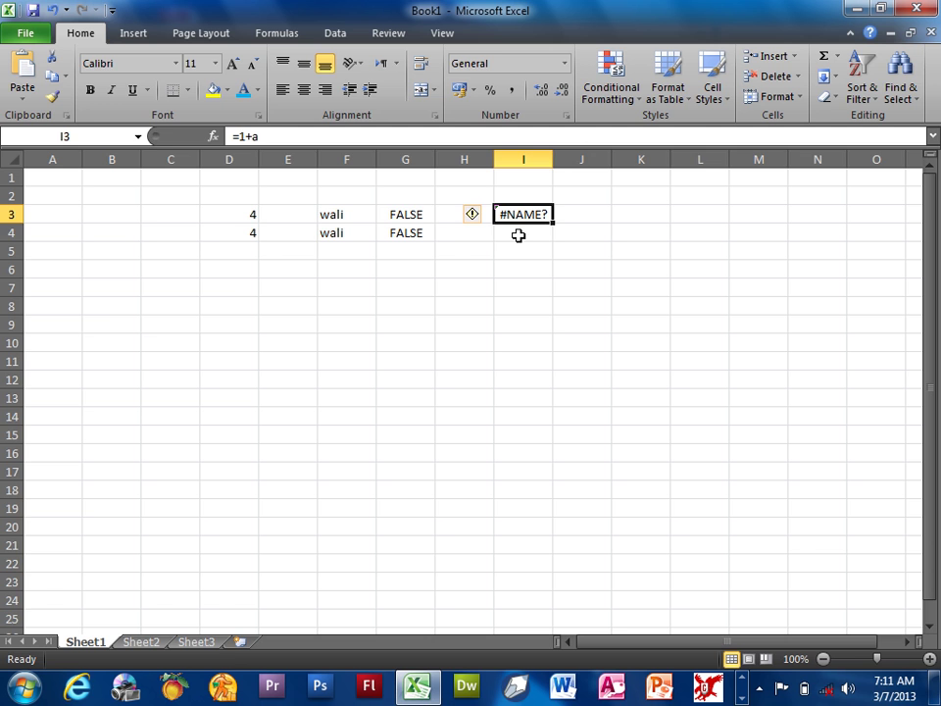
click(518, 235)
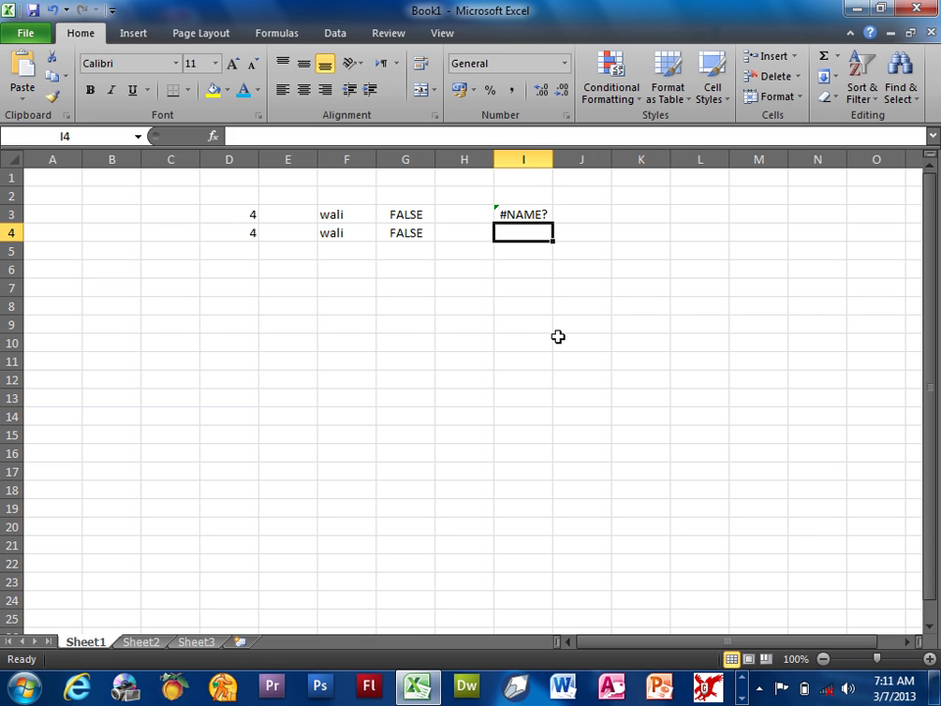
text(#)
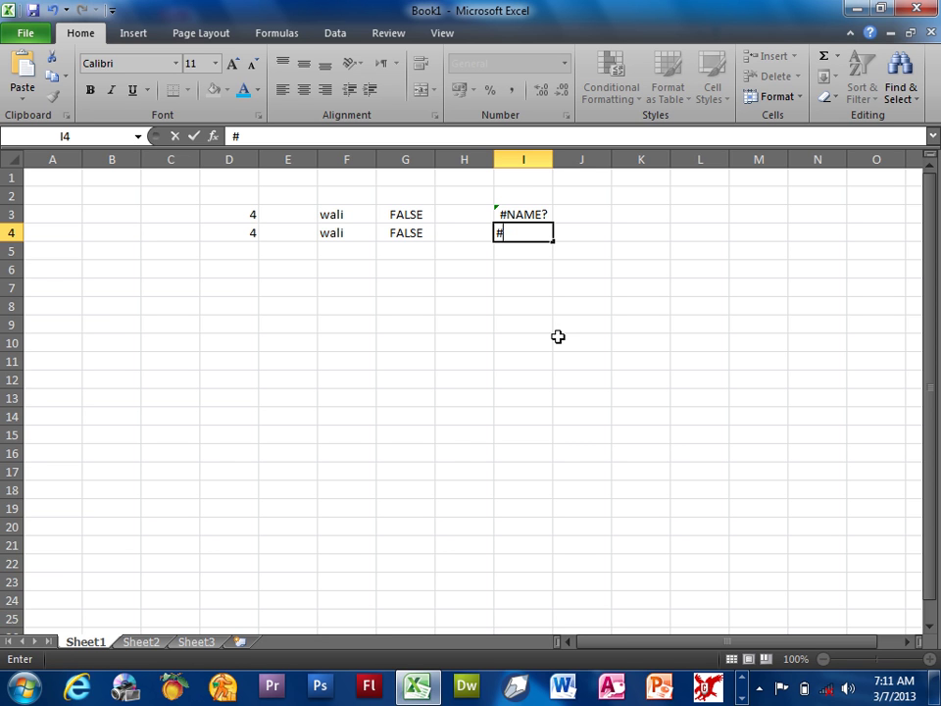
text(Name?)
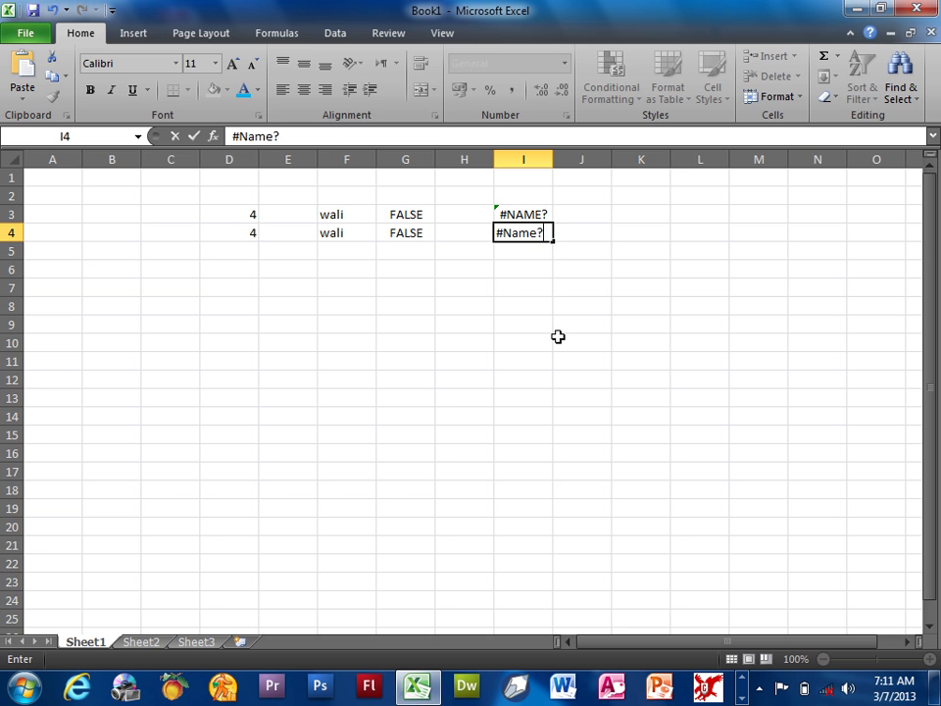
key(Return)
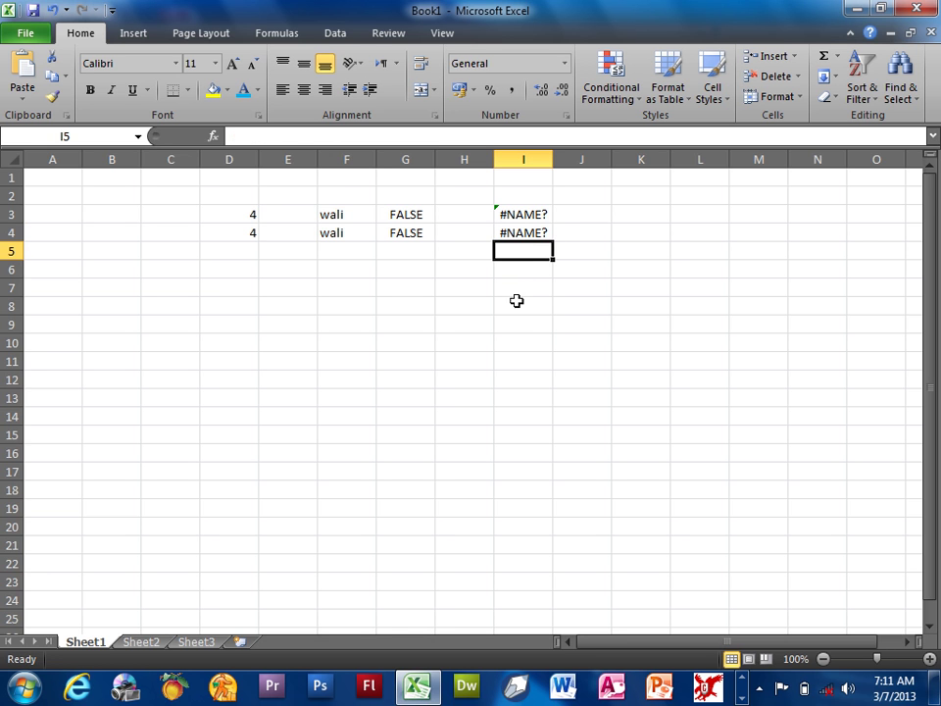
click(519, 233)
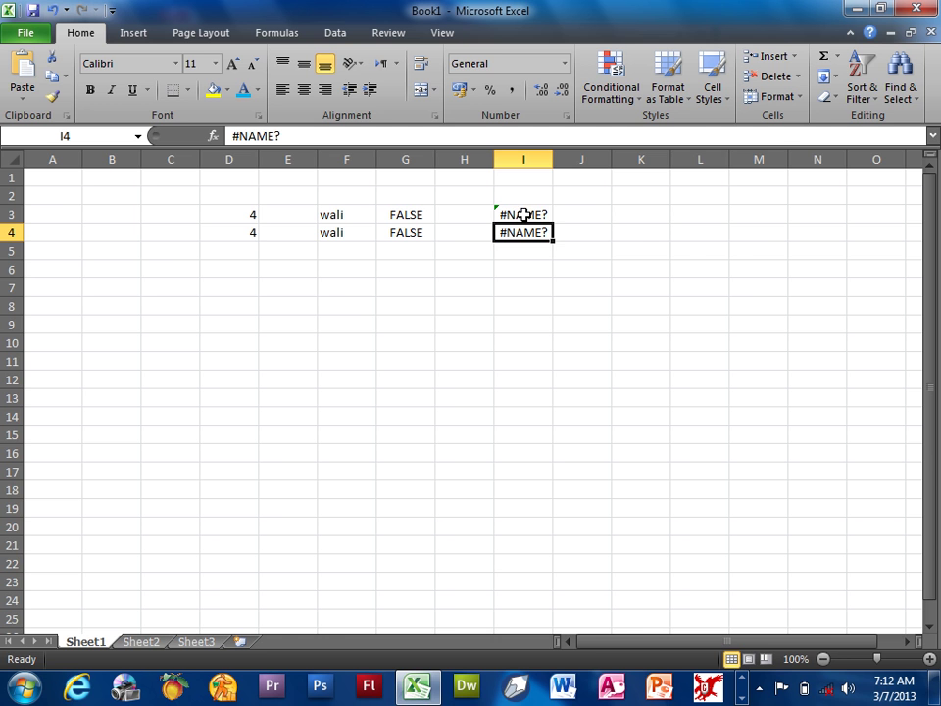
click(524, 214)
click(750, 517)
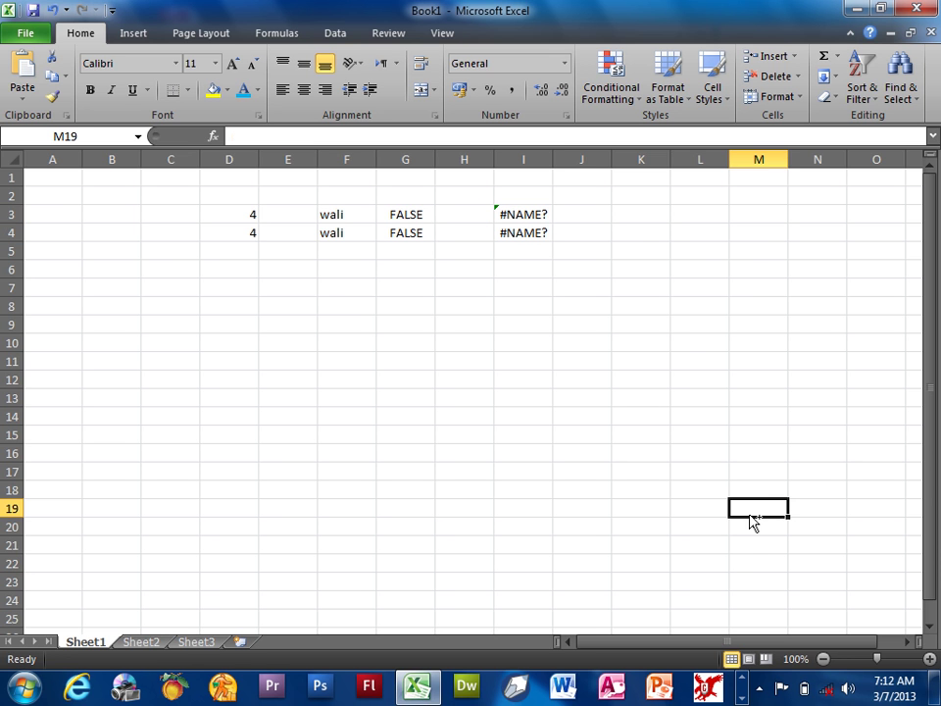
key(ctrl+g)
click(665, 388)
click(645, 228)
click(681, 246)
click(676, 264)
click(679, 282)
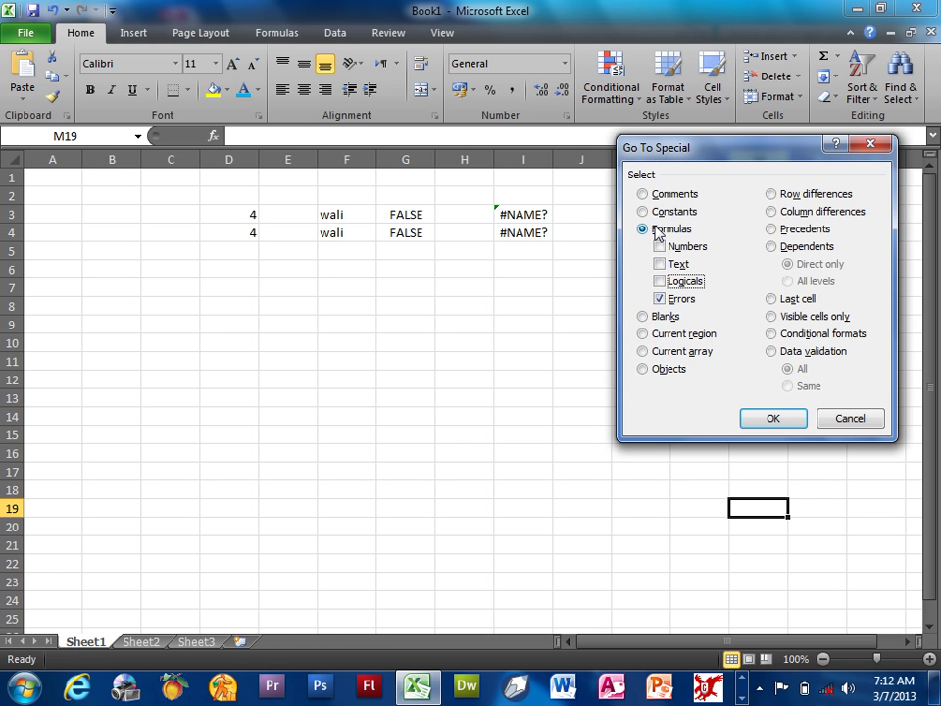
click(772, 419)
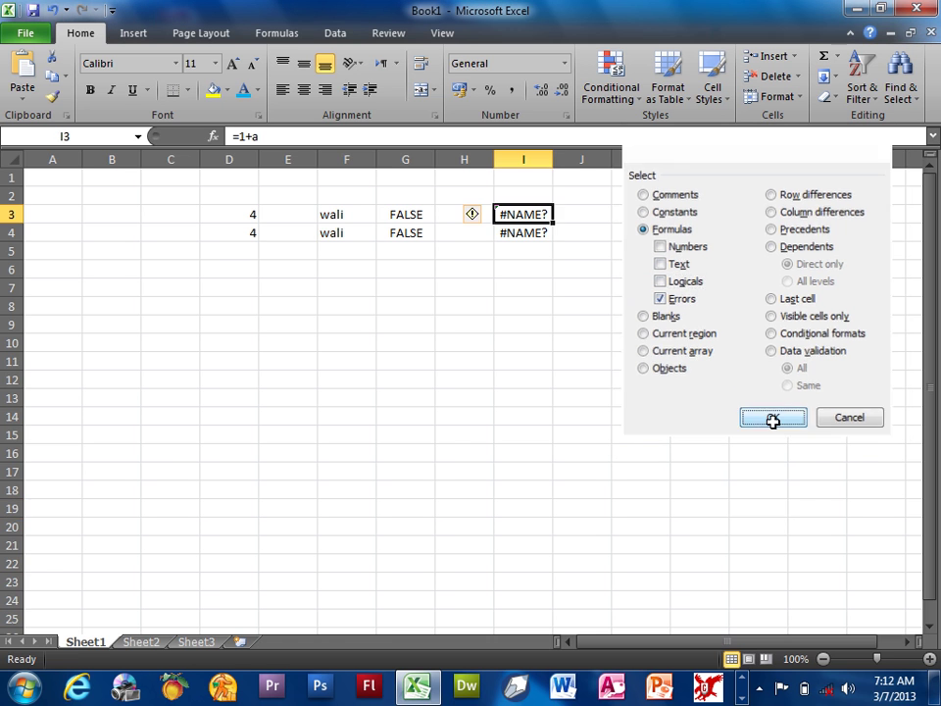
click(820, 463)
key(ctrl+g)
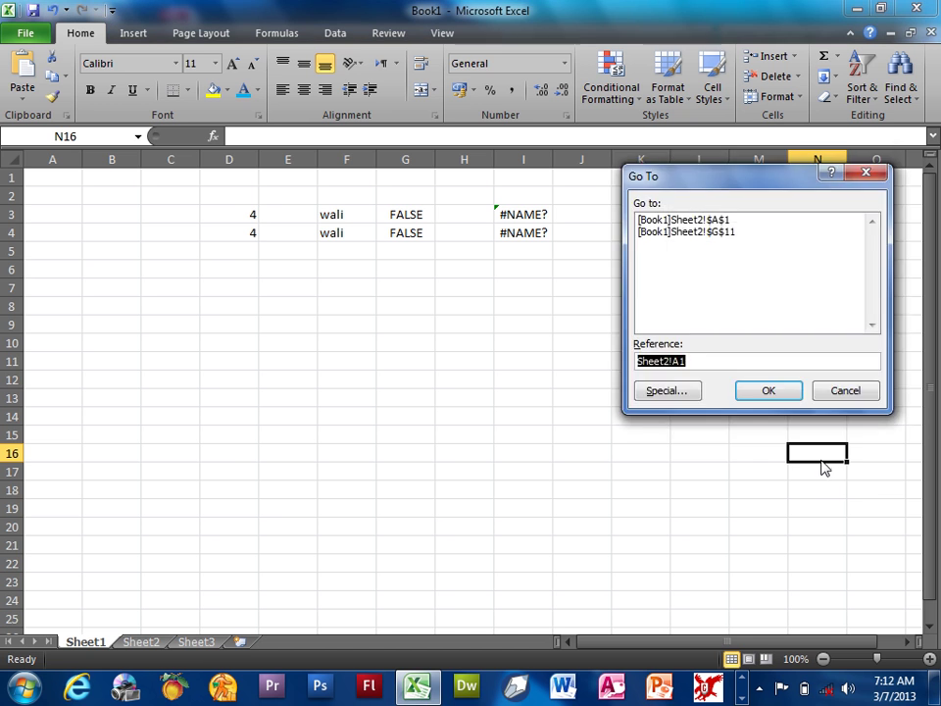
click(666, 391)
click(672, 211)
click(674, 247)
click(678, 263)
click(684, 282)
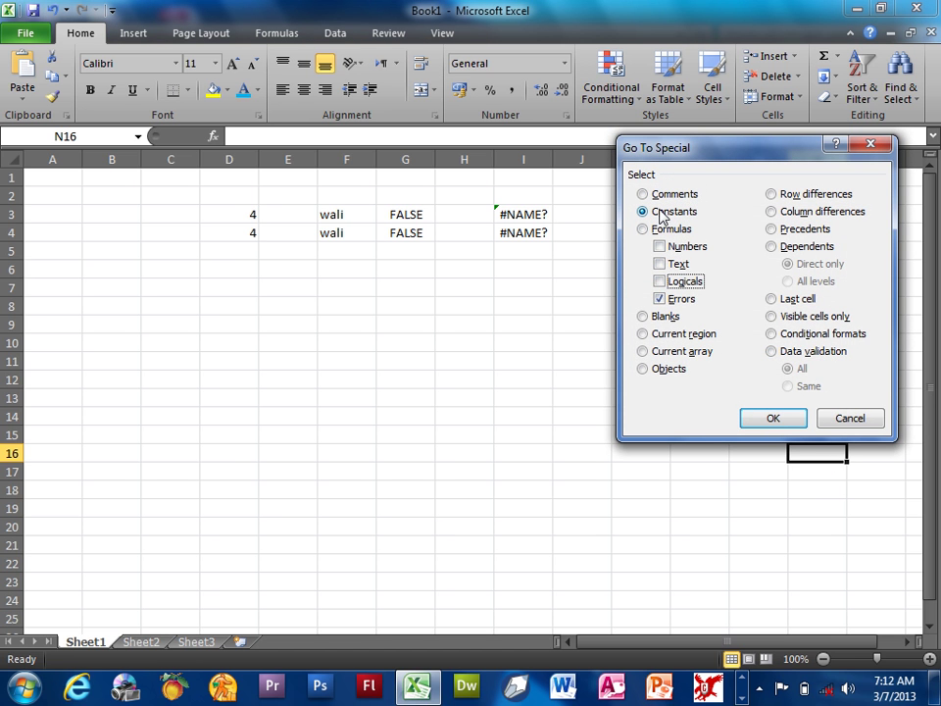
click(775, 422)
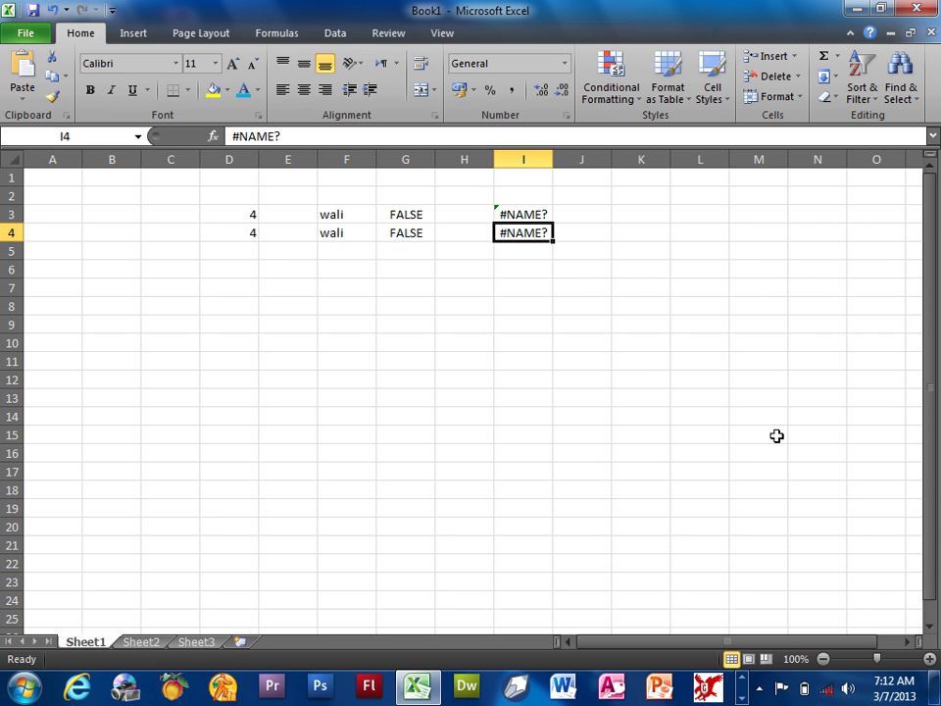
click(775, 435)
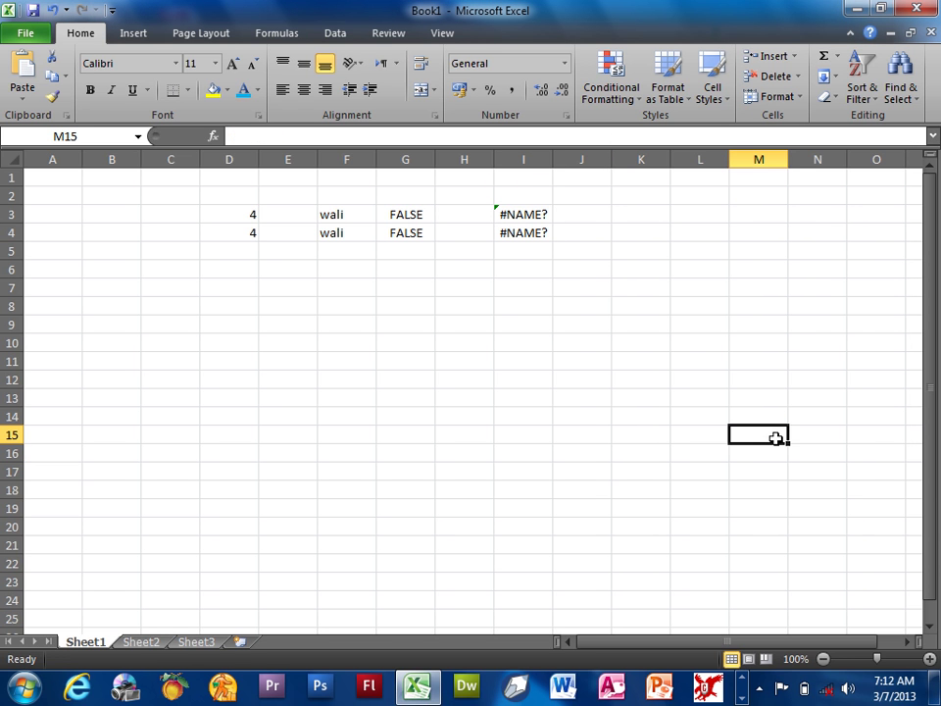
- Select all blank cells with Go To Special Blanks, then deselect them
key(ctrl+g)
key(alt+s)
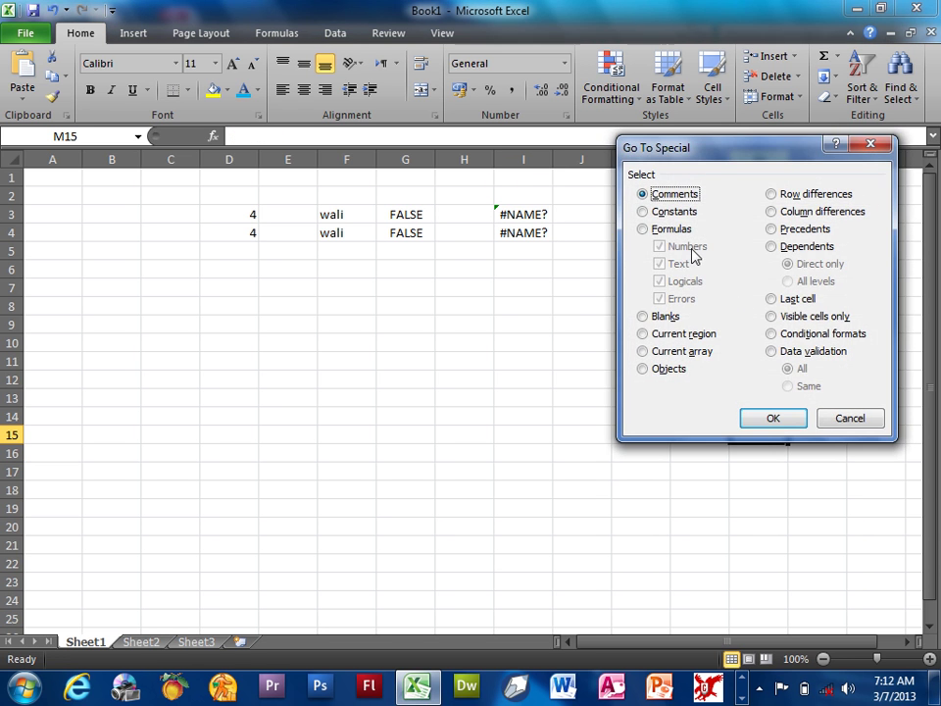
click(665, 316)
click(772, 419)
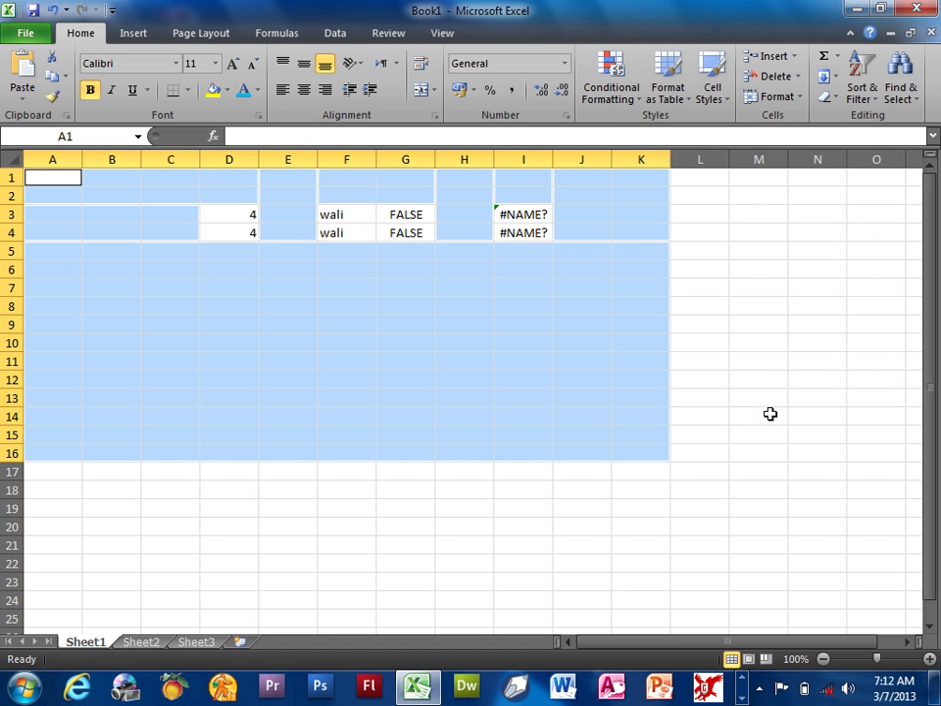
click(908, 459)
click(657, 451)
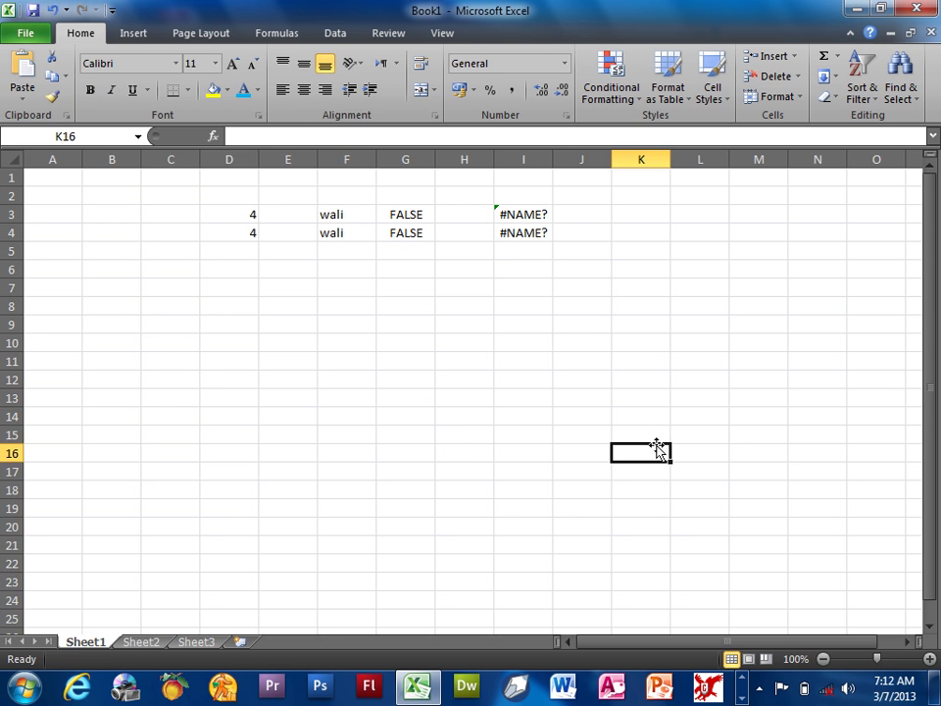
- Make an entry in cell M21, discarding the stray characters
click(739, 550)
text(rgfdff)
key(BackSpace)
key(BackSpace)
key(BackSpace)
text(`)
key(Return)
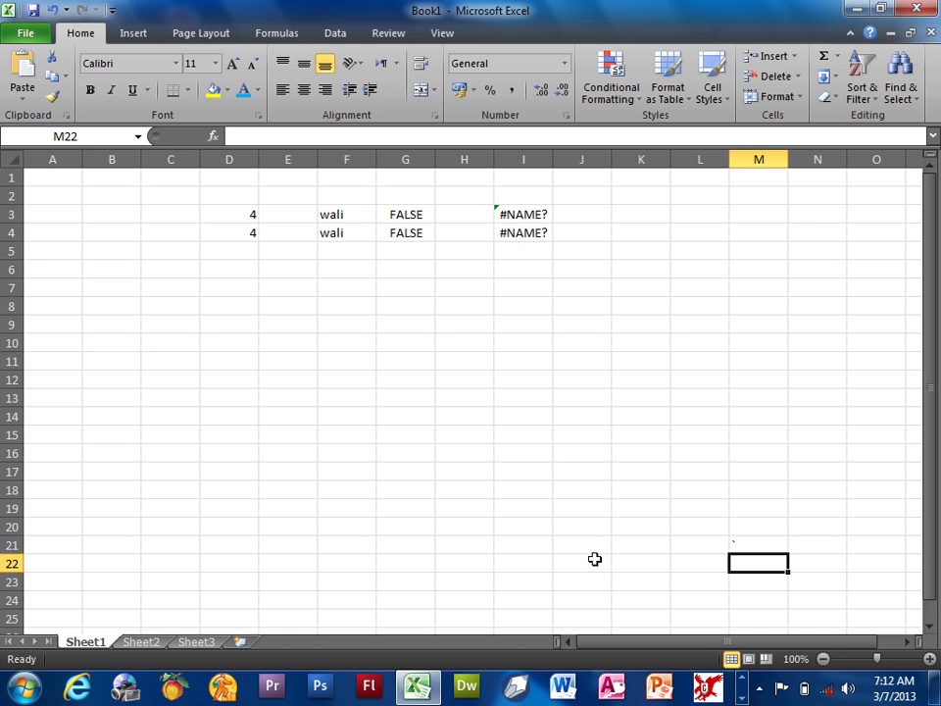
- Select blanks in A1:M21 via Go To Special, then clear the whole sheet with Ctrl+A, Delete
click(791, 214)
key(ctrl+g)
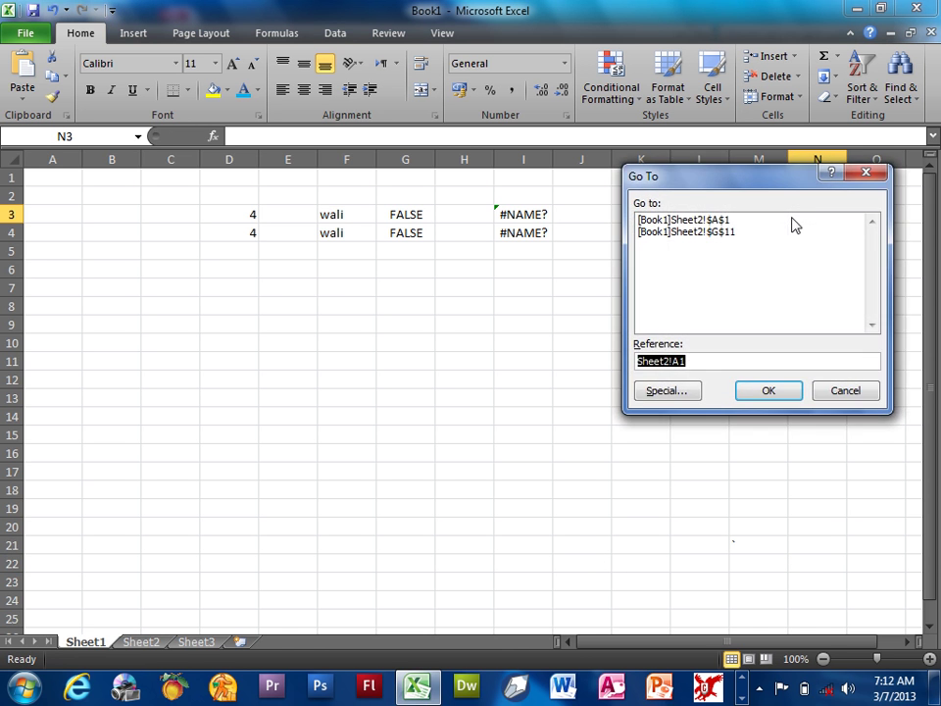
key(alt+s)
click(666, 316)
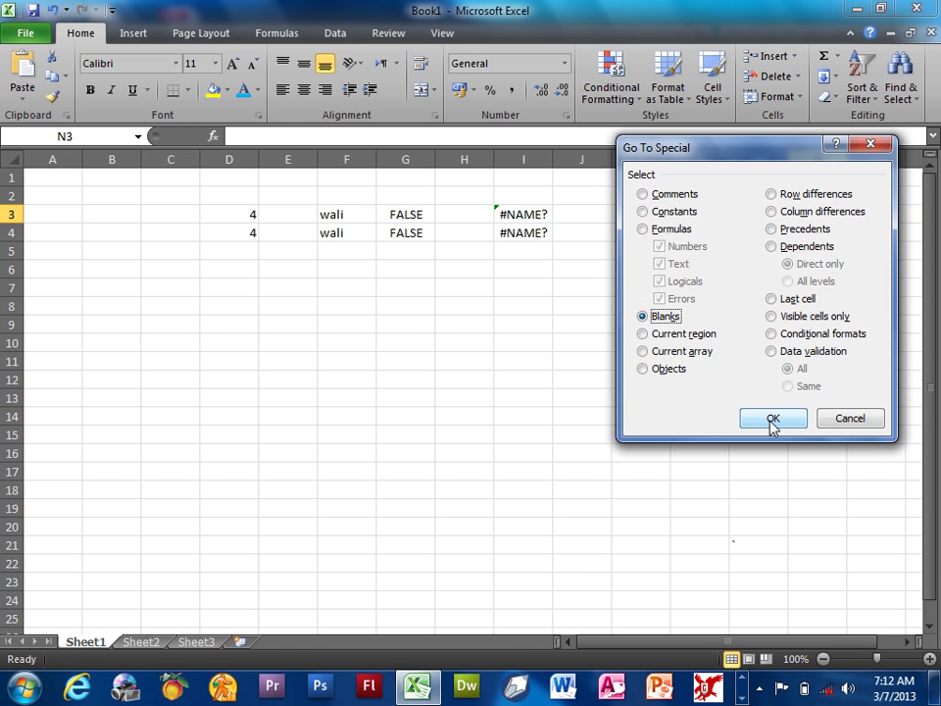
click(771, 420)
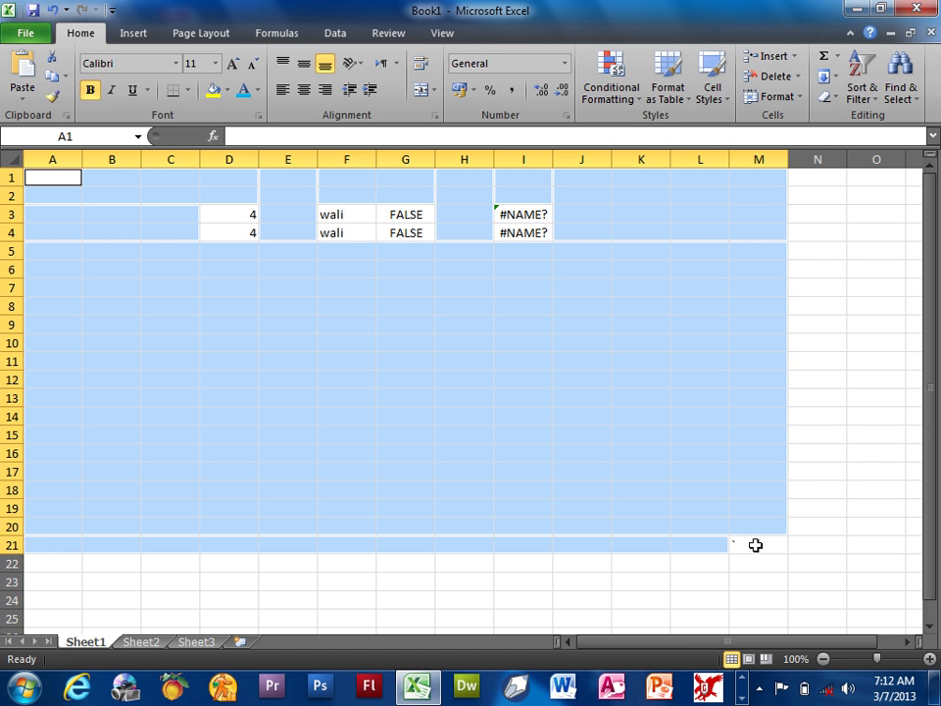
click(666, 432)
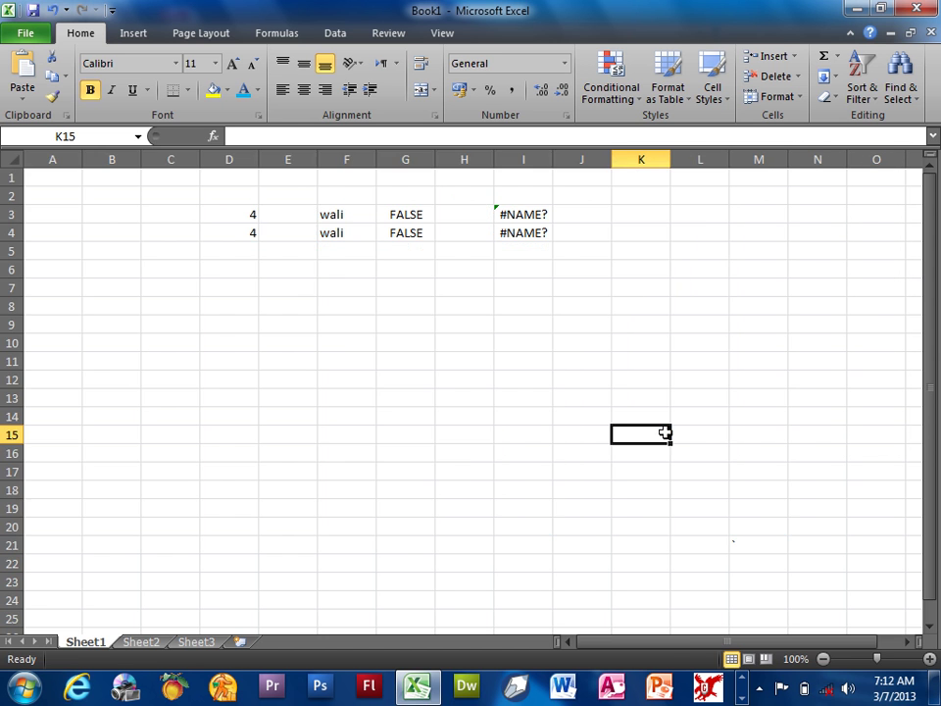
key(ctrl+a)
key(Delete)
- Cancel Go To Special from H7 and select the block E6:N19
click(446, 298)
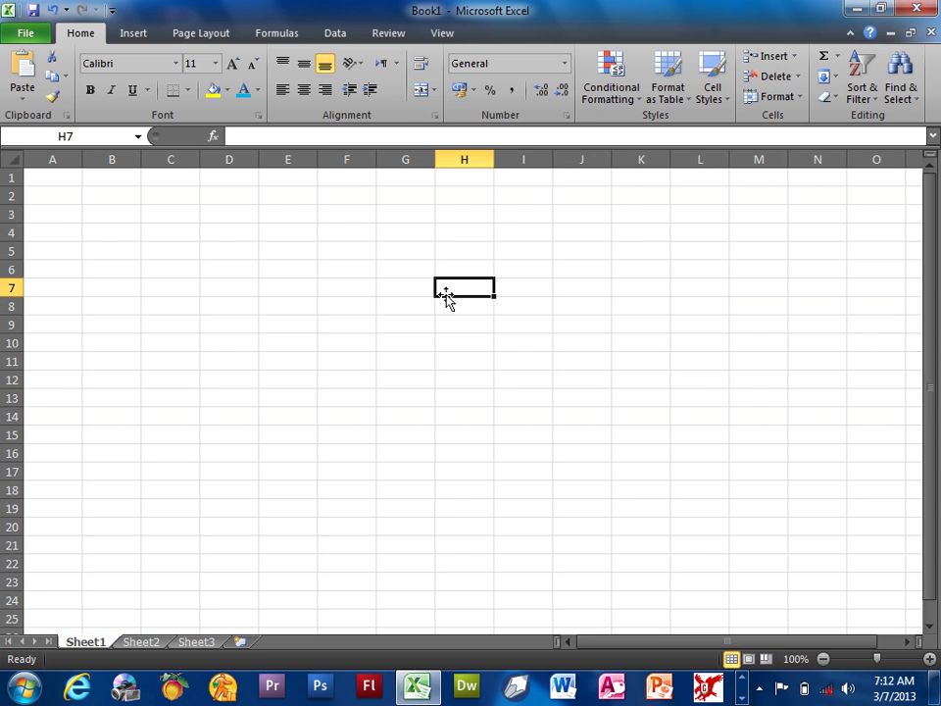
key(F5)
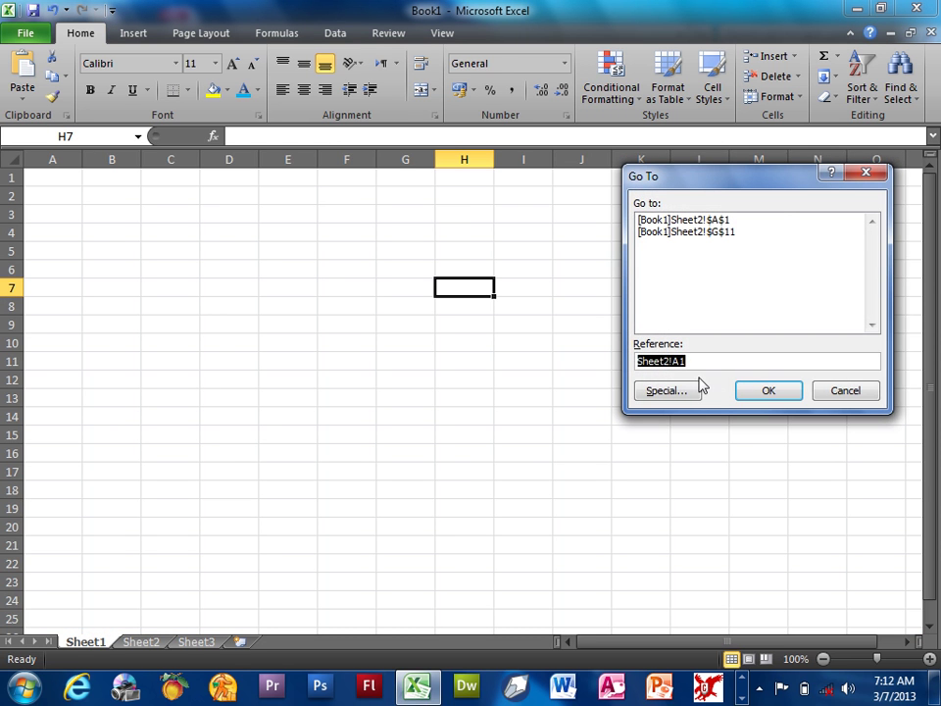
click(680, 389)
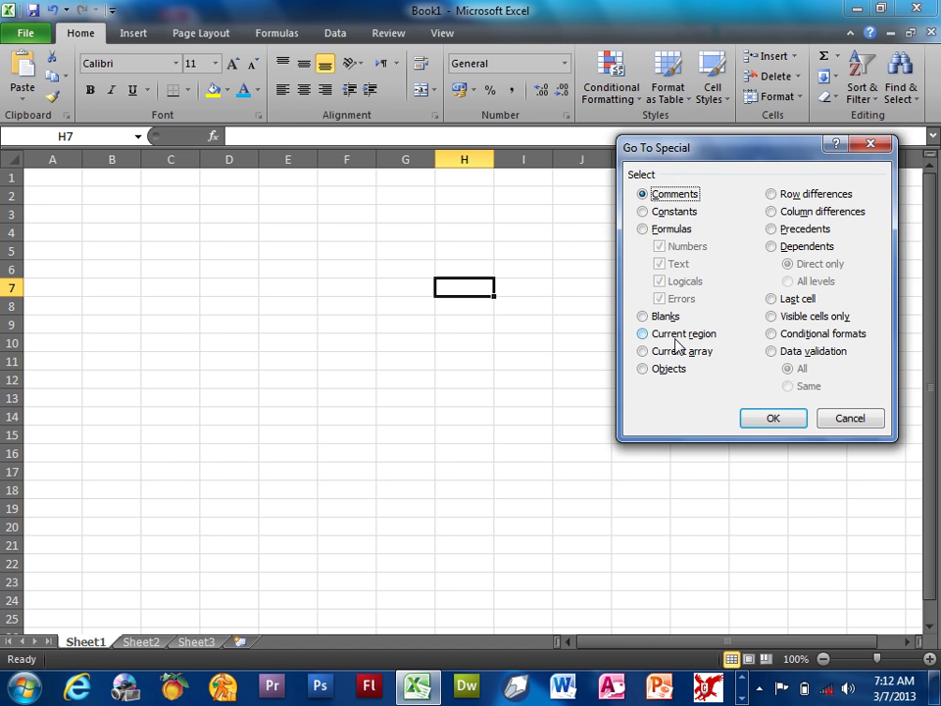
click(848, 422)
drag(304, 269, 825, 506)
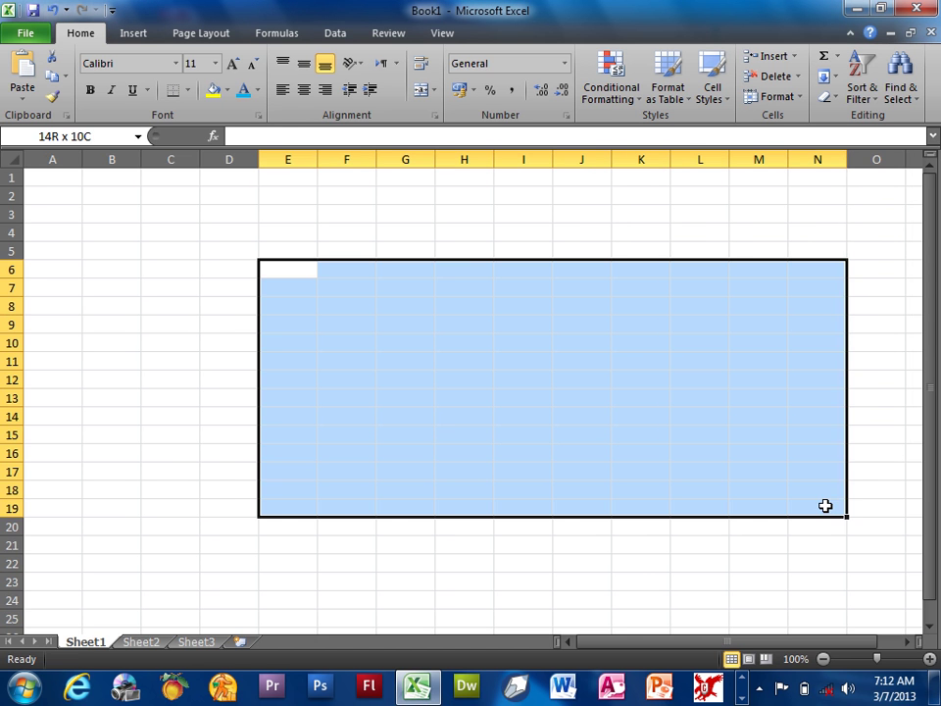
- Fill every cell of E6:N19 with asad using Ctrl+Enter
text(asad)
key(ctrl+Return)
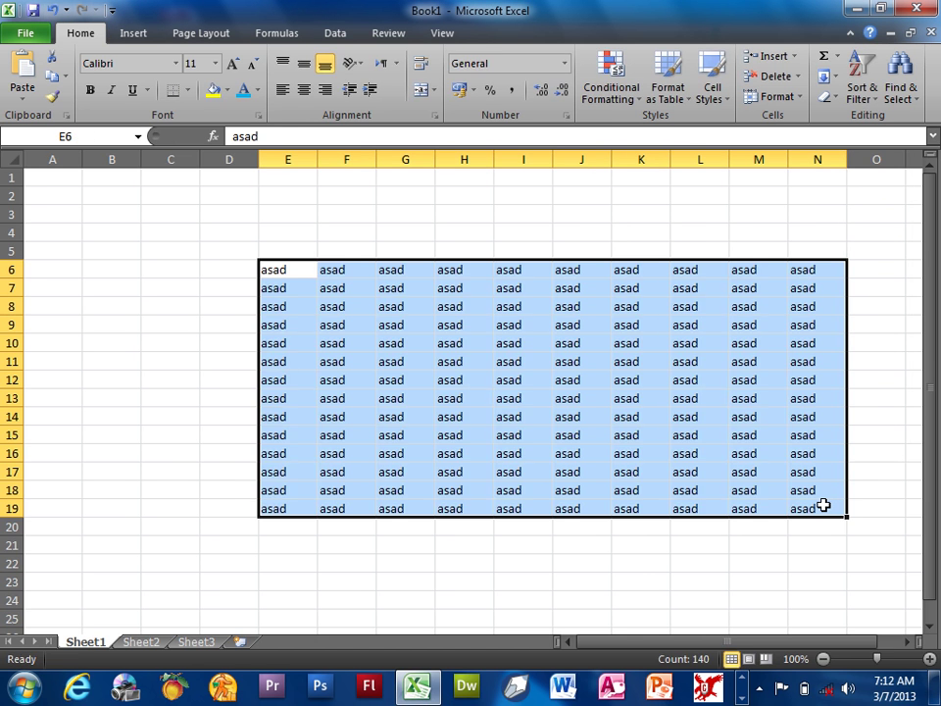
click(535, 361)
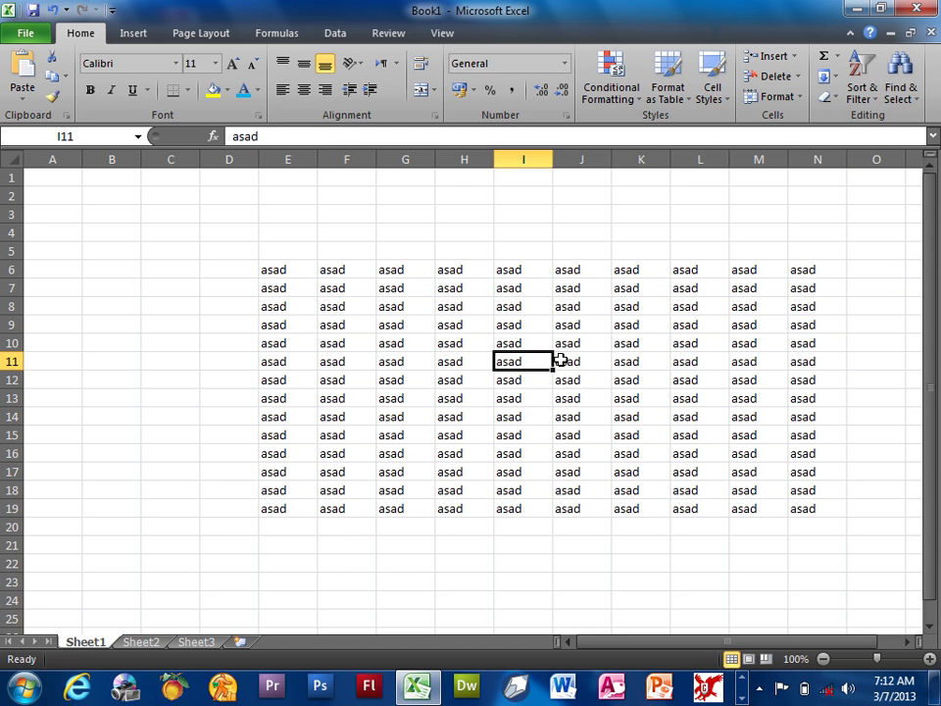
- Select the asad block from G9 with Go To Special Current region and delete it
click(382, 323)
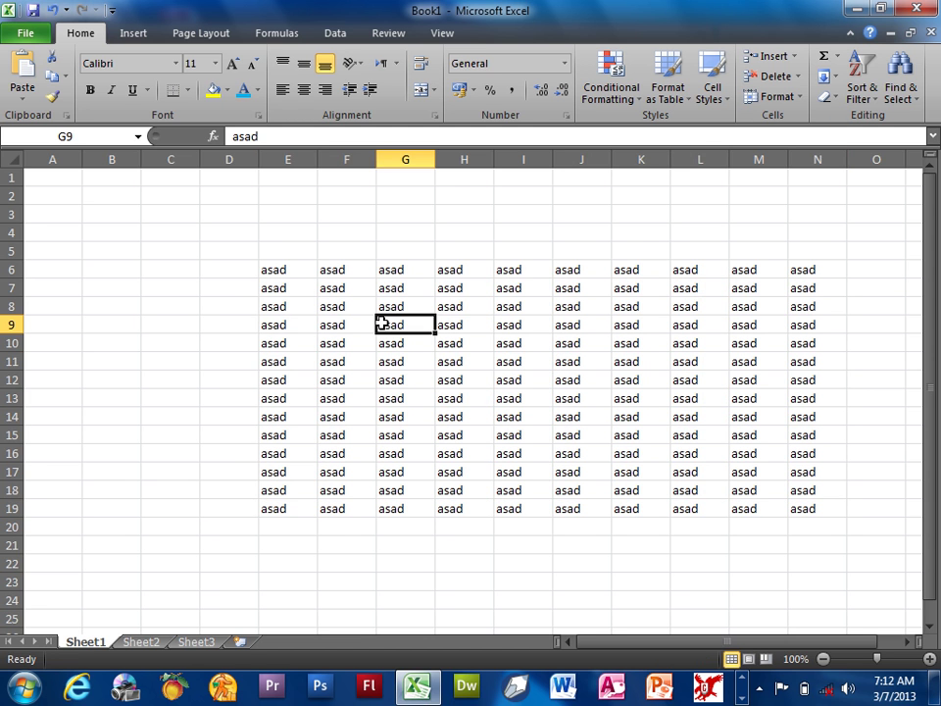
key(ctrl+g)
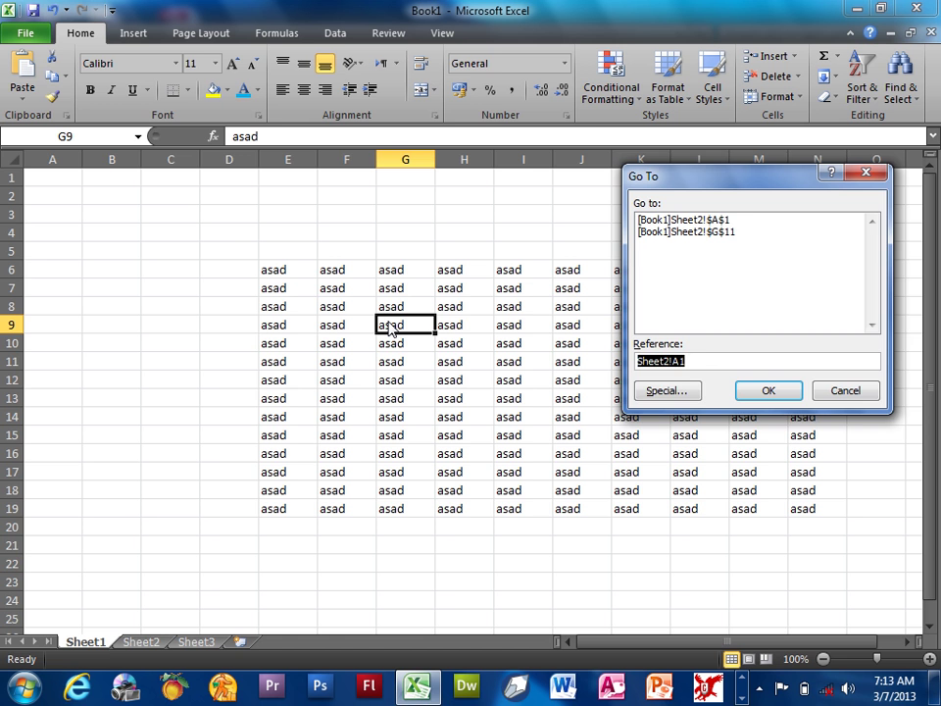
click(683, 391)
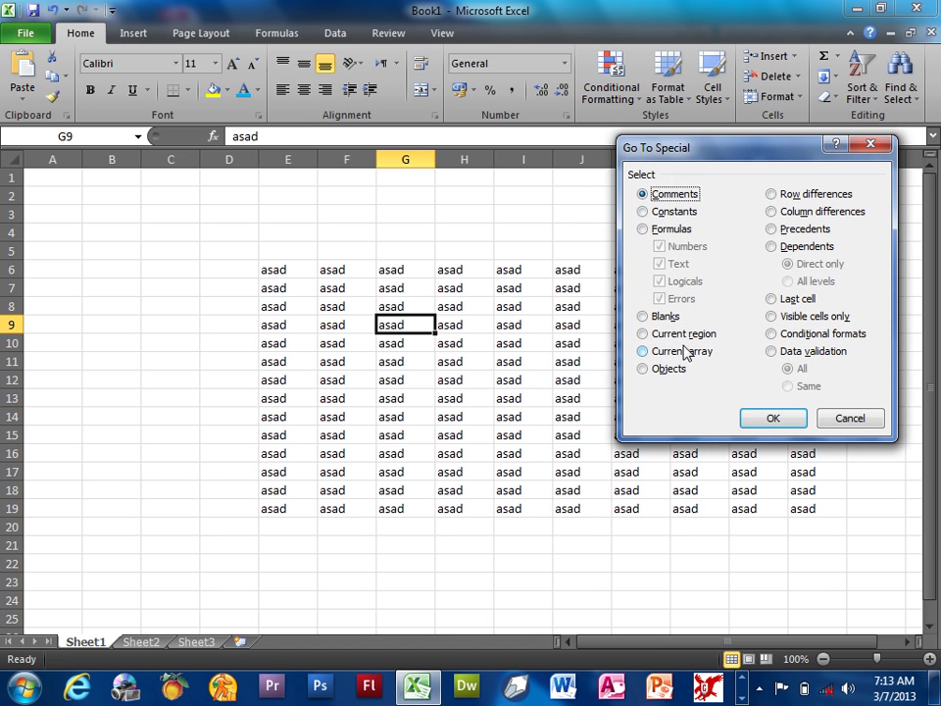
click(684, 333)
click(771, 418)
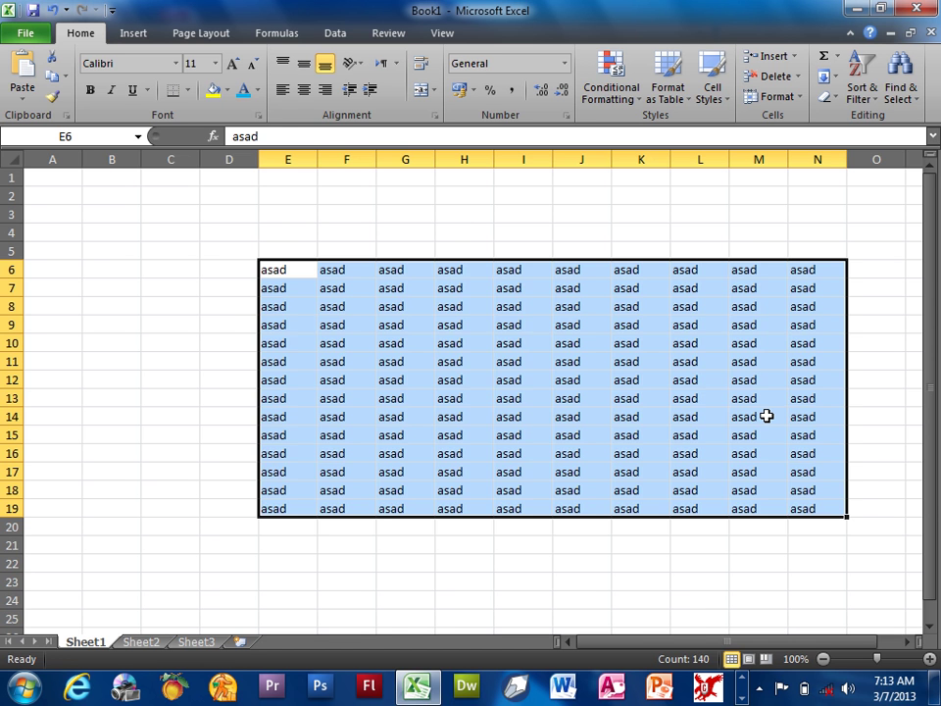
key(Delete)
key(Return)
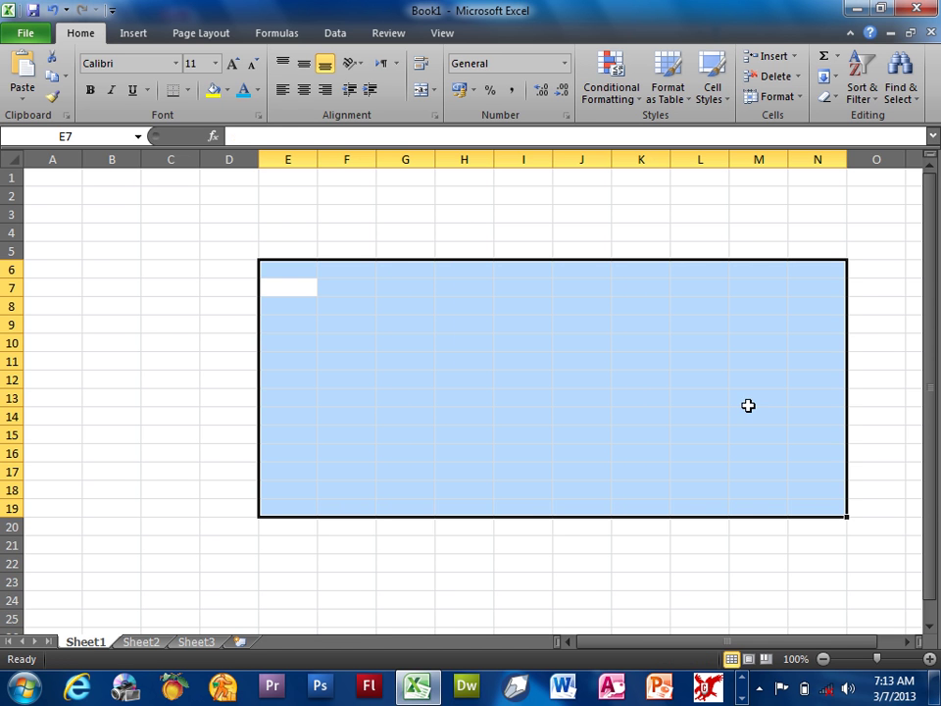
- From empty cell M13, choose Current array in Go To Special
click(748, 405)
key(ctrl+g)
key(alt+s)
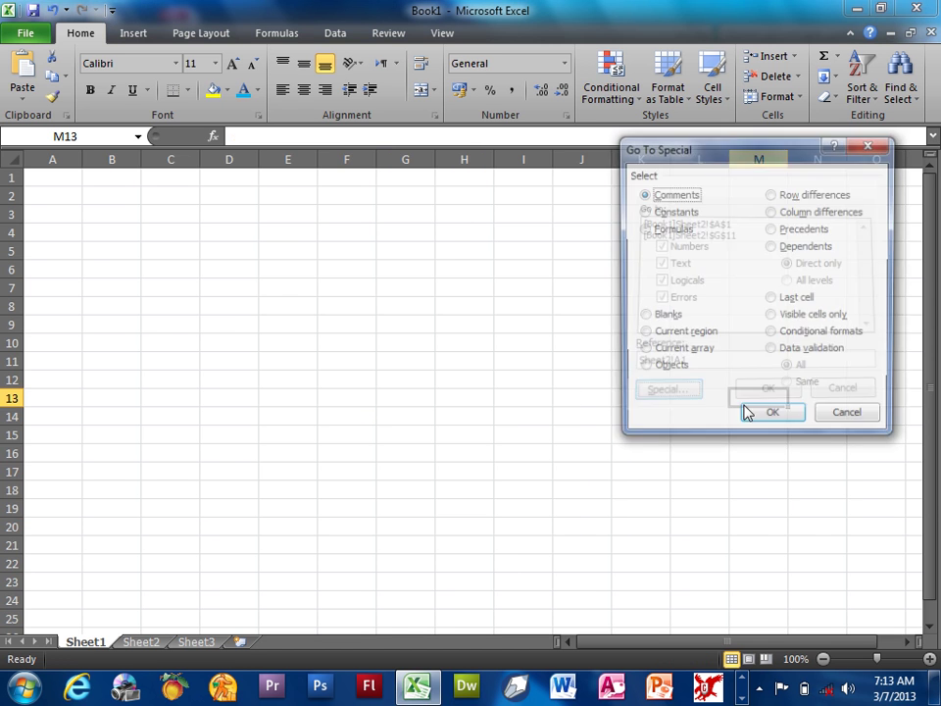
click(654, 352)
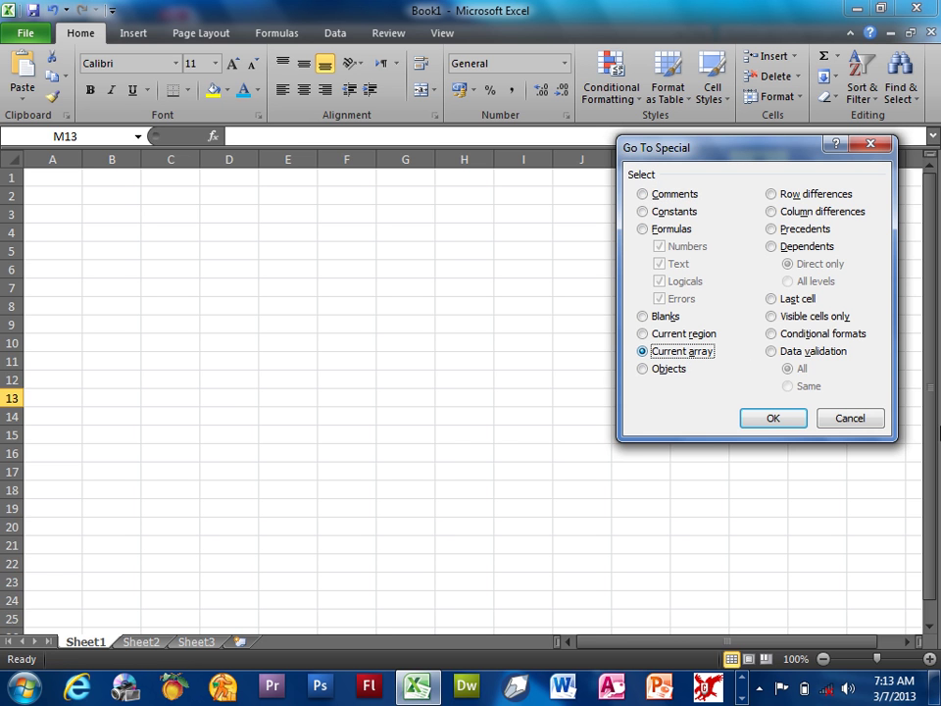
- Type headers EmpID, Emp.Name, Post and Daily Salary across B4:E4
click(850, 419)
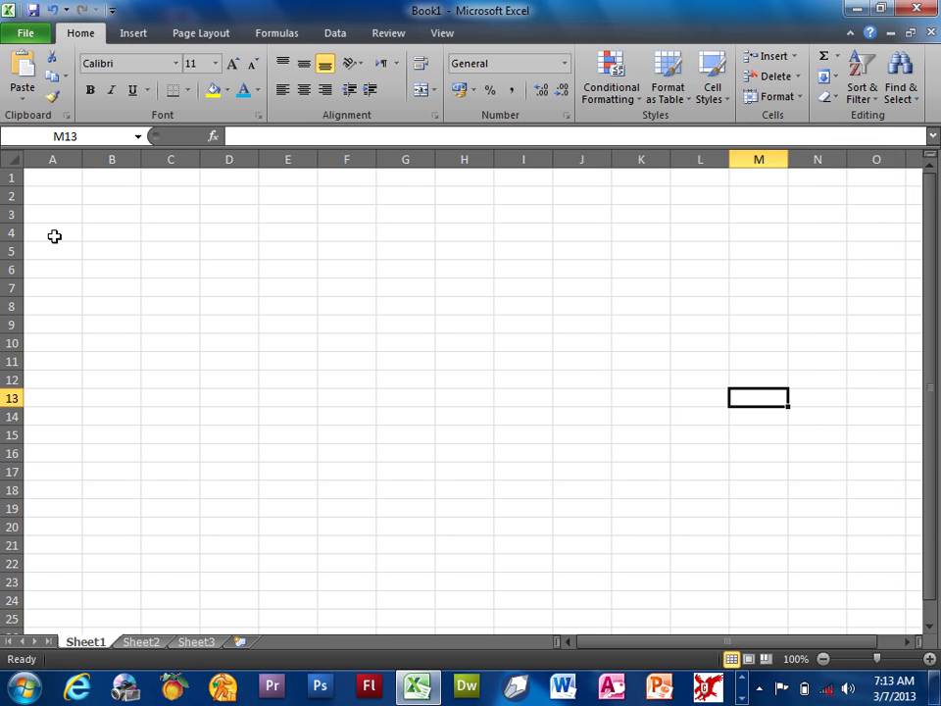
click(95, 234)
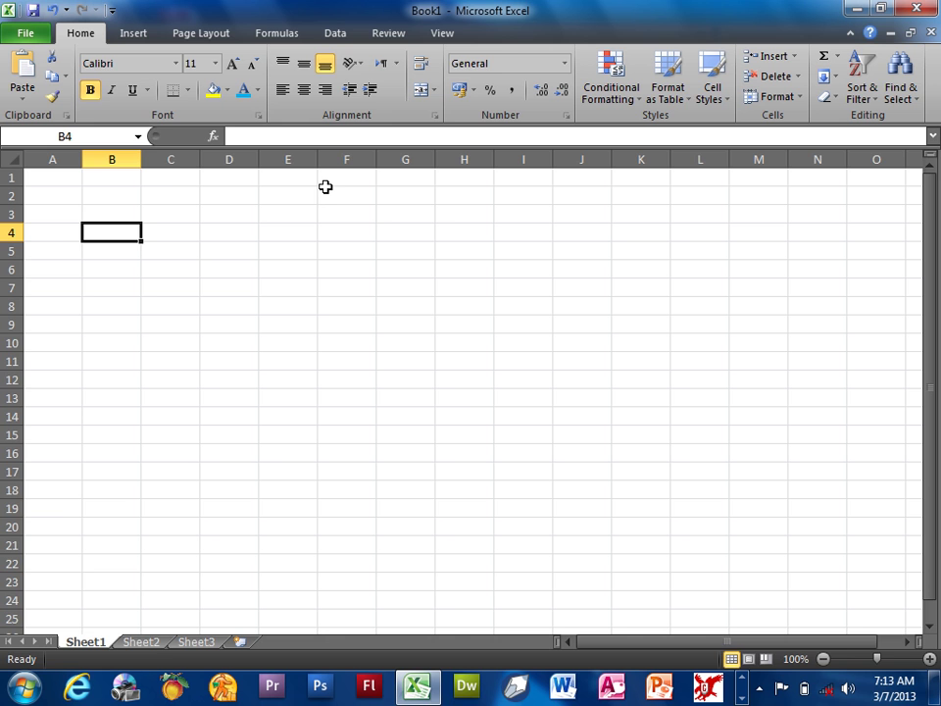
text(EmpID)
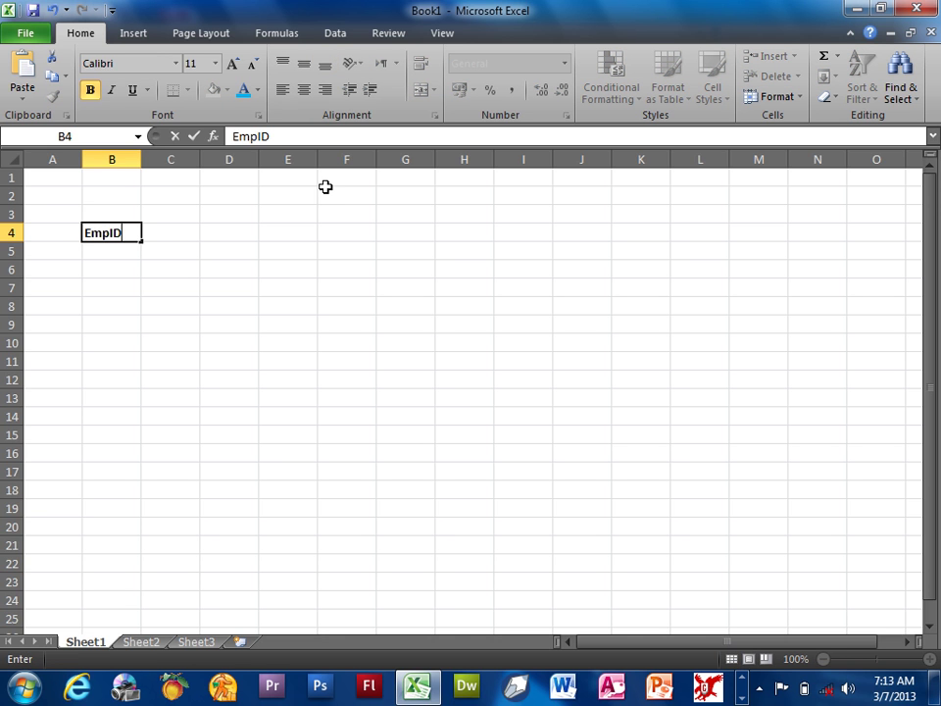
key(Tab)
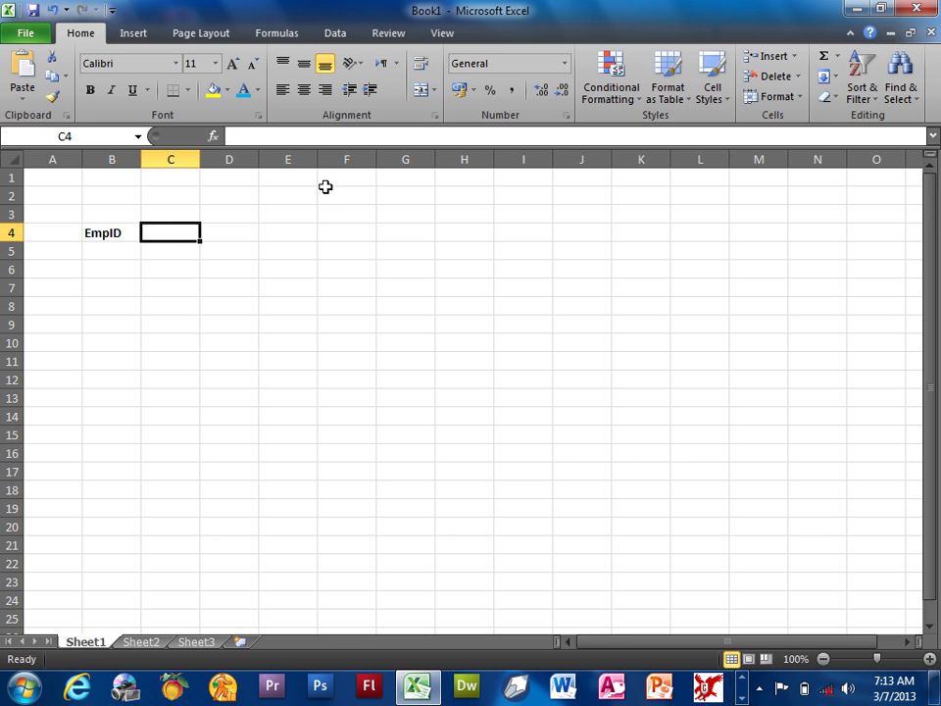
text(Emp.Name)
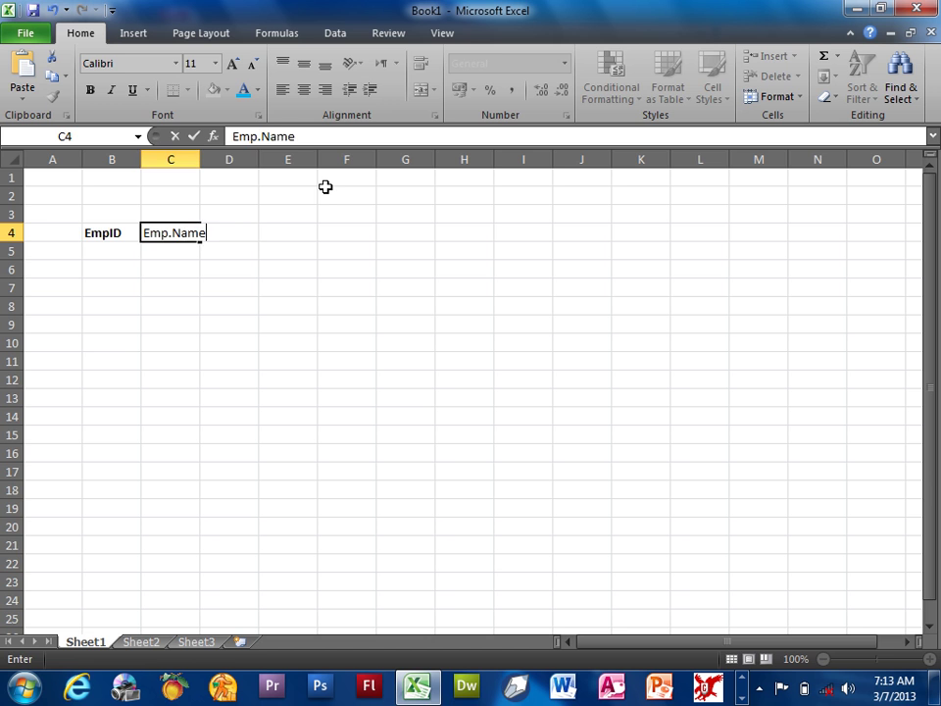
key(Tab)
text(Post)
key(Tab)
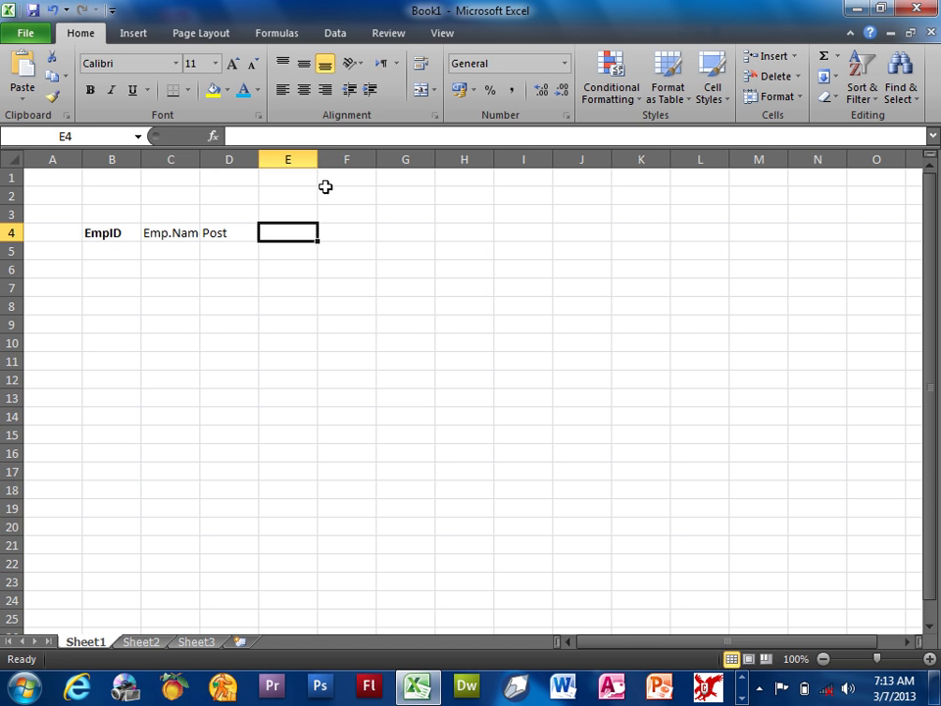
text(Daily Salary)
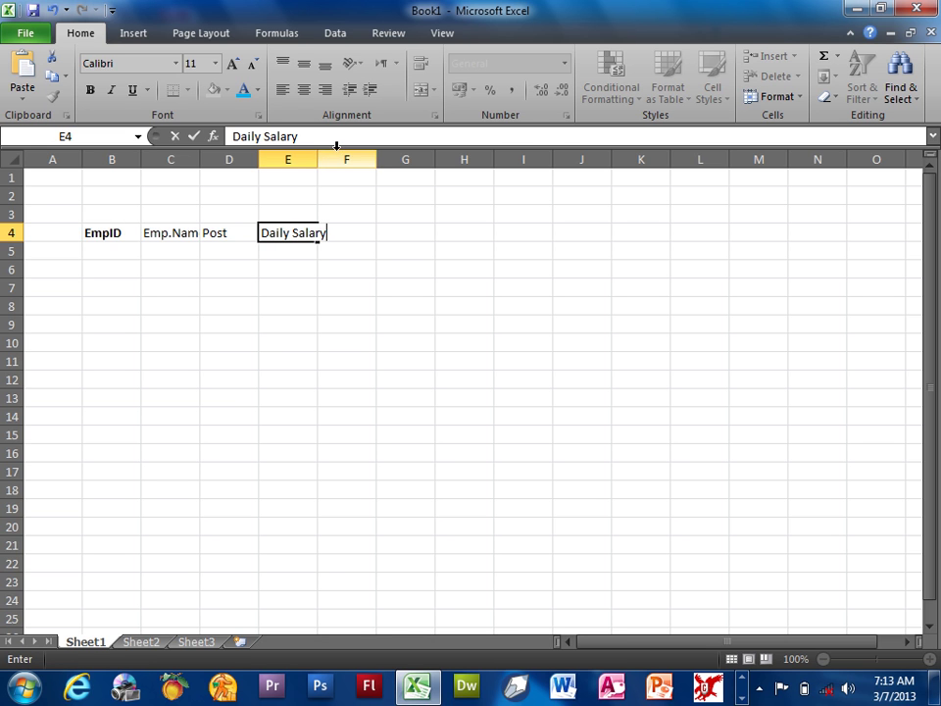
- Widen columns E and C so Daily Salary and Emp.Name fit
double_click(319, 154)
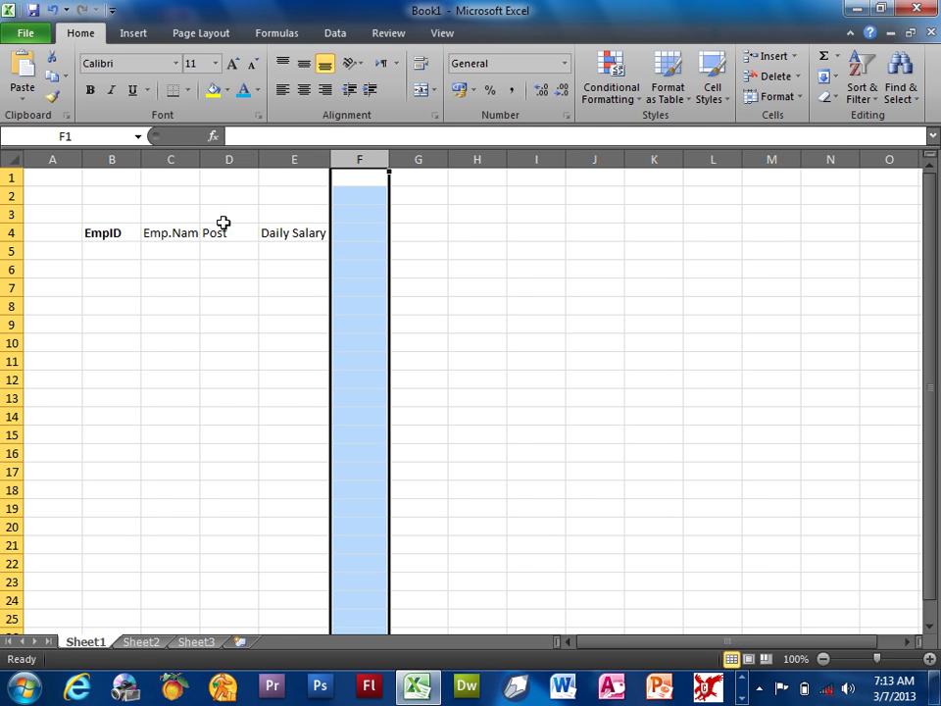
drag(199, 156, 207, 156)
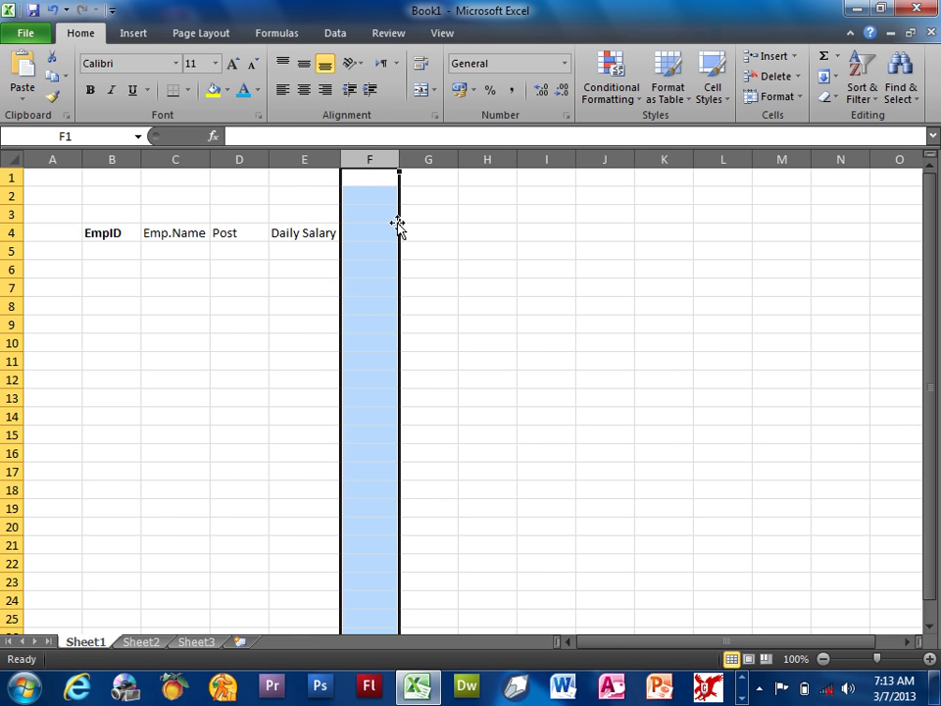
click(386, 219)
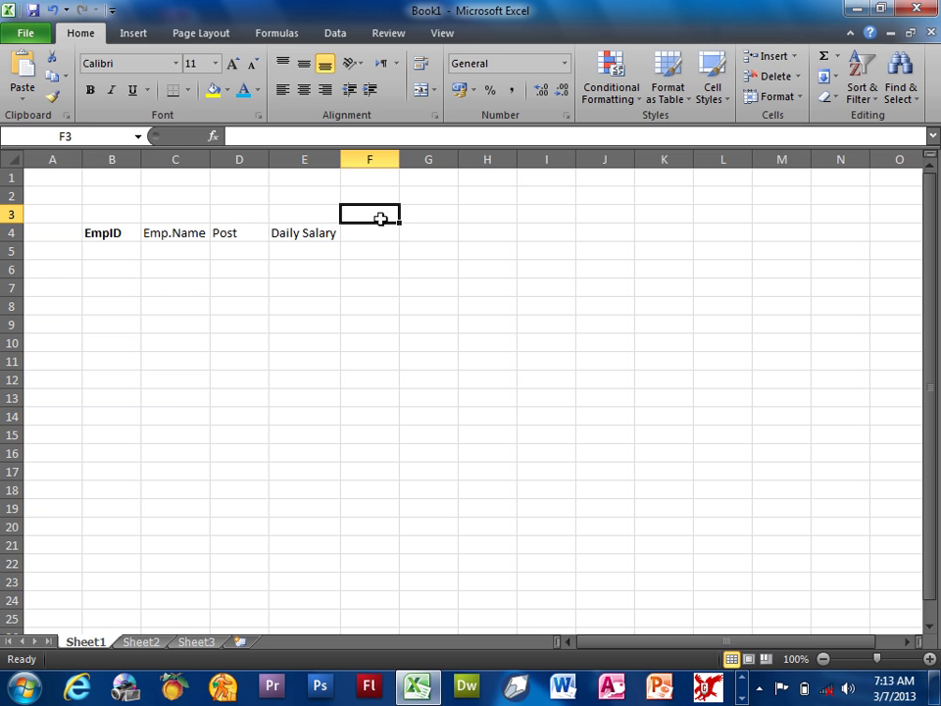
click(355, 232)
click(373, 213)
- Enter employee IDs 1 to 5 in B5:B9 under EmpID
key(Left)
key(Left)
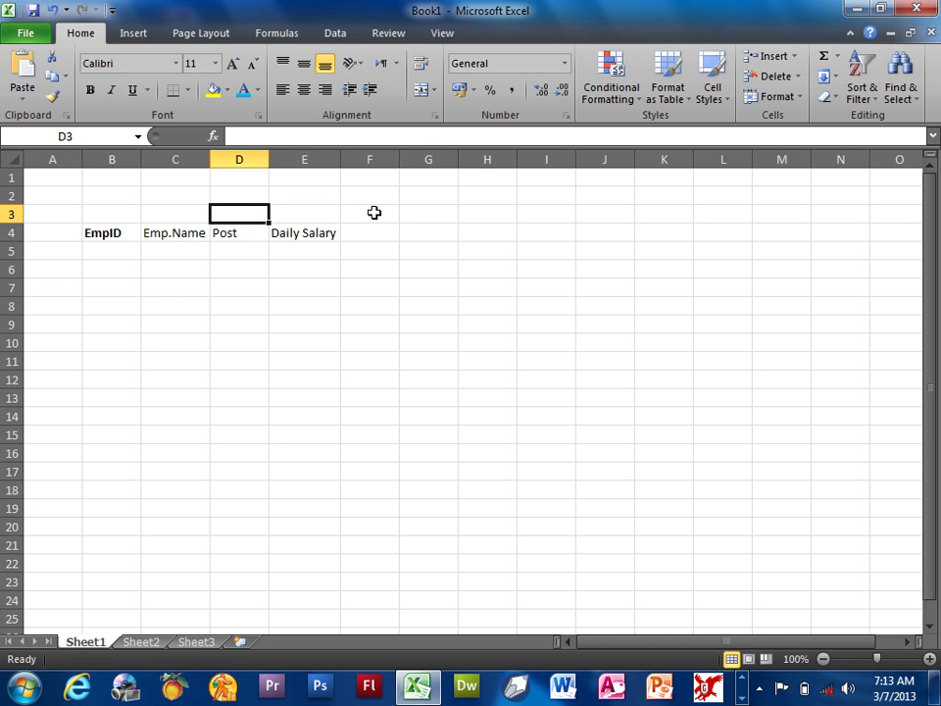
key(Left)
key(Left)
key(Down)
key(Down)
key(Down)
key(Up)
text(1 2 3 4 5)
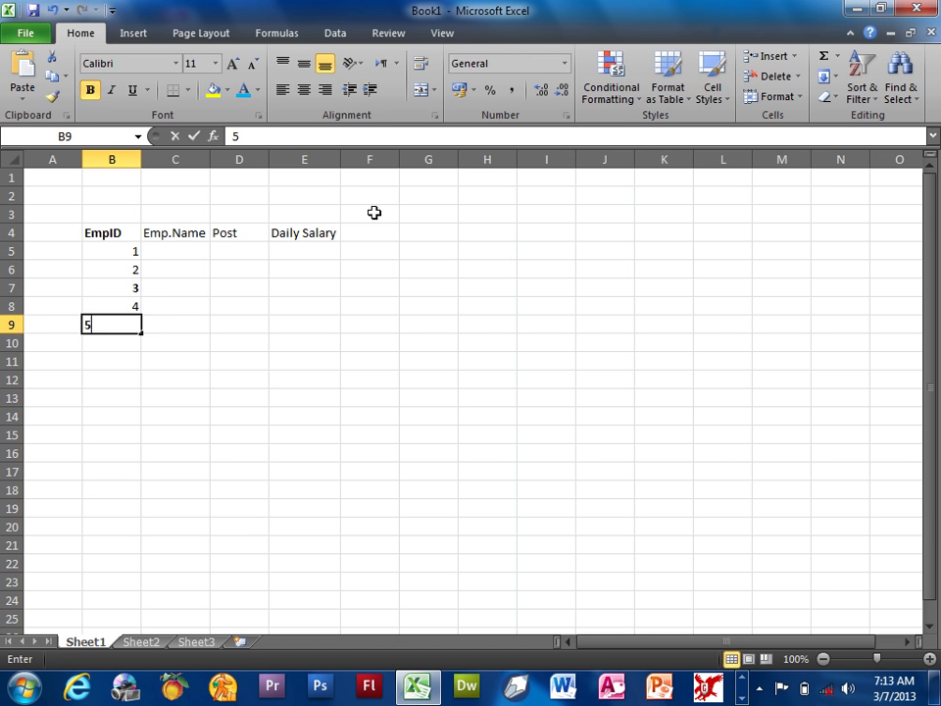
key(Return)
text(6)
key(Escape)
- Enter the five employee names in C5:C9 under Emp.Name
key(Right)
key(Up)
key(Up)
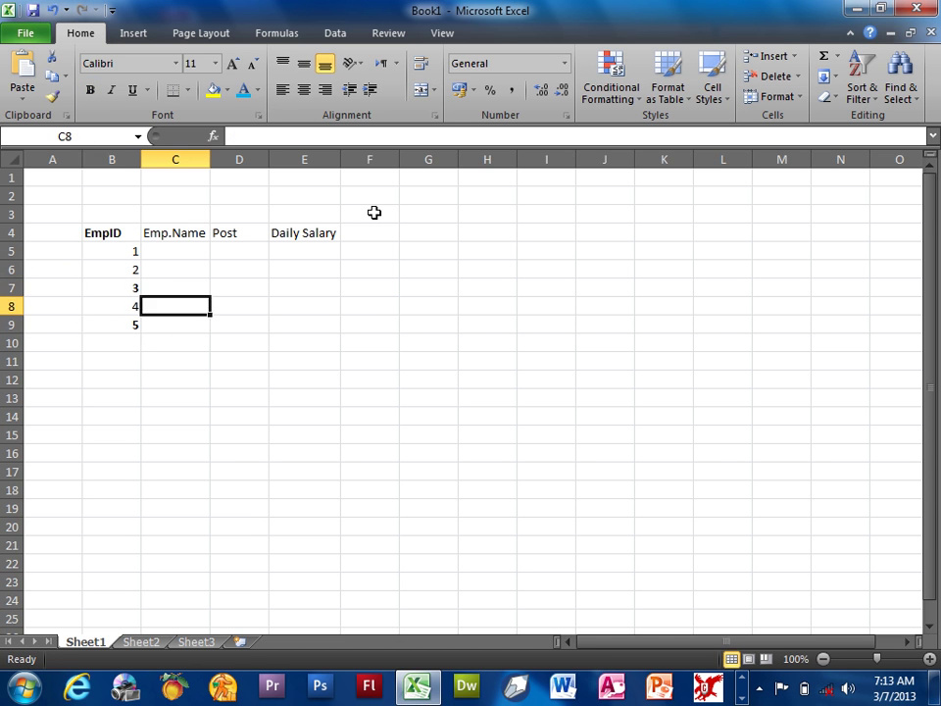
key(Up)
key(Up)
key(Up)
text(Islam)
key(Return)
text(Khan)
key(Return)
text(Jan)
key(Return)
text(am)
key(BackSpace)
key(BackSpace)
text(kamal)
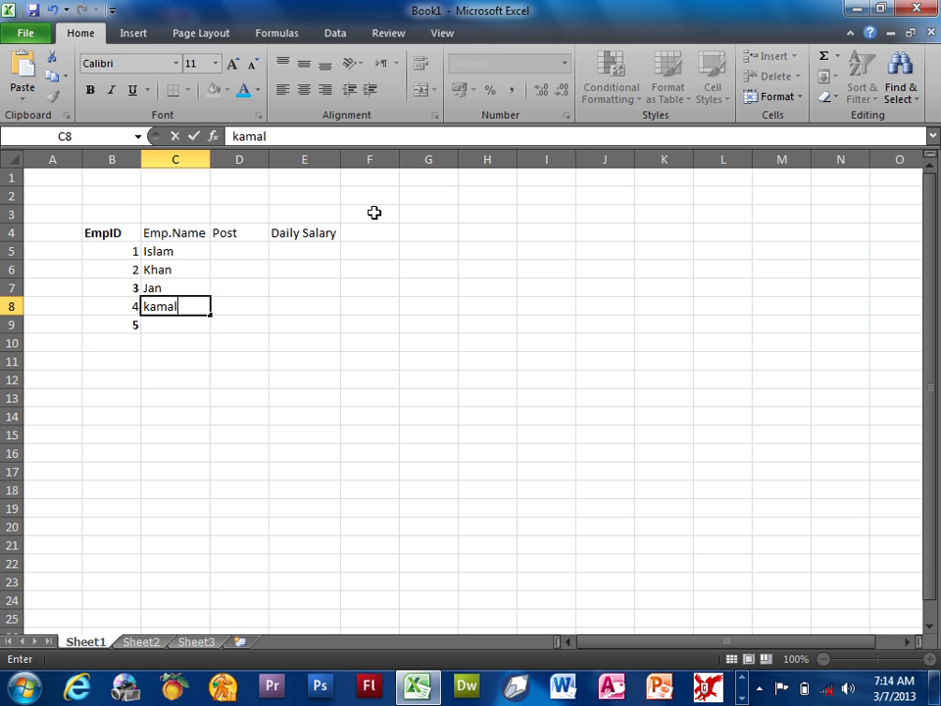
key(Return)
text(Fahim)
key(Tab)
- Enter the posts IT Officer, Manager, Cooker, Director and Engineer in D5:D9
key(Up)
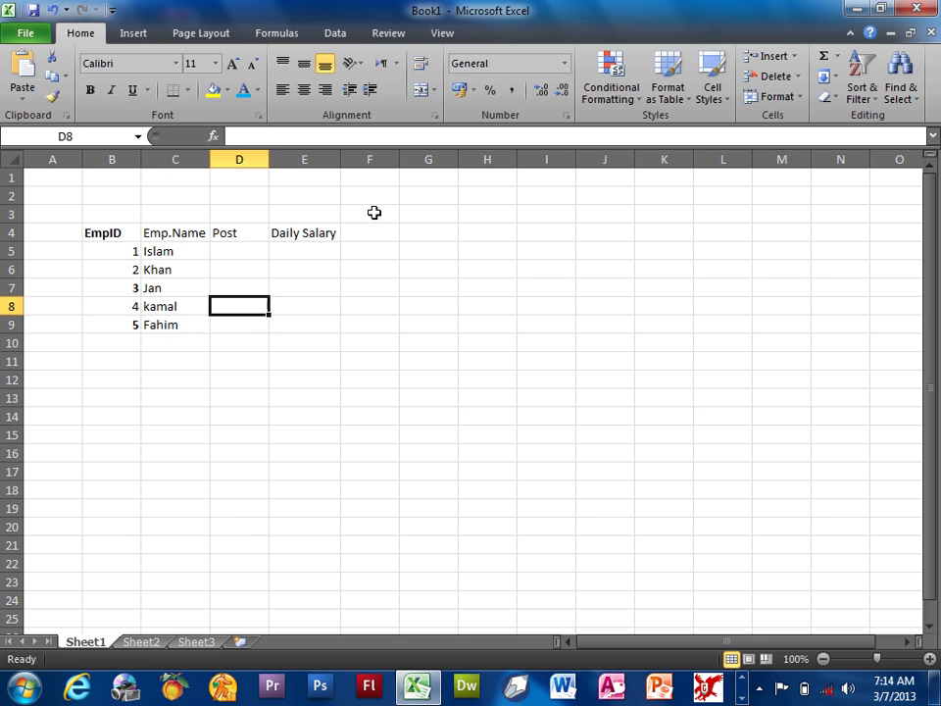
key(Up)
key(Up)
key(Up)
text(IT)
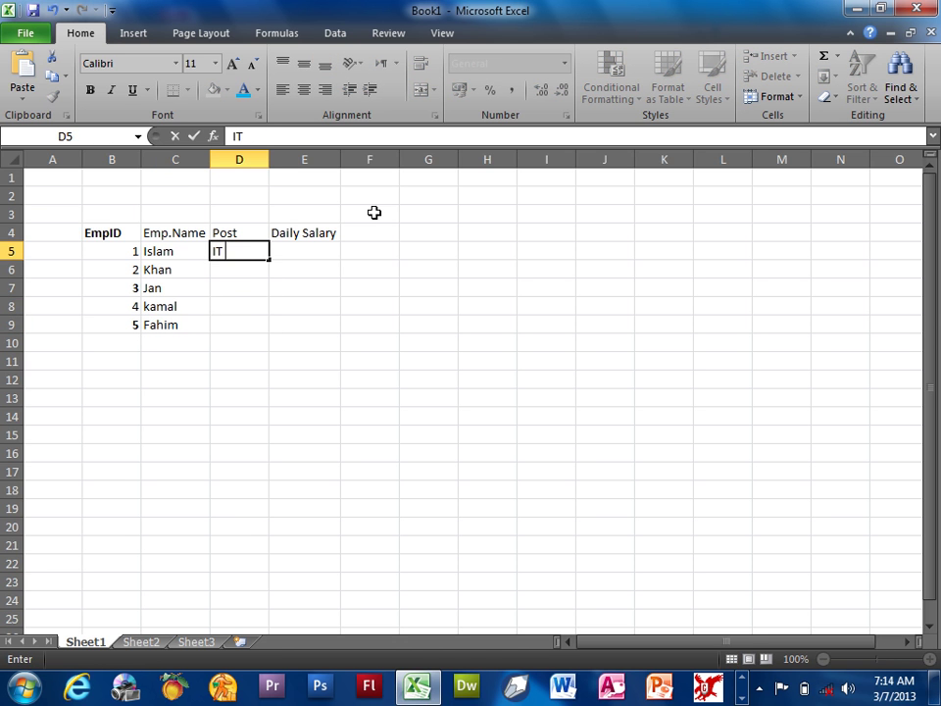
text( Officer)
key(Return)
text(Manager)
key(Return)
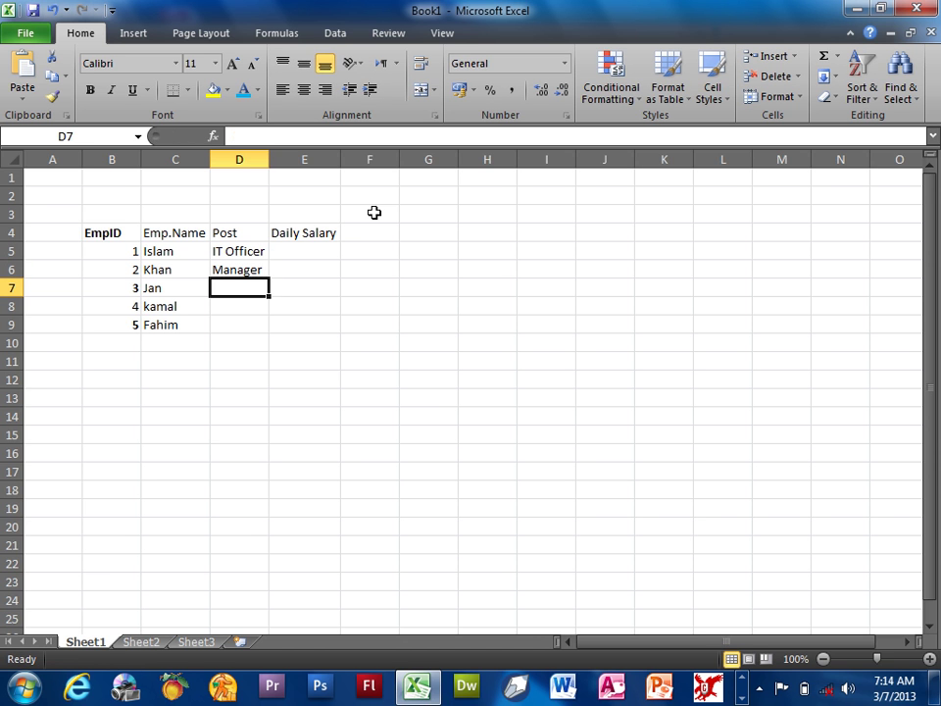
text(Cooker)
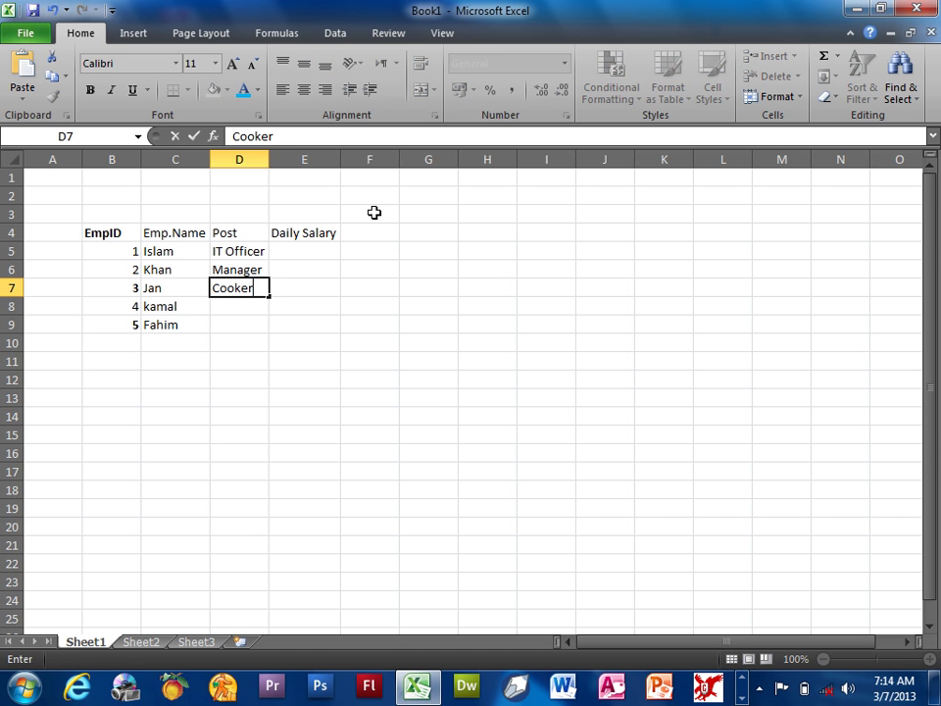
key(Return)
text(Directoor)
key(BackSpace)
key(BackSpace)
text(r)
key(Return)
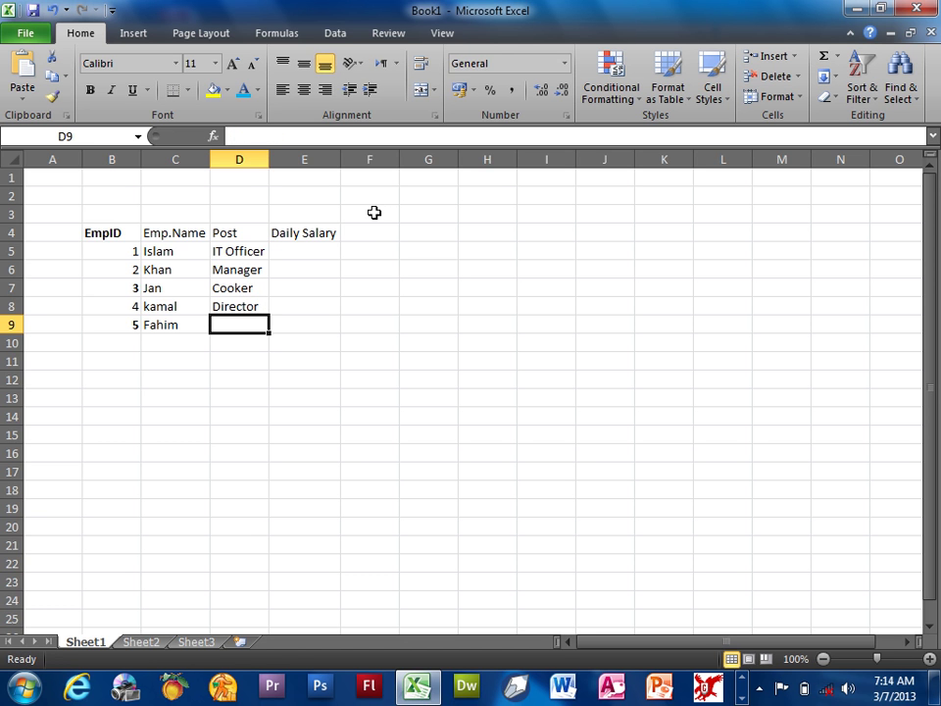
text(Engineer)
key(Escape)
text(Engineer)
key(Tab)
key(Up)
key(Up)
key(Up)
key(Up)
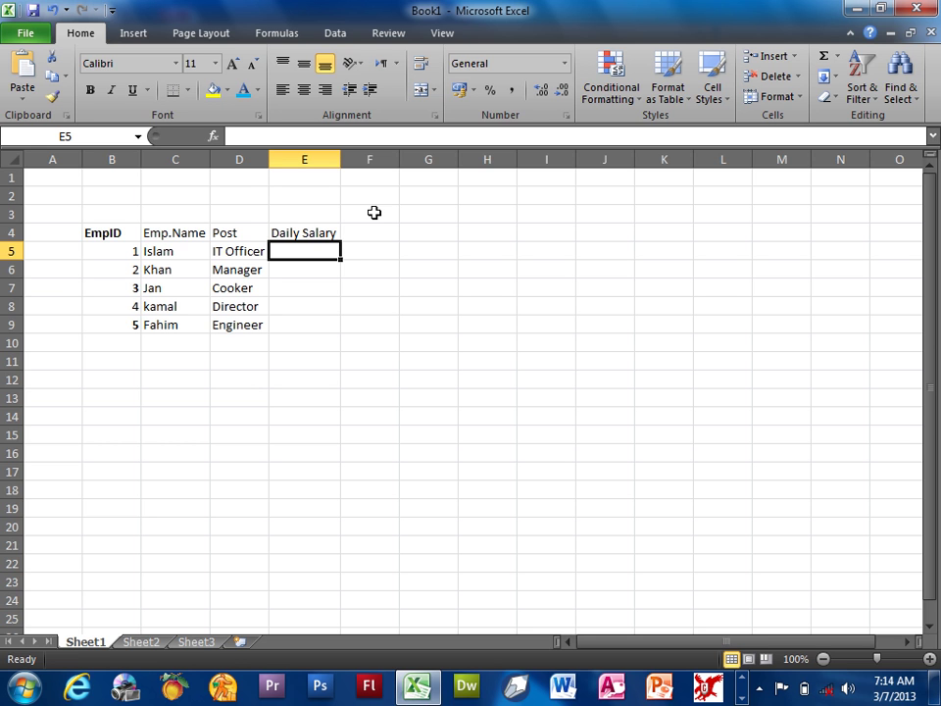
- Enter daily salaries 2500, 150, 100, 300 and 400 in E5:E9
text(2500)
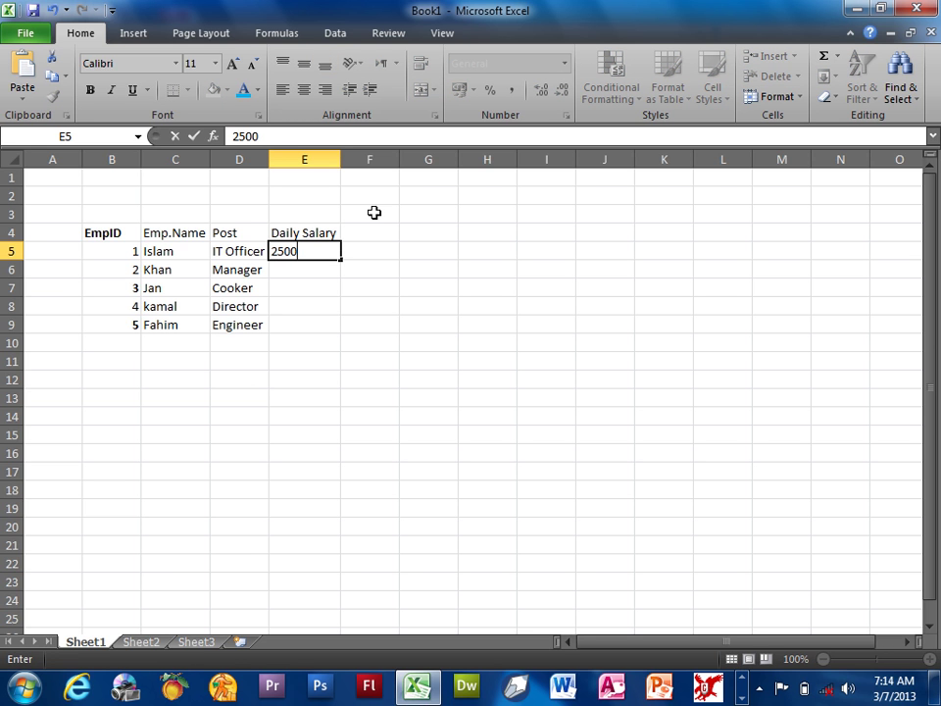
key(Return)
text(150)
key(Return)
text(1)
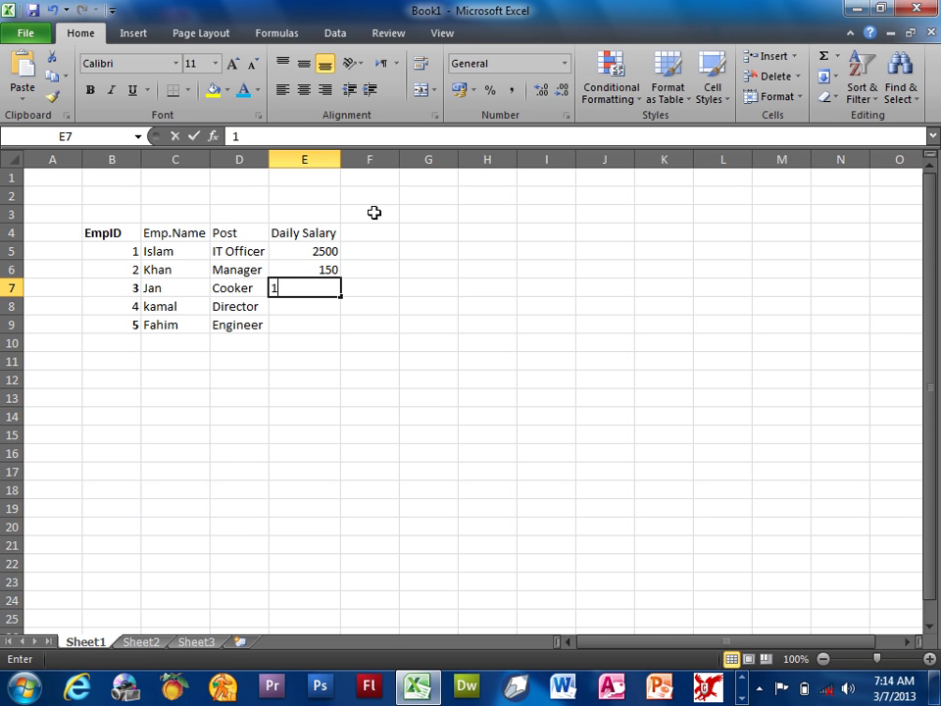
text(00)
key(Return)
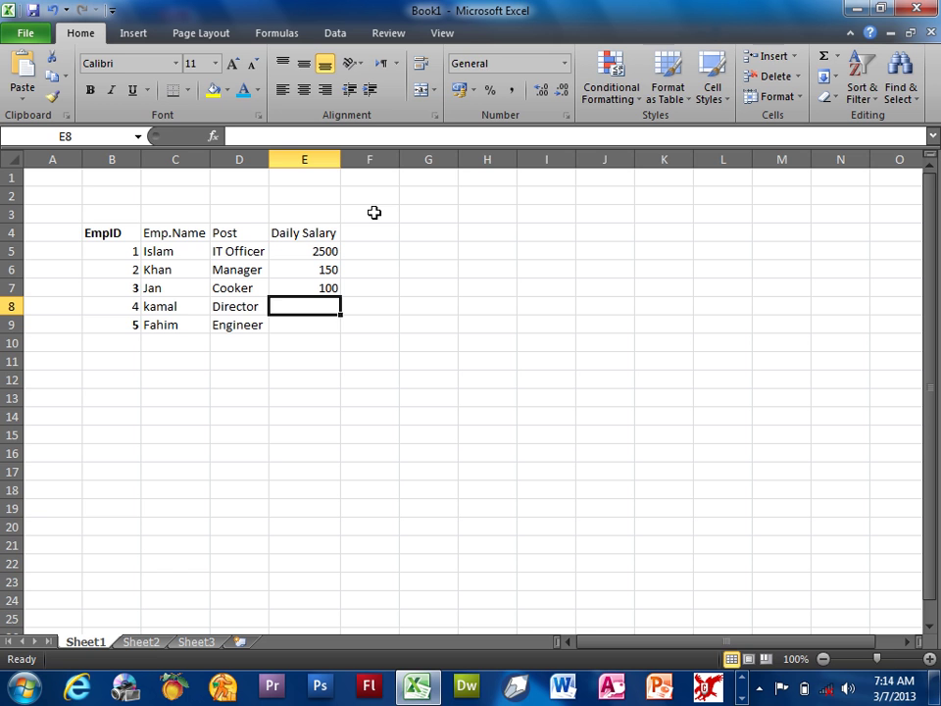
text(300)
key(Return)
text(400)
key(Return)
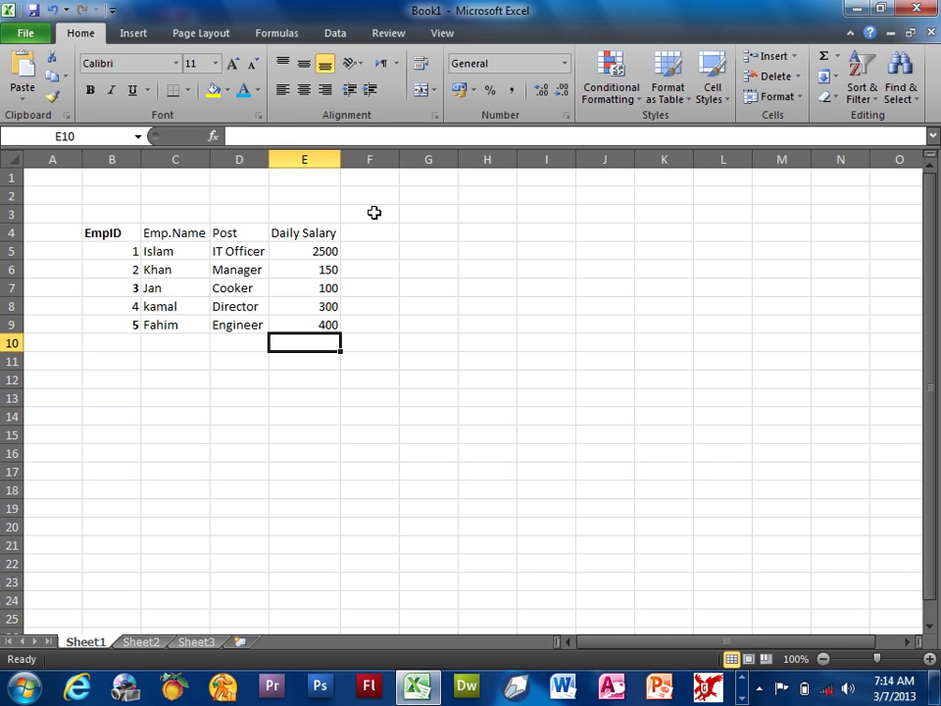
key(Up)
key(Up)
- Head F3:I3 with Jun, Feb, March and April, and enter 30 days under Jun
key(Up)
key(Up)
key(Up)
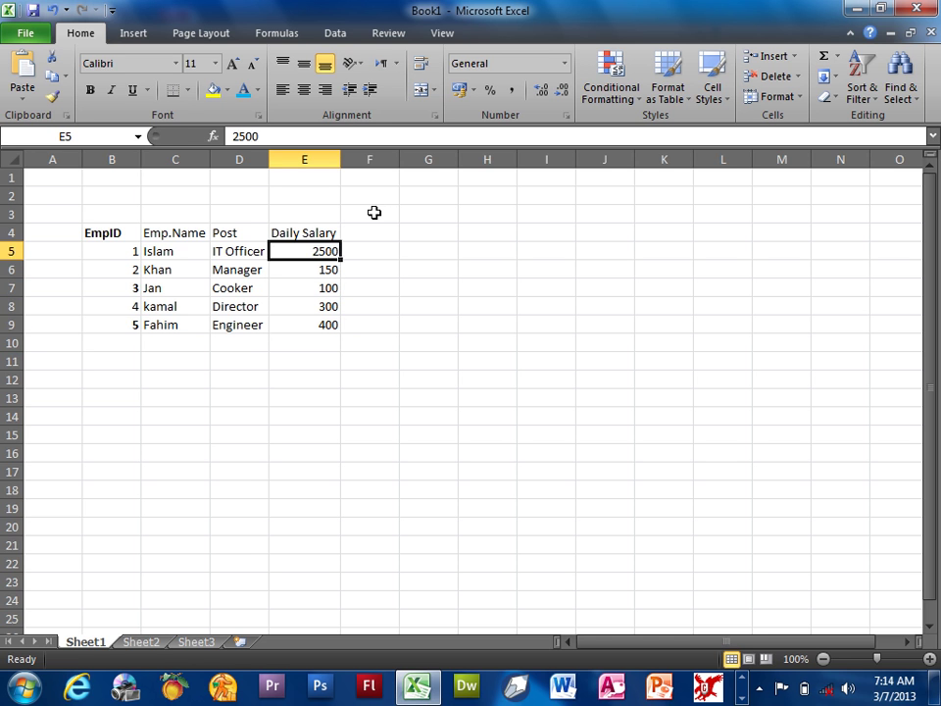
key(Up)
click(373, 213)
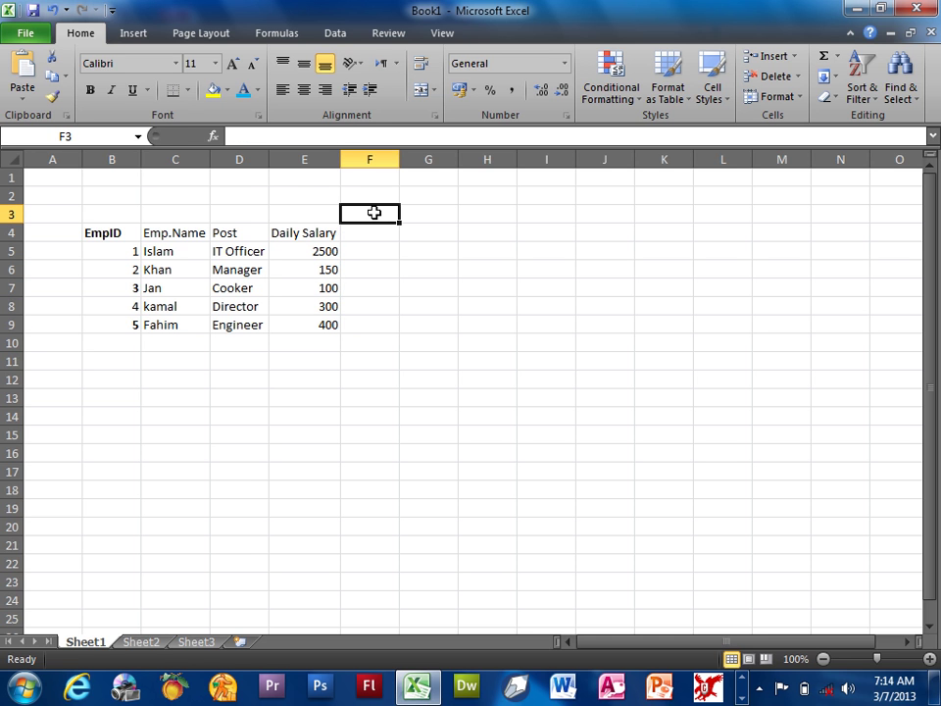
text(Jun)
key(Tab)
text(Feb)
key(Tab)
text(March)
key(Tab)
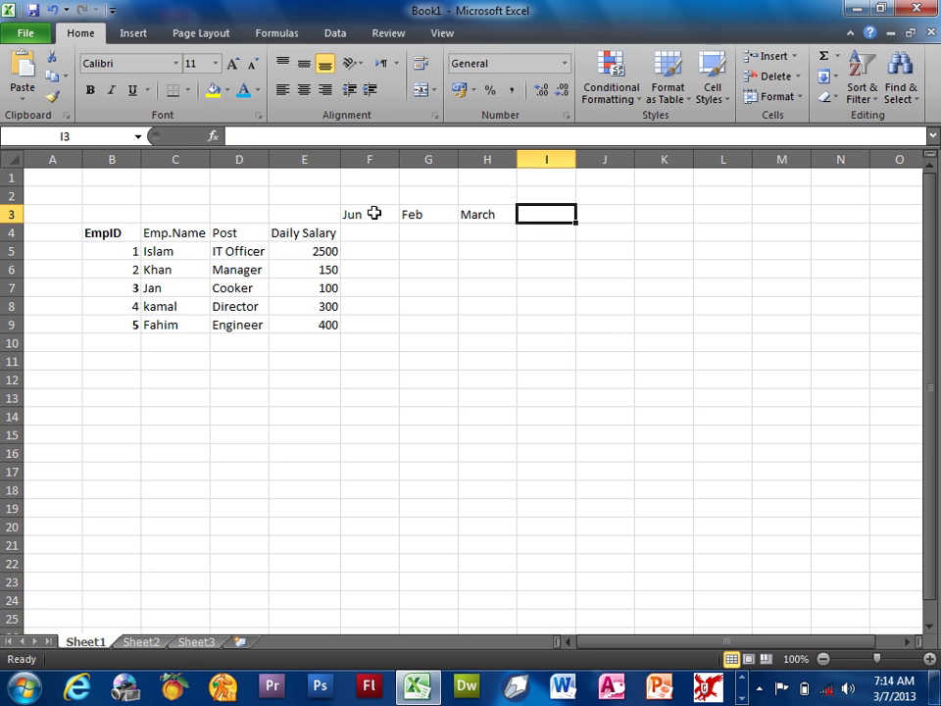
text(AP)
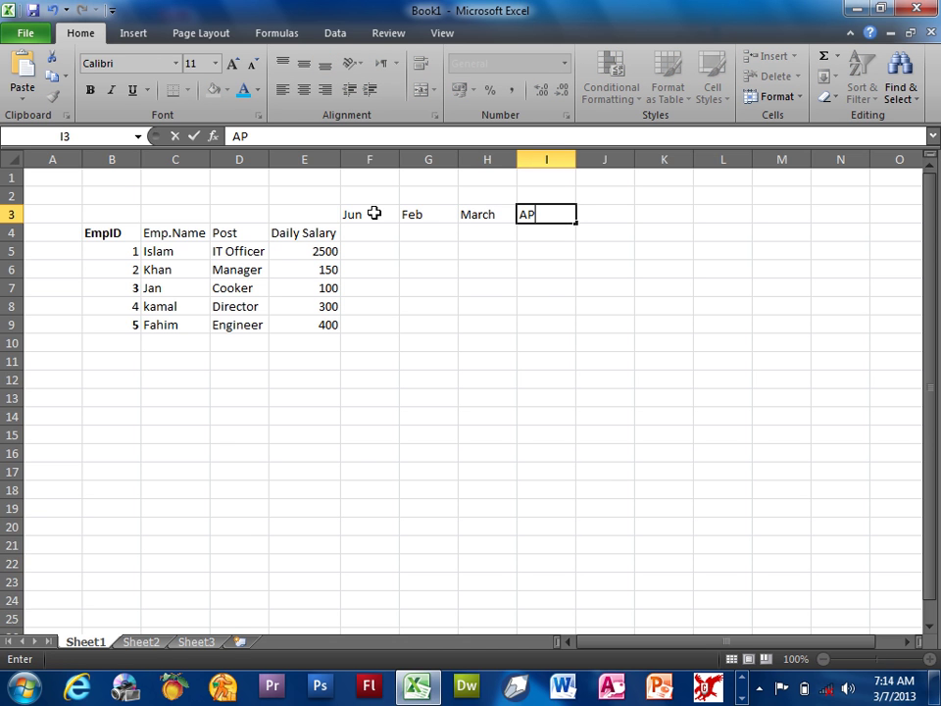
key(BackSpace)
text(pri)
text(l)
key(Return)
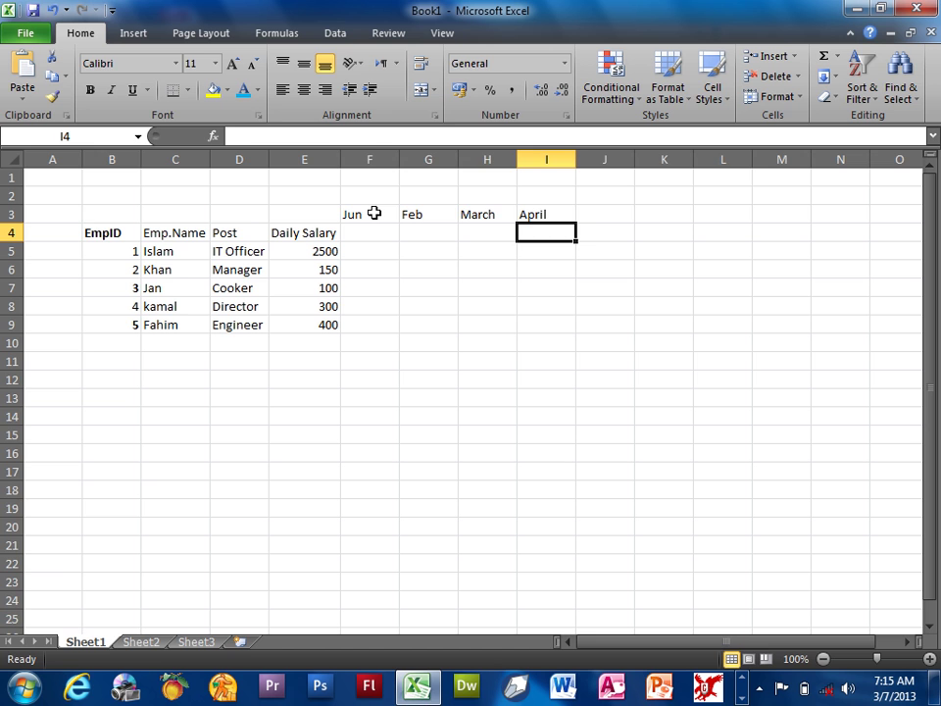
key(Left)
key(Left)
key(Left)
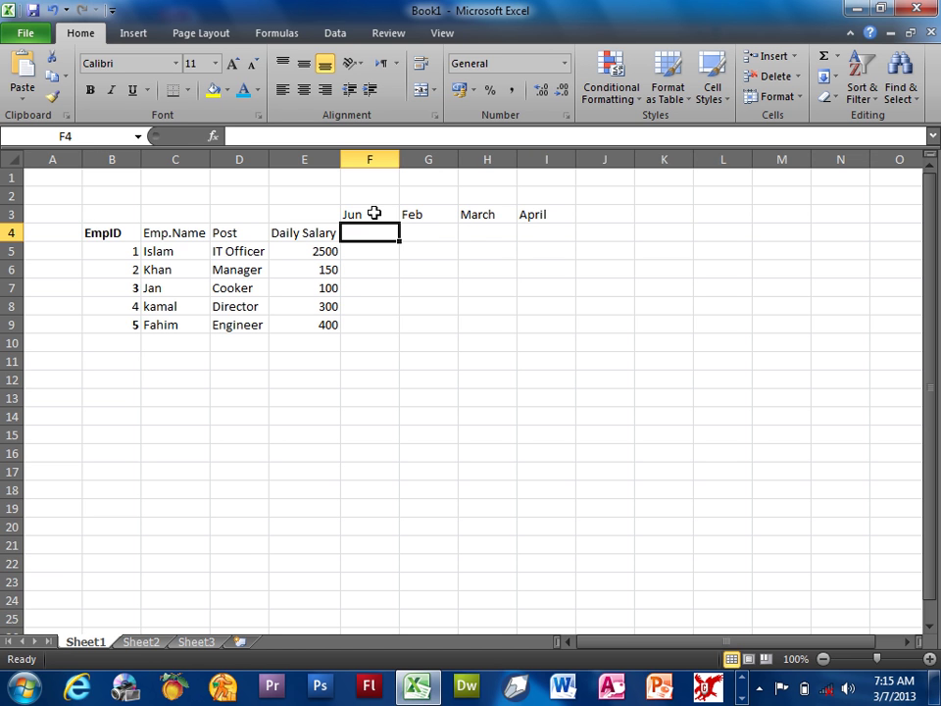
text(30)
key(Return)
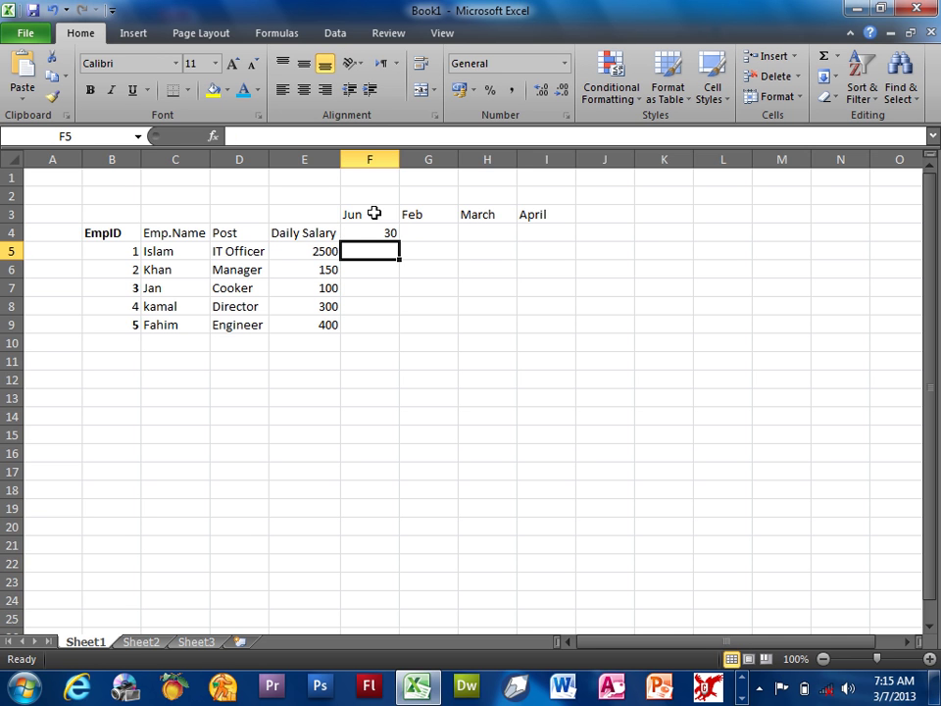
- Correct the first employee's daily salary in E5 to 250
click(306, 251)
click(309, 268)
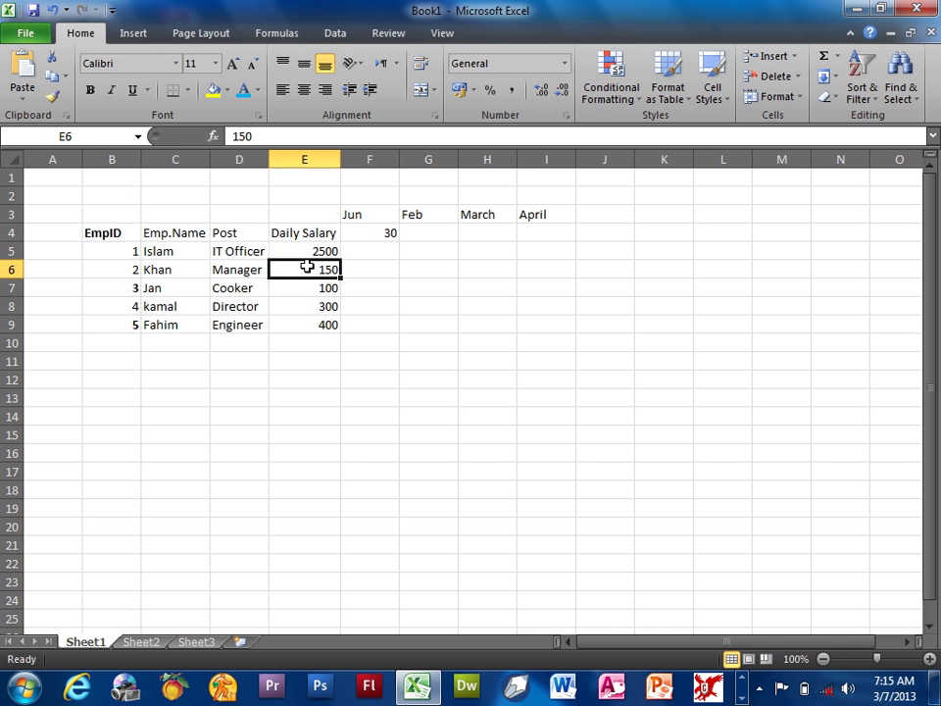
click(308, 282)
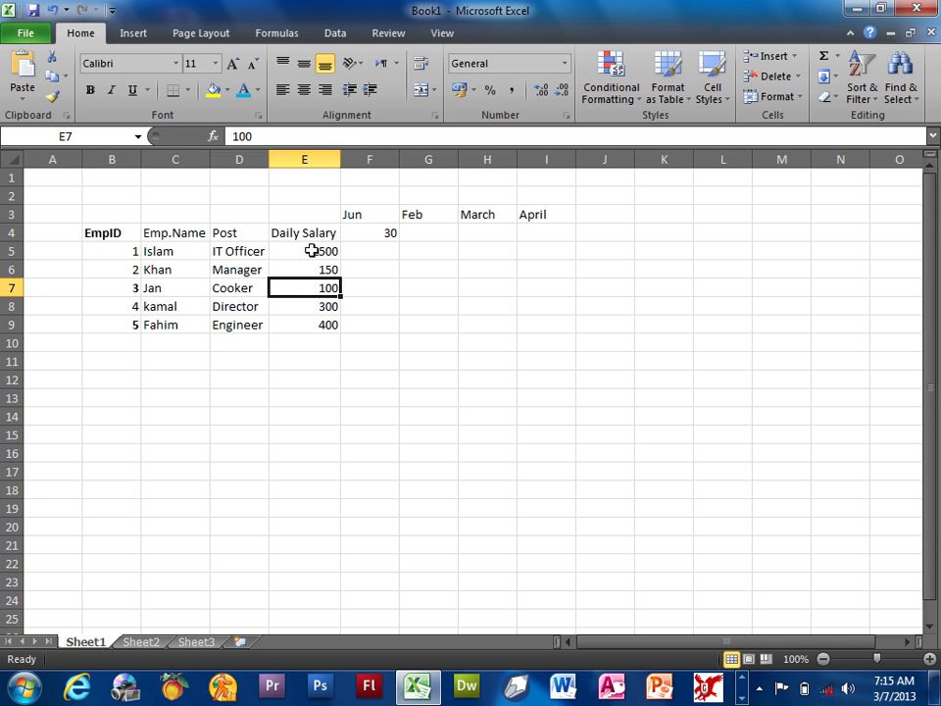
double_click(318, 251)
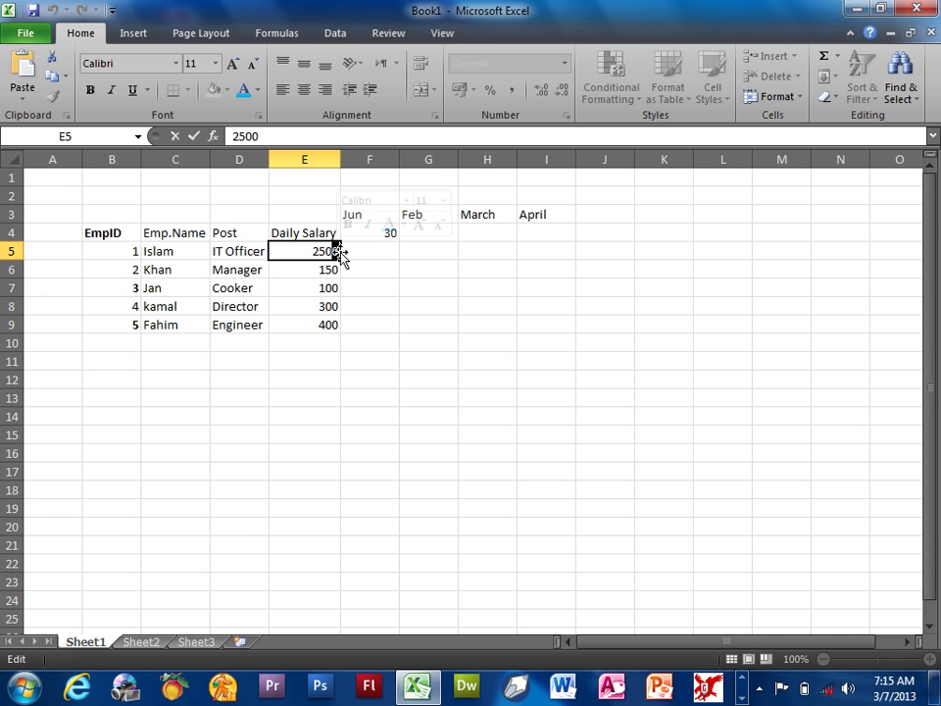
key(Return)
- Enter day counts 25, 20 and 30 in G4, H4 and I4
drag(380, 233, 371, 323)
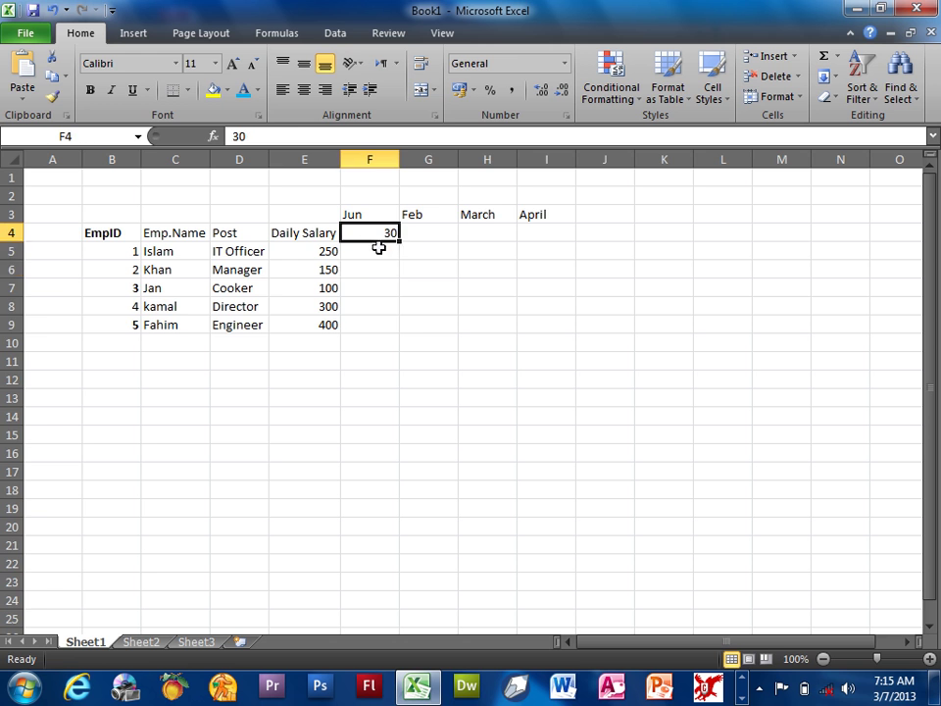
click(433, 236)
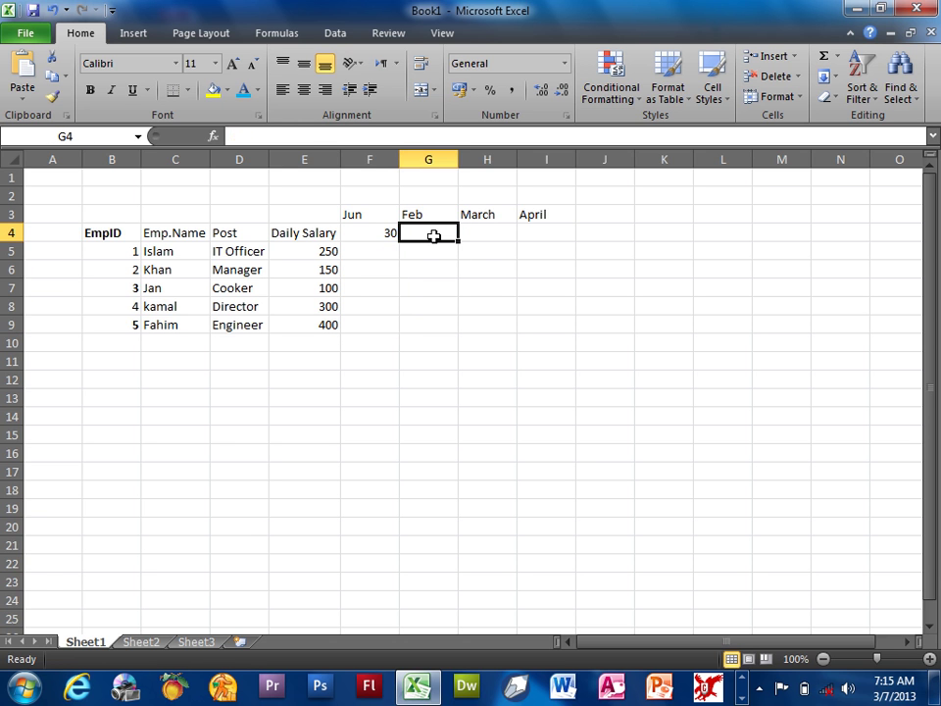
text(25)
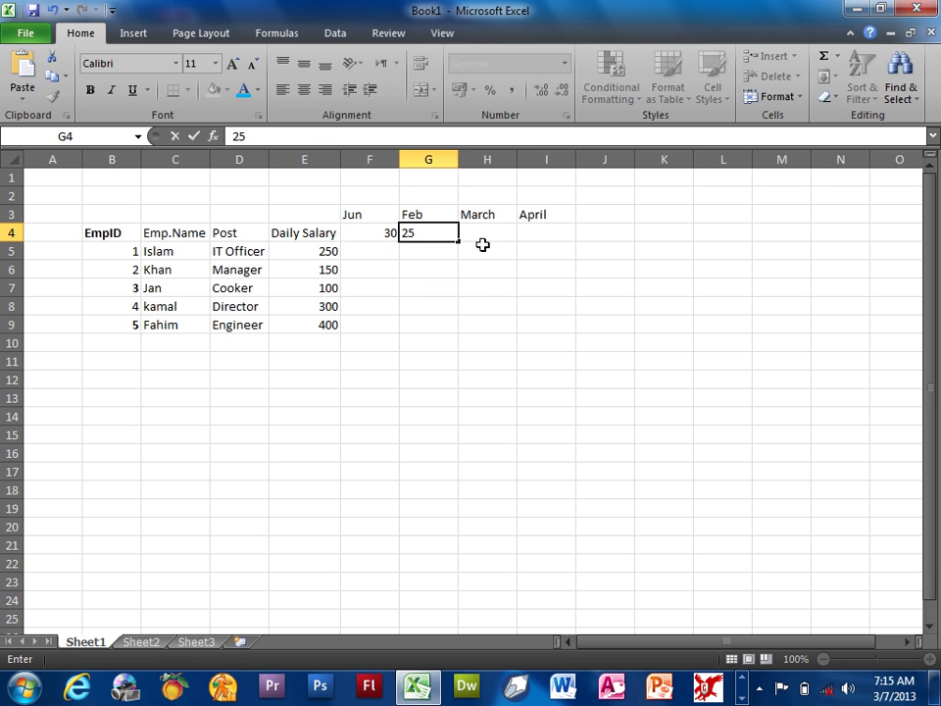
click(487, 233)
text(20)
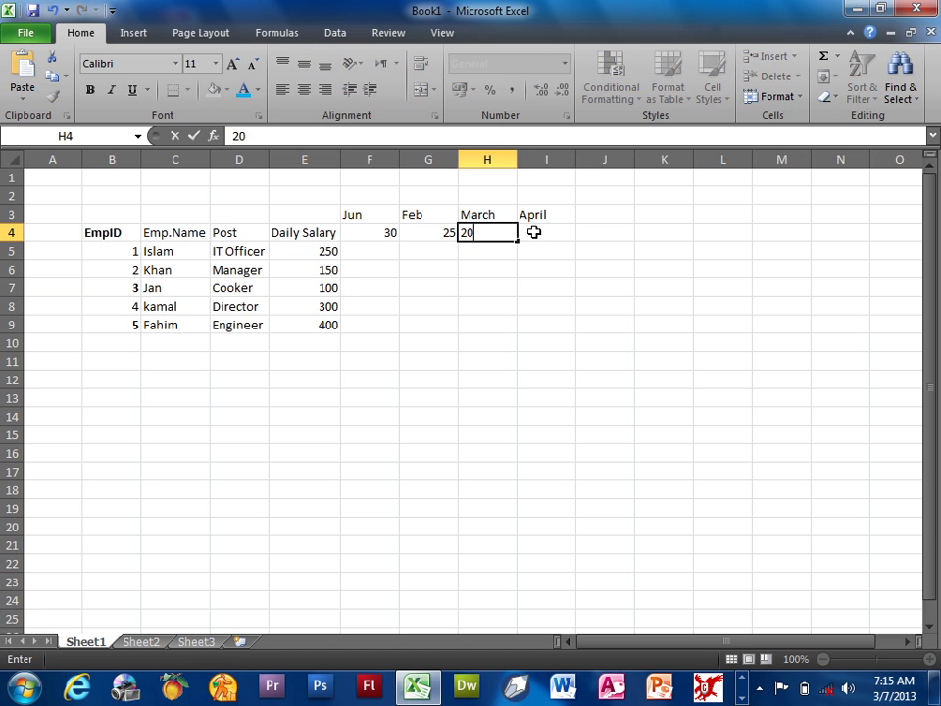
click(534, 231)
text(30)
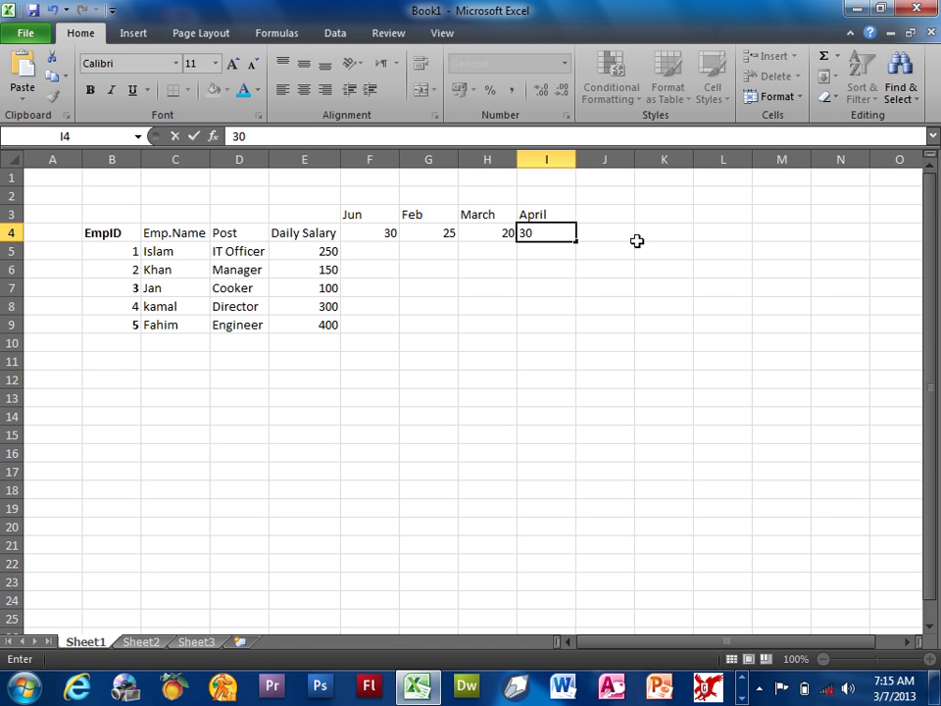
click(639, 235)
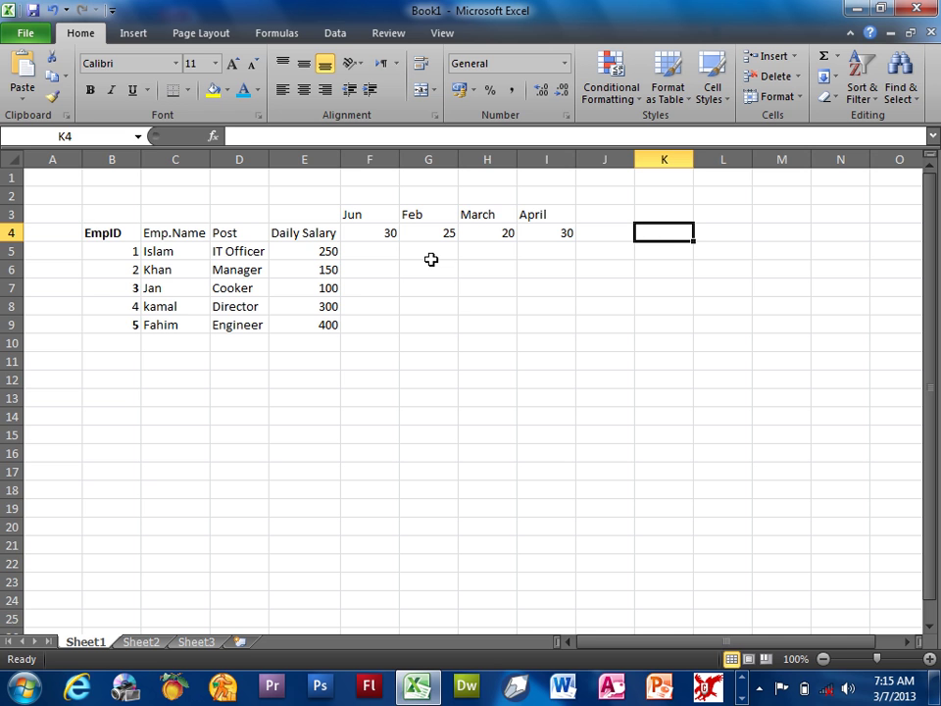
click(325, 233)
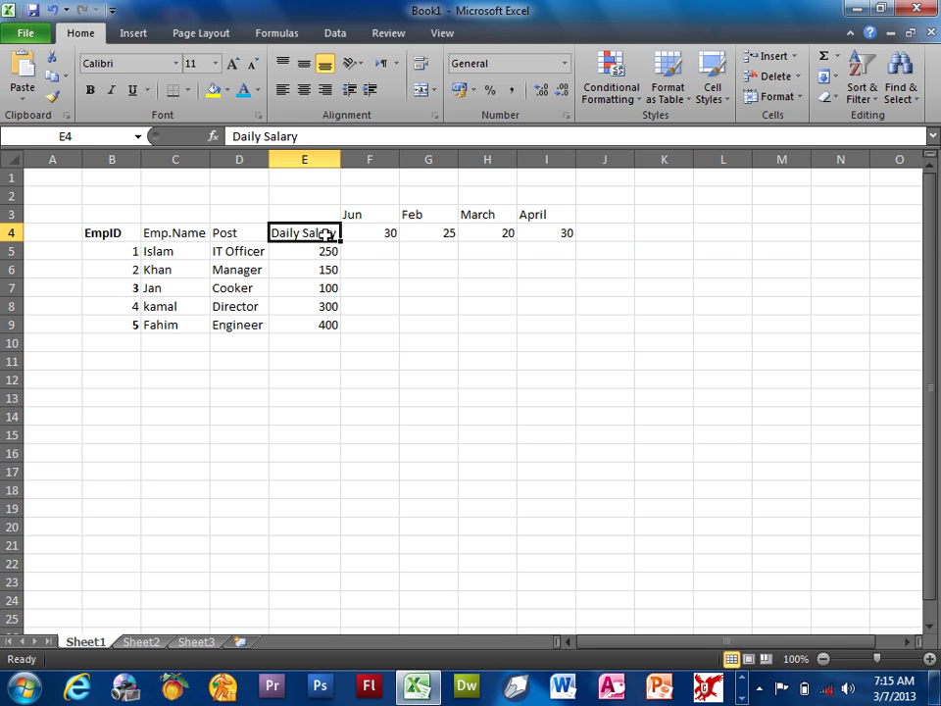
- Replace the E4 heading with the formula =A1*B1 and select the pay grid E4:I9
key(Delete)
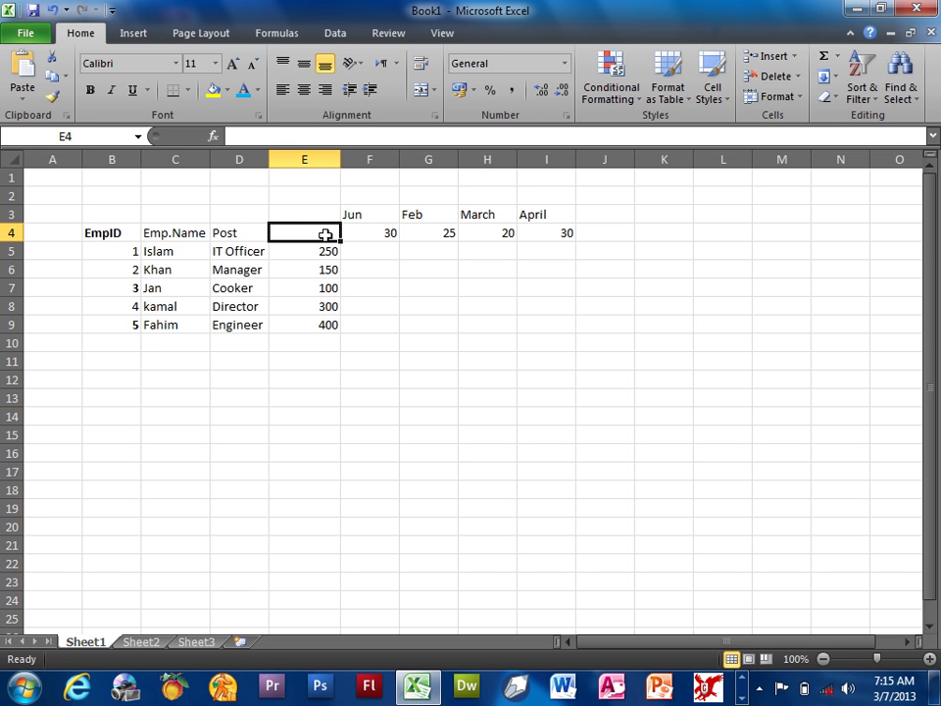
text(=)
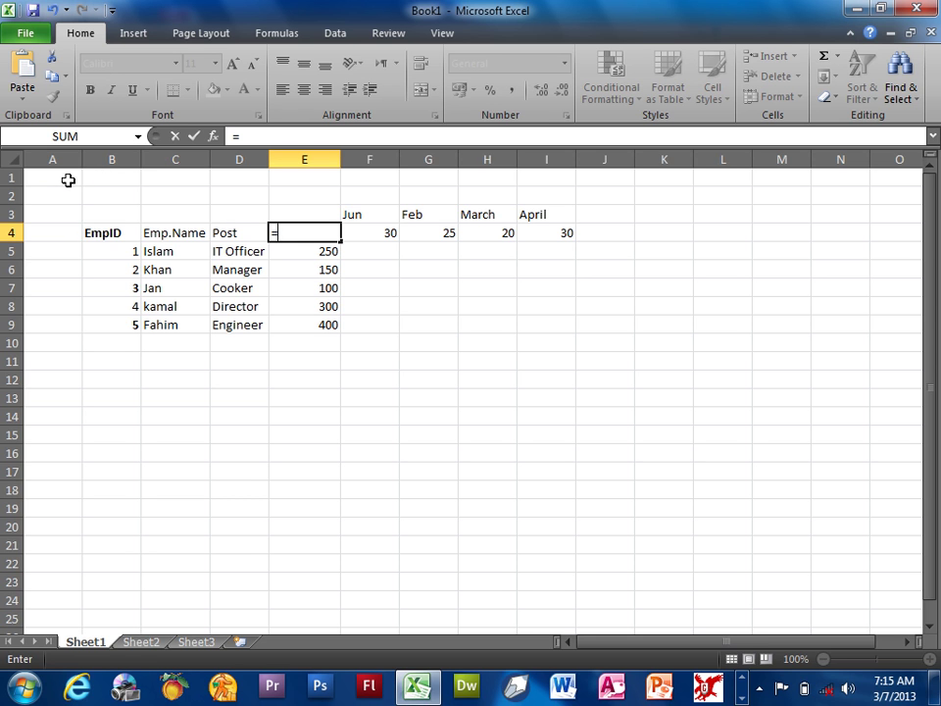
click(58, 180)
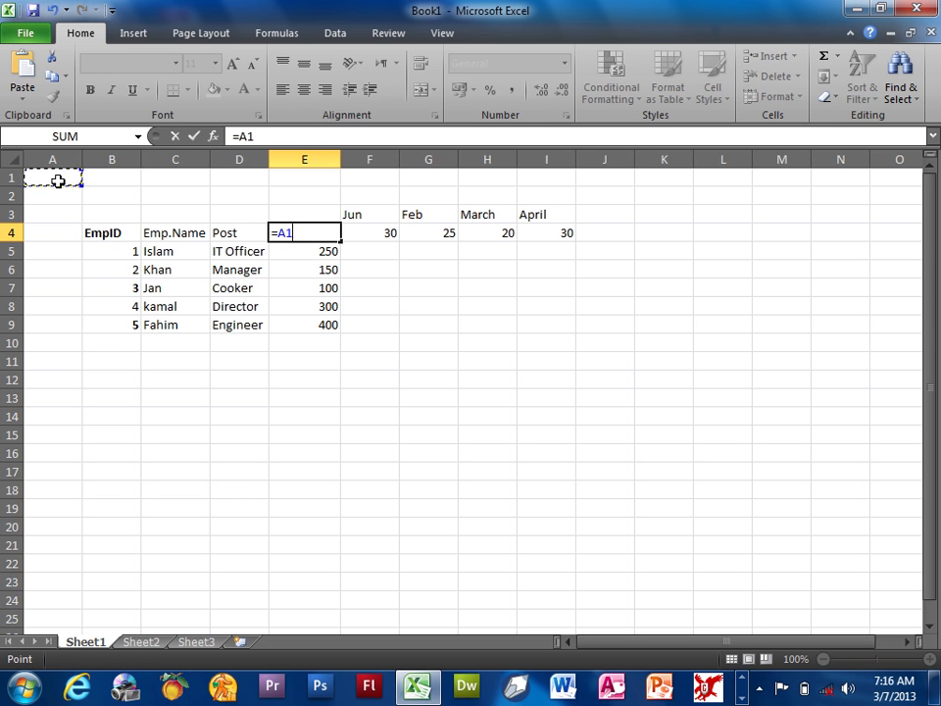
text(*)
click(111, 178)
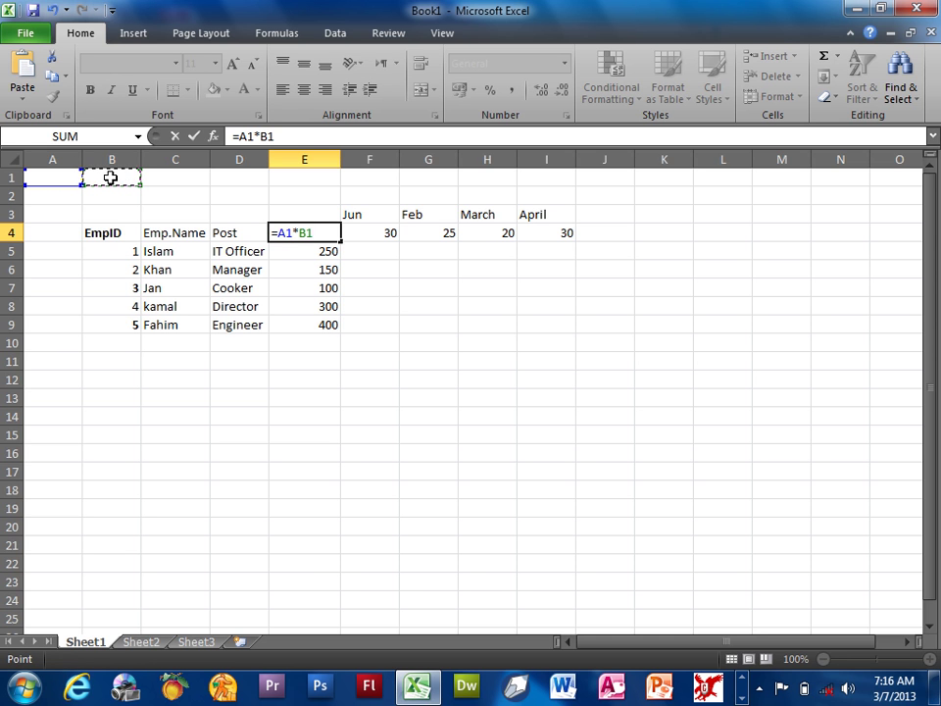
key(Return)
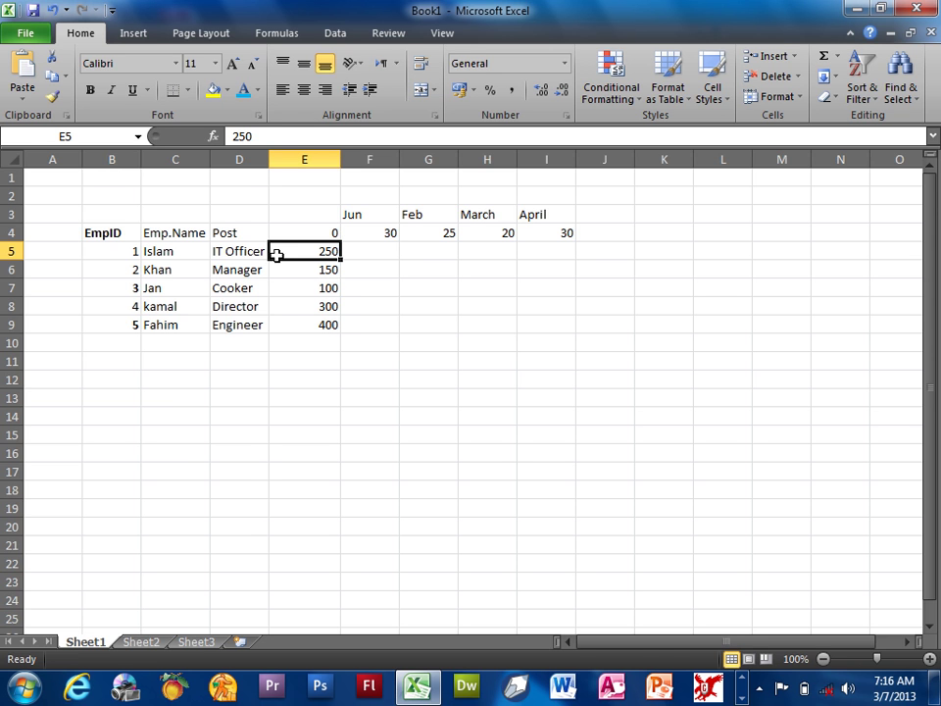
drag(248, 252, 284, 325)
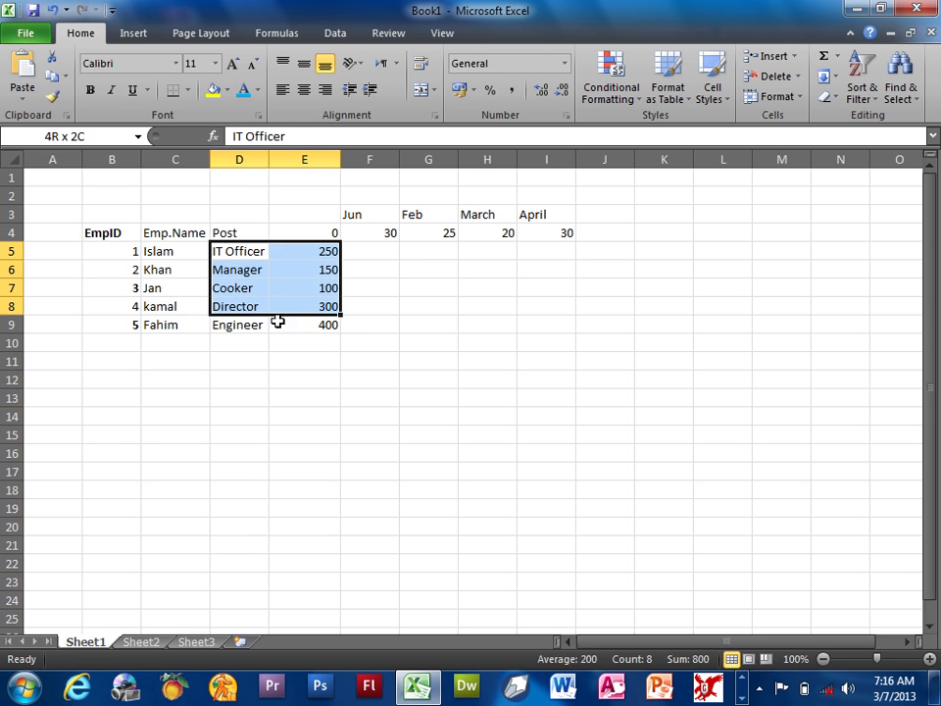
drag(362, 213, 442, 218)
mouse_move(323, 232)
mouse_down()
mouse_move(464, 255)
mouse_move(543, 326)
mouse_up()
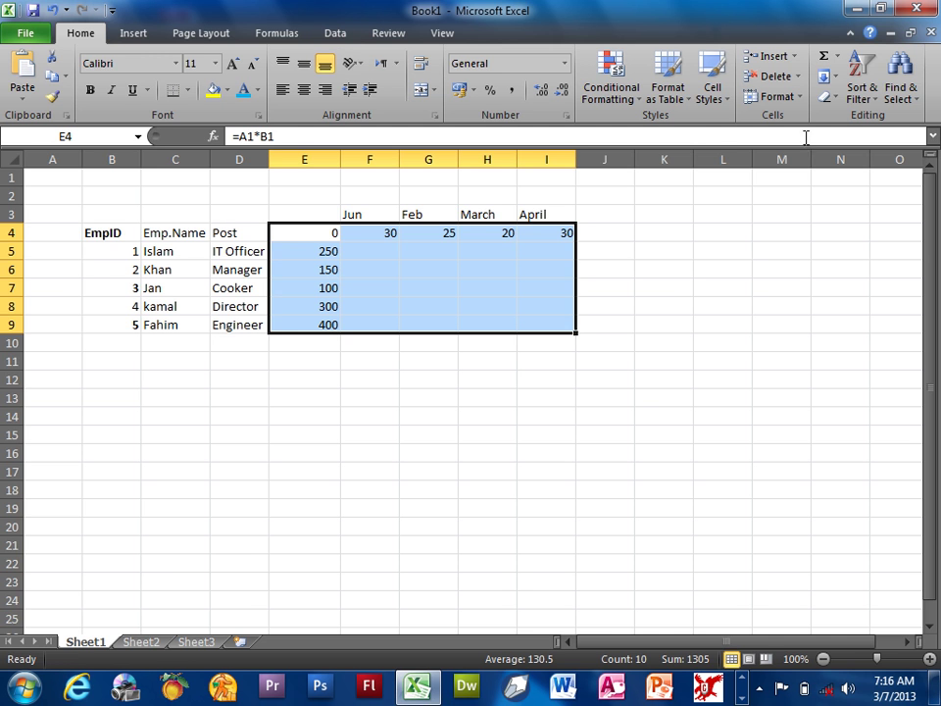
- Create a What-If Data Table with row input cell $A$1 and column input cell $B$1
click(338, 33)
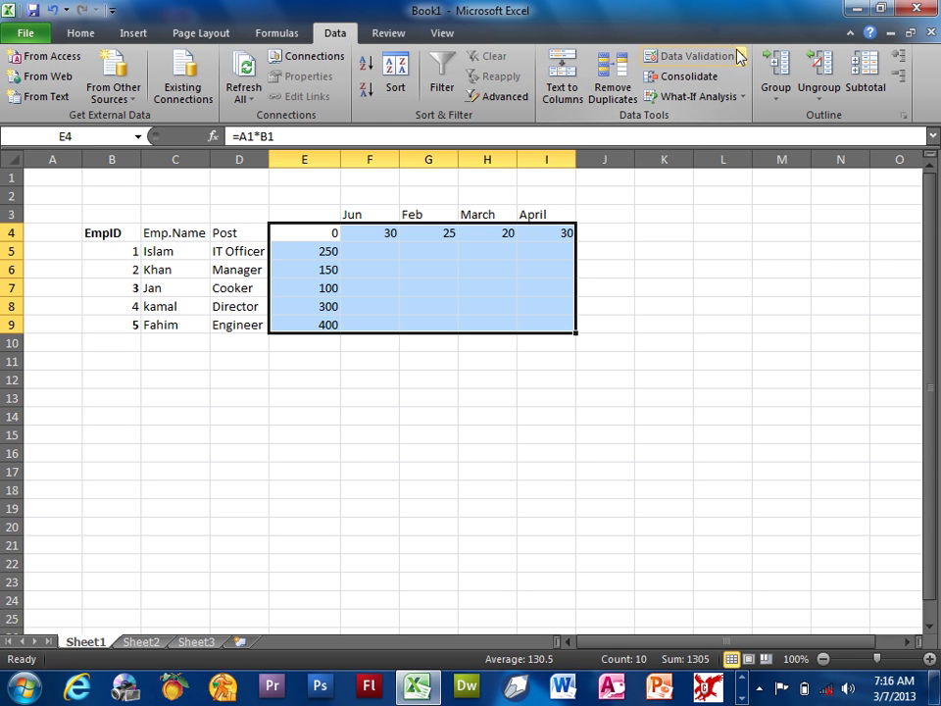
click(745, 98)
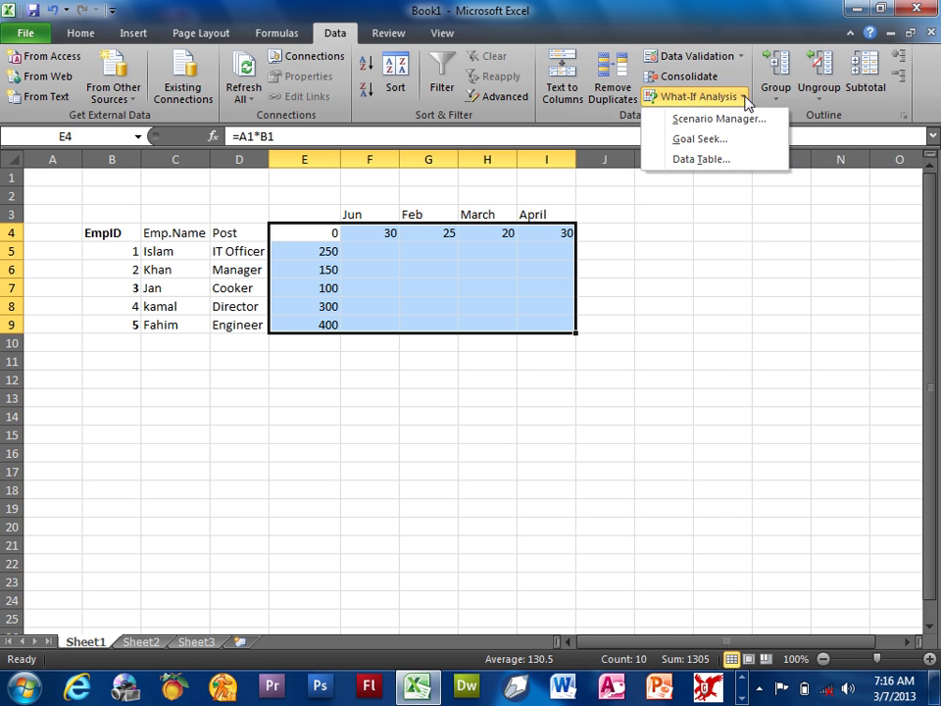
click(736, 162)
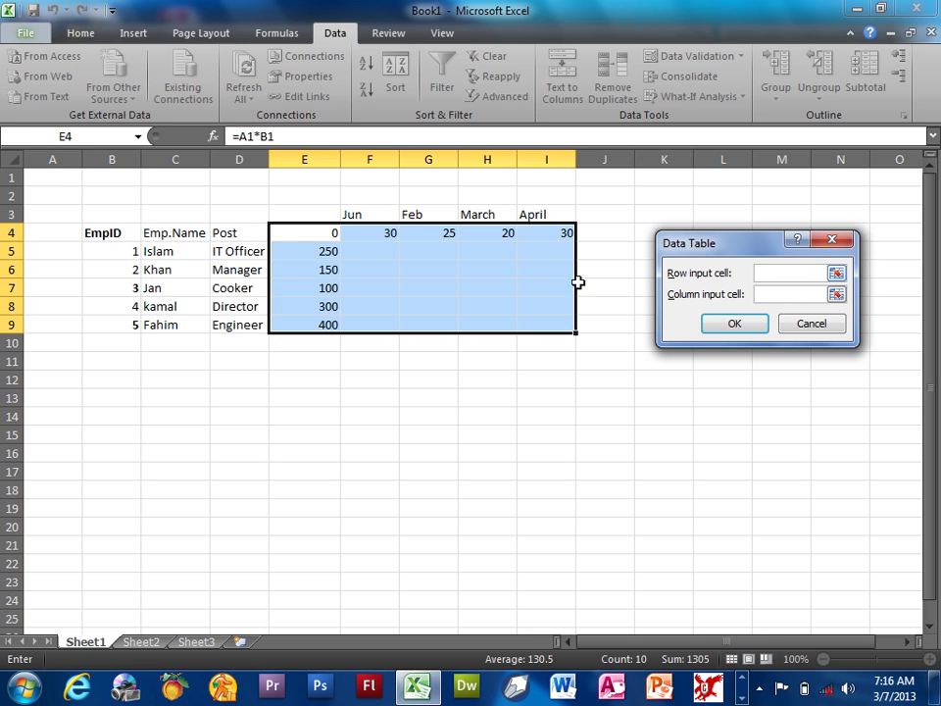
click(56, 174)
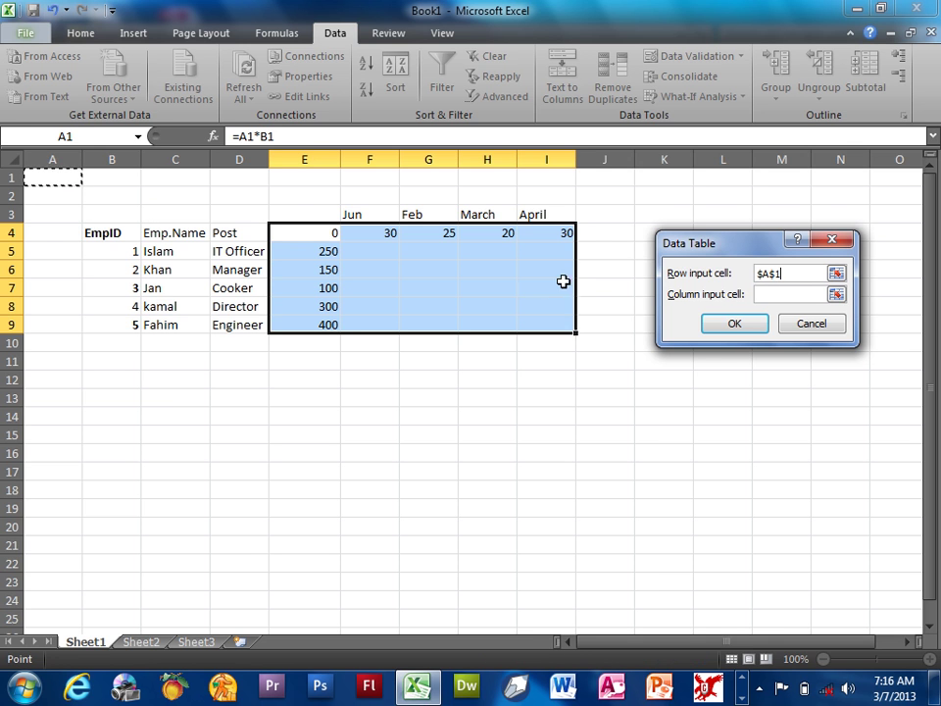
click(768, 293)
click(116, 174)
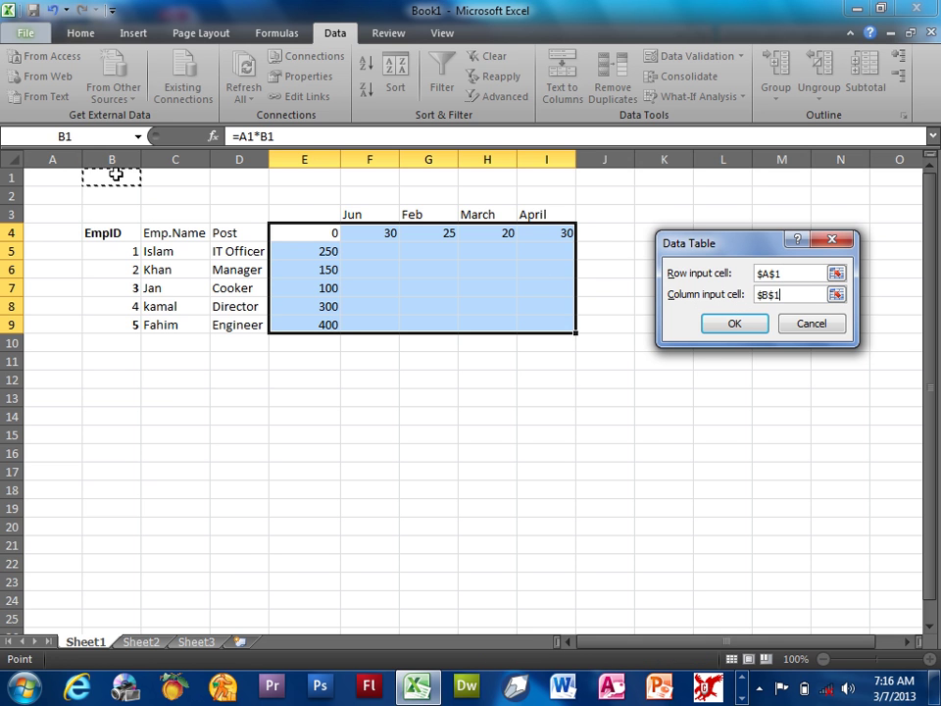
click(714, 325)
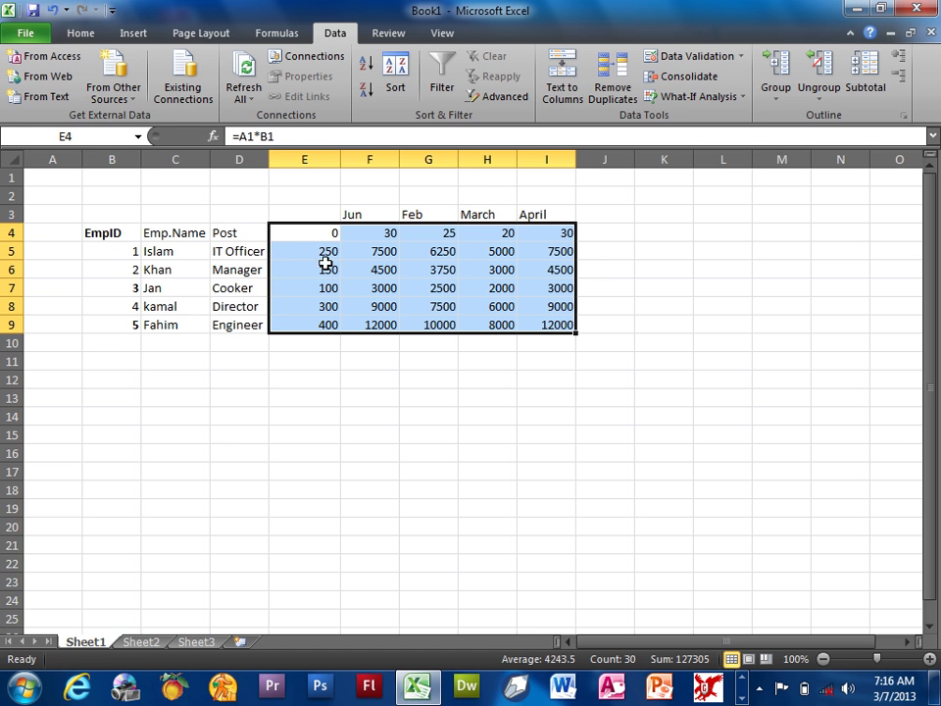
click(300, 283)
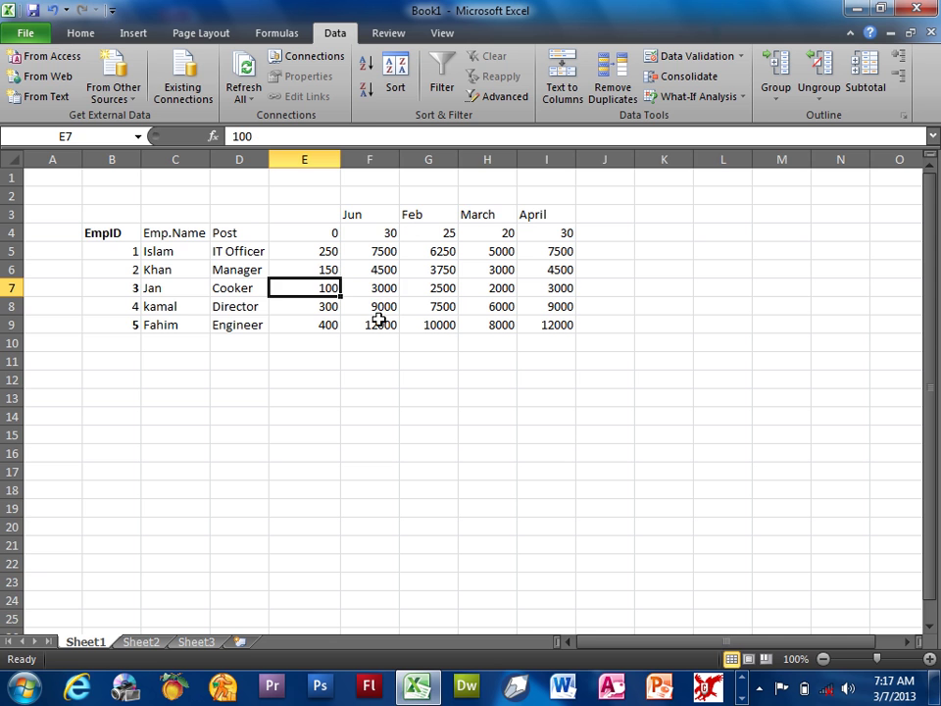
- Inspect the TABLE formulas in the Jun, Feb, March and April pay cells
click(376, 289)
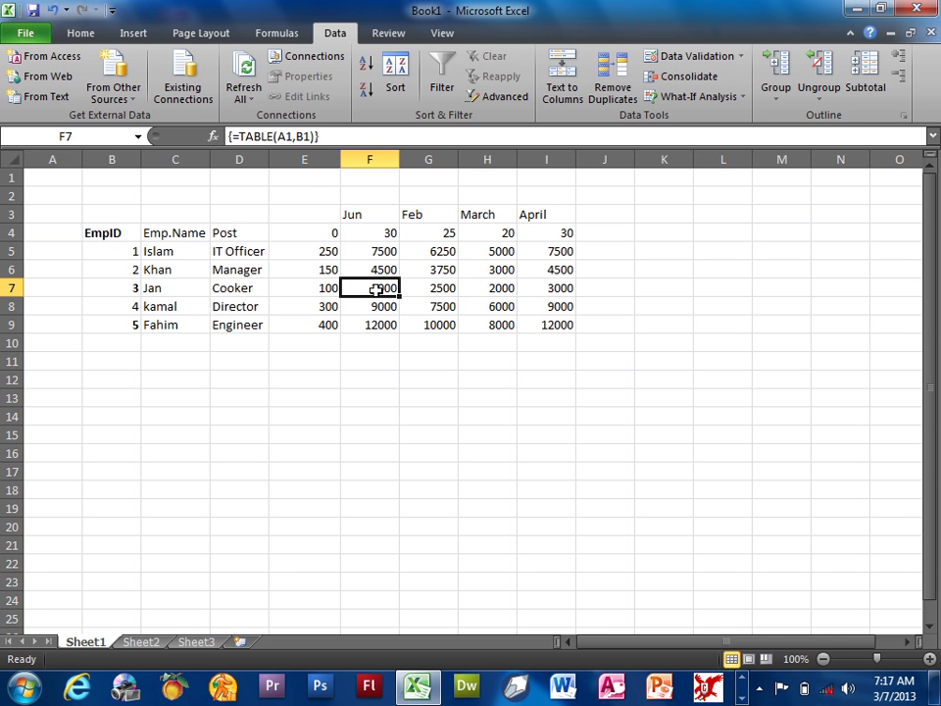
click(434, 291)
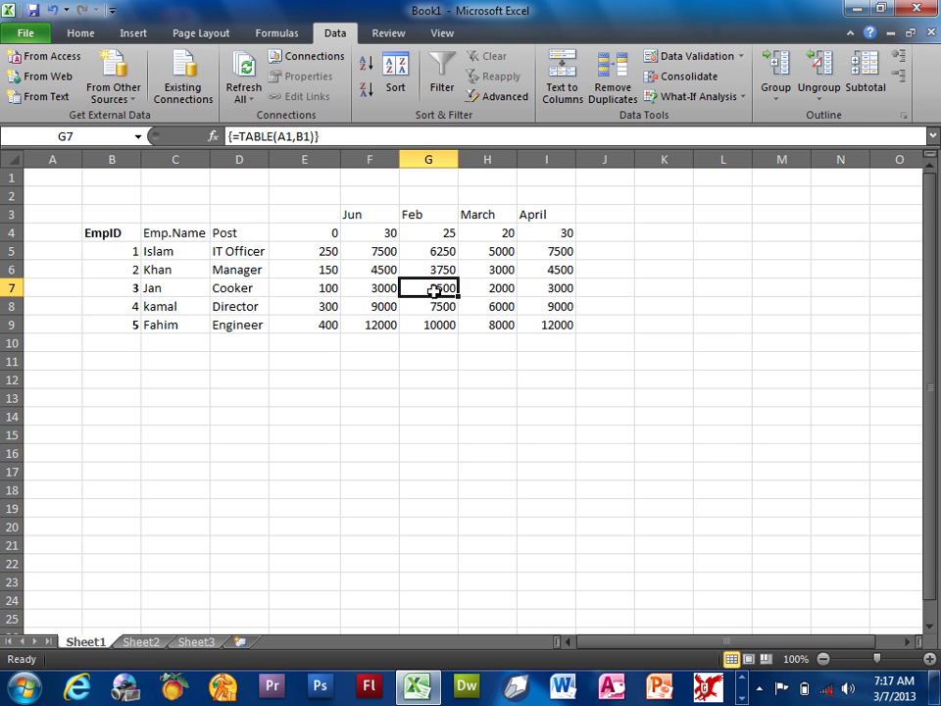
click(484, 237)
click(483, 286)
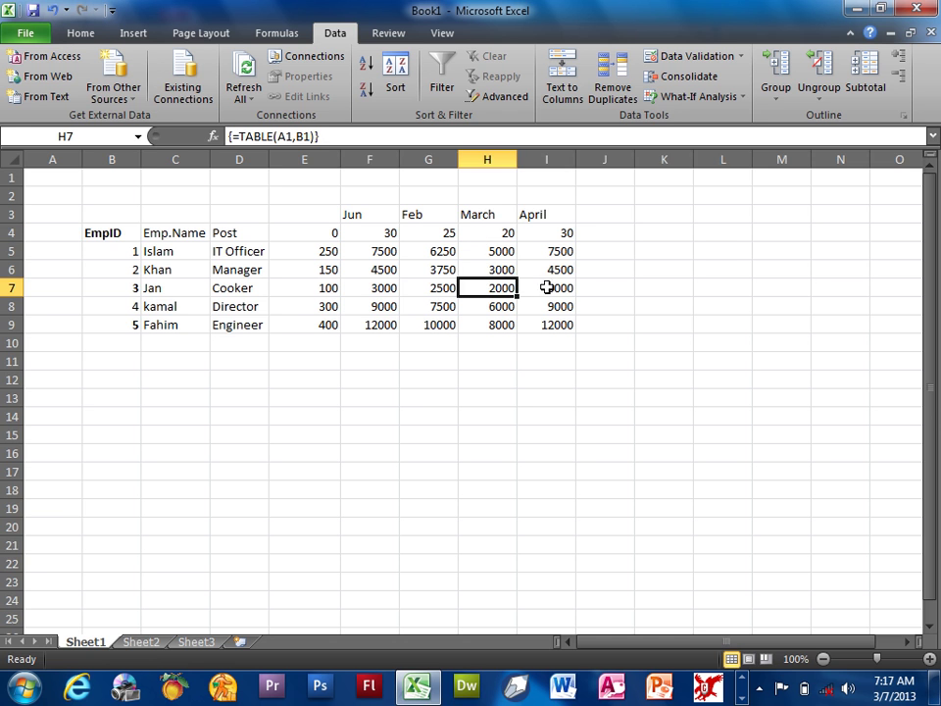
click(546, 287)
click(594, 217)
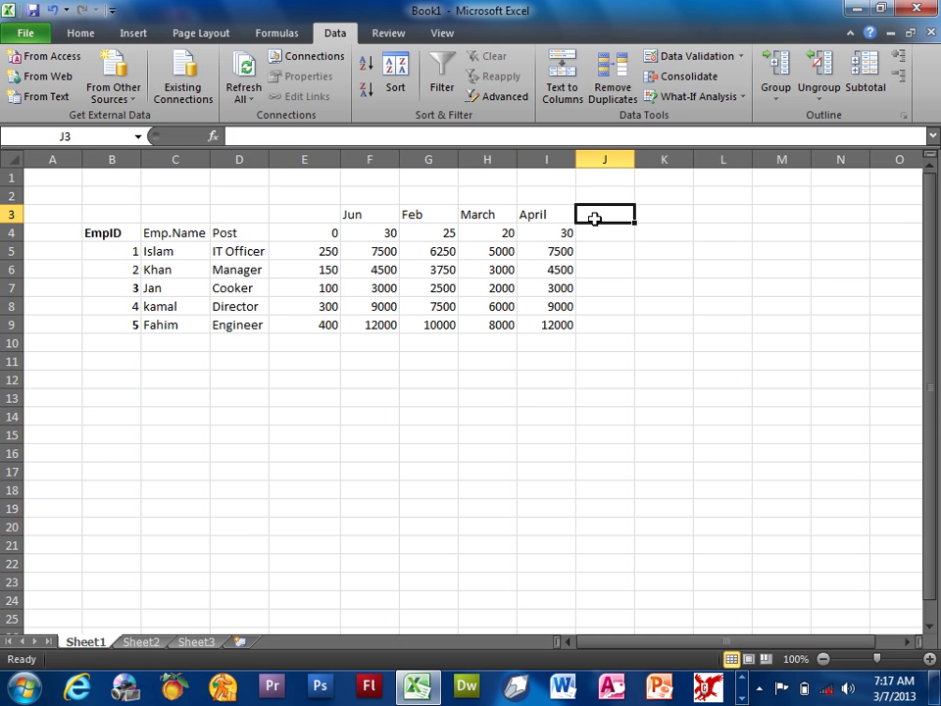
- Type Total as the J3 heading and as the B10 row label
text(Total)
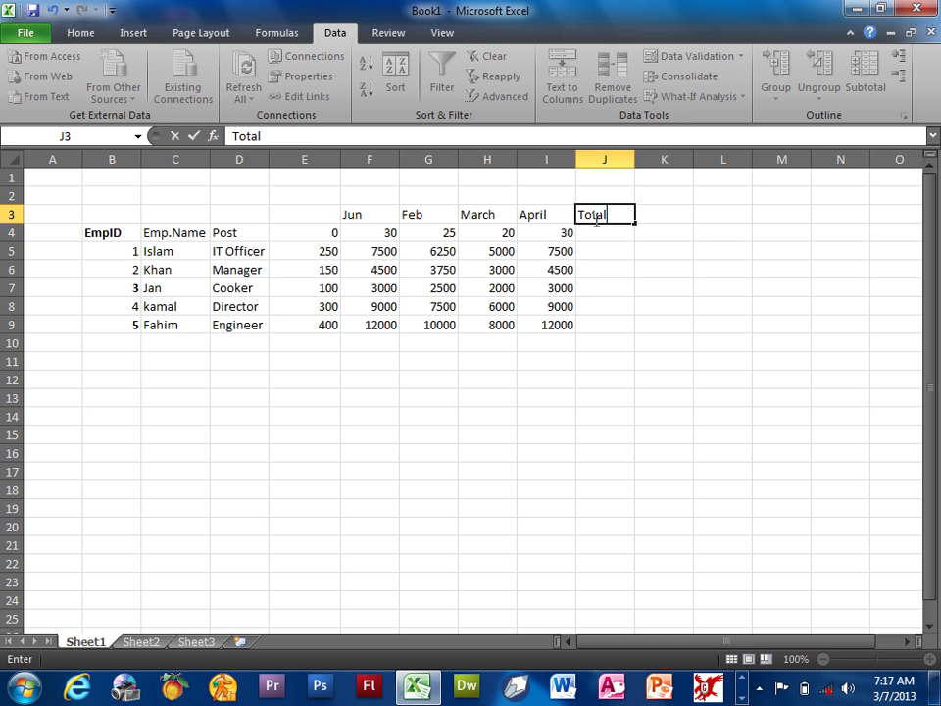
key(Return)
key(Down)
key(Down)
key(Left)
key(Left)
key(Left)
key(Left)
key(Left)
key(Left)
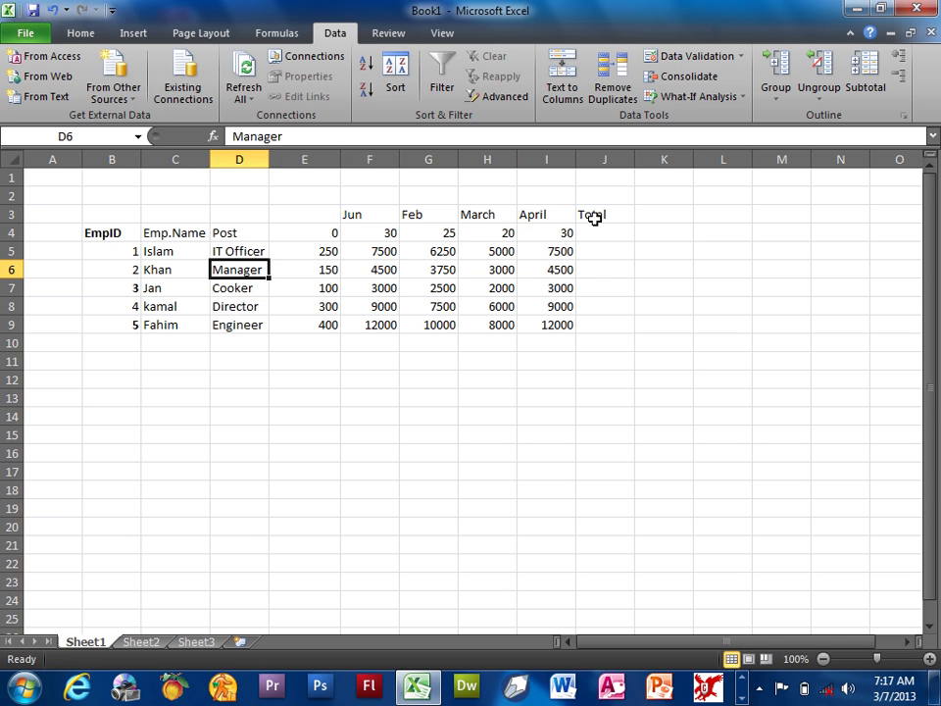
key(Left)
key(Left)
key(Down)
key(Down)
key(Down)
key(Down)
text(Total)
key(Right)
key(Right)
key(Right)
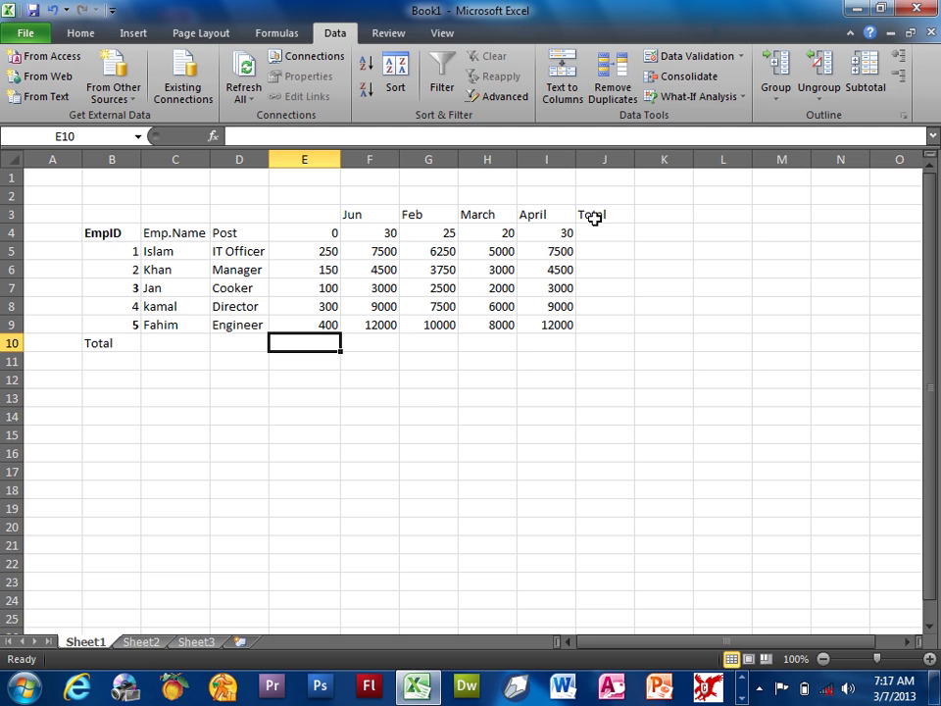
key(Right)
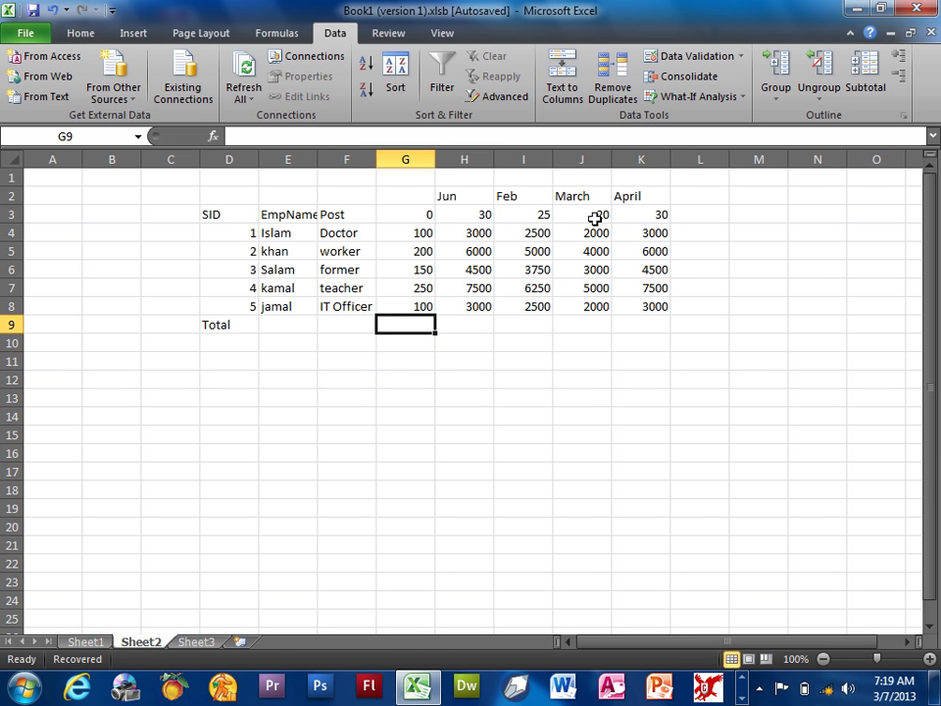
- Move the selection one cell right along row 10
key(Right)
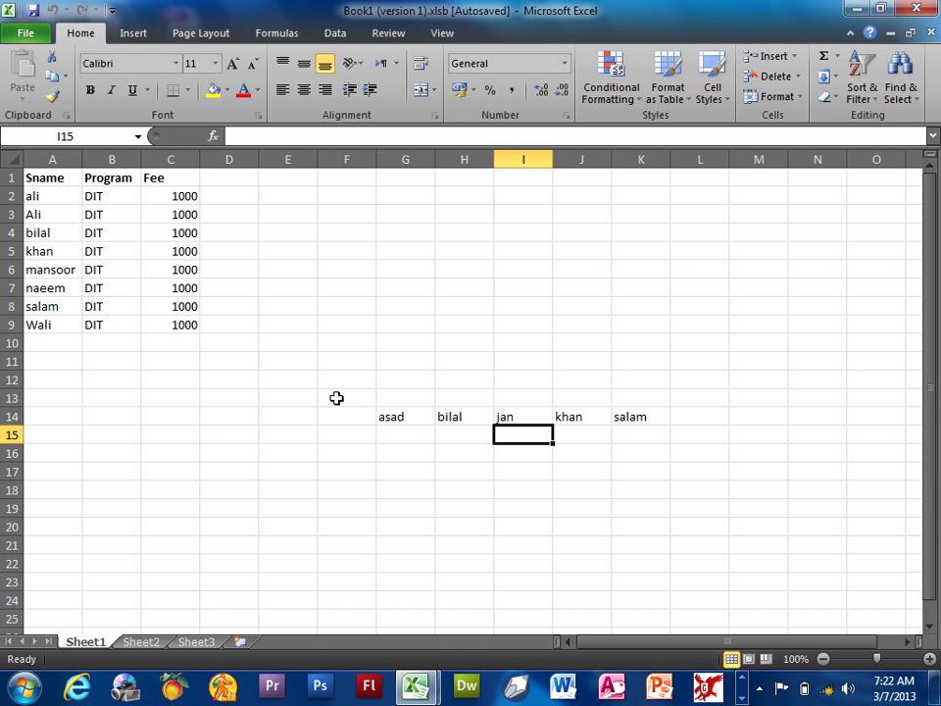
- Total the Fee column with AutoSum, then delete that total again
drag(343, 361, 701, 452)
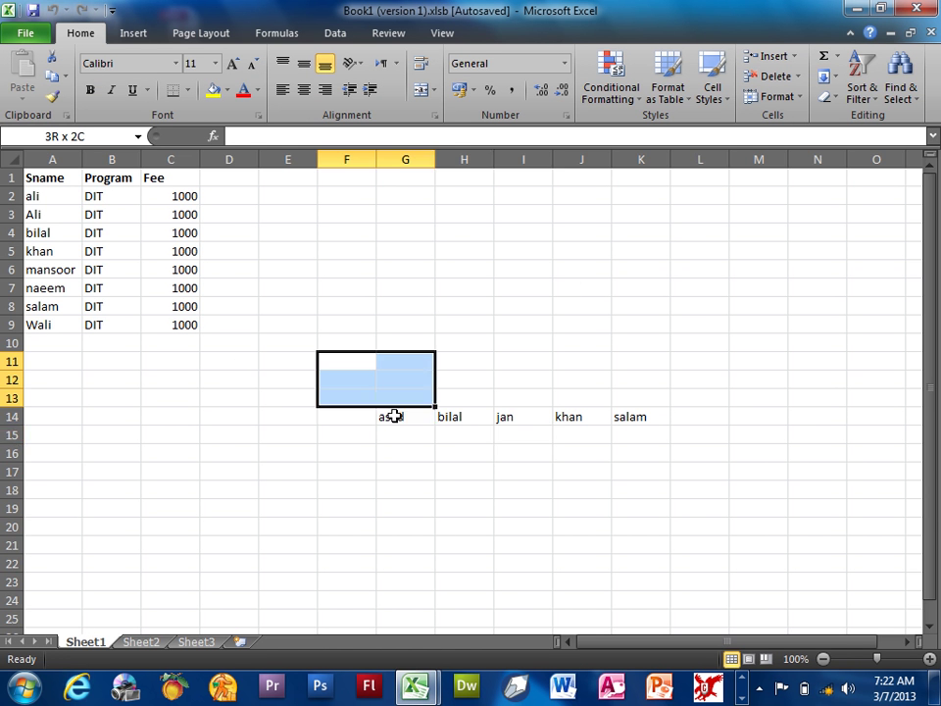
click(565, 252)
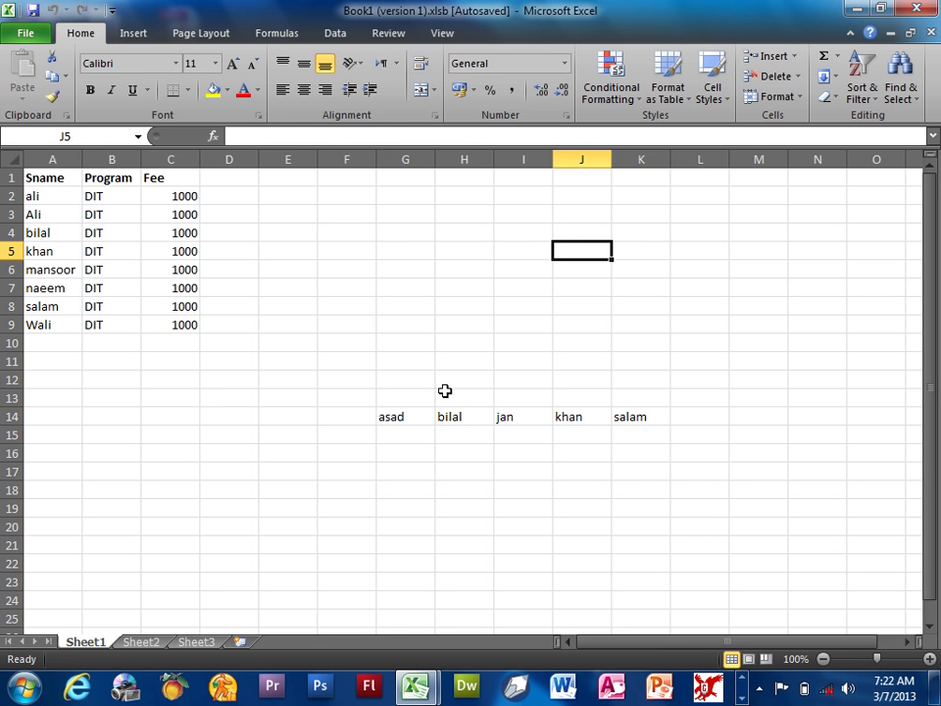
click(184, 354)
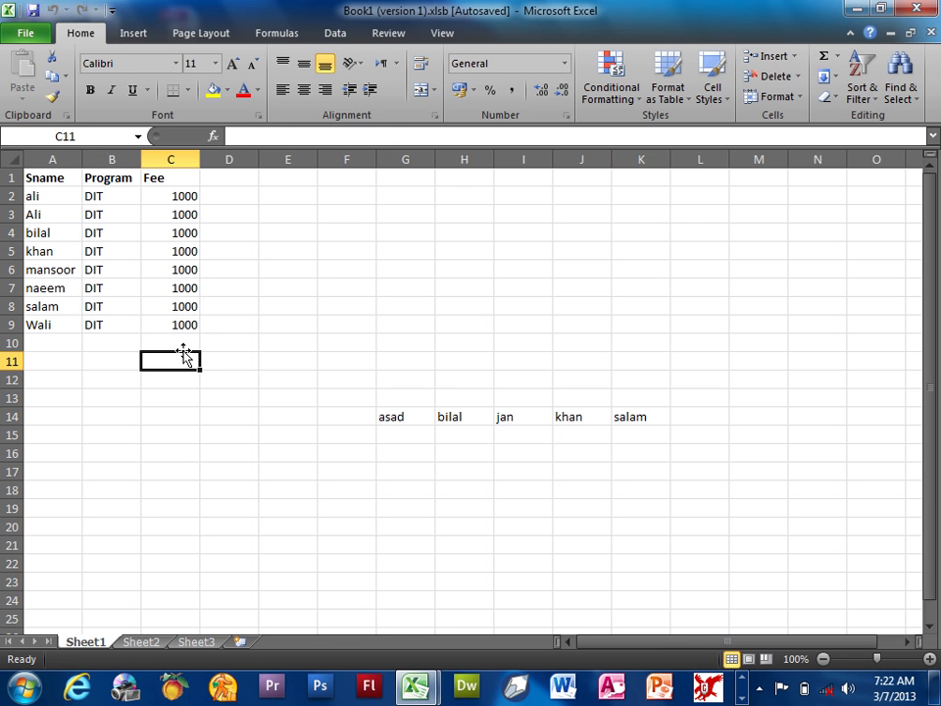
click(182, 346)
key(alt+equal)
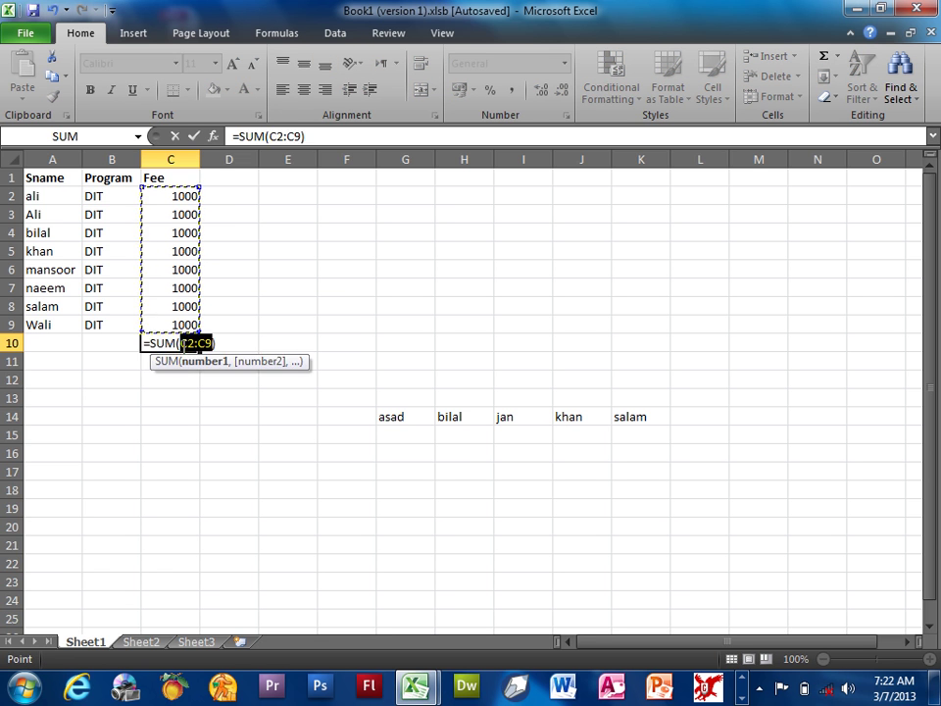
key(Return)
click(182, 346)
key(Delete)
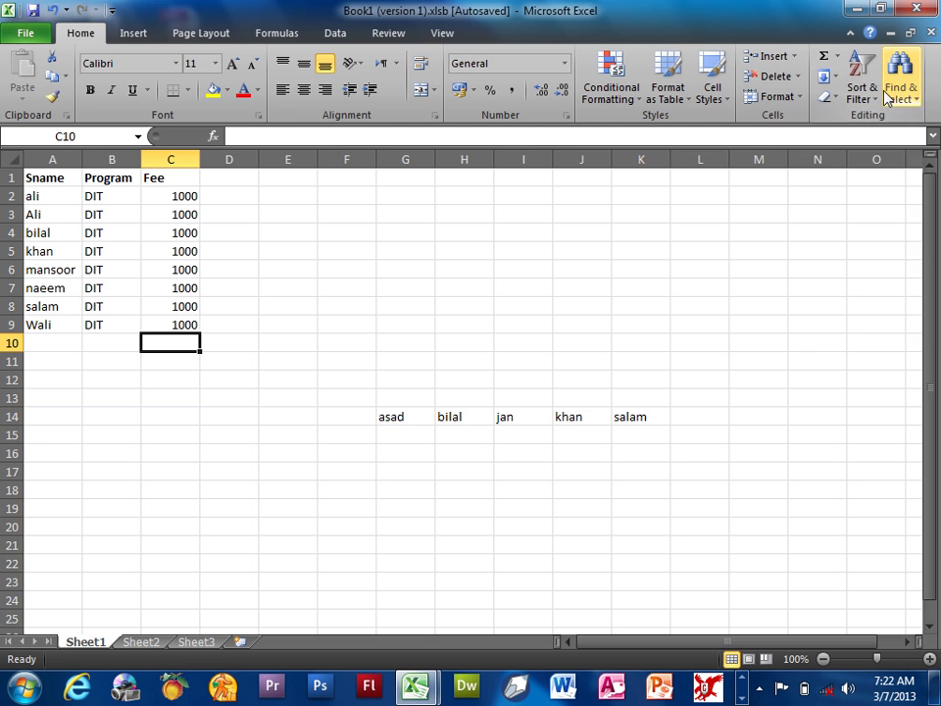
- Pick Current array in Find & Select > Go To Special, then cancel
click(886, 95)
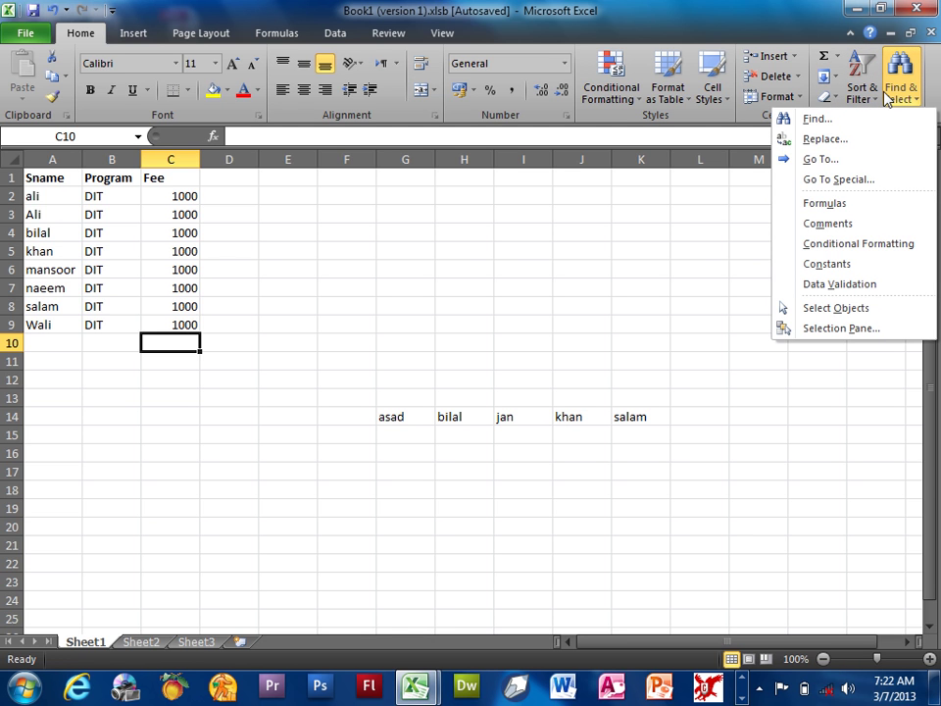
click(834, 180)
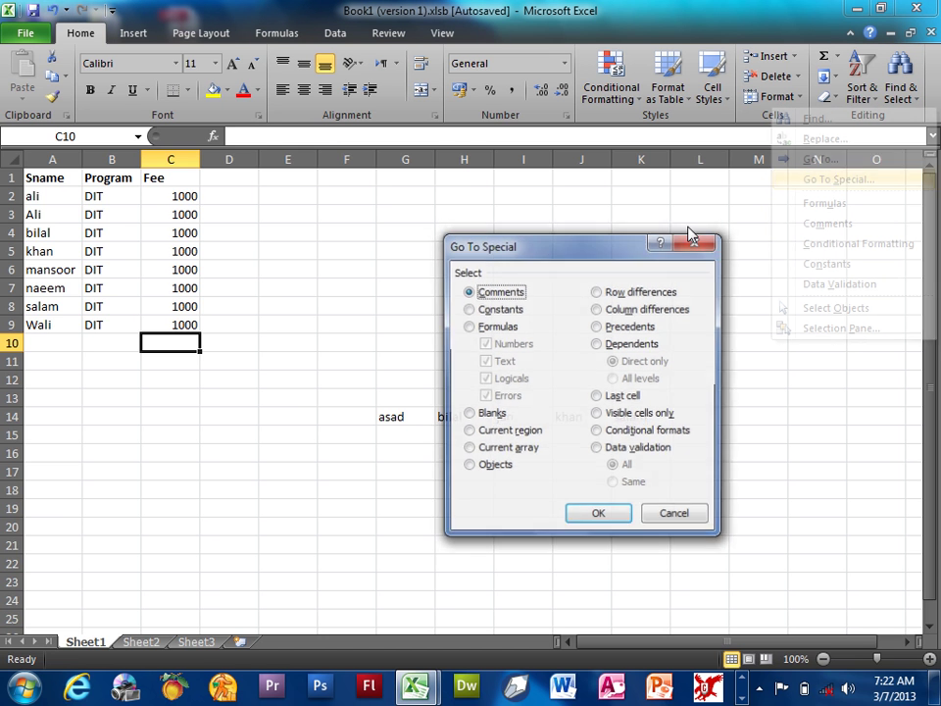
click(520, 449)
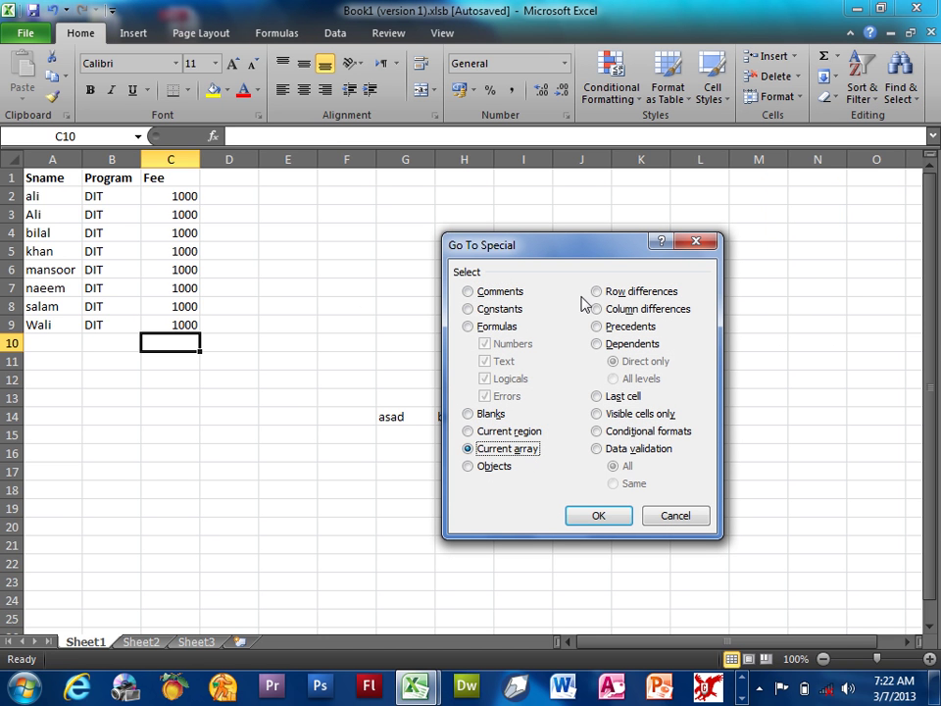
click(689, 515)
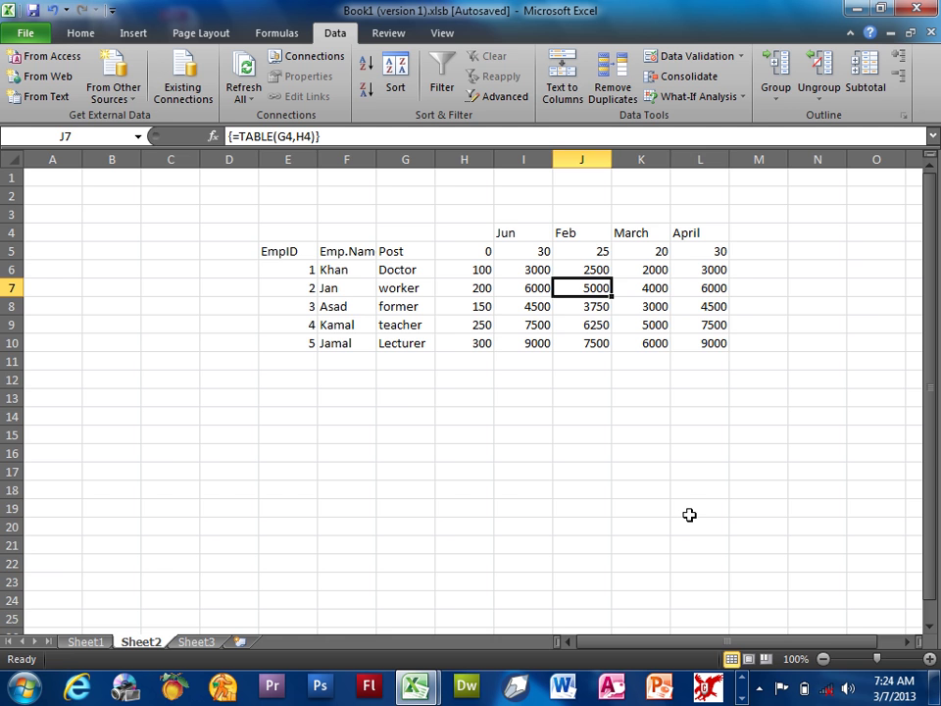
- Open Go To Special from an empty cell and close it without selecting anything
click(689, 515)
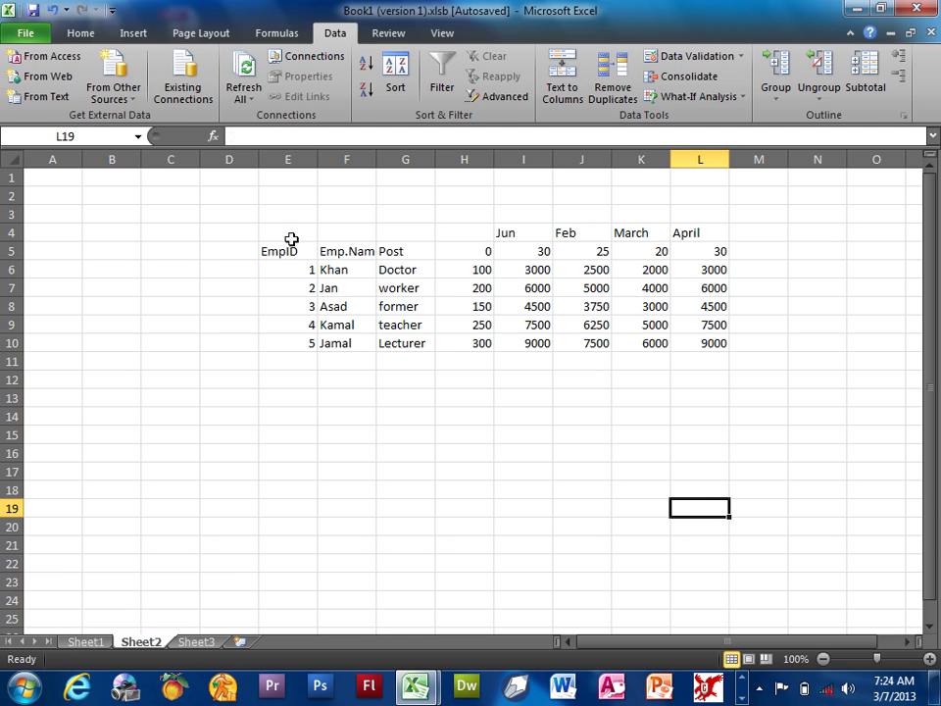
click(81, 32)
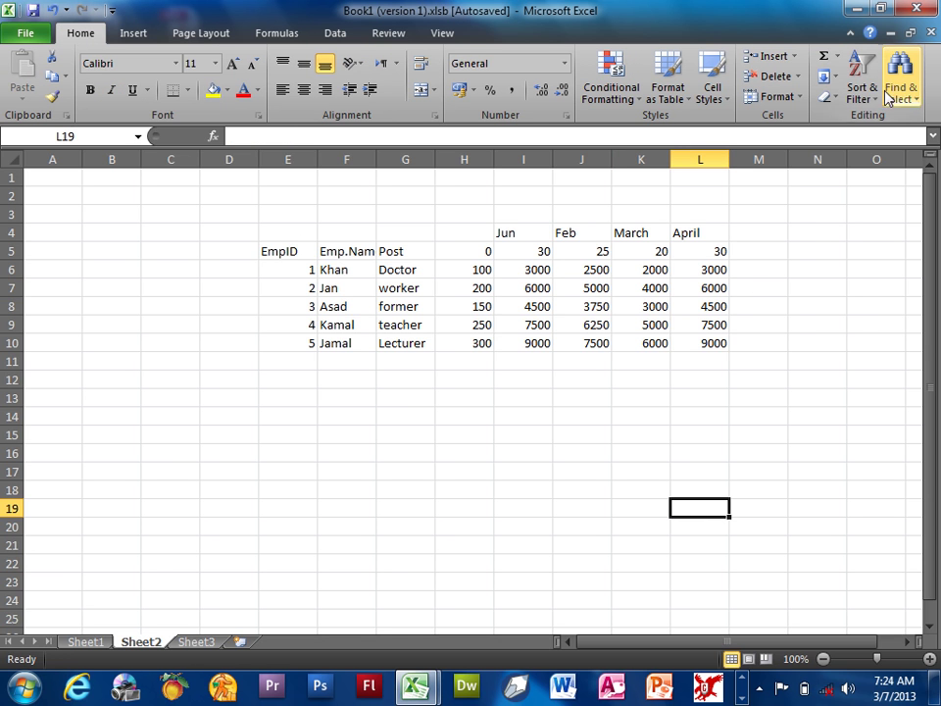
click(901, 79)
click(860, 189)
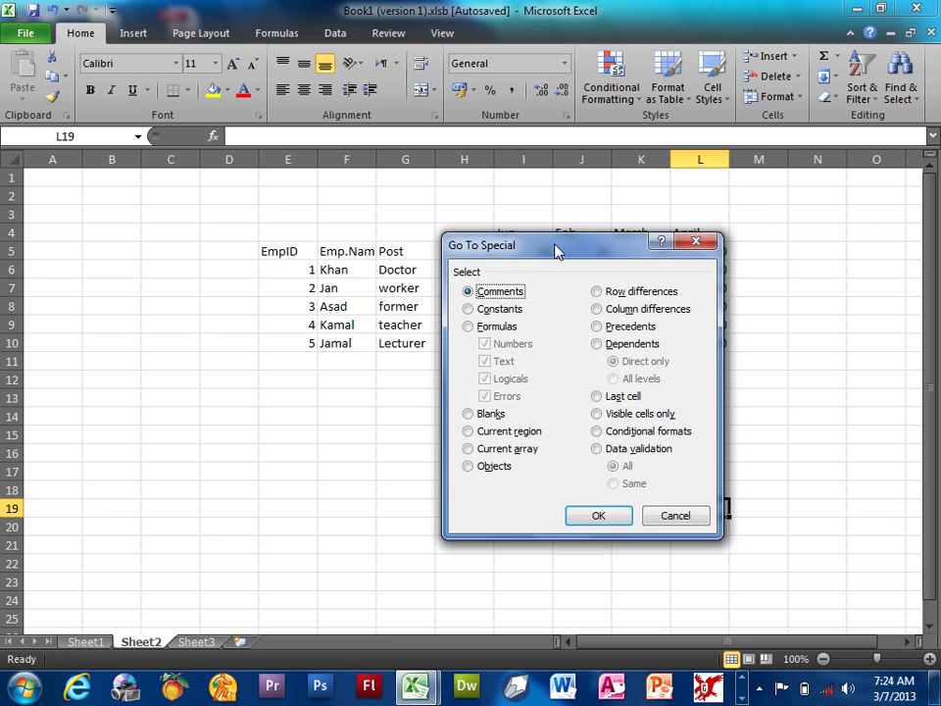
drag(560, 248, 658, 239)
click(747, 507)
- From a cell inside the data table, select the whole H5:L10 block via Current array
click(715, 340)
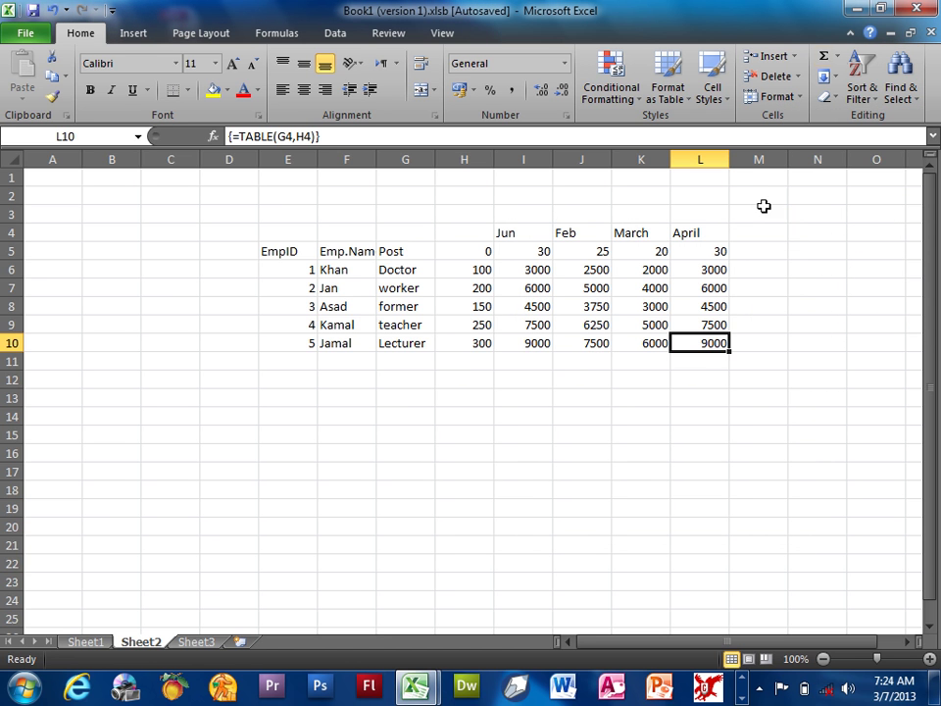
click(899, 88)
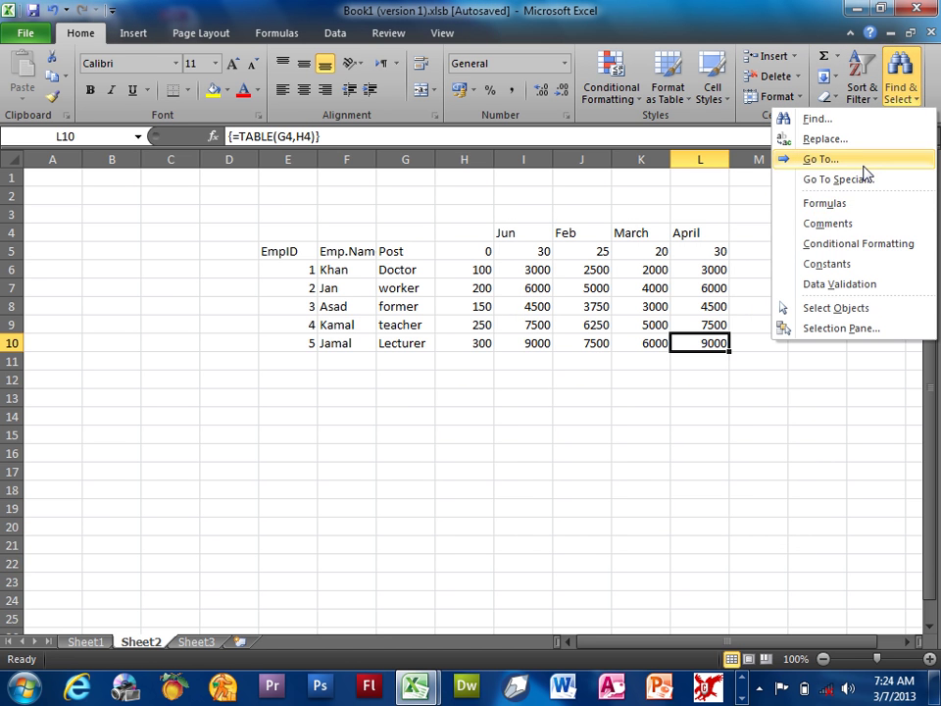
click(843, 180)
drag(689, 244, 208, 135)
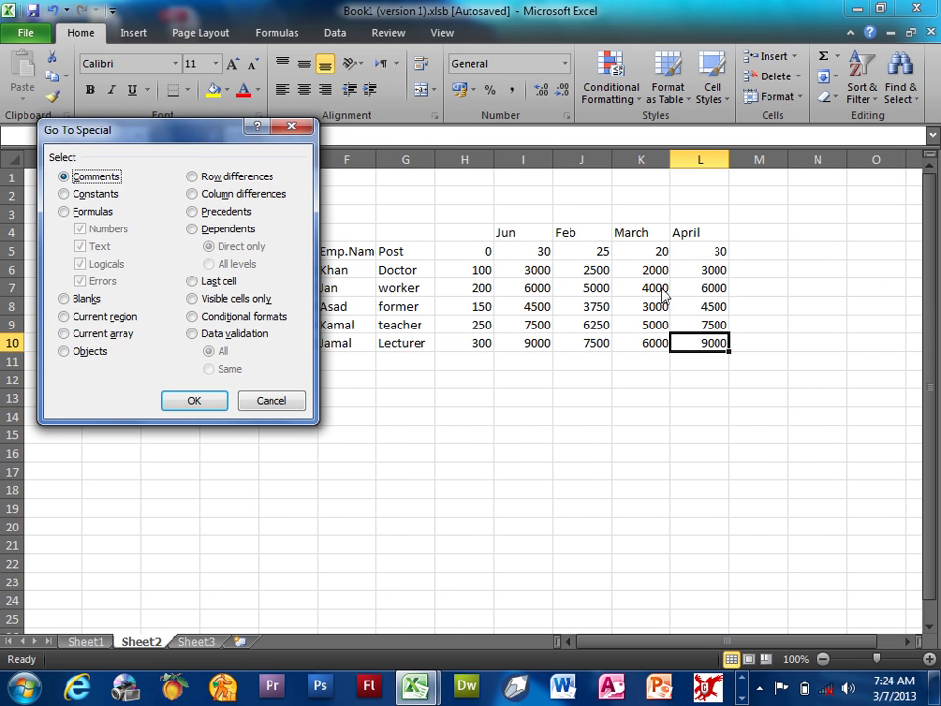
click(100, 333)
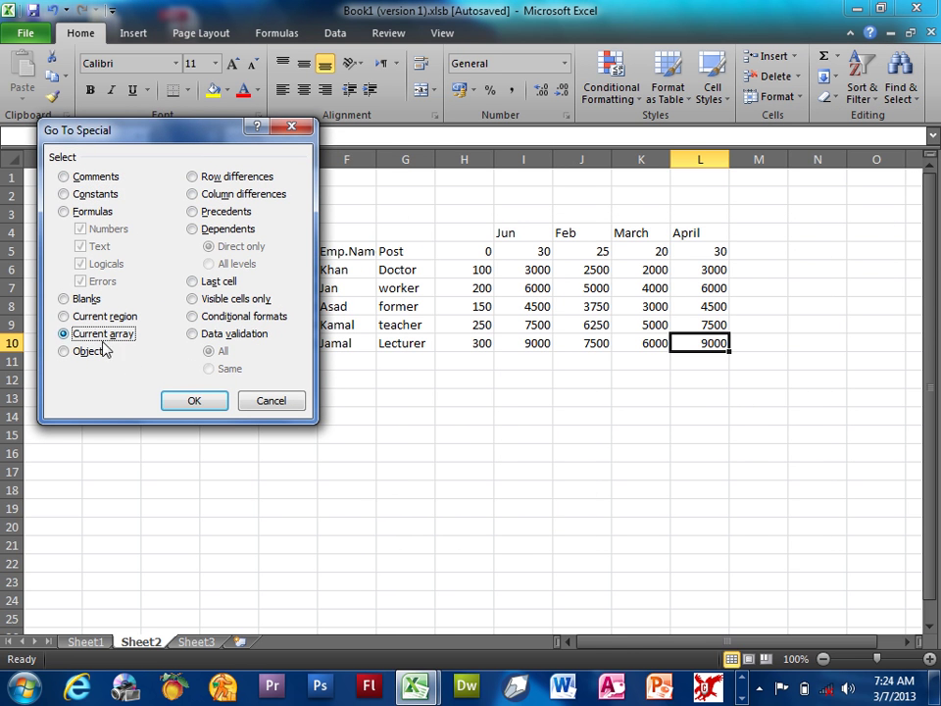
click(186, 401)
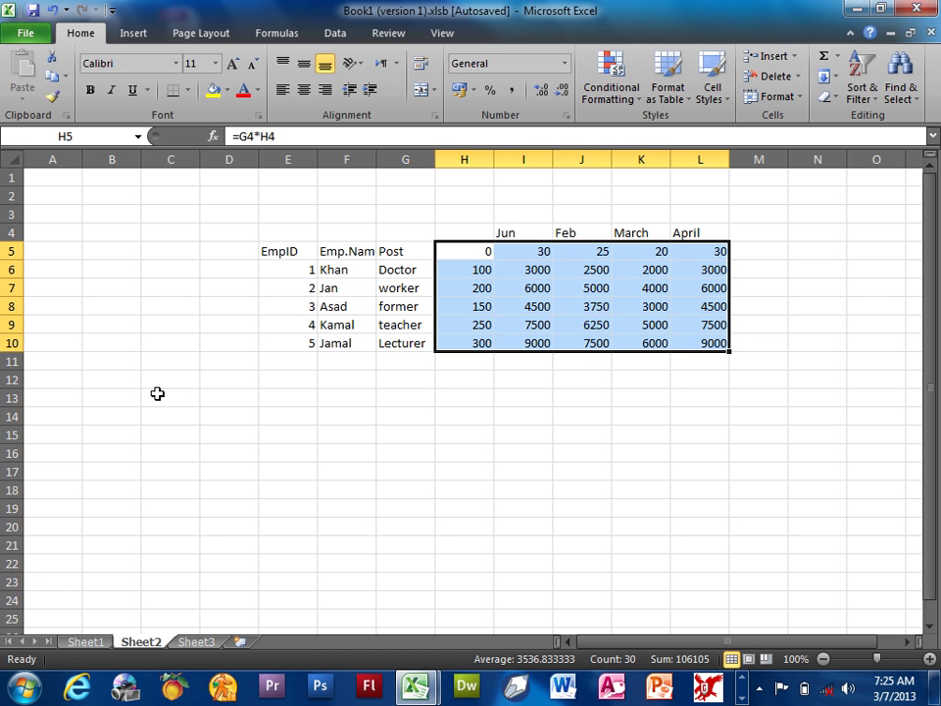
- Deselect the monthly figures, then open Go To Special and cancel it without applying anything
click(497, 416)
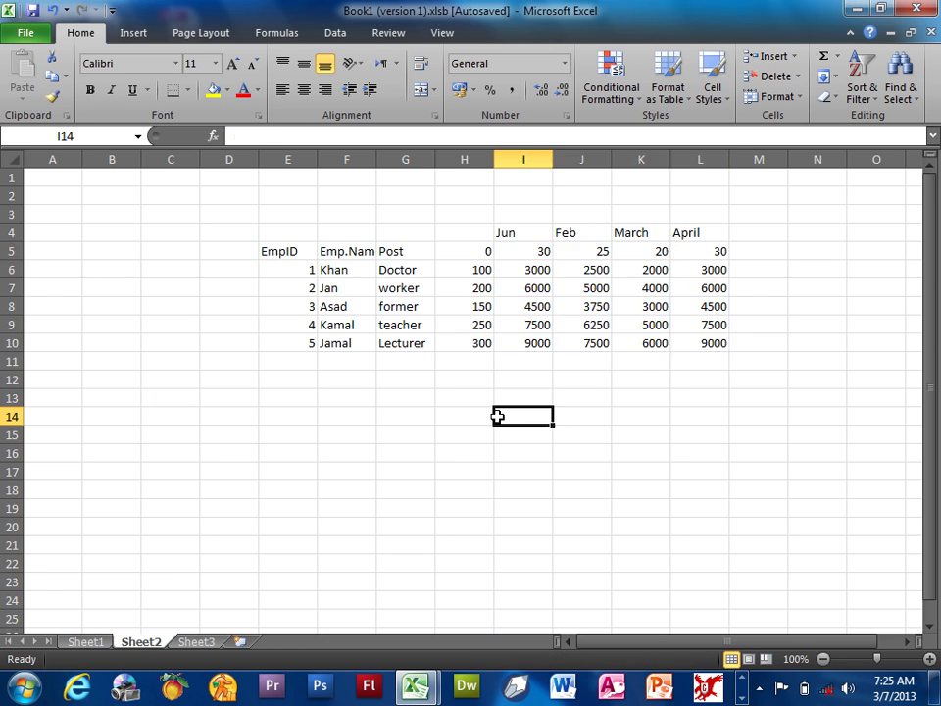
click(894, 93)
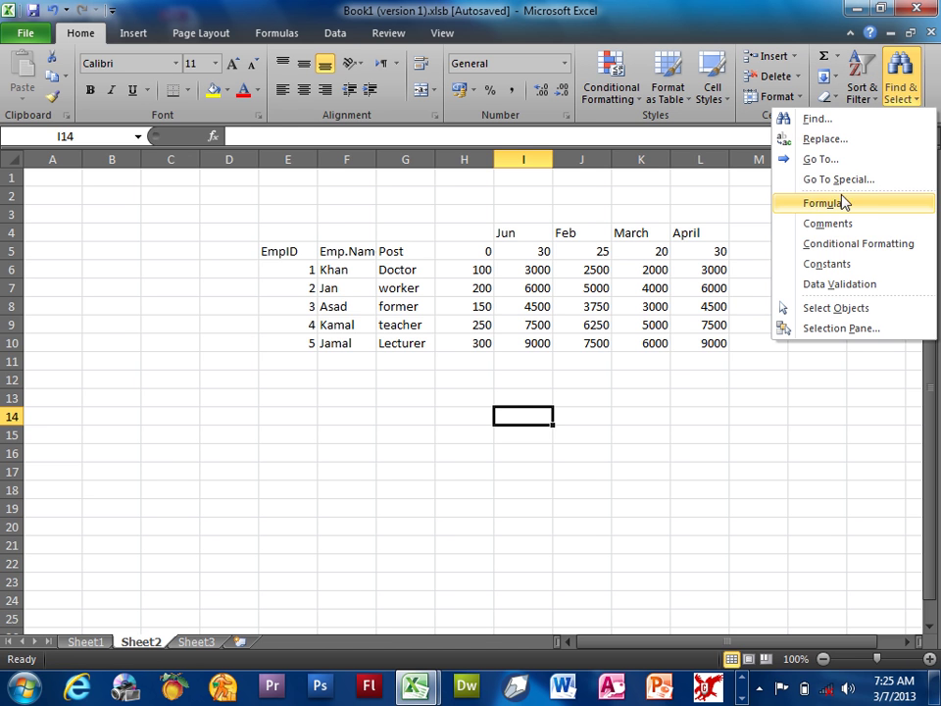
click(841, 181)
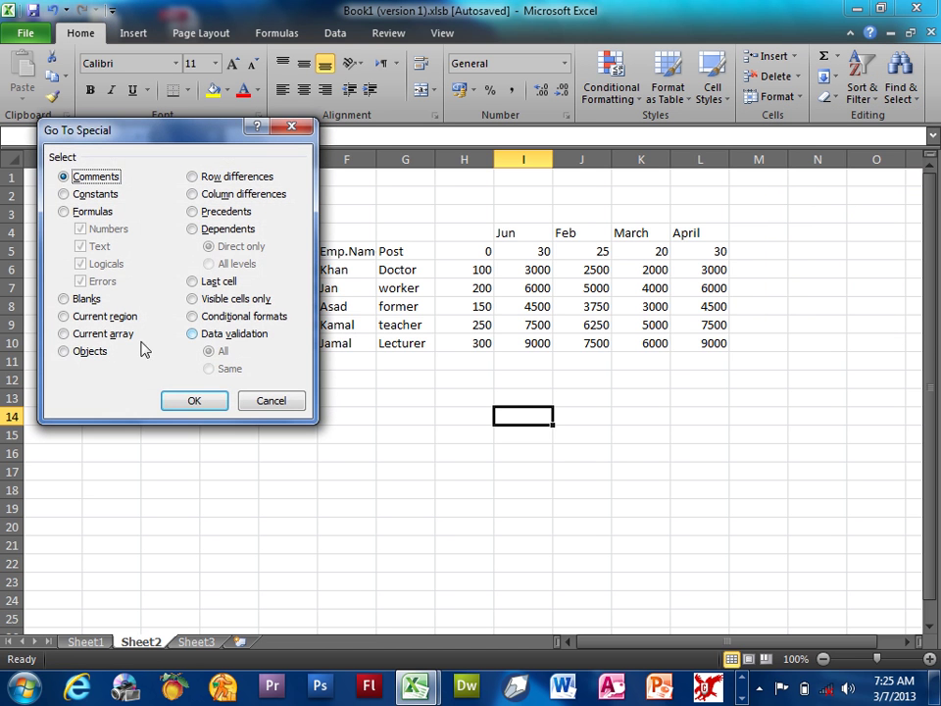
click(271, 402)
click(133, 33)
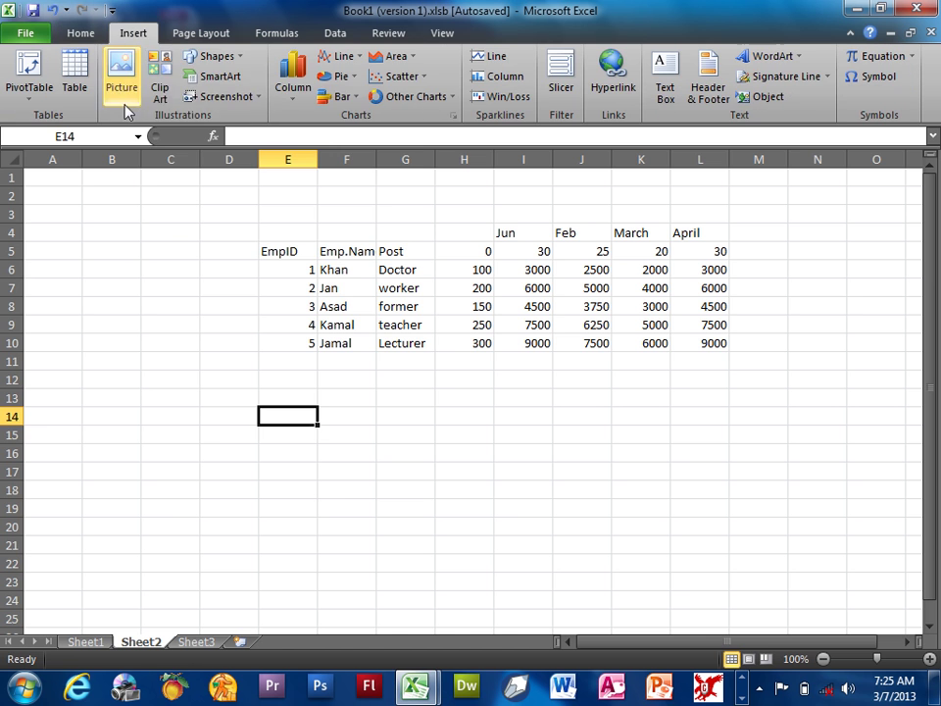
click(210, 56)
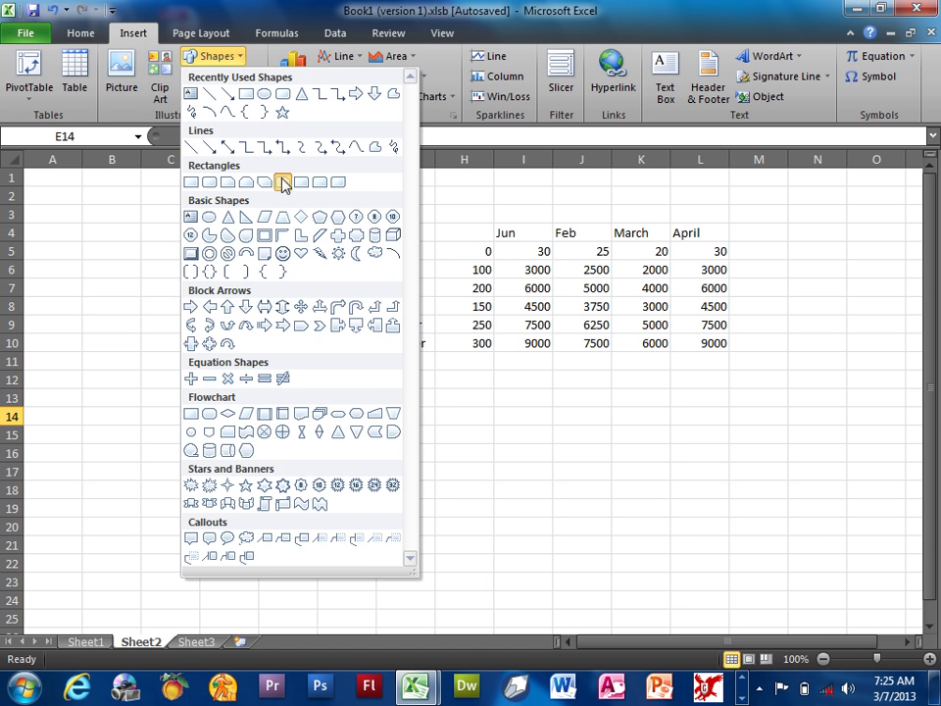
click(282, 184)
drag(188, 295, 269, 393)
mouse_move(236, 341)
mouse_down()
mouse_move(584, 447)
mouse_move(338, 510)
mouse_move(123, 520)
mouse_up()
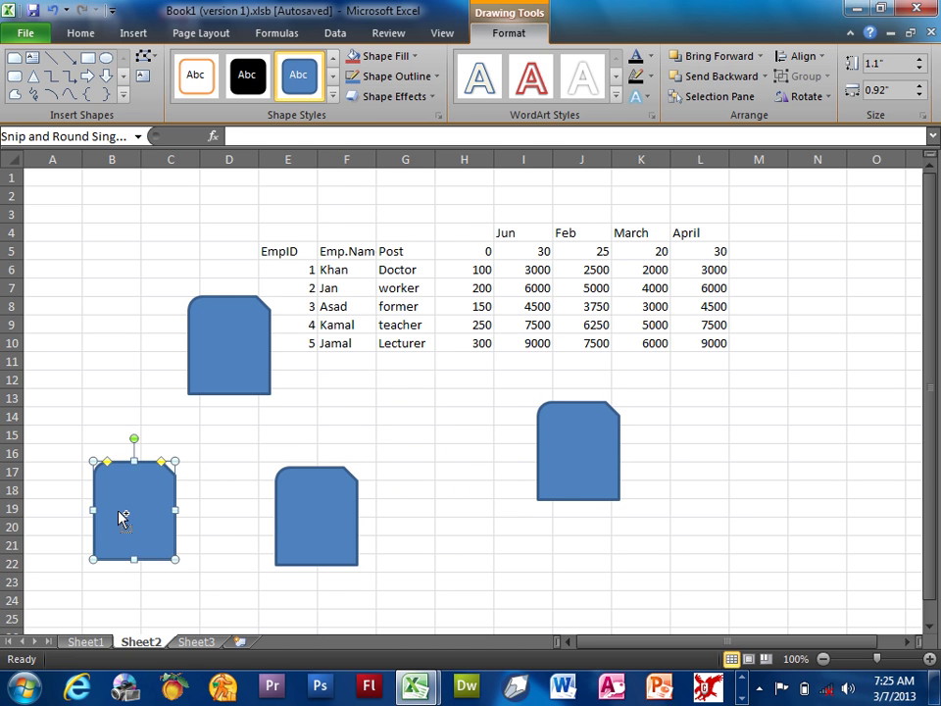
click(401, 379)
key(ctrl+g)
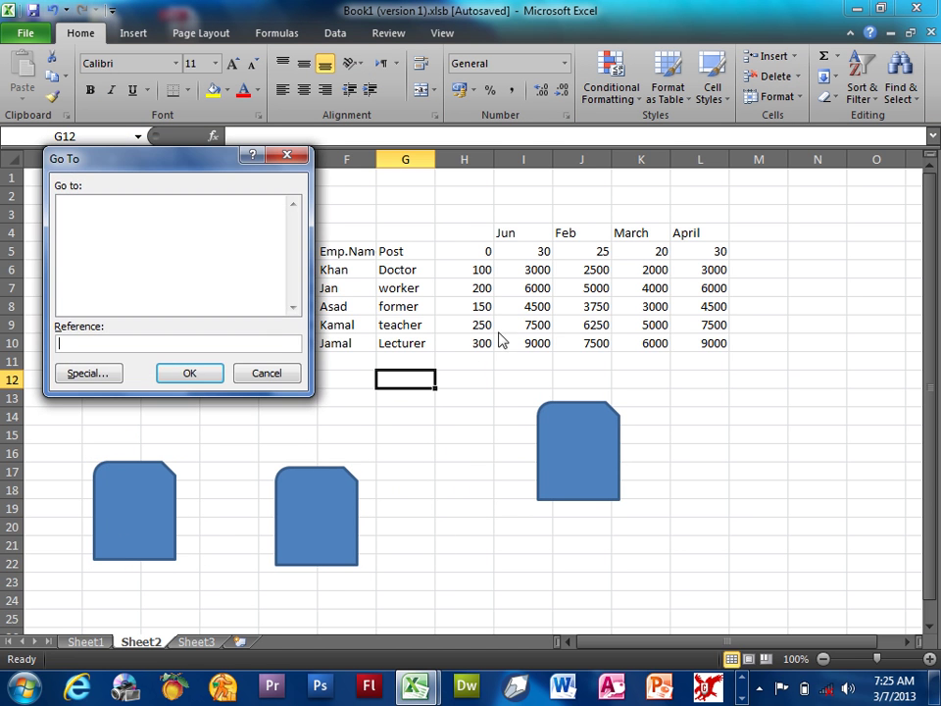
click(99, 368)
click(88, 351)
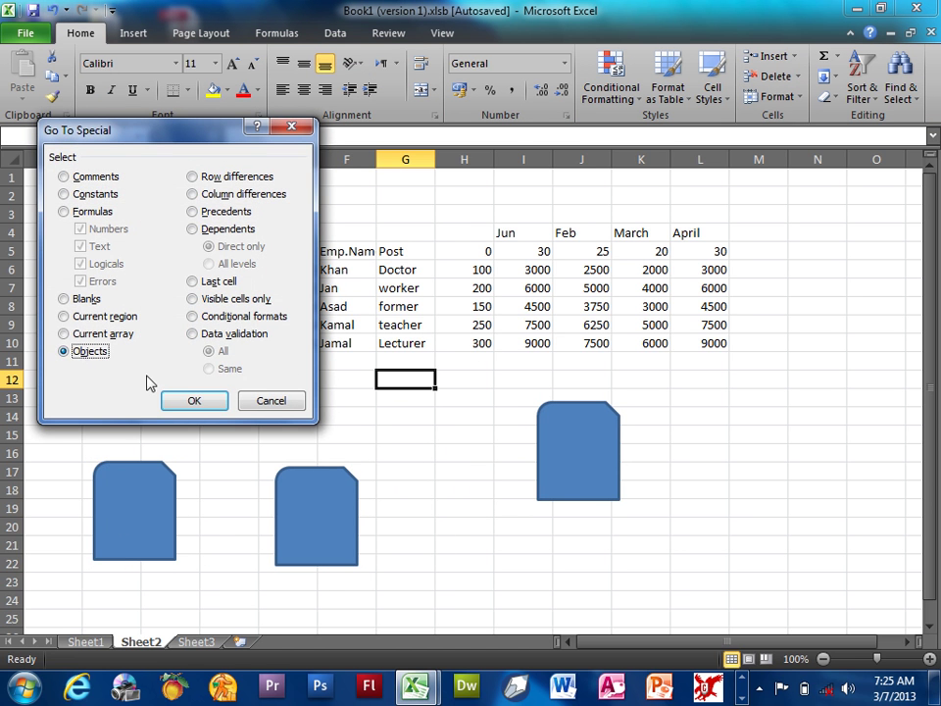
click(194, 402)
key(Delete)
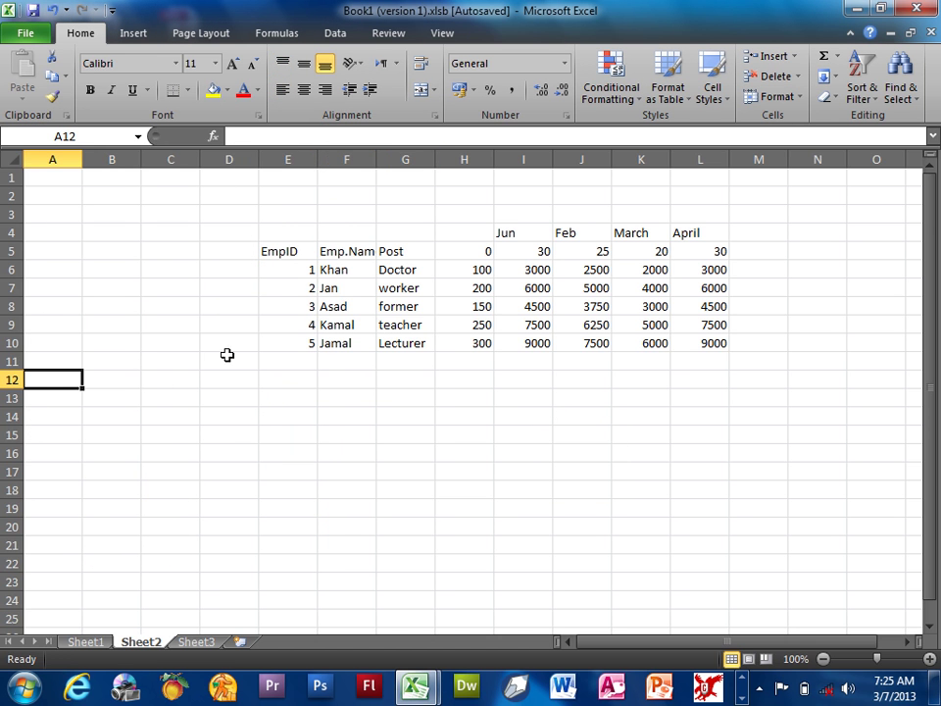
- From H14, preview Go To Special's row and column differences options, then cancel
click(467, 418)
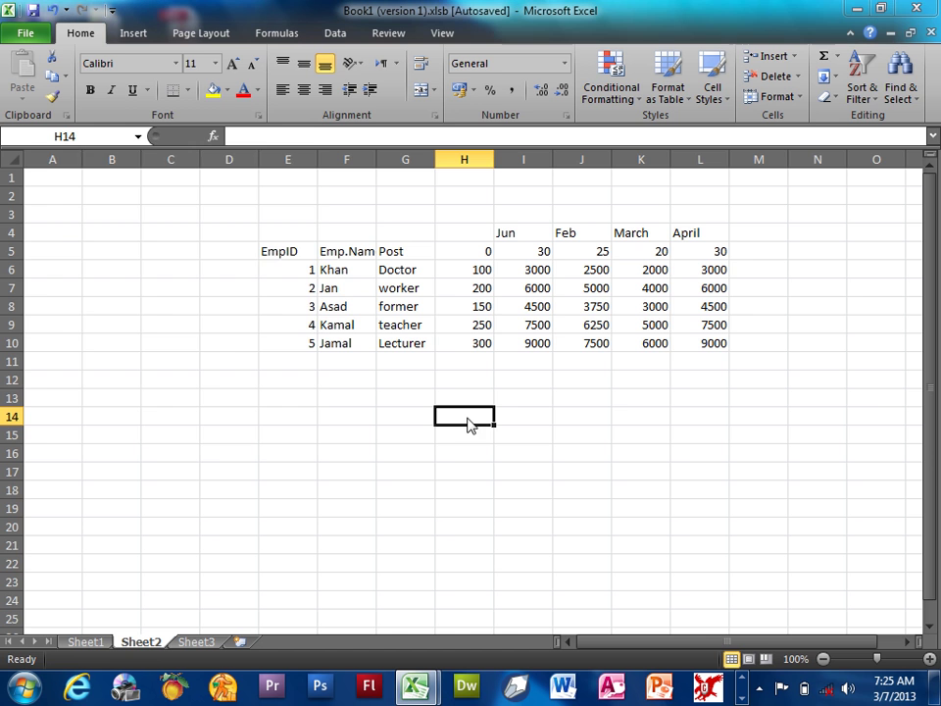
key(ctrl+g)
key(alt+s)
click(241, 178)
click(238, 193)
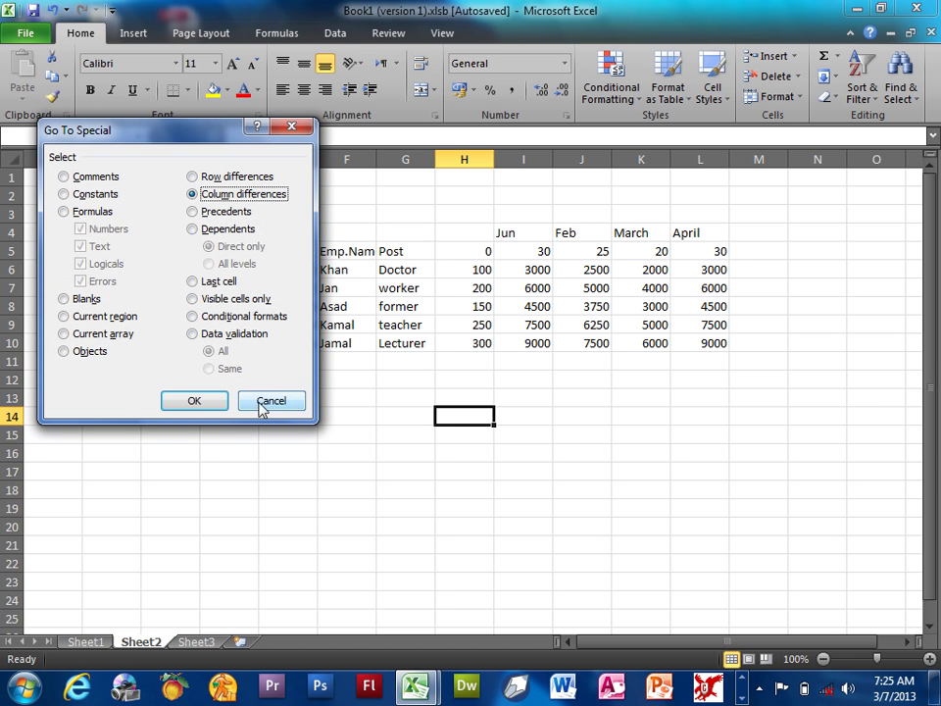
click(261, 401)
- On Sheet3, type Islam, khan, jan, Salam, Islam down E3:E7, discarding a stray Kamal entry
click(198, 641)
click(288, 218)
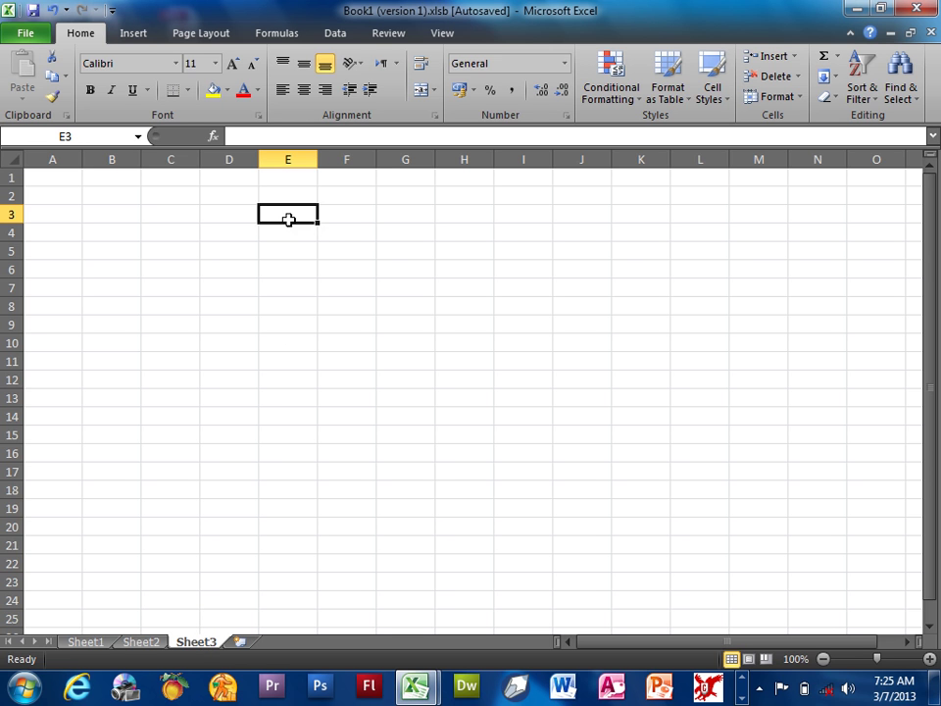
text(Islam)
key(Return)
text(khan)
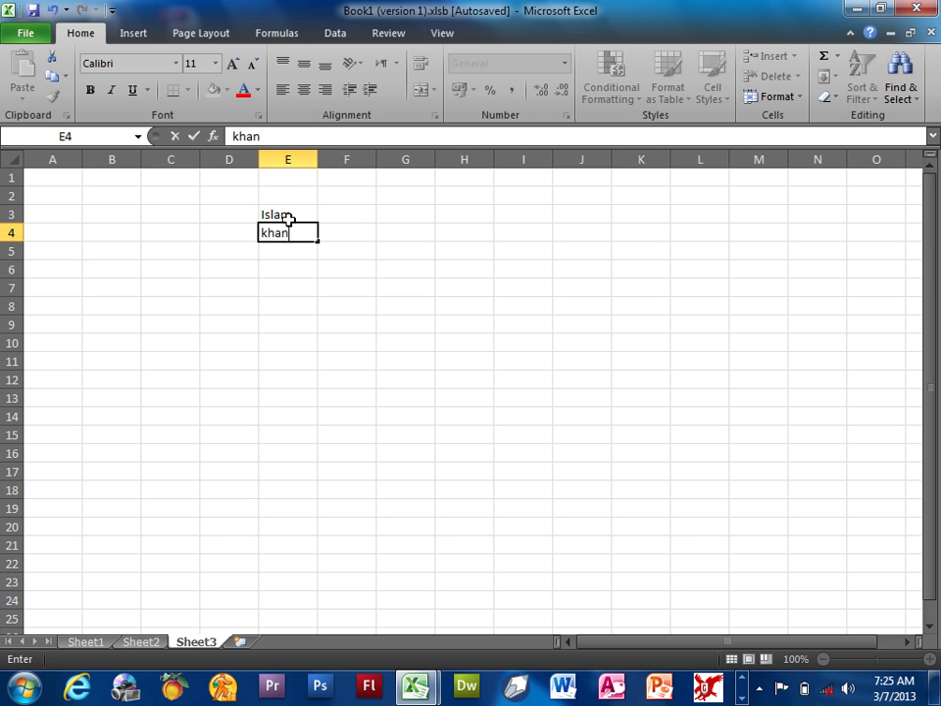
key(Return)
text(jan)
key(Return)
text(Salam)
key(Return)
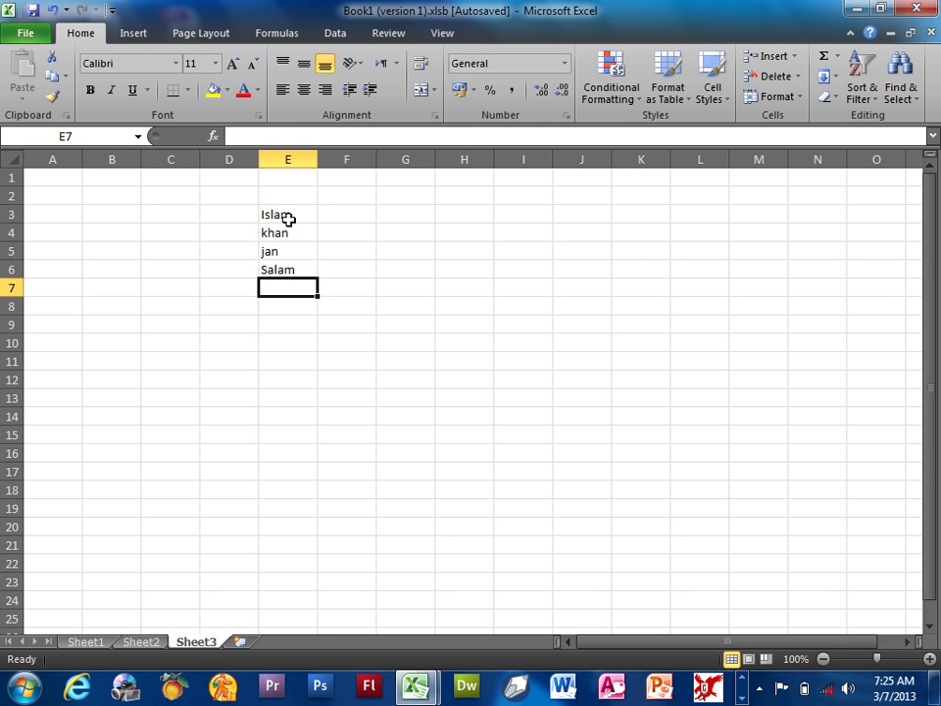
text(Islam)
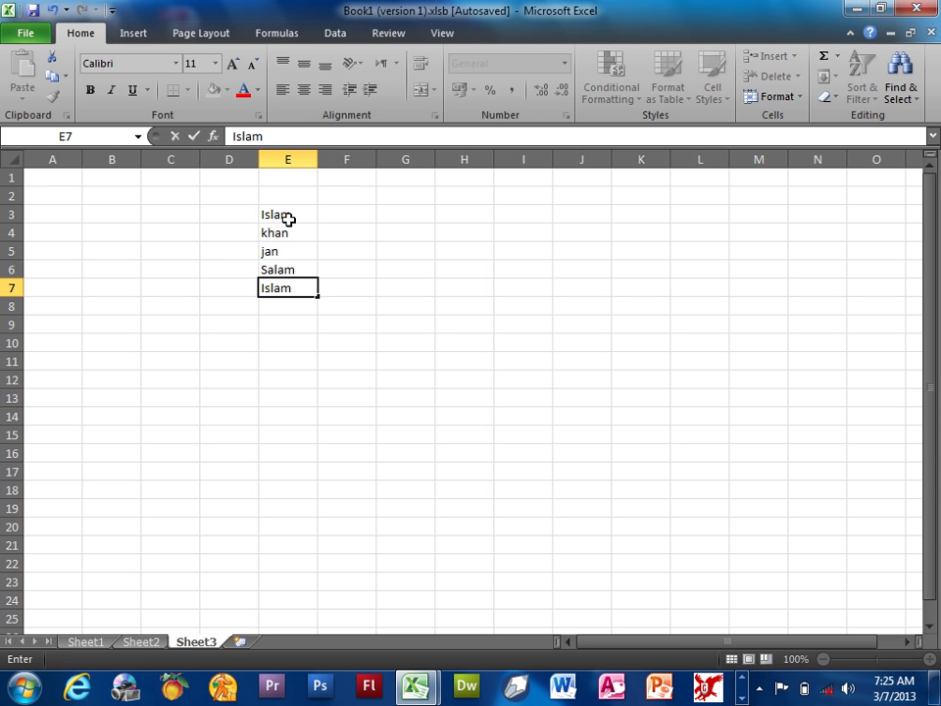
key(Return)
text(Kamal)
key(Escape)
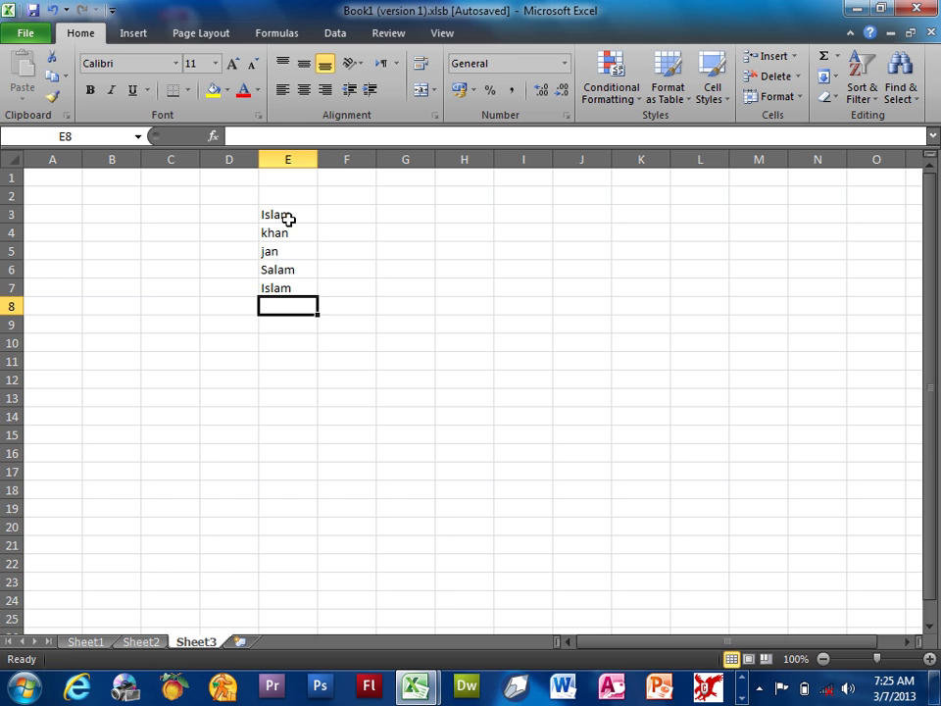
- Select E3:E7 and apply Go To Special Column differences, picking out E4:E6
drag(287, 219, 290, 282)
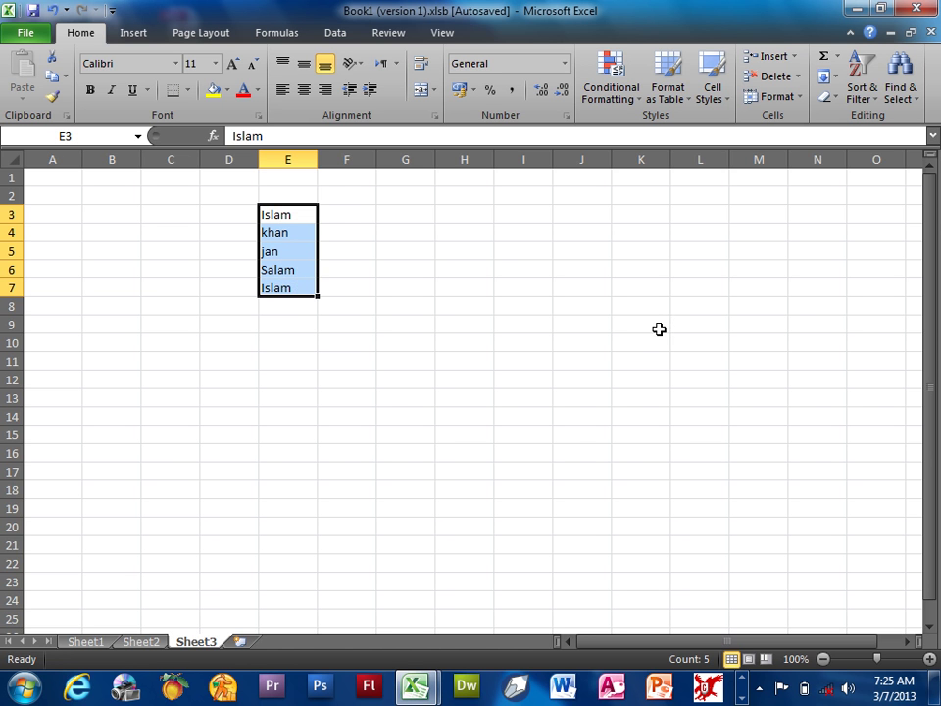
key(F5)
key(alt+s)
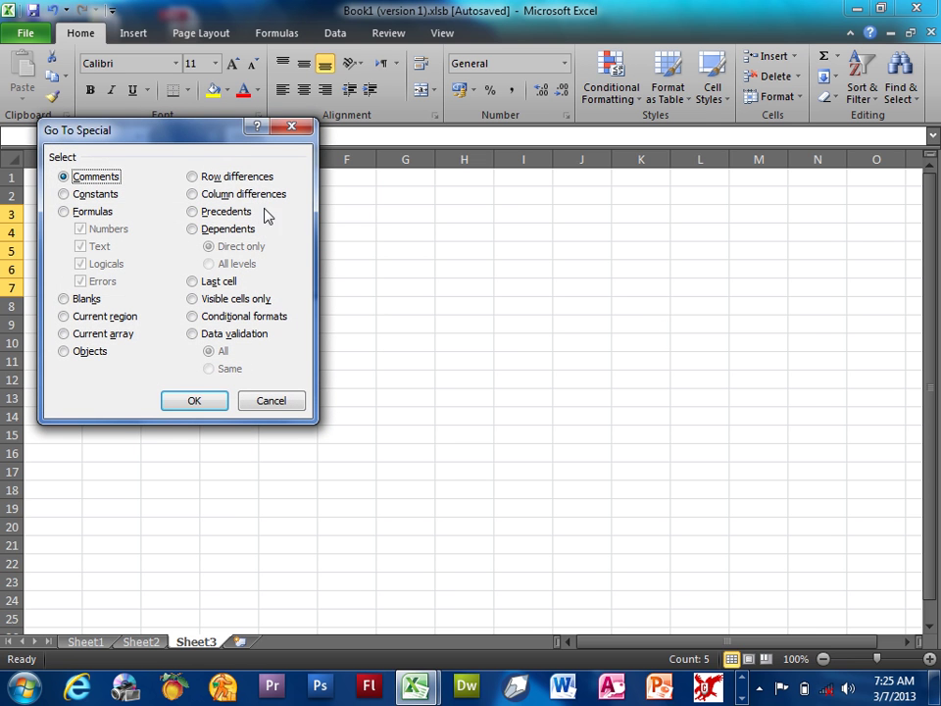
click(235, 194)
drag(216, 130, 679, 119)
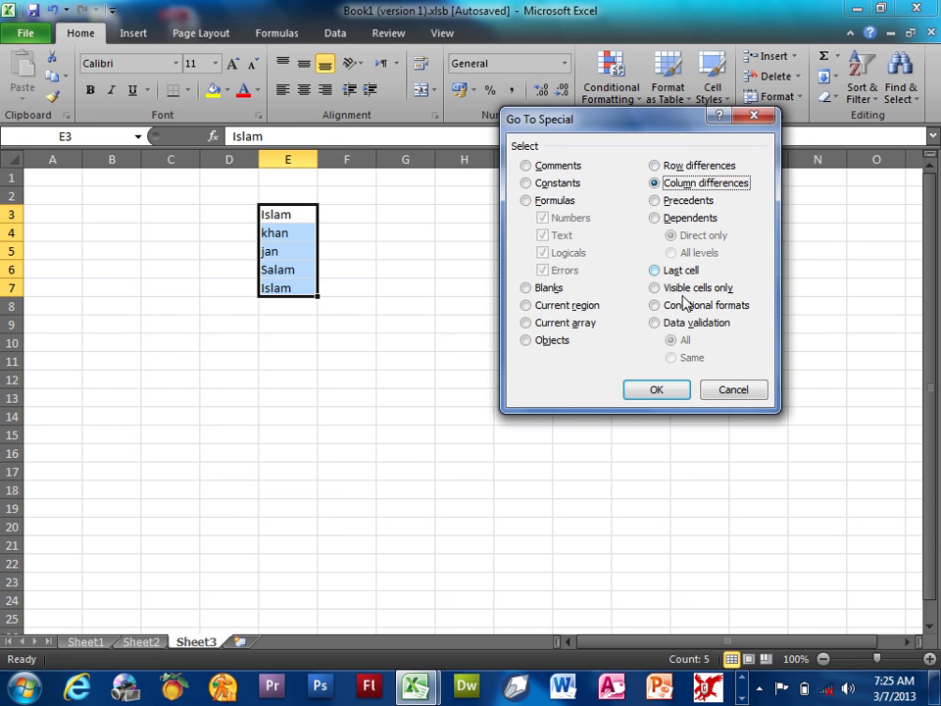
click(671, 390)
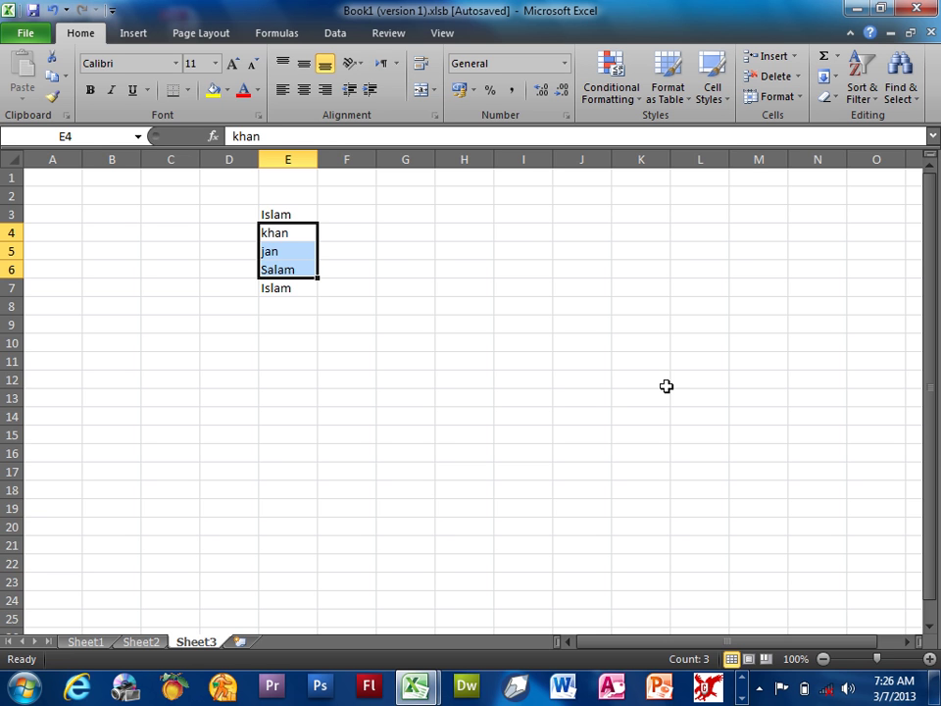
- Enter Islam, Khan, Jan and Islam across cells I13:L13
click(508, 402)
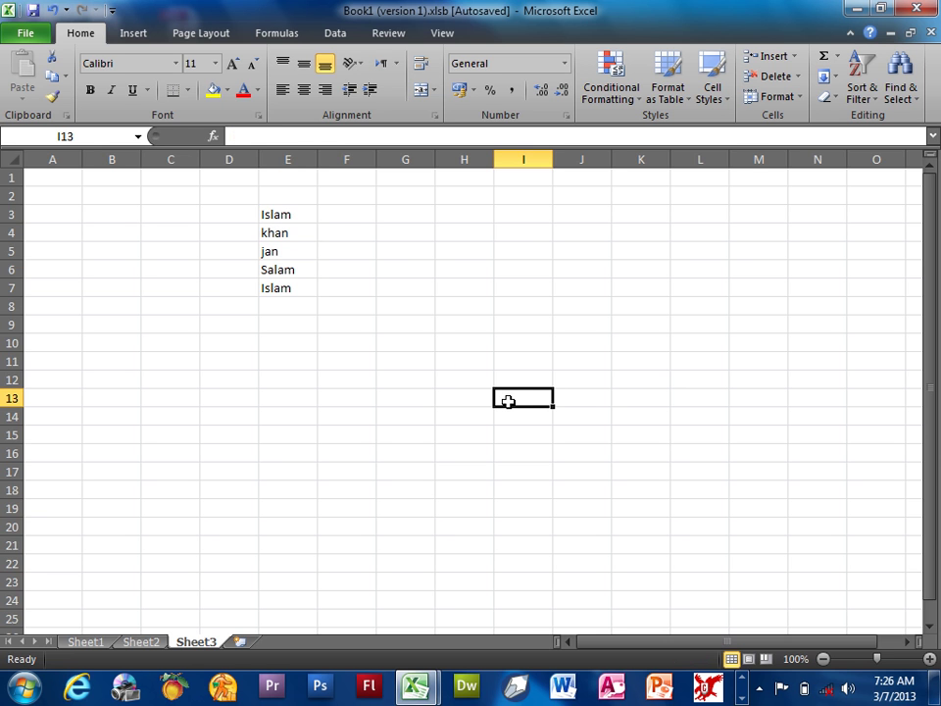
text(Islam)
key(Tab)
text(Kha)
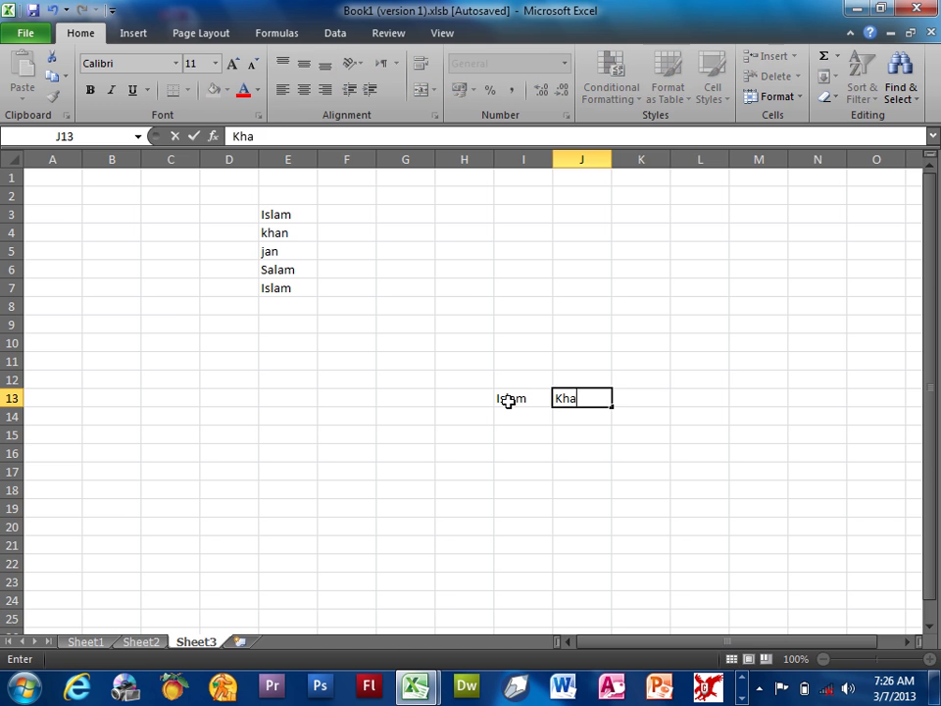
text(n)
key(Tab)
text(Jan)
key(Tab)
text(I)
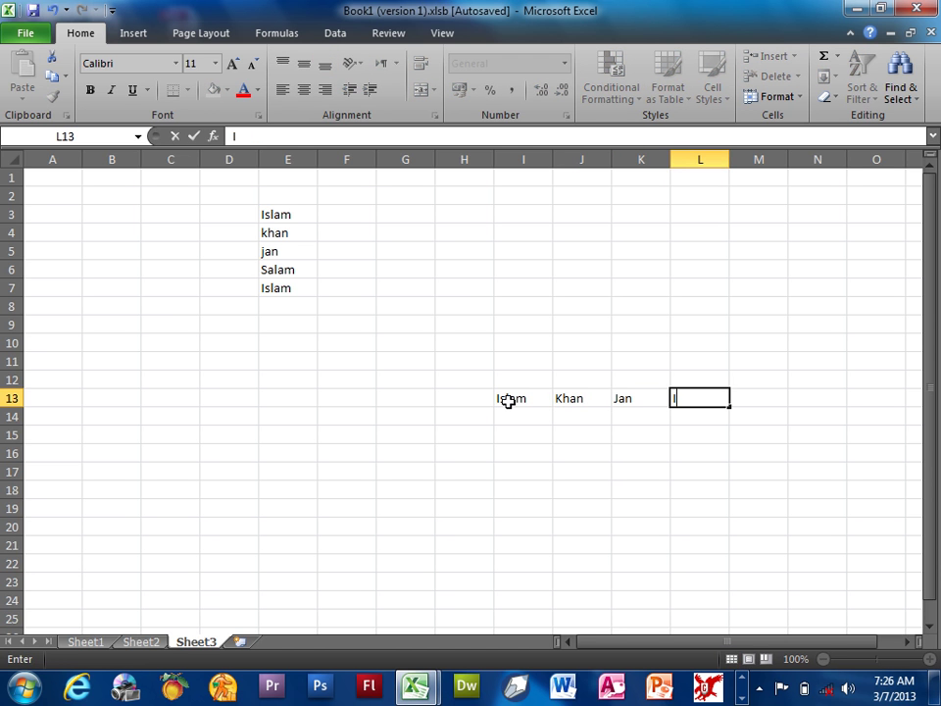
text(slam)
key(Return)
- Select I13:L13 and apply Go To Special Row differences, selecting J13:K13
drag(508, 401, 709, 399)
key(ctrl+g)
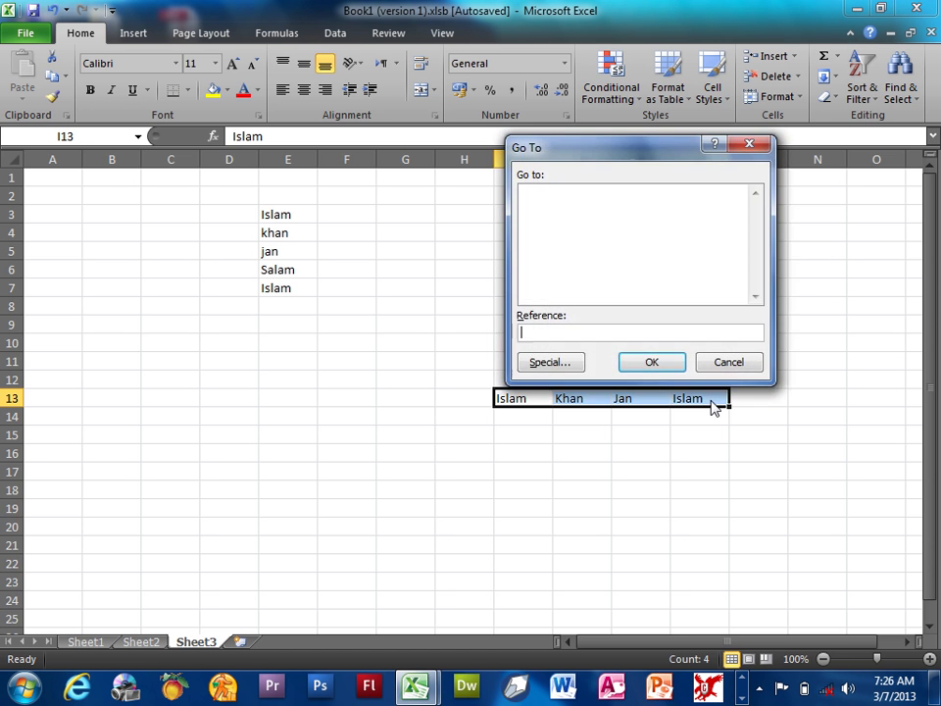
key(alt+s)
click(691, 183)
click(697, 166)
click(654, 390)
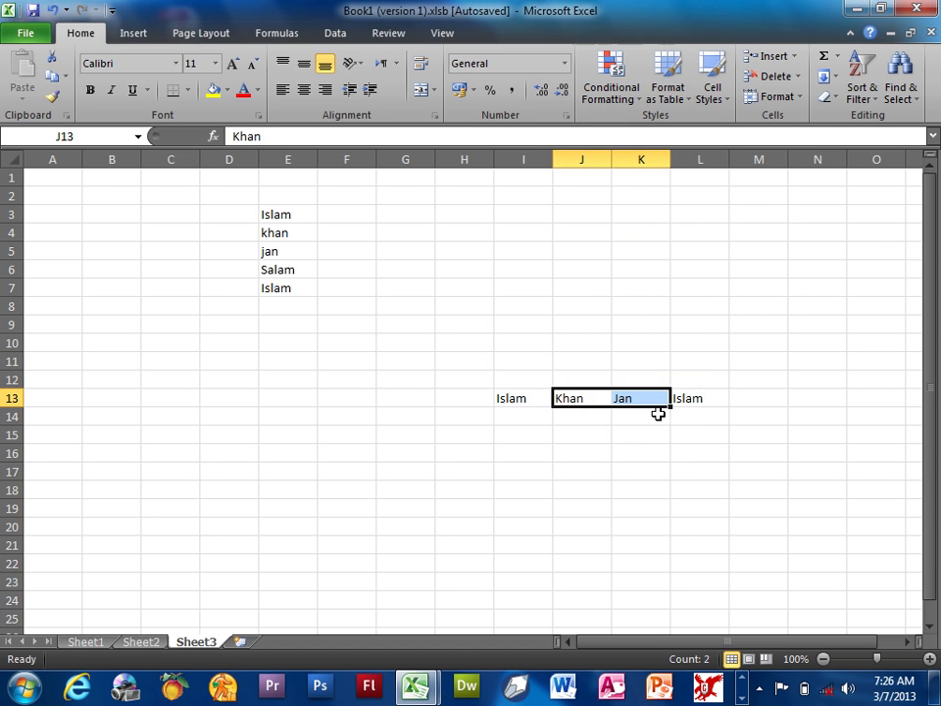
- Select the entire sheet and delete all of its contents
click(647, 456)
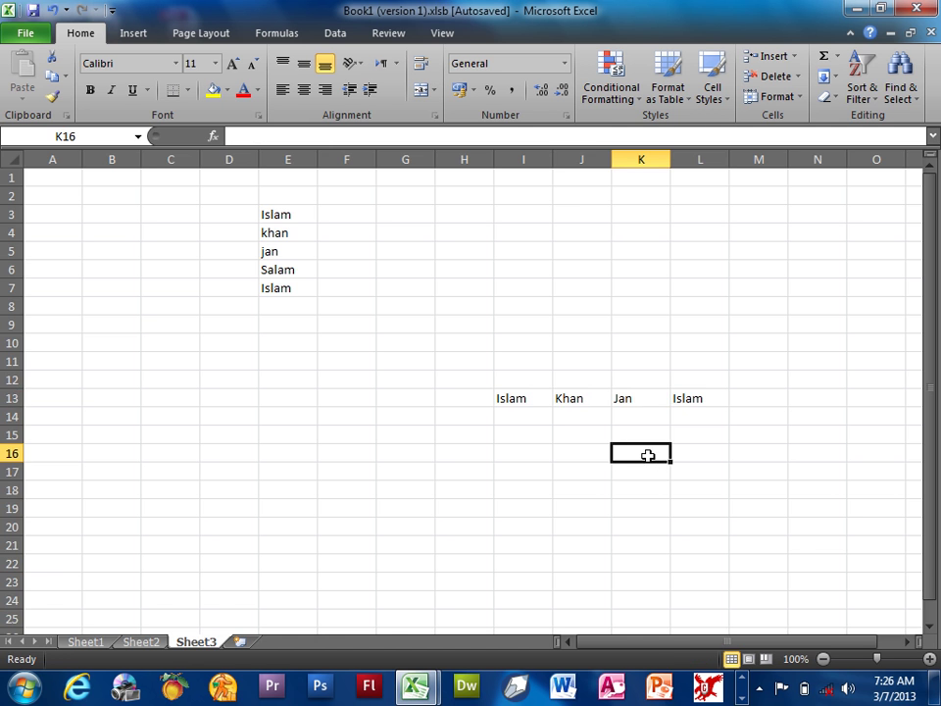
key(ctrl+a)
key(Delete)
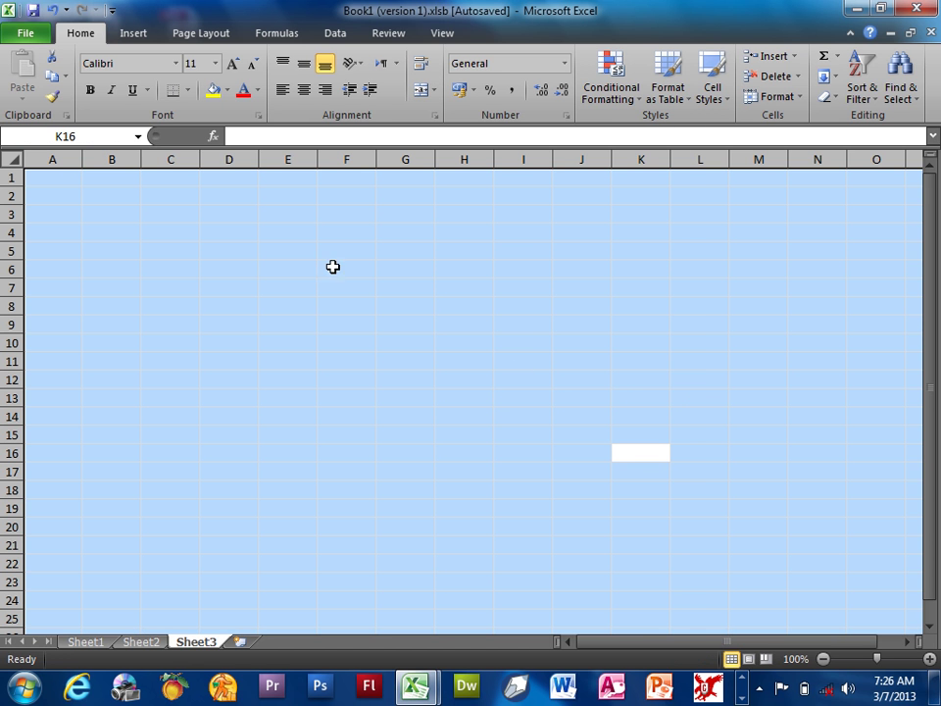
- Review the Precedents and Dependents options in Go To Special, then cancel
click(333, 267)
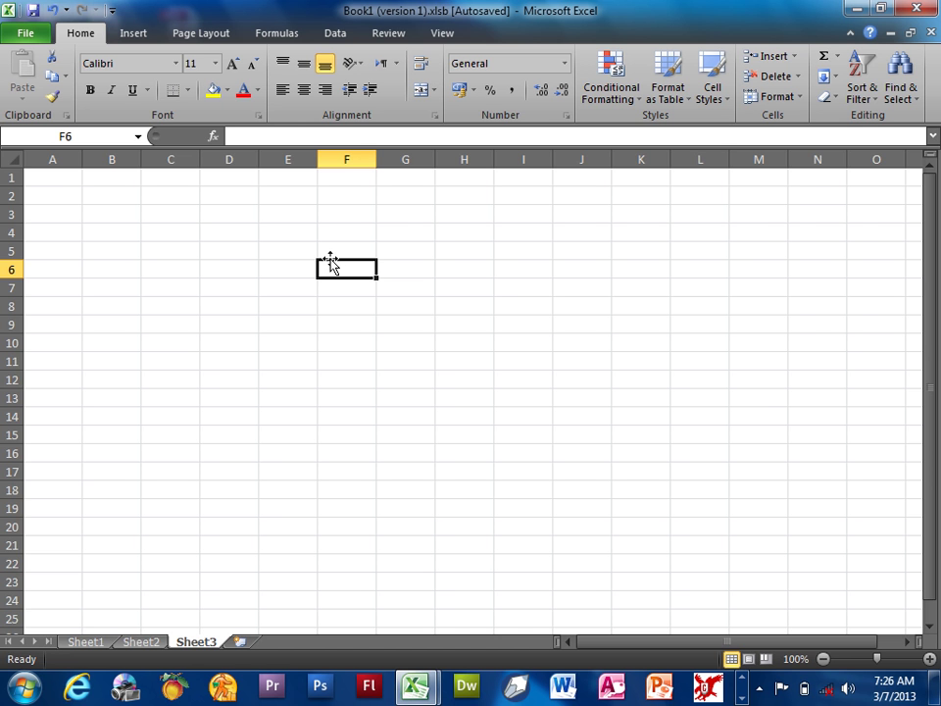
click(897, 86)
click(845, 180)
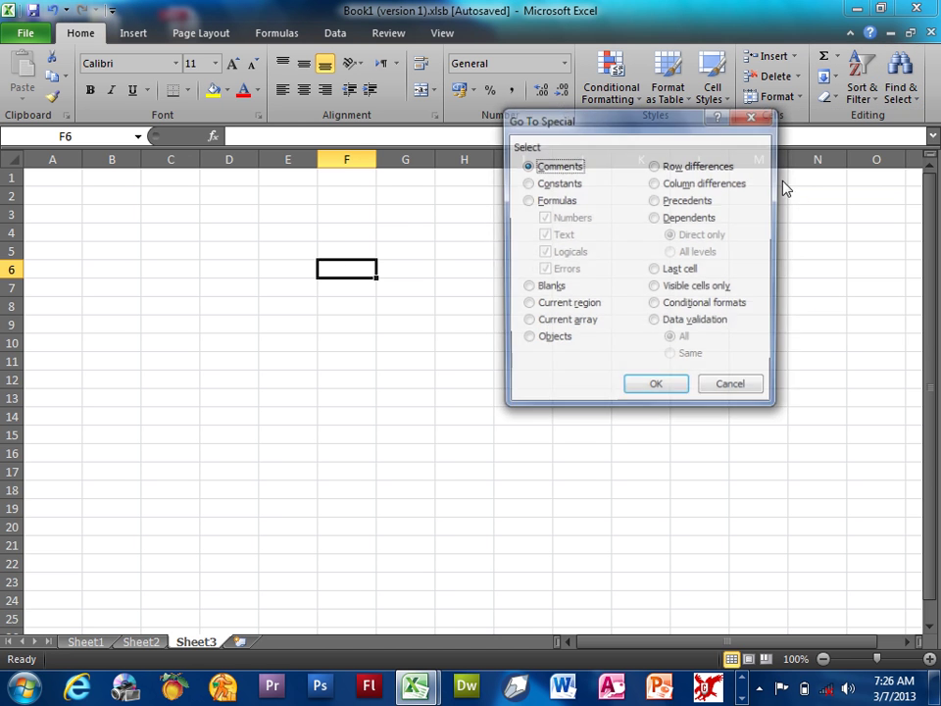
click(659, 201)
click(664, 218)
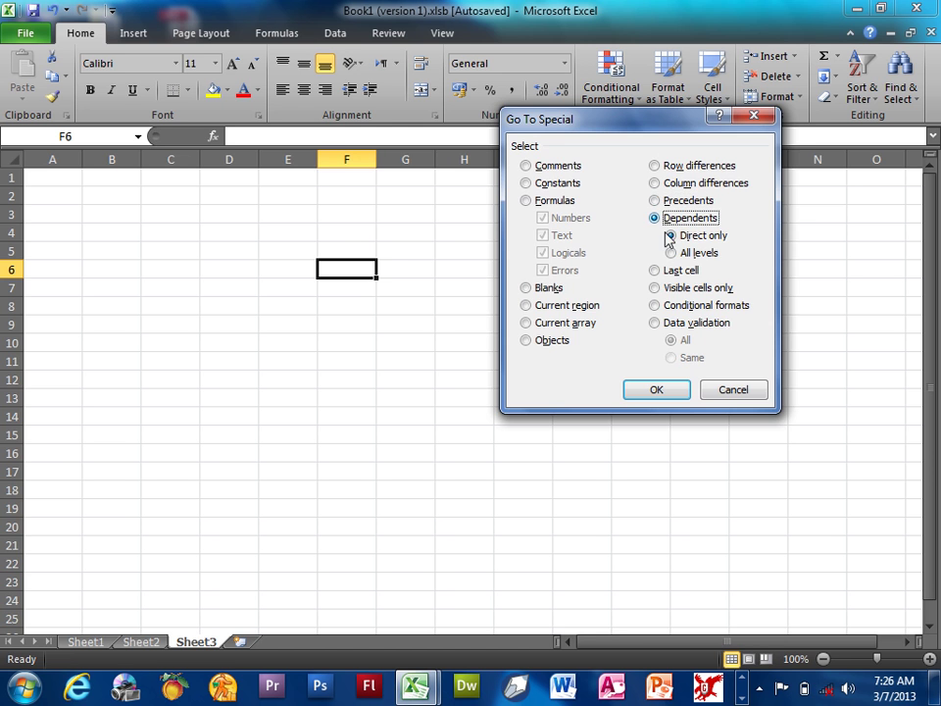
click(737, 389)
- Enter 100, 200 and 300 down cells G1:G3
click(378, 179)
text(100)
key(Return)
text(200)
key(Return)
text(00)
key(BackSpace)
key(BackSpace)
text(00)
key(Return)
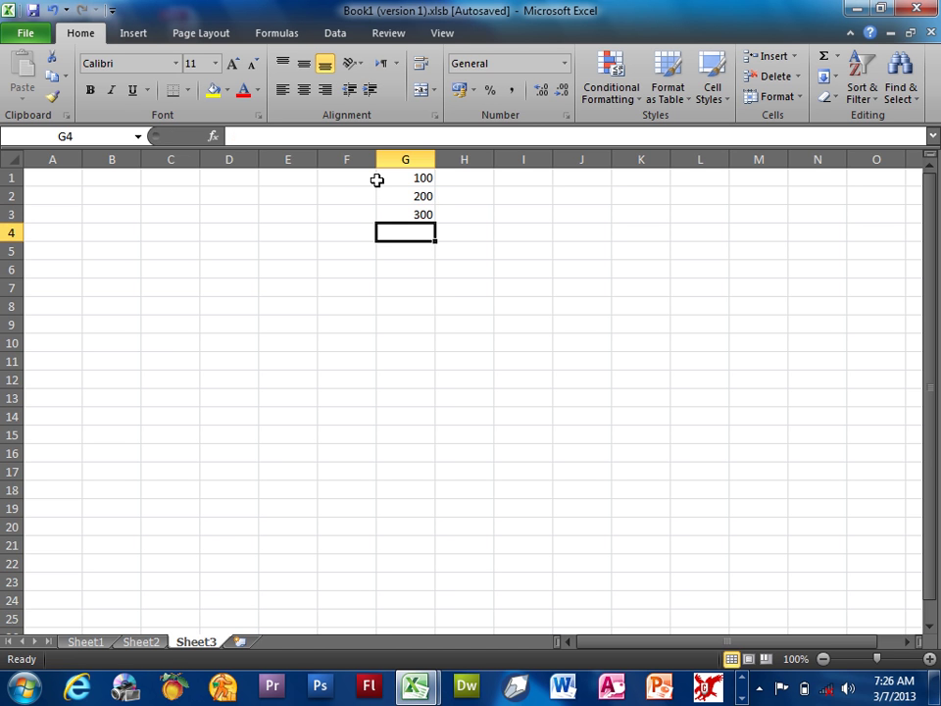
- AutoSum G1:G4 into G5, giving =SUM(G1:G4)
key(Return)
key(alt+equal)
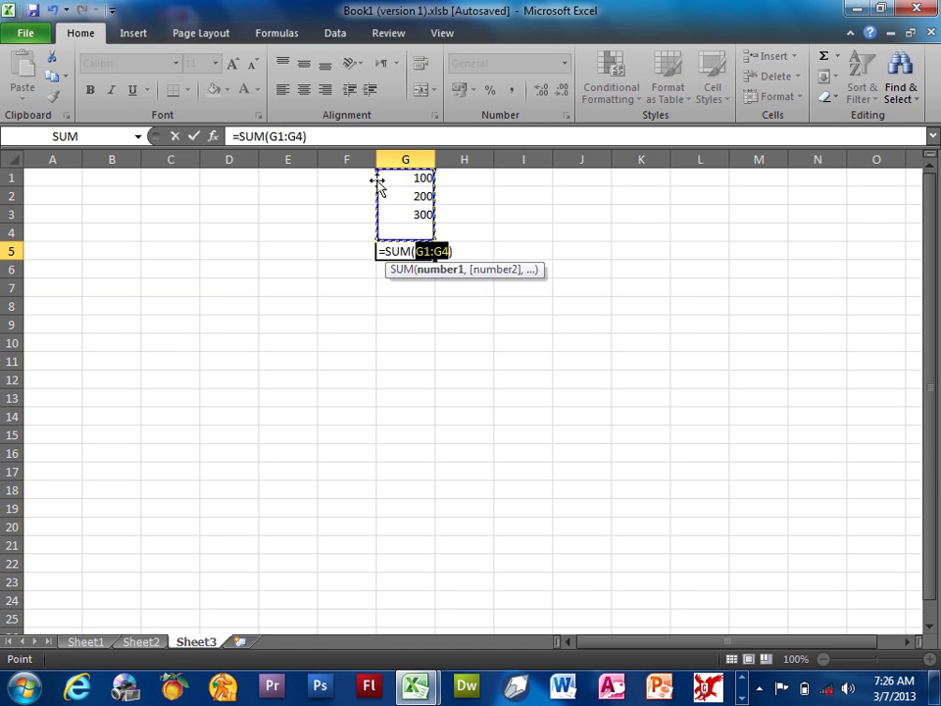
key(Return)
key(Return)
key(Return)
key(Return)
key(Return)
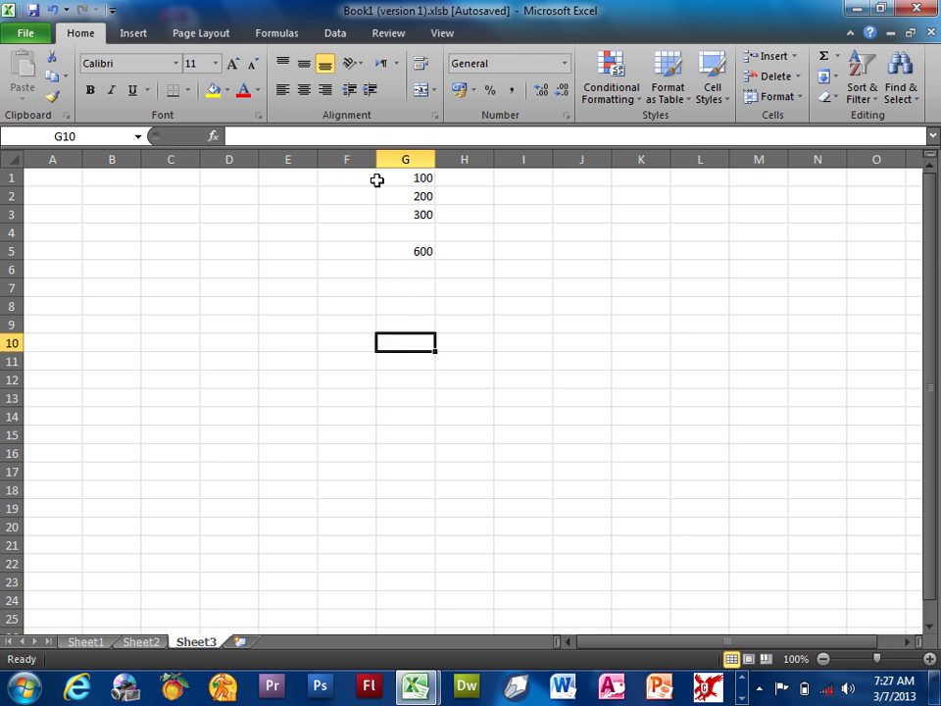
- Try an AutoSum in G11, compare it with the G5 total, then delete it
key(Return)
key(alt+equal)
key(Return)
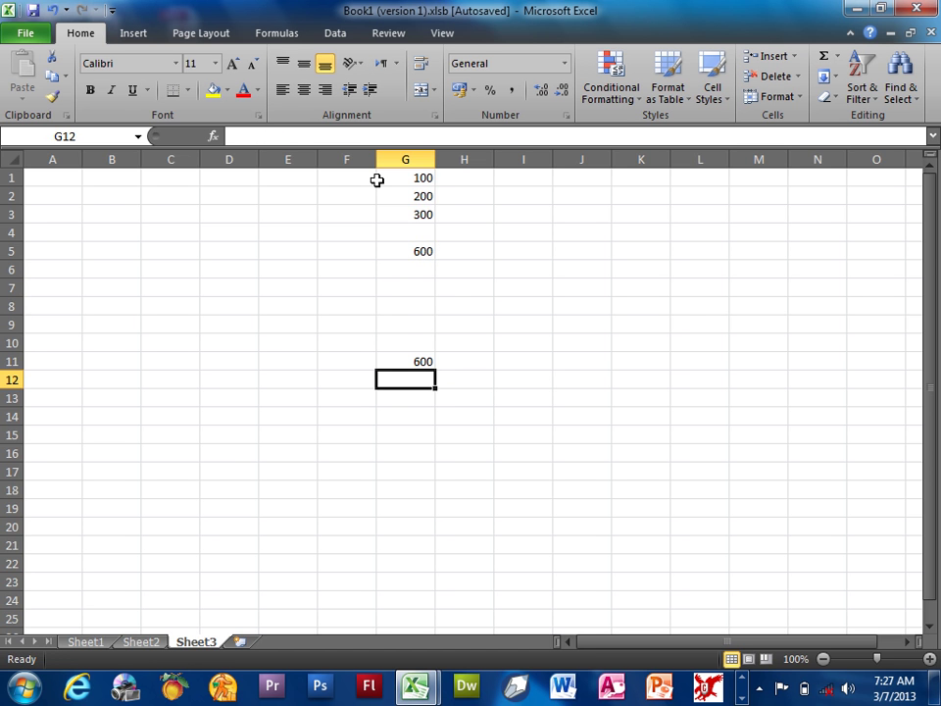
drag(399, 178, 395, 213)
click(392, 250)
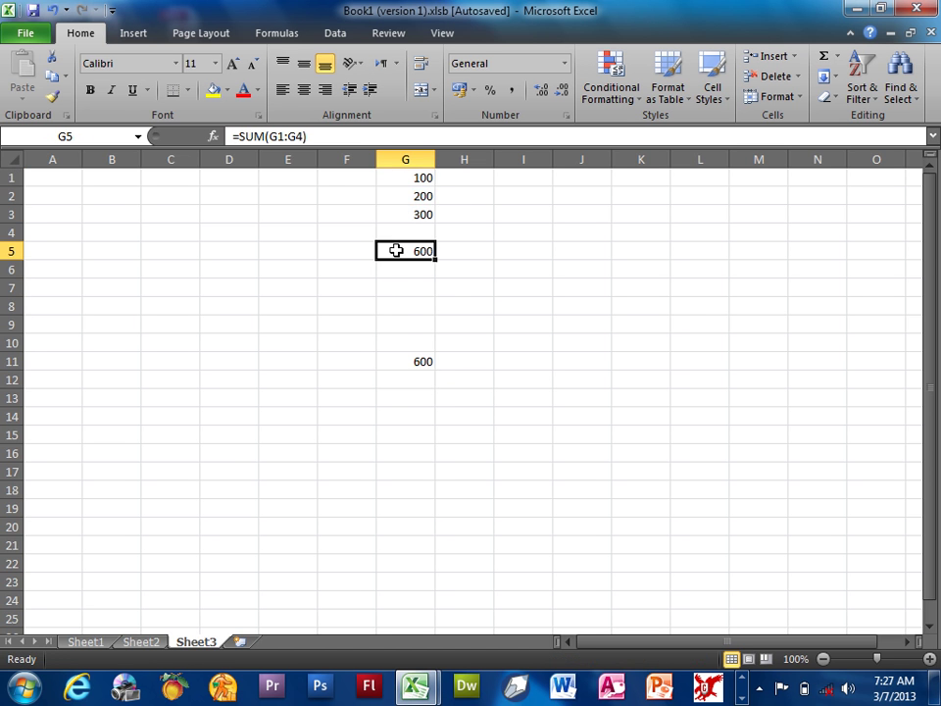
click(403, 360)
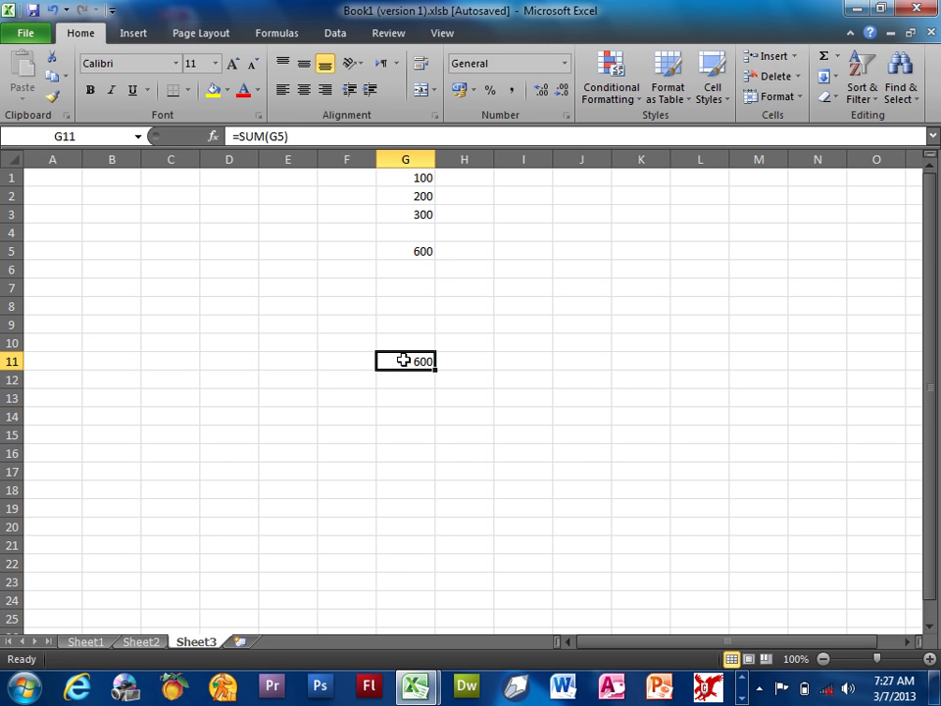
key(Delete)
- Start a formula in D11 that references G5
click(224, 362)
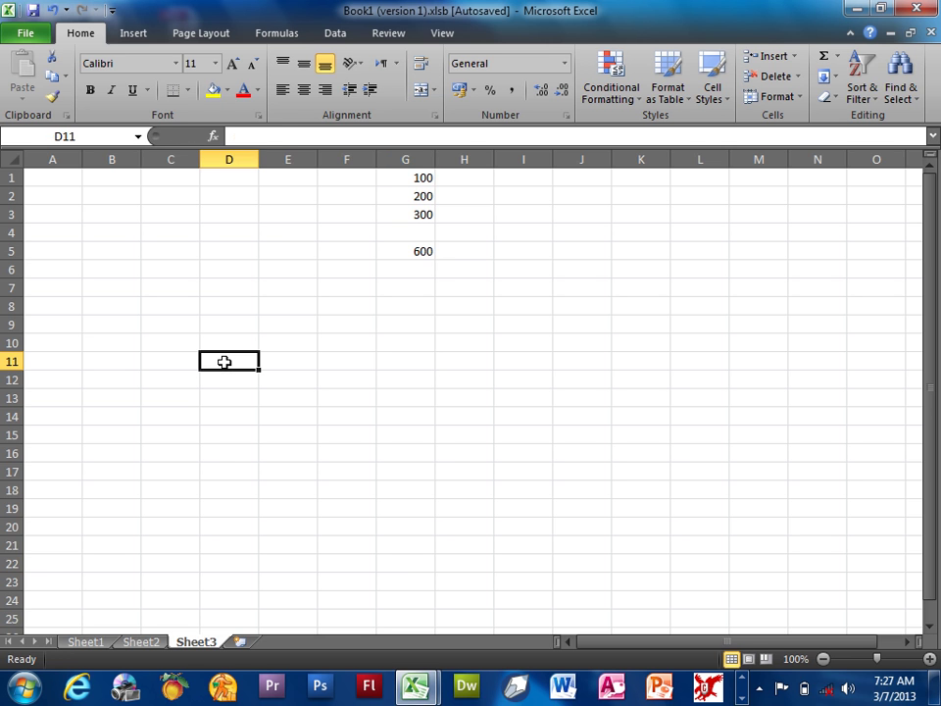
text(=)
click(419, 249)
- Commit =G5 in D11, then select G1's direct dependent G5 via Go To Special Dependents
key(Return)
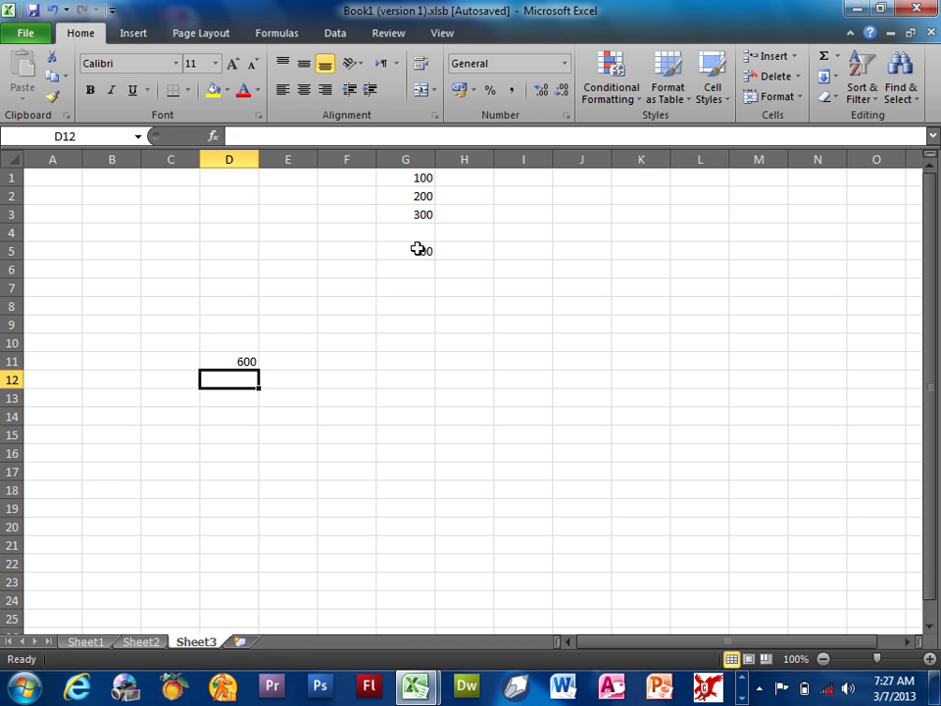
click(418, 177)
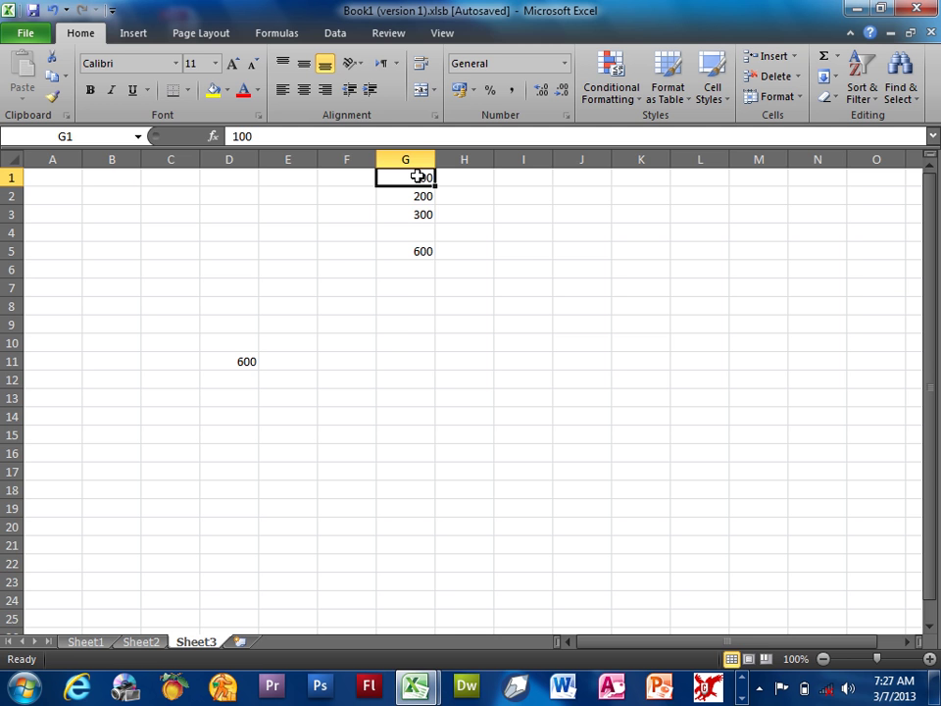
key(ctrl+f)
key(Escape)
key(ctrl+g)
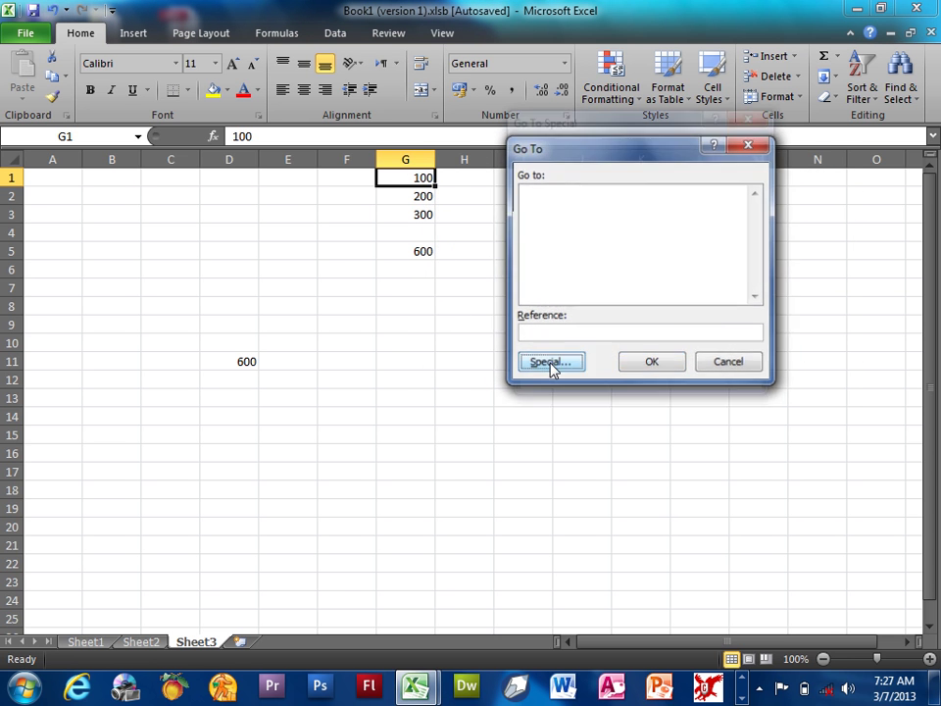
click(550, 363)
mouse_move(621, 132)
mouse_down()
mouse_move(678, 279)
mouse_move(671, 156)
mouse_up()
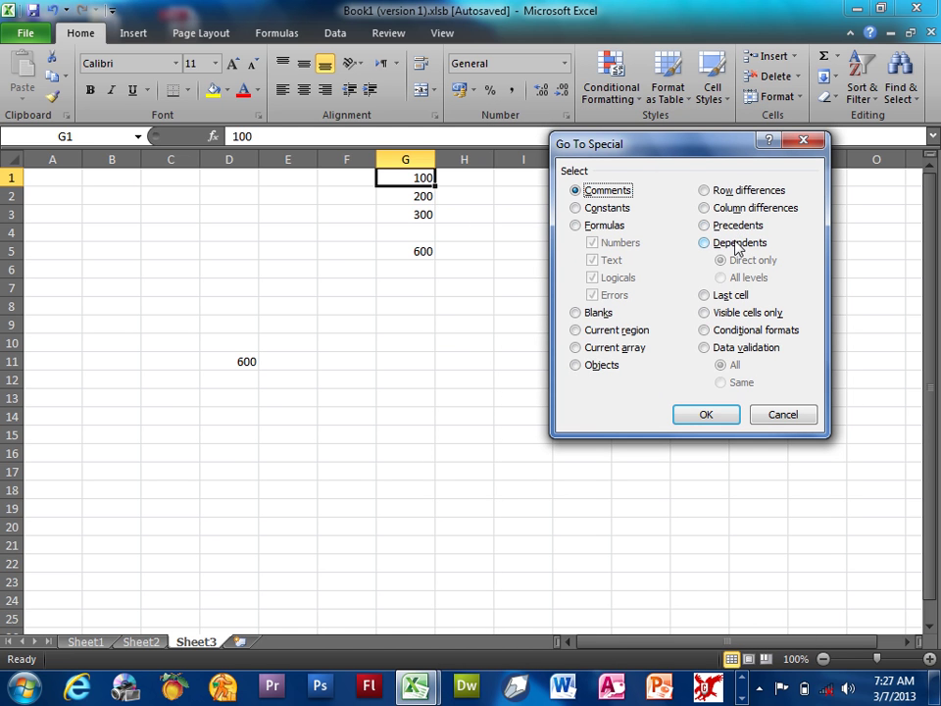
click(737, 245)
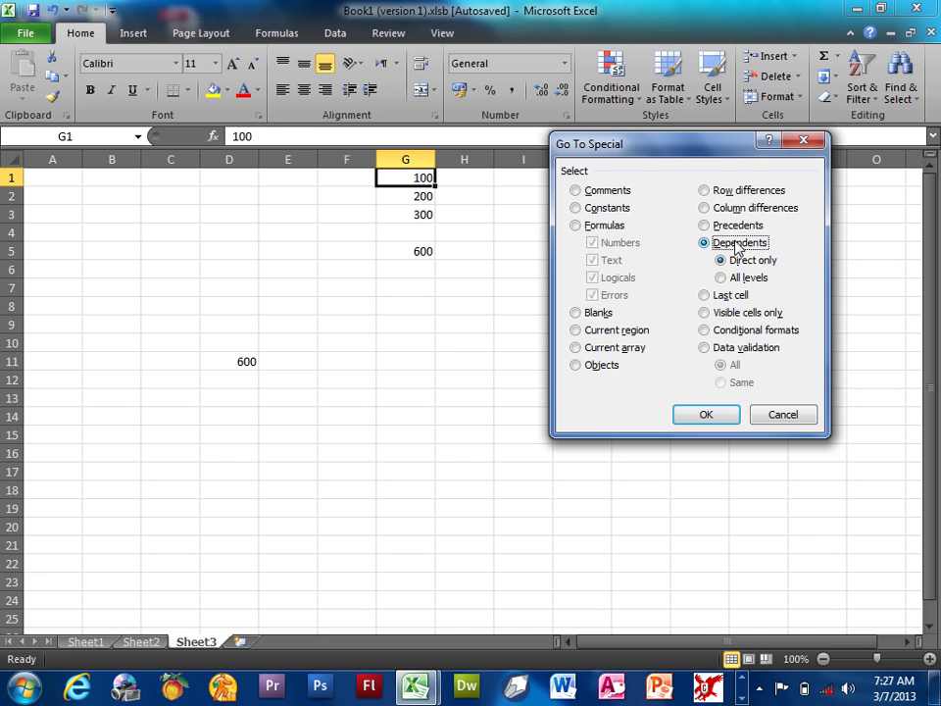
click(729, 415)
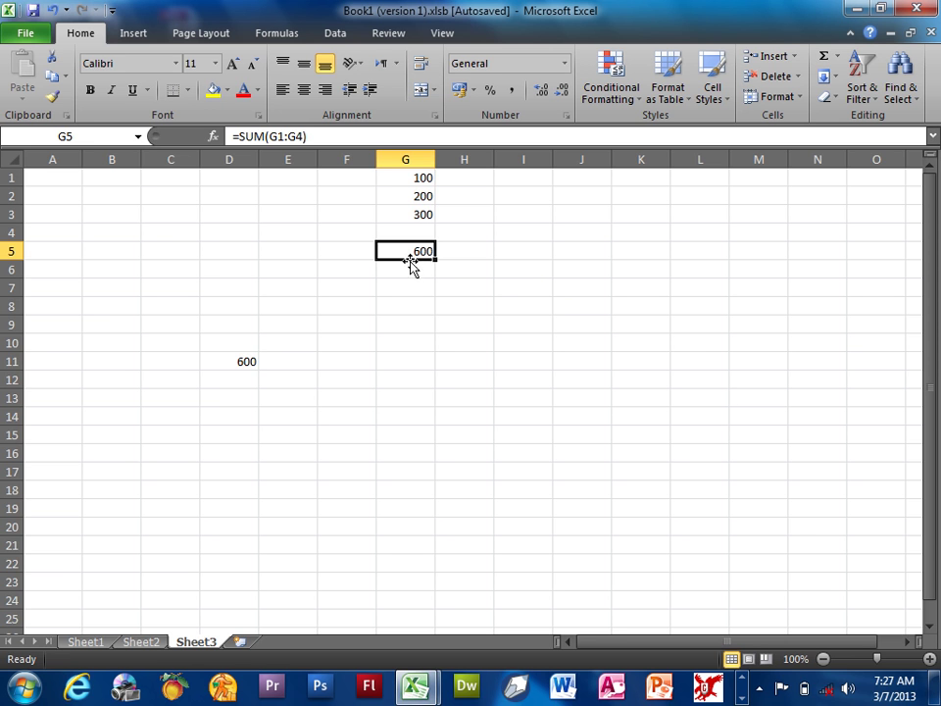
- Rerun Dependents from G1 with All levels, selecting G5 and D11
click(426, 177)
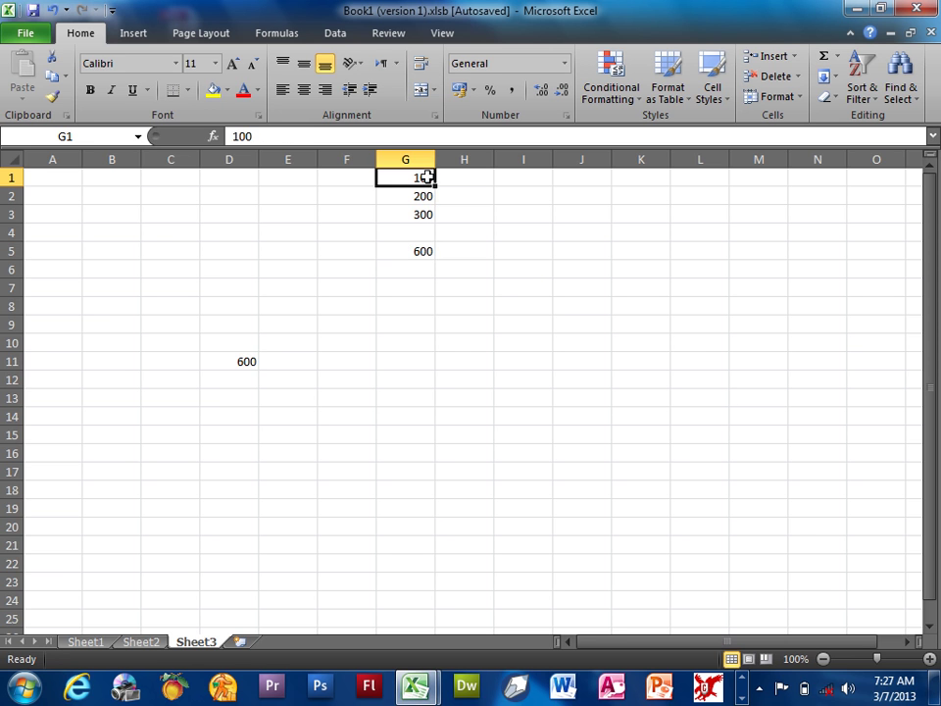
key(F5)
key(alt+s)
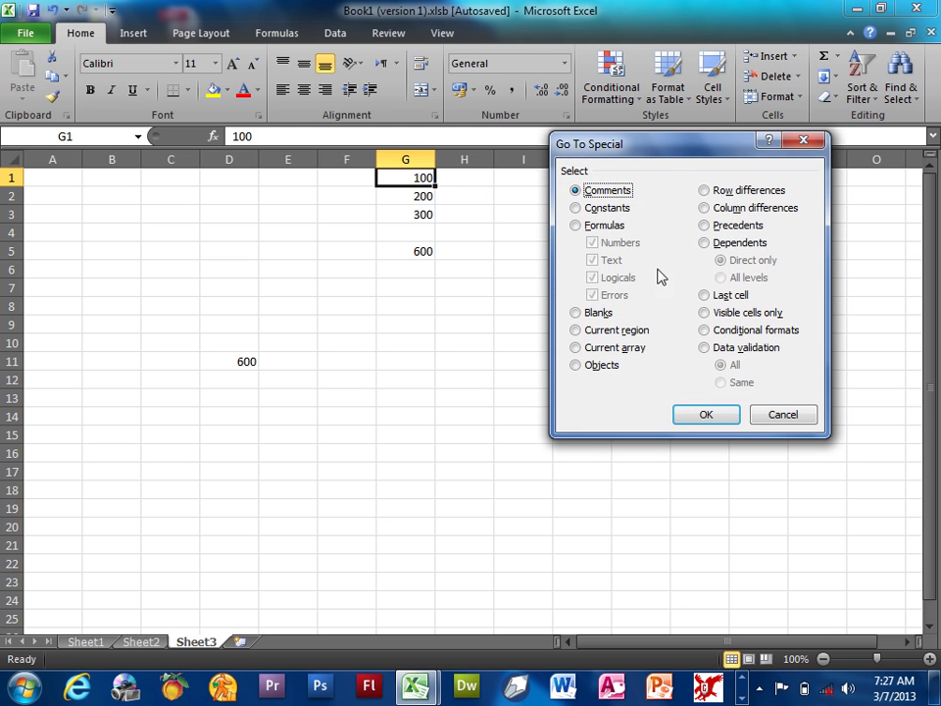
click(722, 242)
click(726, 277)
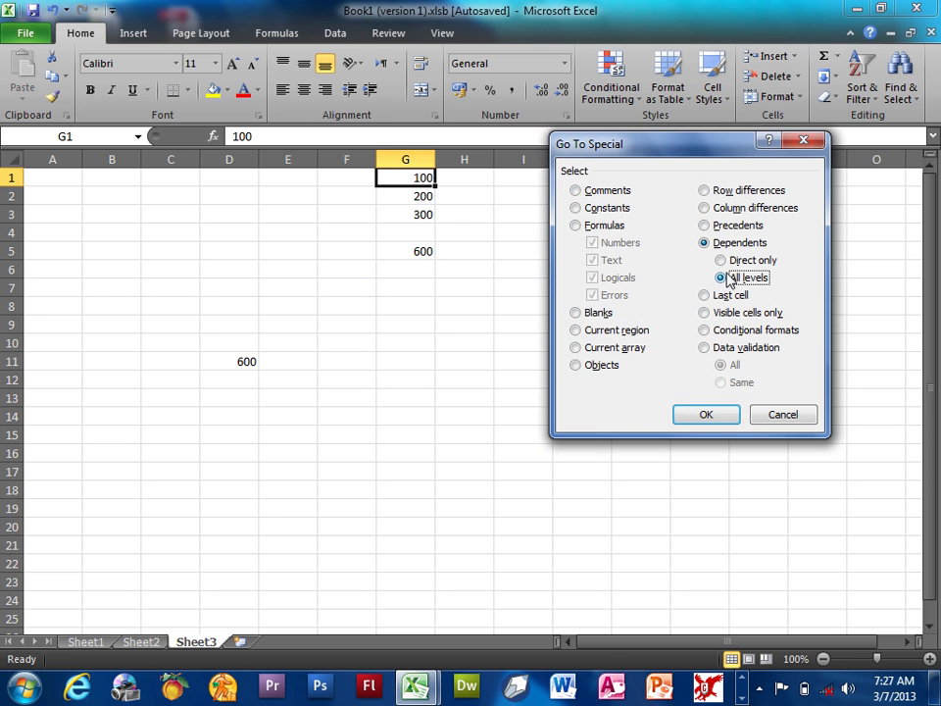
click(706, 414)
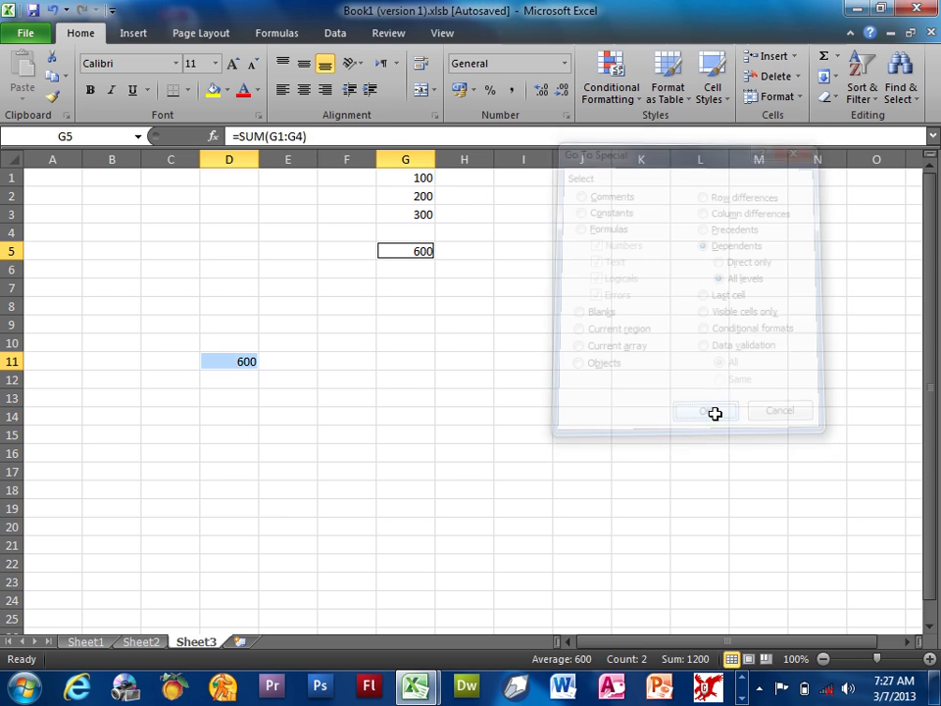
click(194, 360)
- From D11, use Go To Special Precedents (direct only) to select G5
click(216, 362)
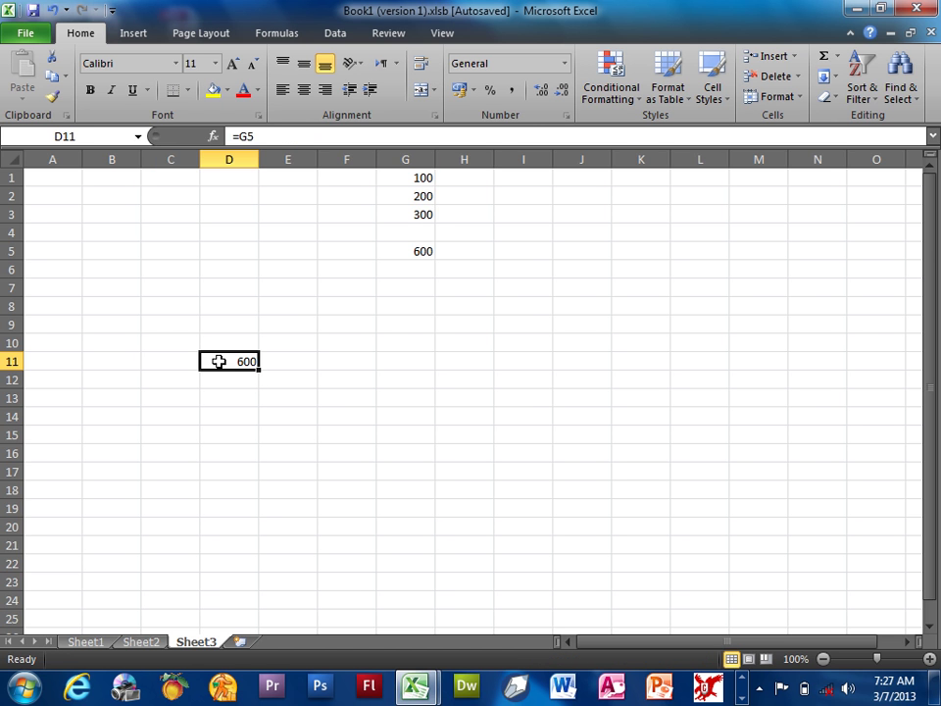
key(F5)
key(alt+s)
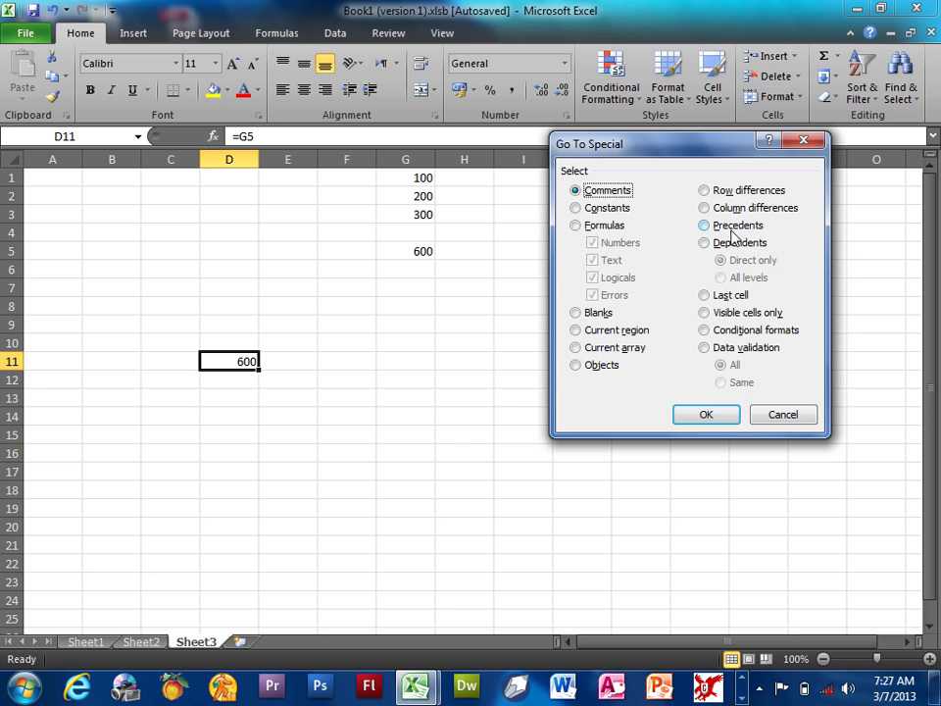
click(730, 245)
key(alt+p)
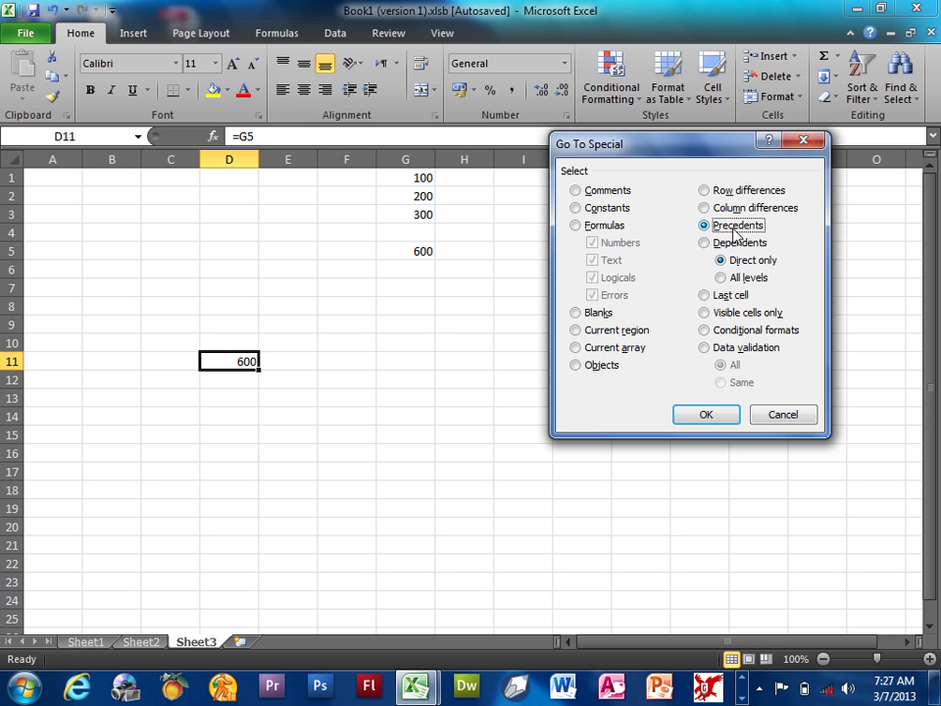
click(699, 415)
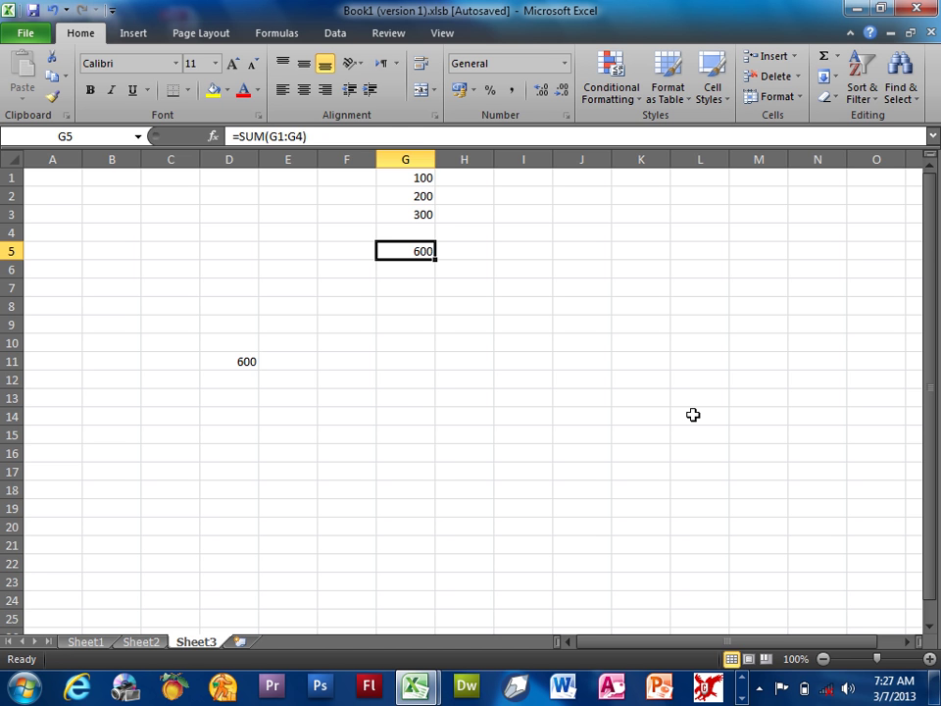
- Rerun Precedents from D11 with All levels, selecting G1:G5
click(255, 361)
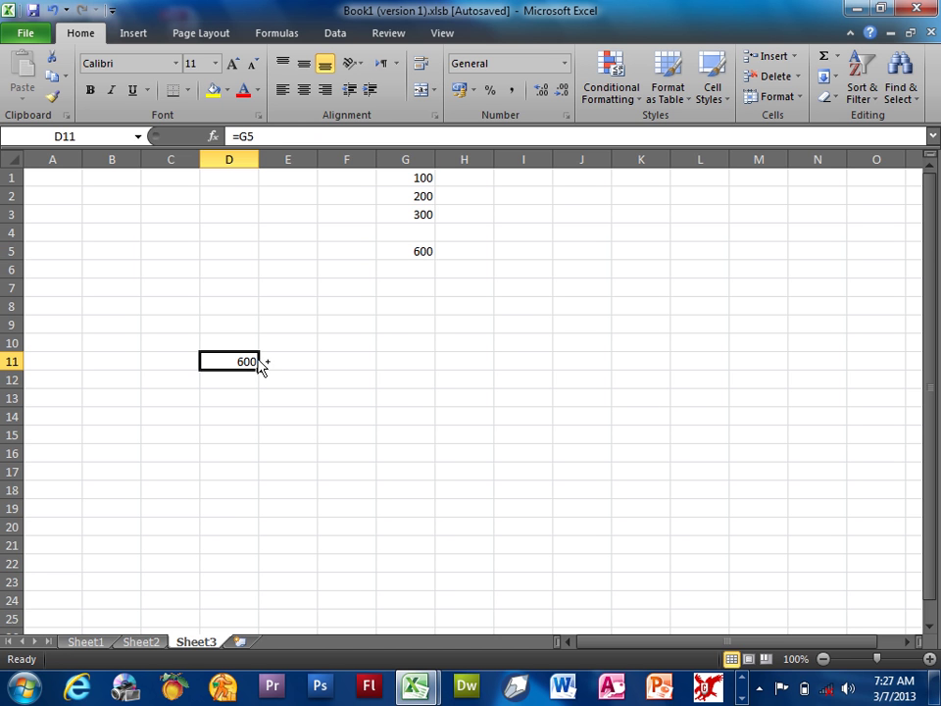
key(ctrl+g)
key(alt+s)
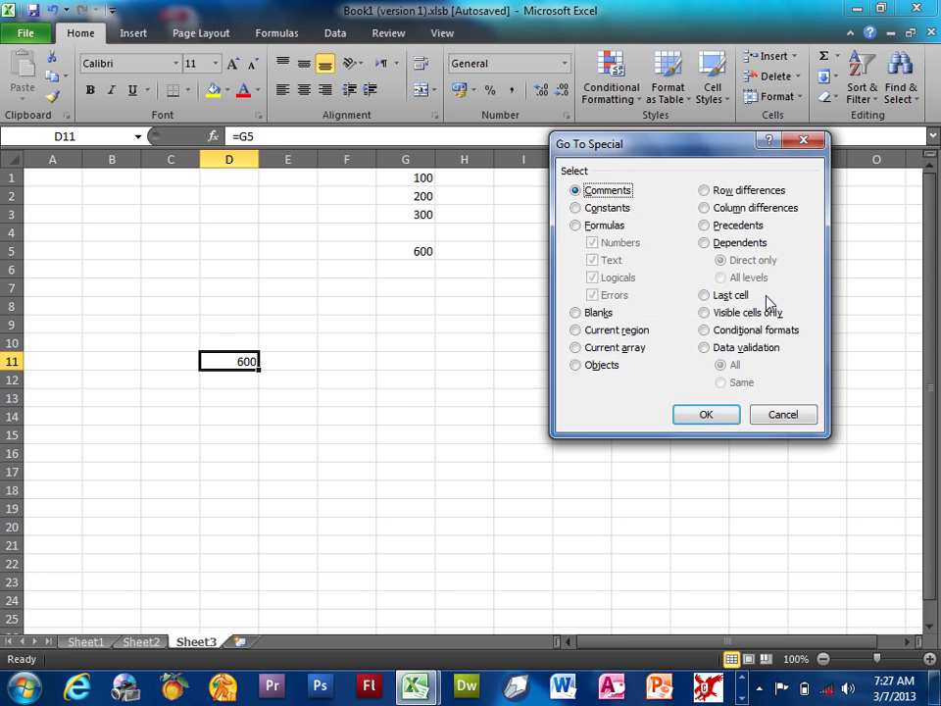
click(735, 225)
click(734, 280)
click(706, 414)
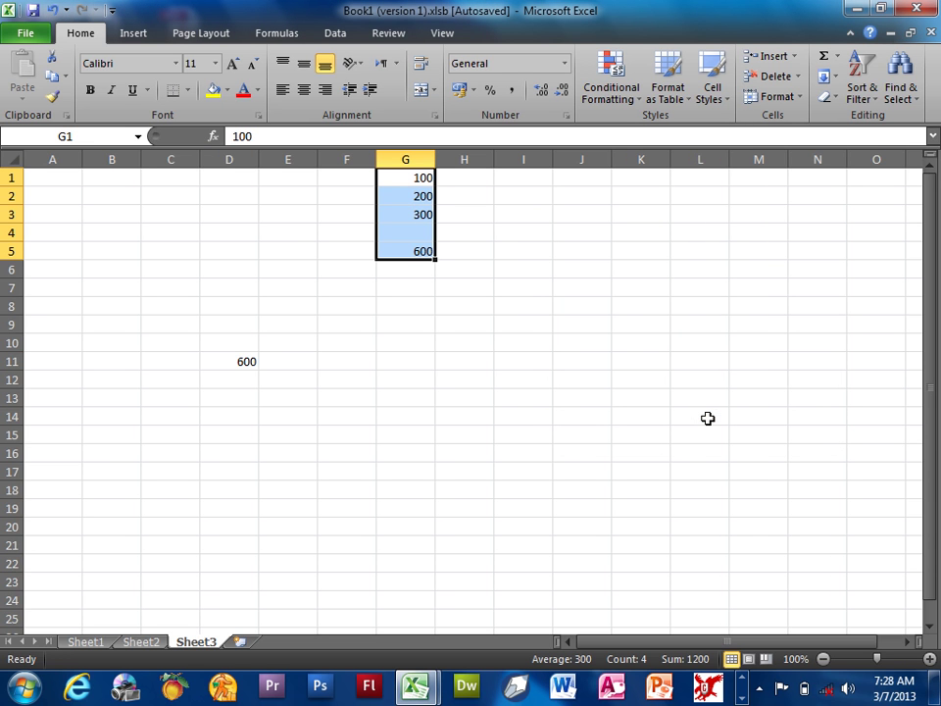
- Use Go To Special Last cell to jump to L13
click(697, 380)
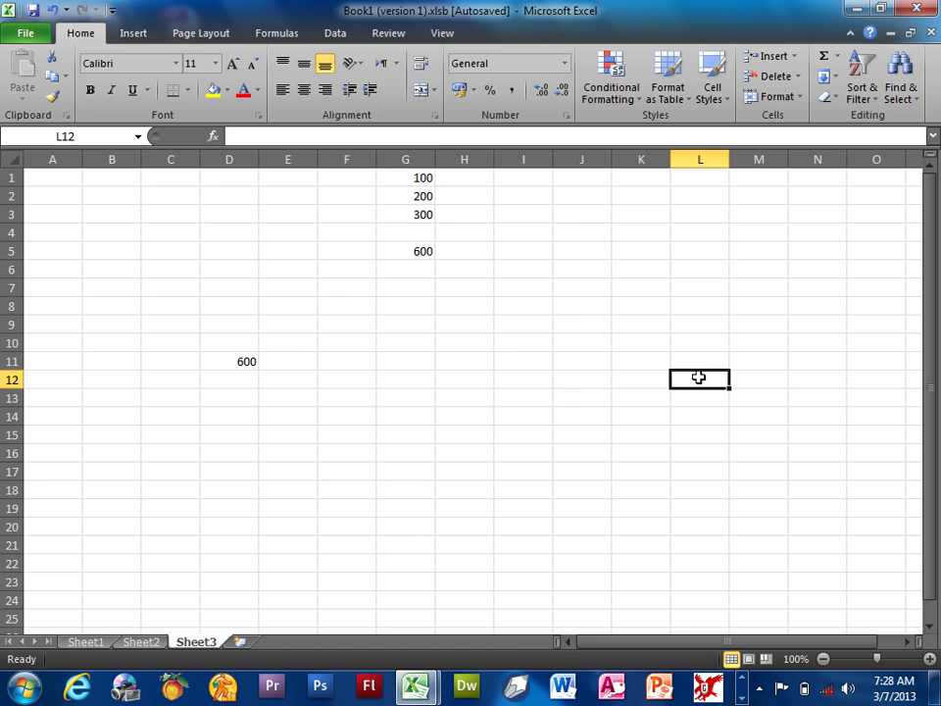
key(ctrl+g)
key(alt+s)
click(737, 294)
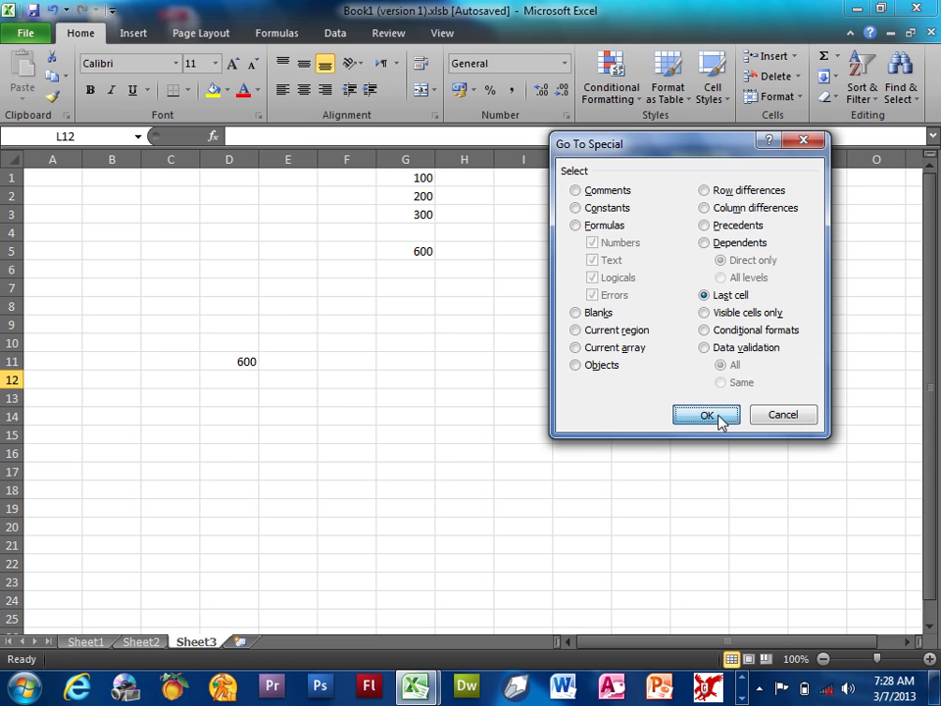
click(718, 417)
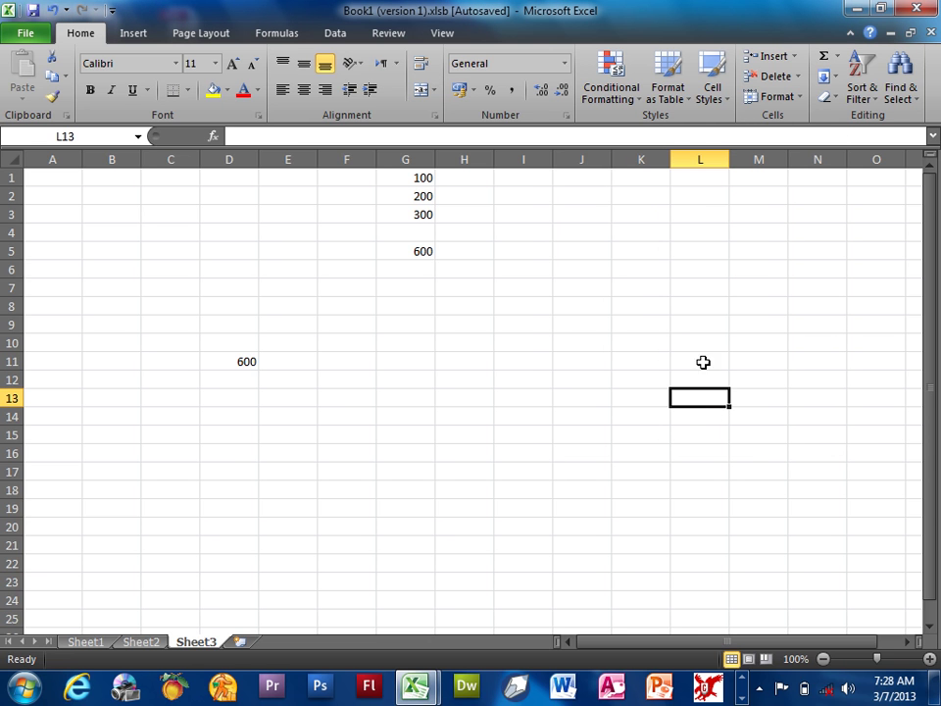
- From K7, reopen Go To Special and cancel without selecting anything
click(619, 283)
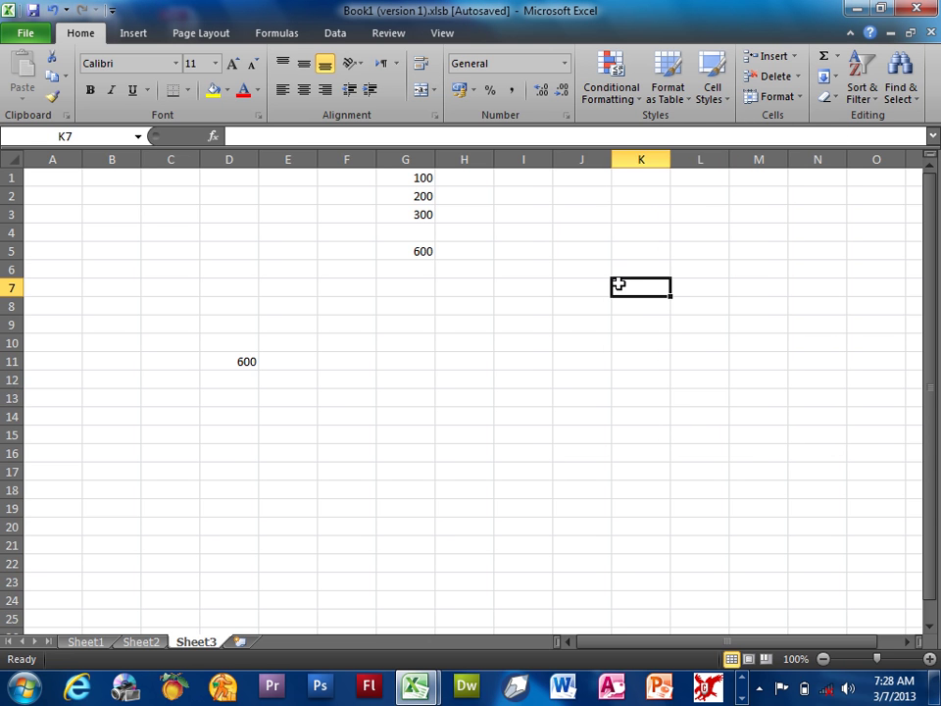
key(ctrl+g)
key(alt+s)
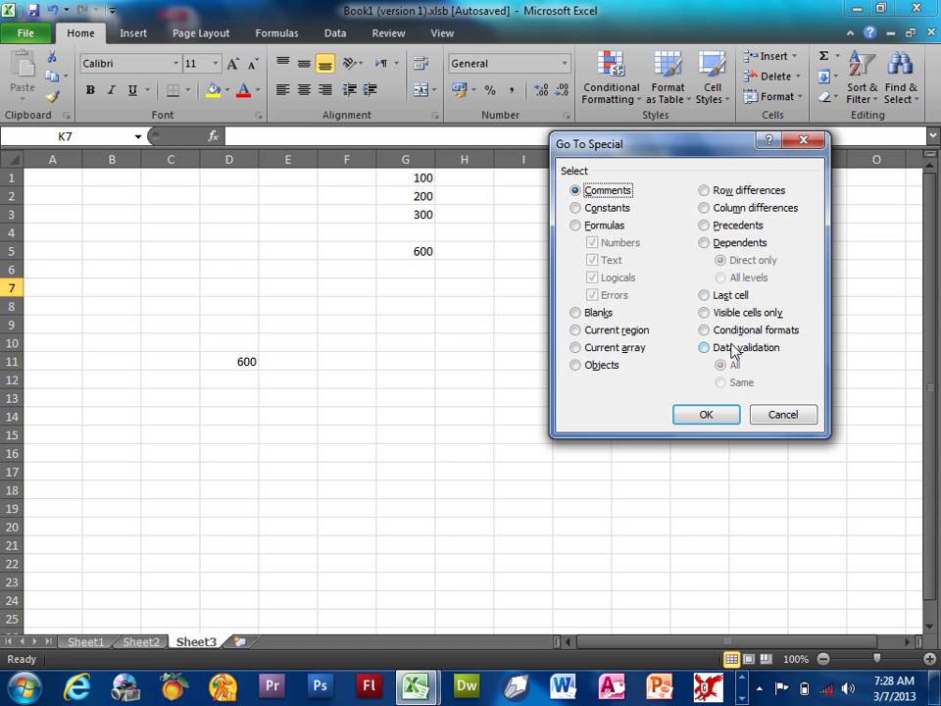
click(782, 414)
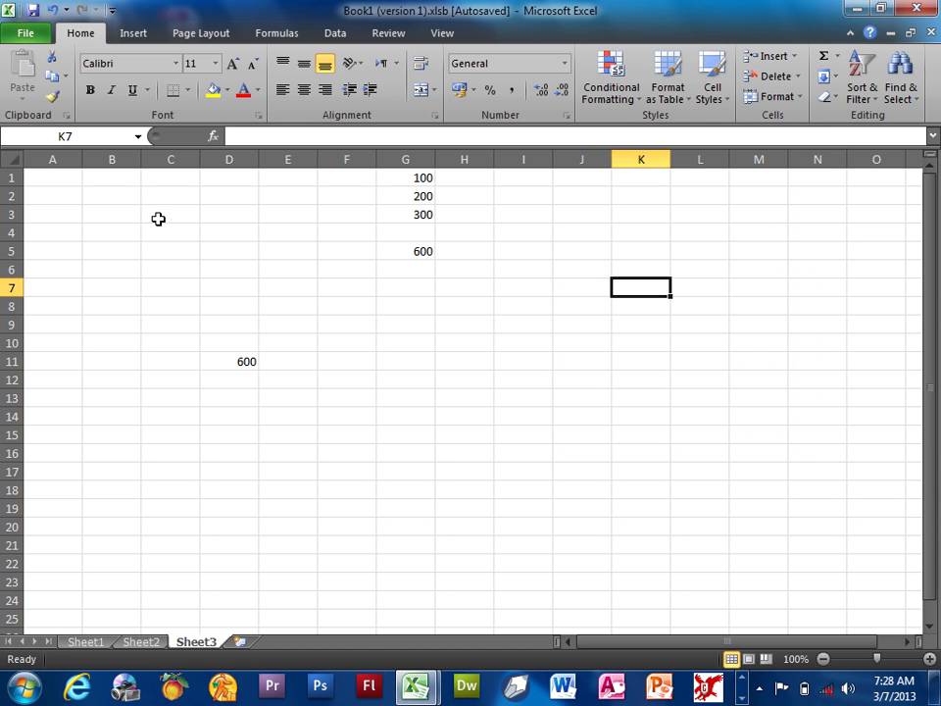
- Hide row 11, then select A1:N25 and keep only its visible cells via Go To Special
right_click(10, 360)
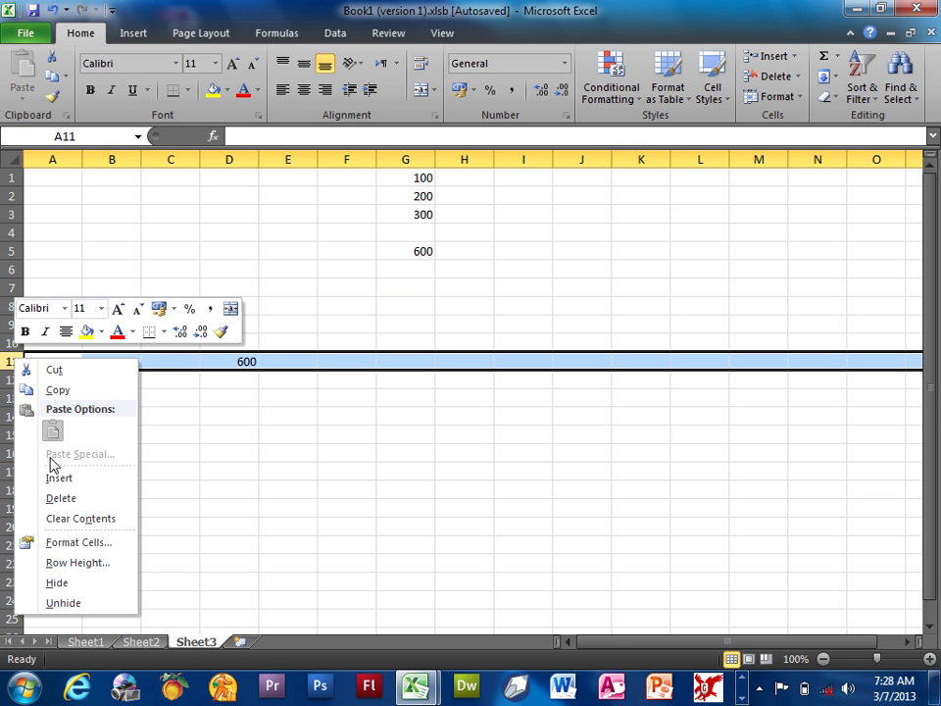
click(56, 582)
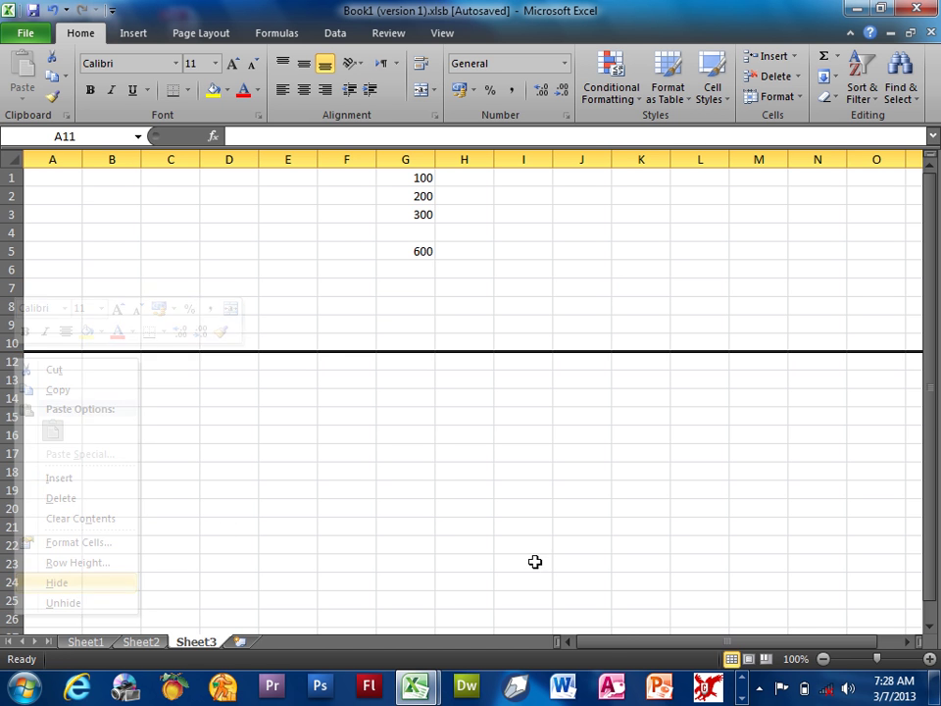
drag(817, 598, 18, 117)
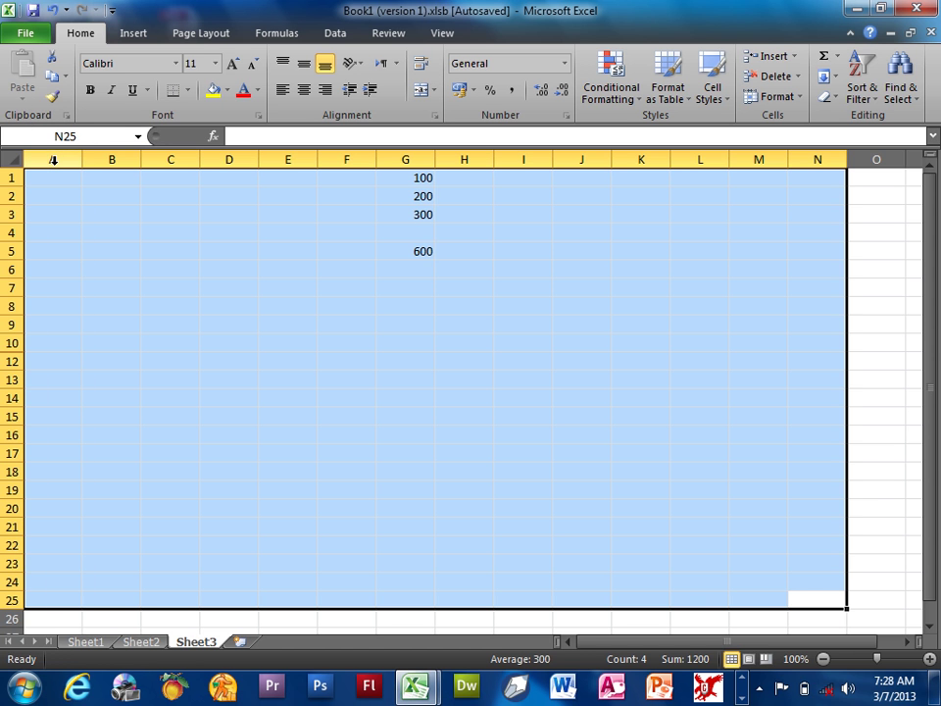
key(ctrl+g)
key(alt+s)
click(751, 316)
click(705, 412)
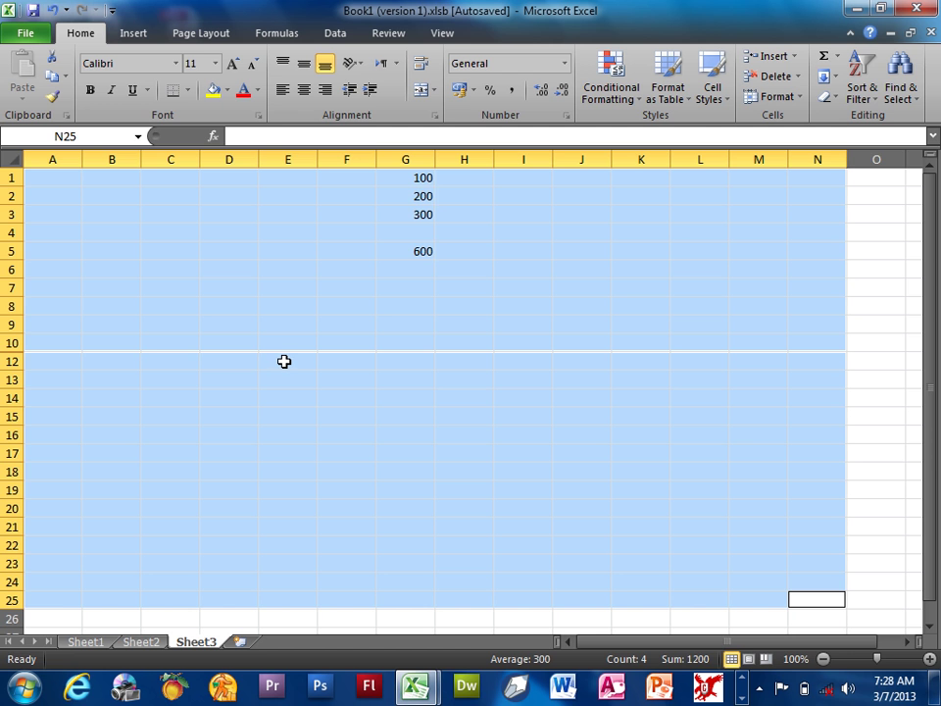
click(384, 310)
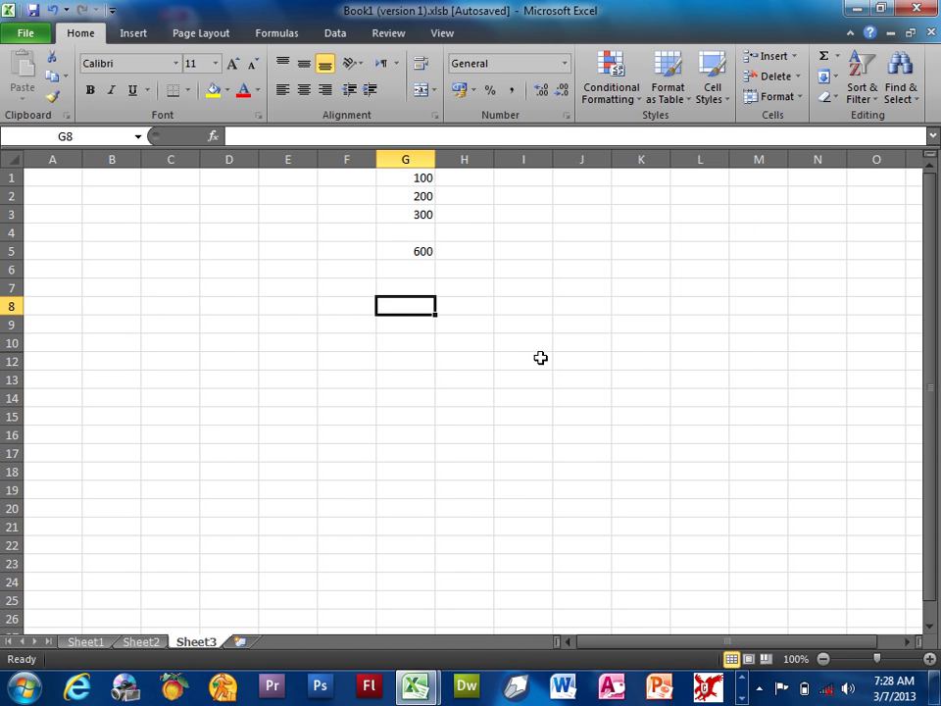
- Check the Data validation option in Go To Special, then cancel
key(F5)
click(596, 386)
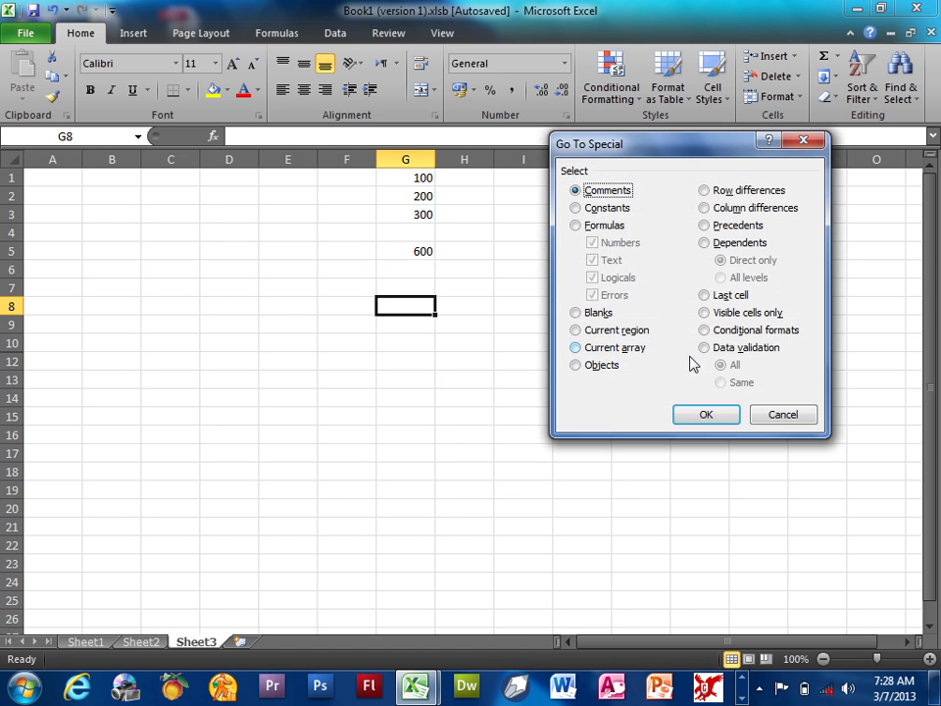
click(766, 333)
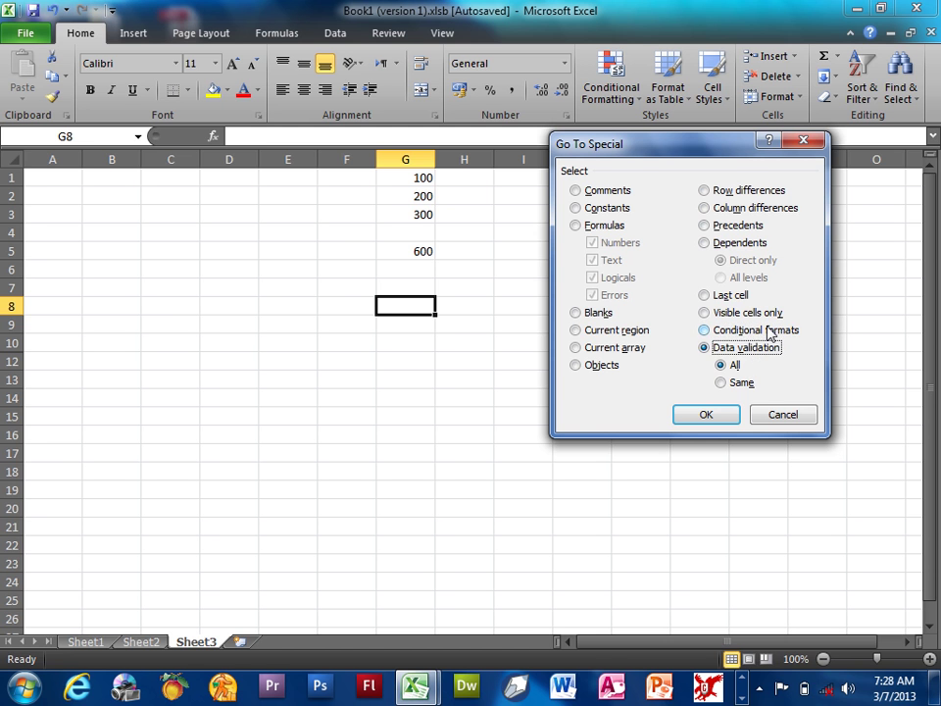
click(782, 413)
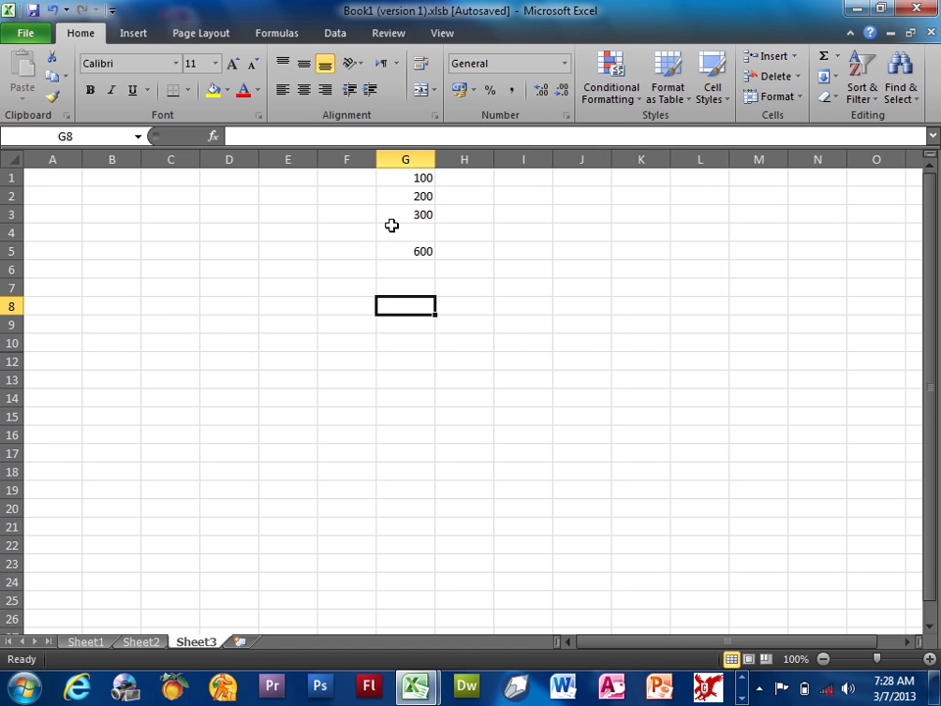
- Clear the whole sheet and enter 100, 200, 300 and 400 down G1:G4
key(ctrl+a)
key(Delete)
key(Up)
key(Up)
key(Up)
key(Up)
key(Up)
key(Up)
text(1)
key(Return)
text(200)
key(Return)
text(300 400)
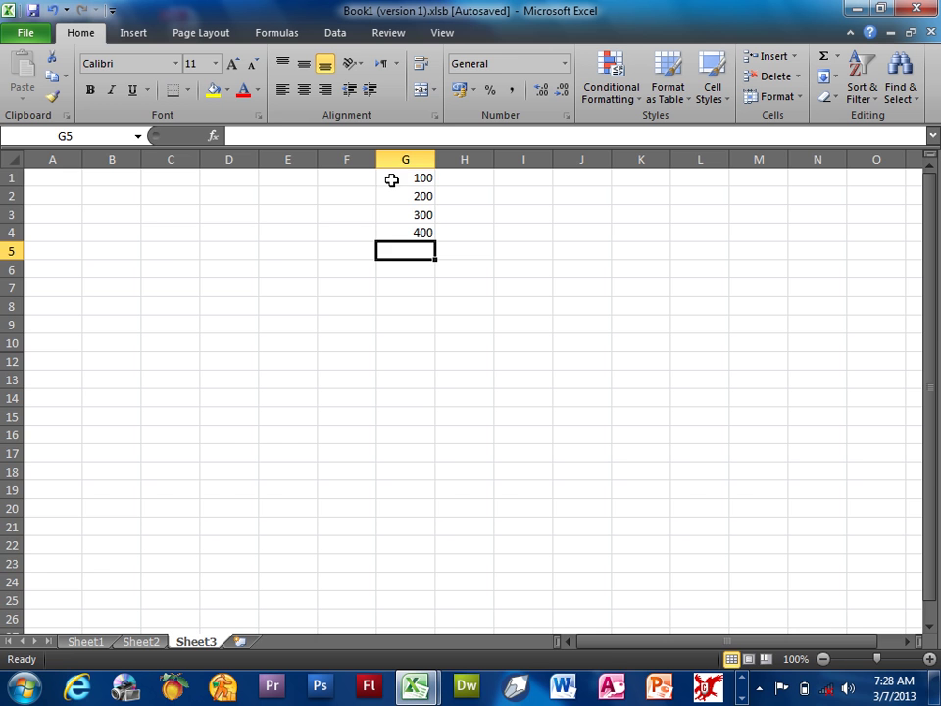
- Clear G1:G4 and enter the heading Marks in G1
drag(391, 180, 396, 230)
key(Delete)
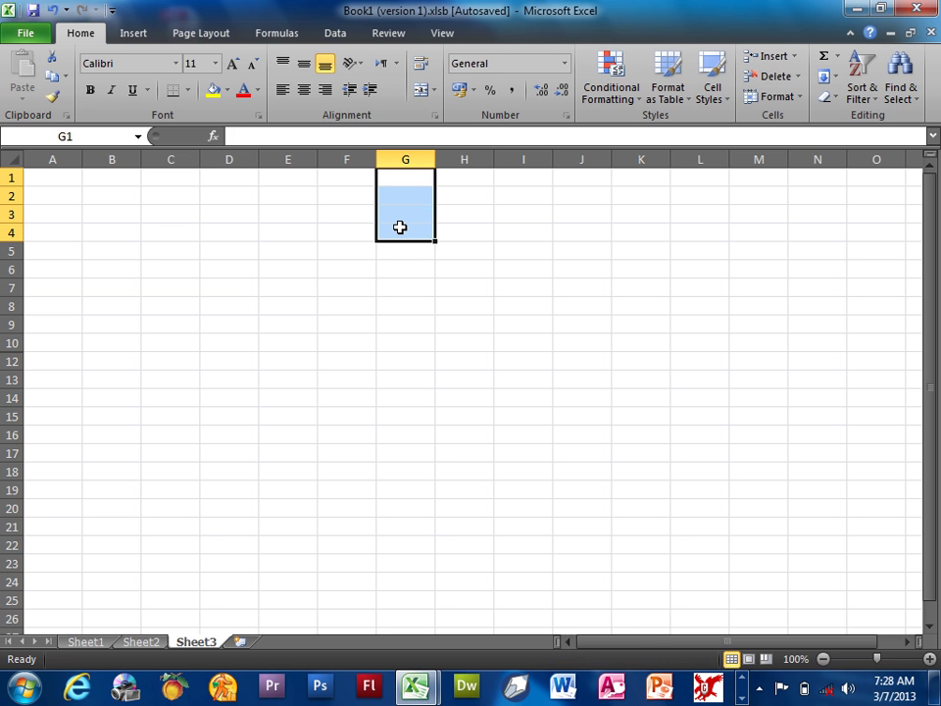
text(Marks)
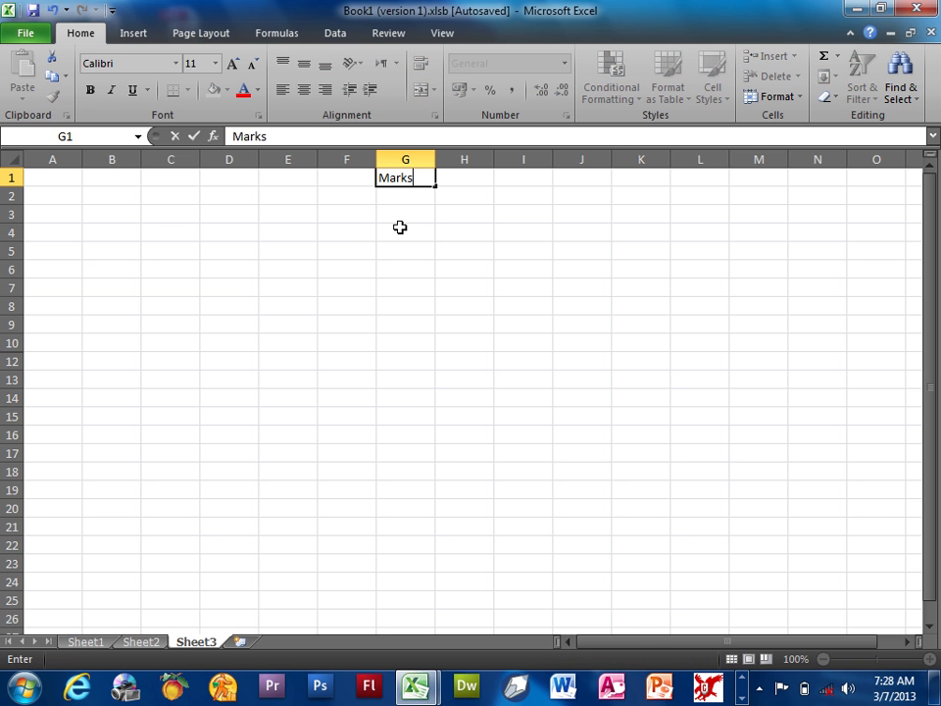
key(Return)
- Enter scores 100, 90, 80 and 50 in G2:G5, then bring up Conditional Formatting for them
text(100)
key(Return)
text(9)
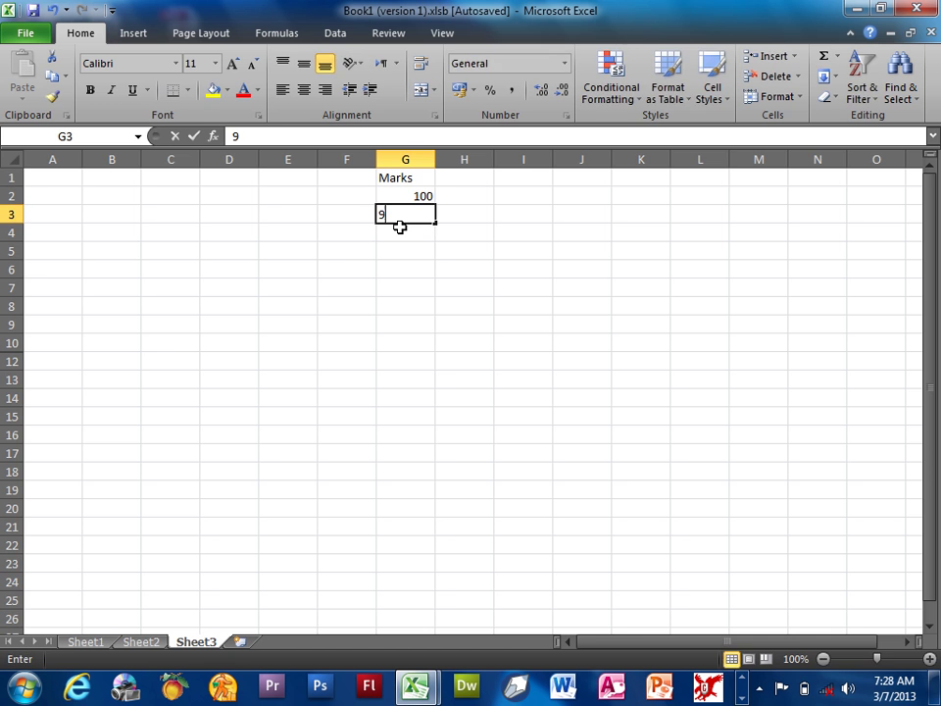
text(0)
key(Return)
text(80)
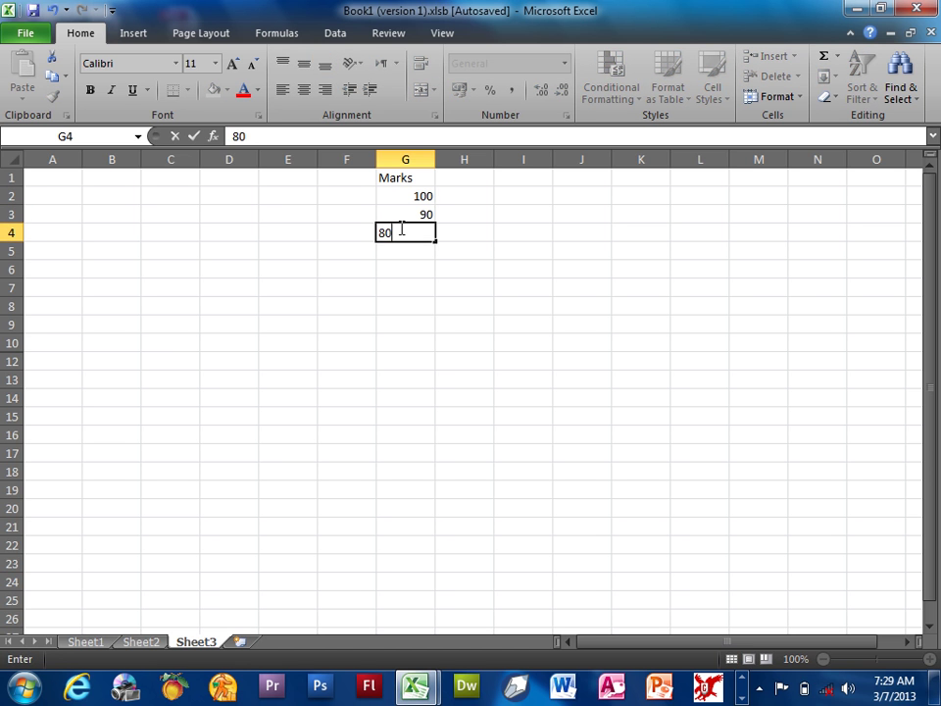
key(Return)
text(50)
key(Return)
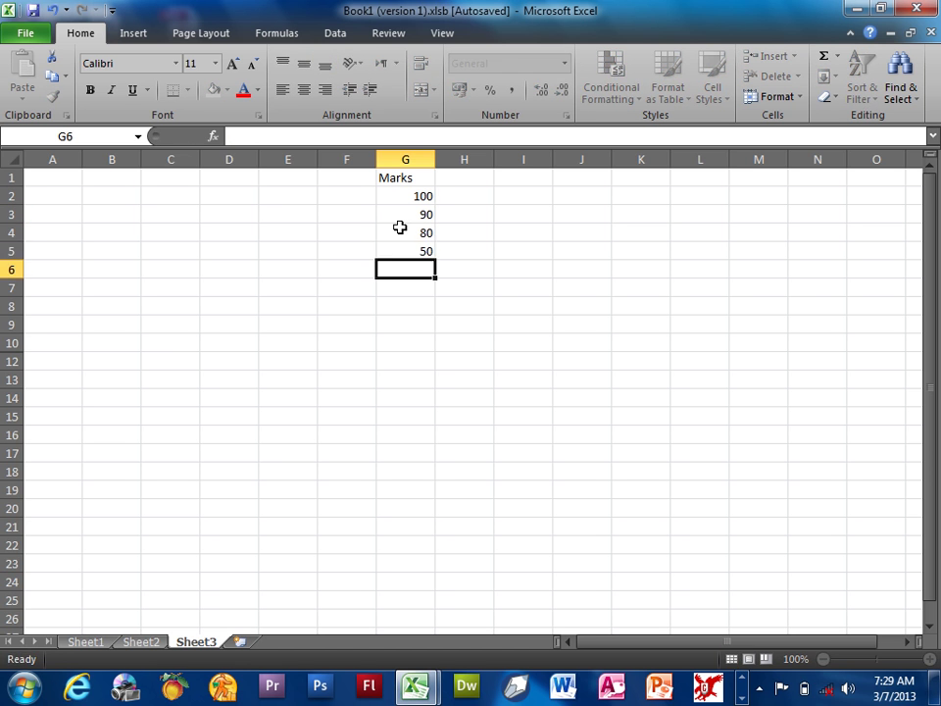
drag(395, 195, 396, 248)
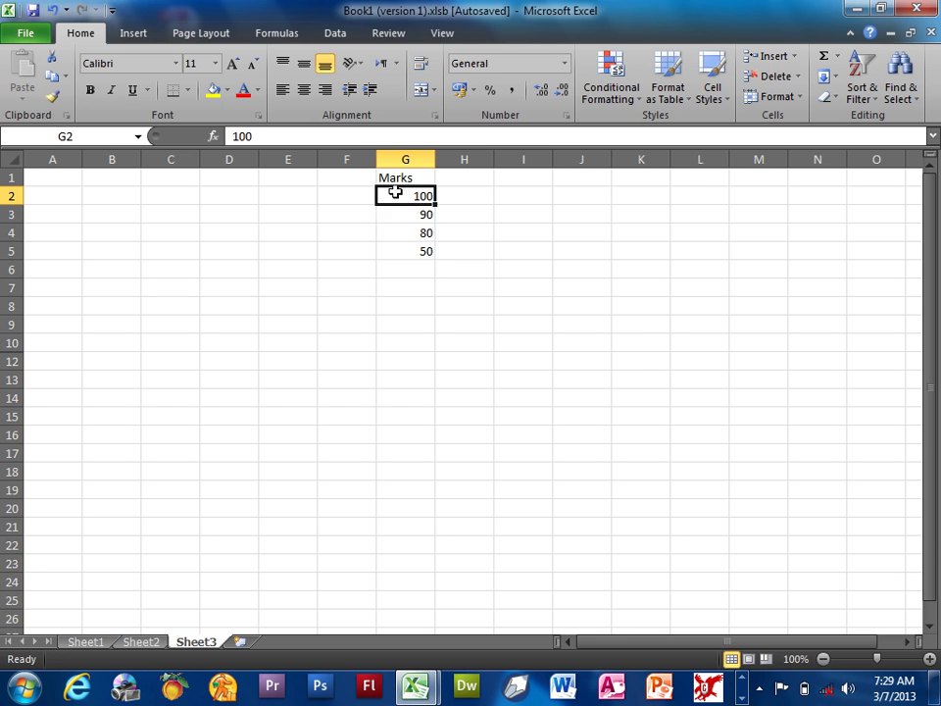
click(608, 95)
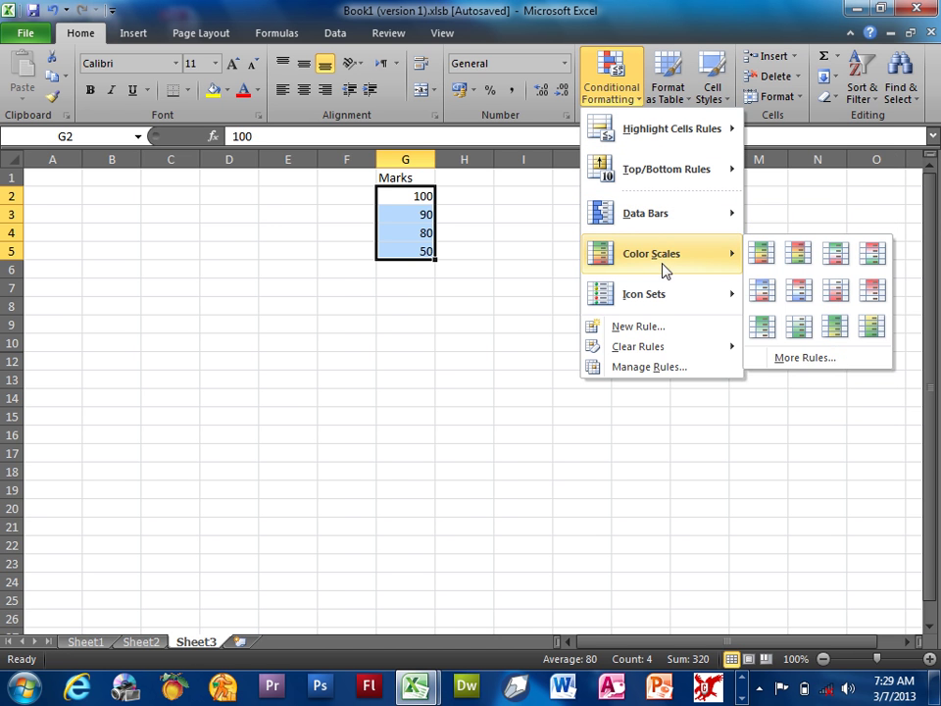
mouse_move(644, 293)
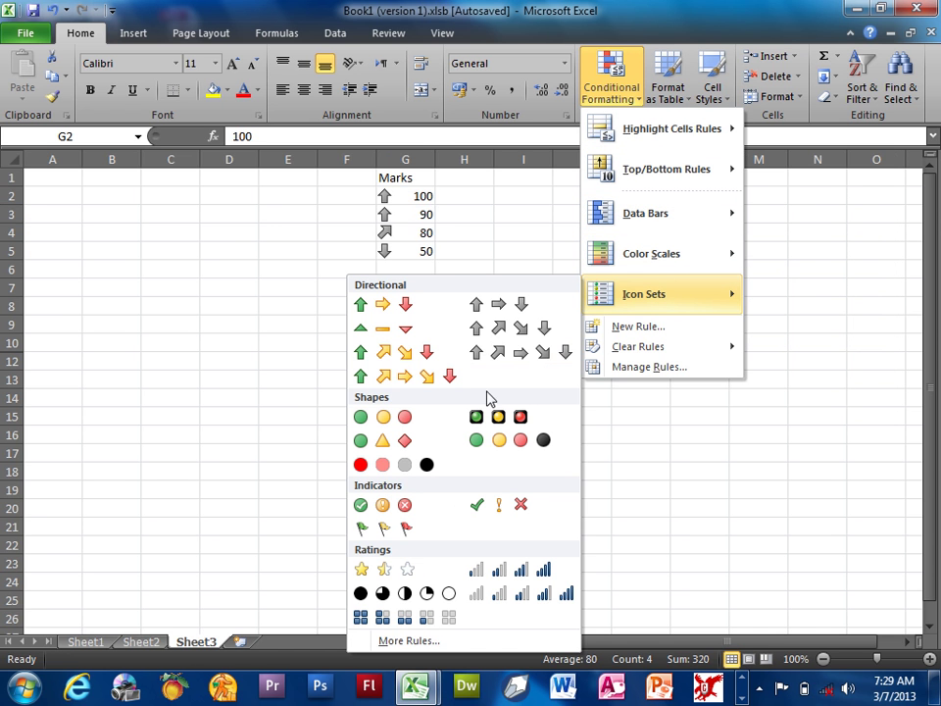
- Apply the three coloured circles icon set to the scores G2:G5
click(402, 410)
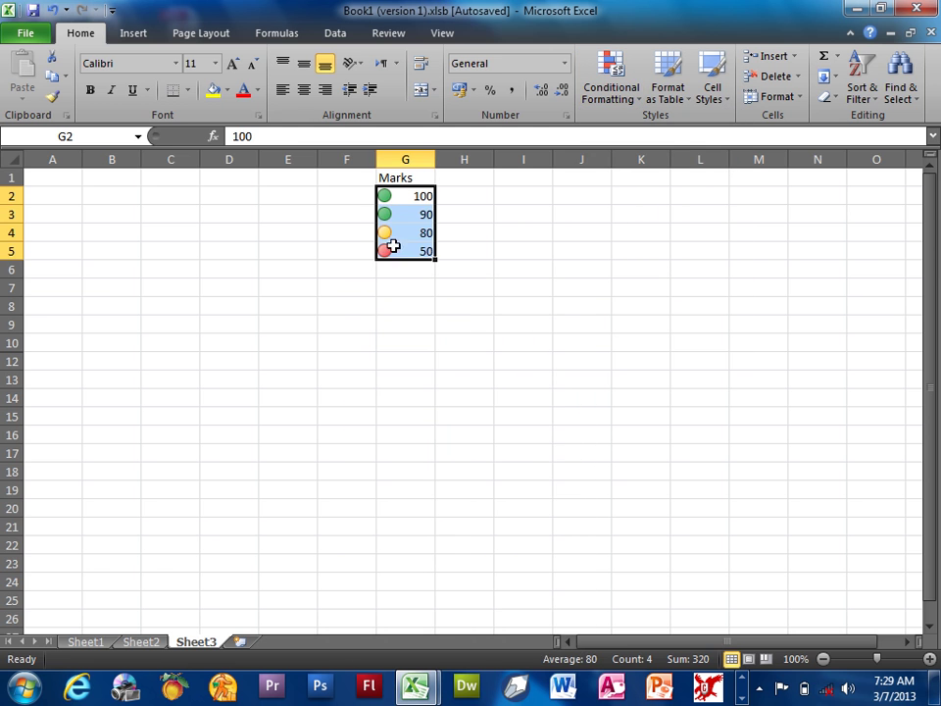
drag(418, 196, 413, 213)
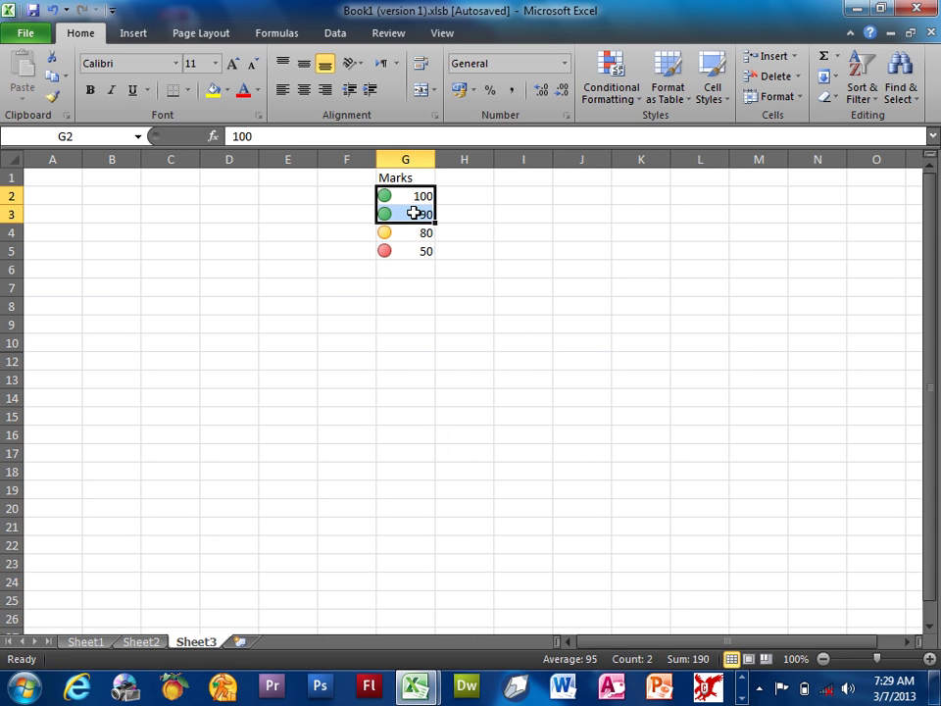
click(406, 233)
click(409, 254)
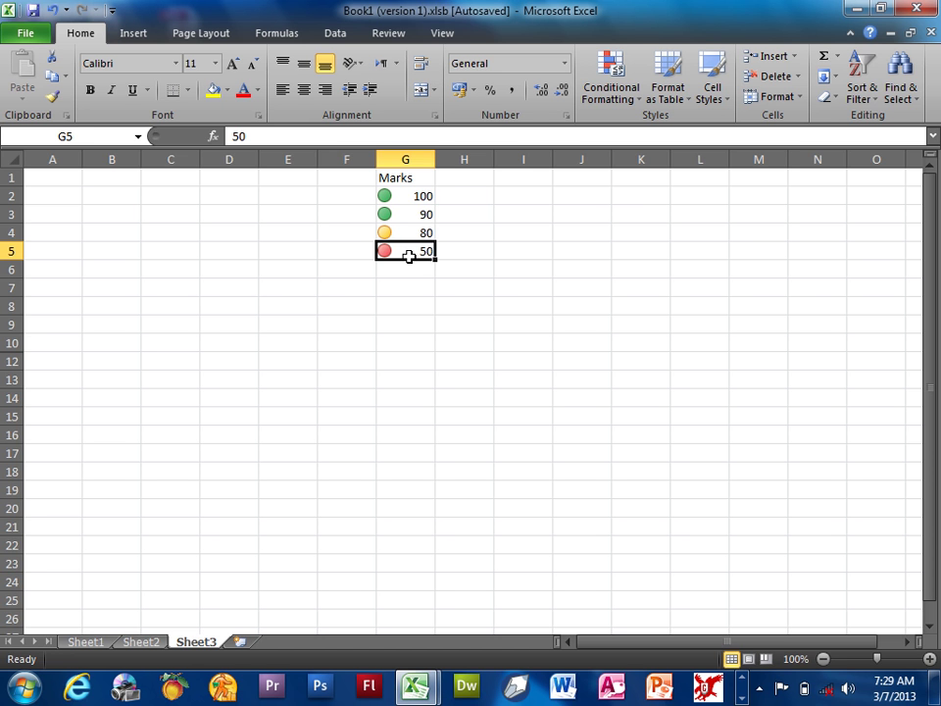
- Select all conditionally formatted cells with F5 > Special > Conditional formats
click(735, 415)
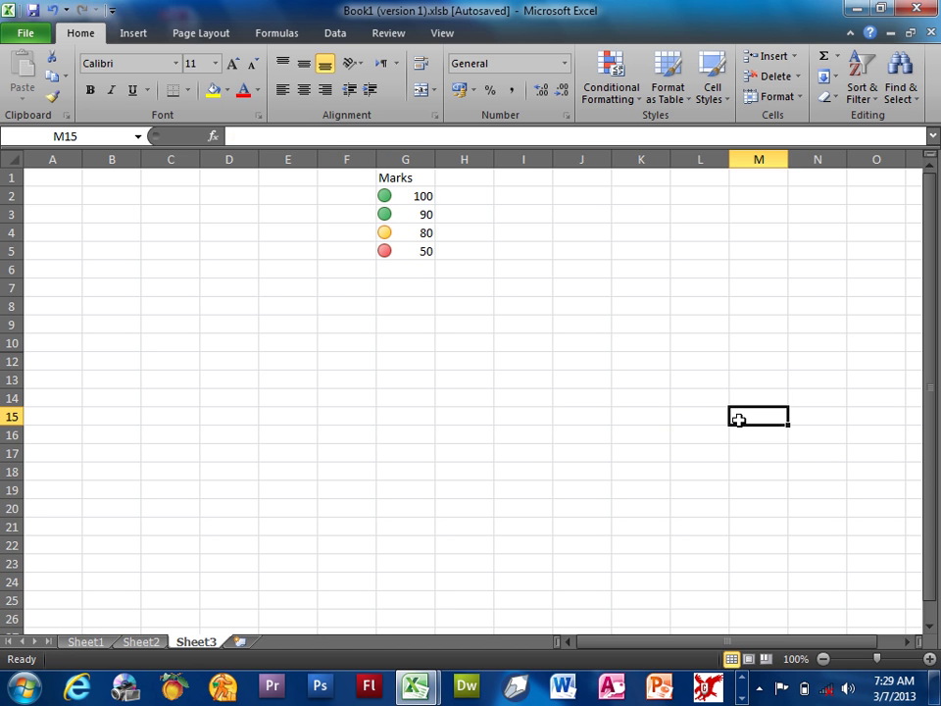
key(F5)
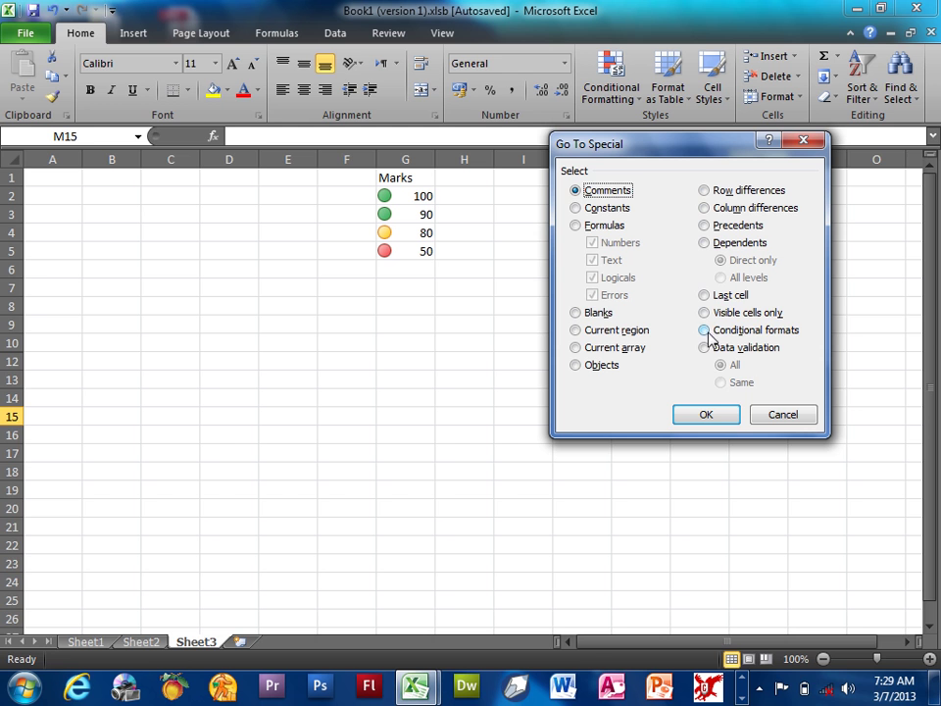
click(704, 331)
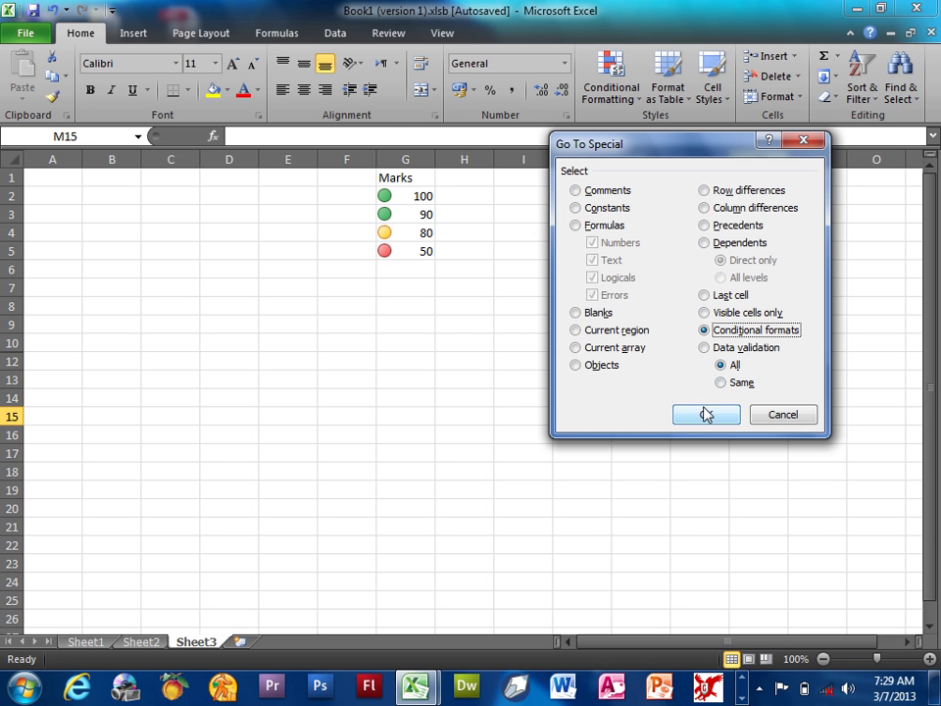
click(705, 411)
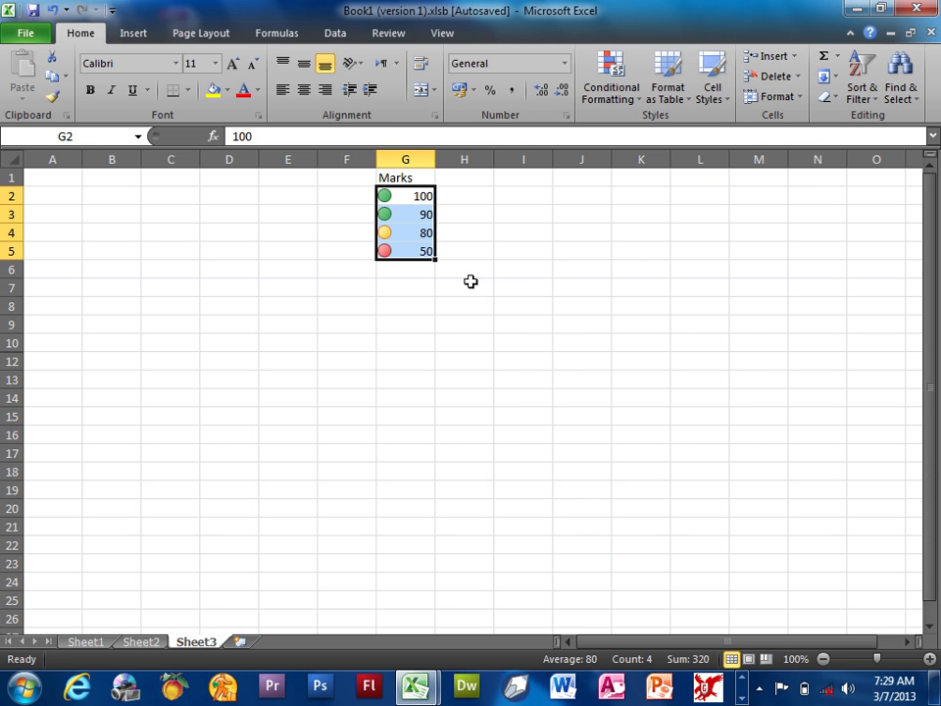
- Enter 1000, 2000, 3000 and 4000 in column B starting at B8
click(127, 308)
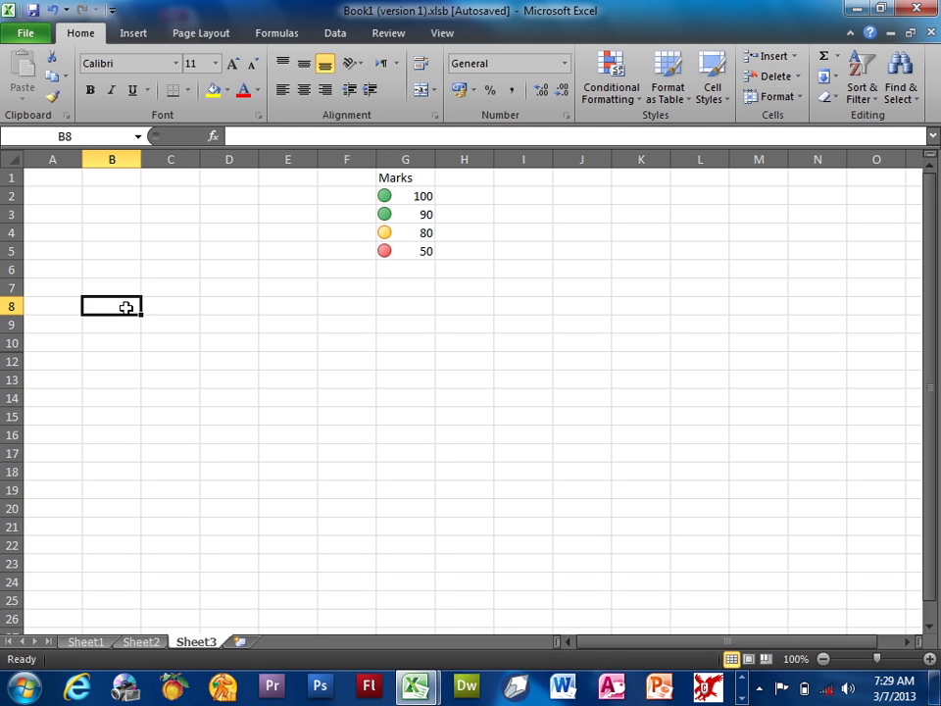
text(1000)
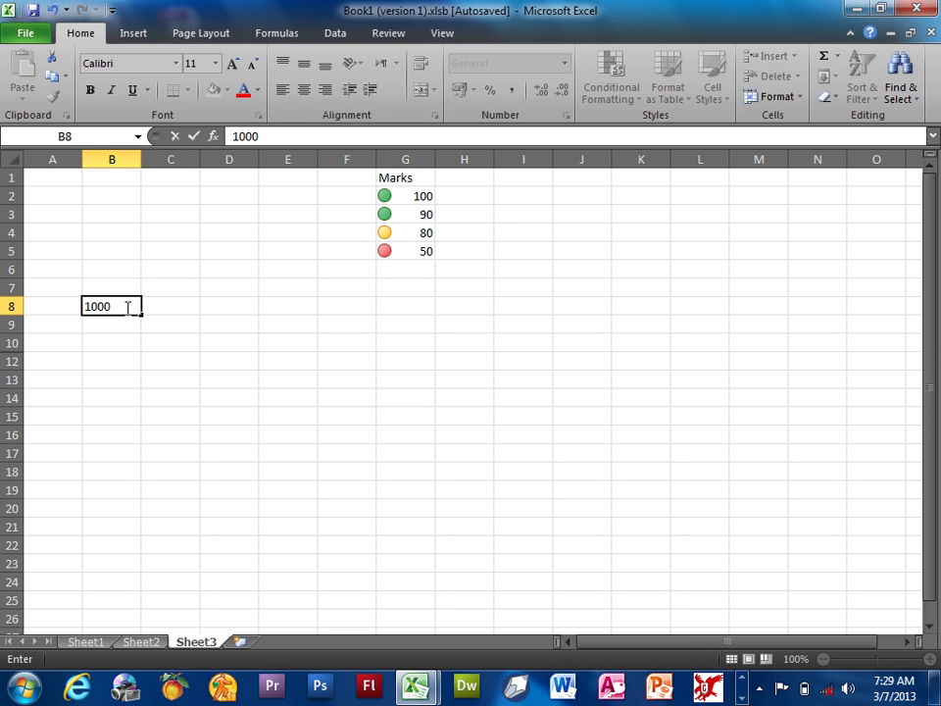
key(Return)
text(2000)
key(Return)
text(3000)
key(Return)
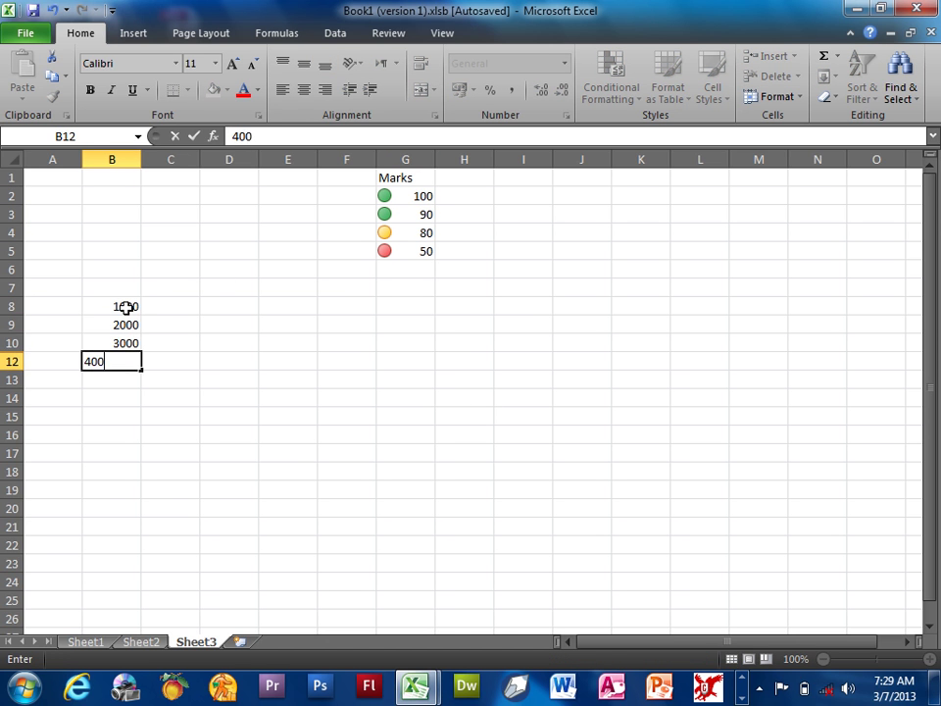
key(Return)
key(Up)
text(4000)
key(Return)
- Copy the Marks scores G2:G5 and paste only their formats onto B8:B12
drag(406, 196, 408, 247)
right_click(409, 245)
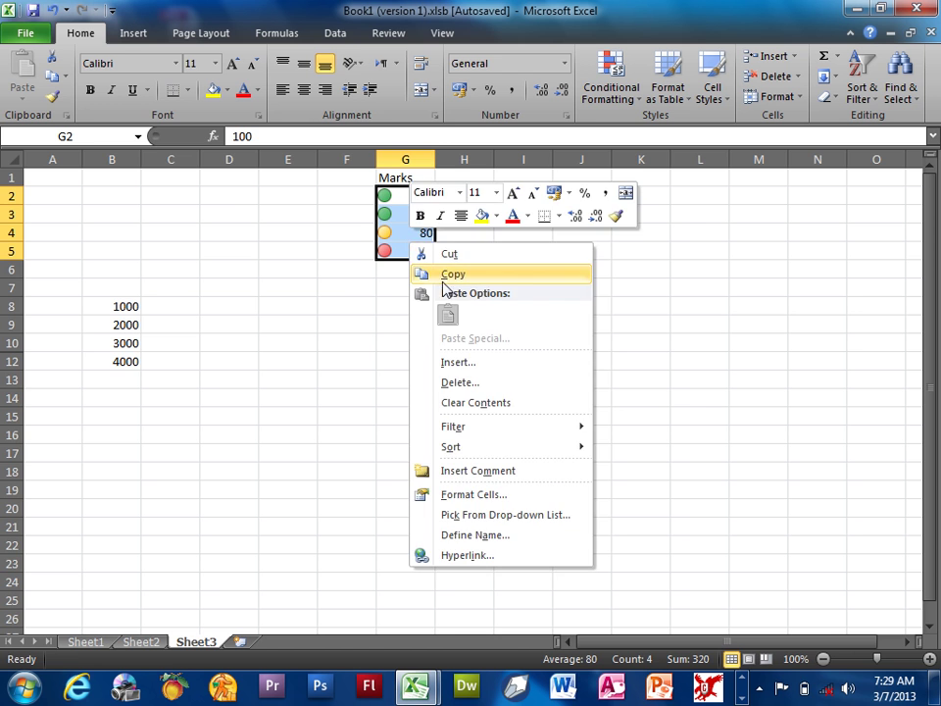
click(431, 272)
drag(117, 307, 119, 362)
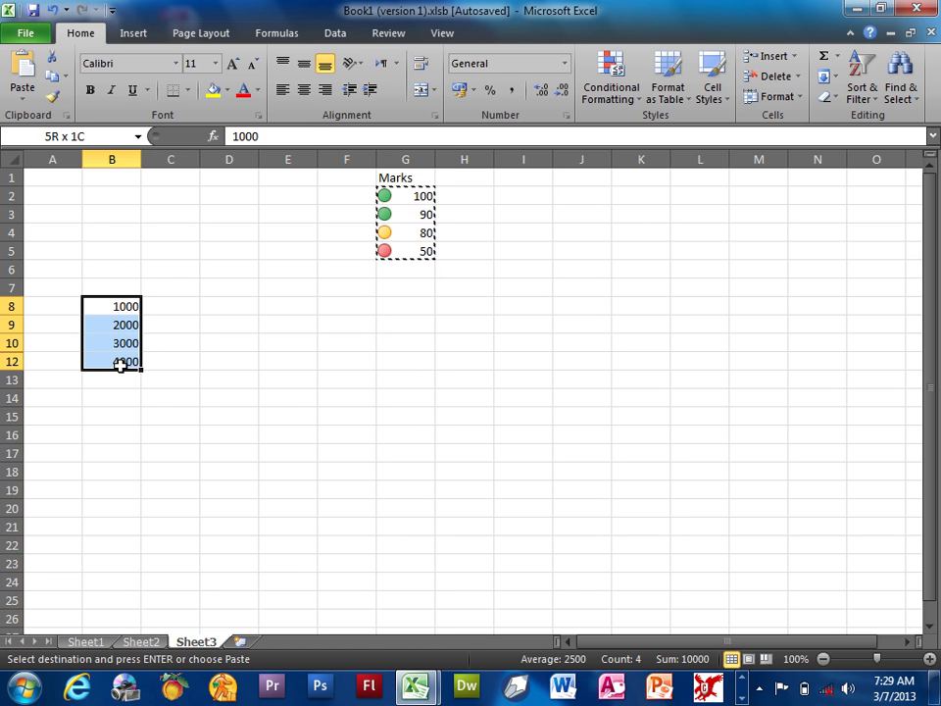
right_click(121, 363)
click(184, 127)
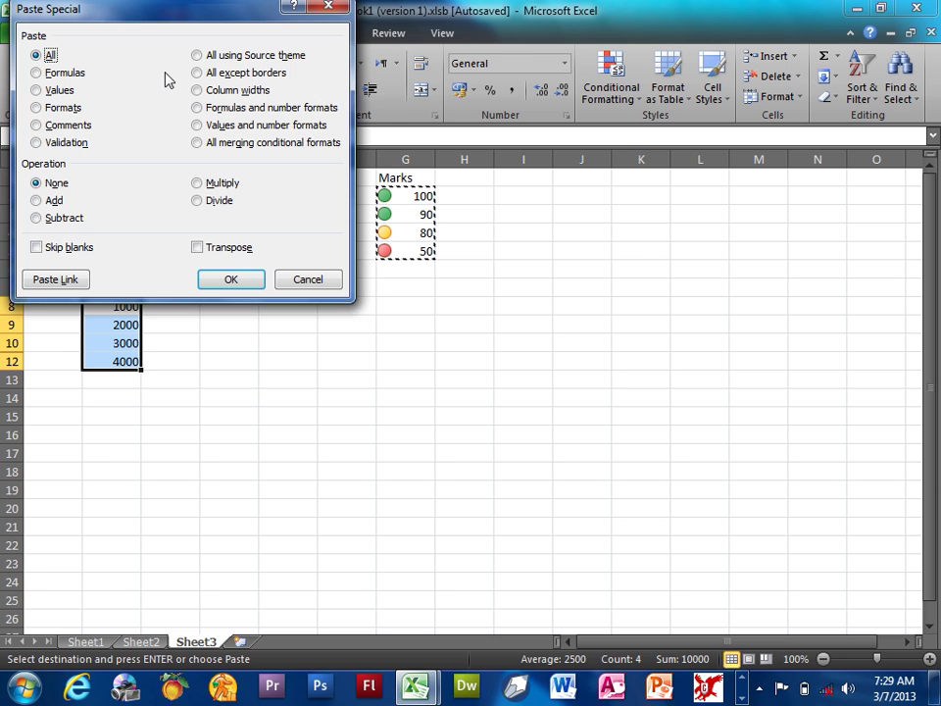
drag(186, 15, 490, 77)
click(341, 170)
click(535, 343)
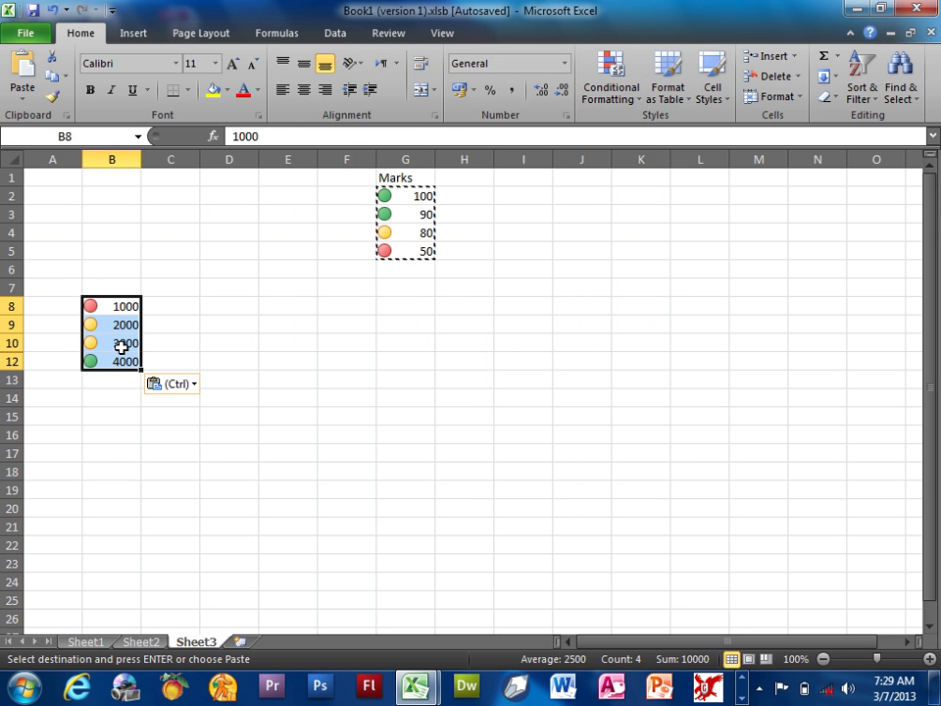
- Cancel the pending copy and select the score in G2
click(544, 324)
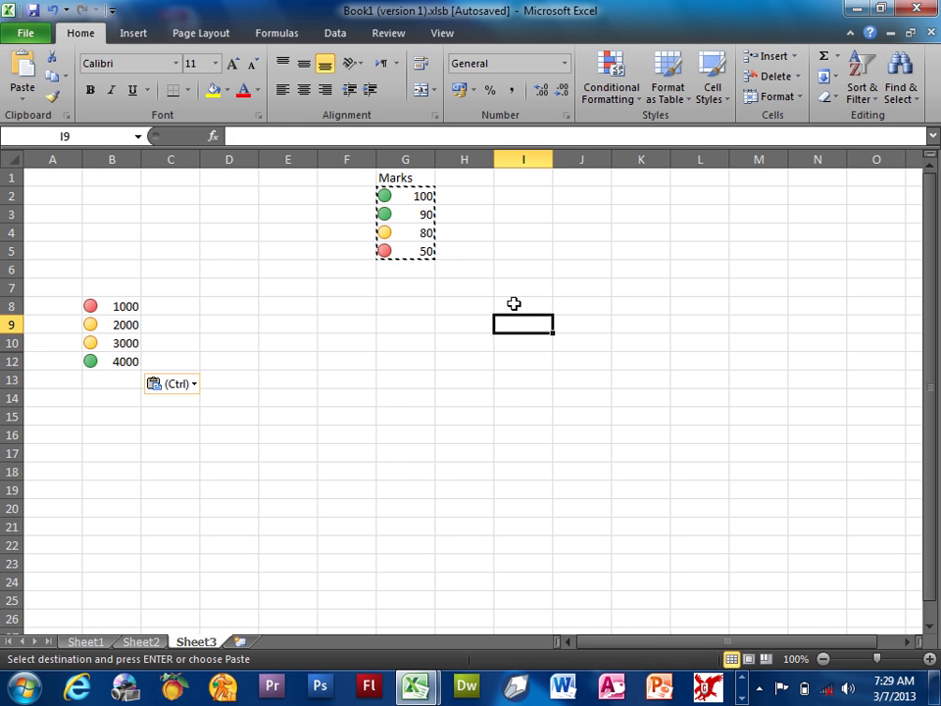
key(Escape)
click(393, 192)
key(F5)
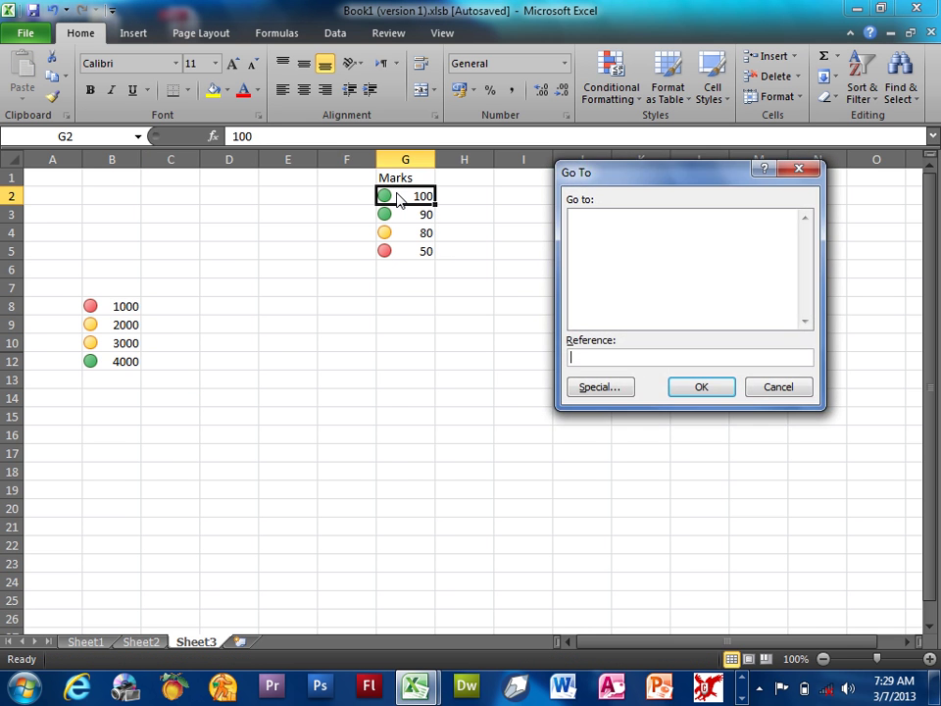
key(alt+s)
click(728, 333)
click(737, 382)
click(705, 413)
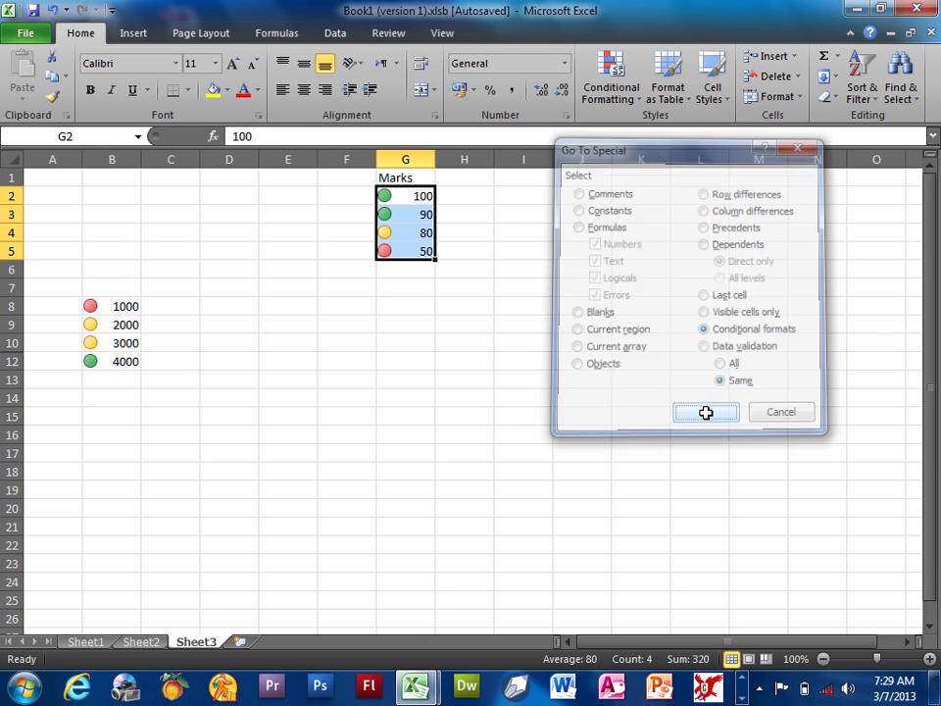
click(408, 194)
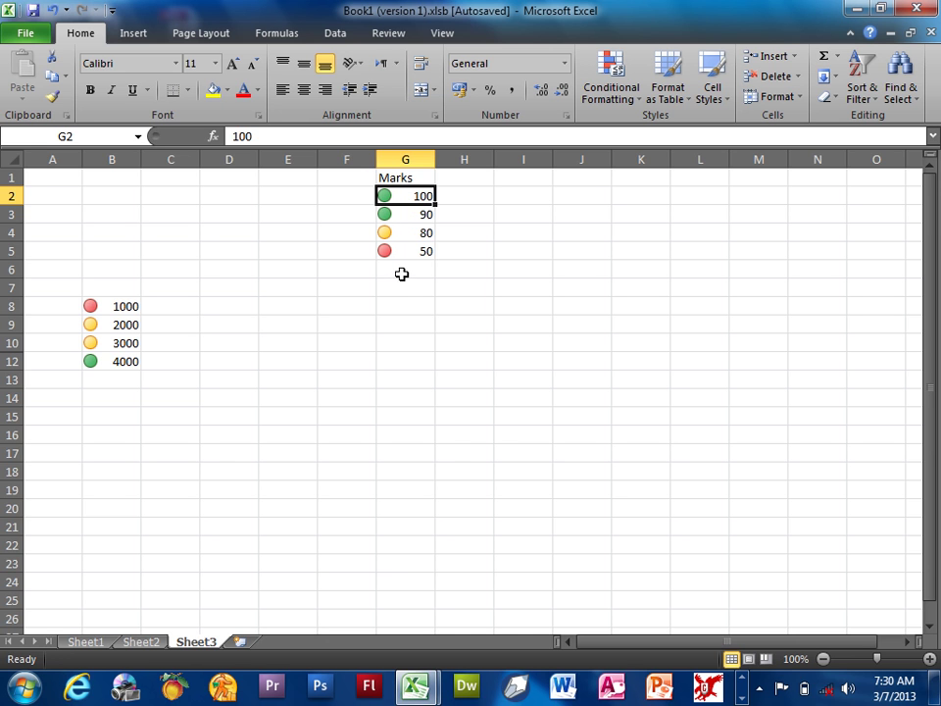
key(F5)
key(alt+s)
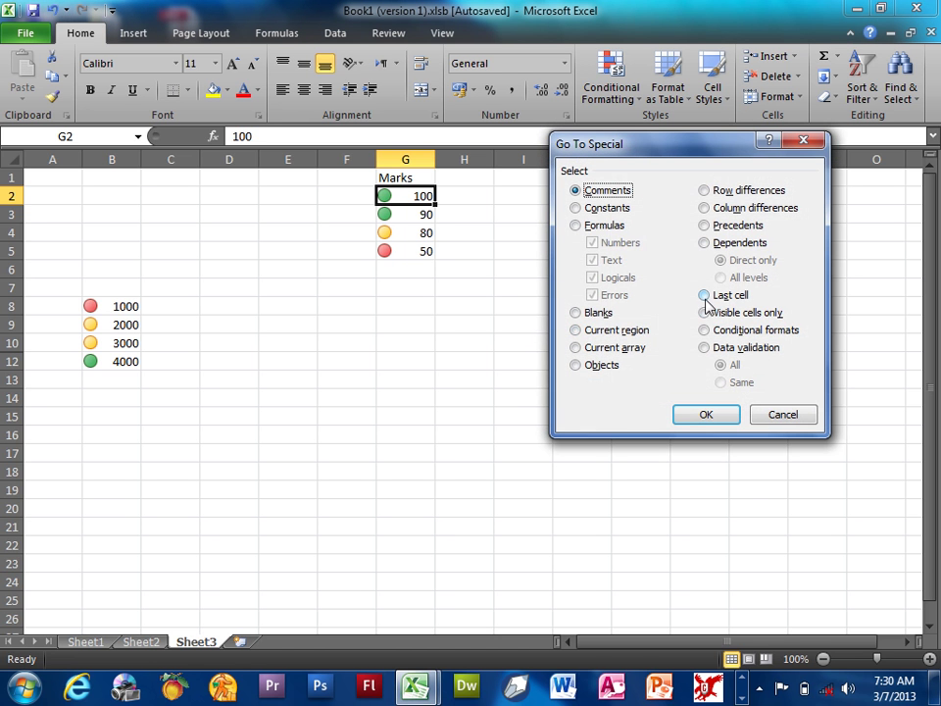
click(710, 329)
click(725, 383)
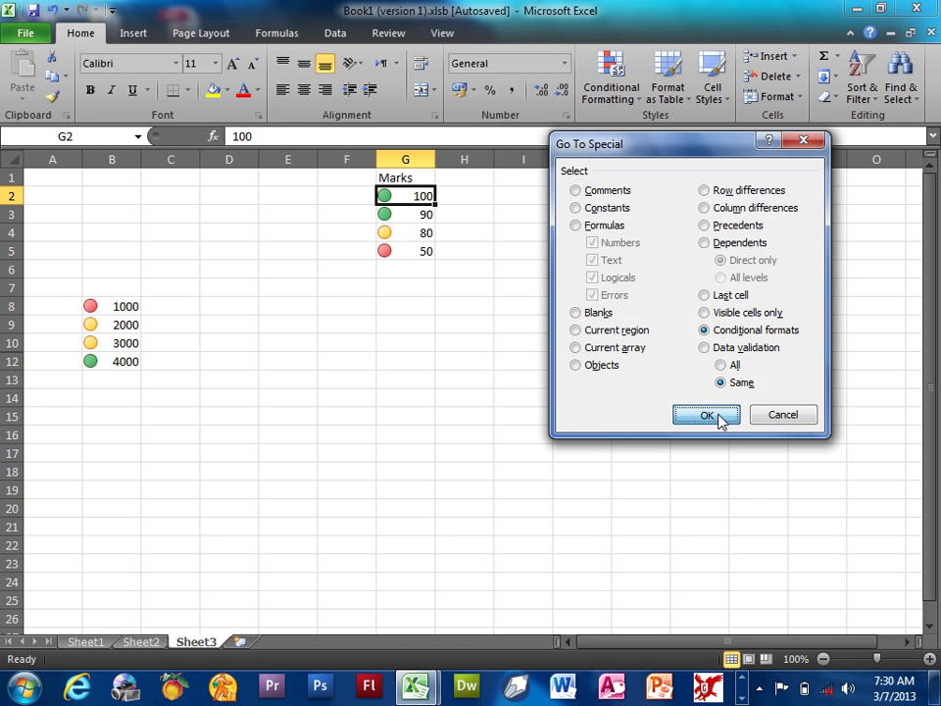
click(707, 414)
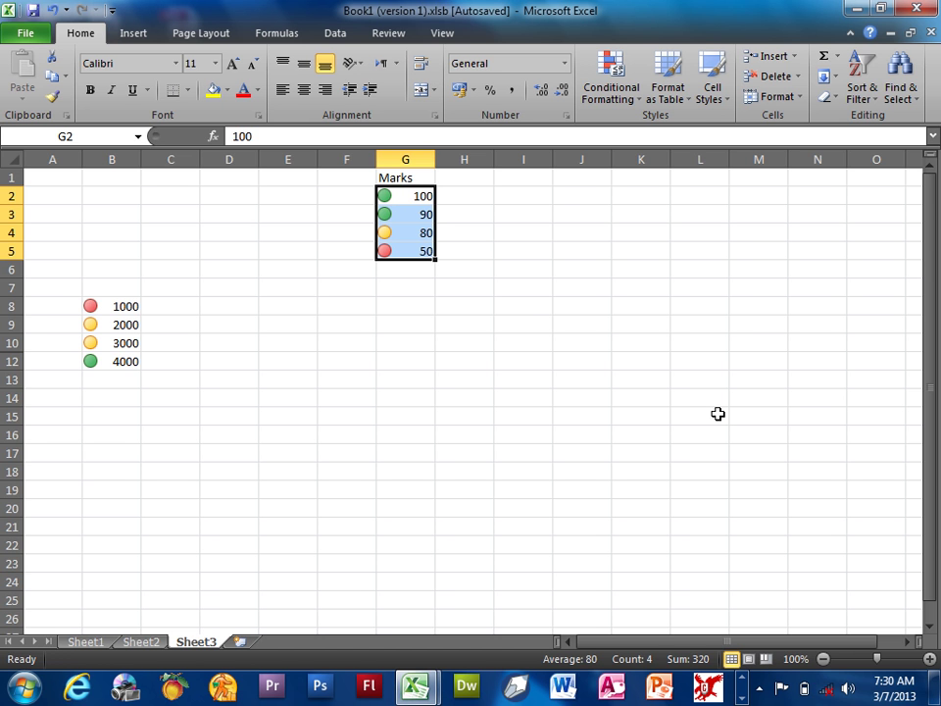
click(763, 317)
key(F5)
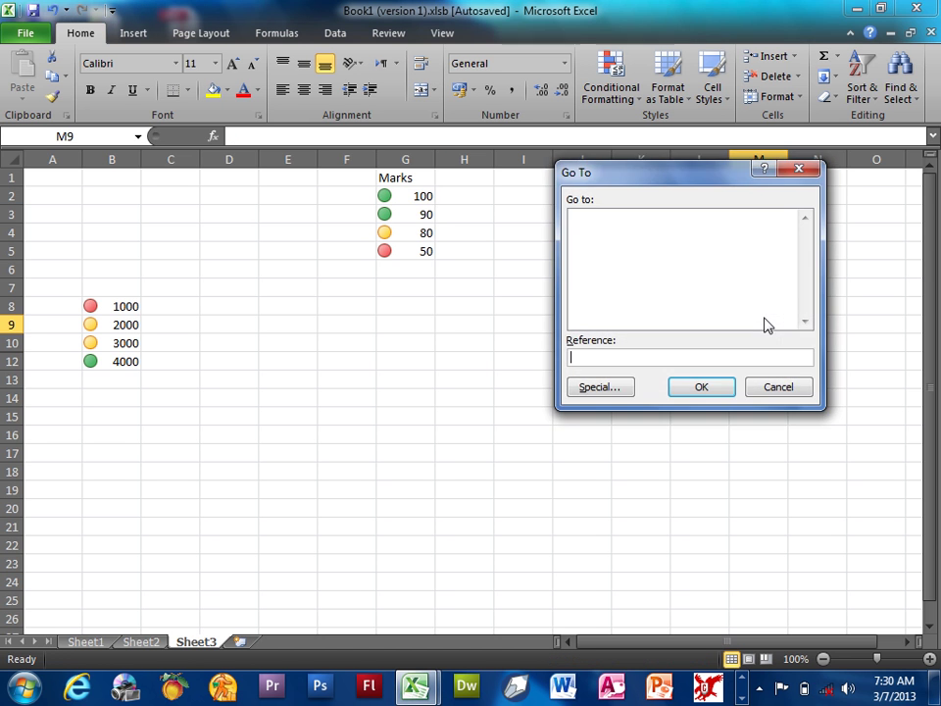
key(alt+s)
click(711, 348)
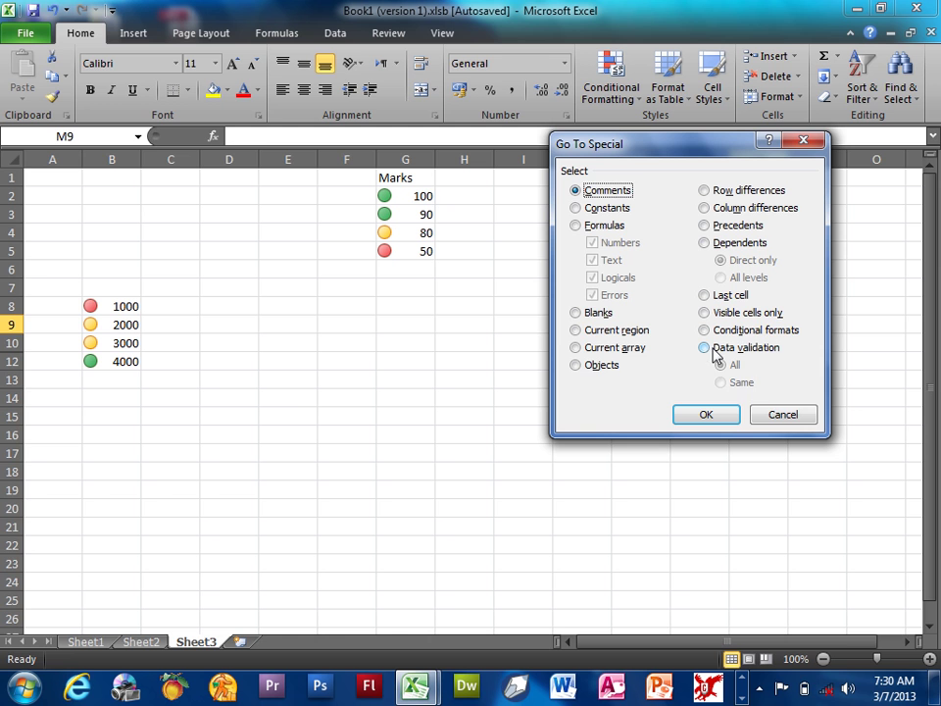
click(781, 414)
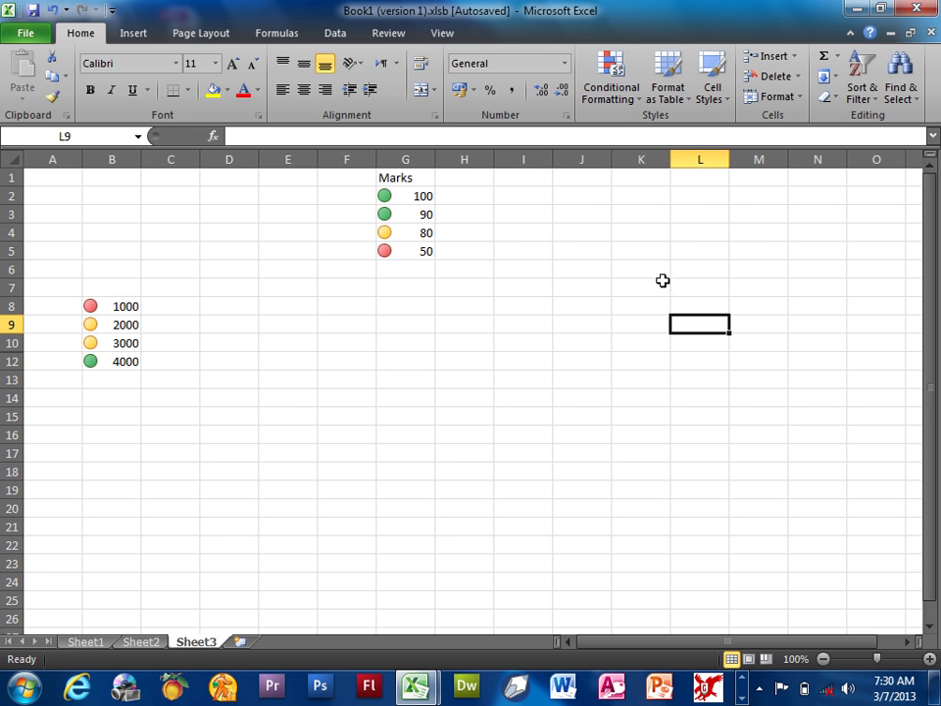
click(660, 267)
- Enter the headers SID, S.name and Program in K6:M6
text(SID)
key(Tab)
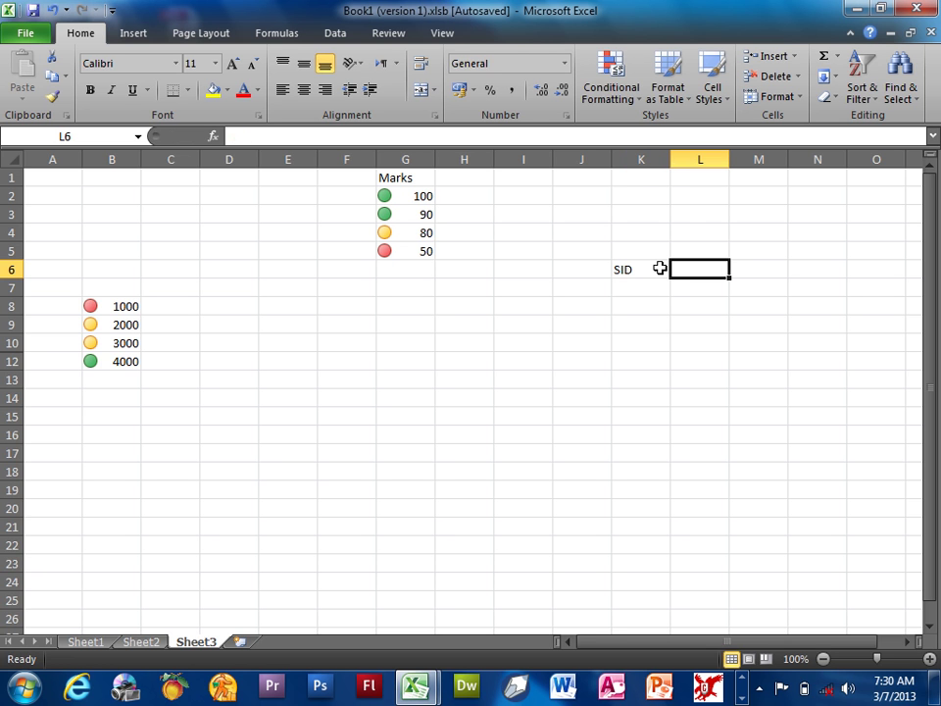
text(S.name)
key(Tab)
text(Pro)
key(Return)
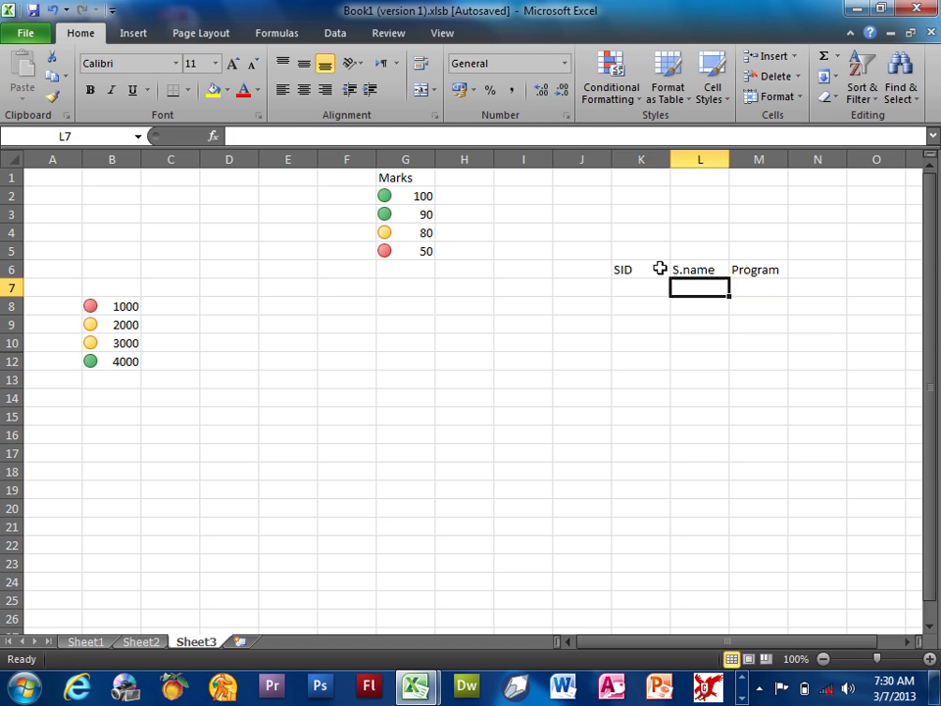
- Number the SID column 1 to 5 from K7
key(Left)
text(1)
key(Return)
text(2 3)
key(Return)
text(4)
key(Return)
text(5)
key(Right)
- Enter student name Islam with program DIT in row 7
key(Up)
key(Up)
key(Up)
key(Up)
text(Islam)
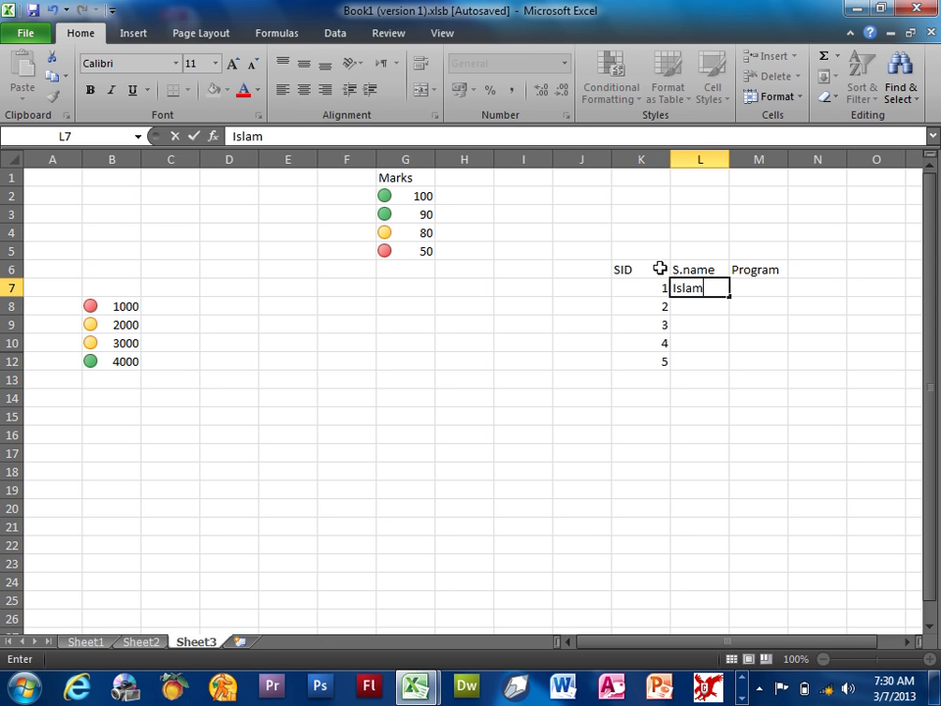
key(Tab)
text(D)
key(Return)
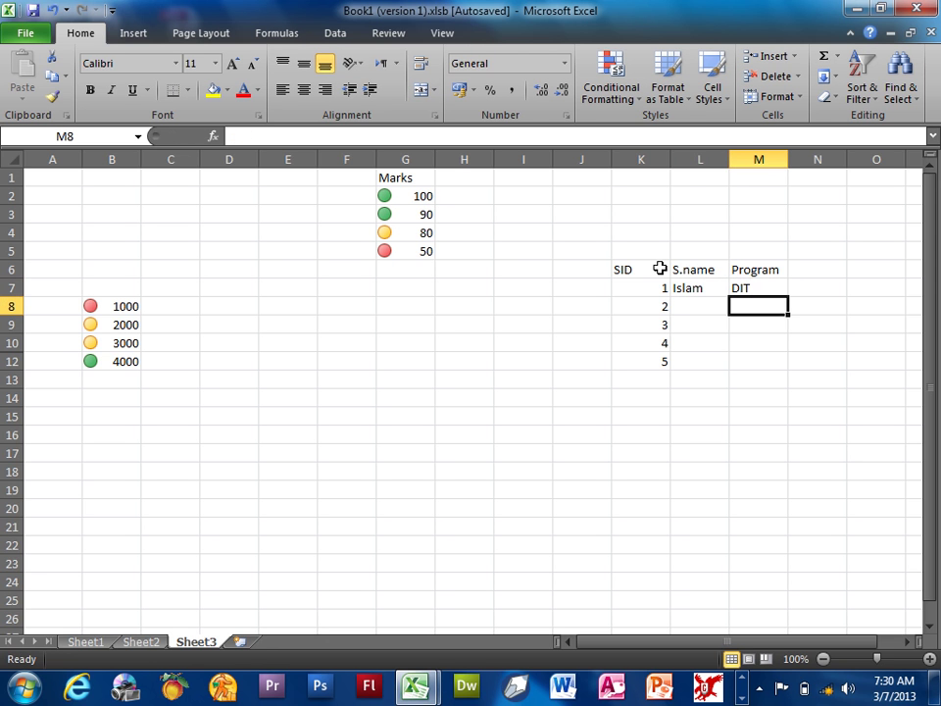
key(Left)
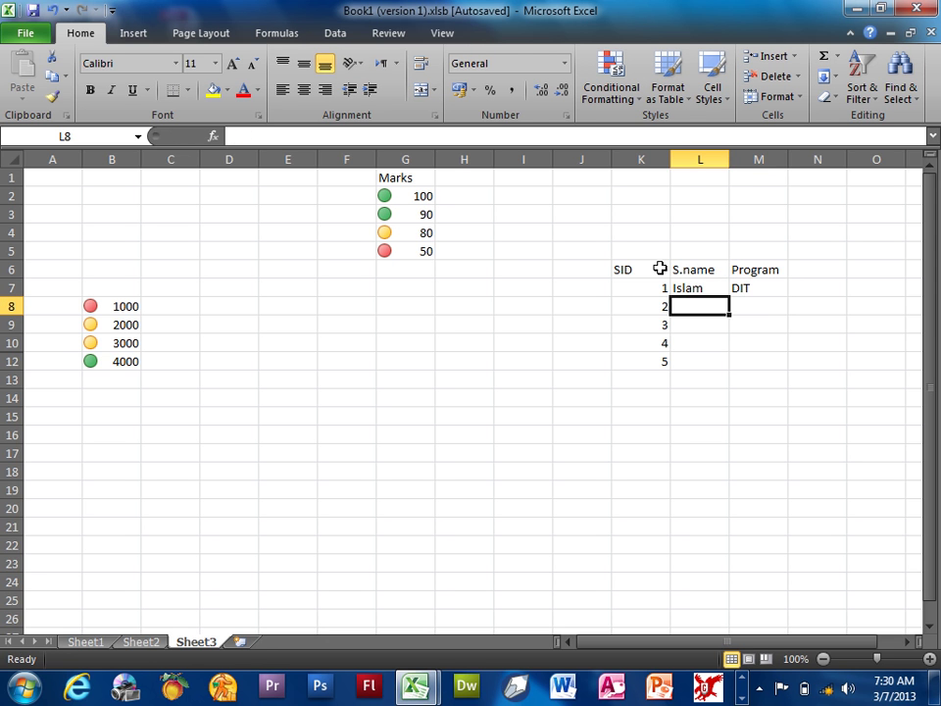
- Enter Khan in L8, leaving its Program cell M8 empty
text(Khan)
key(Tab)
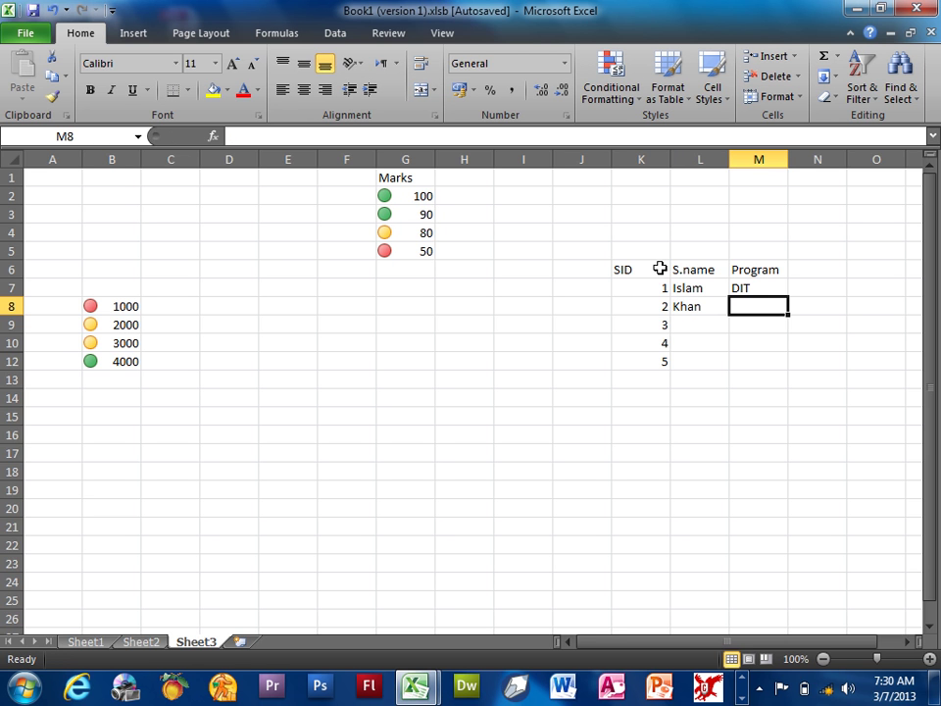
text(Internet)
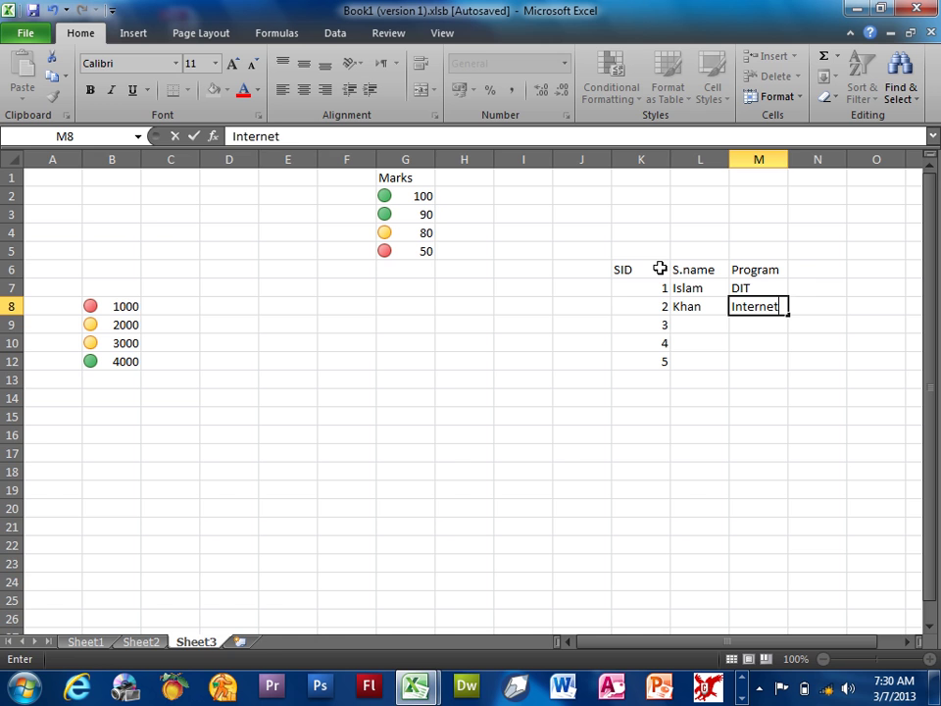
key(Tab)
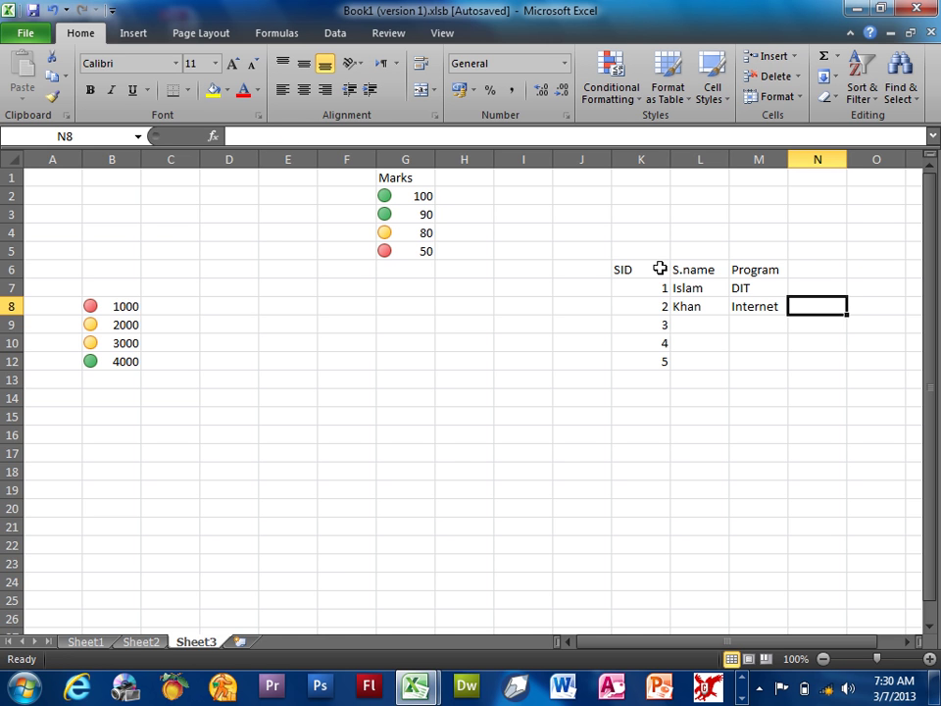
key(Left)
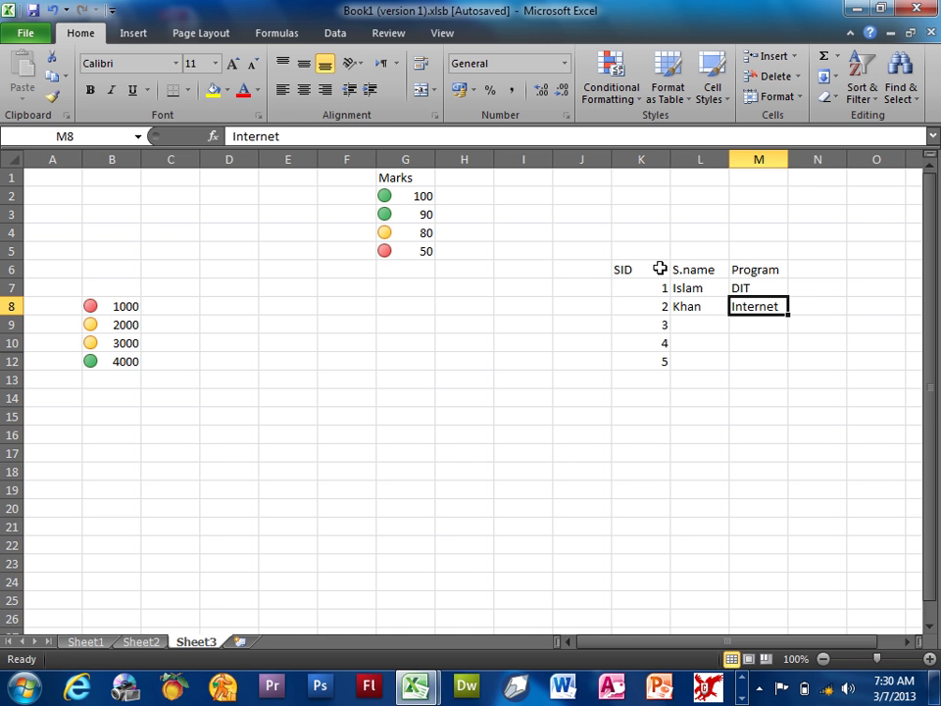
key(Delete)
key(Down)
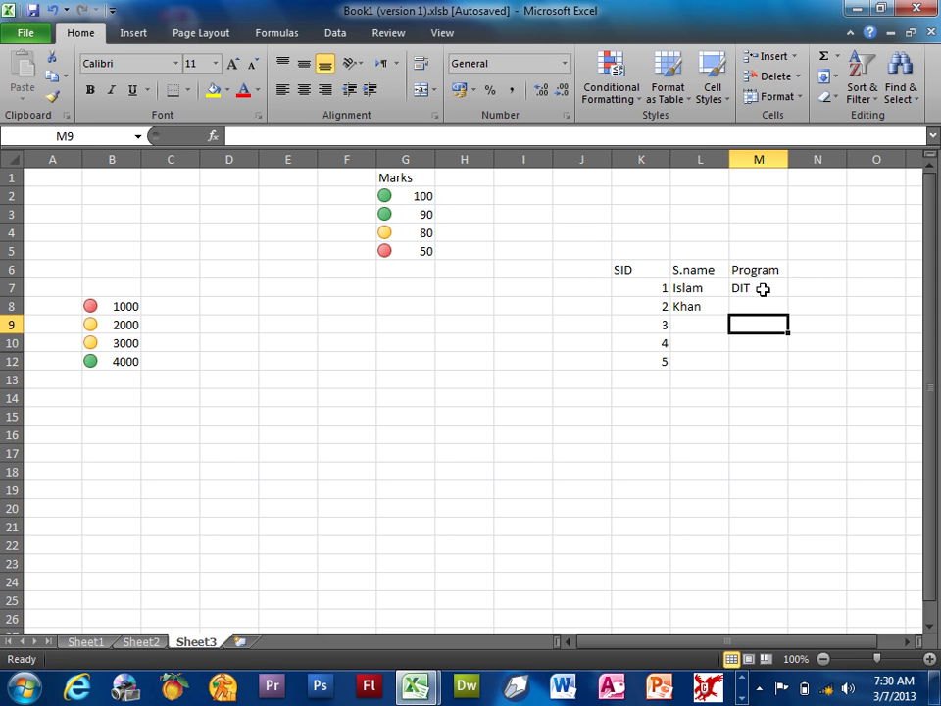
- Give M7:M12 a List data validation with source DIT,CIT
drag(763, 289, 760, 360)
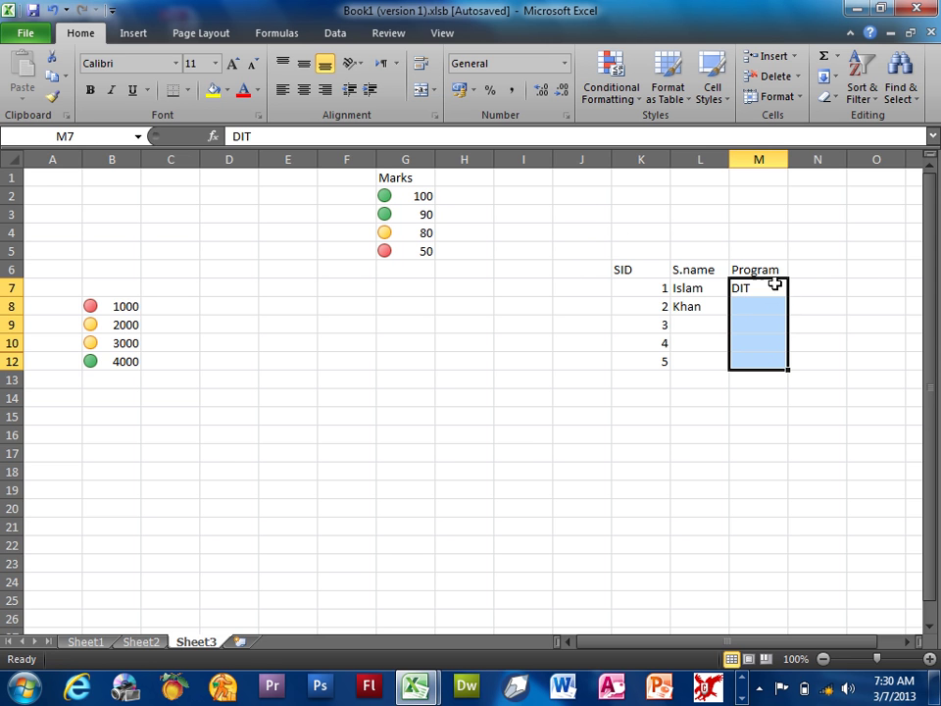
click(335, 32)
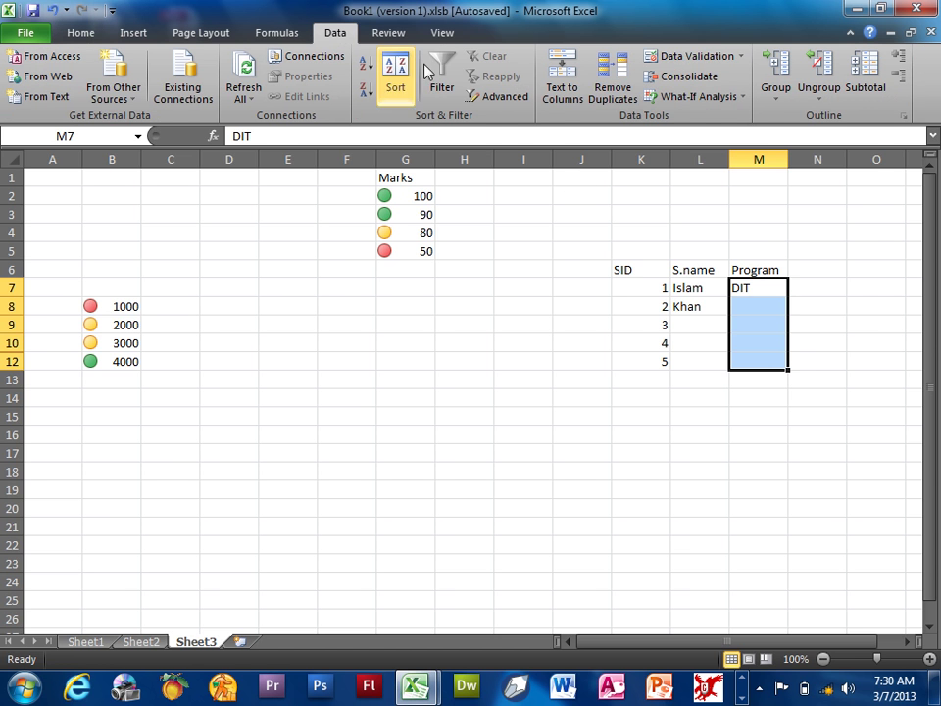
click(690, 61)
click(577, 246)
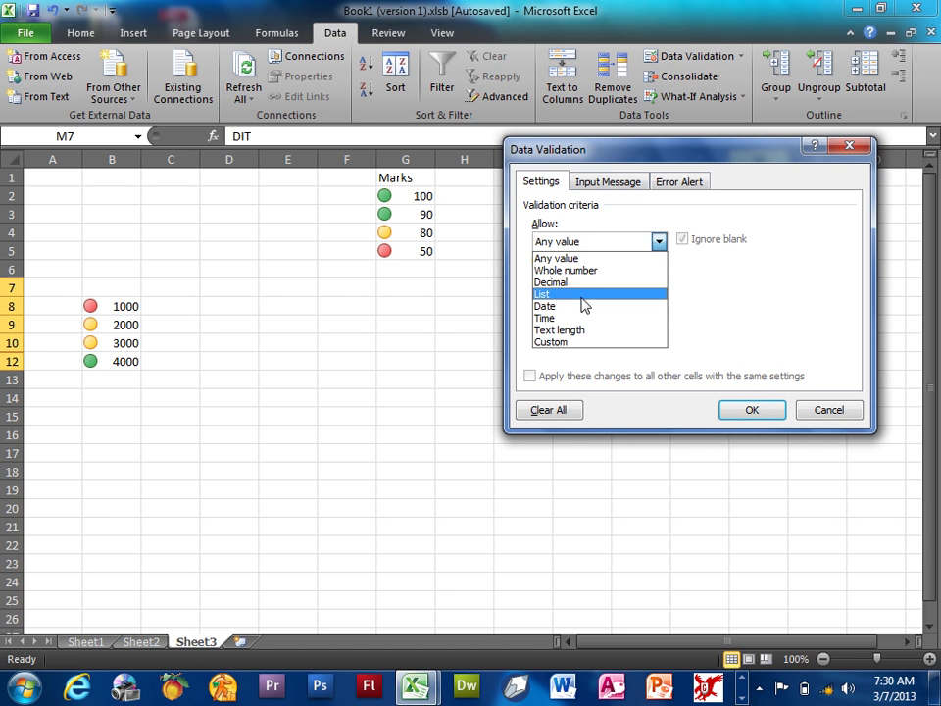
click(583, 301)
click(591, 317)
text(DIT,CIT)
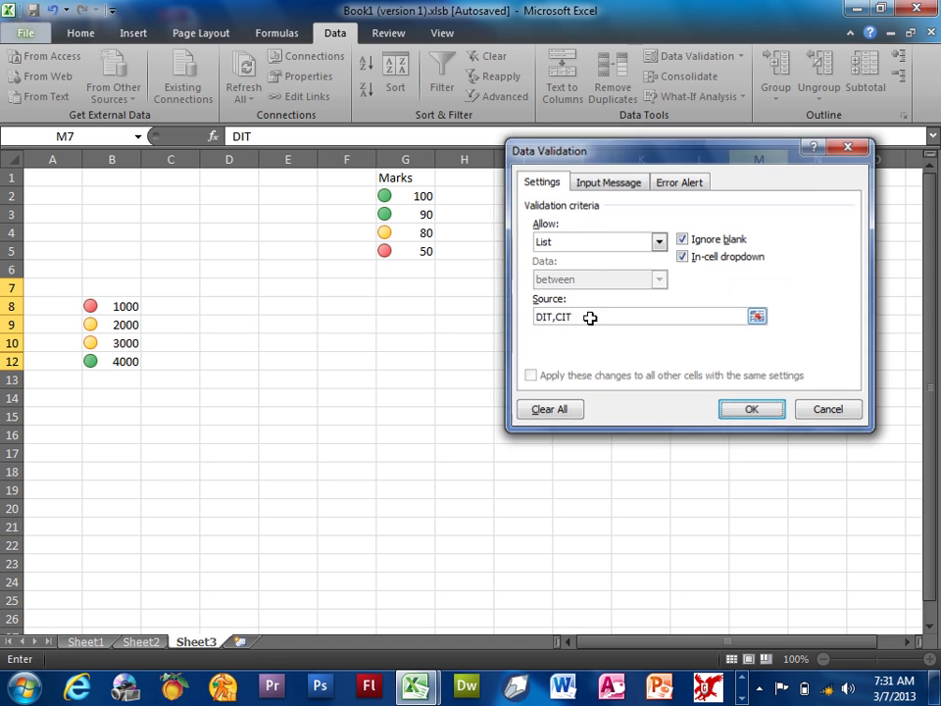
key(Return)
key(Return)
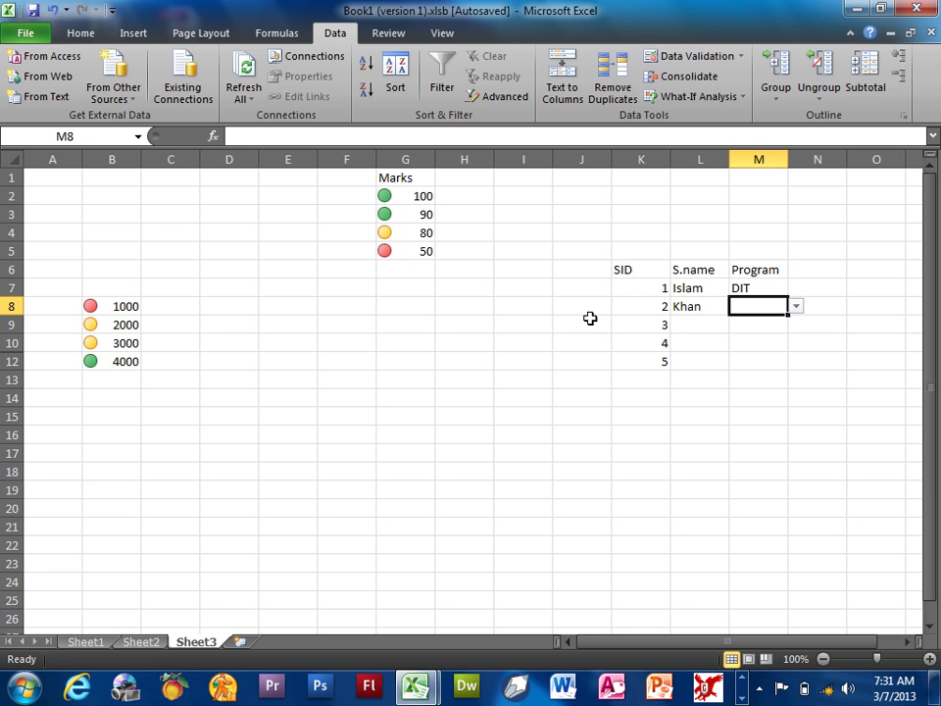
- Test the rule with Internet in M8, dismiss the error, and review the Error Alert settings
text(Inter)
key(Return)
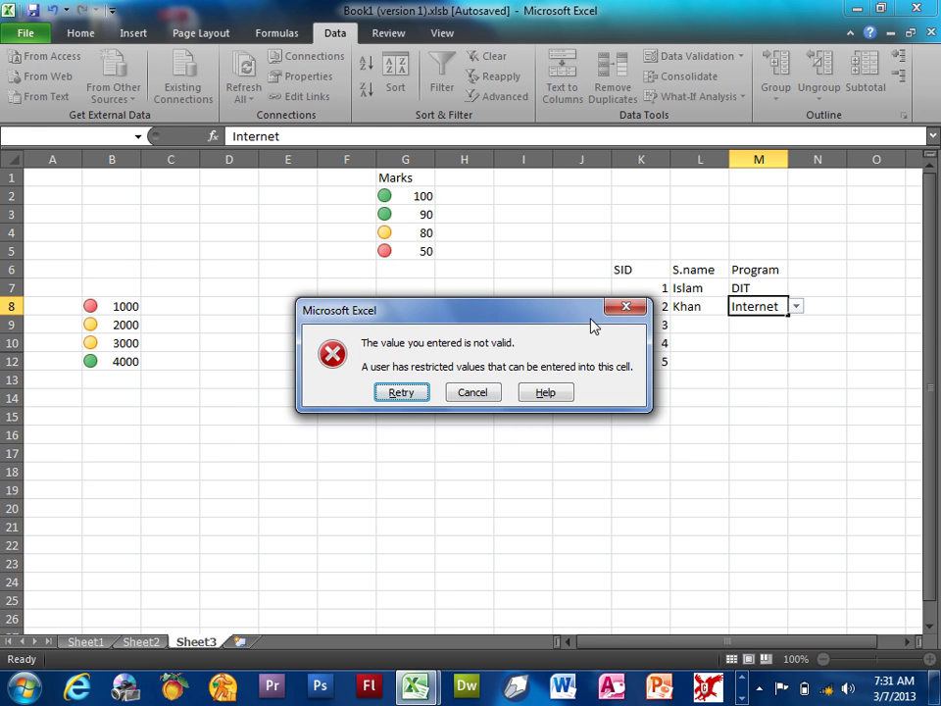
click(481, 392)
click(711, 57)
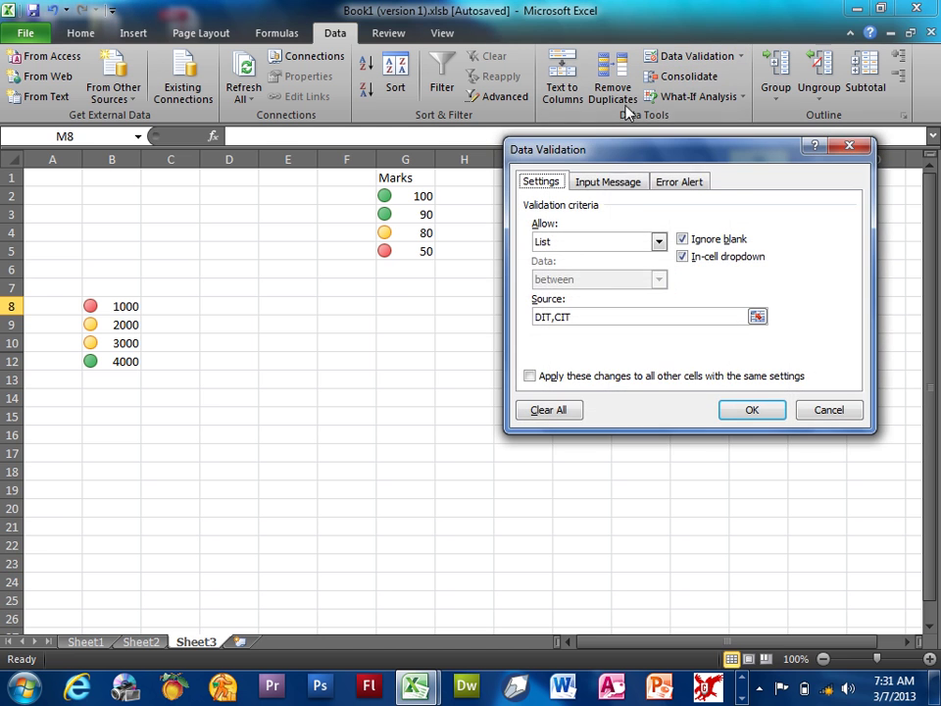
click(688, 184)
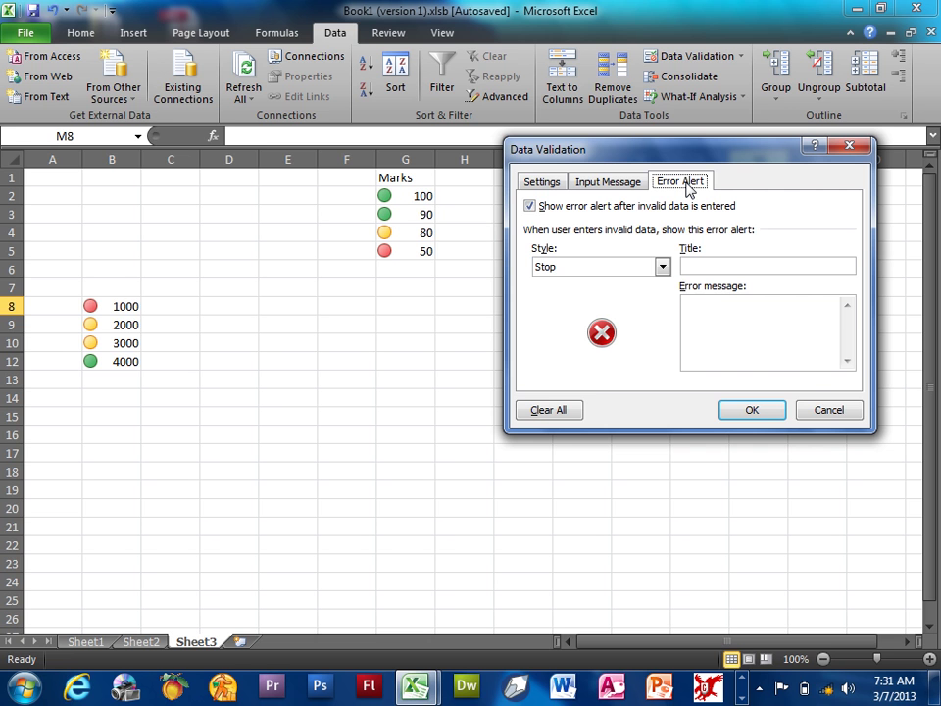
click(820, 409)
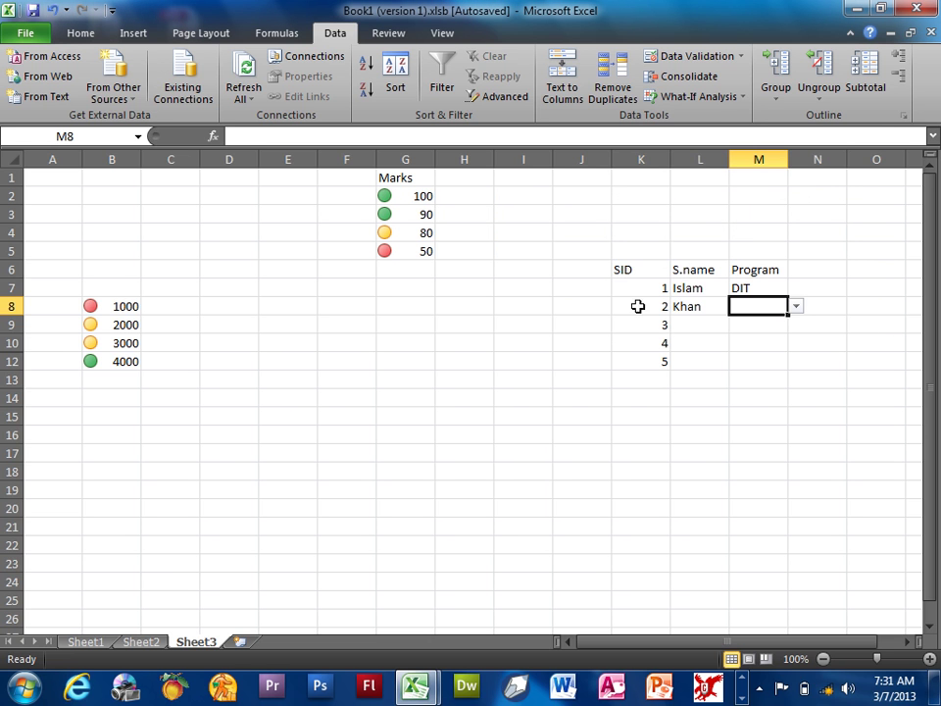
click(39, 564)
- Select all cells with data validation through Ctrl+G > Special > Data validation
key(ctrl+g)
key(alt+s)
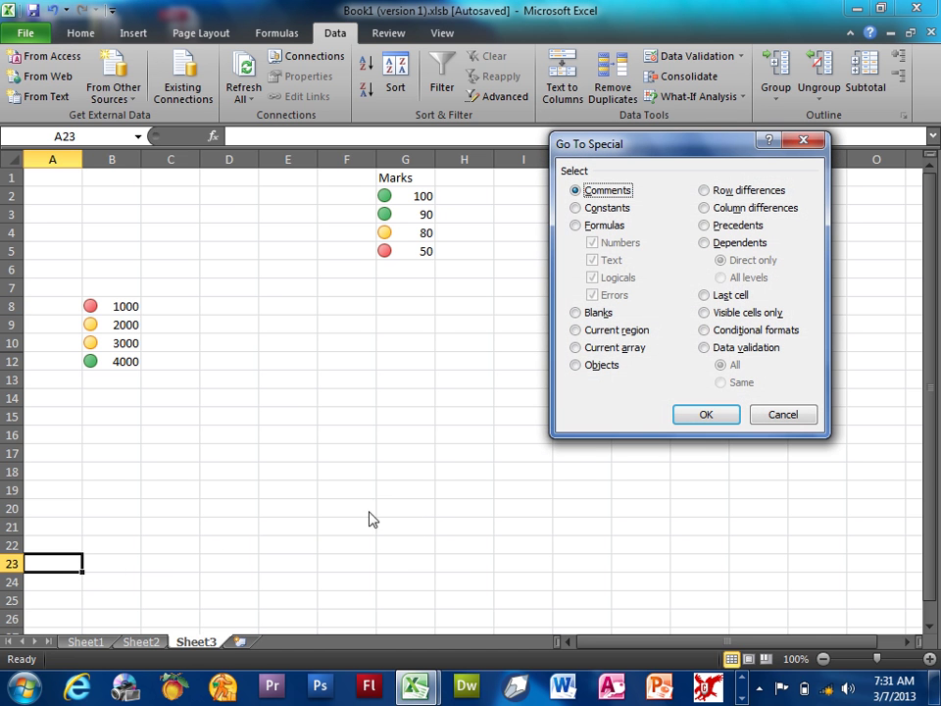
click(731, 351)
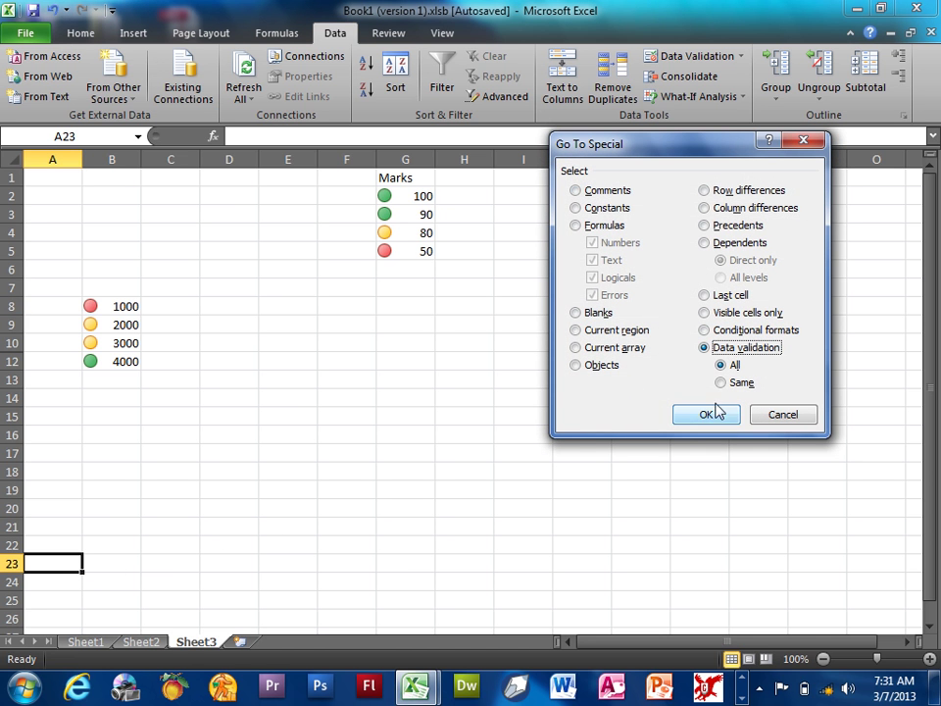
click(715, 413)
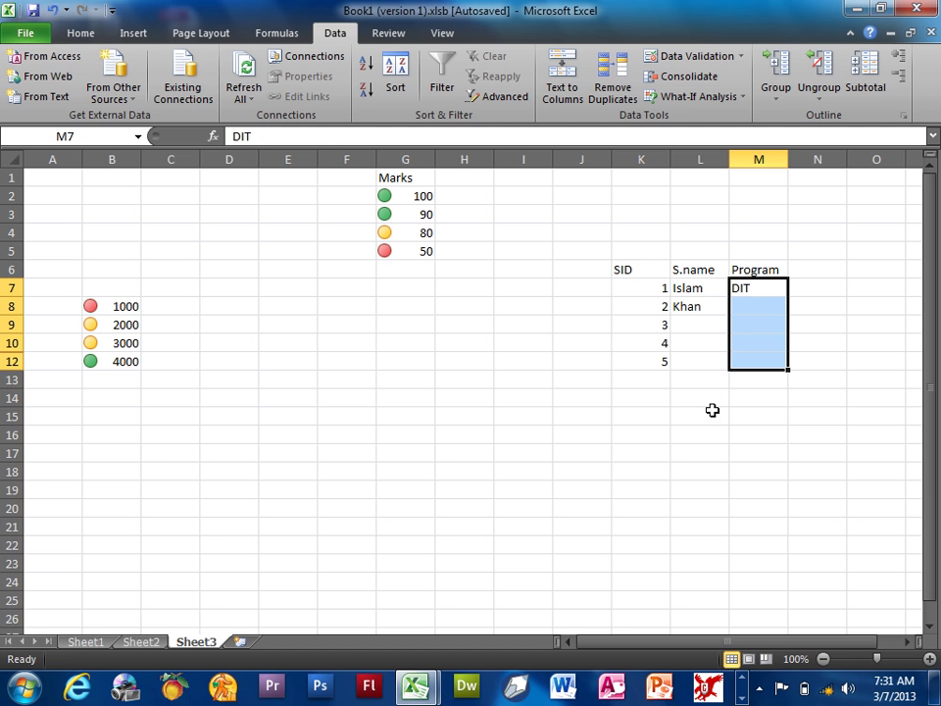
- From M7, select only cells sharing the same validation, M7:M12
click(749, 290)
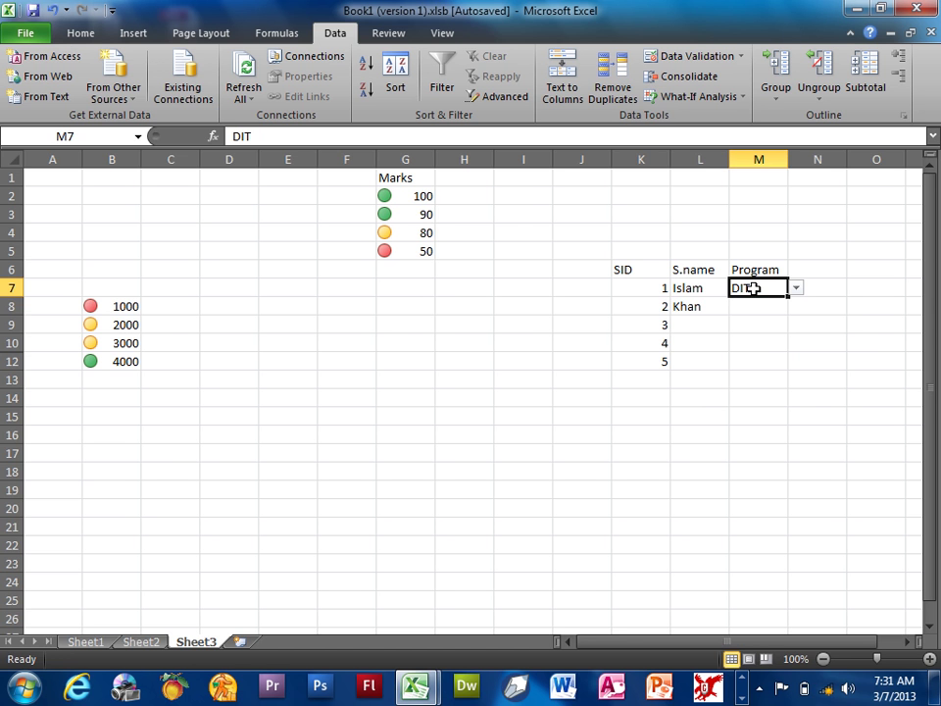
key(ctrl+g)
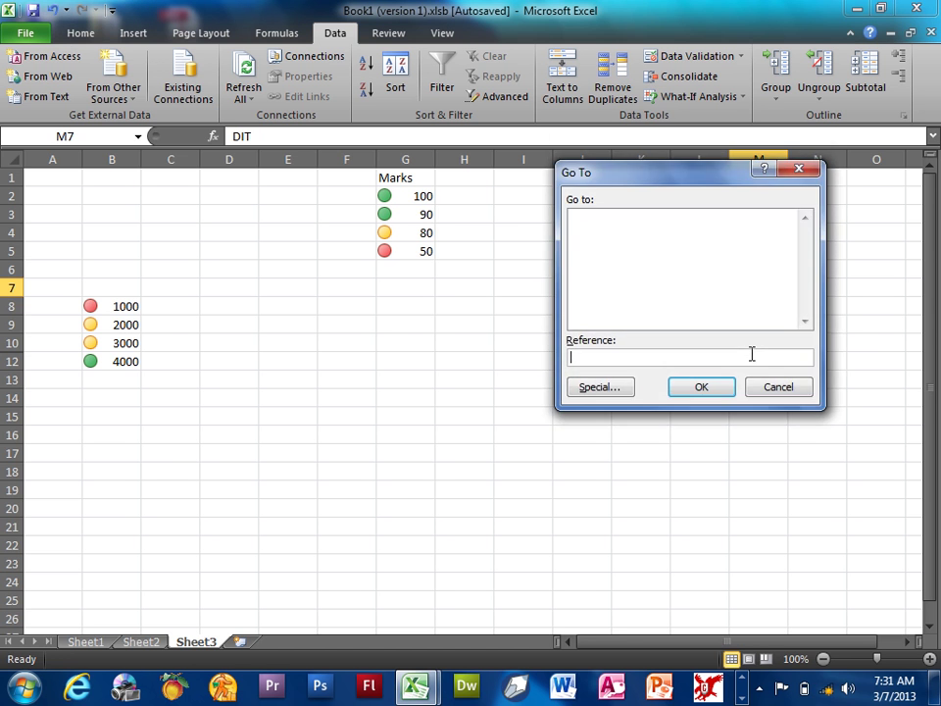
key(alt+s)
click(720, 349)
click(722, 382)
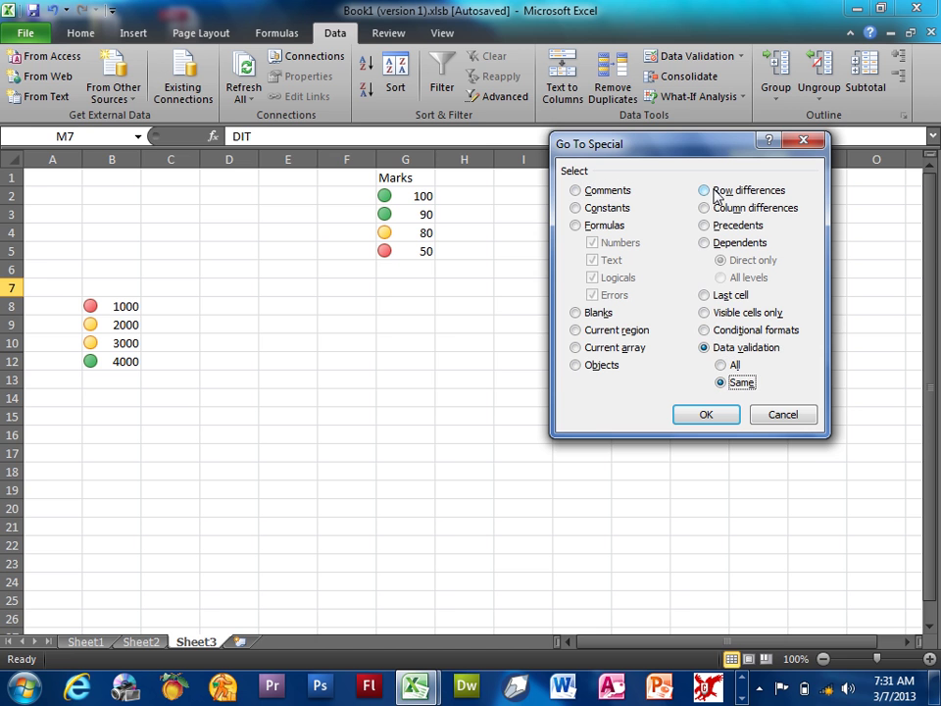
drag(638, 145, 307, 126)
click(376, 397)
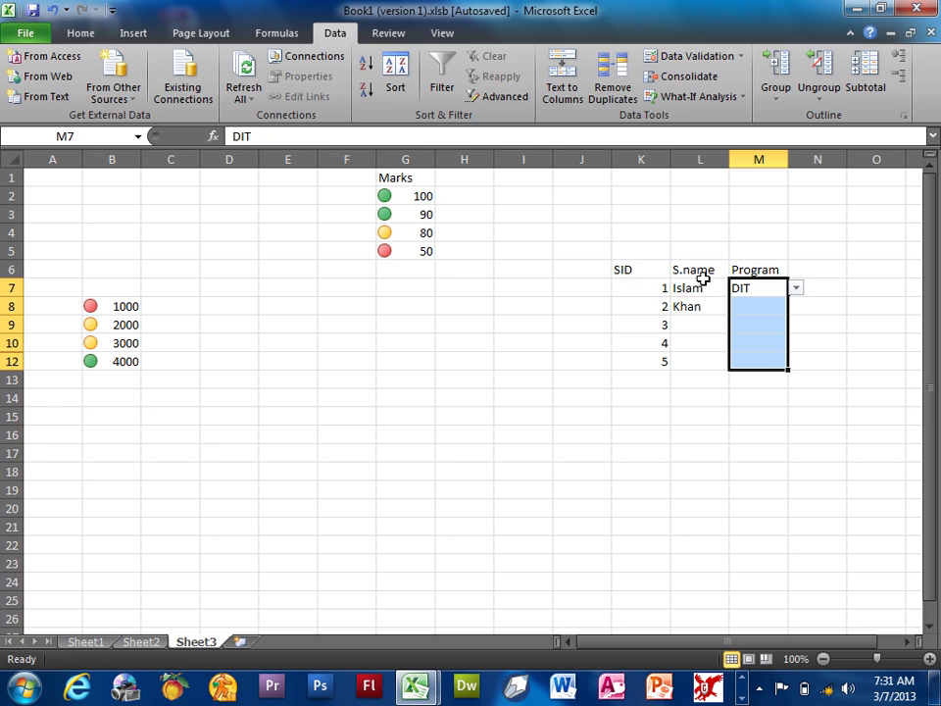
click(12, 435)
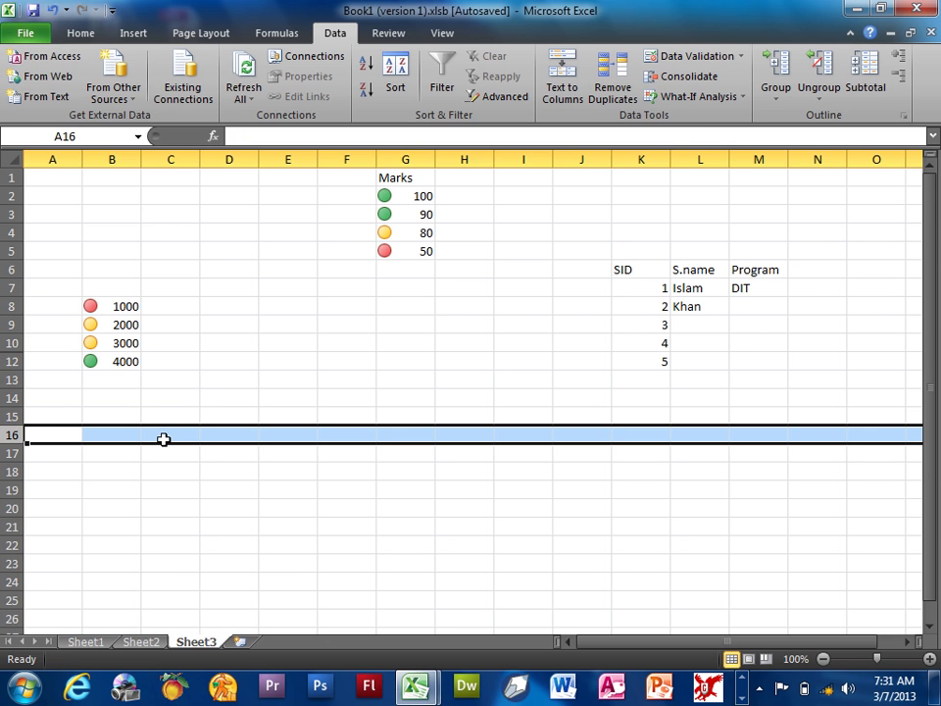
click(164, 439)
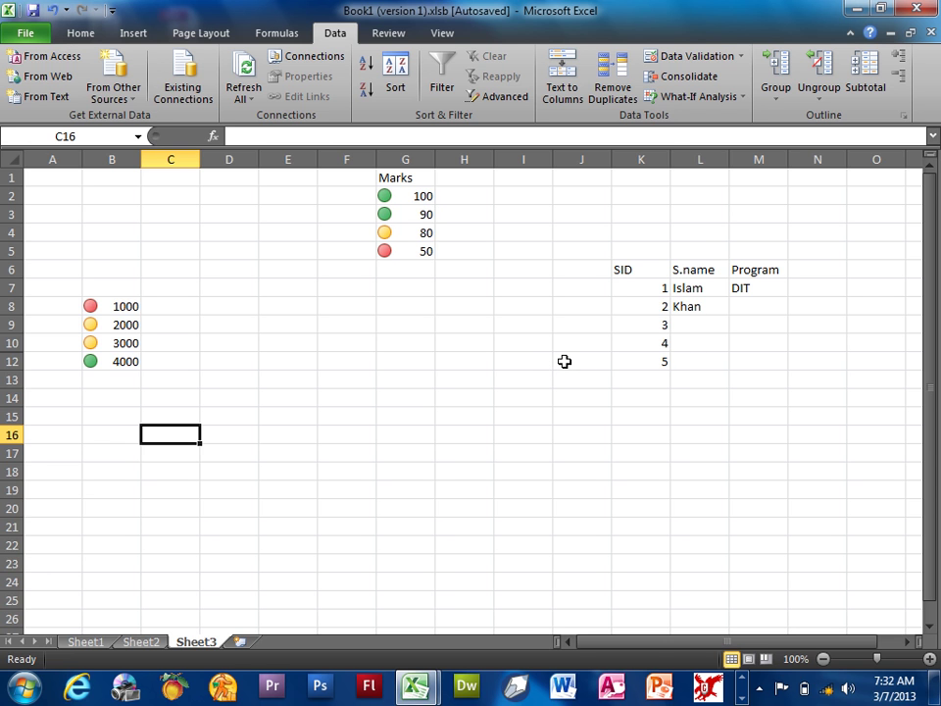
key(ctrl+a)
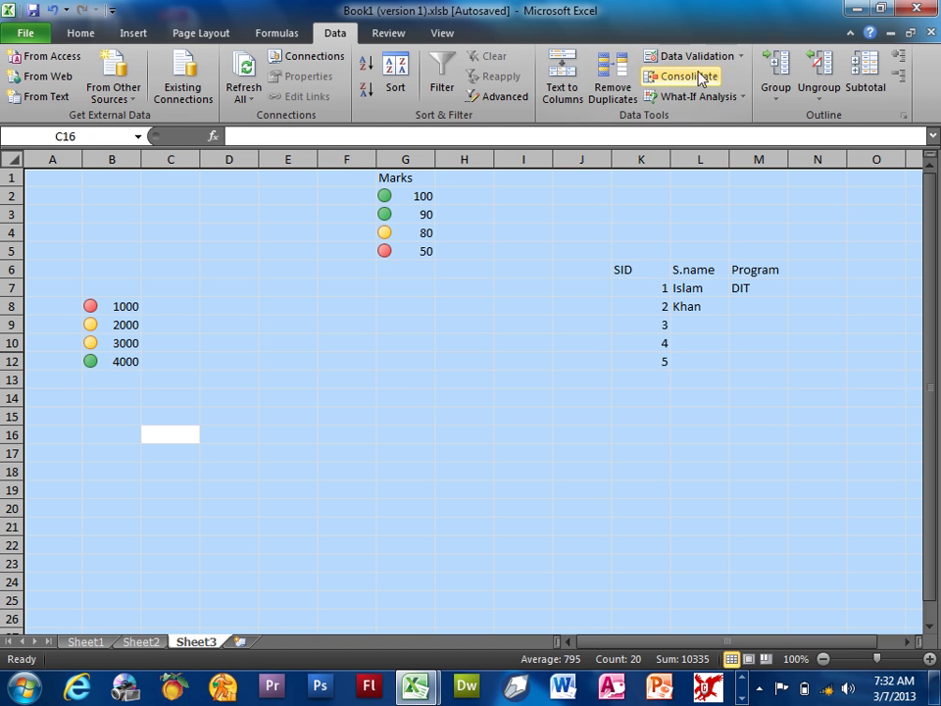
click(695, 56)
click(478, 387)
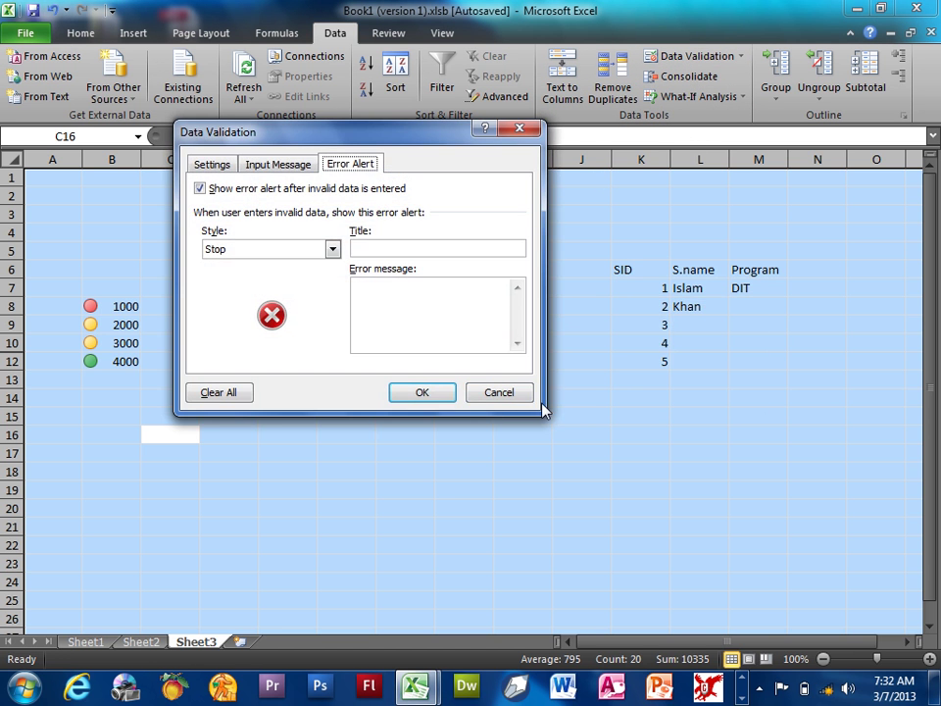
click(512, 395)
click(512, 401)
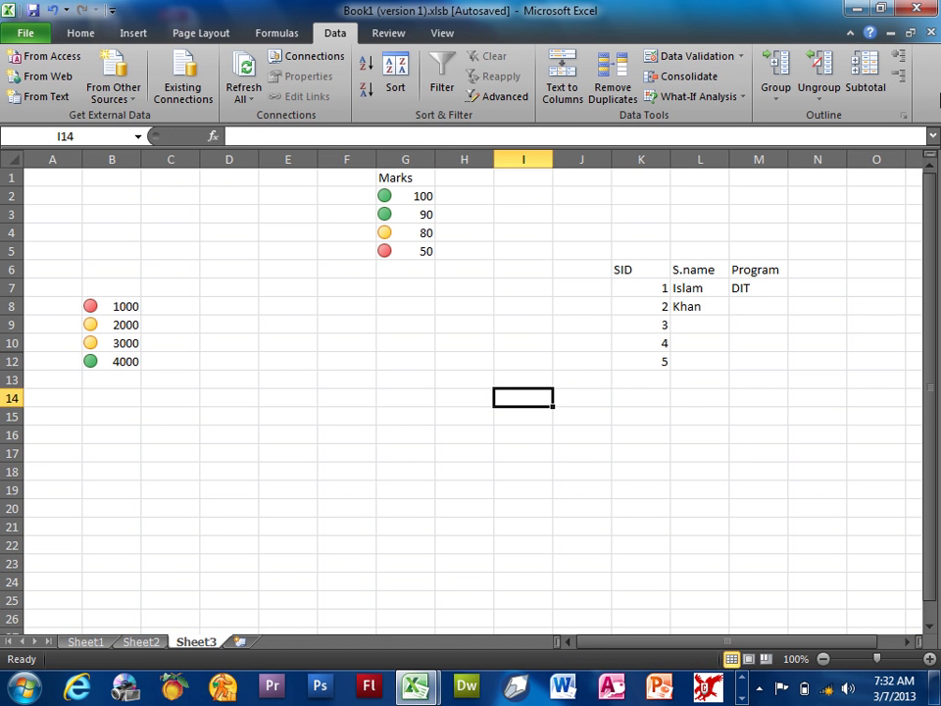
- Select all conditionally formatted cells with Home > Find & Select > Conditional Formatting
click(78, 34)
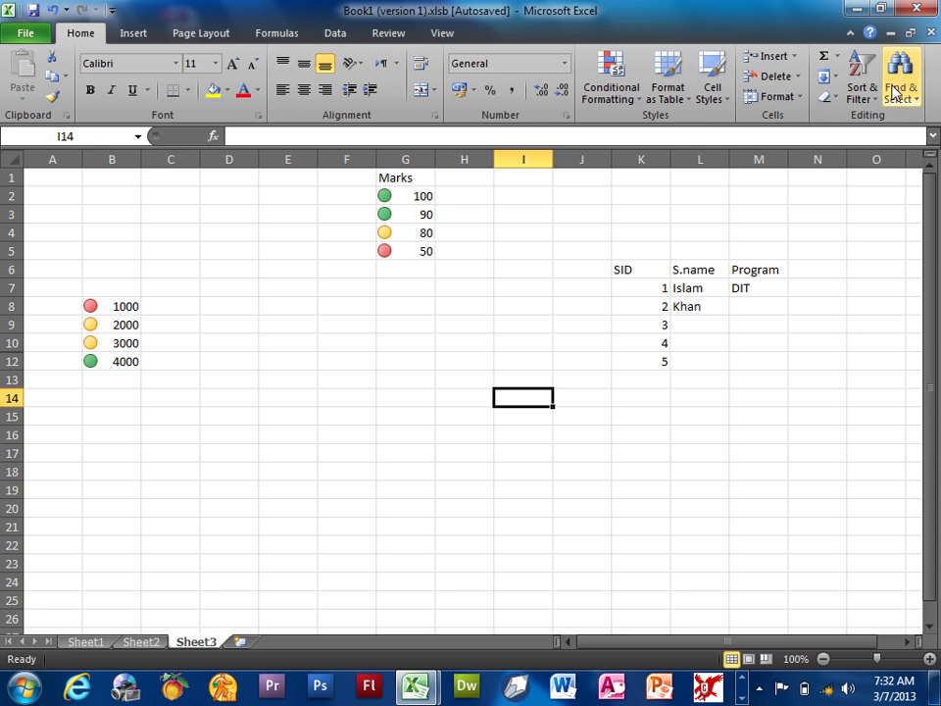
click(899, 84)
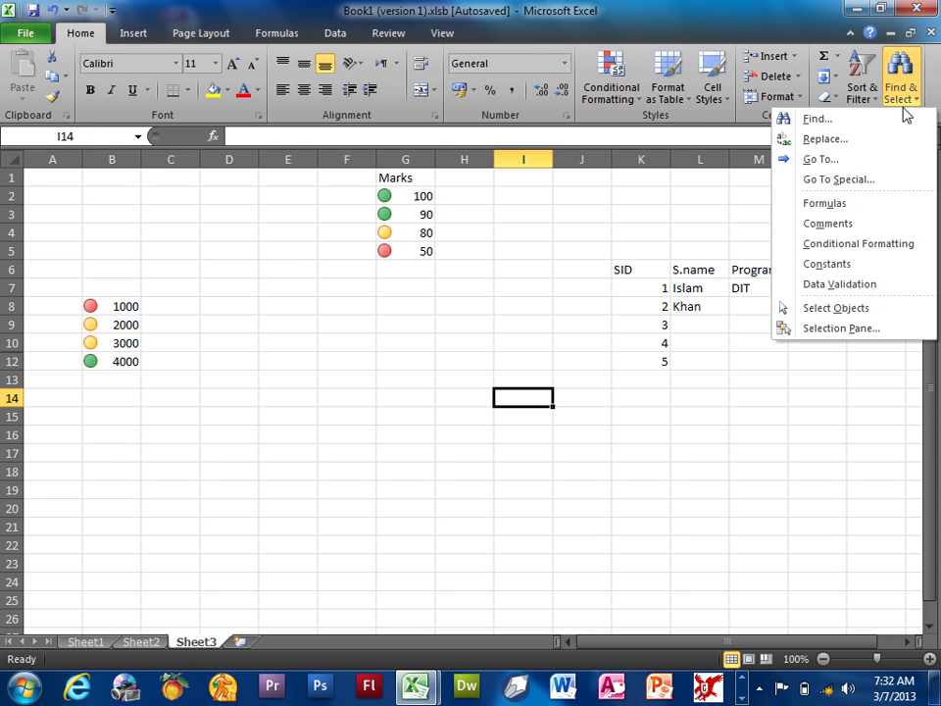
click(855, 245)
click(853, 237)
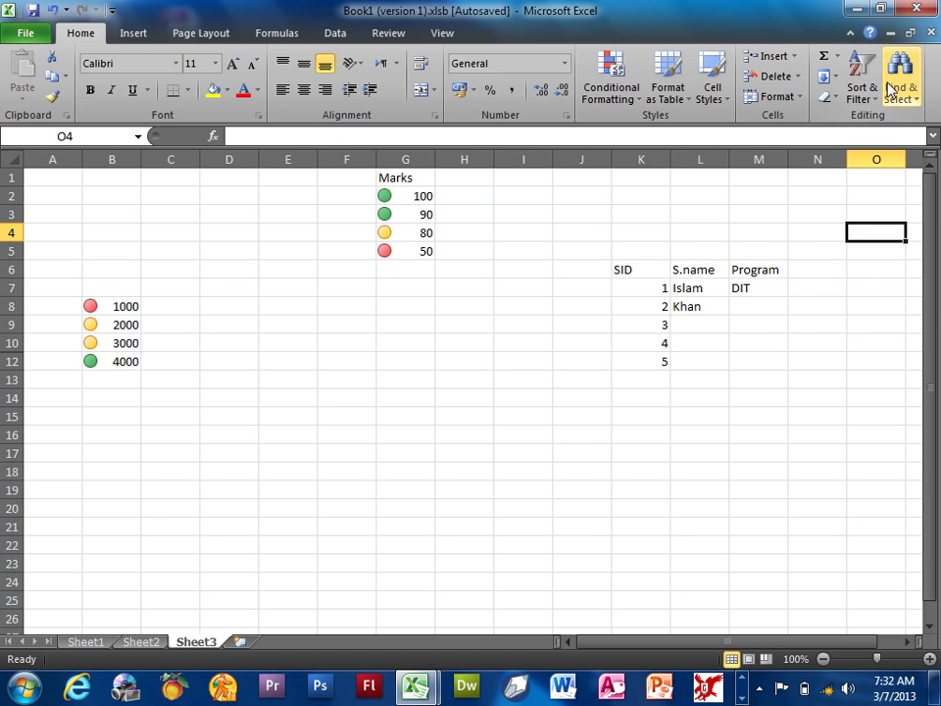
- Select all data-validated cells with Find & Select > Data Validation
click(900, 87)
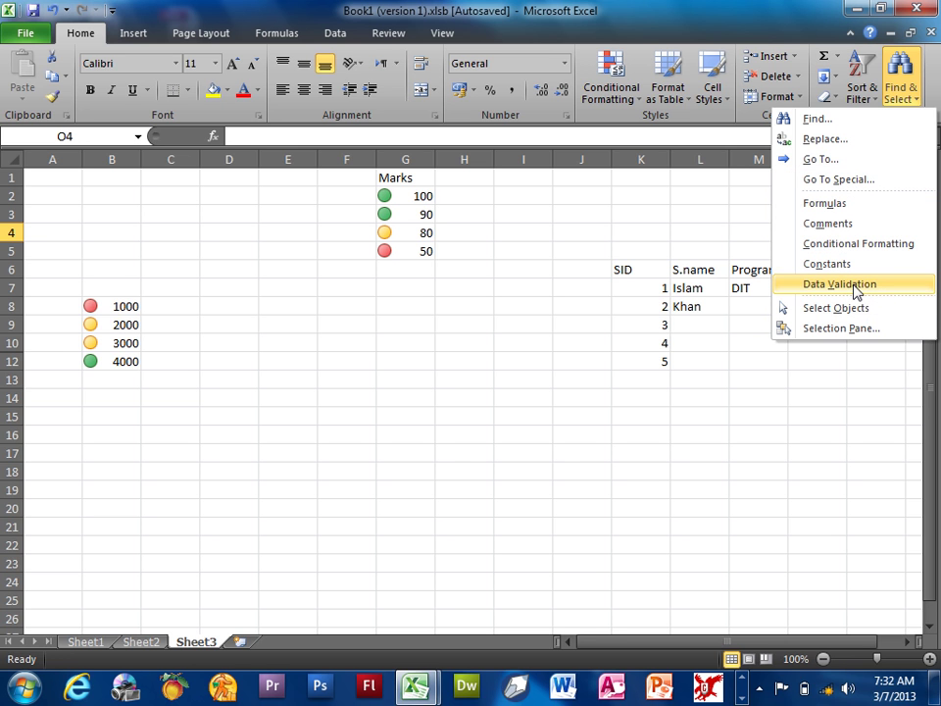
click(857, 284)
click(872, 270)
click(900, 79)
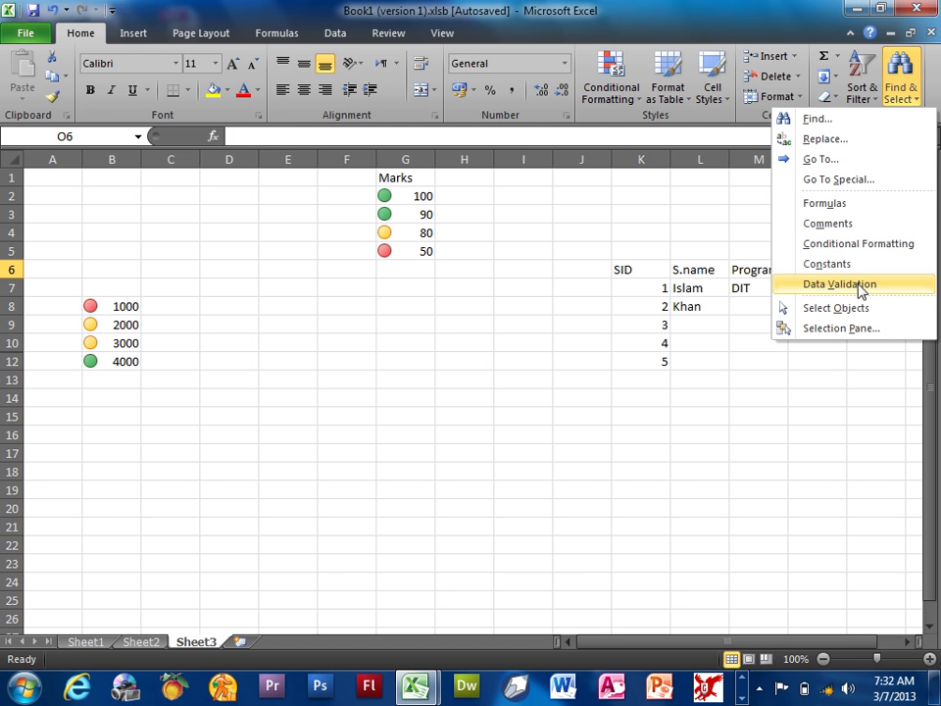
- Draw a Snip and Round Single Corner Rectangle over columns F–H and add a copy
click(132, 35)
click(211, 56)
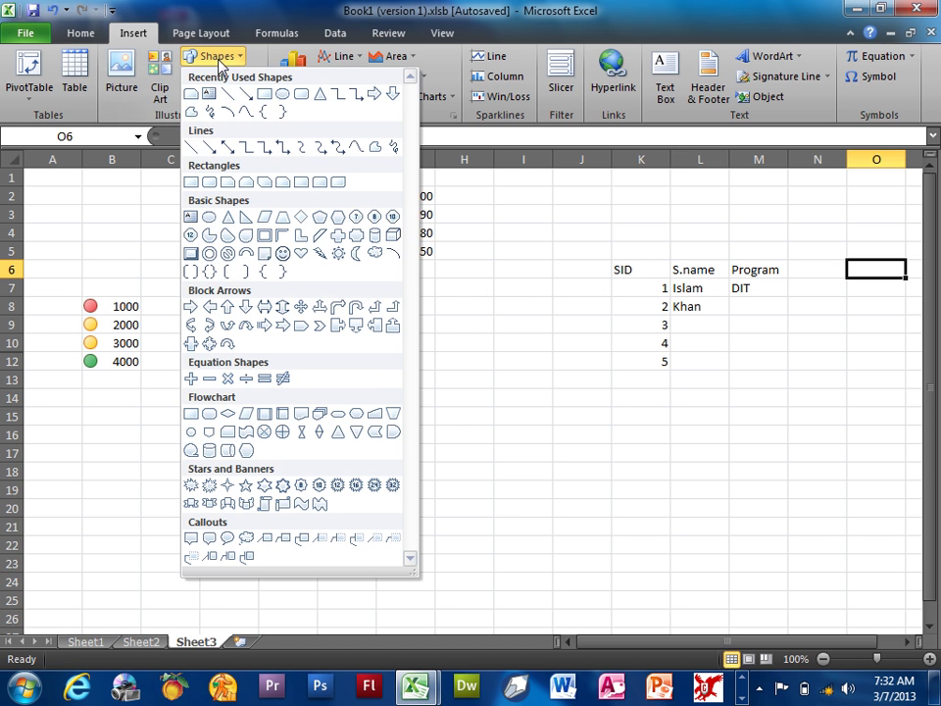
click(283, 182)
mouse_move(311, 222)
mouse_down()
mouse_move(467, 406)
mouse_move(750, 488)
mouse_move(505, 561)
mouse_up()
click(523, 268)
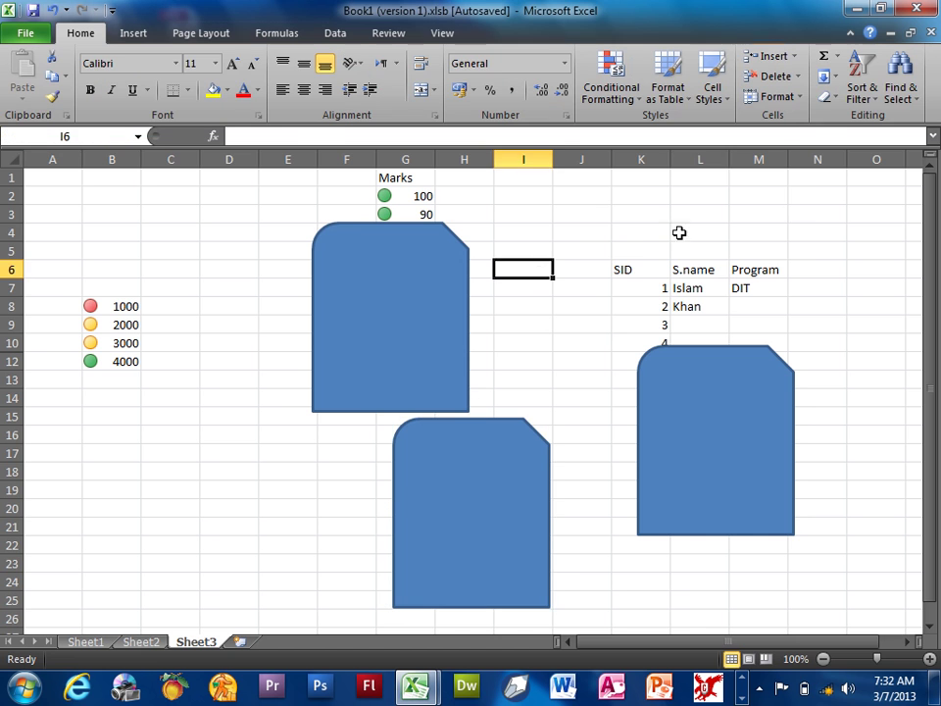
- Switch Find & Select to Select Objects and select the right-hand snip-corner shape
drag(765, 268, 645, 315)
click(700, 232)
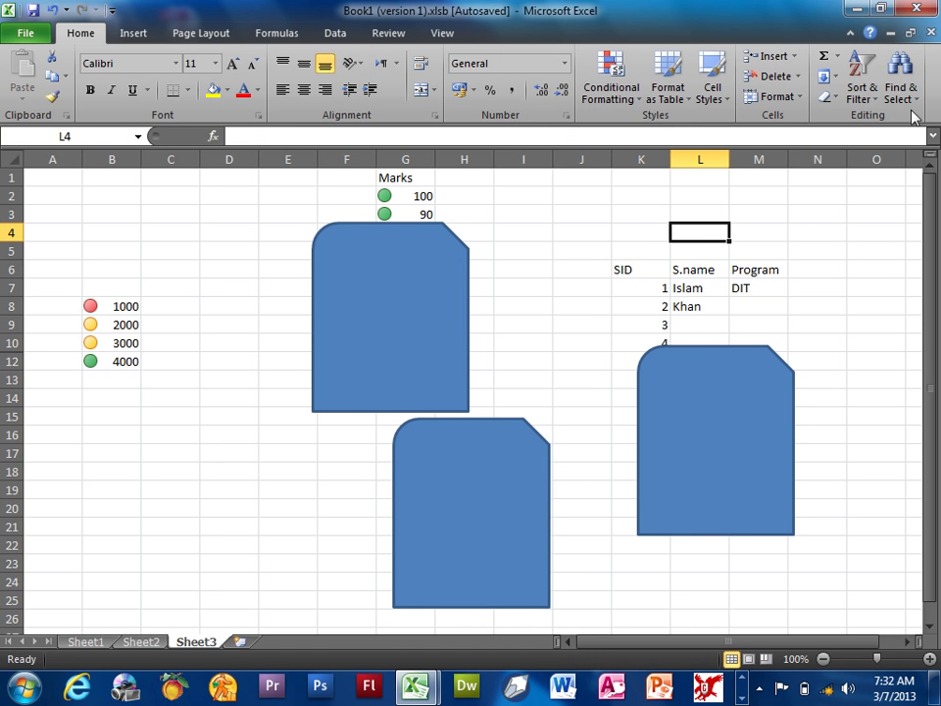
click(911, 90)
click(735, 273)
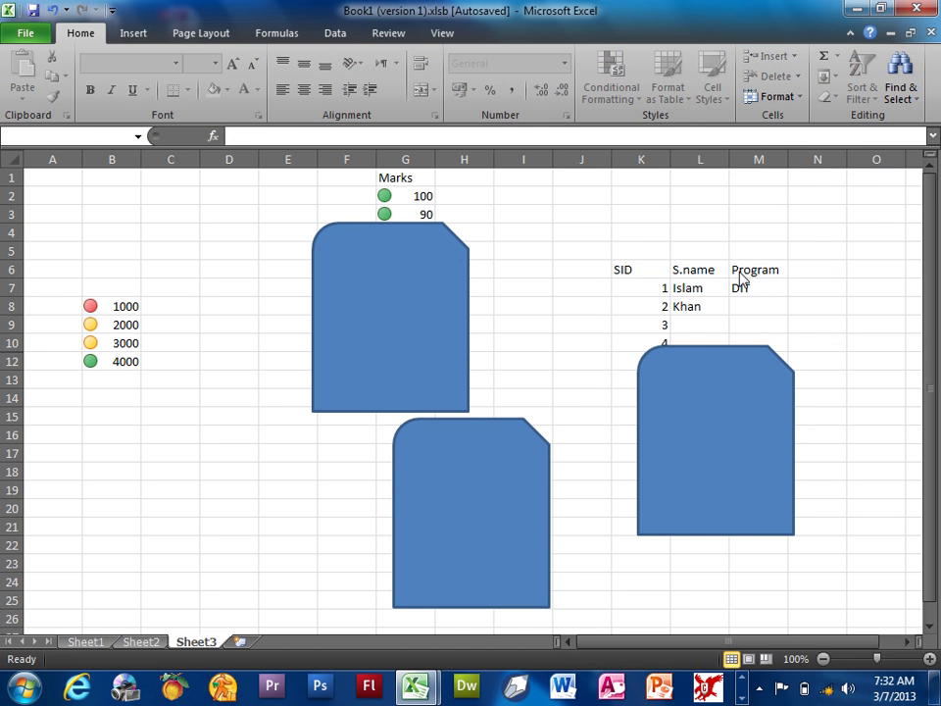
click(823, 232)
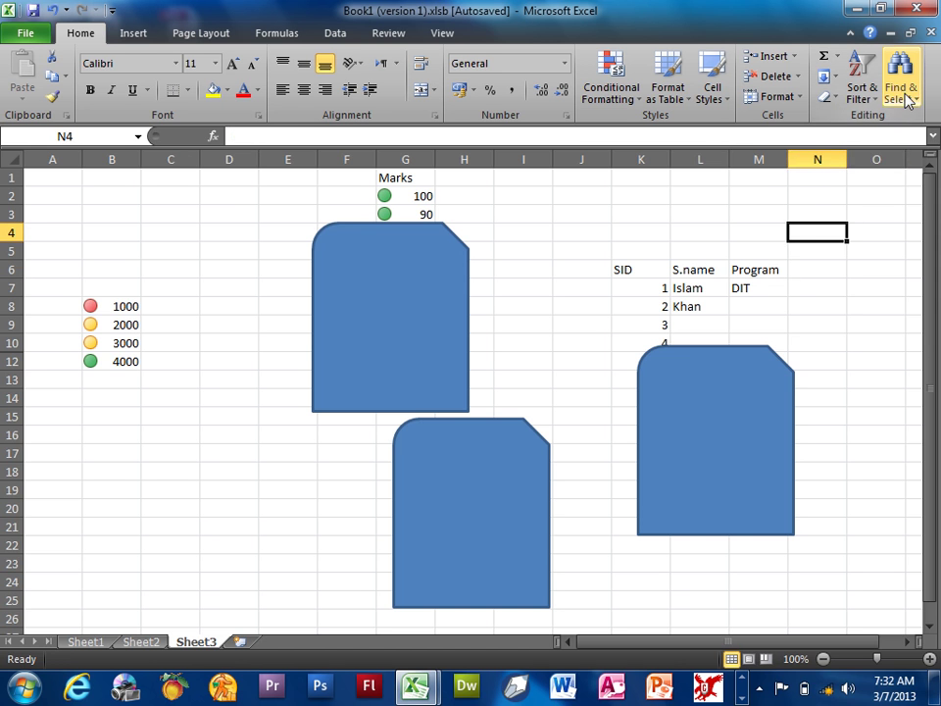
click(905, 90)
click(779, 309)
drag(782, 266, 710, 312)
click(737, 389)
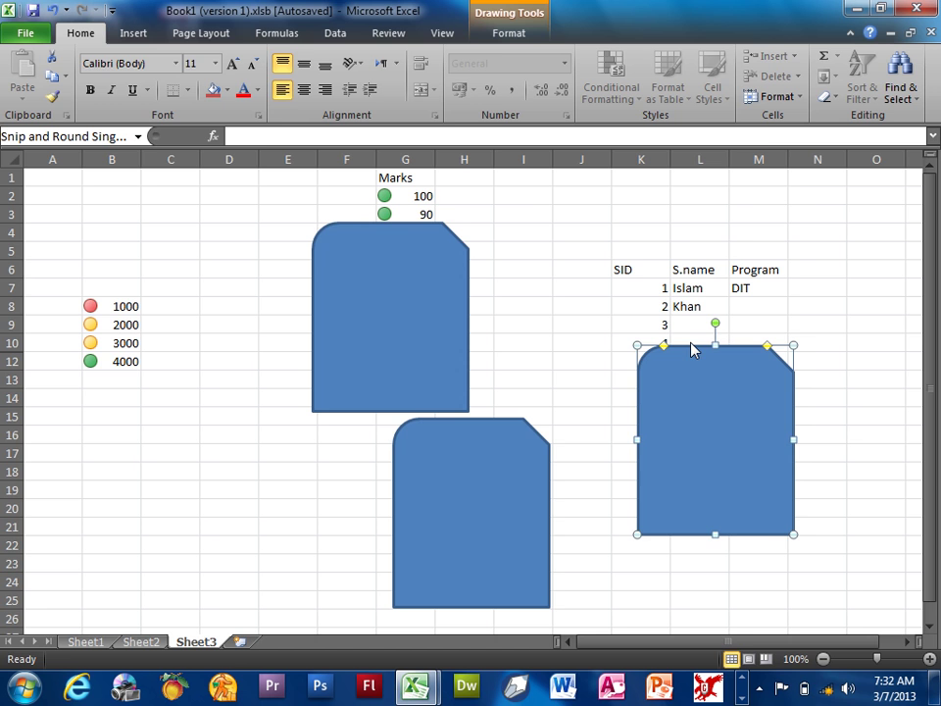
click(740, 233)
click(895, 90)
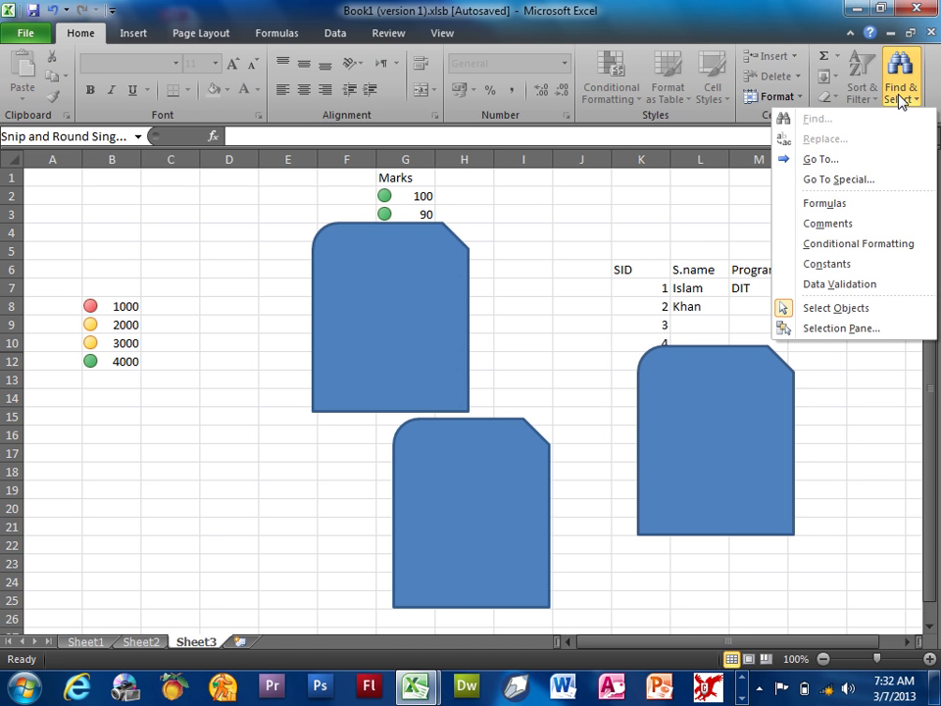
click(845, 330)
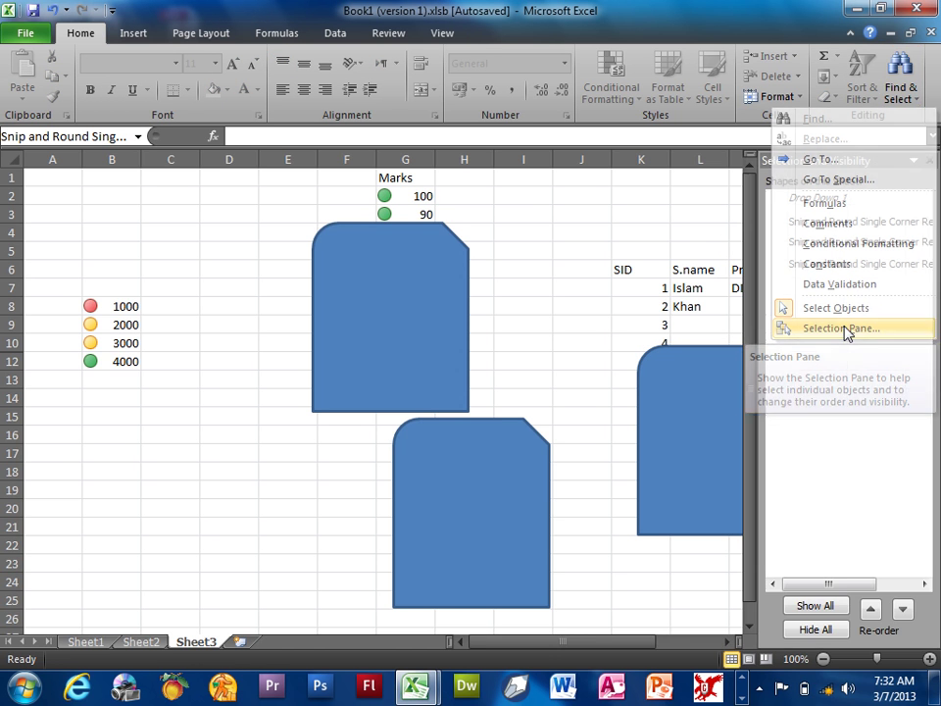
click(812, 630)
click(811, 608)
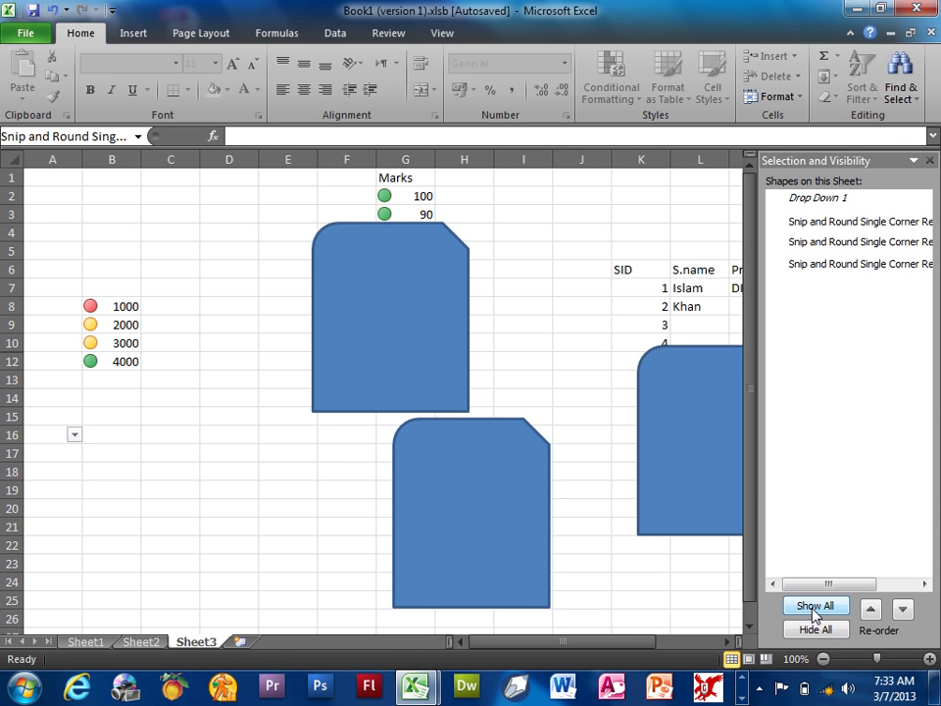
click(928, 161)
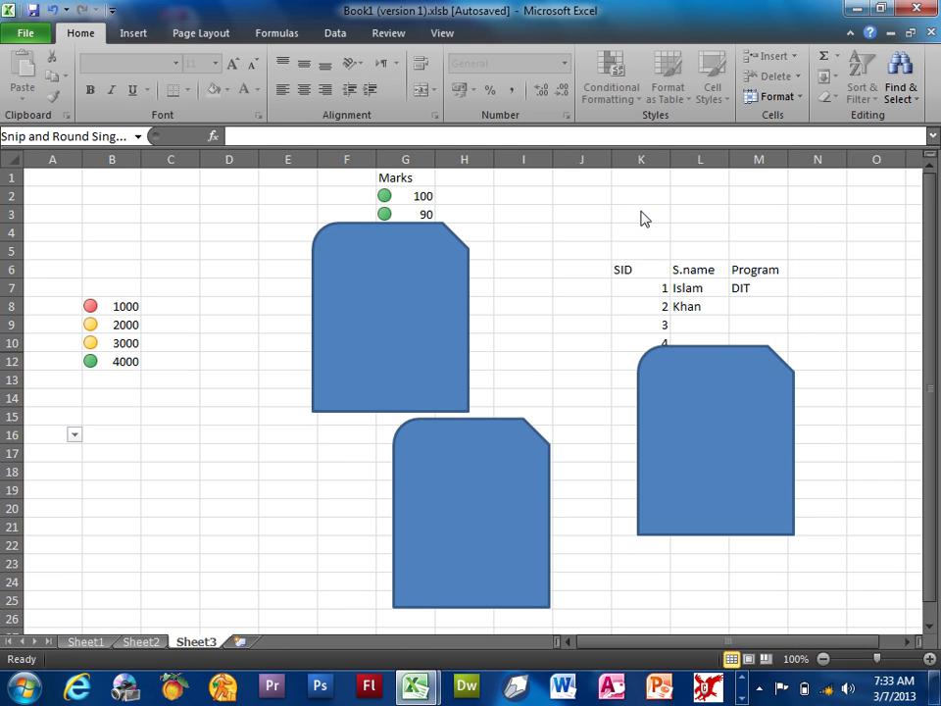
key(Escape)
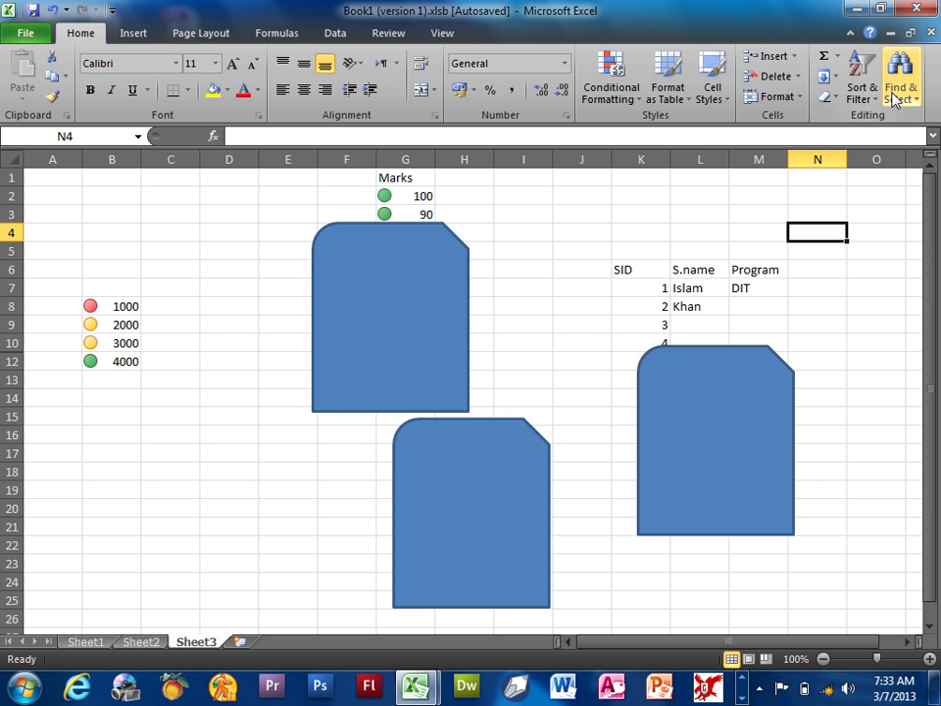
click(702, 212)
click(134, 32)
click(201, 33)
click(274, 32)
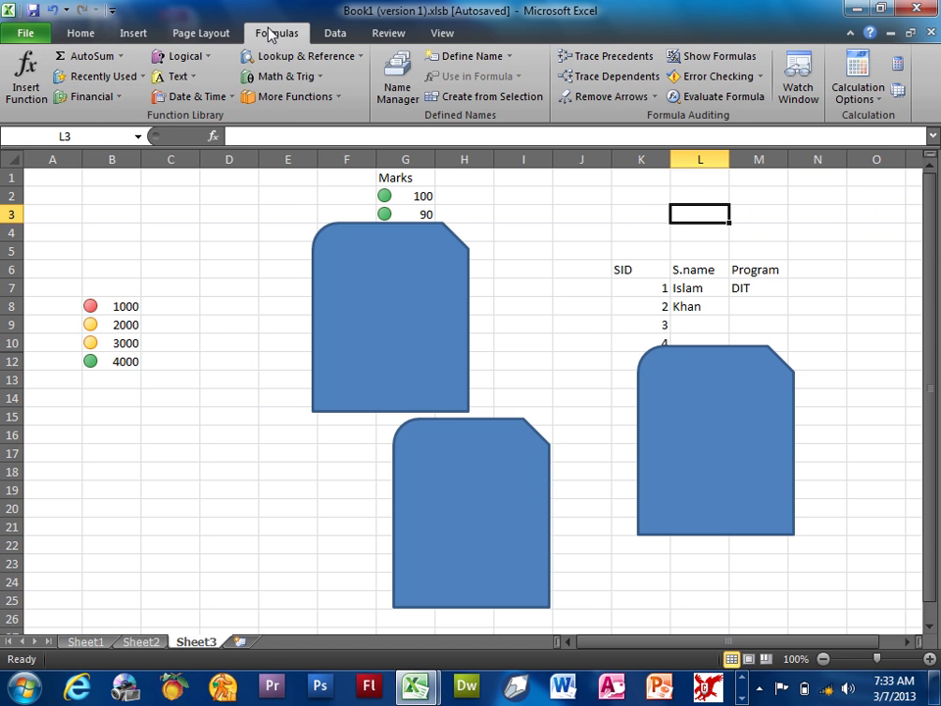
click(328, 34)
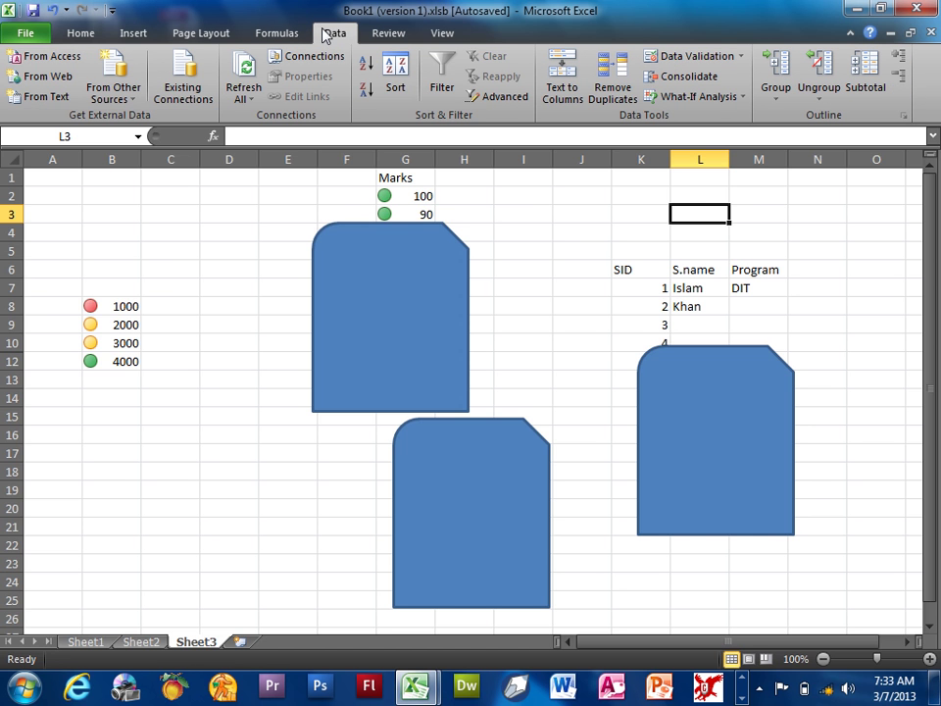
click(142, 32)
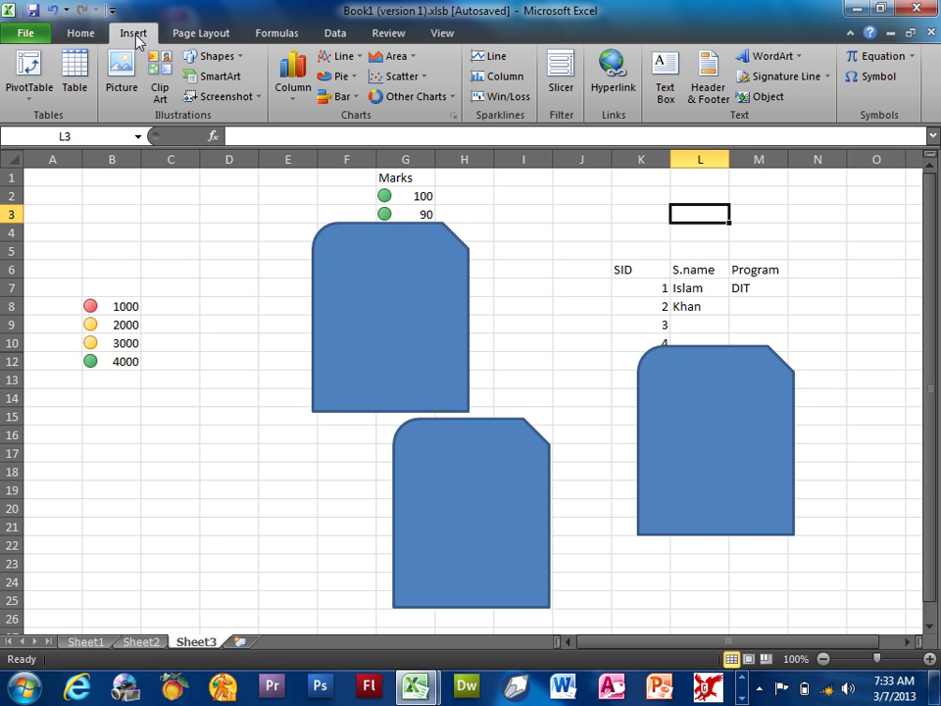
click(194, 35)
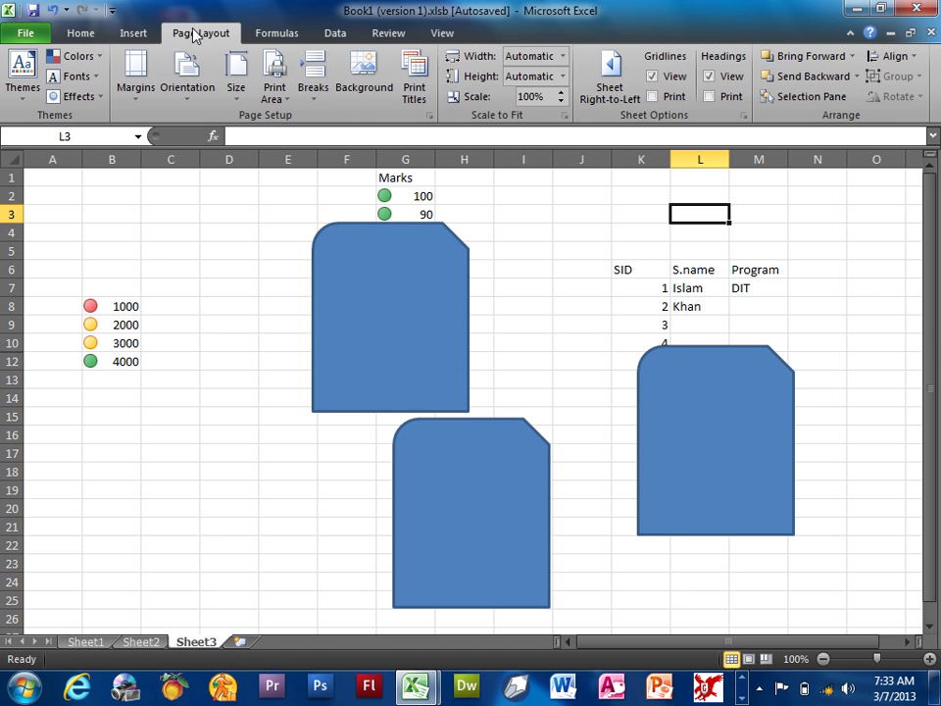
click(134, 33)
click(171, 257)
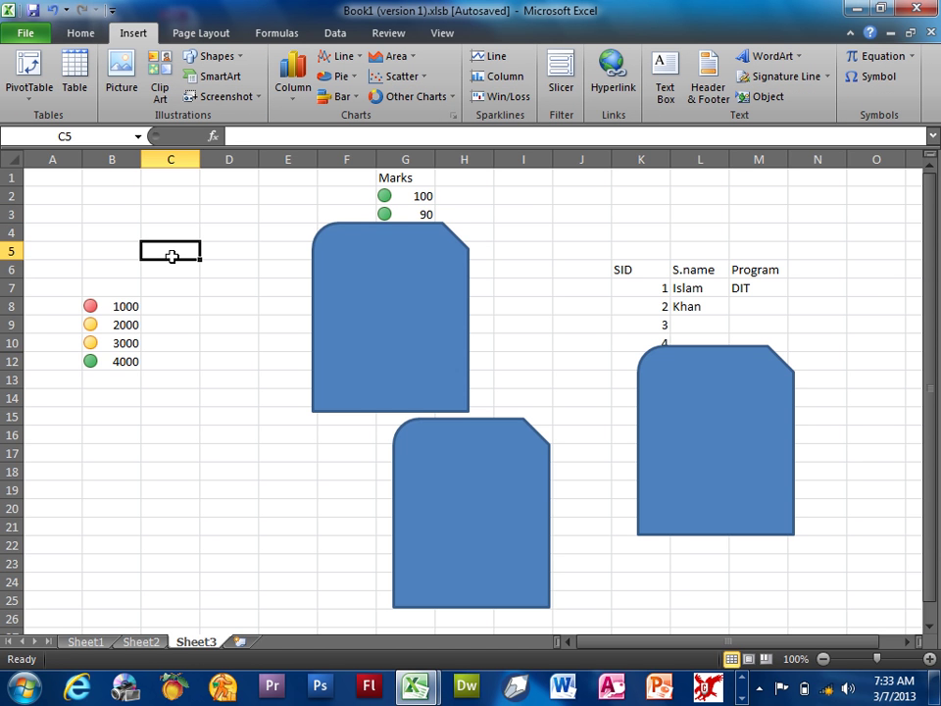